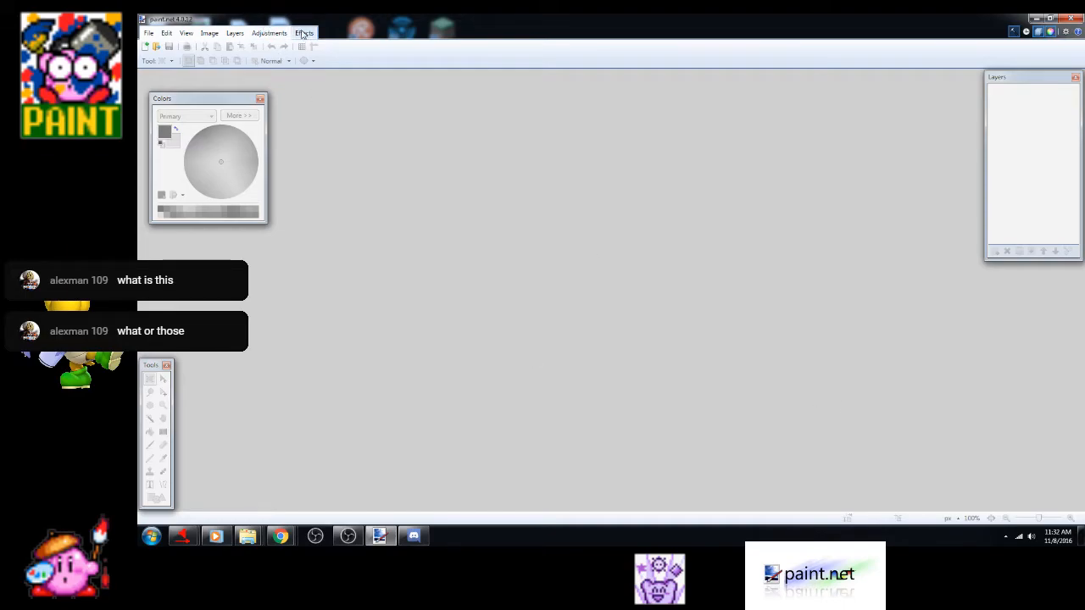
{"action": "left_click", "coordinate": [298, 34]}
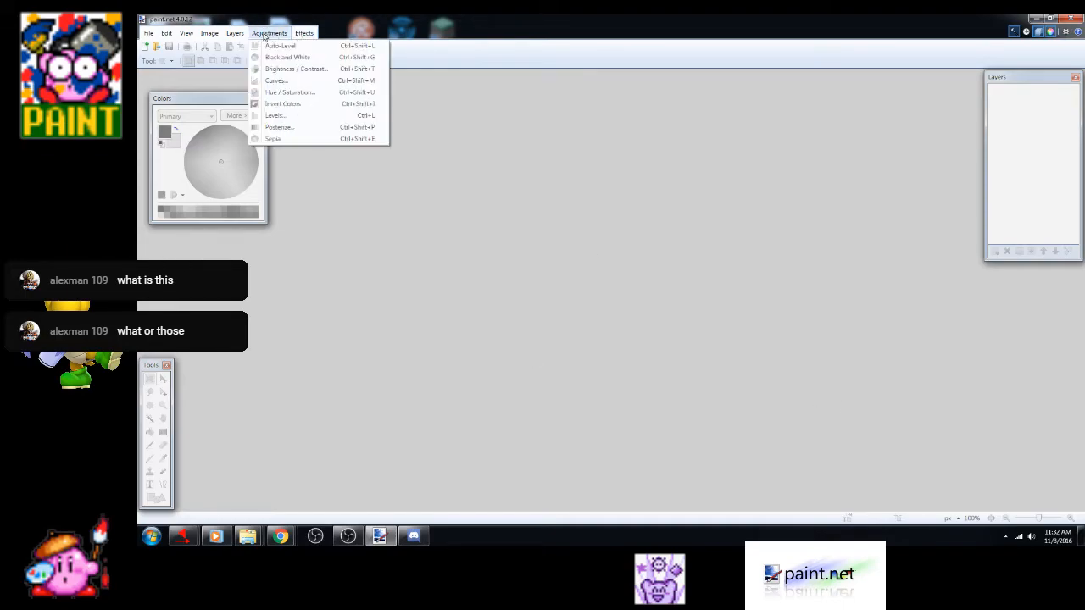
{"action": "left_click", "coordinate": [267, 34]}
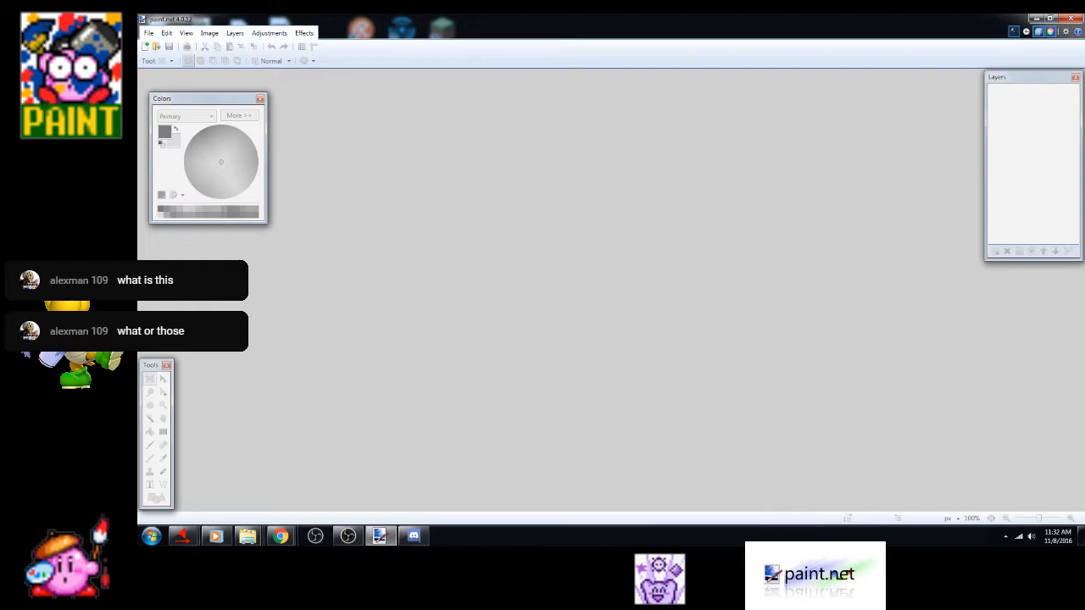
Open the existing Super Mario Bros. 3 versus The Legend of Zelda picture from its folder
{"action": "left_click", "coordinate": [245, 537]}
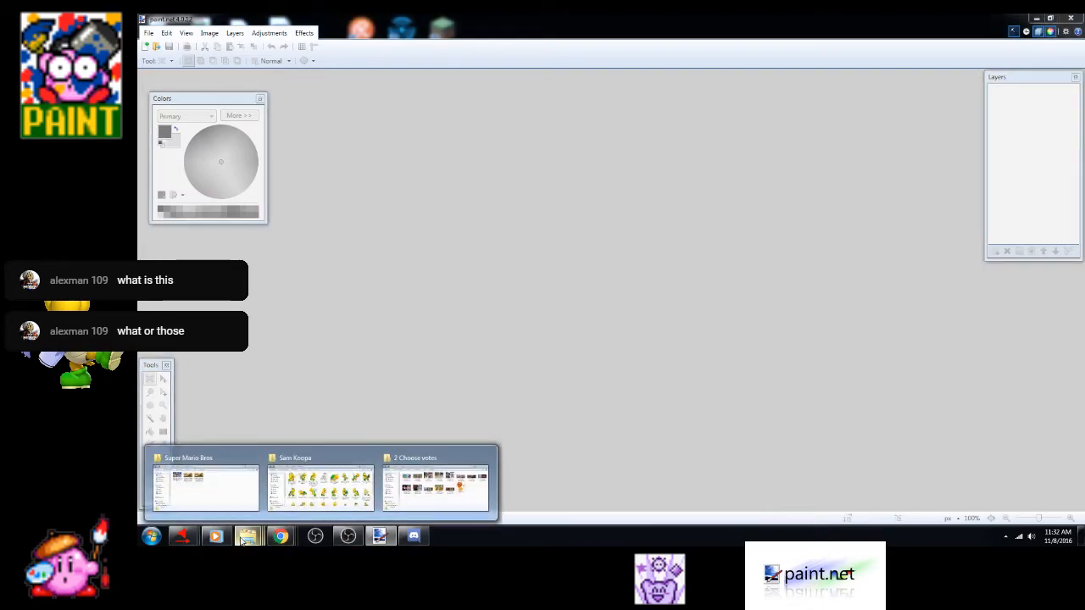
{"action": "mouse_move", "coordinate": [241, 512]}
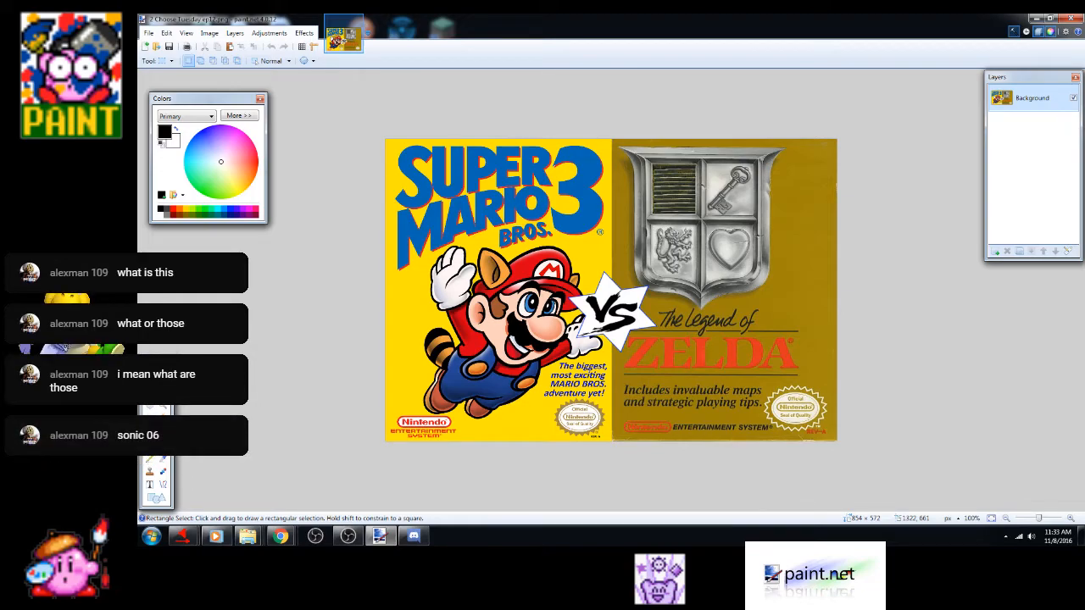
{"action": "key", "text": "alt+Tab"}
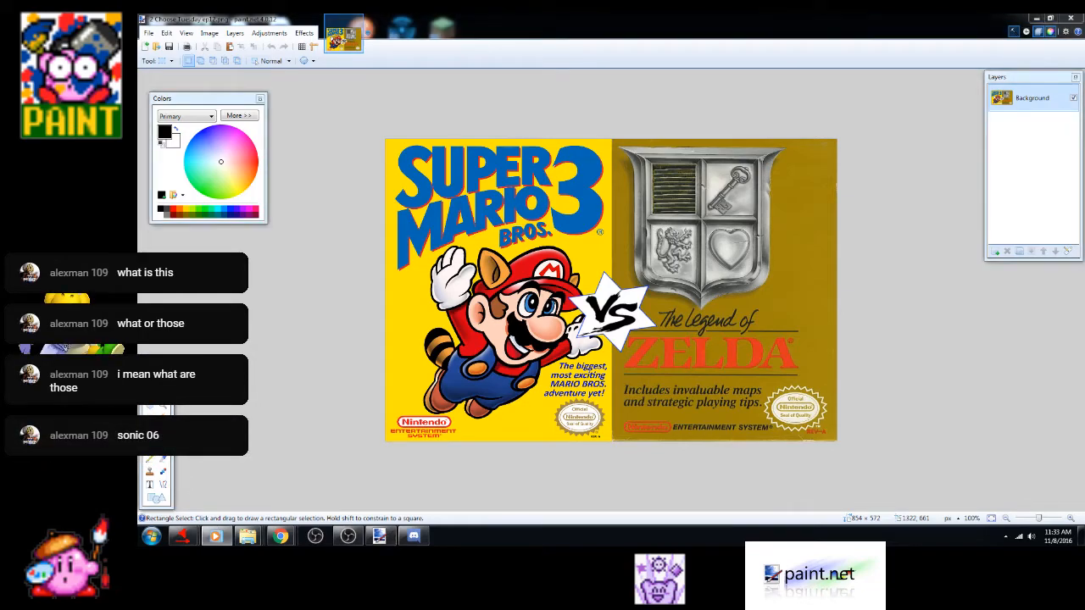
{"action": "key", "text": "alt+Tab"}
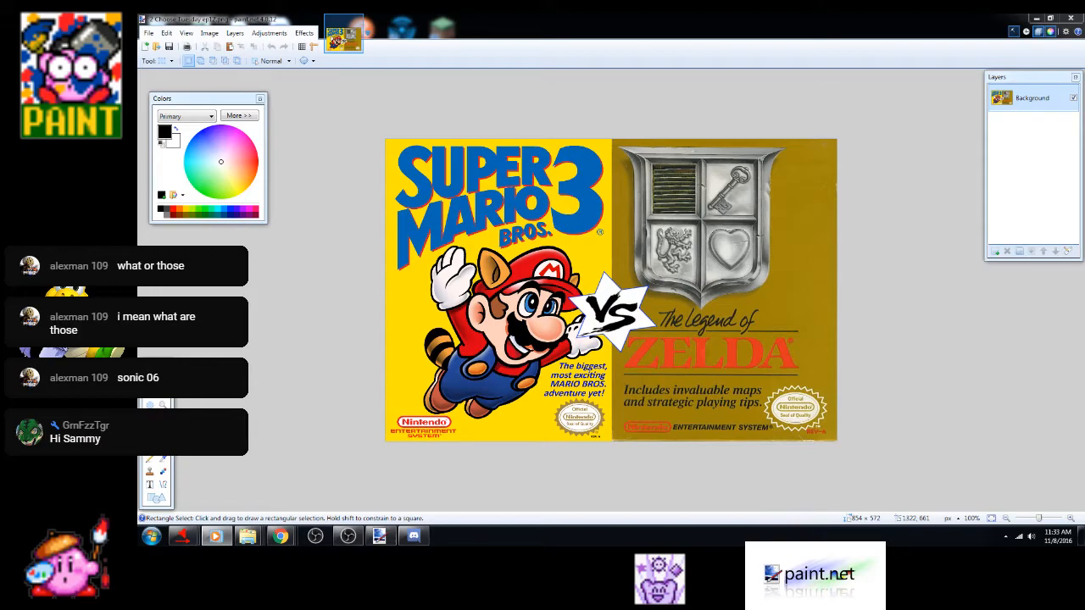
Open the 1280x720 Super Mario artwork from the Super Mario Bros folder as a separate image
{"action": "left_click", "coordinate": [246, 535]}
{"action": "left_click_drag", "start_coordinate": [735, 276], "coordinate": [628, 154]}
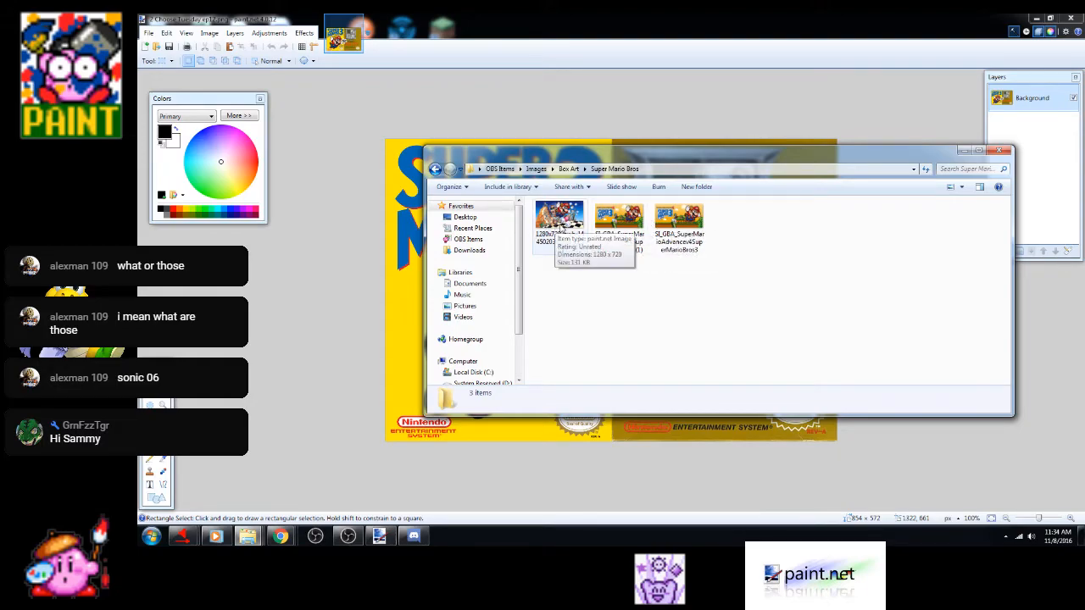
{"action": "left_click", "coordinate": [560, 225]}
{"action": "mouse_move", "coordinate": [560, 225]}
{"action": "left_mouse_down"}
{"action": "mouse_move", "coordinate": [619, 394]}
{"action": "mouse_move", "coordinate": [336, 261]}
{"action": "mouse_move", "coordinate": [554, 109]}
{"action": "mouse_move", "coordinate": [581, 253]}
{"action": "mouse_move", "coordinate": [550, 251]}
{"action": "mouse_move", "coordinate": [574, 123]}
{"action": "mouse_move", "coordinate": [613, 109]}
{"action": "mouse_move", "coordinate": [570, 113]}
{"action": "left_mouse_up"}
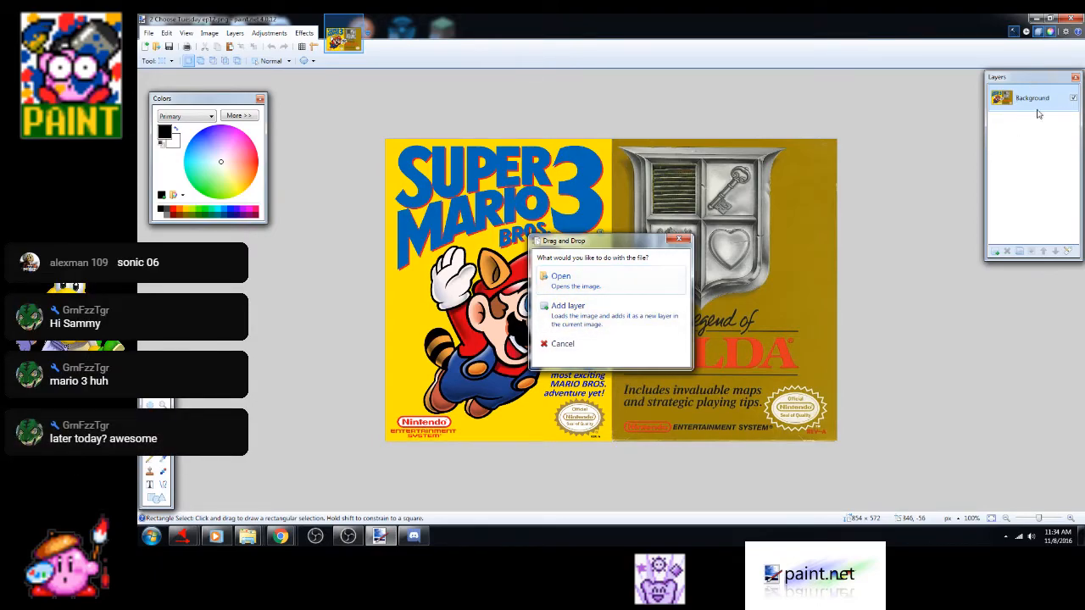
{"action": "left_click", "coordinate": [628, 283]}
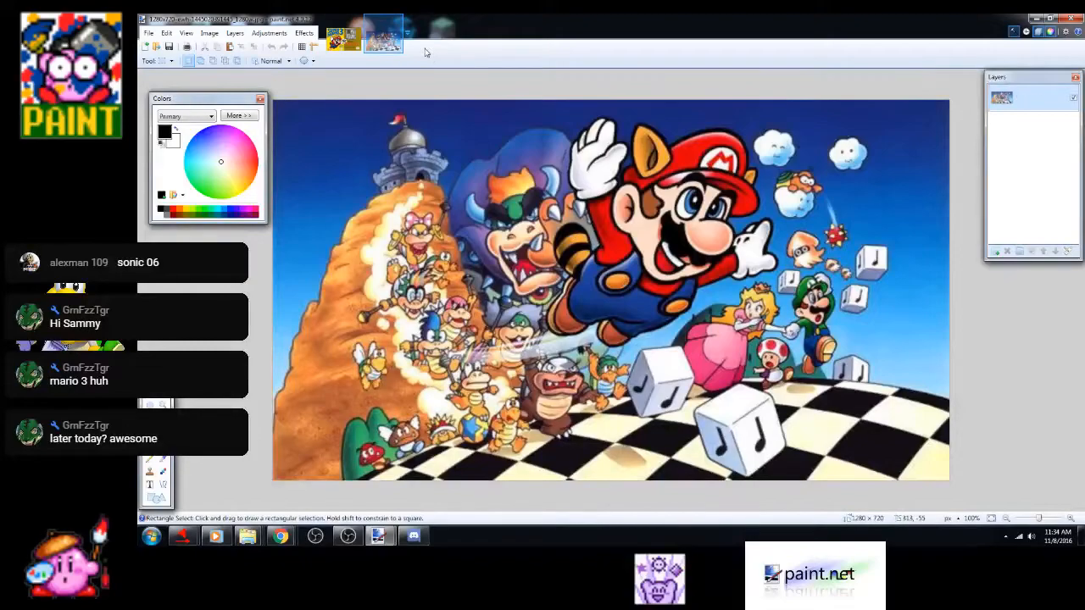
Switch between the two open images to compare them, ending on the Super Mario Bros. 3 artwork
{"action": "left_click", "coordinate": [353, 43]}
{"action": "left_click", "coordinate": [371, 43]}
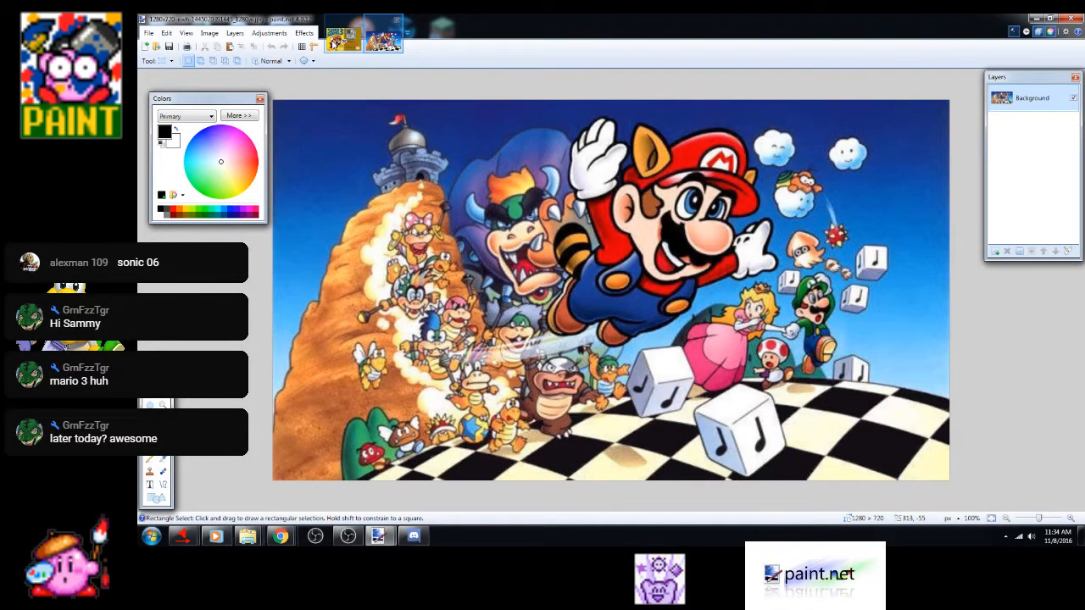
{"action": "left_click", "coordinate": [343, 39]}
{"action": "left_click", "coordinate": [383, 39]}
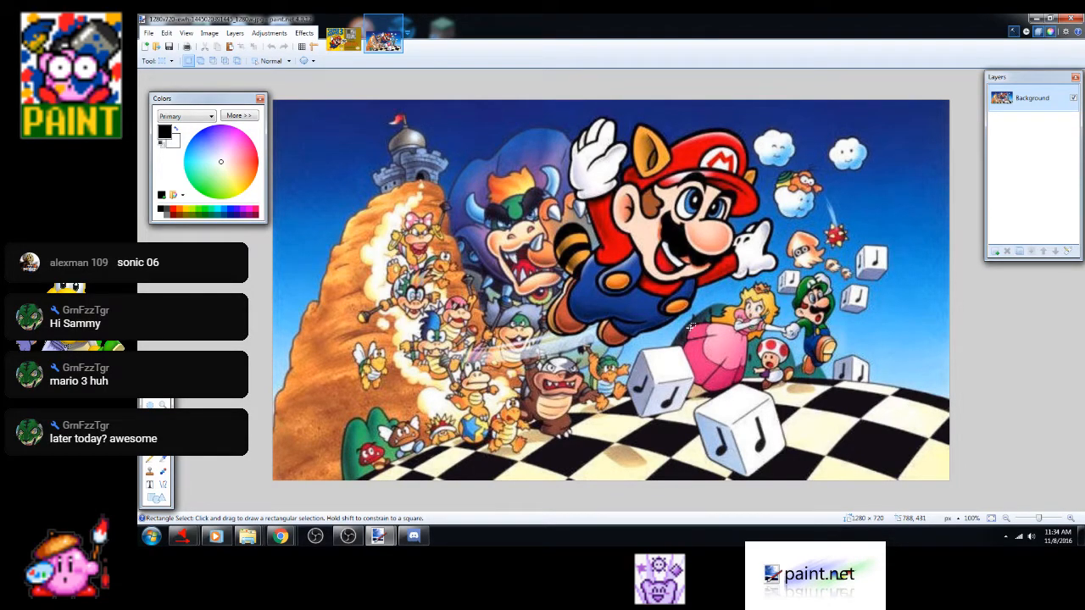
{"action": "scroll", "coordinate": [891, 335], "scroll_direction": "down", "scroll_amount": 1}
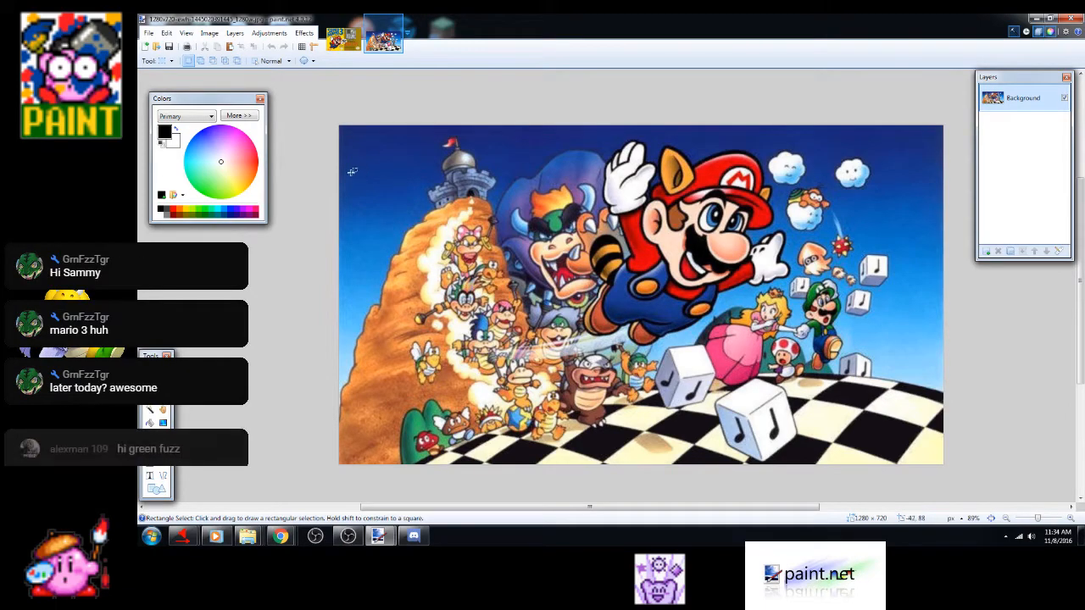
Hide the Tools, Layers and Colors windows and show all three again
{"action": "left_click_drag", "start_coordinate": [212, 103], "coordinate": [231, 115]}
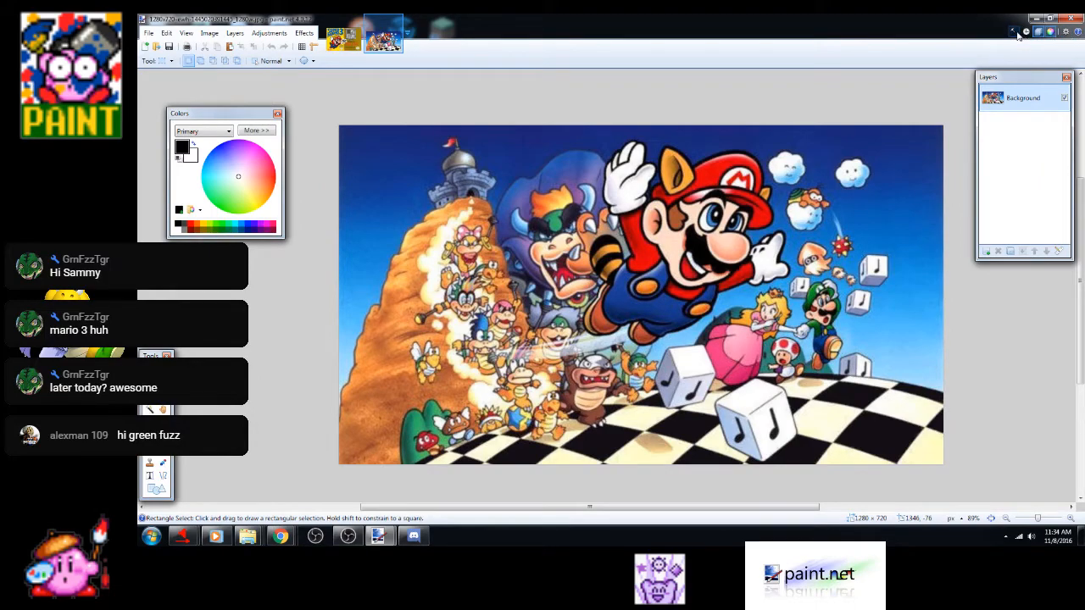
{"action": "left_click", "coordinate": [1016, 32]}
{"action": "left_click", "coordinate": [1038, 33]}
{"action": "left_click", "coordinate": [1048, 33]}
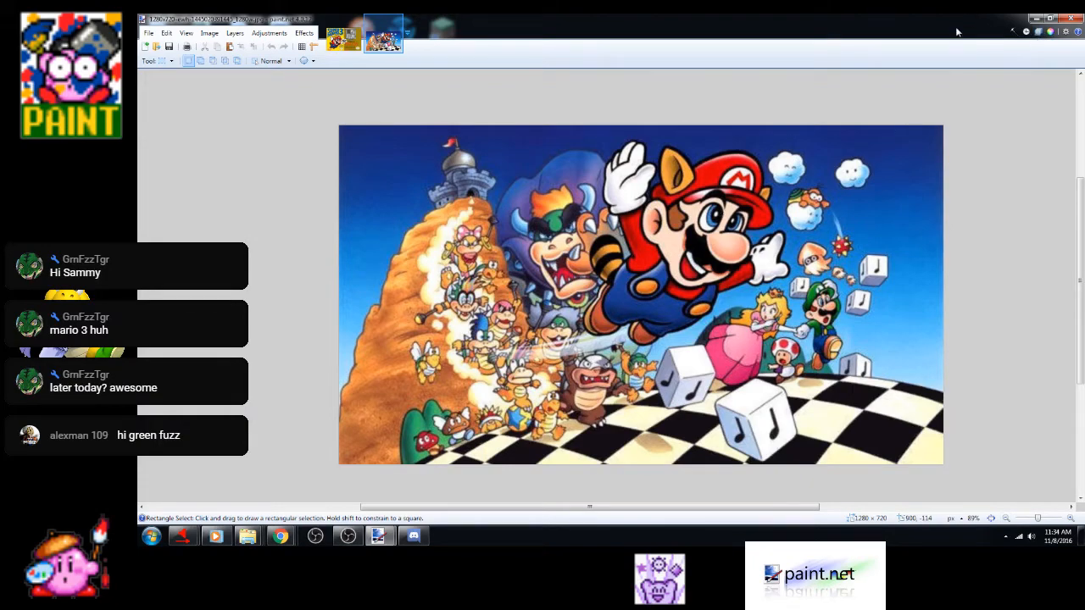
{"action": "left_click", "coordinate": [1013, 32]}
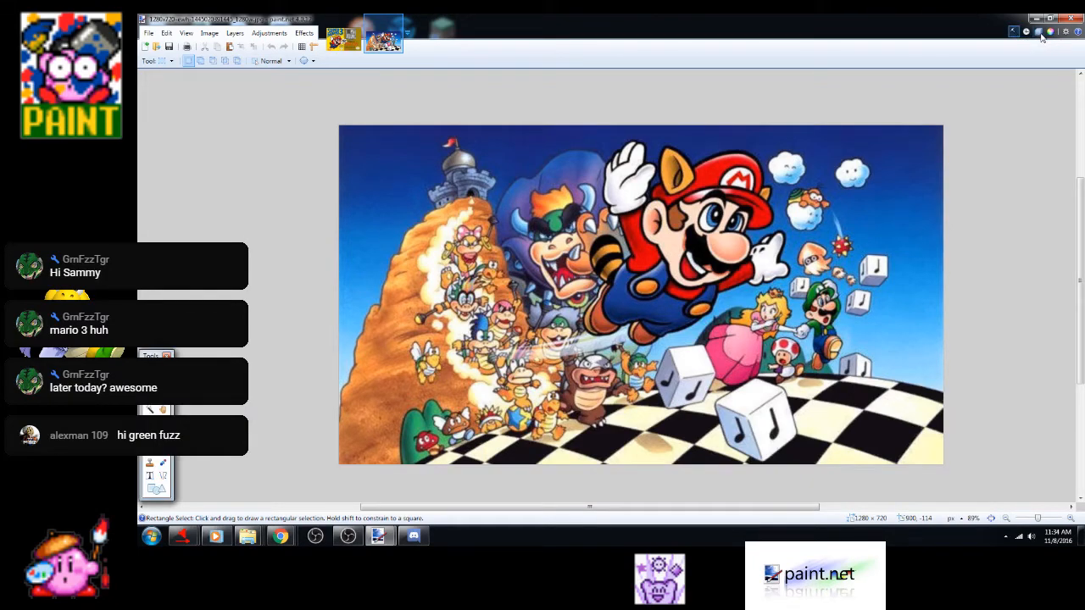
{"action": "left_click", "coordinate": [1038, 32]}
{"action": "left_click", "coordinate": [1049, 33]}
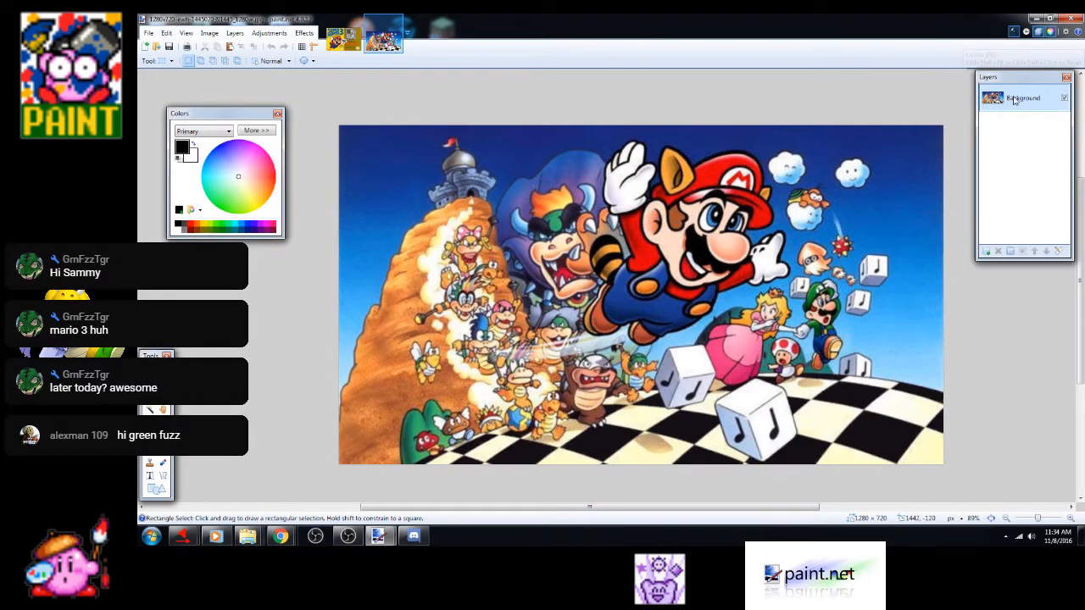
Show the History window and move it off the artwork
{"action": "left_click", "coordinate": [1025, 32]}
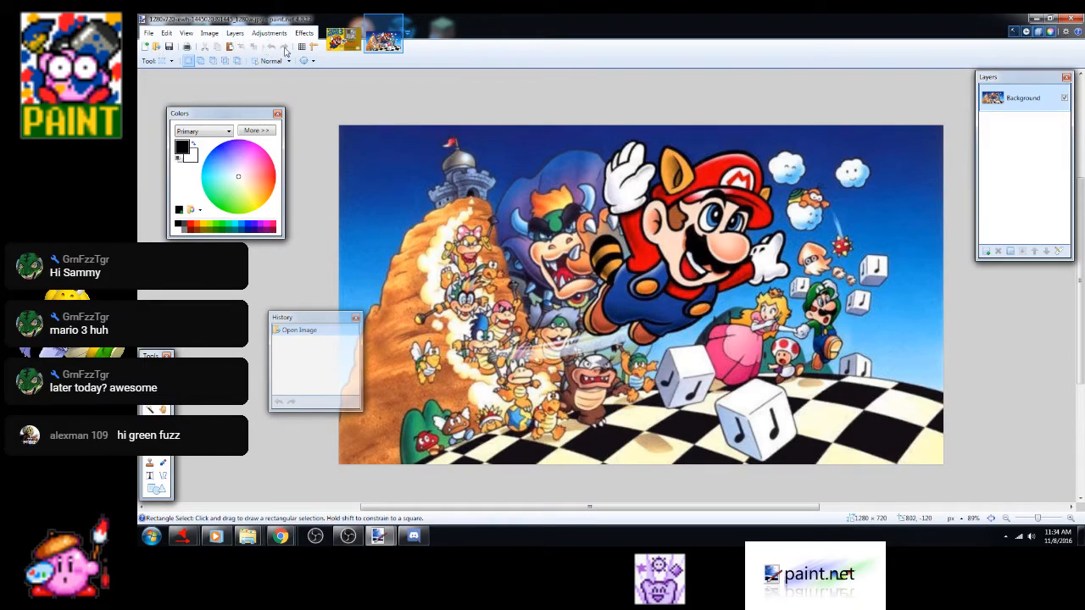
{"action": "left_click_drag", "start_coordinate": [326, 319], "coordinate": [266, 298]}
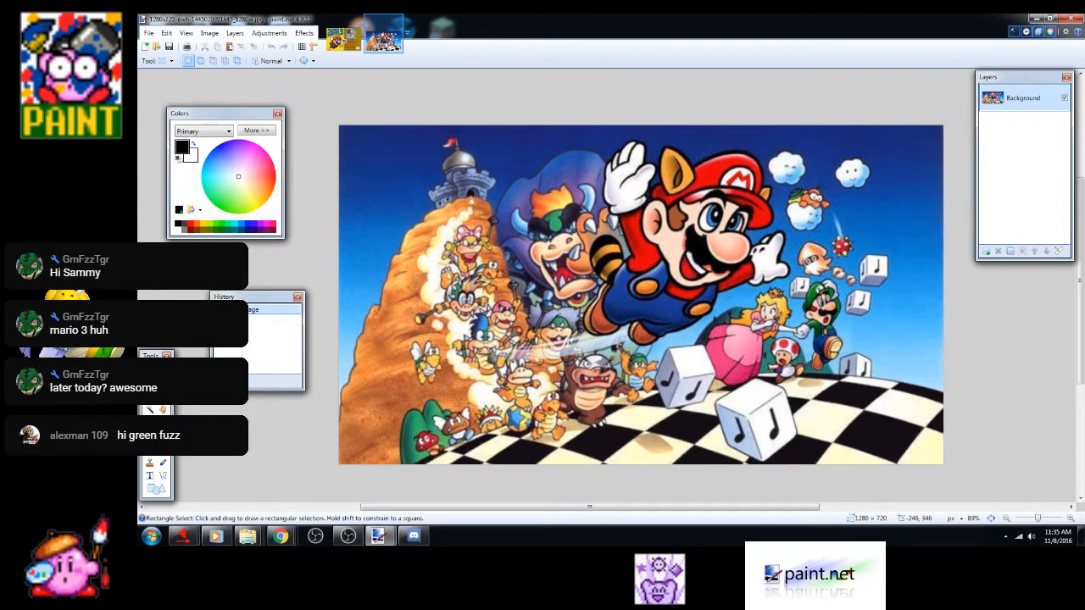
Add a new layer to the artwork and revert to the Open Image state in the history
{"action": "left_click", "coordinate": [986, 252]}
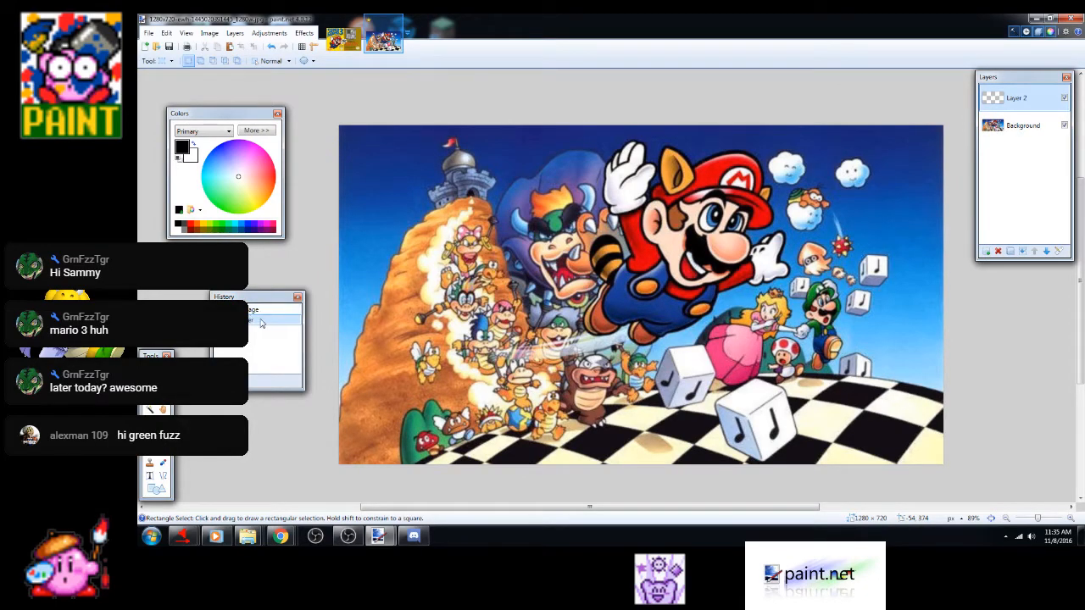
{"action": "mouse_move", "coordinate": [257, 300]}
{"action": "left_mouse_down"}
{"action": "mouse_move", "coordinate": [342, 302]}
{"action": "mouse_move", "coordinate": [273, 298]}
{"action": "left_mouse_up"}
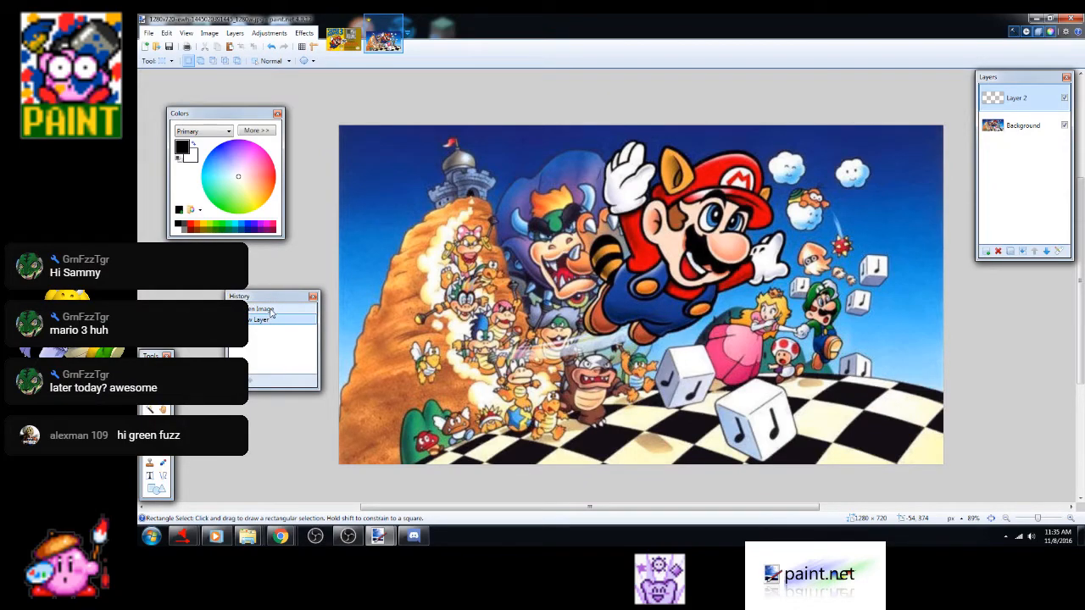
{"action": "left_click", "coordinate": [272, 310]}
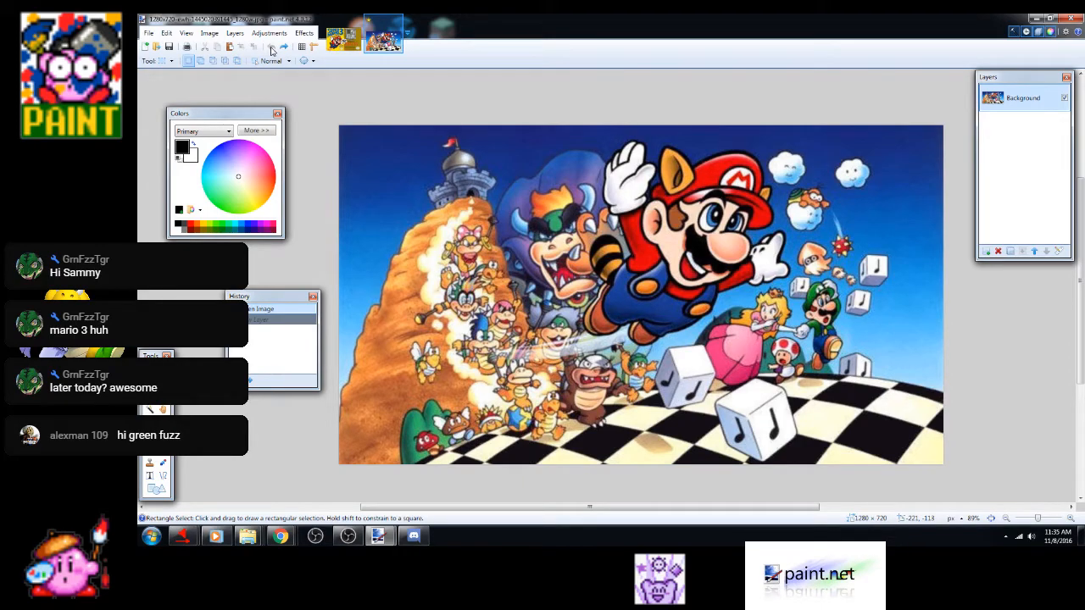
{"action": "left_click_drag", "start_coordinate": [275, 300], "coordinate": [224, 298]}
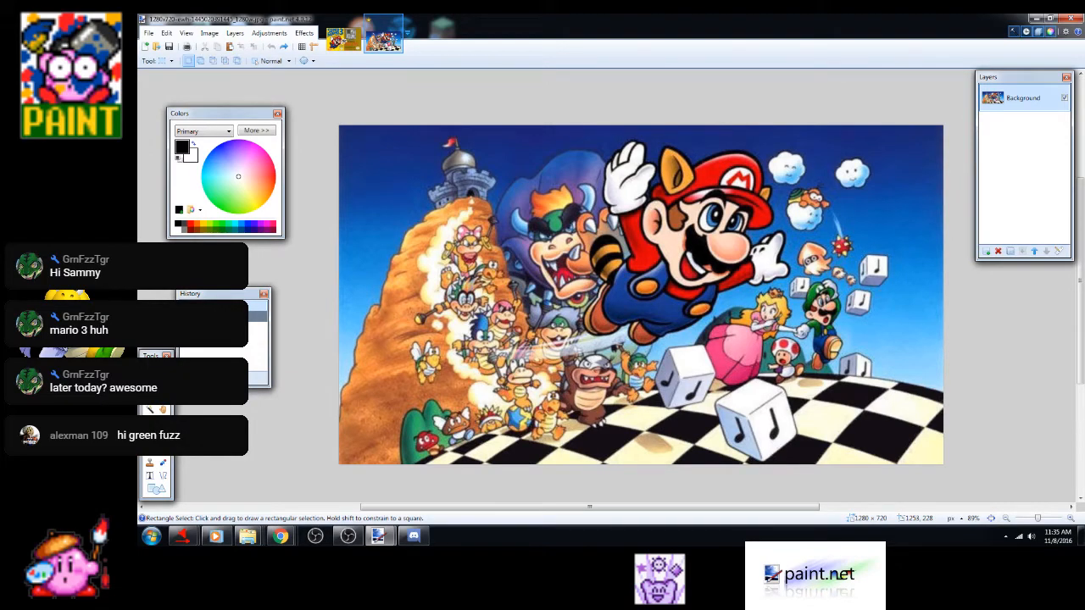
Open Green_Tail_Koopa.png from its folder as a separate image
{"action": "key", "text": "alt+Tab"}
{"action": "key", "text": "alt+Tab"}
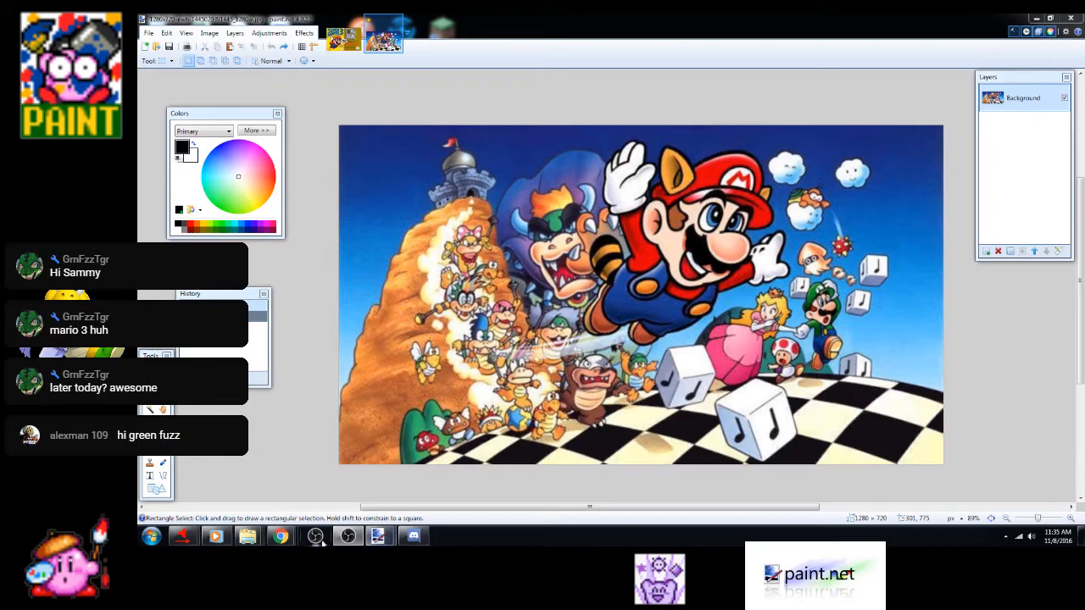
{"action": "mouse_move", "coordinate": [248, 536]}
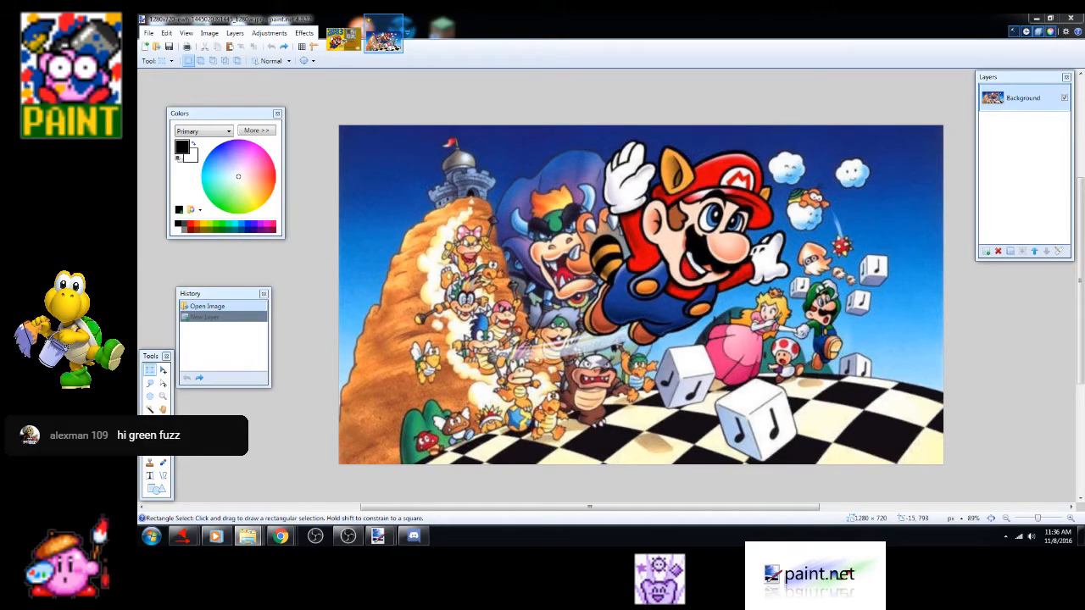
{"action": "left_click_drag", "start_coordinate": [447, 88], "coordinate": [593, 247]}
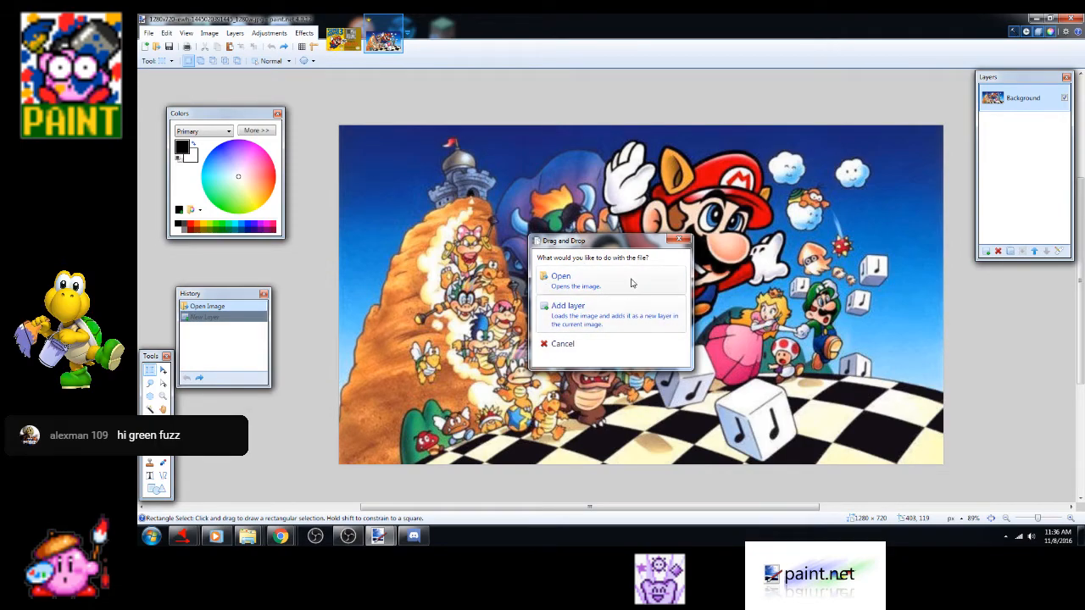
{"action": "left_click", "coordinate": [607, 277]}
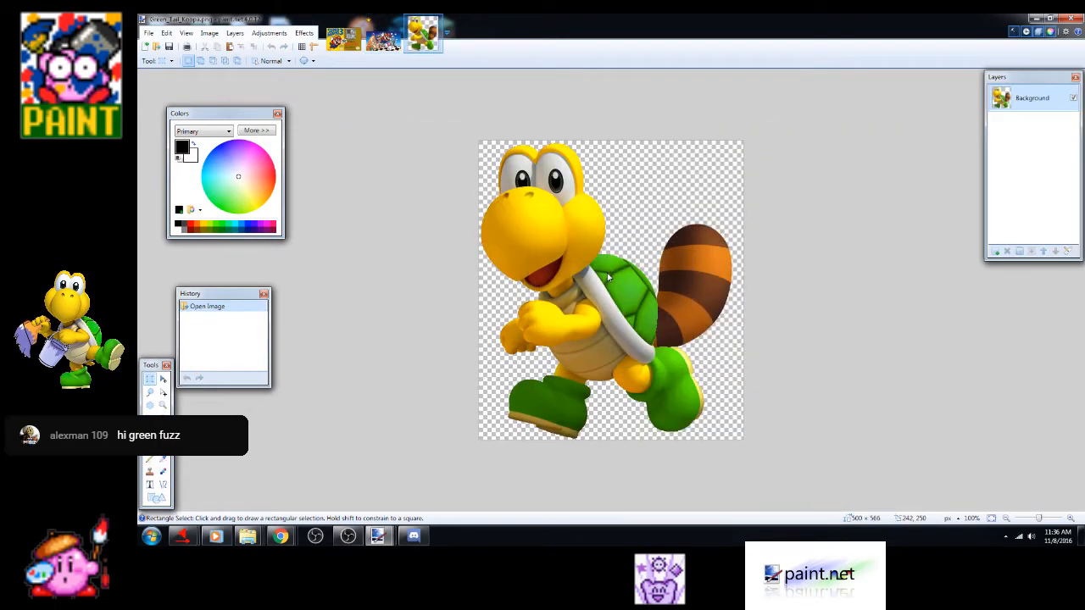
Fill the transparent background around the koopa with solid white using the Paint Bucket
{"action": "left_click", "coordinate": [377, 41]}
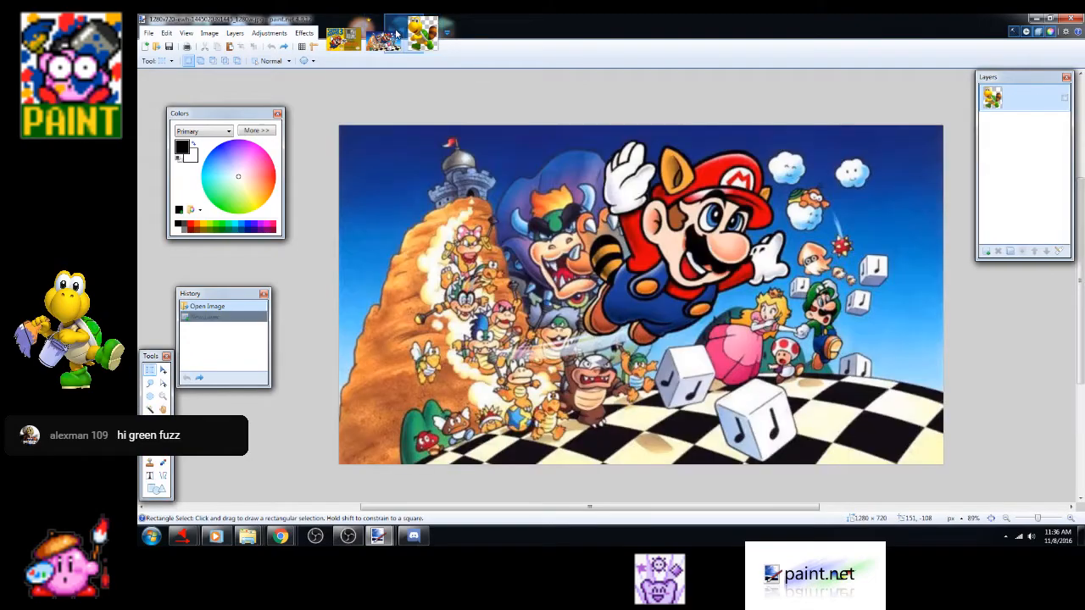
{"action": "left_click", "coordinate": [423, 38]}
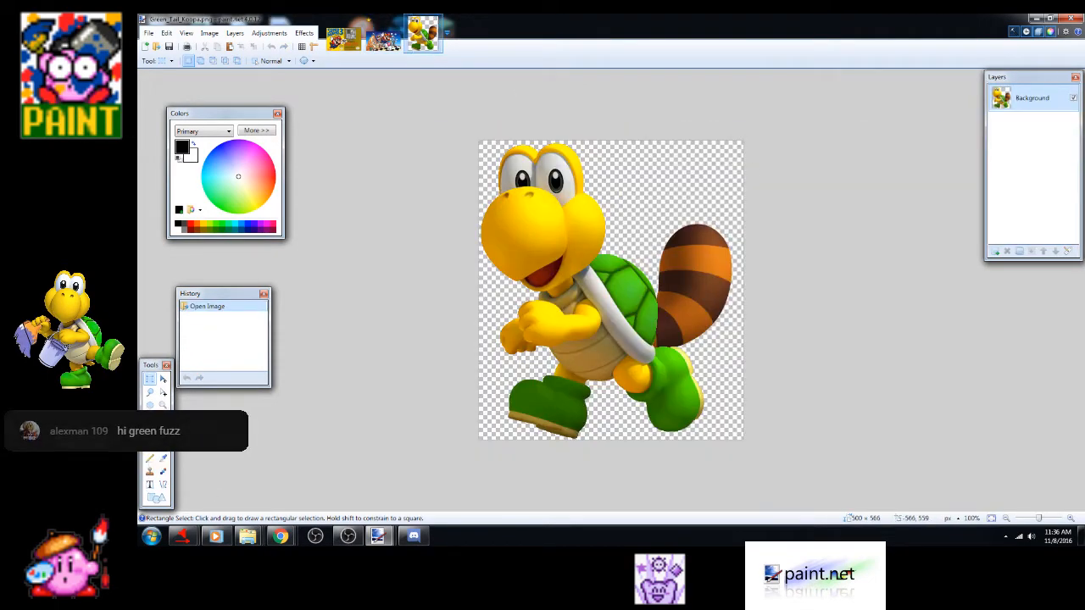
{"action": "left_click", "coordinate": [149, 431]}
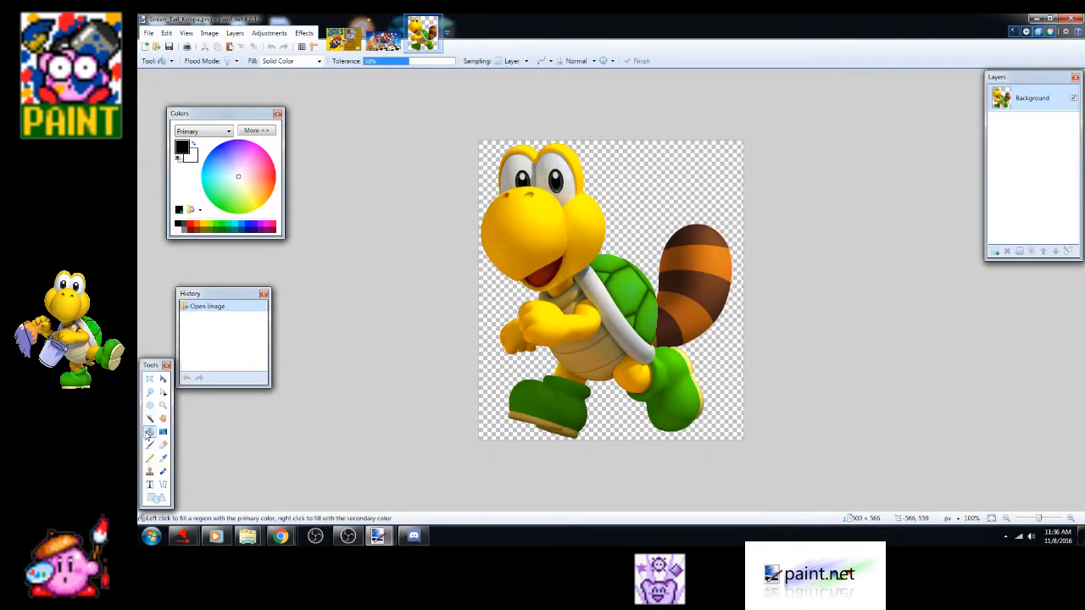
{"action": "left_click", "coordinate": [177, 231]}
{"action": "left_click", "coordinate": [682, 180]}
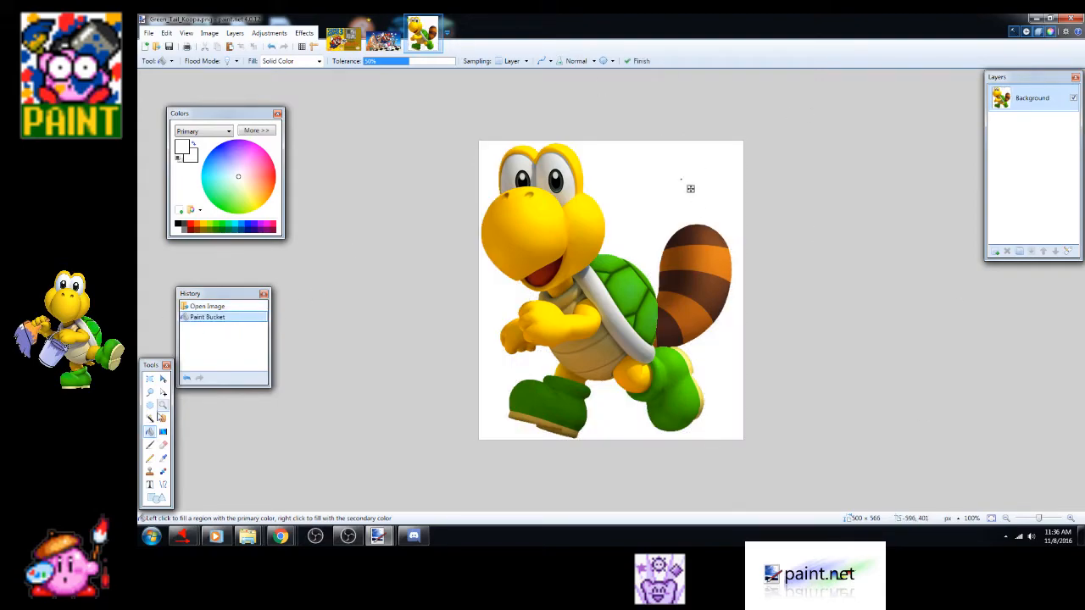
{"action": "left_click", "coordinate": [148, 380]}
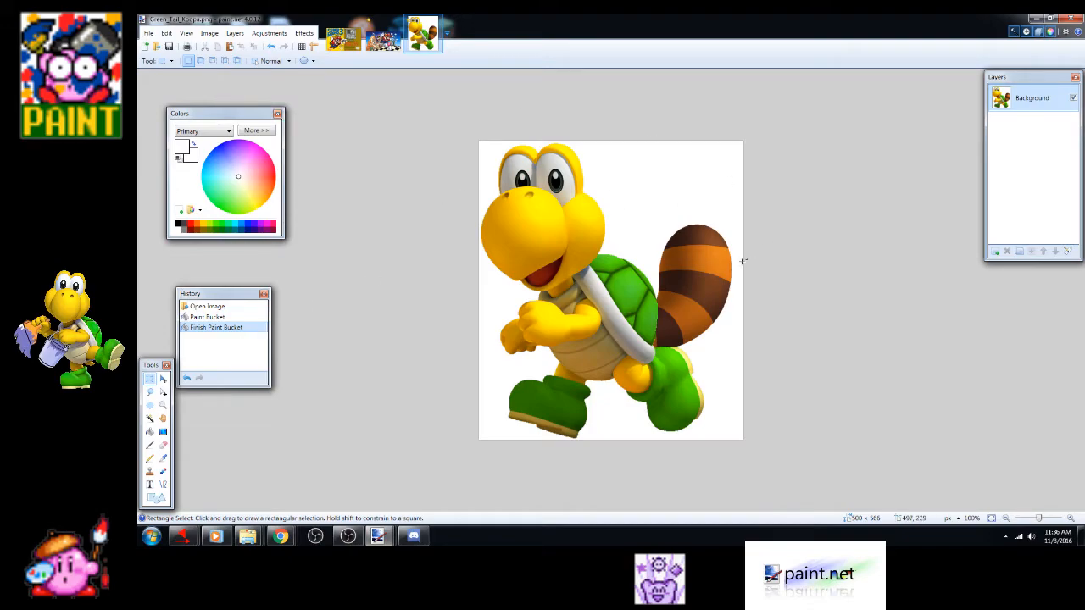
Pick a pale peach primary color and a light cyan secondary color
{"action": "left_click_drag", "start_coordinate": [217, 116], "coordinate": [294, 117]}
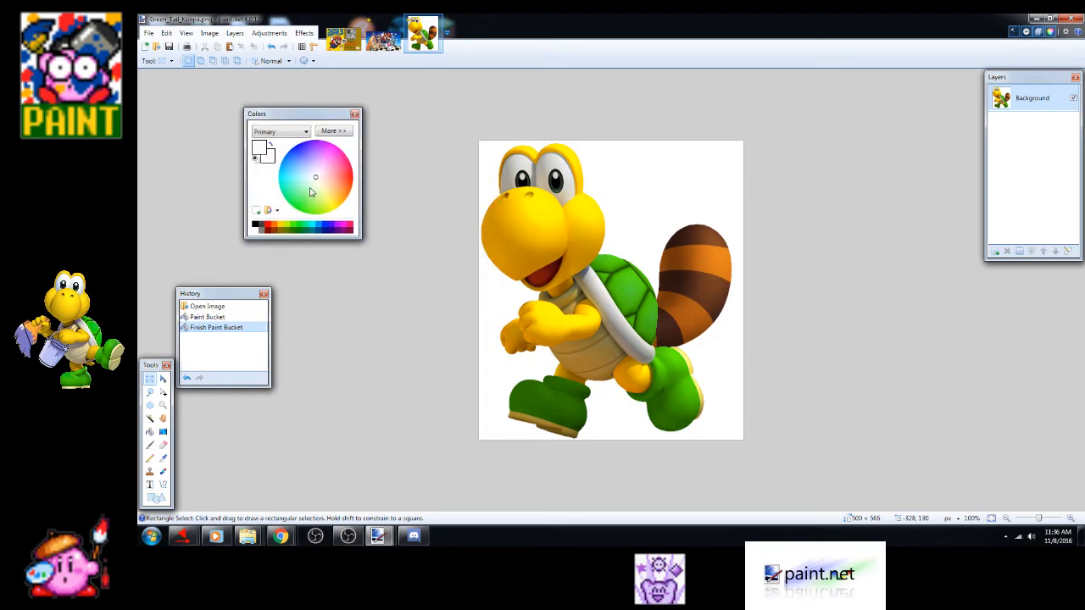
{"action": "left_click_drag", "start_coordinate": [320, 181], "coordinate": [289, 178]}
{"action": "left_click", "coordinate": [287, 133]}
{"action": "left_click", "coordinate": [281, 151]}
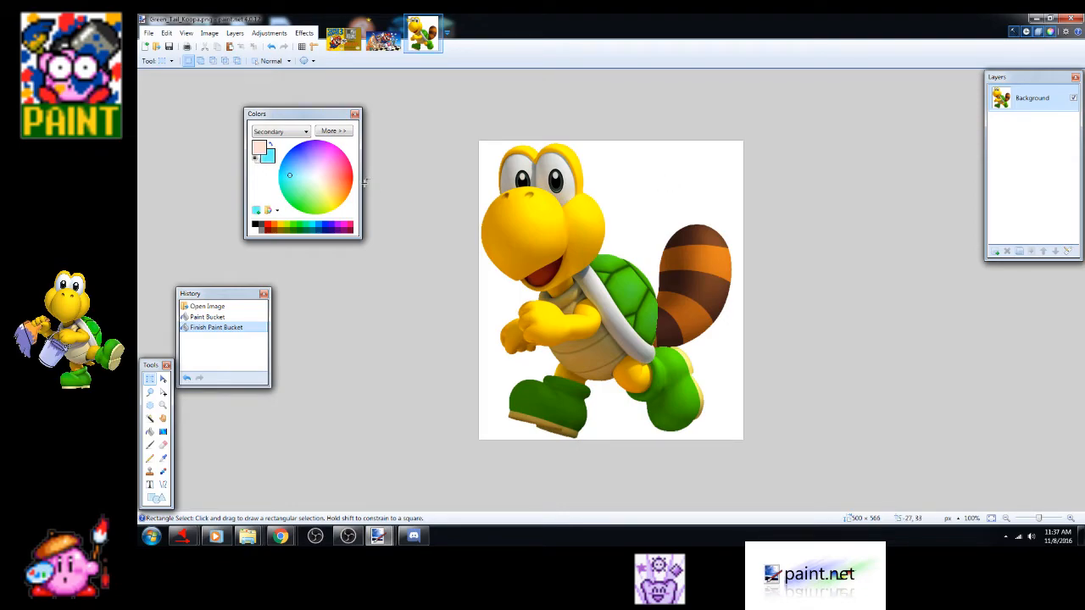
Expand the Colors window to its full options and set the primary color to white with an opacity of 128
{"action": "left_click", "coordinate": [282, 132]}
{"action": "left_click", "coordinate": [282, 144]}
{"action": "left_click", "coordinate": [333, 131]}
{"action": "left_click_drag", "start_coordinate": [370, 117], "coordinate": [319, 107]}
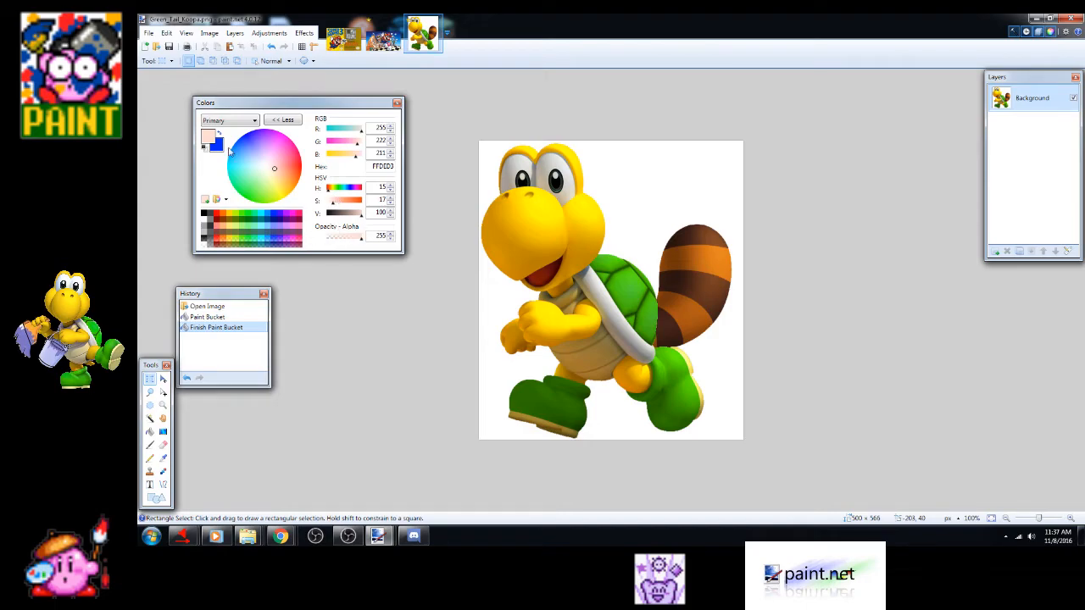
{"action": "left_click", "coordinate": [204, 245]}
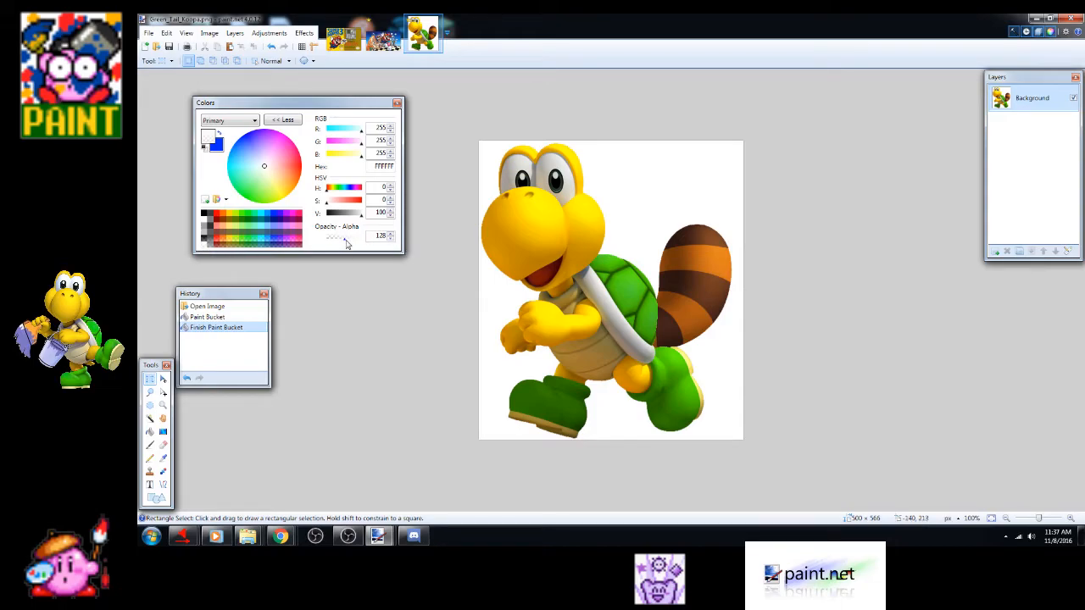
Set the primary color's opacity to 0 and apply it to the white background around the koopa with the Paint Bucket
{"action": "left_click_drag", "start_coordinate": [345, 244], "coordinate": [313, 247]}
{"action": "left_click_drag", "start_coordinate": [340, 243], "coordinate": [343, 244]}
{"action": "mouse_move", "coordinate": [338, 243]}
{"action": "left_mouse_down"}
{"action": "mouse_move", "coordinate": [353, 243]}
{"action": "mouse_move", "coordinate": [324, 247]}
{"action": "left_mouse_up"}
{"action": "left_click", "coordinate": [151, 431]}
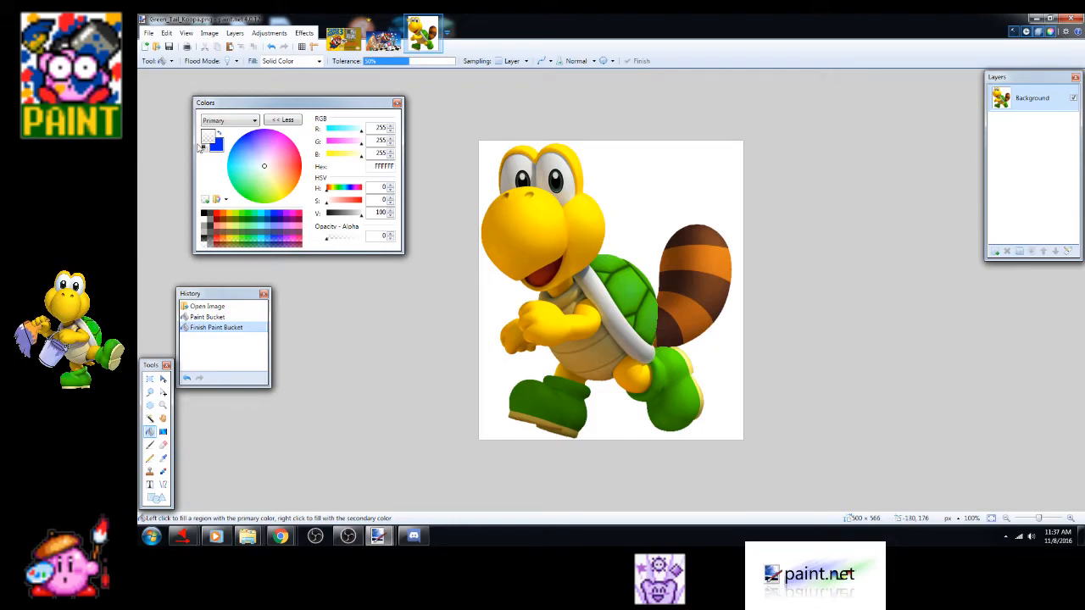
{"action": "left_click", "coordinate": [664, 173]}
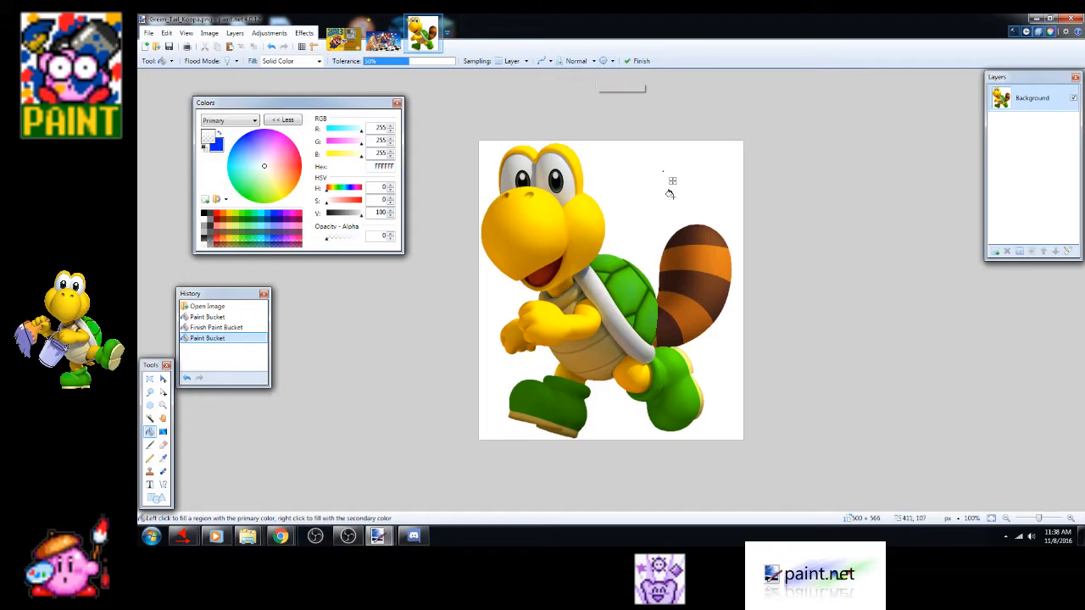
Review the blending modes available for the Paint Bucket, from Normal to Overwrite
{"action": "left_click", "coordinate": [595, 63]}
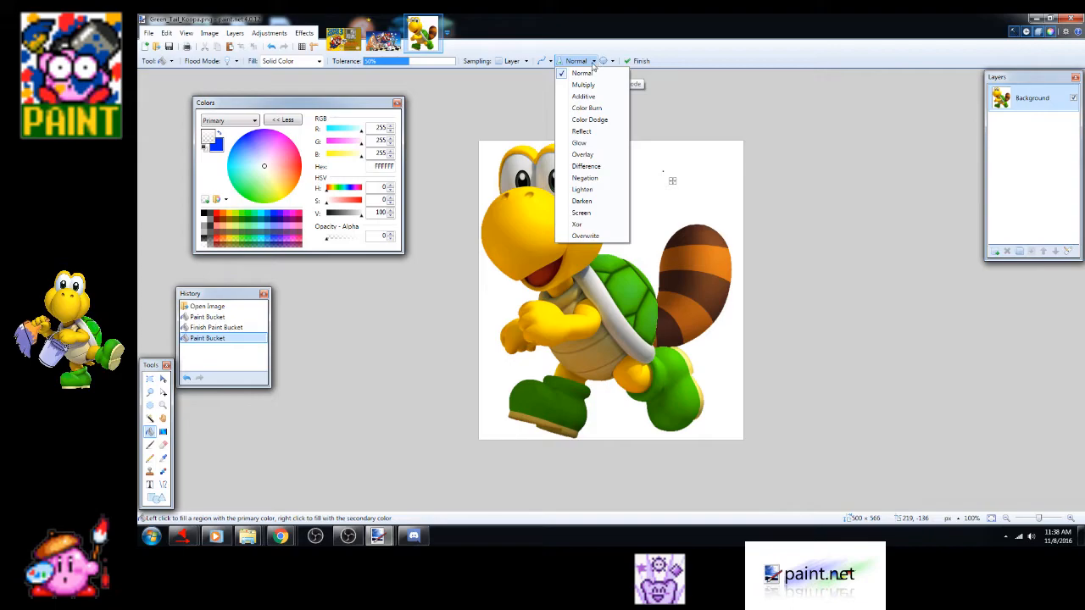
{"action": "left_click", "coordinate": [596, 60]}
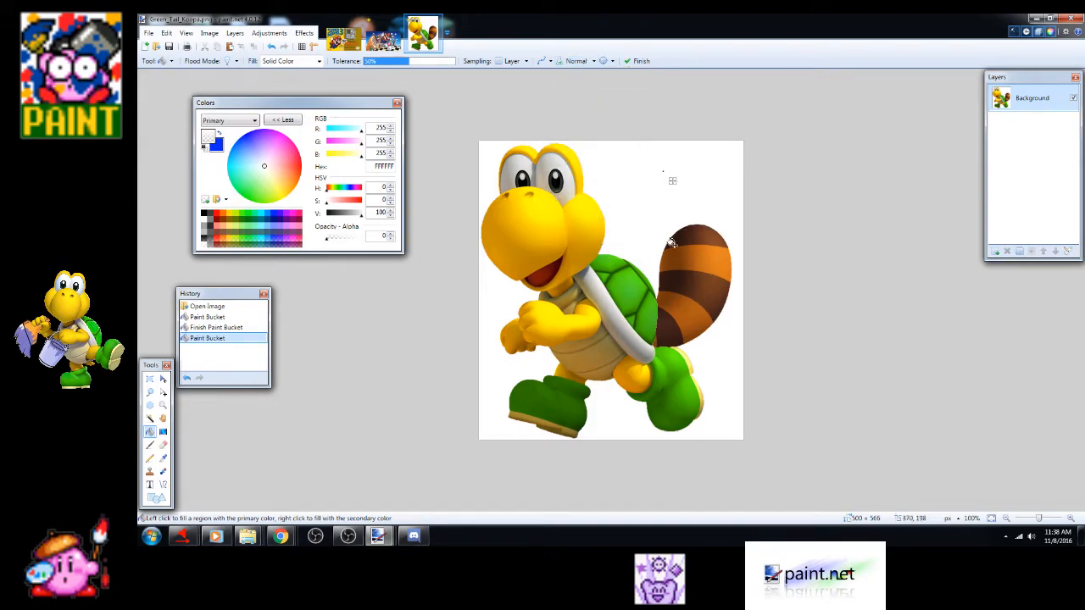
{"action": "left_click", "coordinate": [594, 62]}
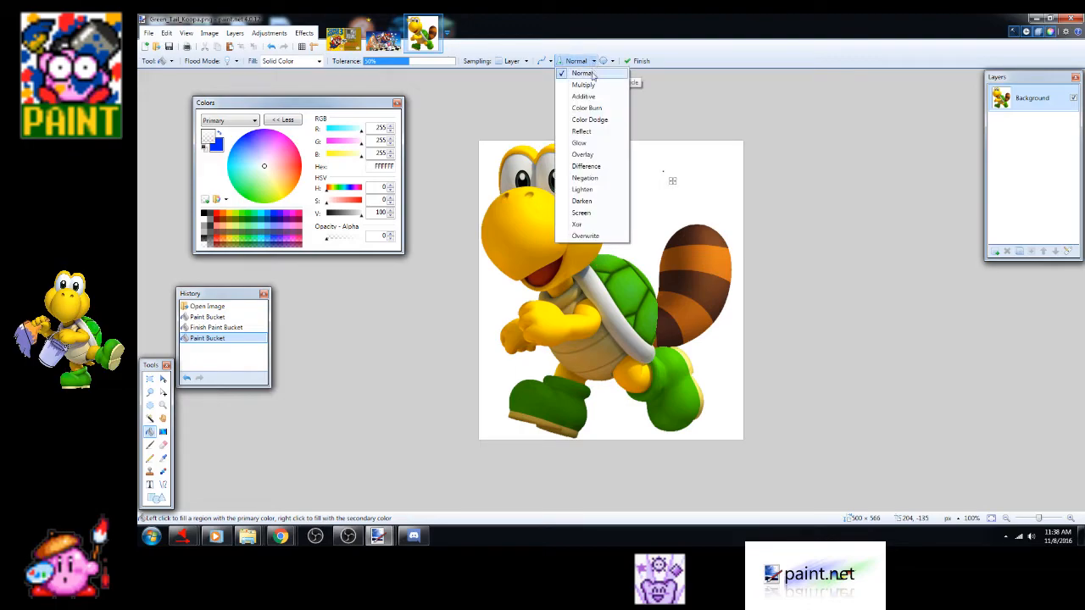
{"action": "left_click", "coordinate": [594, 73]}
{"action": "left_click", "coordinate": [595, 63]}
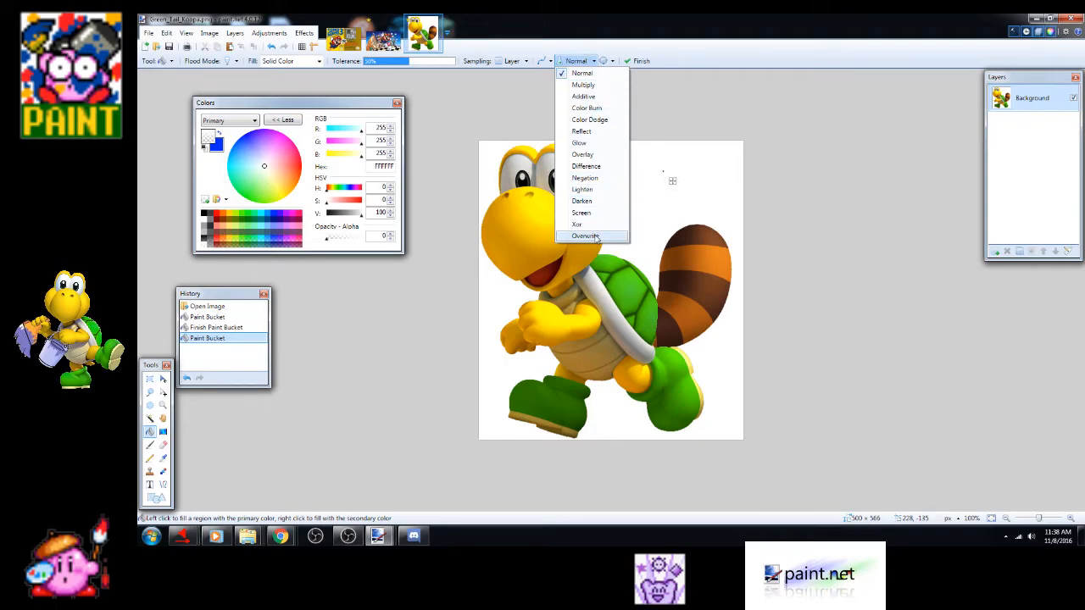
{"action": "left_click", "coordinate": [858, 17]}
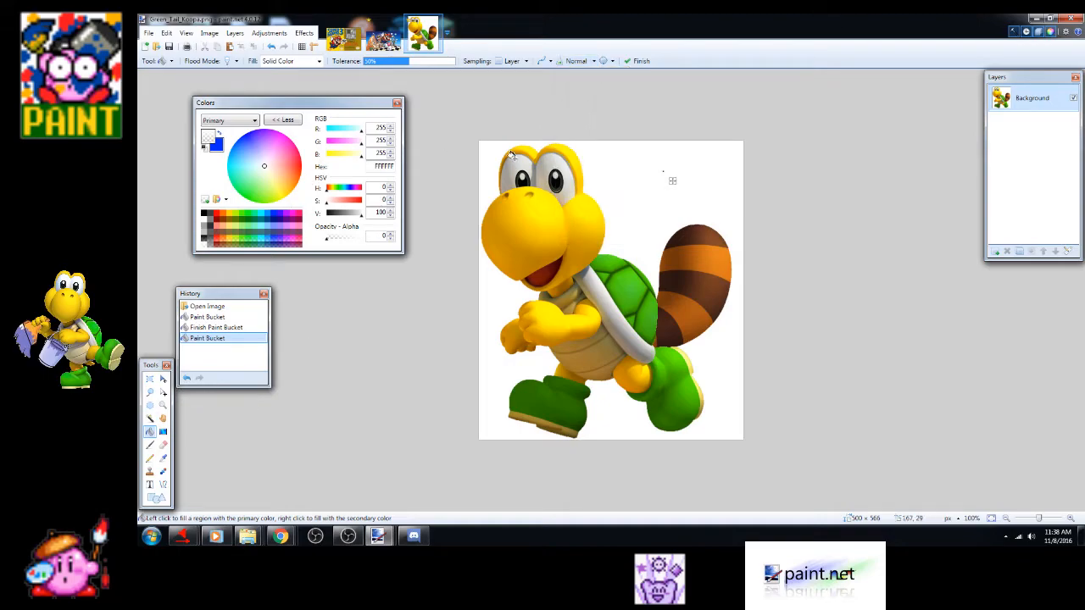
Try filling the koopa's background with the blue secondary color, and undo the fill
{"action": "left_click", "coordinate": [717, 175]}
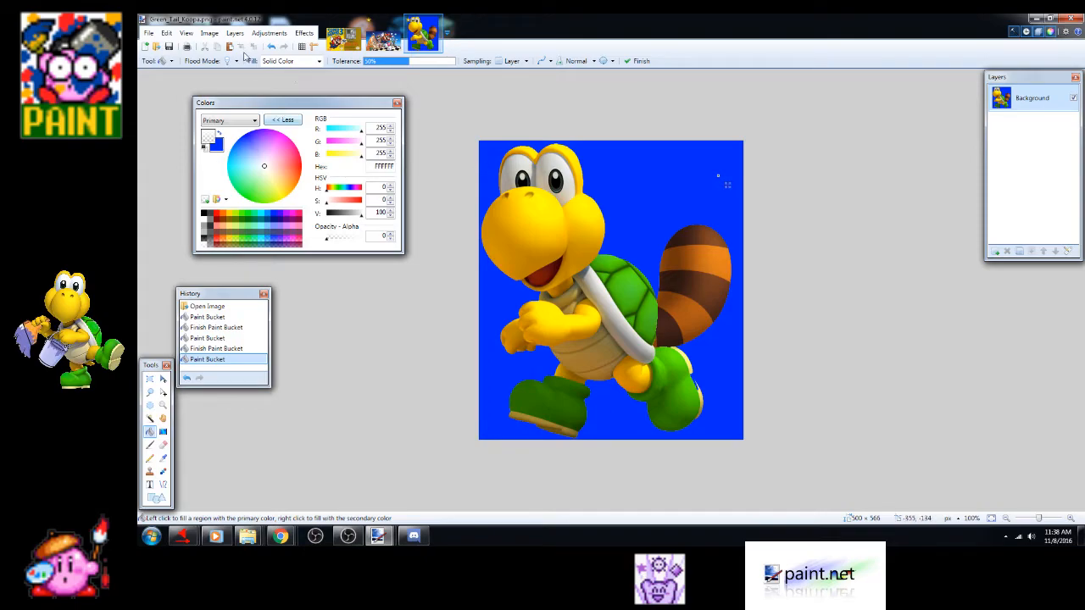
{"action": "left_click", "coordinate": [271, 46]}
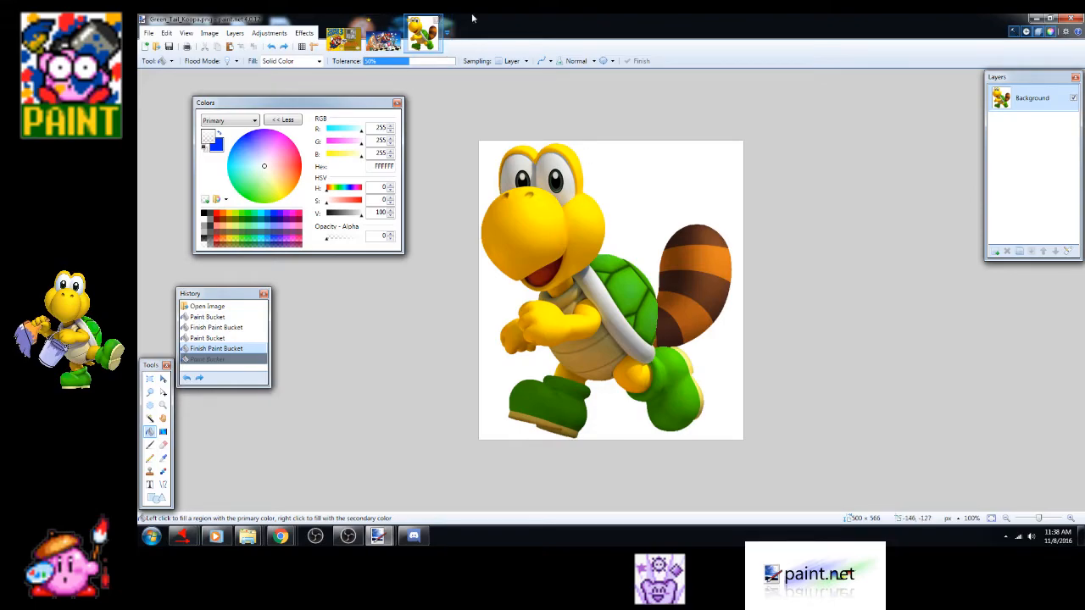
Set the Paint Bucket's blending mode to Overwrite and fill the white background with the fully transparent primary color
{"action": "left_click", "coordinate": [593, 63]}
{"action": "left_click", "coordinate": [611, 86]}
{"action": "left_click", "coordinate": [668, 173]}
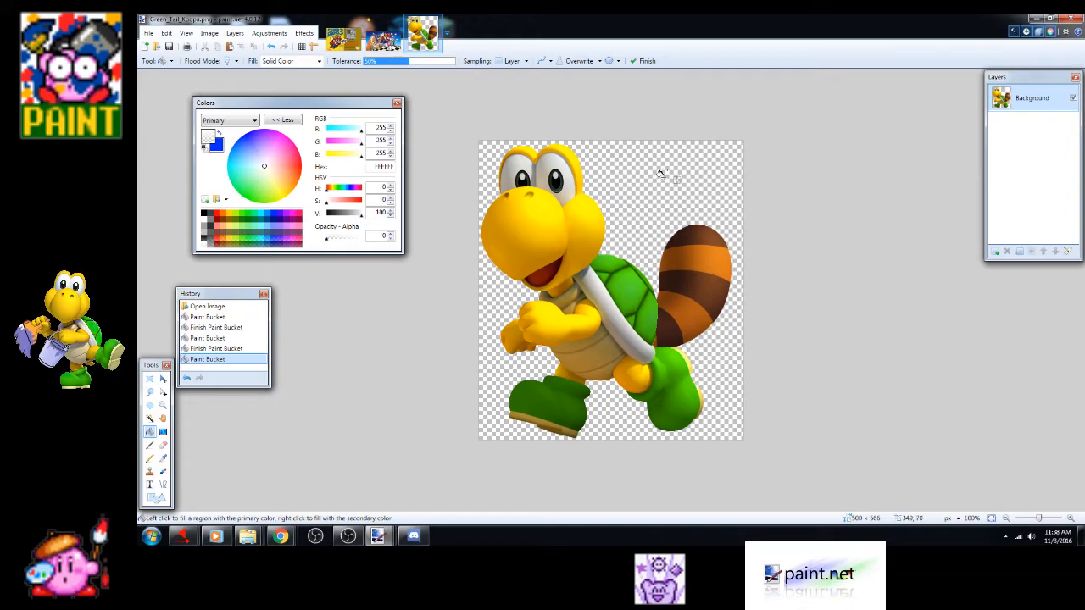
{"action": "scroll", "coordinate": [660, 173], "scroll_direction": "up", "scroll_amount": 1}
{"action": "scroll", "coordinate": [660, 173], "scroll_direction": "up", "scroll_amount": 10}
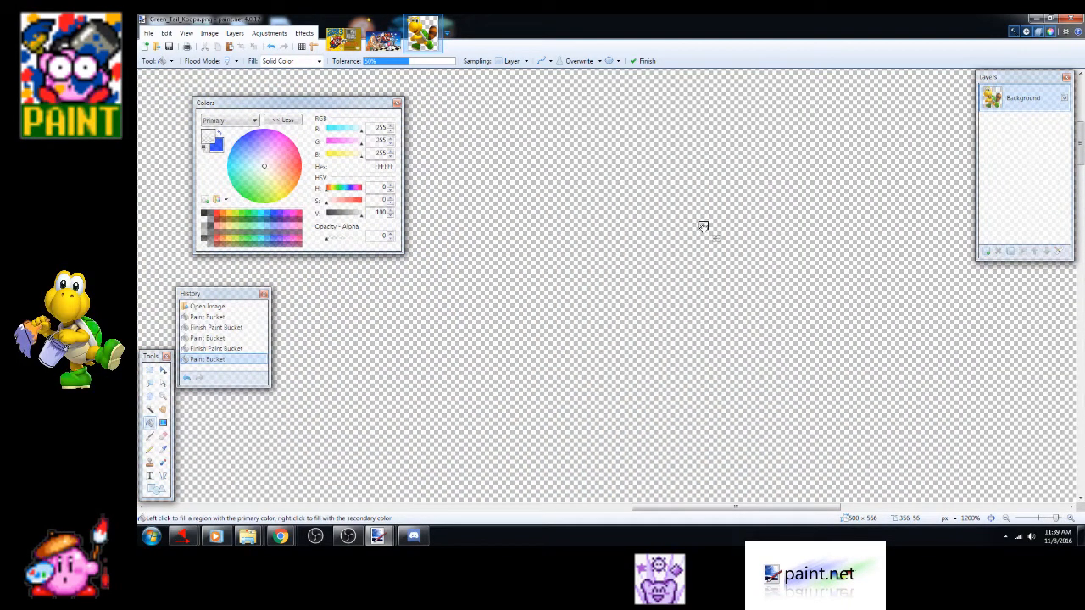
{"action": "key", "text": "ctrl+b"}
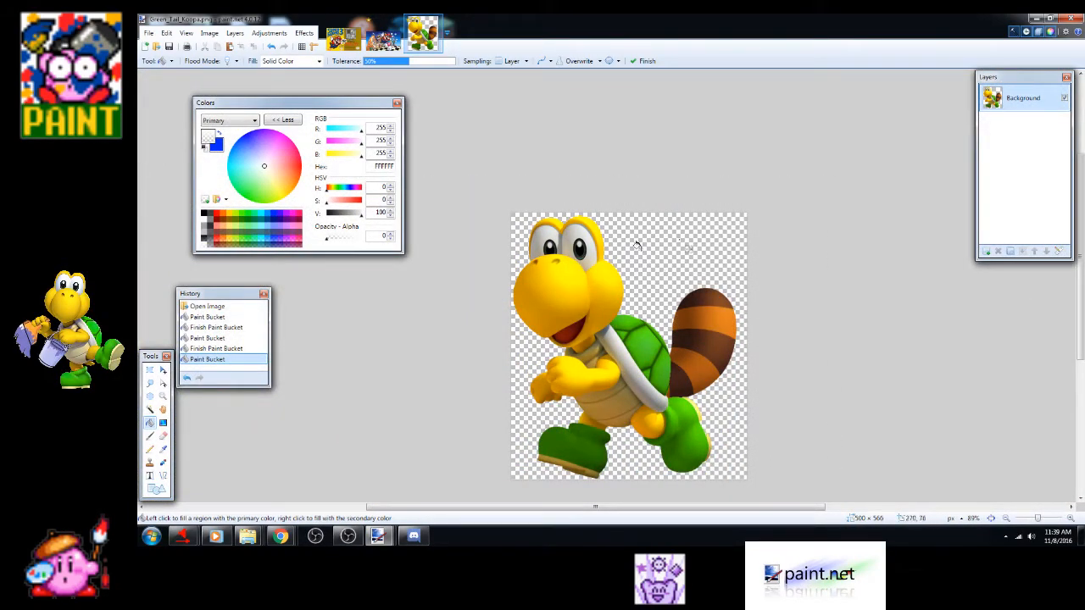
Try red, cyan, semi-transparent green and other palette colors on the active background fill
{"action": "left_click", "coordinate": [218, 216]}
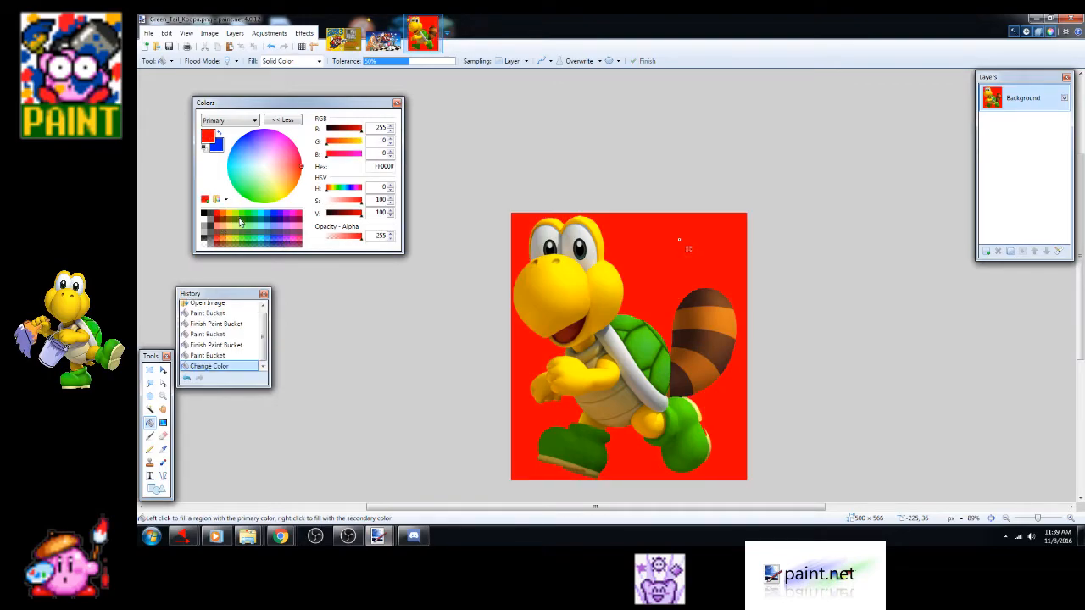
{"action": "left_click", "coordinate": [241, 221]}
{"action": "left_click", "coordinate": [262, 216]}
{"action": "left_click", "coordinate": [280, 222]}
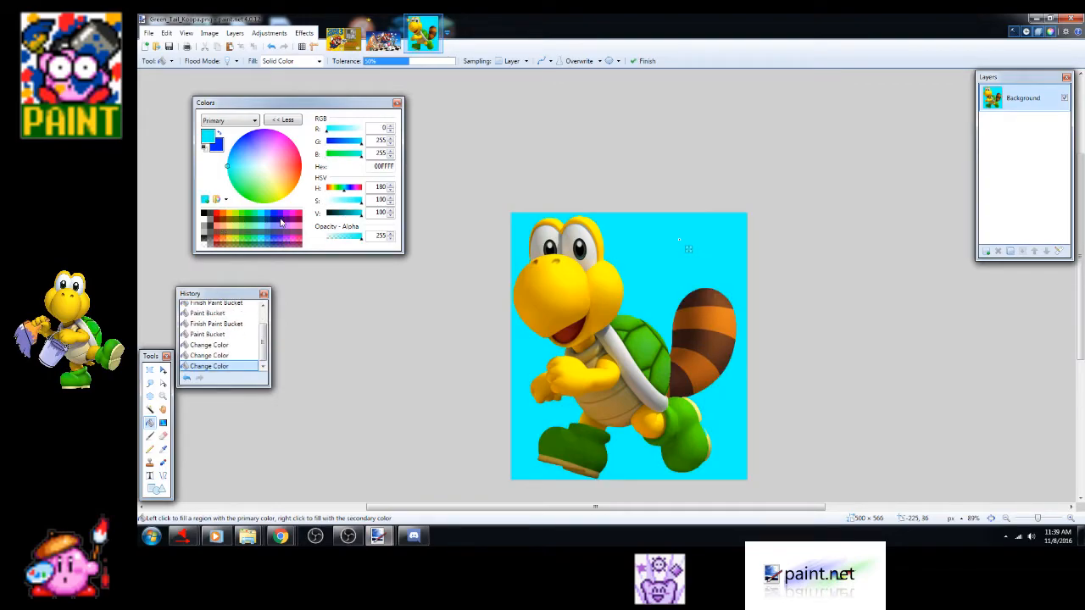
{"action": "left_click", "coordinate": [263, 241]}
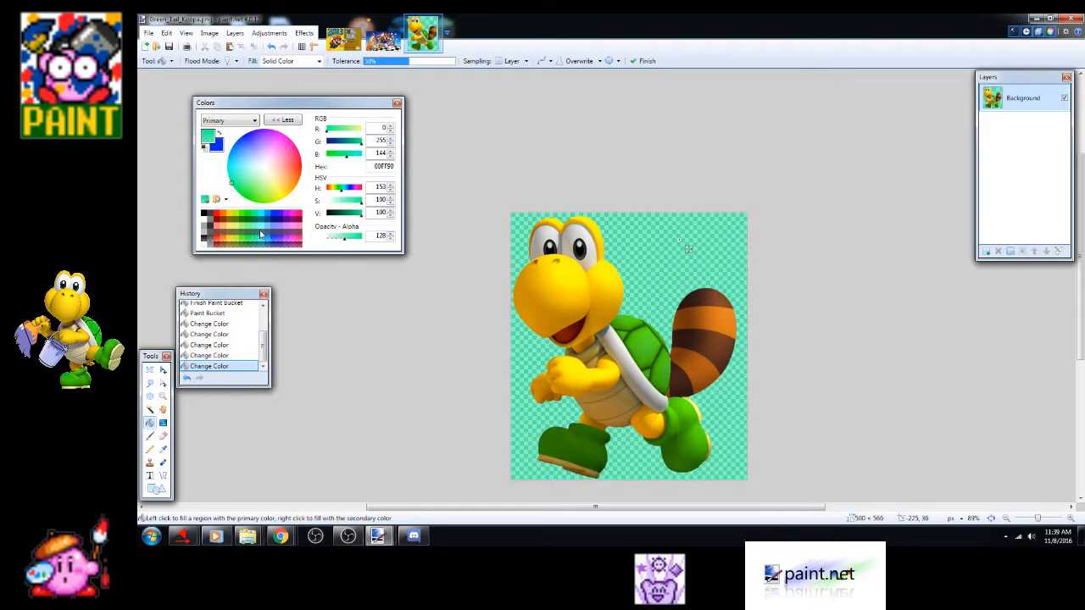
{"action": "left_click", "coordinate": [260, 233]}
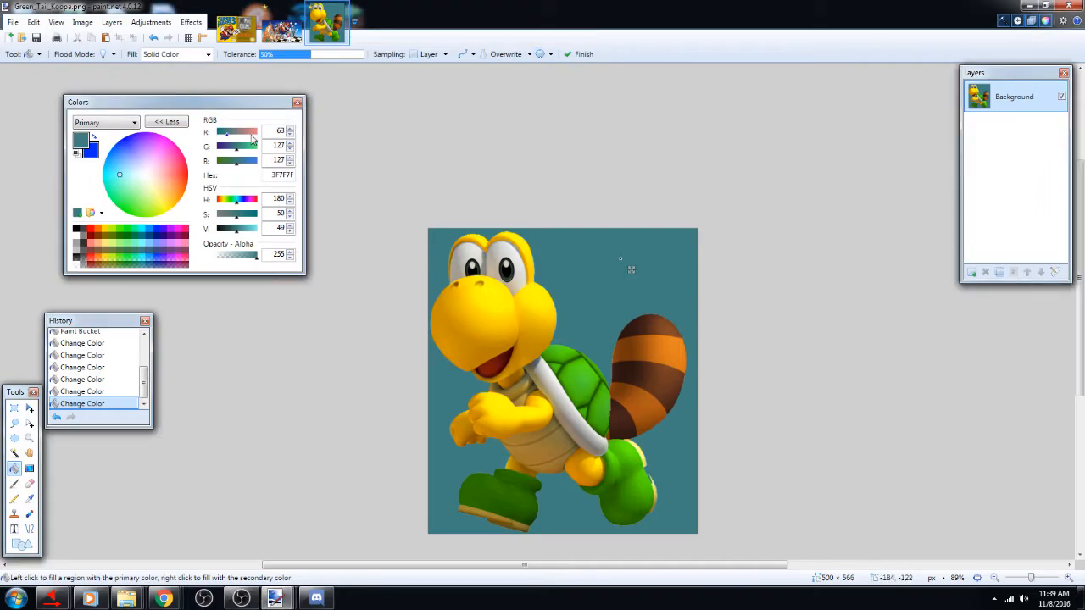
Set the active fill's color to white with opacity 0 and its tolerance to 0%
{"action": "left_click", "coordinate": [76, 264]}
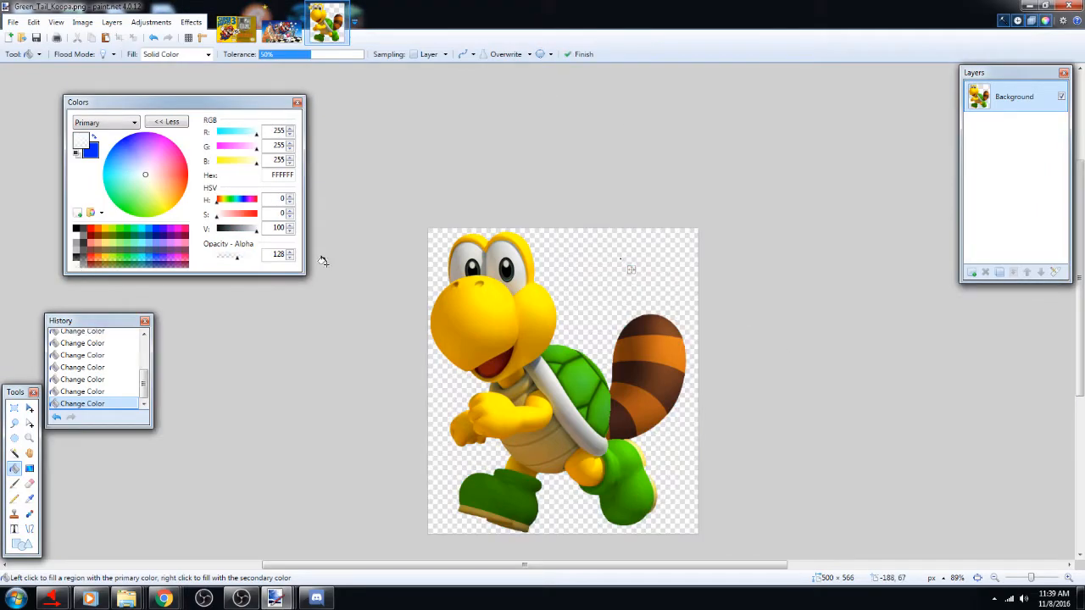
{"action": "left_click_drag", "start_coordinate": [239, 264], "coordinate": [211, 264]}
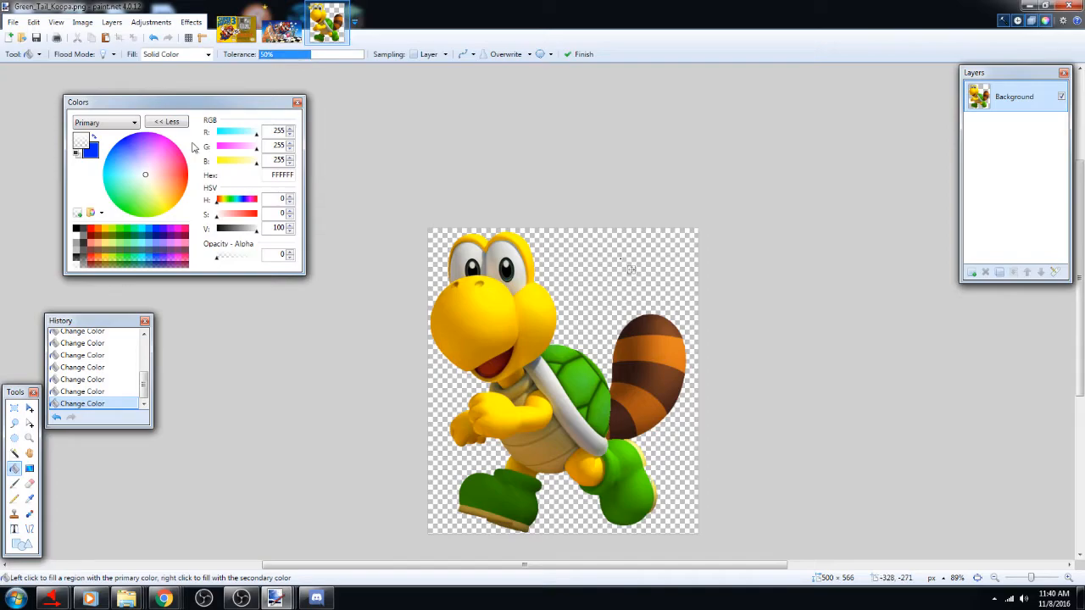
{"action": "left_click", "coordinate": [302, 56]}
{"action": "left_click_drag", "start_coordinate": [302, 61], "coordinate": [259, 70]}
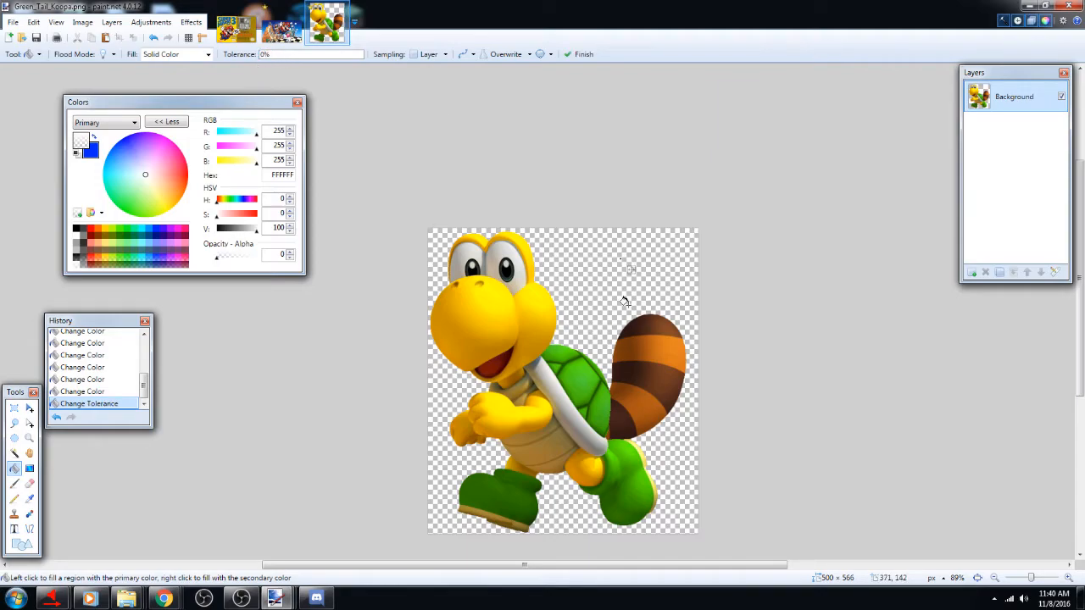
Examine the pixel edges of the koopa's shell and head against the transparent background
{"action": "scroll", "coordinate": [625, 300], "scroll_direction": "up", "scroll_amount": 3}
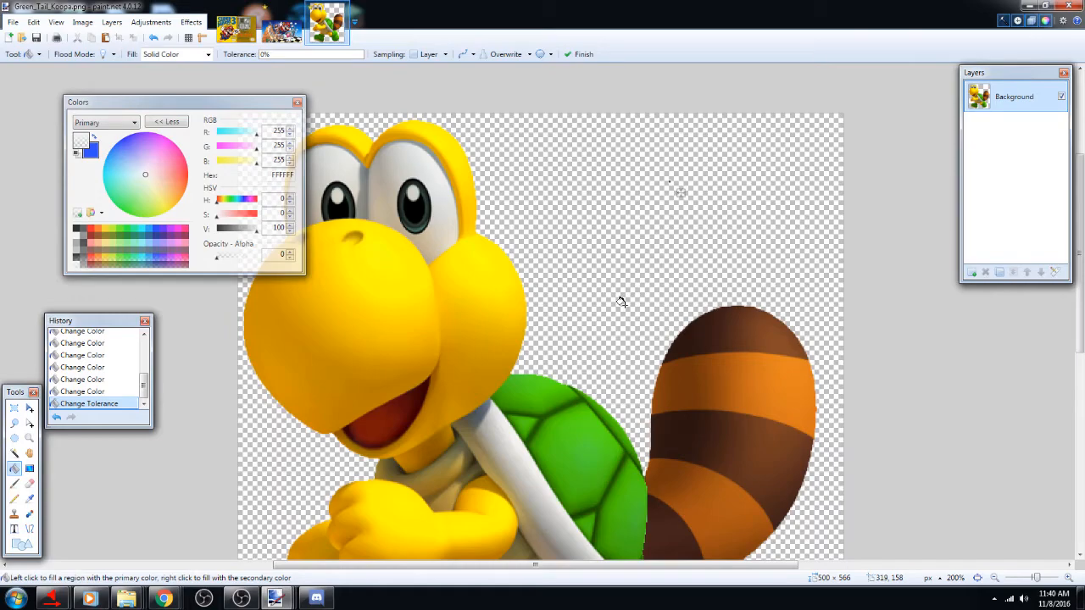
{"action": "scroll", "coordinate": [551, 293], "scroll_direction": "down", "scroll_amount": 3}
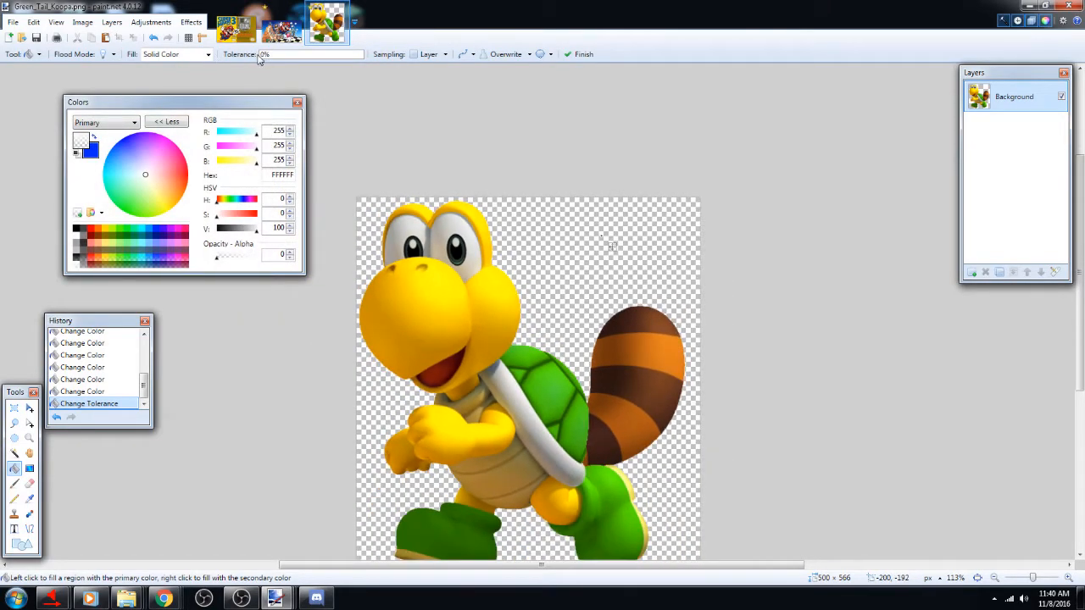
{"action": "scroll", "coordinate": [610, 246], "scroll_direction": "up", "scroll_amount": 2}
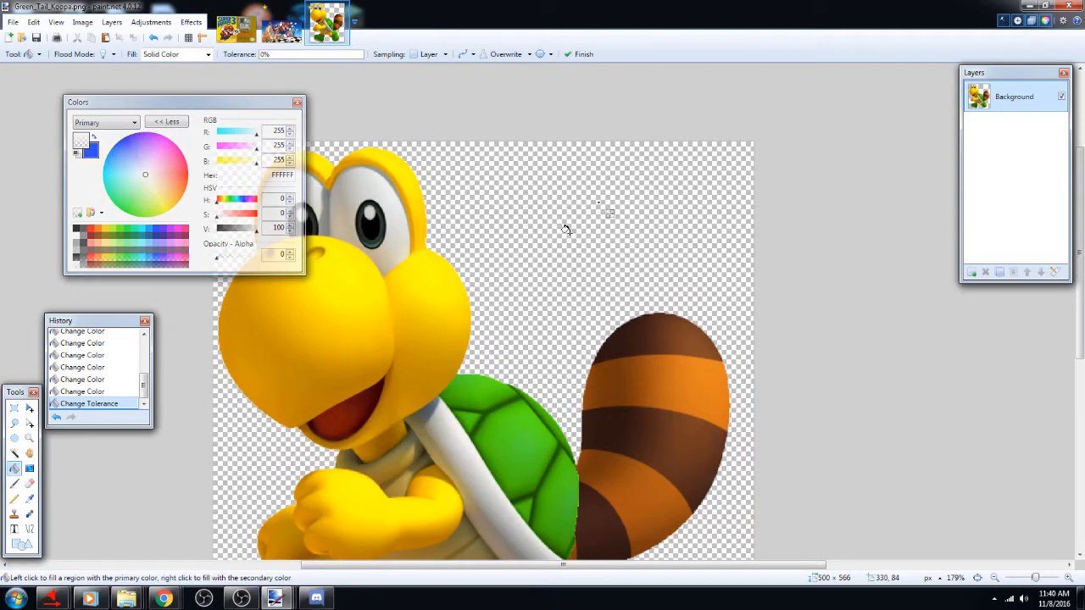
{"action": "scroll", "coordinate": [543, 288], "scroll_direction": "up", "scroll_amount": 5}
{"action": "scroll", "coordinate": [483, 299], "scroll_direction": "up", "scroll_amount": 6}
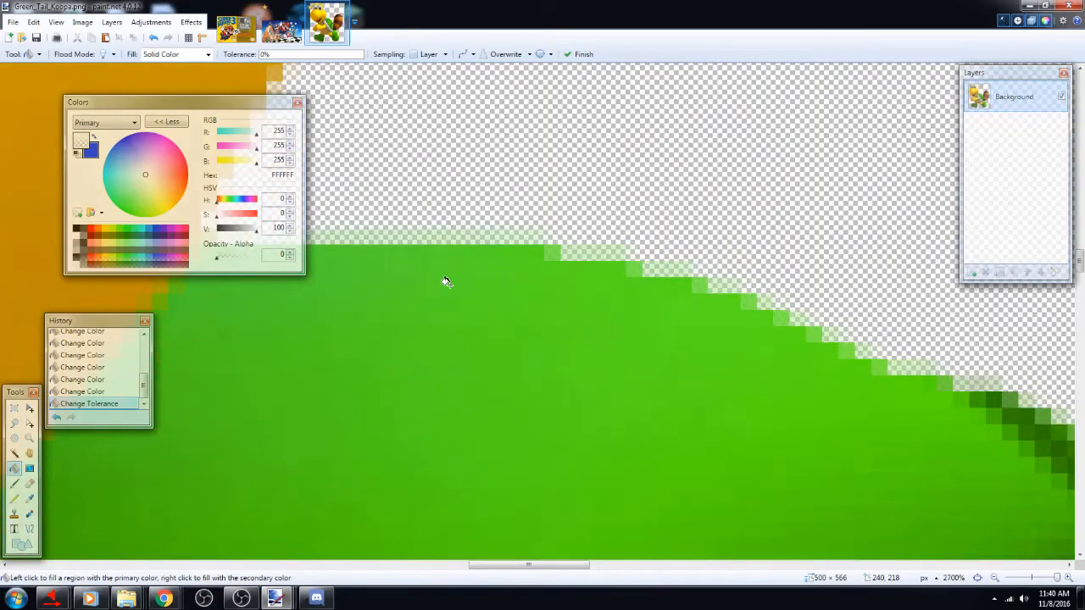
{"action": "scroll", "coordinate": [446, 281], "scroll_direction": "up", "scroll_amount": 5}
{"action": "scroll", "coordinate": [441, 339], "scroll_direction": "down", "scroll_amount": 10}
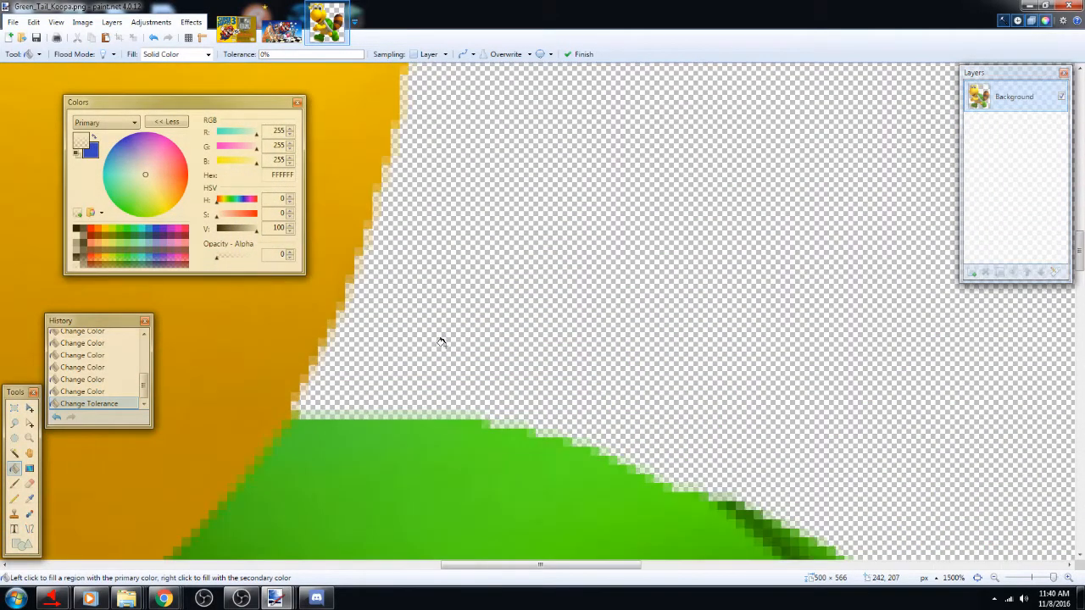
{"action": "scroll", "coordinate": [441, 337], "scroll_direction": "up", "scroll_amount": 7}
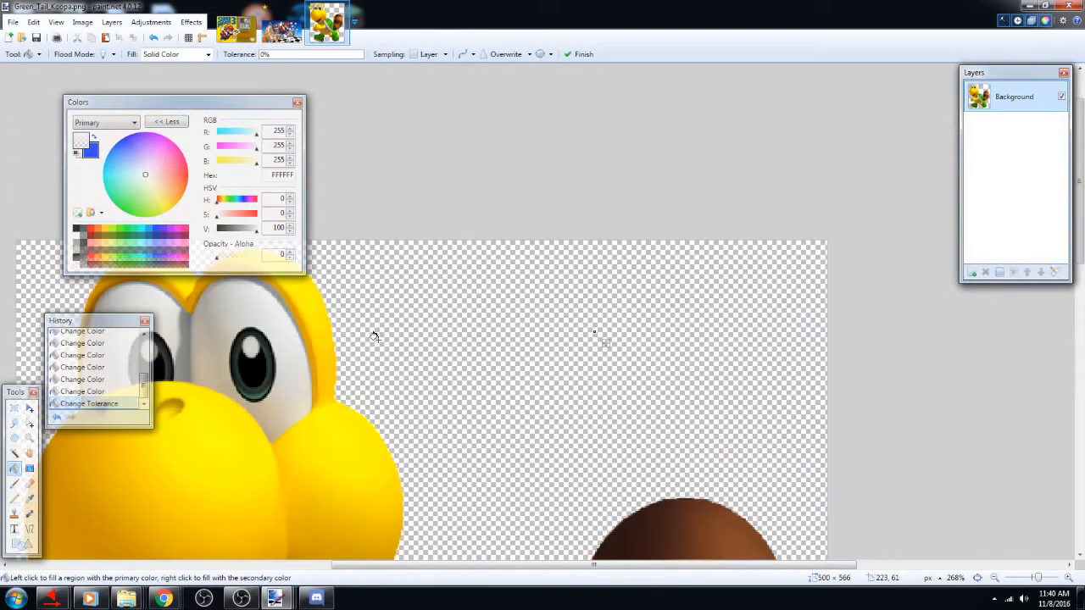
{"action": "scroll", "coordinate": [425, 362], "scroll_direction": "down", "scroll_amount": 2}
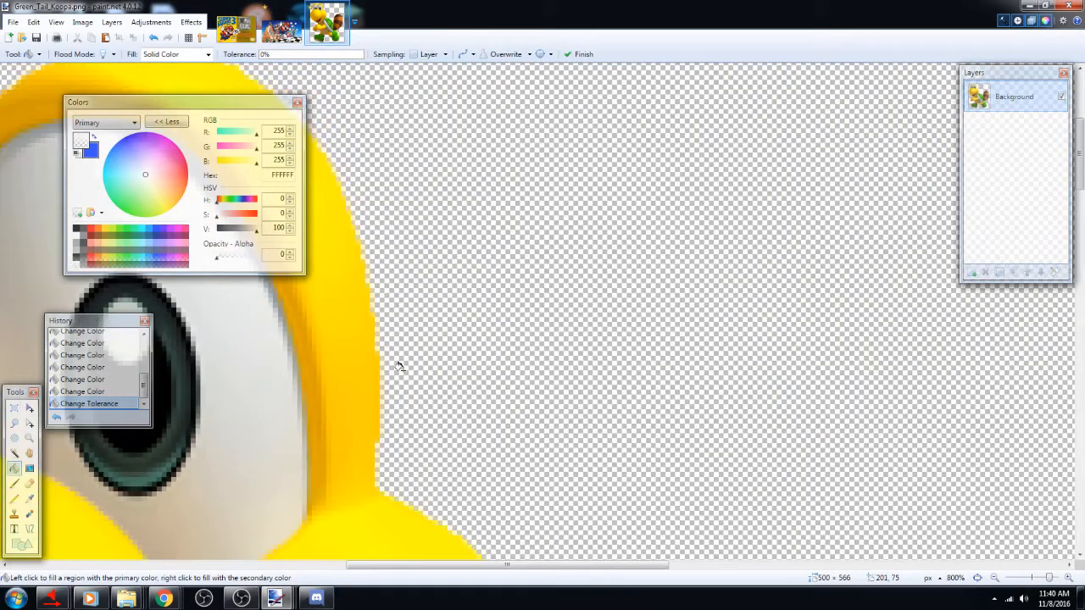
{"action": "scroll", "coordinate": [466, 435], "scroll_direction": "down", "scroll_amount": 7}
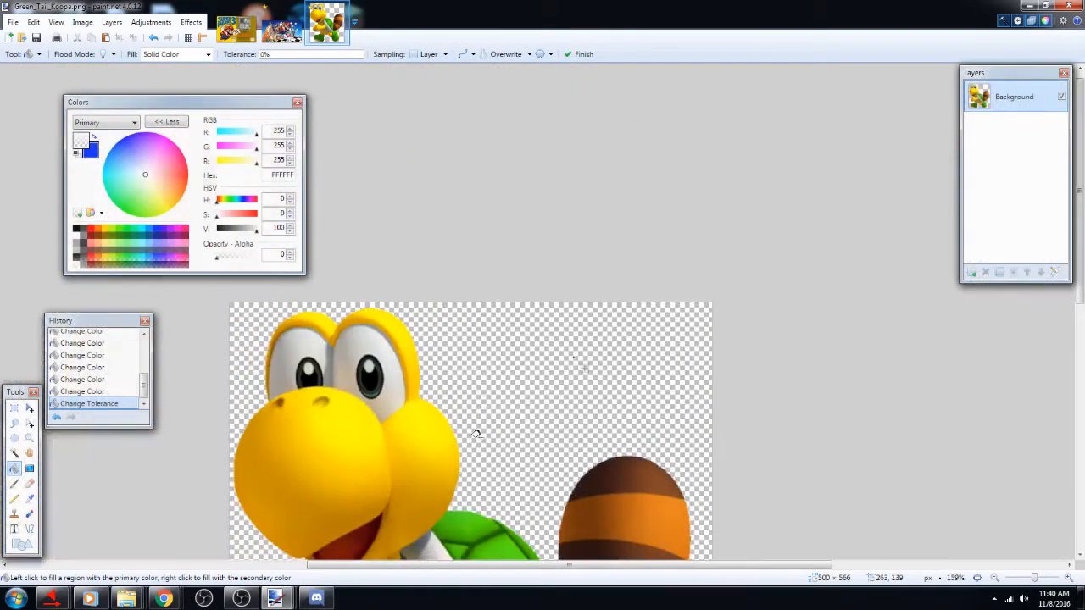
{"action": "scroll", "coordinate": [513, 395], "scroll_direction": "down", "scroll_amount": 2}
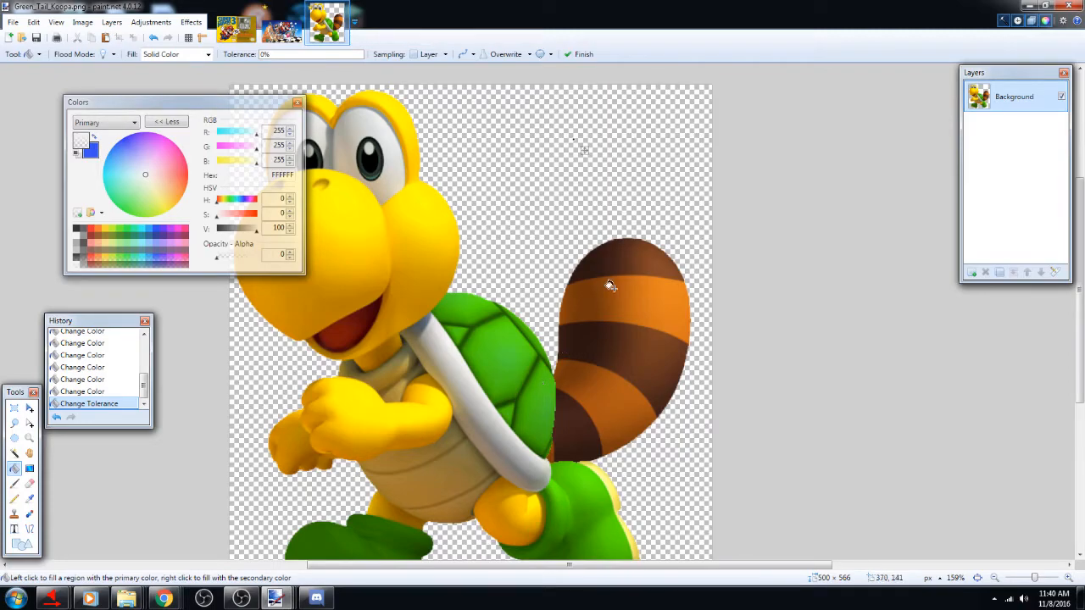
Try tolerances of 78% and 67% on the active background fill, and return the tolerance to 0%
{"action": "left_click_drag", "start_coordinate": [268, 54], "coordinate": [337, 57]}
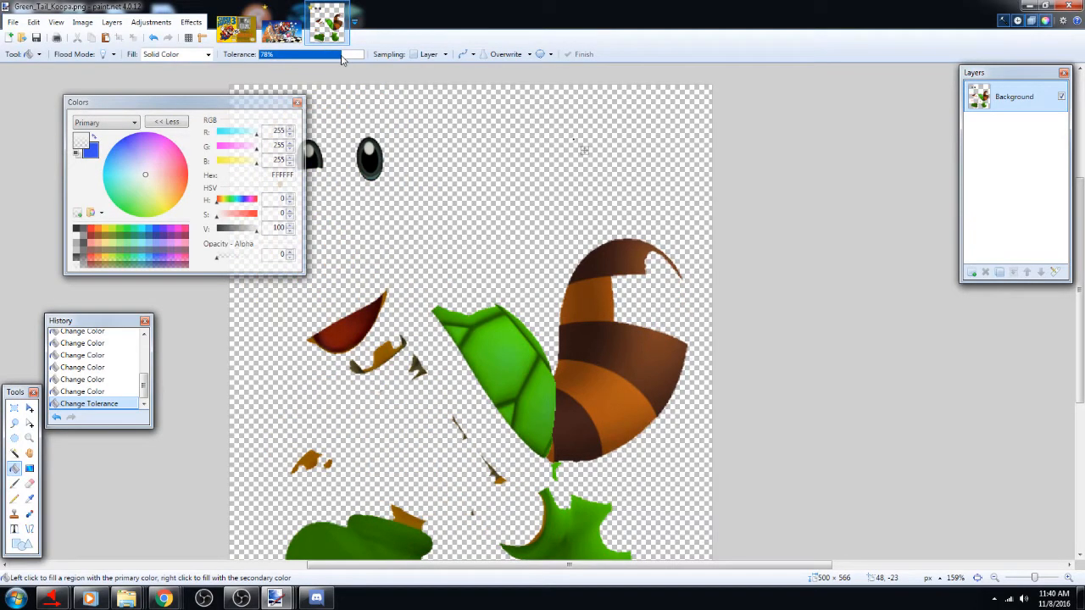
{"action": "mouse_move", "coordinate": [342, 58]}
{"action": "left_mouse_down"}
{"action": "mouse_move", "coordinate": [360, 56]}
{"action": "mouse_move", "coordinate": [251, 72]}
{"action": "mouse_move", "coordinate": [375, 57]}
{"action": "mouse_move", "coordinate": [260, 68]}
{"action": "mouse_move", "coordinate": [331, 59]}
{"action": "left_mouse_up"}
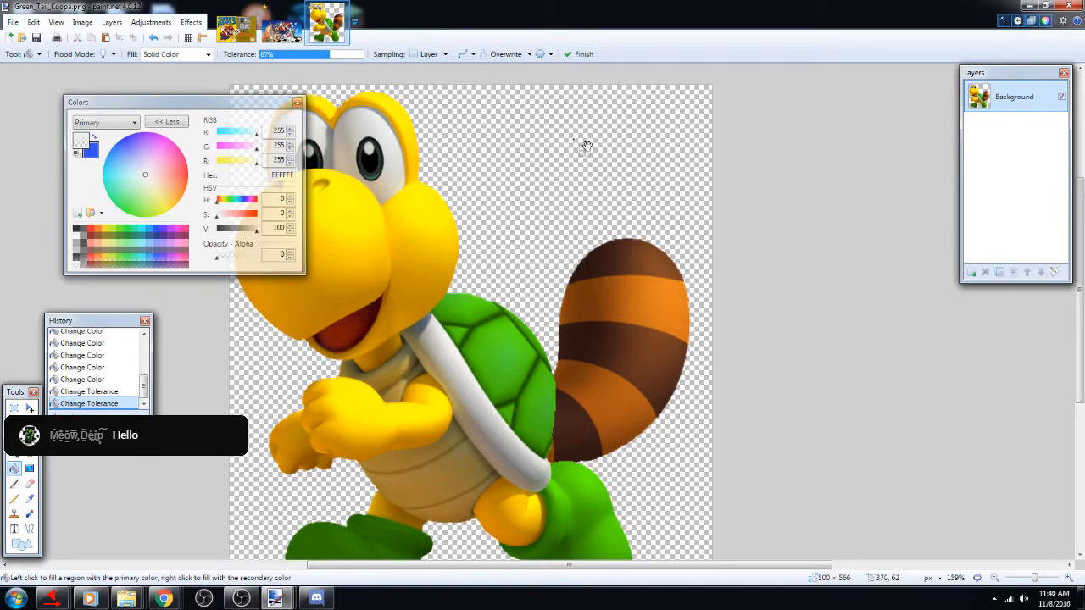
{"action": "mouse_move", "coordinate": [330, 57]}
{"action": "left_mouse_down"}
{"action": "mouse_move", "coordinate": [354, 57]}
{"action": "mouse_move", "coordinate": [230, 61]}
{"action": "left_mouse_up"}
{"action": "left_click", "coordinate": [736, 146]}
{"action": "scroll", "coordinate": [431, 372], "scroll_direction": "down", "scroll_amount": 3}
{"action": "scroll", "coordinate": [416, 268], "scroll_direction": "down", "scroll_amount": 4}
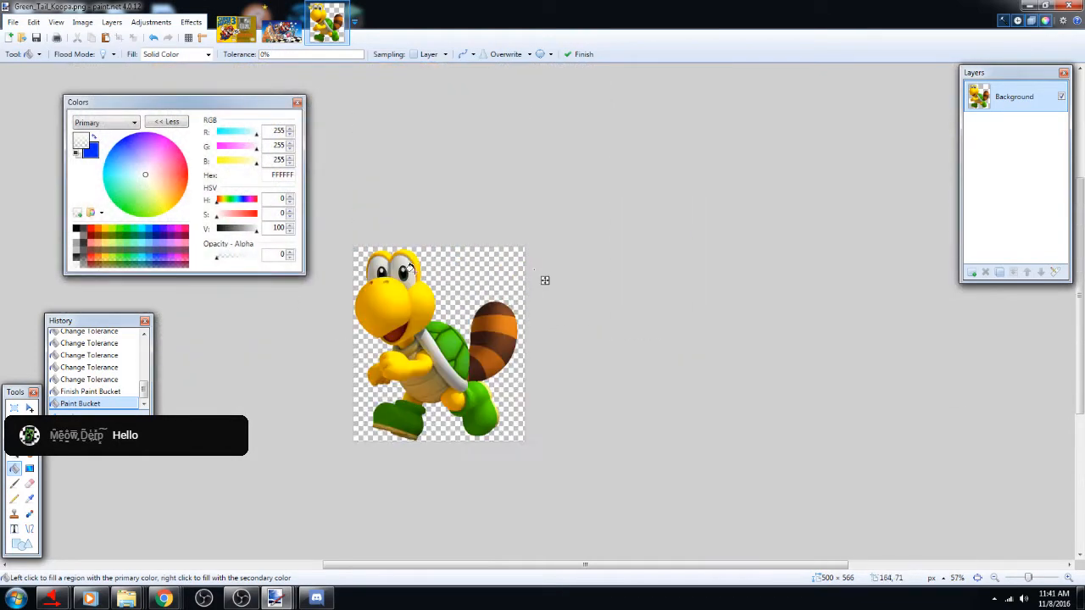
{"action": "scroll", "coordinate": [409, 283], "scroll_direction": "up", "scroll_amount": 4}
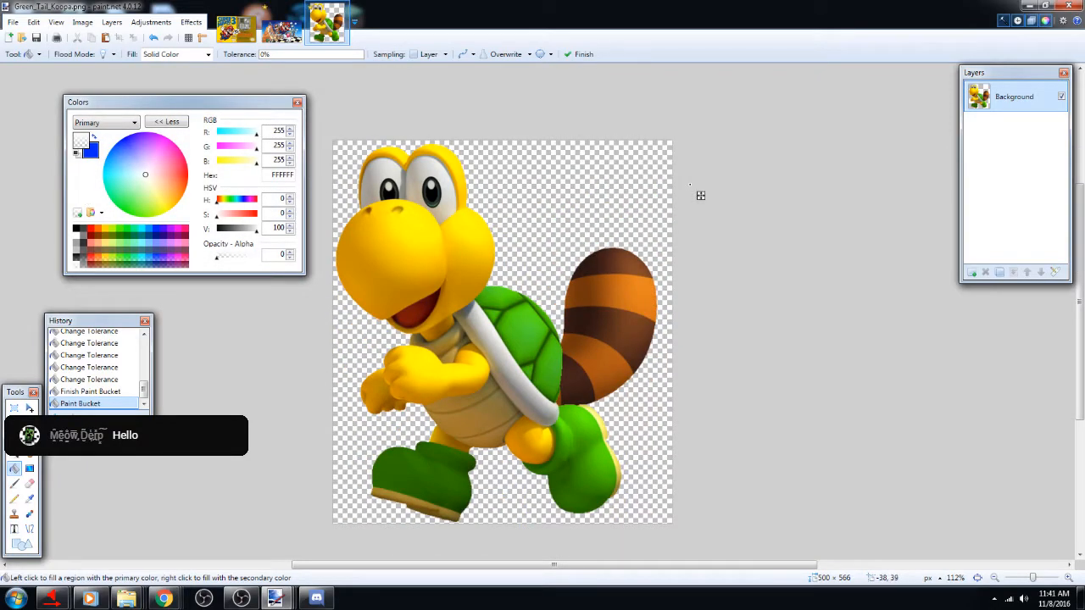
Draw a rectangular selection about 203 × 165 px over the shell and tail base, and try filling the background outside it
{"action": "left_click", "coordinate": [13, 408]}
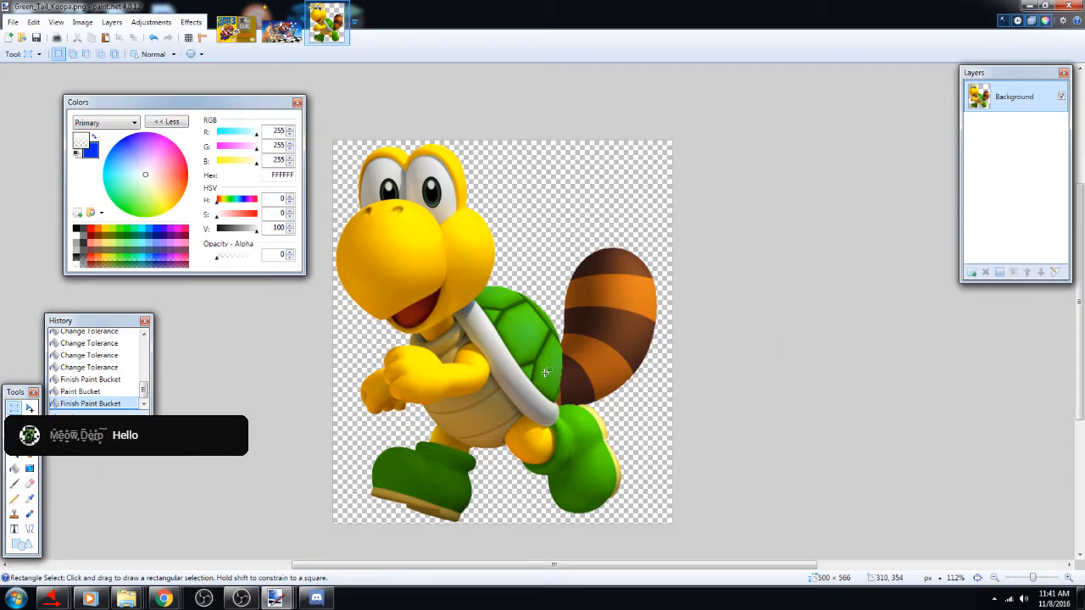
{"action": "left_click_drag", "start_coordinate": [623, 427], "coordinate": [483, 314]}
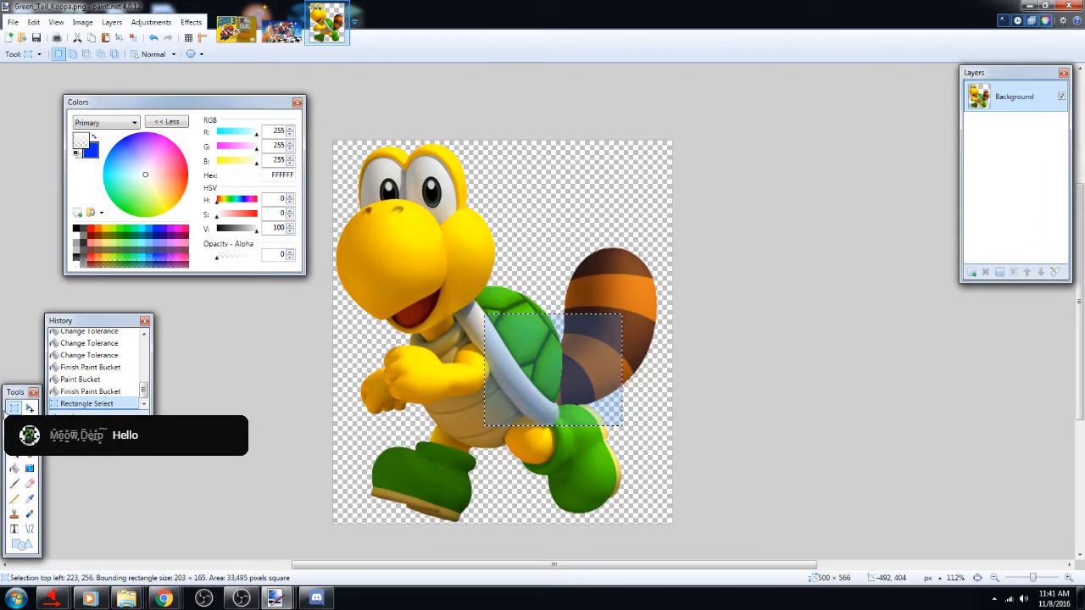
{"action": "left_click", "coordinate": [13, 468]}
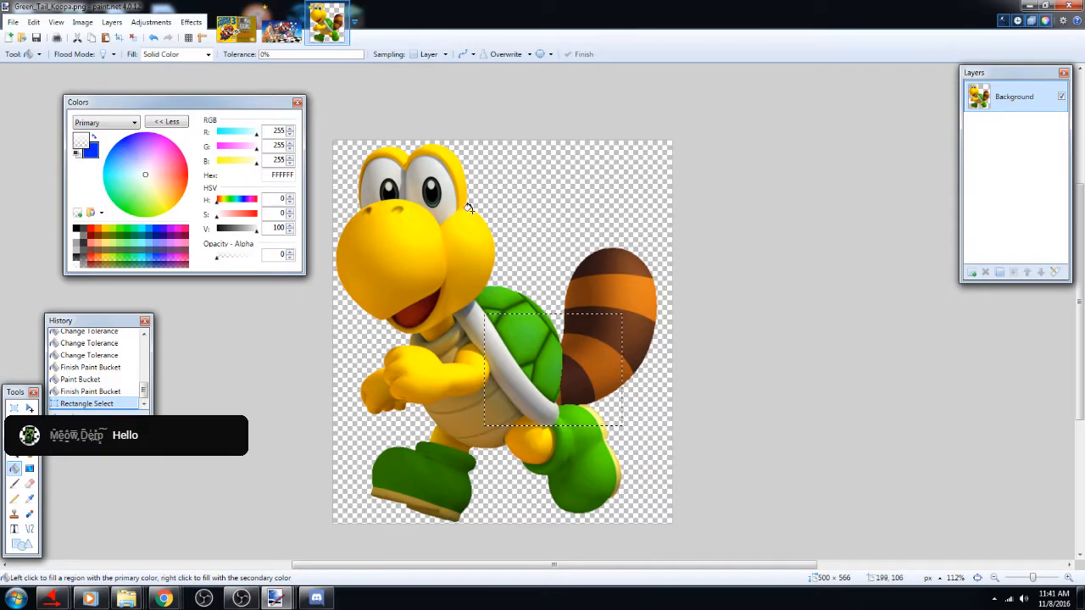
{"action": "left_click", "coordinate": [568, 179]}
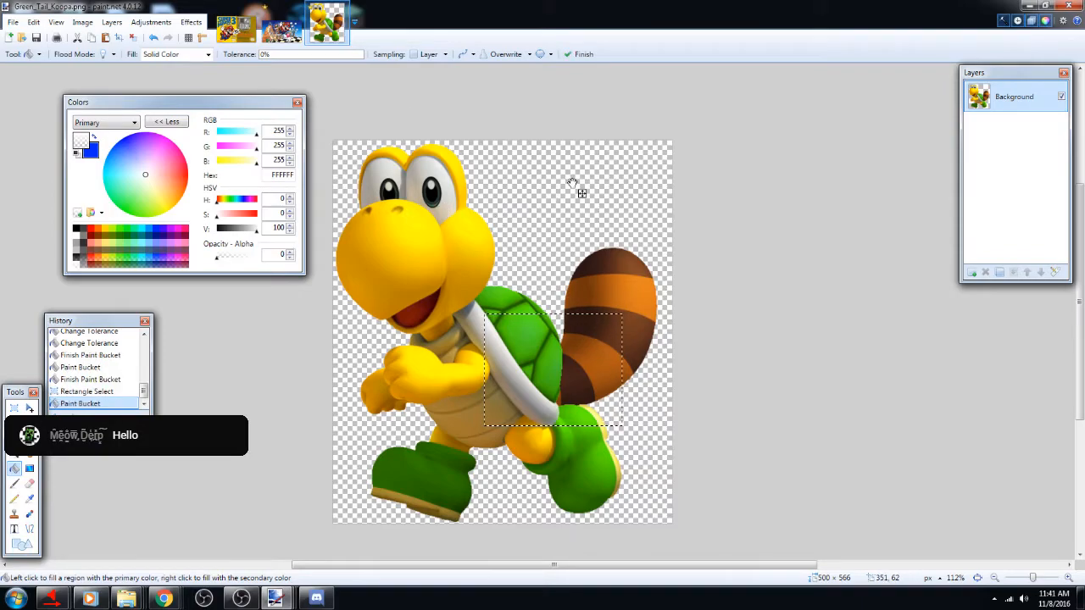
{"action": "left_click", "coordinate": [528, 186]}
{"action": "left_click", "coordinate": [593, 168]}
{"action": "left_click", "coordinate": [522, 239]}
{"action": "left_click", "coordinate": [574, 170]}
{"action": "left_click", "coordinate": [604, 208]}
{"action": "left_click", "coordinate": [512, 244]}
{"action": "left_click", "coordinate": [508, 214]}
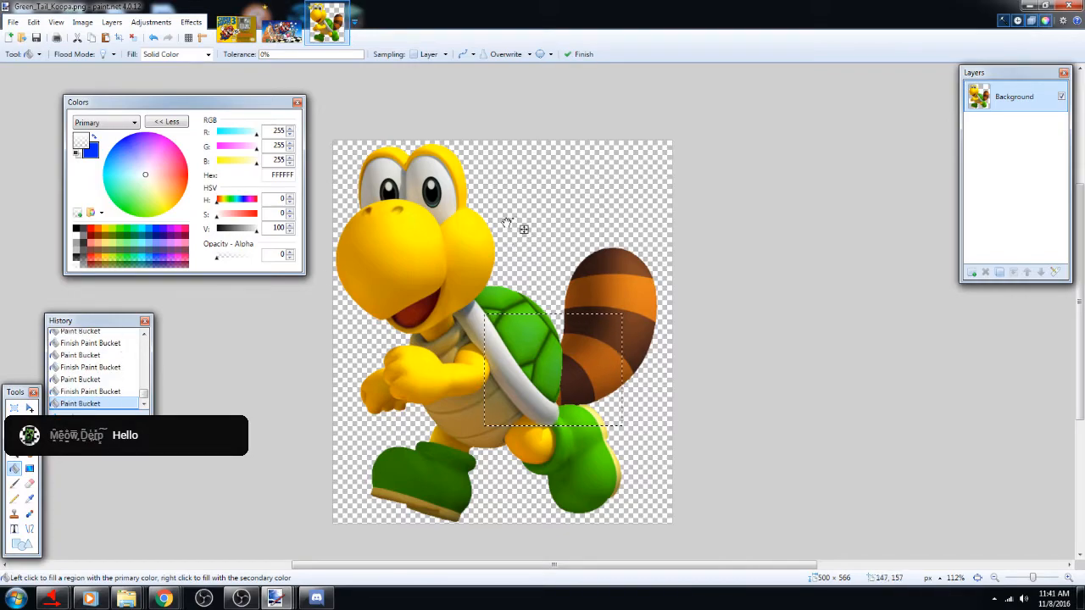
Move the History window below the Layers window
{"action": "mouse_move", "coordinate": [110, 320]}
{"action": "left_mouse_down"}
{"action": "mouse_move", "coordinate": [755, 384]}
{"action": "mouse_move", "coordinate": [1031, 461]}
{"action": "left_mouse_up"}
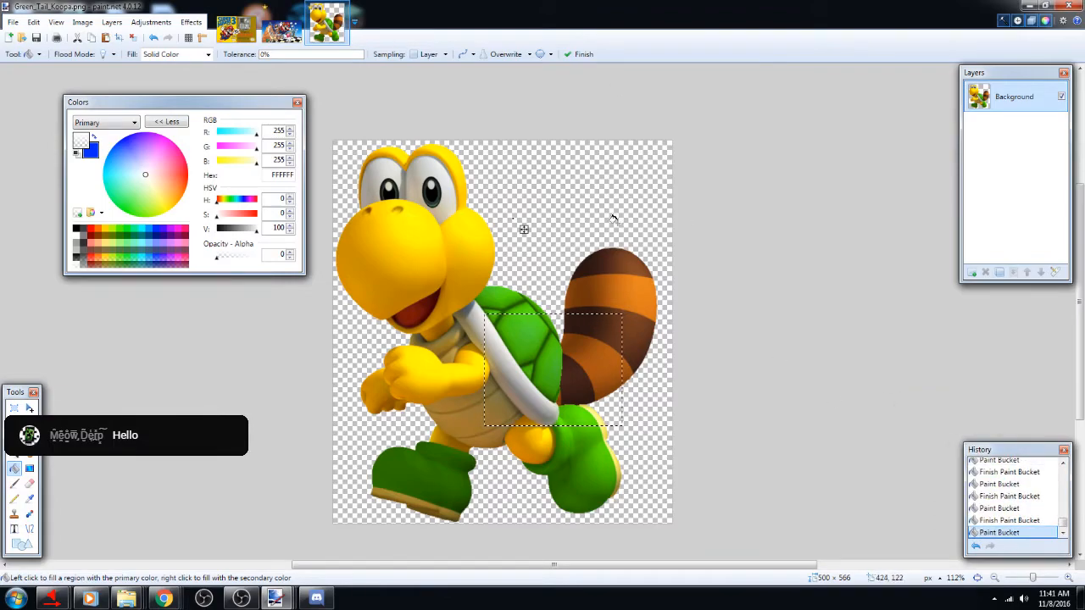
Fill the gap between the shell and tail inside the selection with the secondary blue, and undo the fills
{"action": "scroll", "coordinate": [547, 361], "scroll_direction": "up", "scroll_amount": 4}
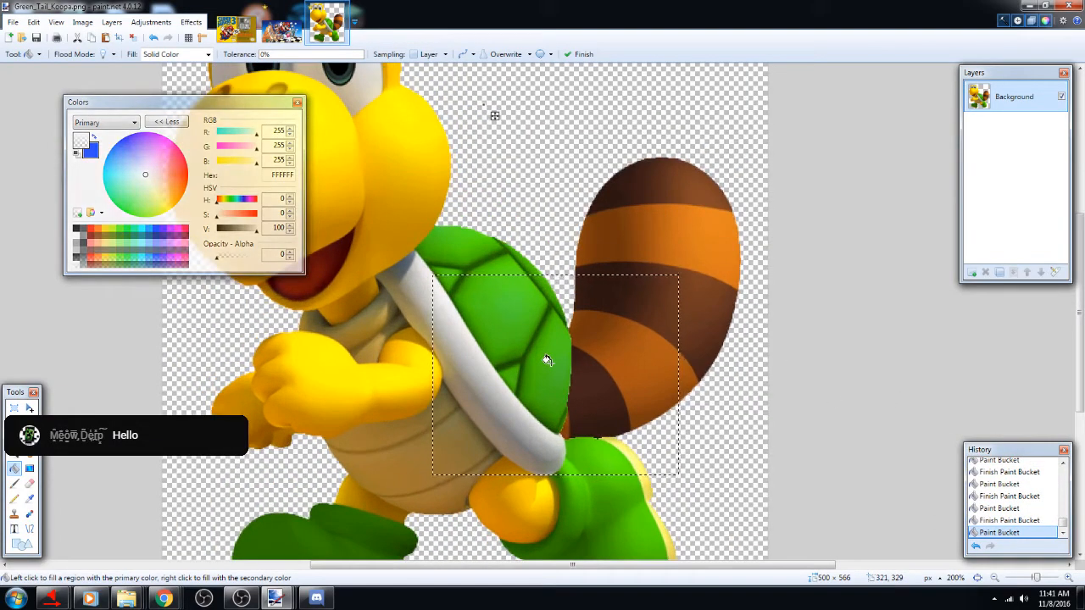
{"action": "scroll", "coordinate": [534, 340], "scroll_direction": "down", "scroll_amount": 2}
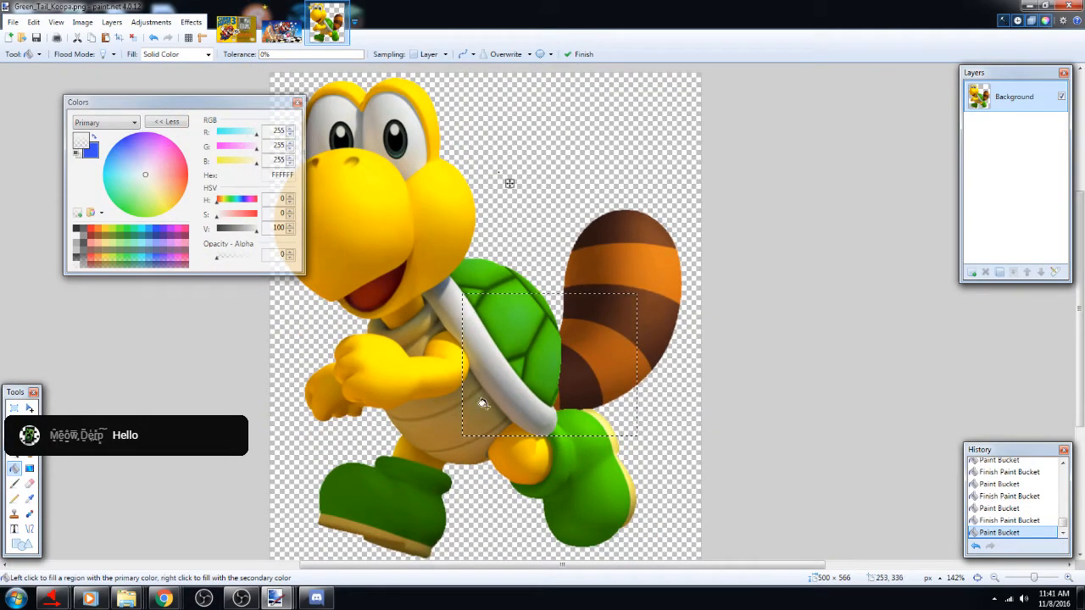
{"action": "scroll", "coordinate": [589, 356], "scroll_direction": "up", "scroll_amount": 3}
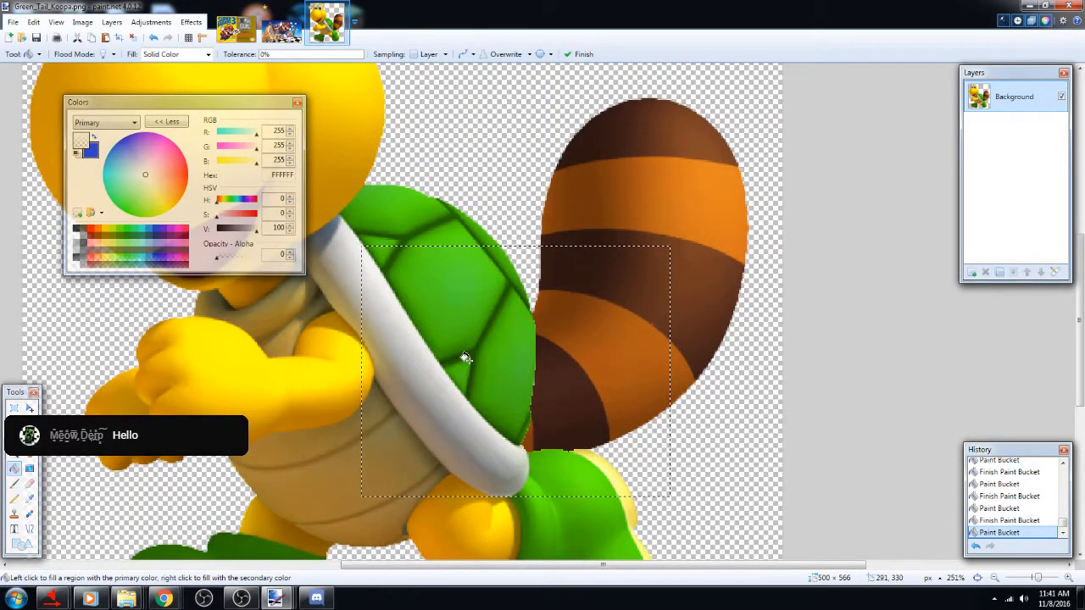
{"action": "scroll", "coordinate": [455, 356], "scroll_direction": "down", "scroll_amount": 3}
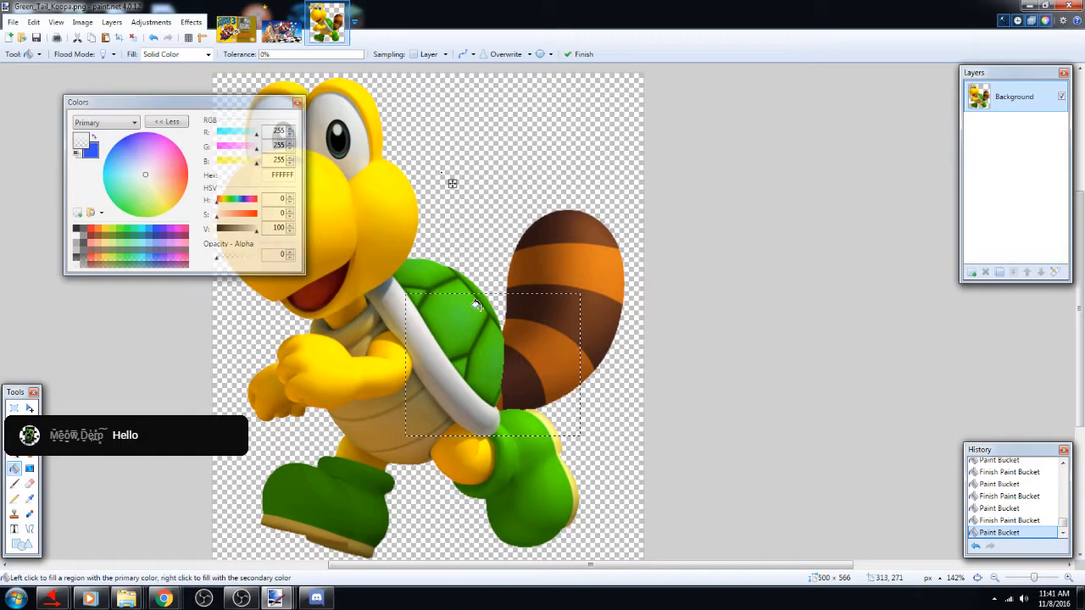
{"action": "left_click", "coordinate": [503, 310]}
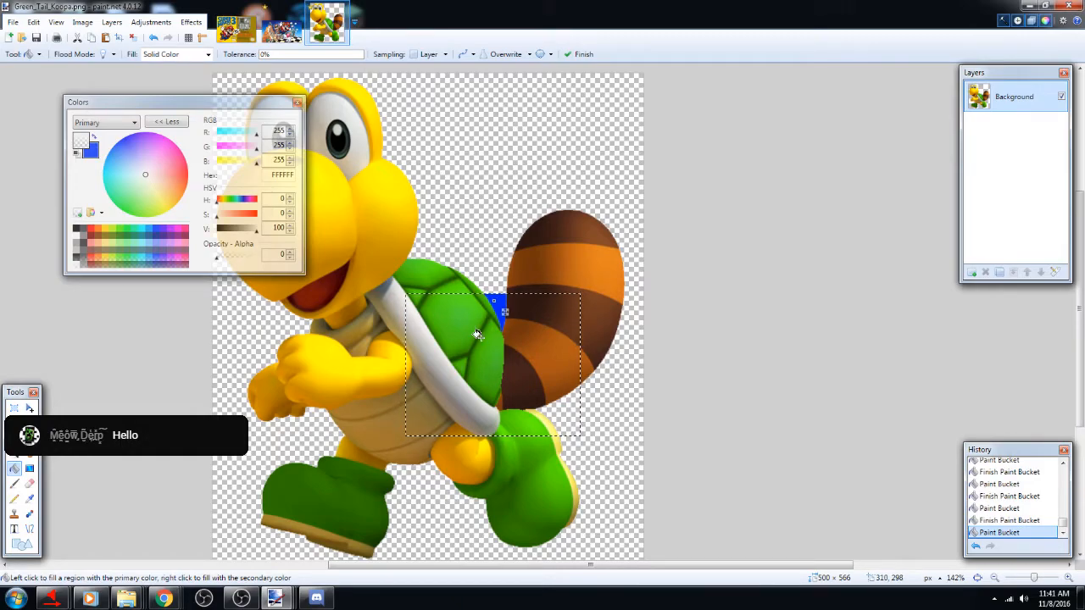
{"action": "left_click", "coordinate": [432, 365]}
{"action": "left_click", "coordinate": [154, 39]}
{"action": "left_click", "coordinate": [156, 39]}
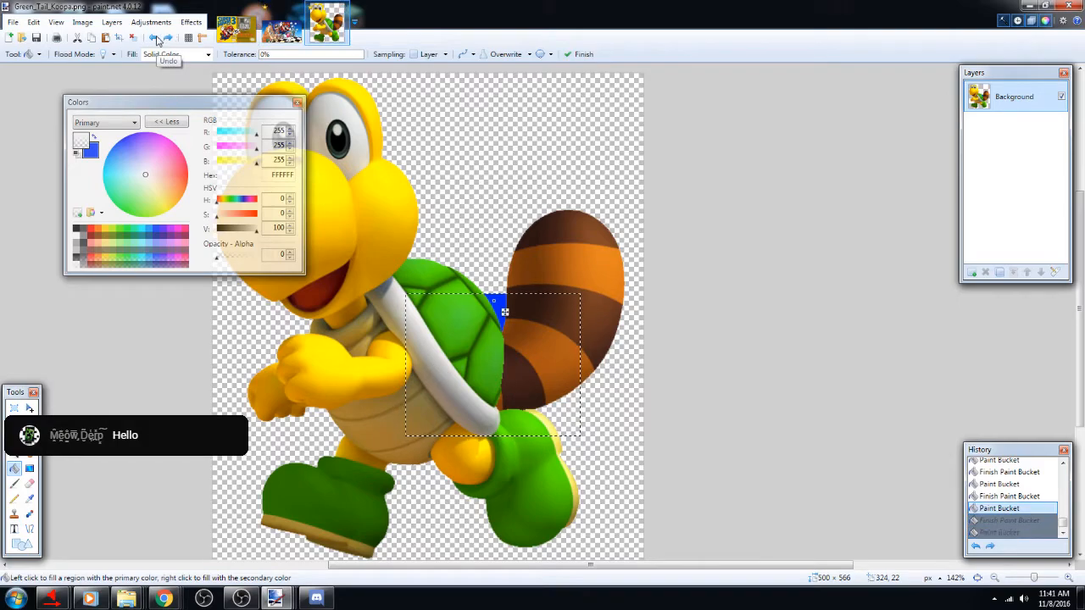
{"action": "left_click", "coordinate": [156, 39]}
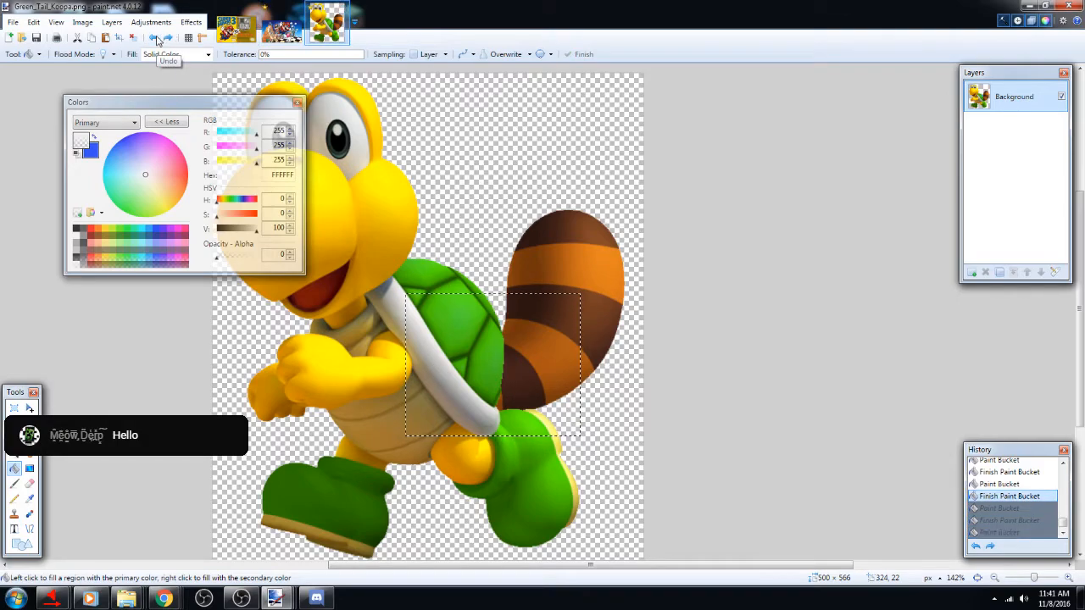
Draw a straight line about 333 px long from the tail's base past the selection border, and undo it
{"action": "left_click", "coordinate": [30, 529]}
{"action": "mouse_move", "coordinate": [505, 395]}
{"action": "left_mouse_down"}
{"action": "mouse_move", "coordinate": [407, 296]}
{"action": "mouse_move", "coordinate": [221, 218]}
{"action": "mouse_move", "coordinate": [670, 212]}
{"action": "mouse_move", "coordinate": [704, 192]}
{"action": "left_mouse_up"}
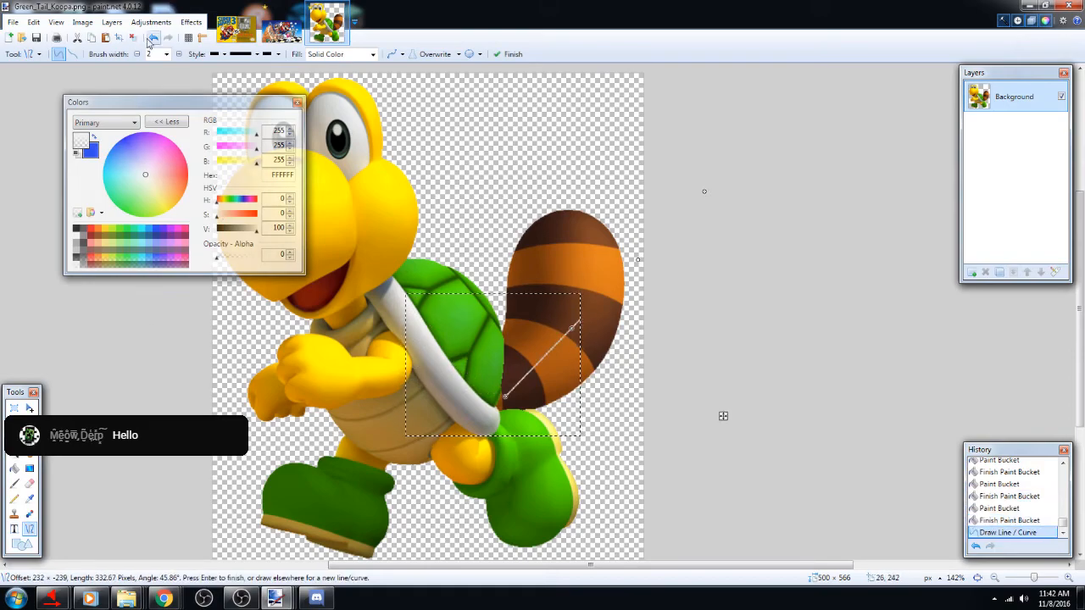
{"action": "left_click", "coordinate": [153, 38]}
Replace the current selection with a tiny rectangular one about 1 × 4 px at the rear shoe's edge
{"action": "left_click", "coordinate": [13, 408]}
{"action": "left_click", "coordinate": [527, 467]}
{"action": "left_click_drag", "start_coordinate": [561, 461], "coordinate": [560, 458]}
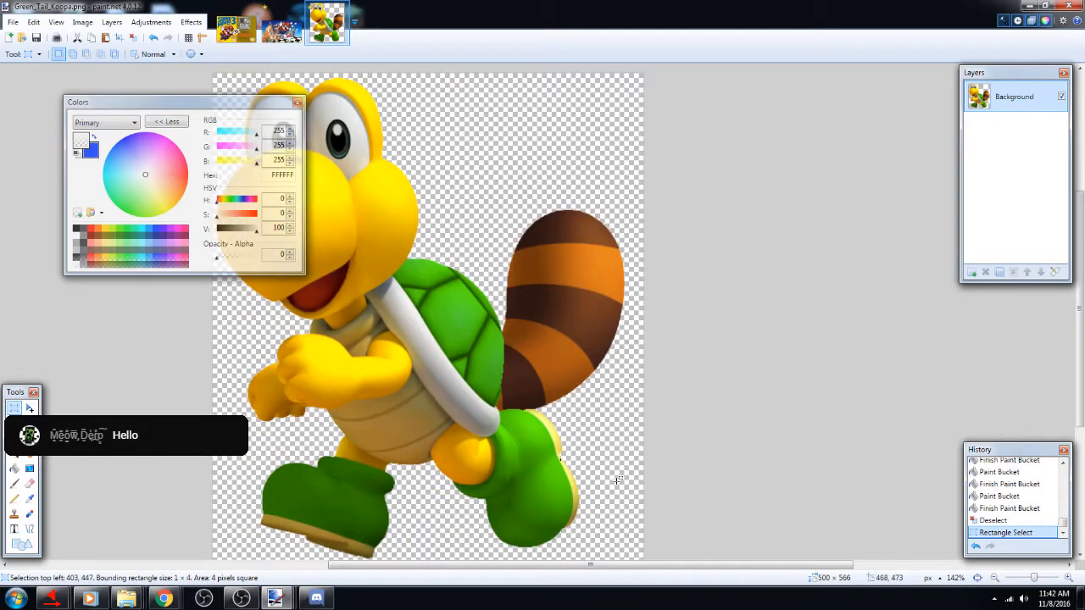
Try to fill the background around the koopa's head and tail while the tiny selection is active
{"action": "scroll", "coordinate": [407, 374], "scroll_direction": "down", "scroll_amount": 1}
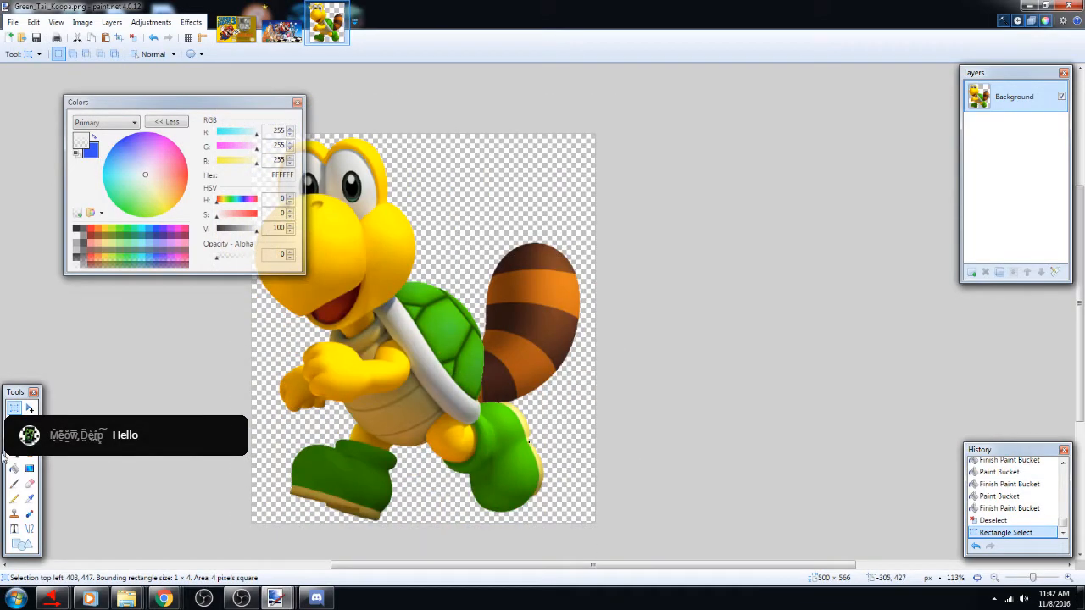
{"action": "left_click", "coordinate": [14, 468]}
{"action": "left_click", "coordinate": [485, 73]}
{"action": "left_click", "coordinate": [471, 185]}
{"action": "left_click", "coordinate": [408, 203]}
{"action": "left_click", "coordinate": [434, 167]}
{"action": "left_click", "coordinate": [468, 183]}
{"action": "left_click", "coordinate": [458, 238]}
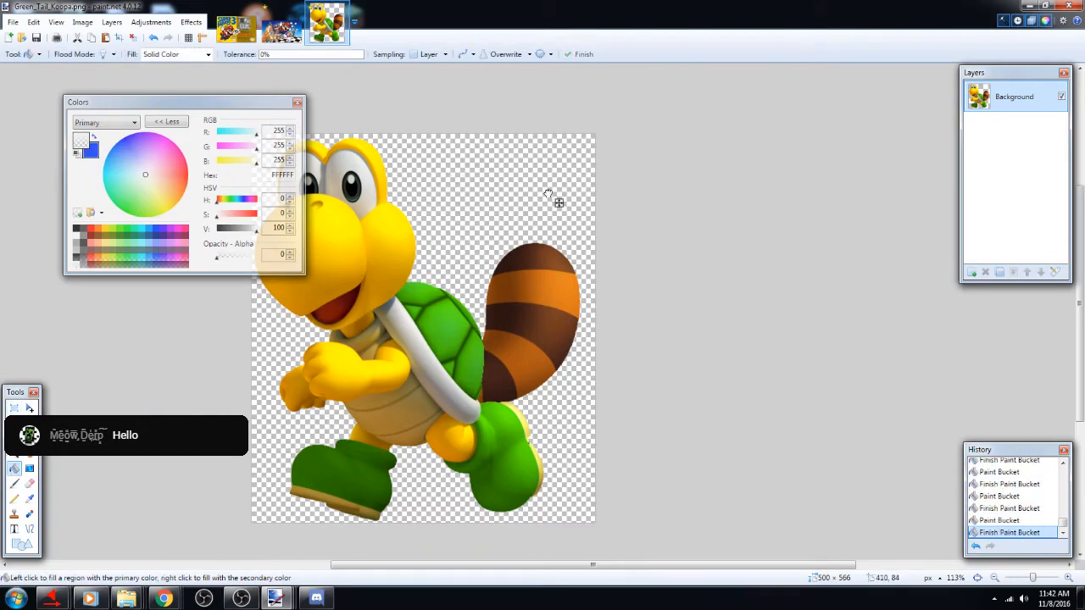
Locate the tiny selection at the rear shoe's edge and clear it with Rectangle Select
{"action": "scroll", "coordinate": [525, 391], "scroll_direction": "up", "scroll_amount": 5}
{"action": "scroll", "coordinate": [525, 392], "scroll_direction": "down", "scroll_amount": 6}
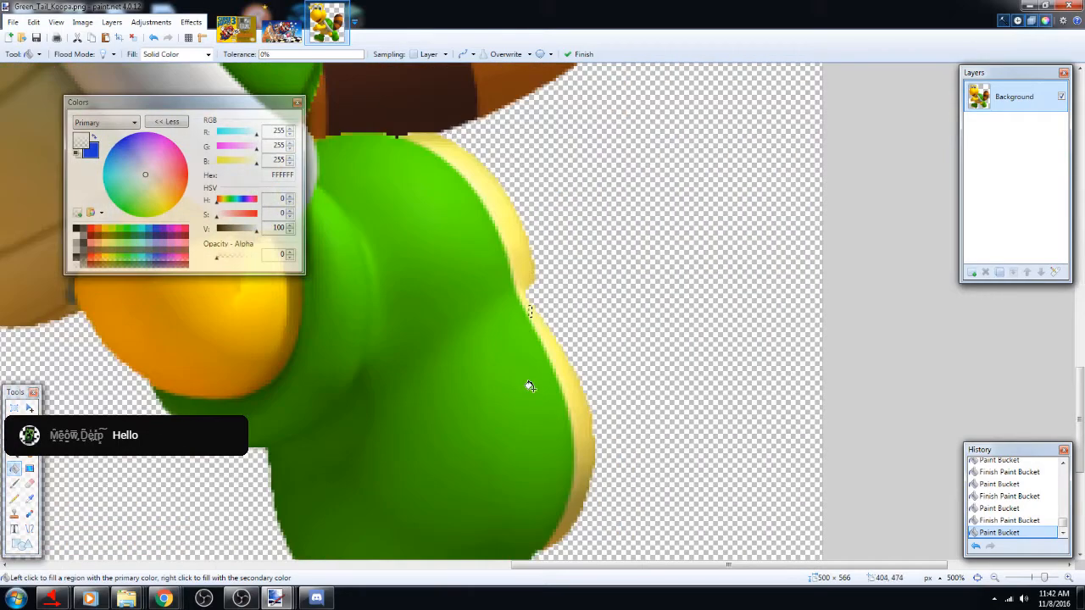
{"action": "scroll", "coordinate": [363, 328], "scroll_direction": "down", "scroll_amount": 2}
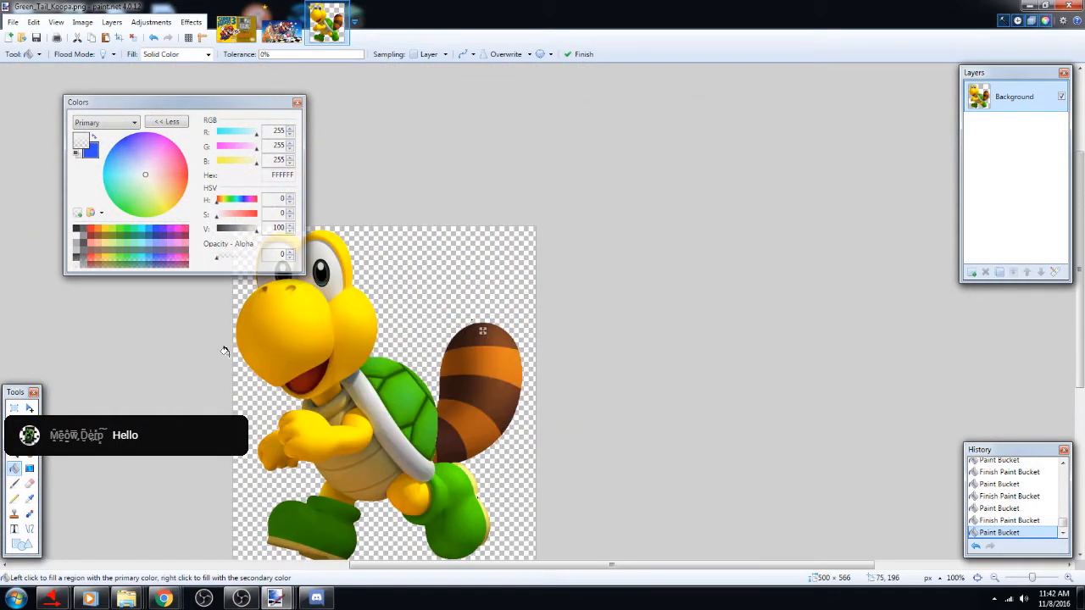
{"action": "scroll", "coordinate": [177, 311], "scroll_direction": "down", "scroll_amount": 2}
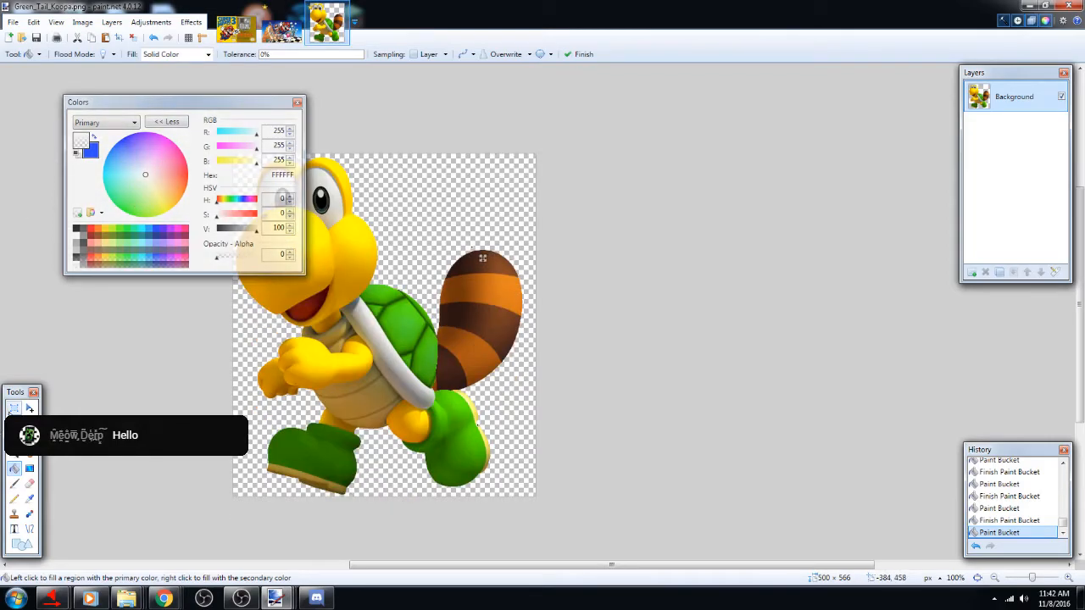
{"action": "left_click", "coordinate": [13, 409]}
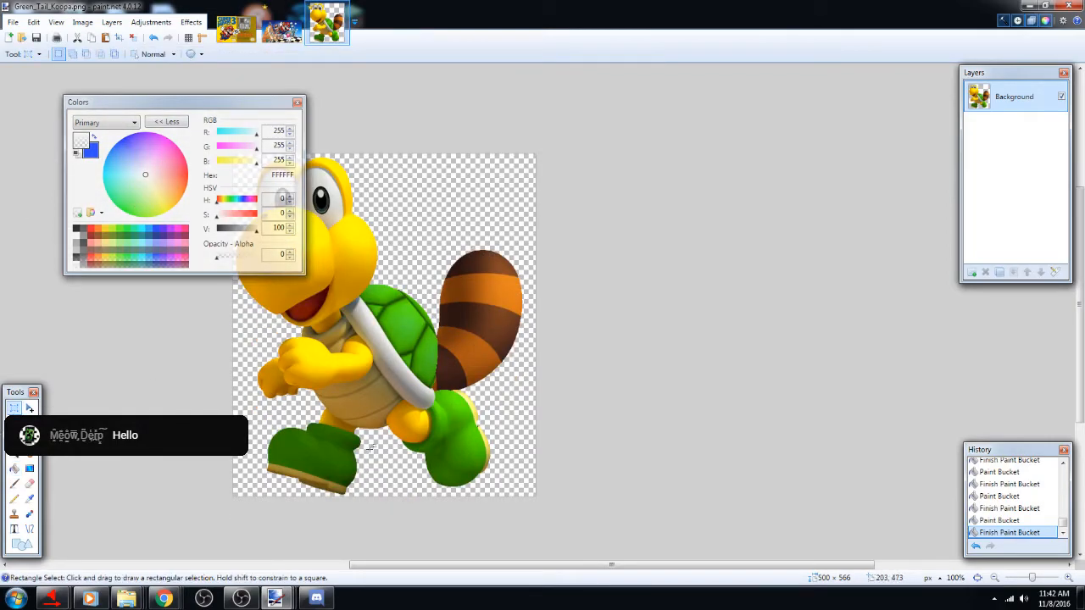
{"action": "left_click", "coordinate": [501, 432]}
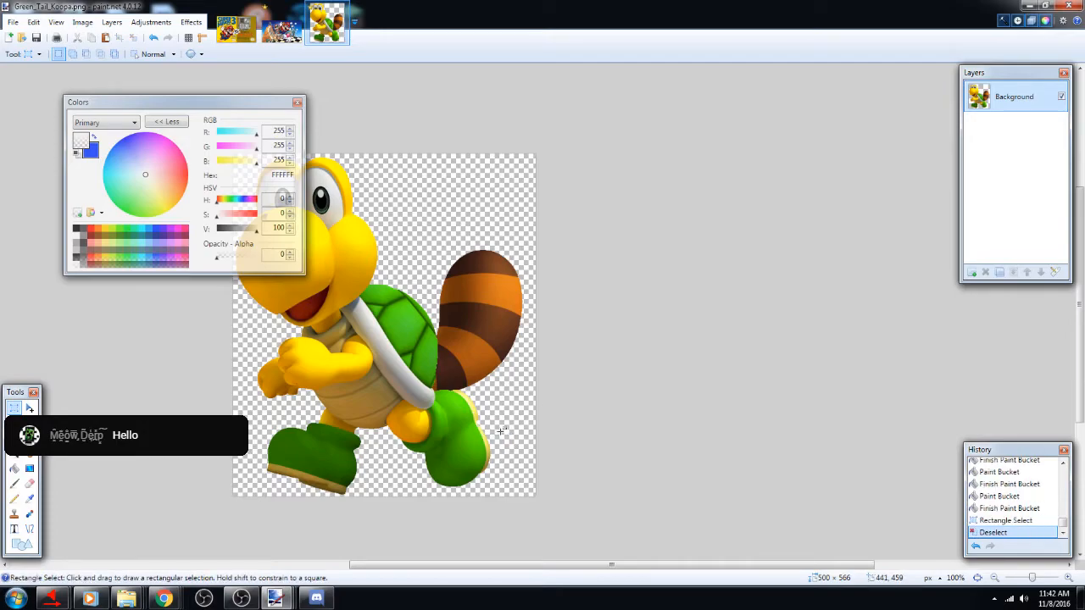
Select the whole koopa image for copying with Move Selected Pixels active, and switch to the wide Mario artwork
{"action": "scroll", "coordinate": [390, 179], "scroll_direction": "down", "scroll_amount": 2}
{"action": "scroll", "coordinate": [283, 213], "scroll_direction": "up", "scroll_amount": 1}
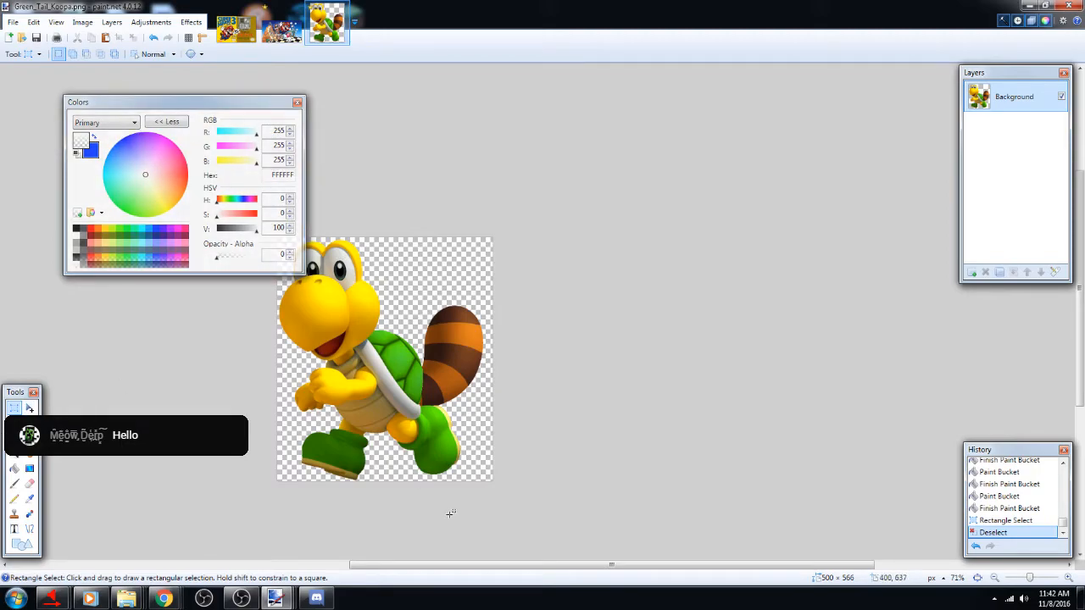
{"action": "left_click_drag", "start_coordinate": [461, 568], "coordinate": [409, 573]}
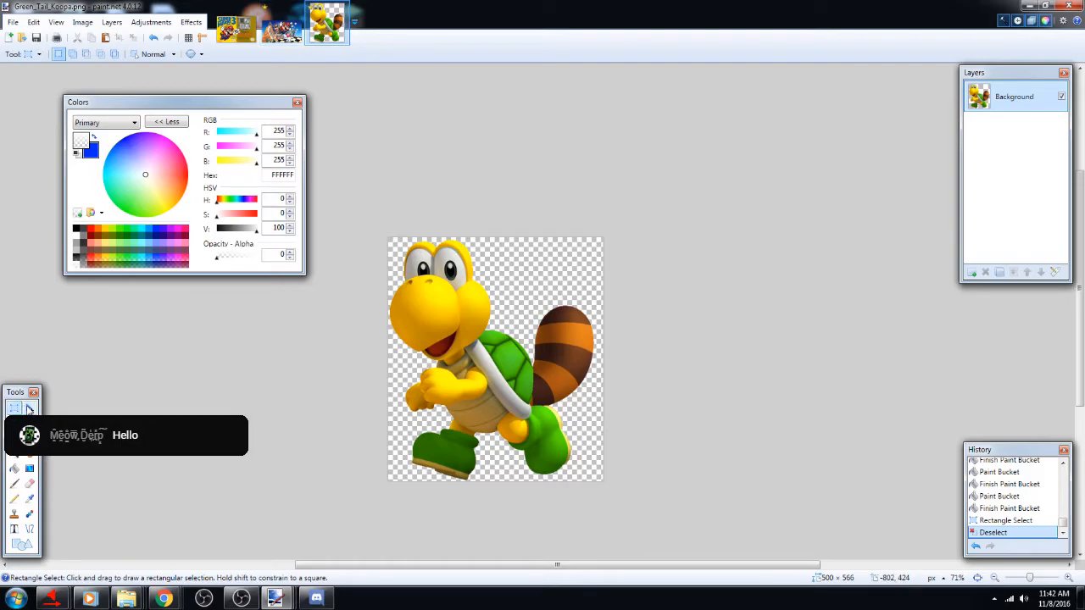
{"action": "left_click", "coordinate": [29, 408]}
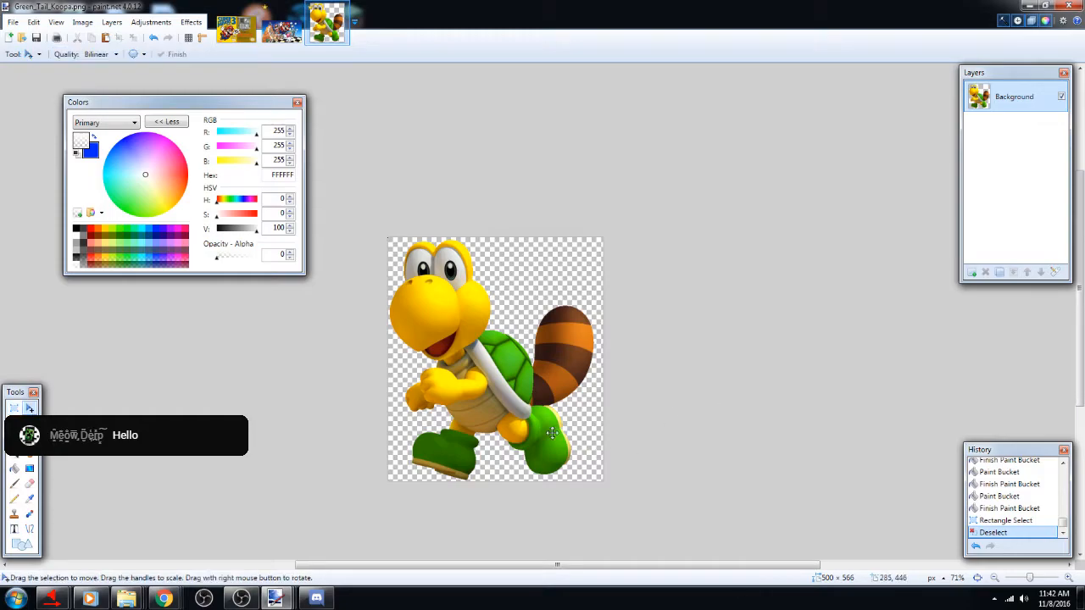
{"action": "key", "text": "ctrl+a"}
{"action": "left_click", "coordinate": [535, 363]}
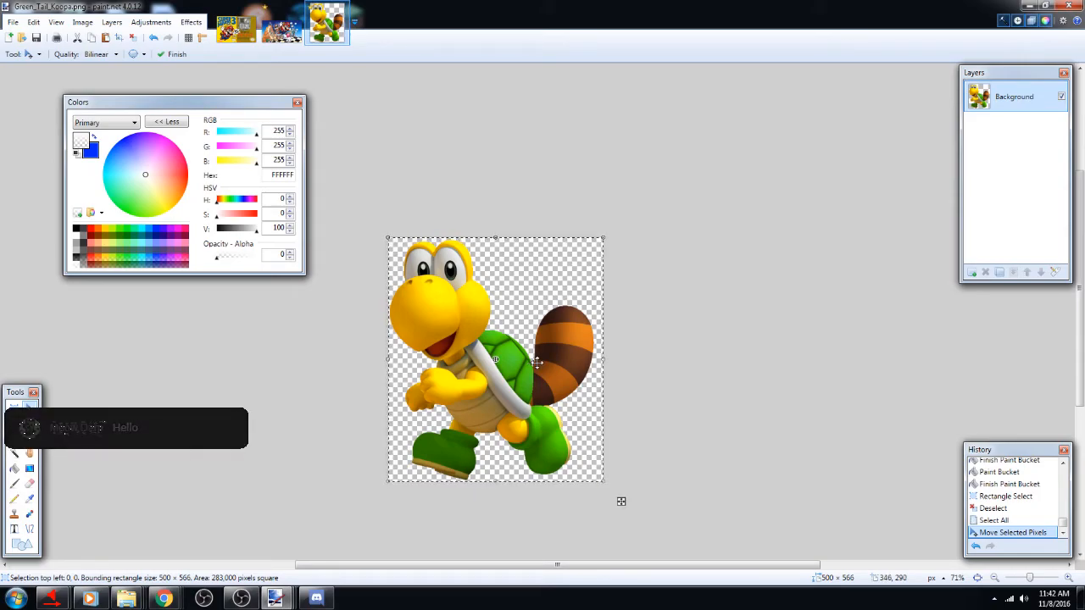
{"action": "left_click", "coordinate": [280, 33]}
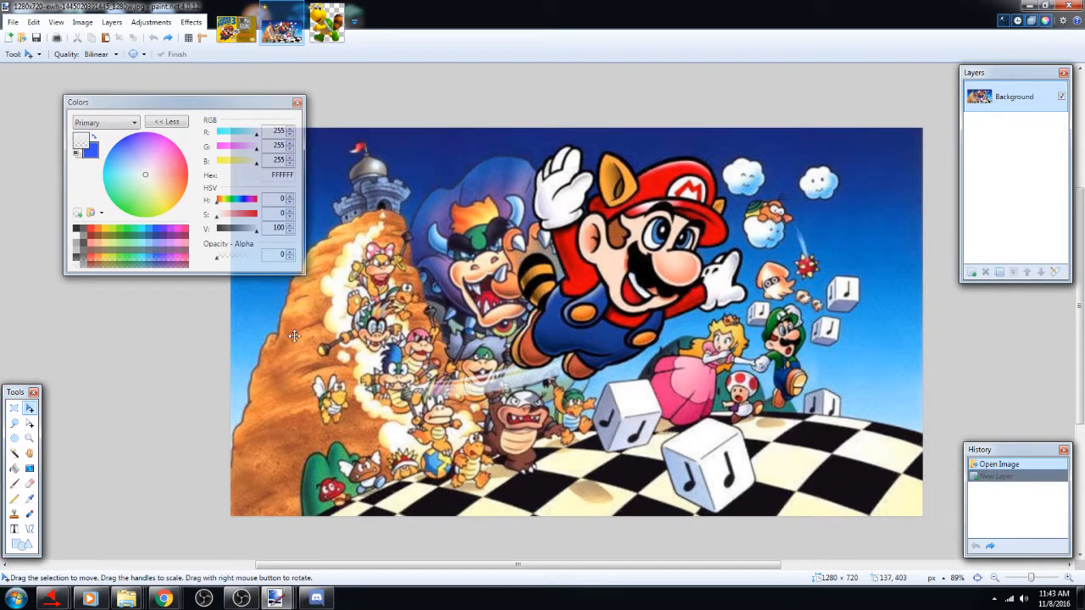
Paste the koopa onto the artwork's Background layer and move it over Mario, then revert to the image as opened
{"action": "key", "text": "ctrl+v"}
{"action": "left_click_drag", "start_coordinate": [379, 354], "coordinate": [735, 310]}
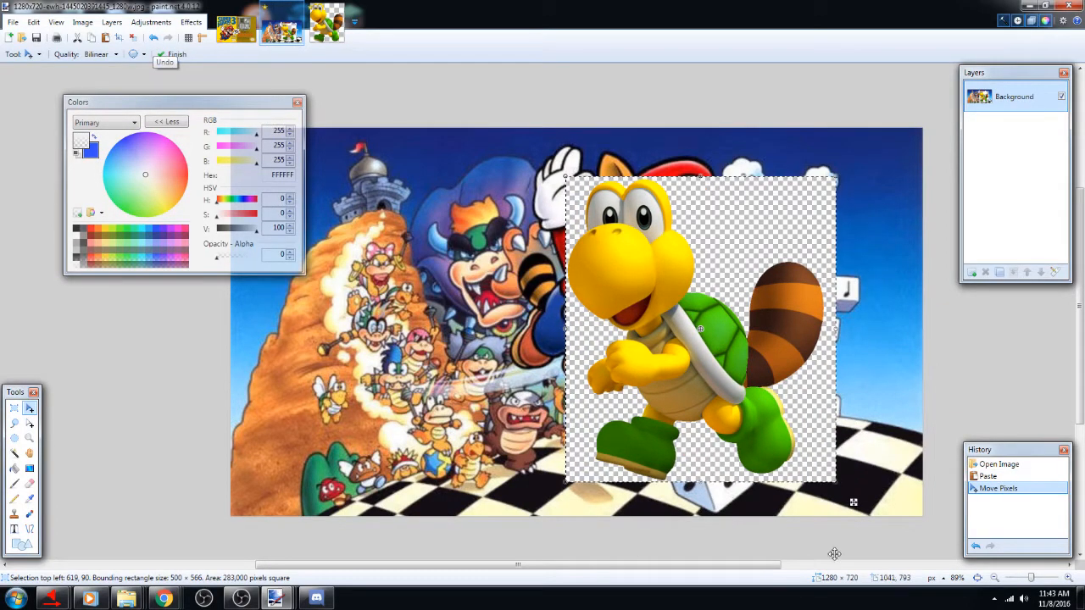
{"action": "left_click", "coordinate": [998, 478]}
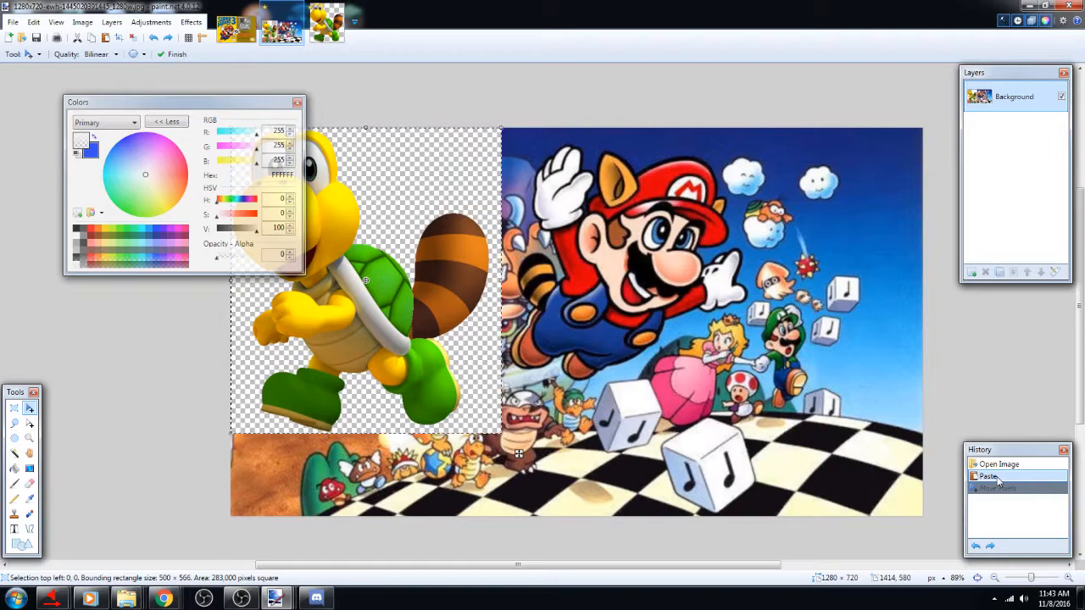
{"action": "left_click", "coordinate": [998, 464]}
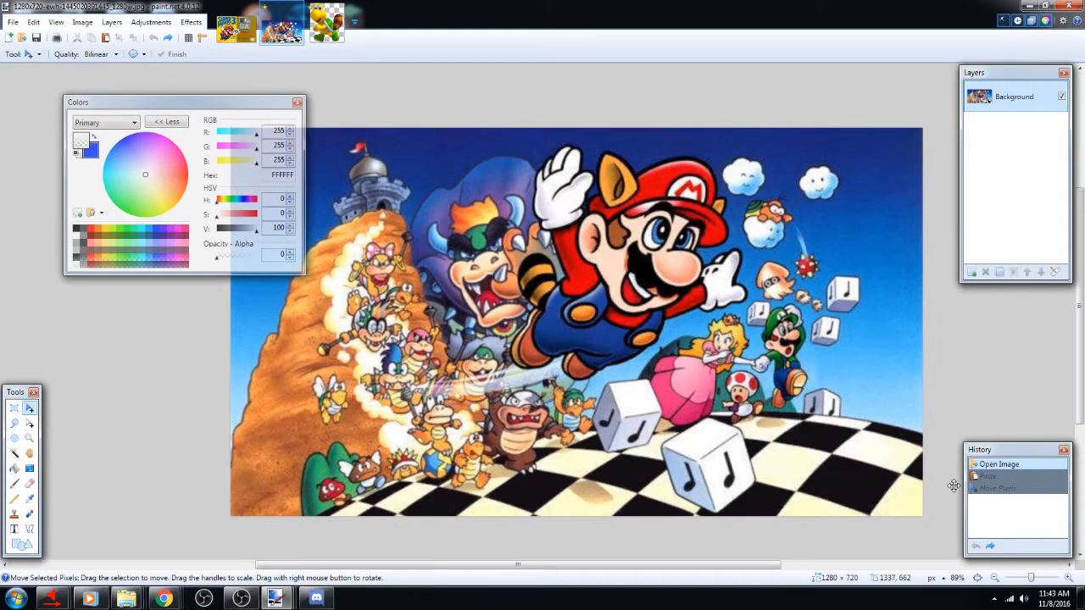
Add a new layer and try it beneath the Background layer, returning it to the top of the stack
{"action": "left_click", "coordinate": [972, 272]}
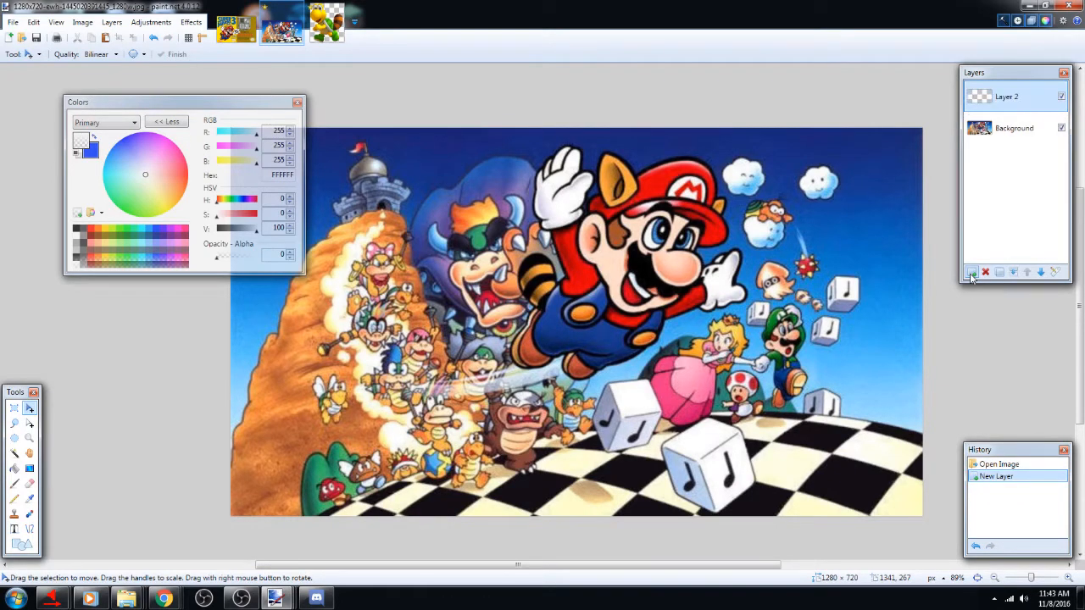
{"action": "left_click_drag", "start_coordinate": [1023, 113], "coordinate": [1002, 136]}
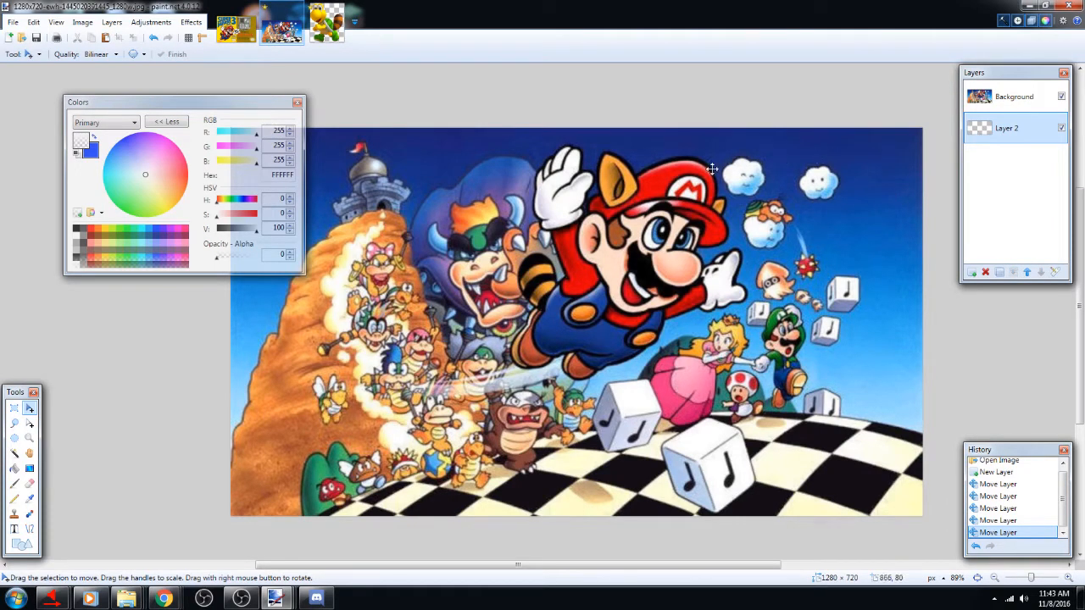
{"action": "left_click_drag", "start_coordinate": [1002, 121], "coordinate": [1004, 99]}
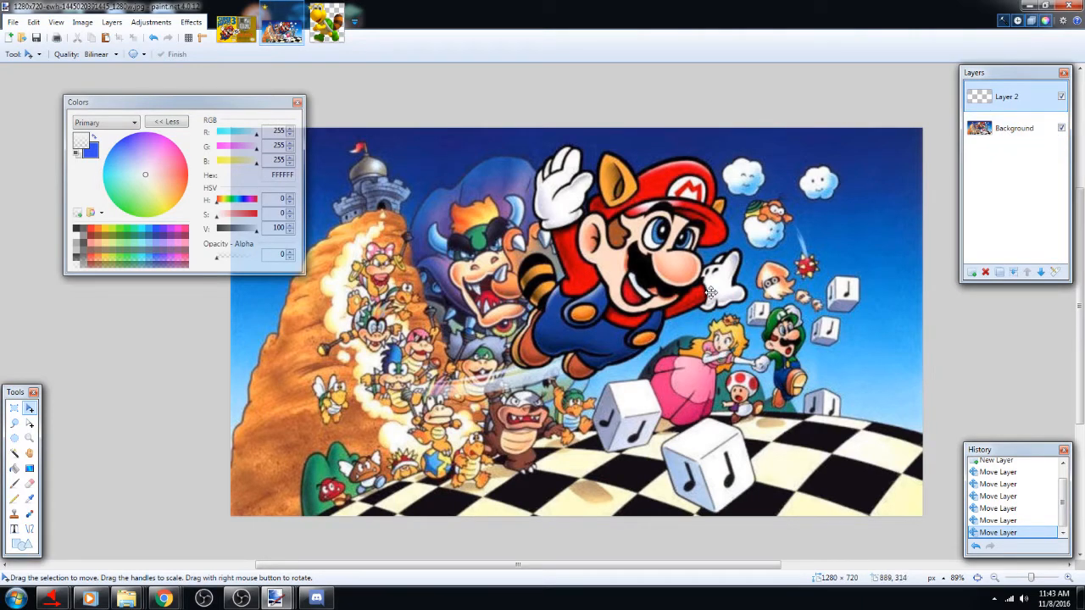
Paste the koopa onto the new layer and move it over Bowser, with its upper-left corner at about 169, 68 px
{"action": "key", "text": "ctrl+v"}
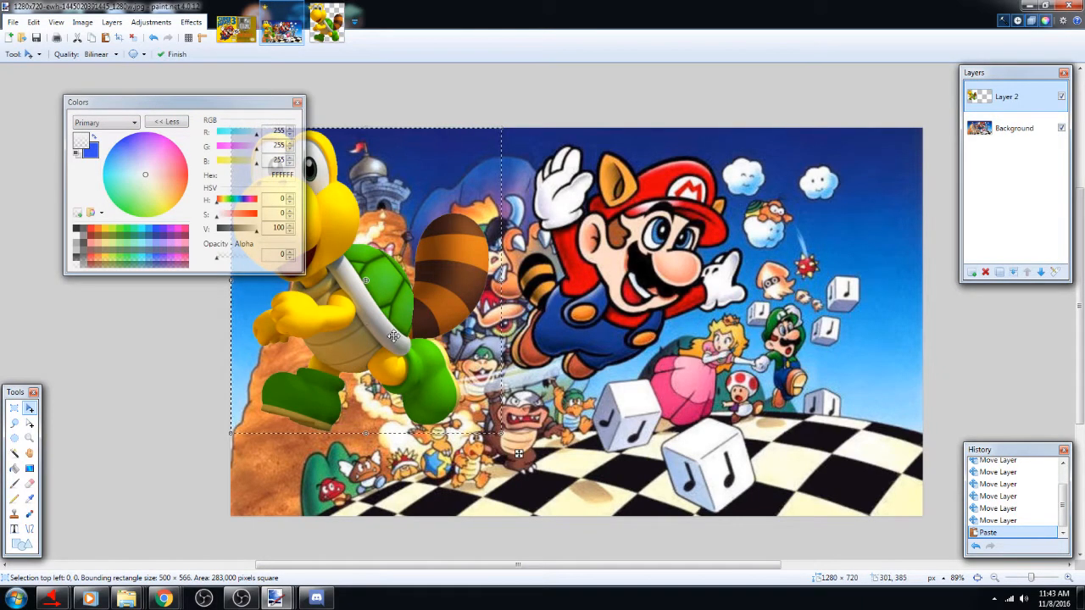
{"action": "left_click_drag", "start_coordinate": [392, 336], "coordinate": [475, 369]}
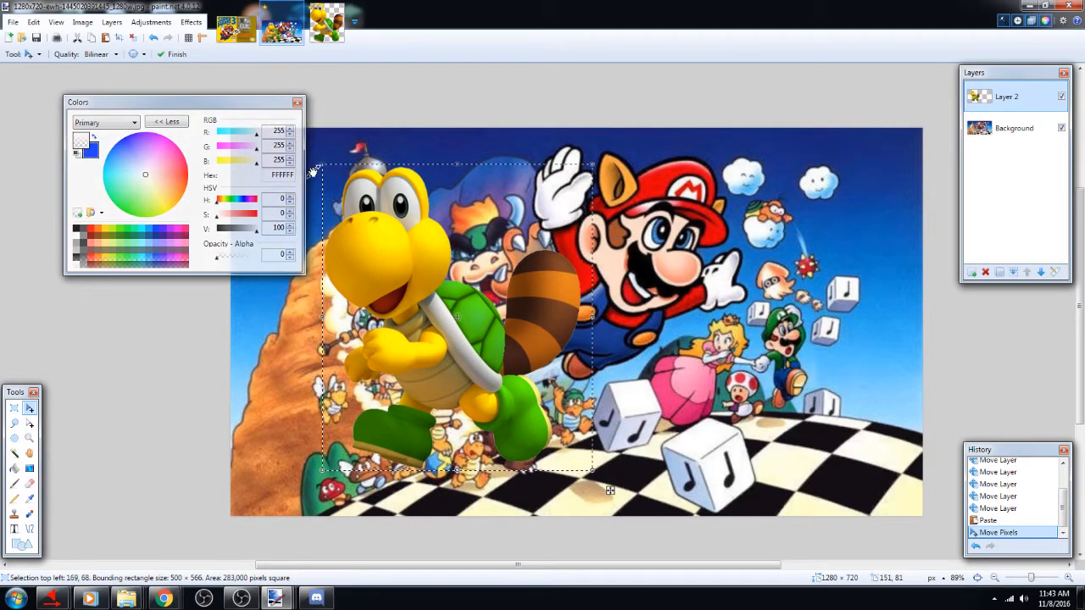
Mirror the koopa horizontally, shrink it to about 110 × 125 px and place its upper-left corner at about 246, 574 px beside the goombas
{"action": "left_click_drag", "start_coordinate": [314, 171], "coordinate": [697, 337]}
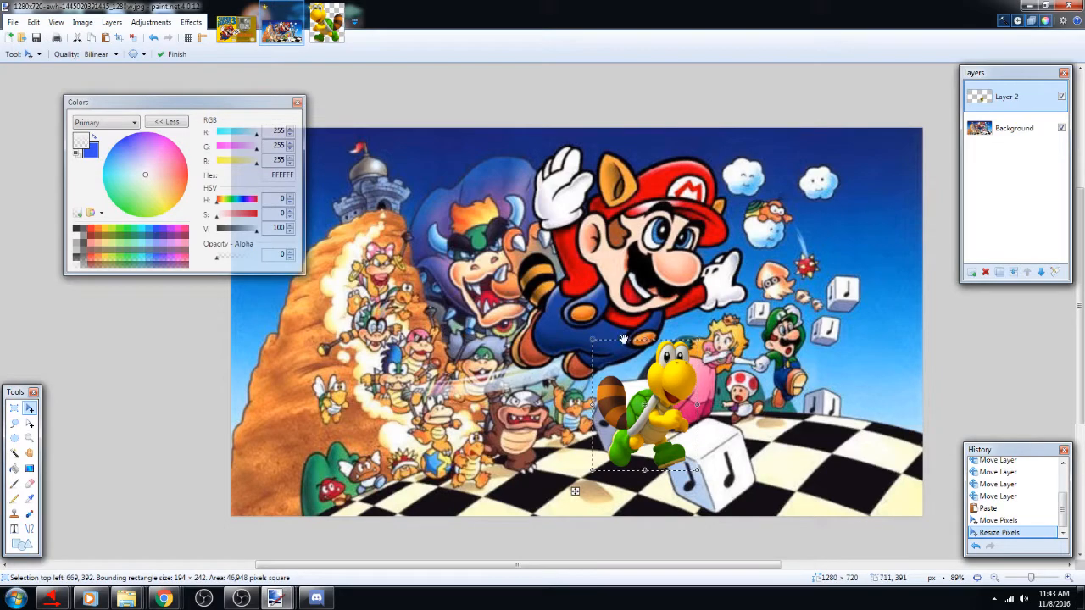
{"action": "key", "text": "Return"}
{"action": "left_click_drag", "start_coordinate": [668, 393], "coordinate": [399, 429]}
{"action": "left_click_drag", "start_coordinate": [428, 377], "coordinate": [384, 440]}
{"action": "left_click_drag", "start_coordinate": [365, 493], "coordinate": [405, 492]}
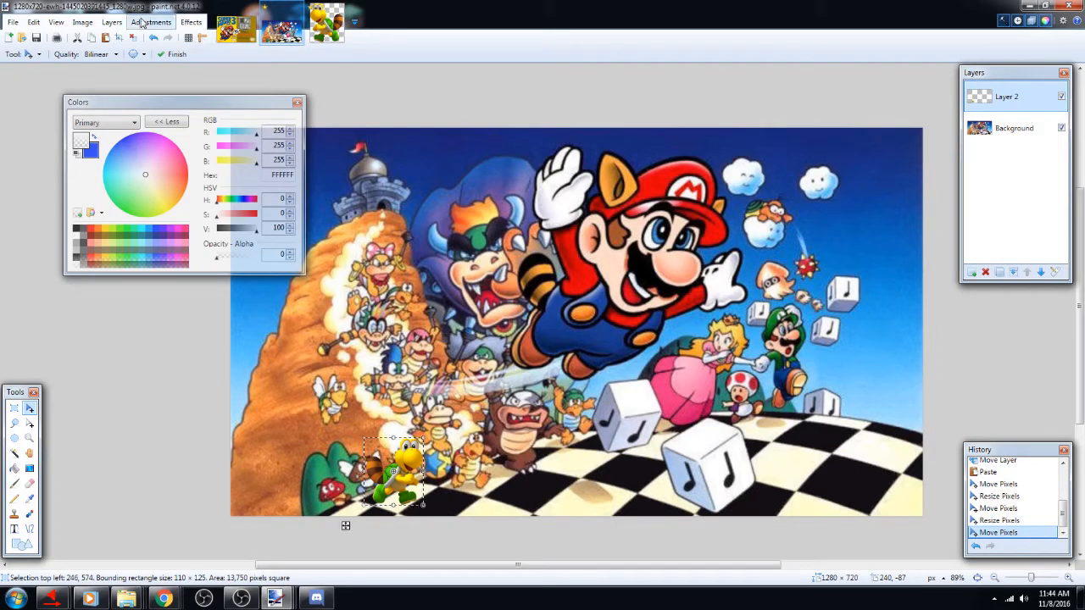
{"action": "right_click", "coordinate": [397, 489]}
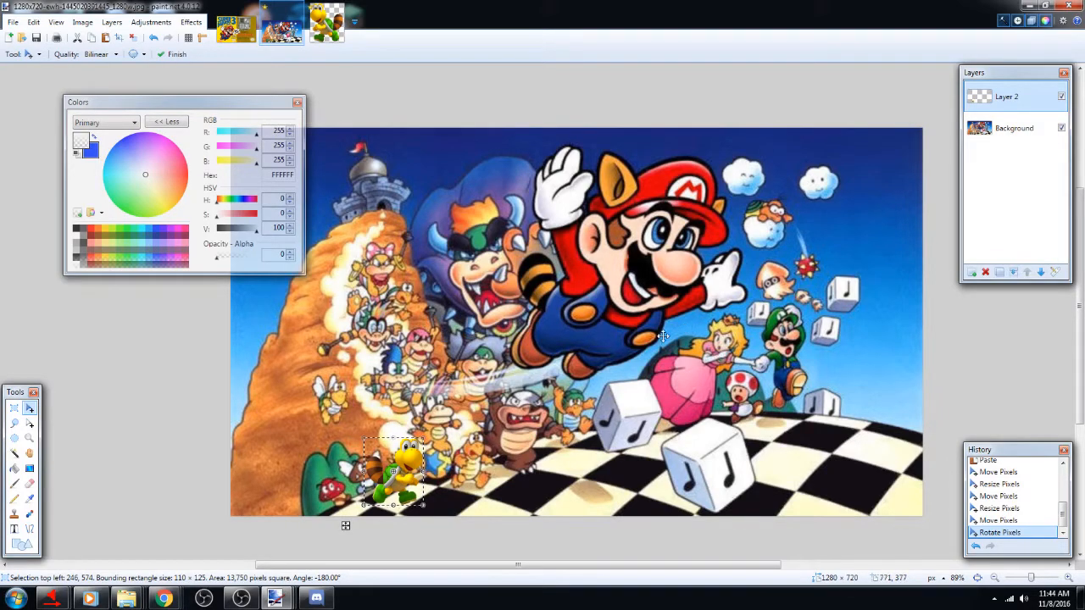
{"action": "left_click", "coordinate": [83, 22]}
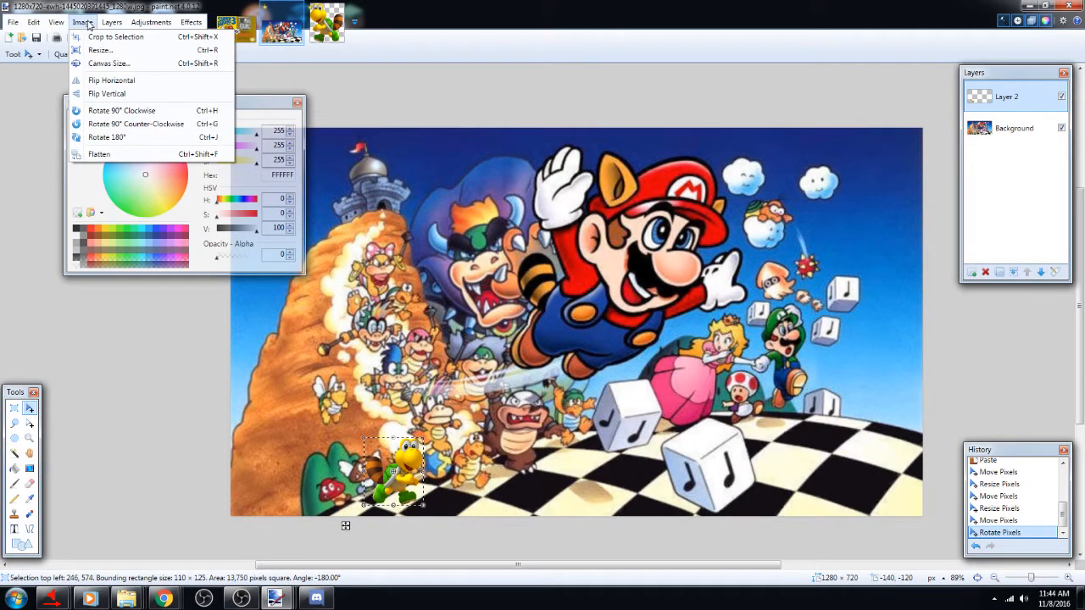
{"action": "left_click", "coordinate": [84, 22]}
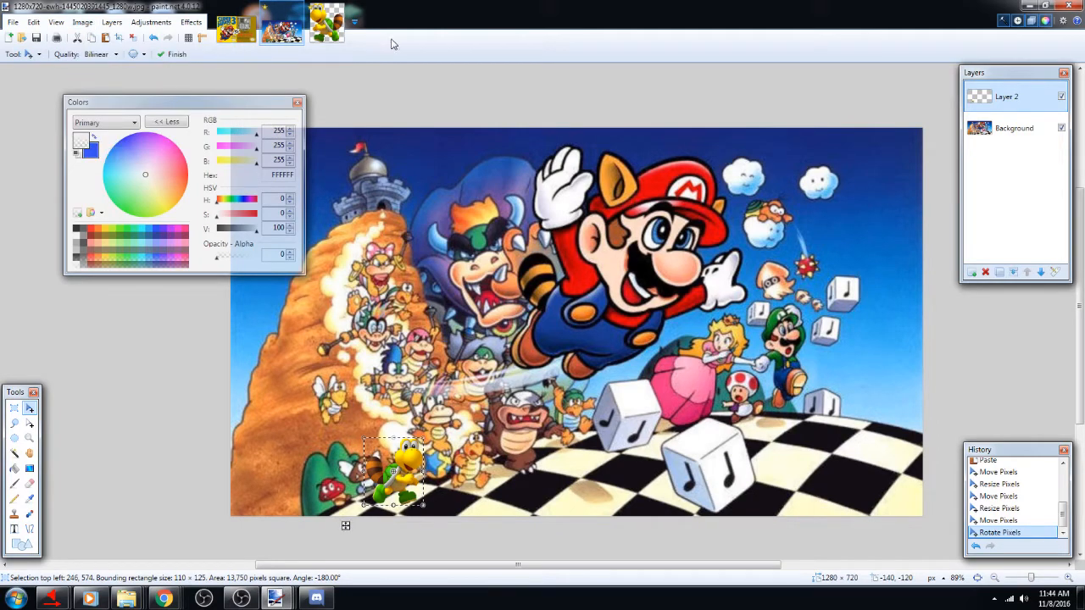
{"action": "left_click", "coordinate": [326, 36]}
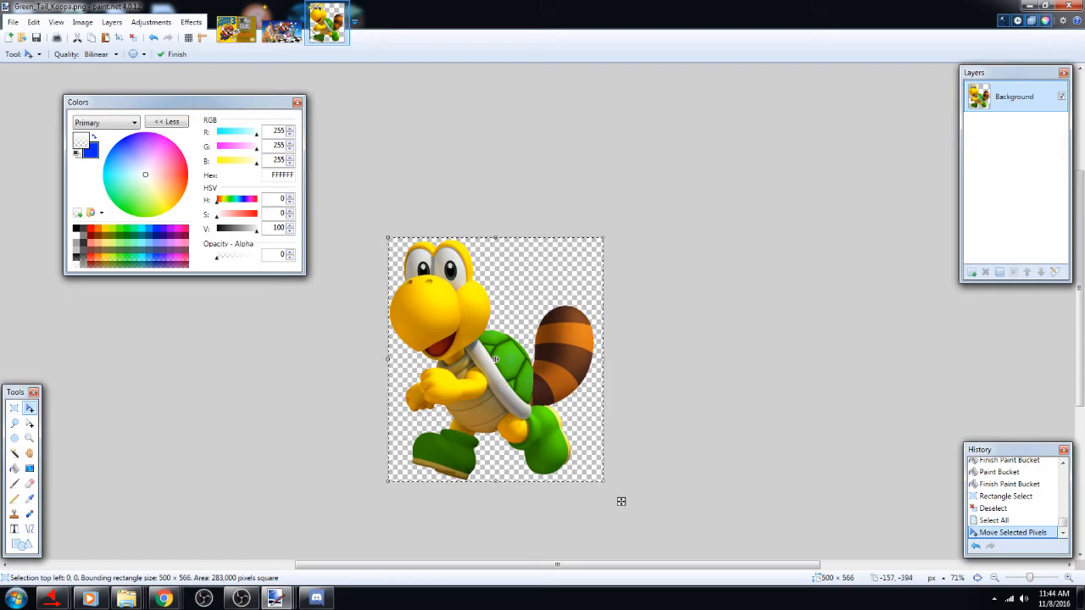
{"action": "left_click", "coordinate": [281, 30]}
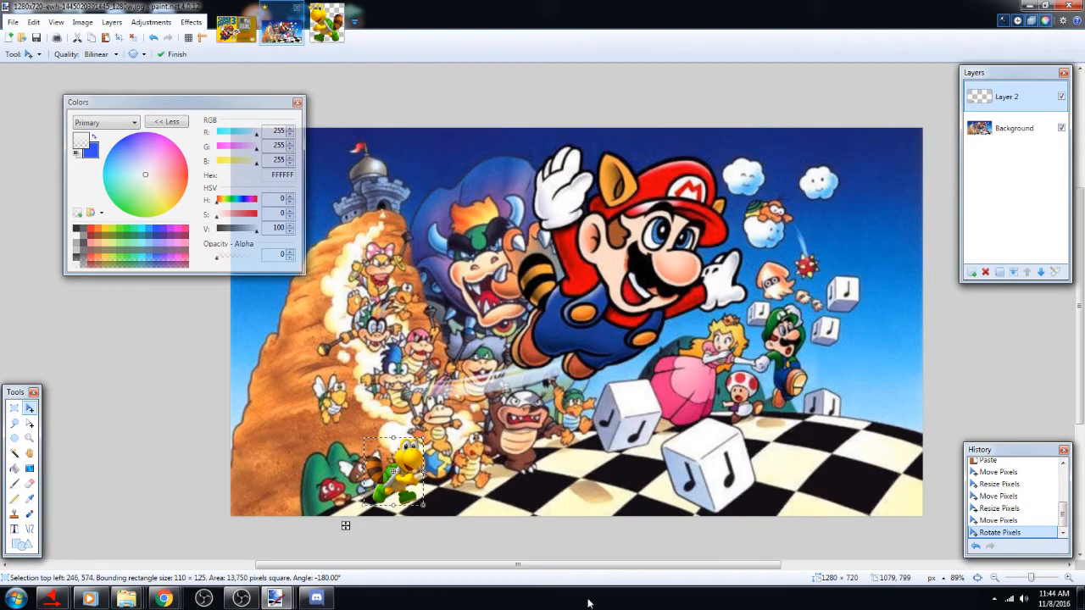
Shrink the koopa further to about 88 × 101 px, place its upper-left corner at about 303, 585 px, and deselect it
{"action": "mouse_move", "coordinate": [397, 490]}
{"action": "left_mouse_down"}
{"action": "mouse_move", "coordinate": [712, 463]}
{"action": "mouse_move", "coordinate": [790, 436]}
{"action": "mouse_move", "coordinate": [458, 445]}
{"action": "mouse_move", "coordinate": [344, 397]}
{"action": "mouse_move", "coordinate": [361, 479]}
{"action": "mouse_move", "coordinate": [424, 220]}
{"action": "mouse_move", "coordinate": [404, 268]}
{"action": "mouse_move", "coordinate": [407, 445]}
{"action": "mouse_move", "coordinate": [391, 467]}
{"action": "mouse_move", "coordinate": [668, 429]}
{"action": "mouse_move", "coordinate": [529, 490]}
{"action": "mouse_move", "coordinate": [356, 490]}
{"action": "mouse_move", "coordinate": [414, 482]}
{"action": "left_mouse_up"}
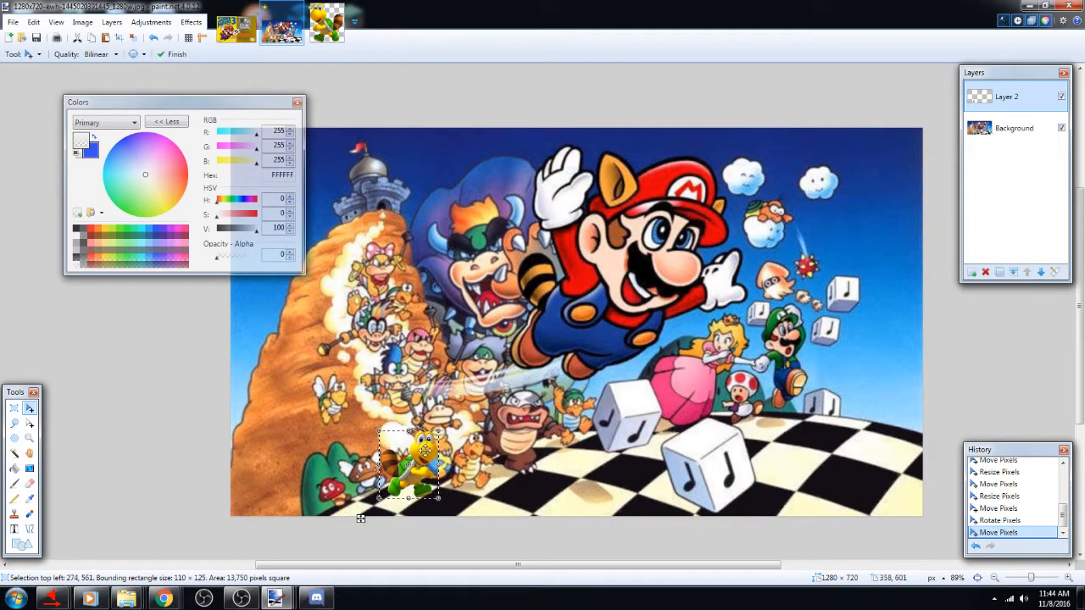
{"action": "left_click_drag", "start_coordinate": [438, 433], "coordinate": [427, 449]}
{"action": "left_click_drag", "start_coordinate": [412, 484], "coordinate": [429, 487]}
{"action": "scroll", "coordinate": [429, 487], "scroll_direction": "up", "scroll_amount": 1}
{"action": "scroll", "coordinate": [429, 486], "scroll_direction": "down", "scroll_amount": 1}
{"action": "scroll", "coordinate": [548, 422], "scroll_direction": "down", "scroll_amount": 1}
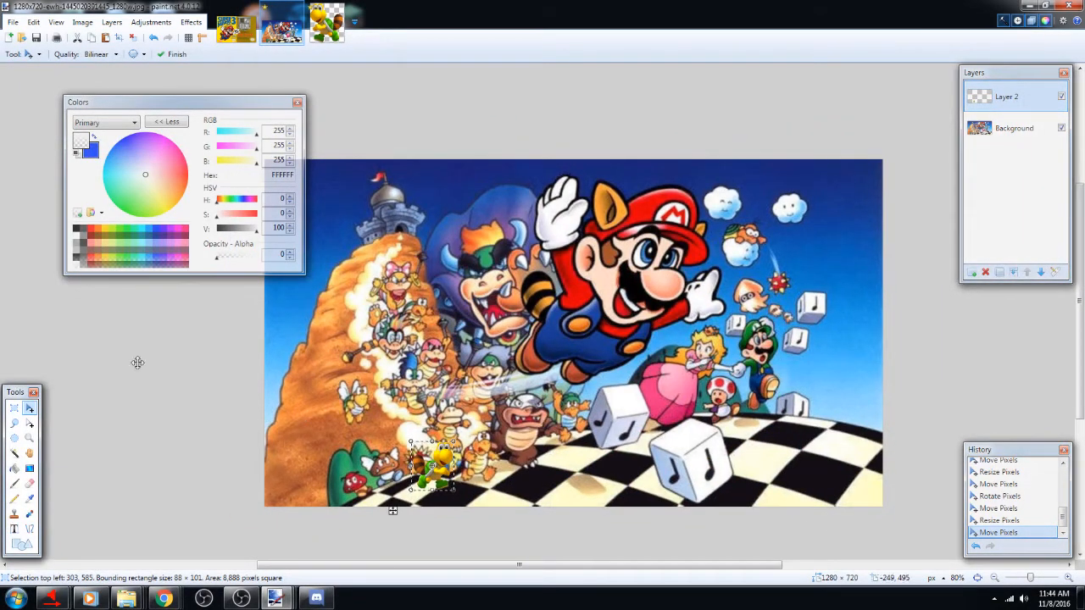
{"action": "left_click", "coordinate": [14, 407]}
{"action": "key", "text": "ctrl+d"}
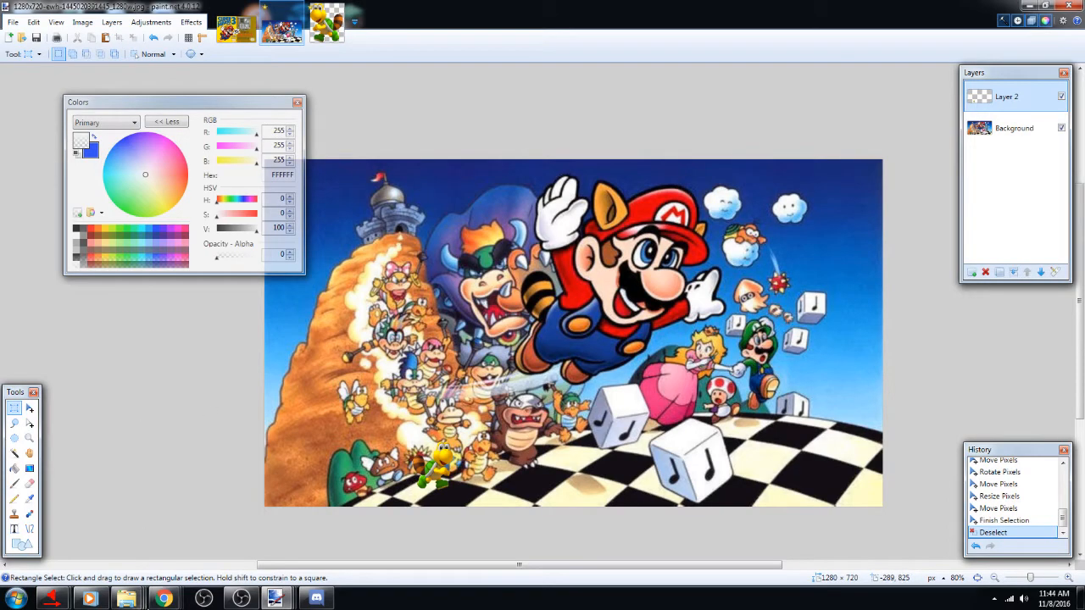
Switch to Chrome to view the paint.net website, and return to the Mario artwork in paint.net
{"action": "mouse_move", "coordinate": [176, 603]}
{"action": "left_click", "coordinate": [341, 539]}
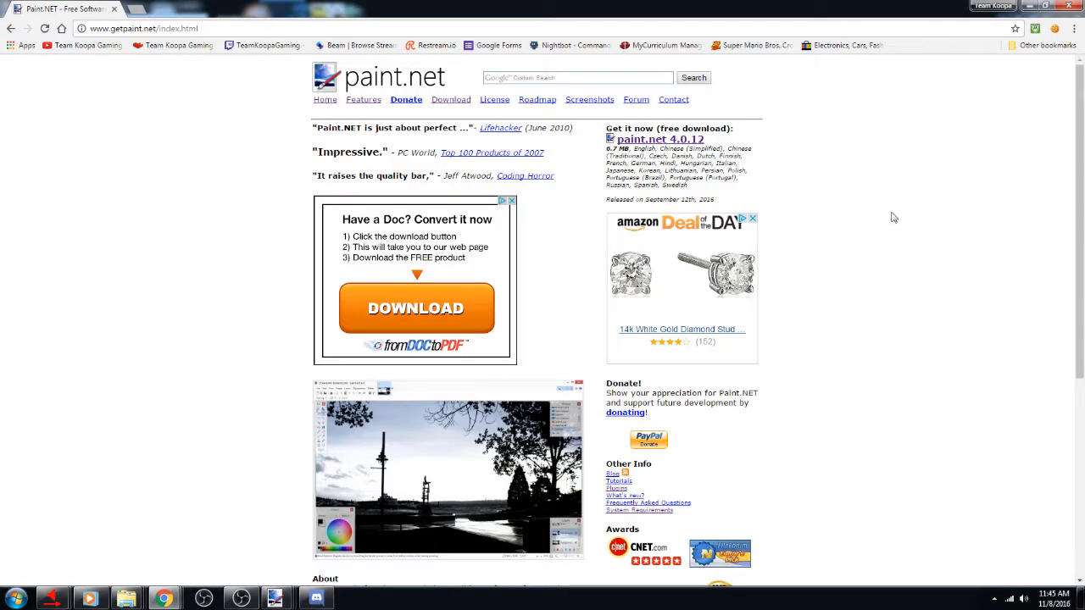
{"action": "left_click_drag", "start_coordinate": [865, 11], "coordinate": [1084, 51]}
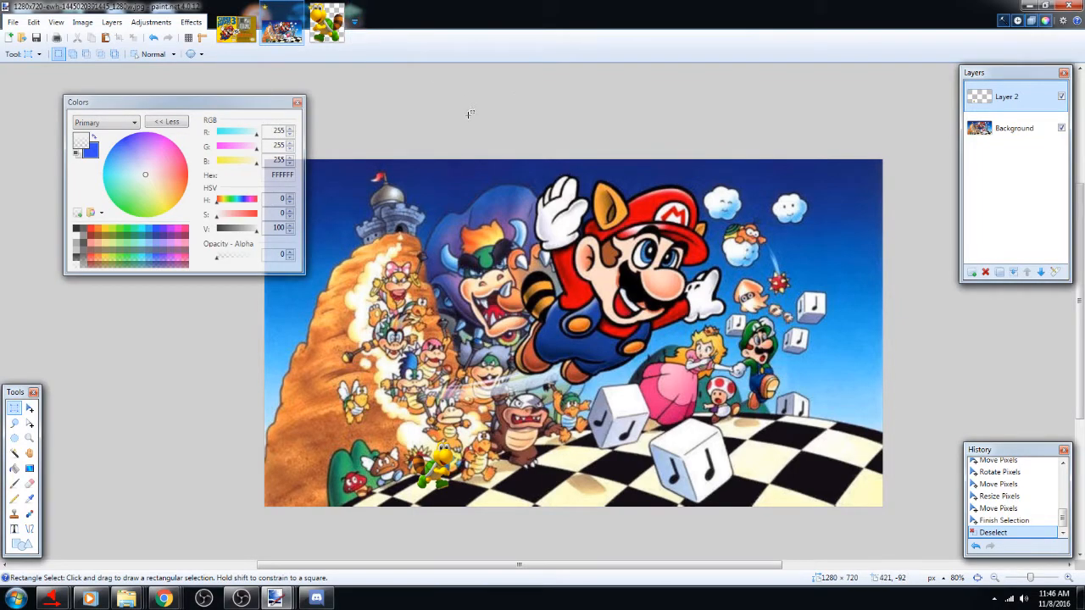
Try pasting the Super Mario Bros. 3 title picture onto Layer 2 of the artwork, and undo the paste
{"action": "key", "text": "ctrl+v"}
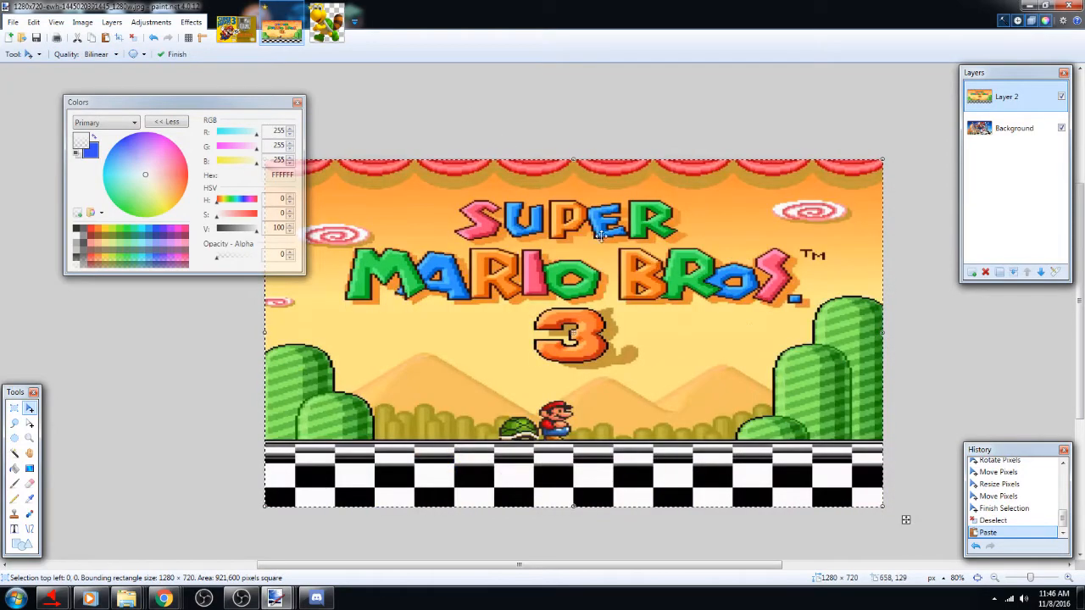
{"action": "left_click", "coordinate": [153, 37]}
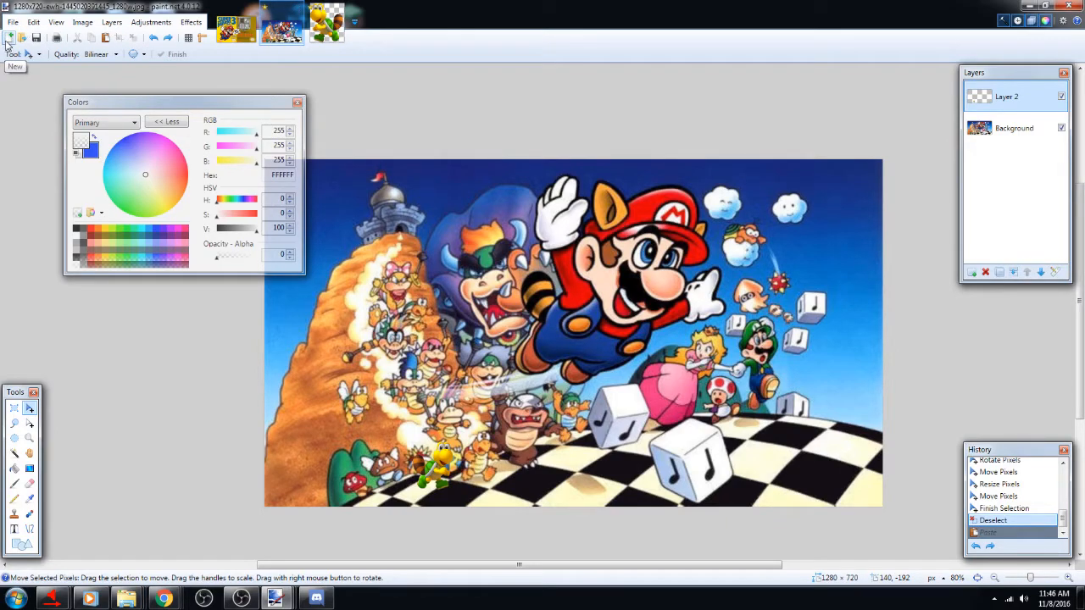
Create a new 1280 × 720 px image, paste the Super Mario Bros. 3 title picture into it and deselect it
{"action": "left_click", "coordinate": [11, 23]}
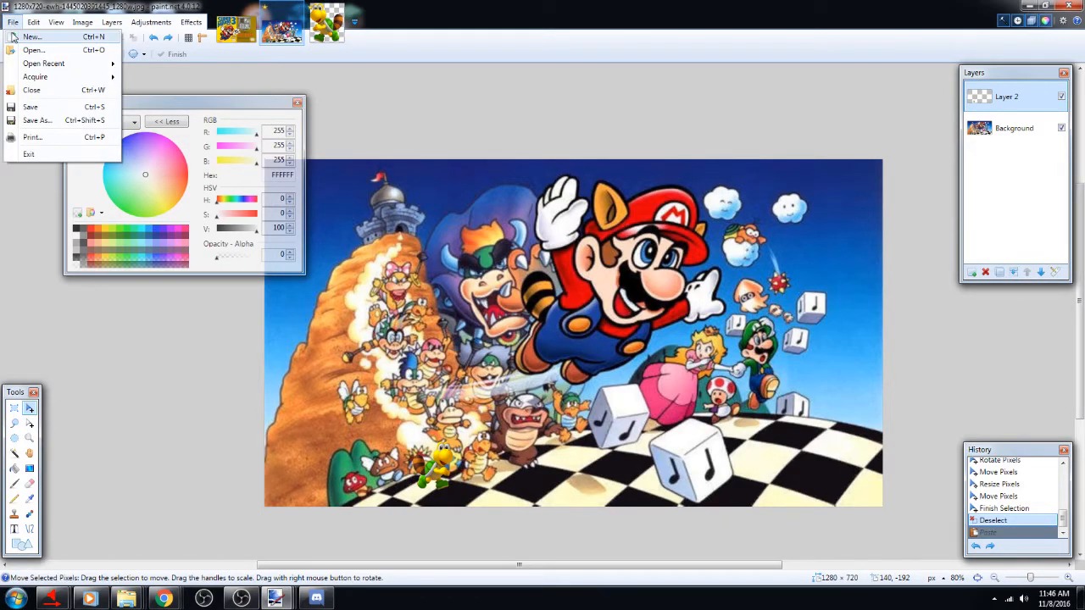
{"action": "left_click", "coordinate": [25, 38]}
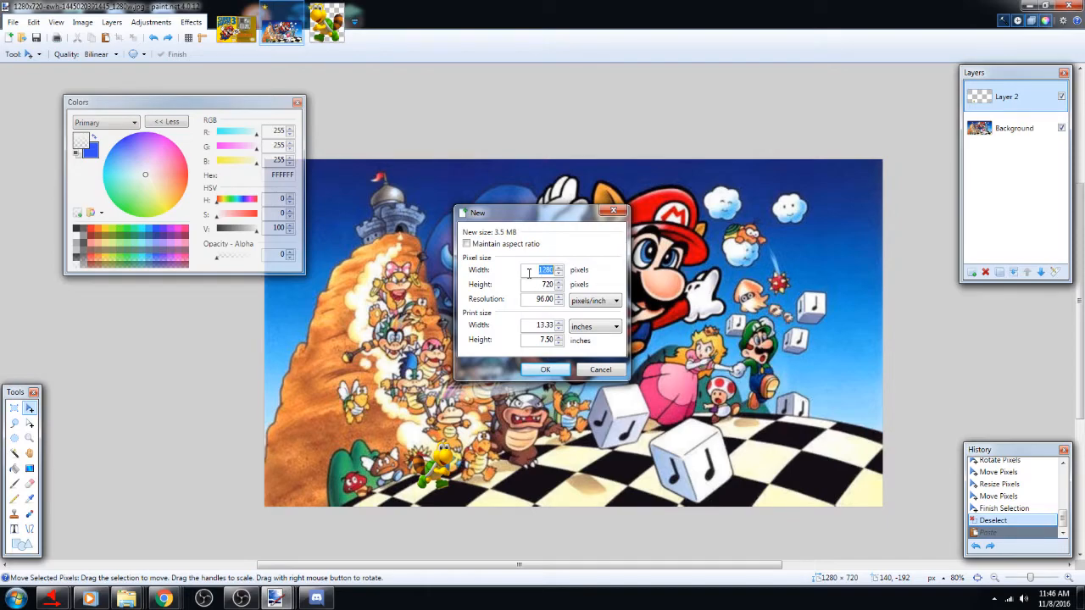
{"action": "left_click", "coordinate": [539, 369]}
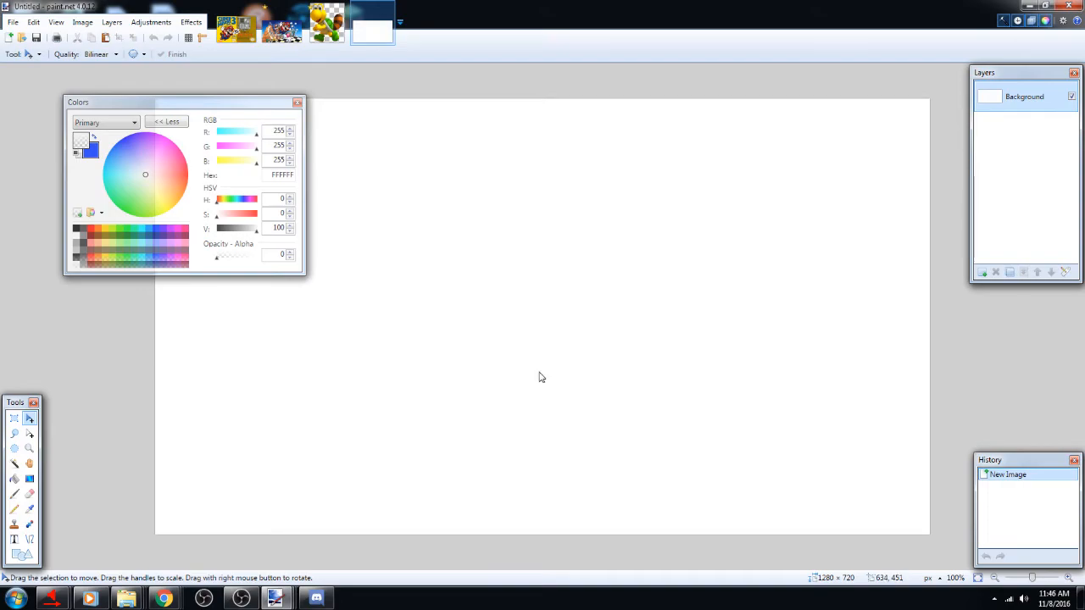
{"action": "key", "text": "ctrl+v"}
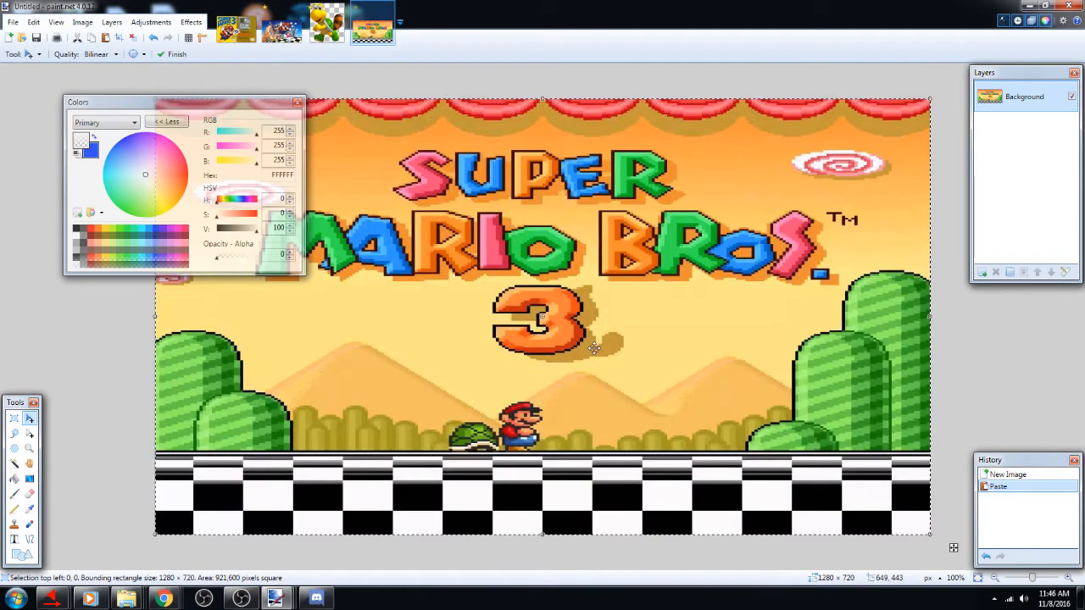
{"action": "left_click", "coordinate": [14, 418]}
{"action": "left_click", "coordinate": [575, 391]}
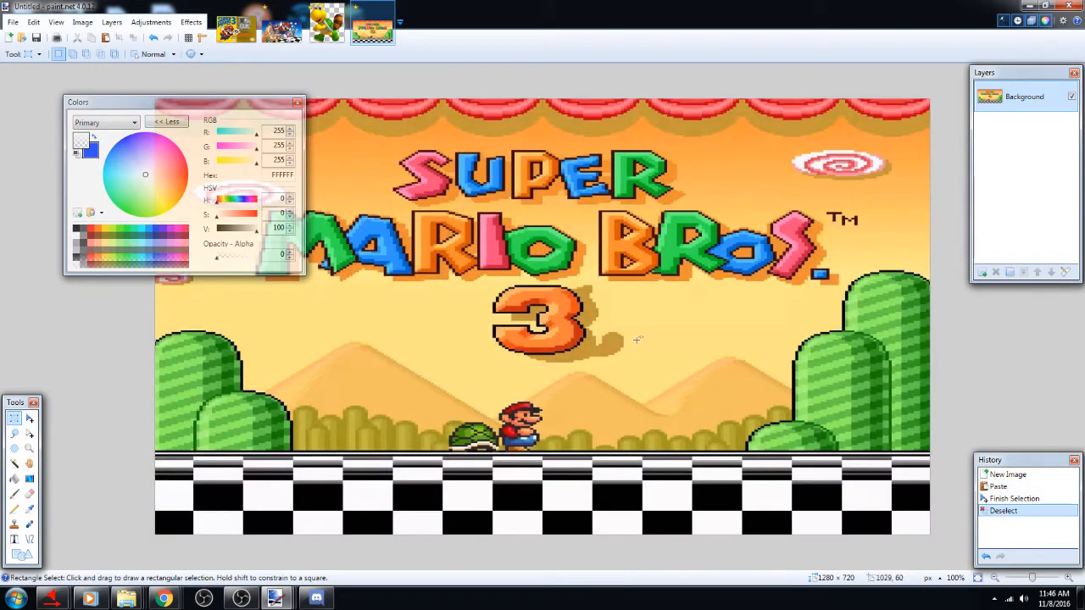
Move the Colors window away from the title lettering, and sample Mario's blue overalls with the Magic Wand
{"action": "left_click_drag", "start_coordinate": [174, 105], "coordinate": [114, 75]}
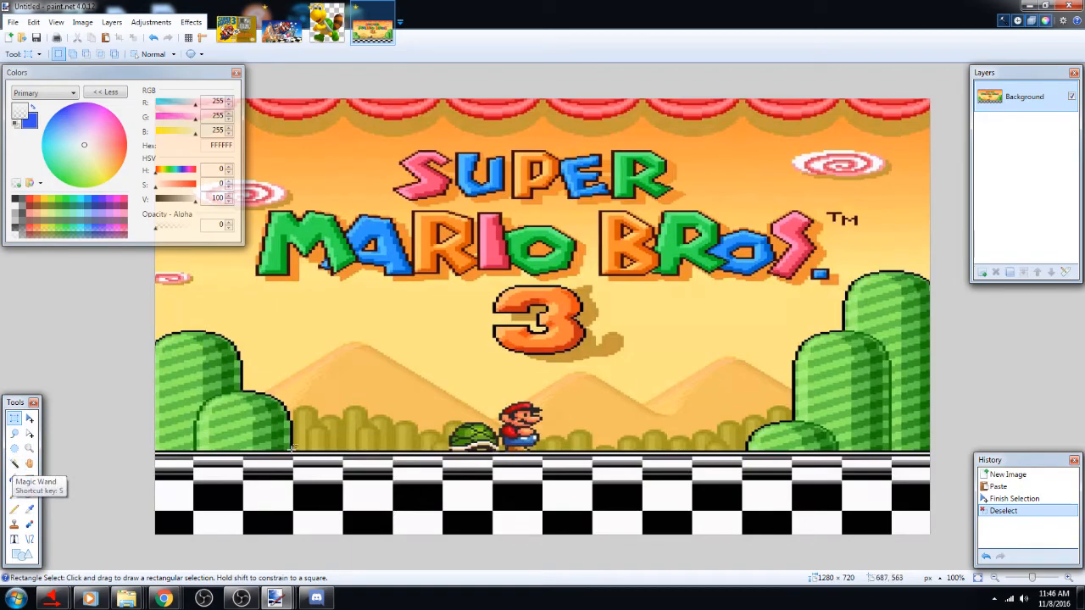
{"action": "left_click", "coordinate": [14, 464]}
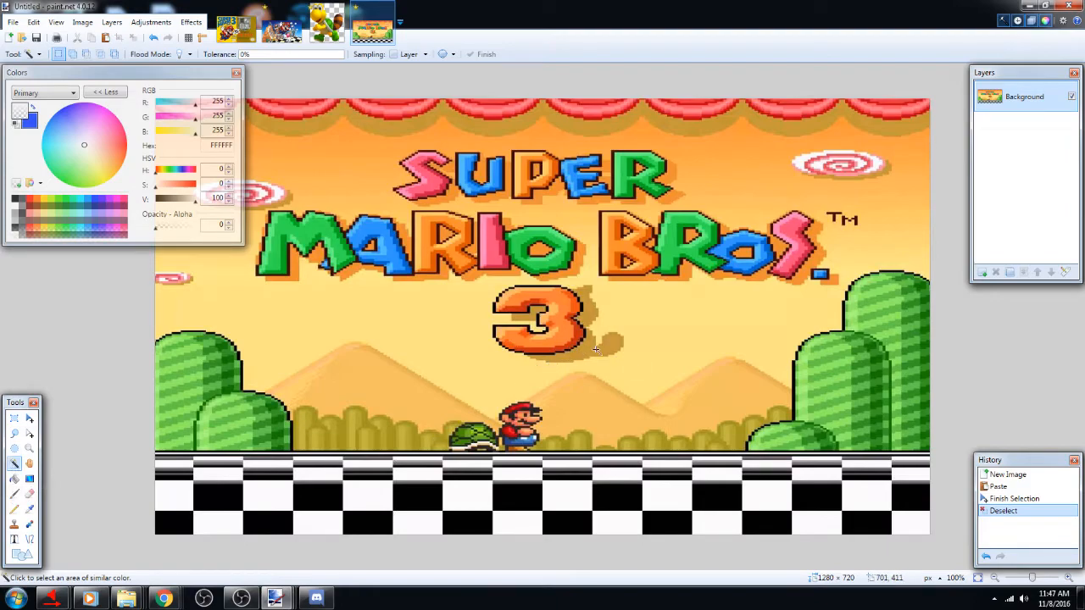
{"action": "scroll", "coordinate": [517, 345], "scroll_direction": "up", "scroll_amount": 1}
{"action": "scroll", "coordinate": [505, 346], "scroll_direction": "down", "scroll_amount": 1}
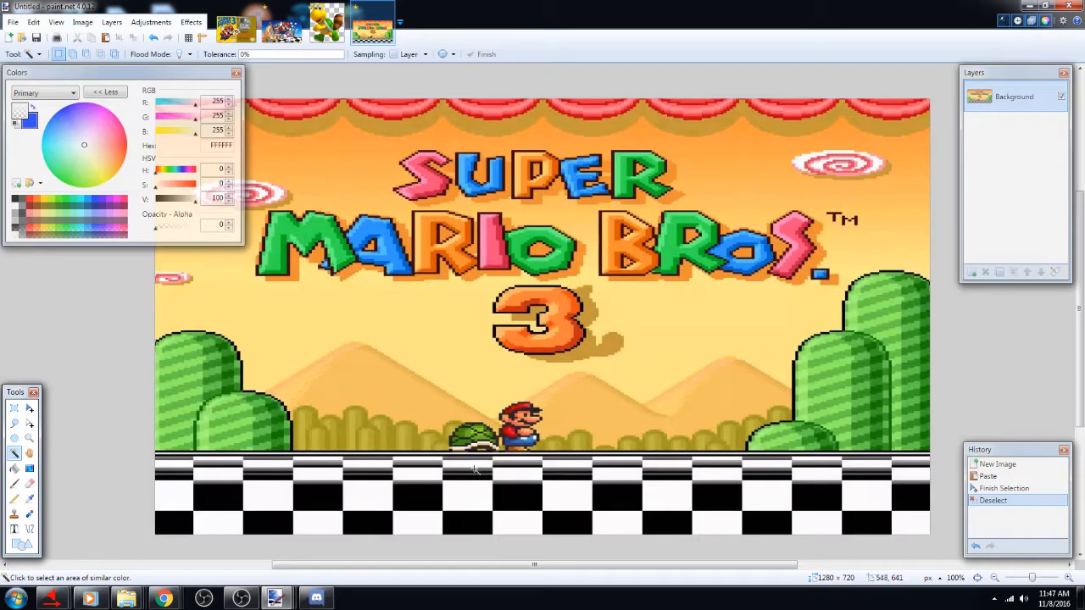
{"action": "scroll", "coordinate": [475, 469], "scroll_direction": "up", "scroll_amount": 5}
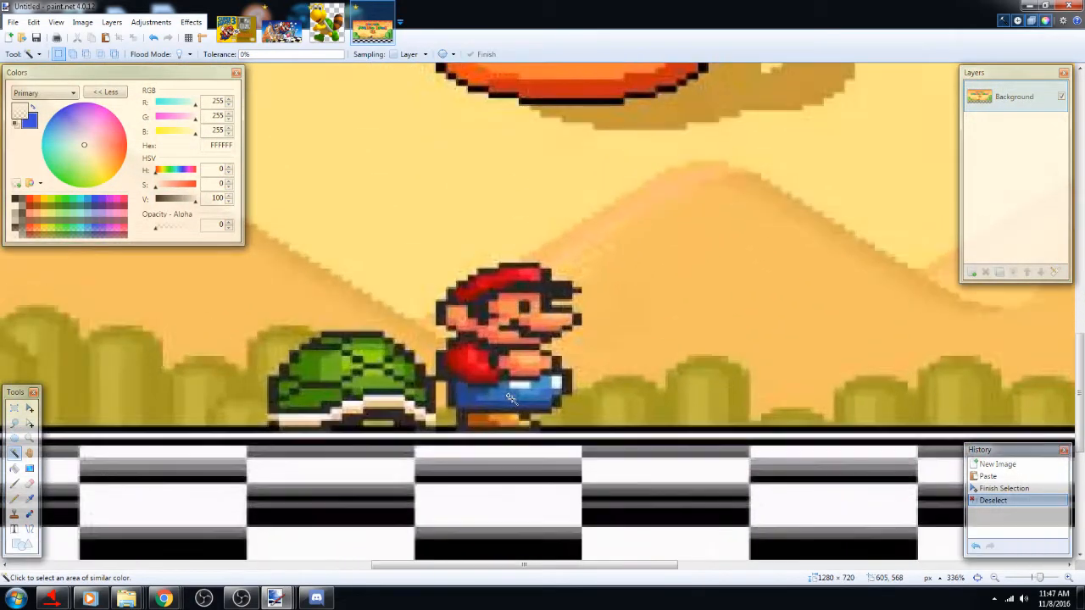
{"action": "scroll", "coordinate": [510, 399], "scroll_direction": "up", "scroll_amount": 1}
{"action": "left_click", "coordinate": [507, 407]}
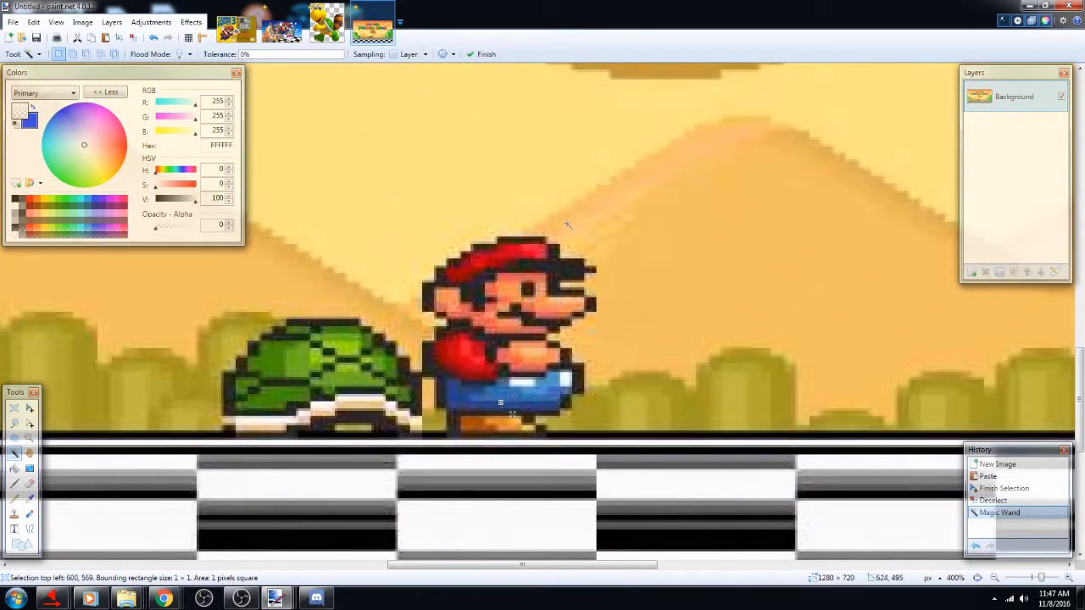
Raise the Magic Wand tolerance to 44% to extend the selection across Mario's blue overalls
{"action": "scroll", "coordinate": [382, 288], "scroll_direction": "down", "scroll_amount": 6}
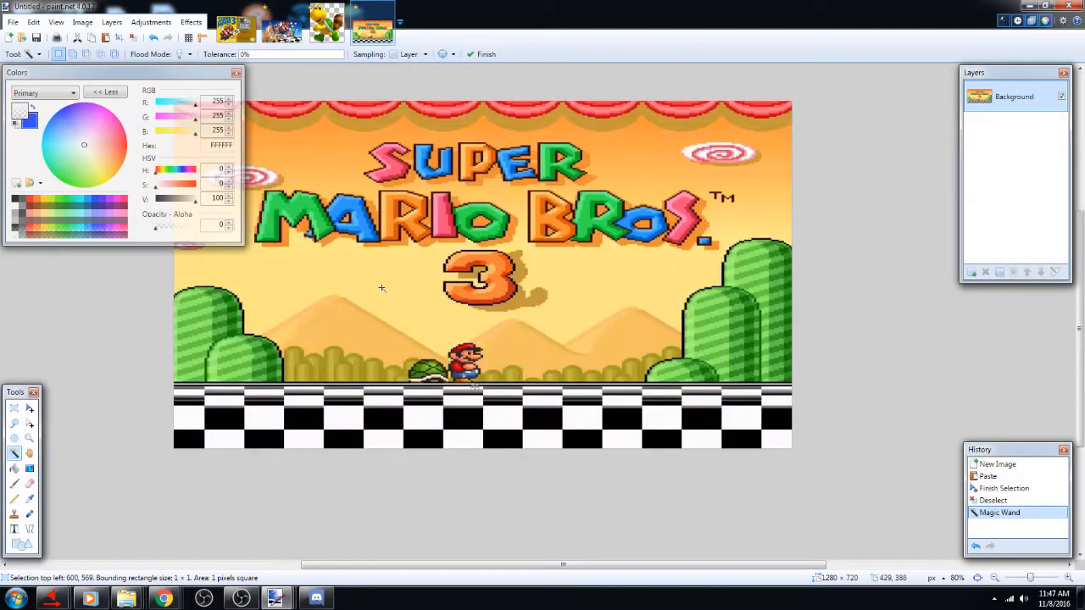
{"action": "scroll", "coordinate": [381, 288], "scroll_direction": "up", "scroll_amount": 3}
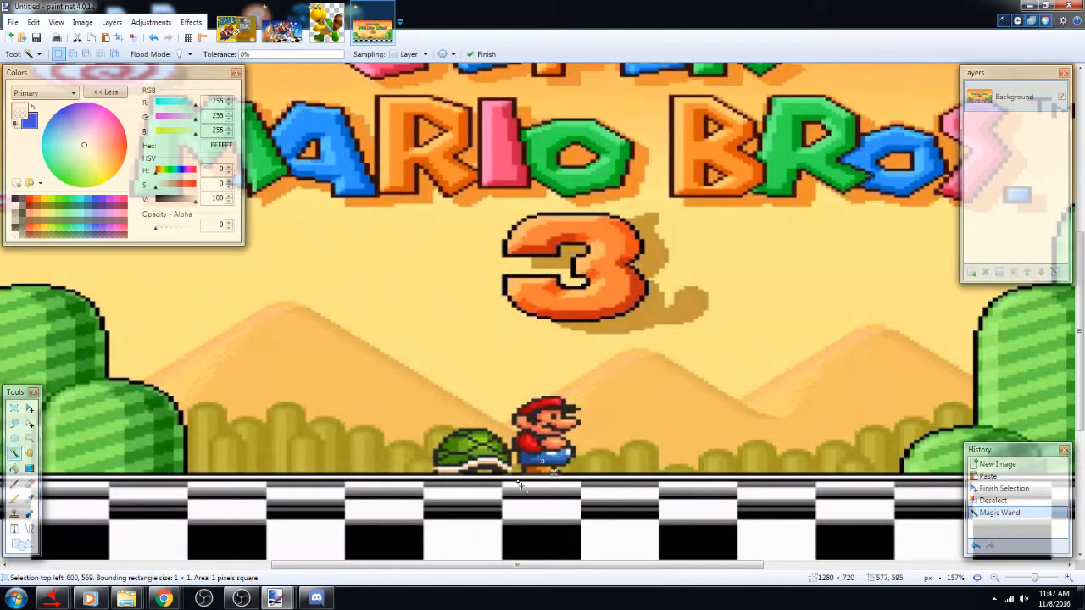
{"action": "scroll", "coordinate": [520, 484], "scroll_direction": "up", "scroll_amount": 1}
{"action": "left_click", "coordinate": [258, 56]}
{"action": "left_click_drag", "start_coordinate": [258, 56], "coordinate": [286, 58]}
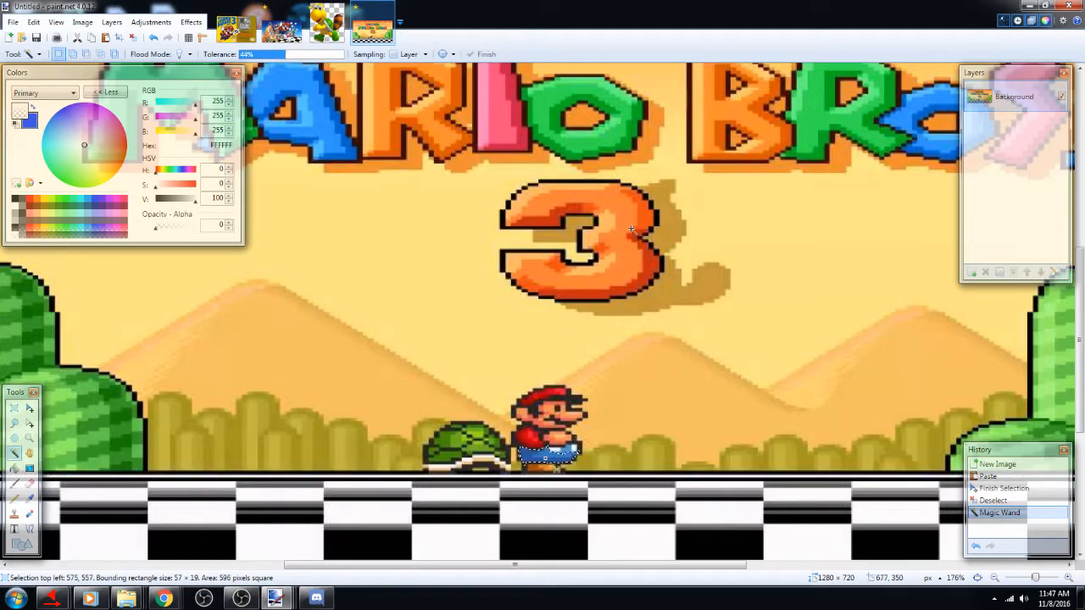
Select the green M of MARIO with the Magic Wand, adding its light edge, the orange shadow beneath it and the area beside it
{"action": "scroll", "coordinate": [628, 390], "scroll_direction": "down", "scroll_amount": 2}
{"action": "scroll", "coordinate": [627, 389], "scroll_direction": "down", "scroll_amount": 1}
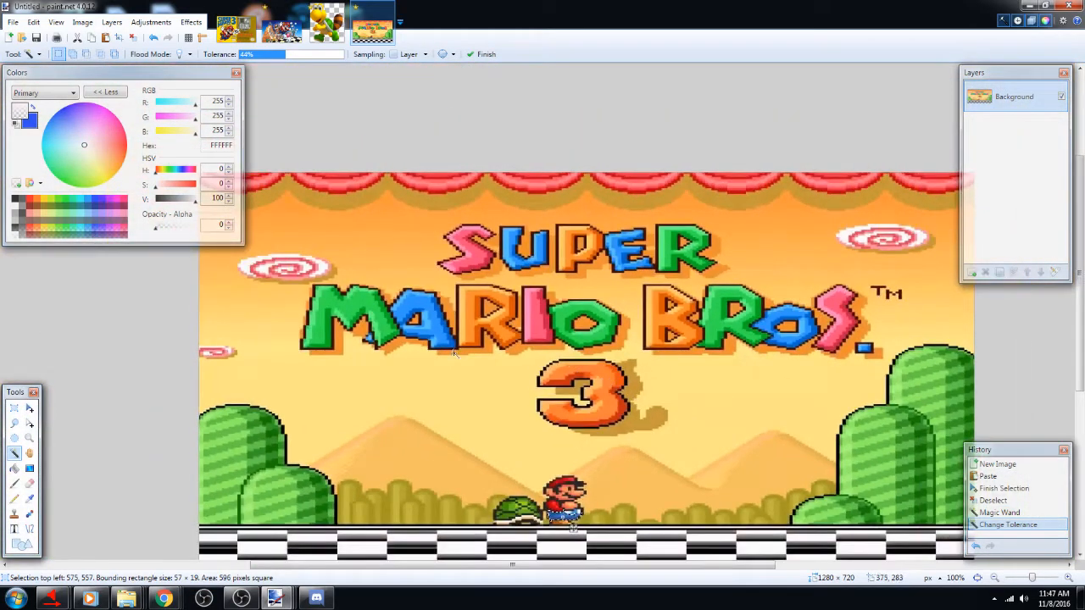
{"action": "left_click", "coordinate": [341, 302]}
{"action": "scroll", "coordinate": [348, 307], "scroll_direction": "up", "scroll_amount": 5}
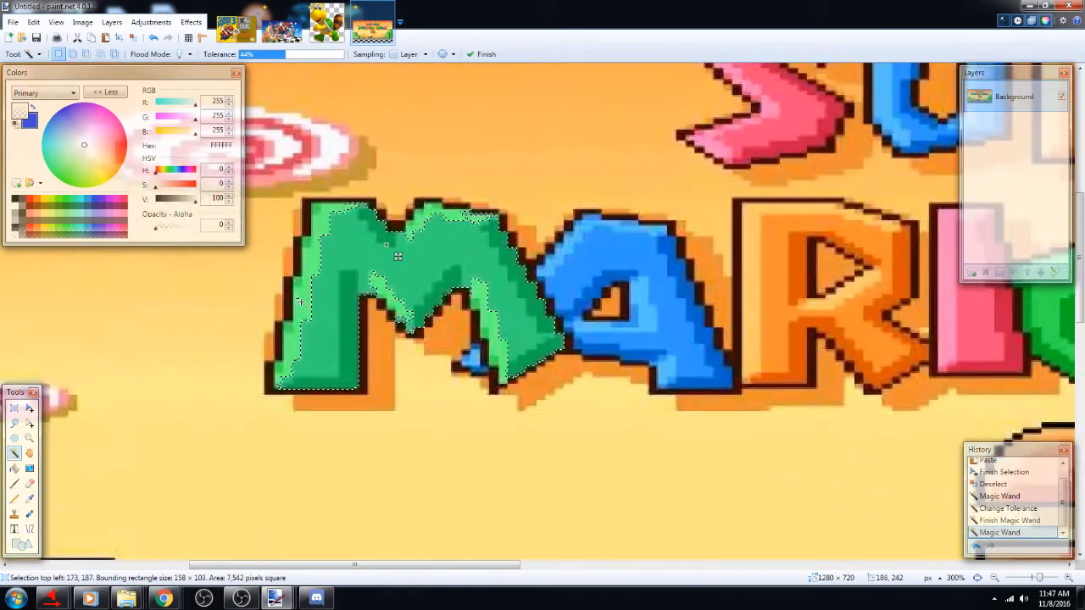
{"action": "left_click", "coordinate": [300, 301]}
{"action": "left_click", "coordinate": [382, 380], "text": "ctrl"}
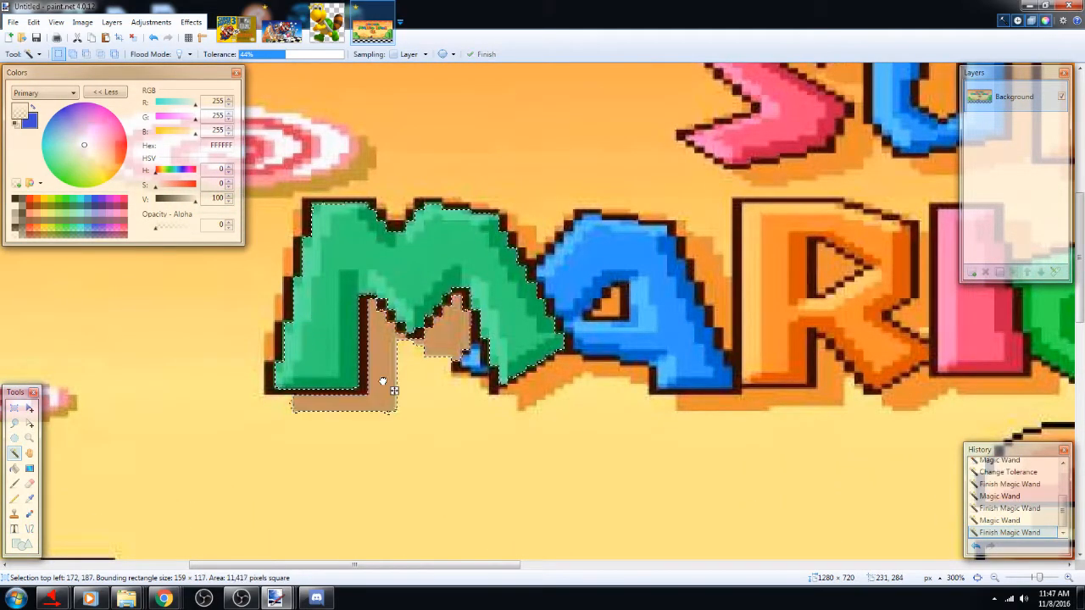
{"action": "left_click", "coordinate": [269, 335], "text": "ctrl"}
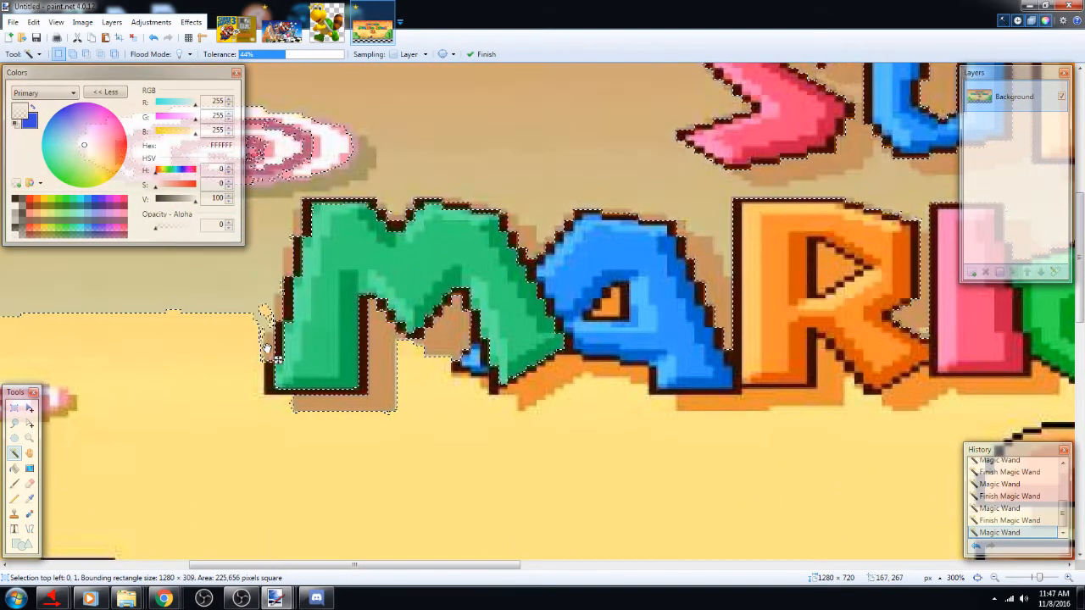
Lower the Magic Wand tolerance to 33%, and add the orange shadow under the blue A and the A itself to the selection
{"action": "left_click", "coordinate": [274, 55]}
{"action": "left_click", "coordinate": [551, 383], "text": "ctrl"}
{"action": "left_click", "coordinate": [549, 379], "text": "ctrl"}
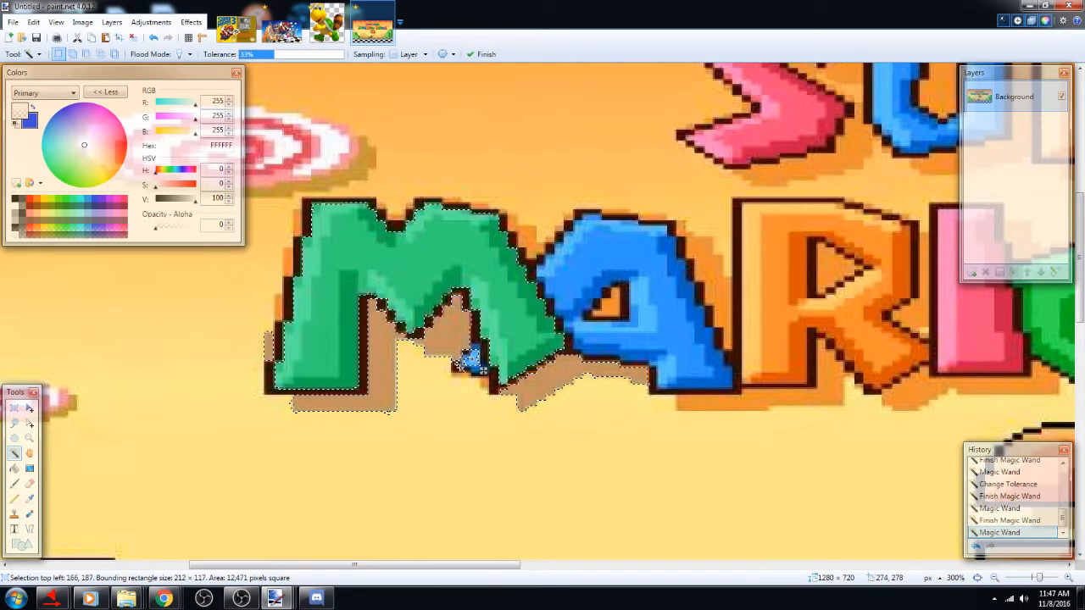
{"action": "left_click", "coordinate": [574, 332], "text": "ctrl"}
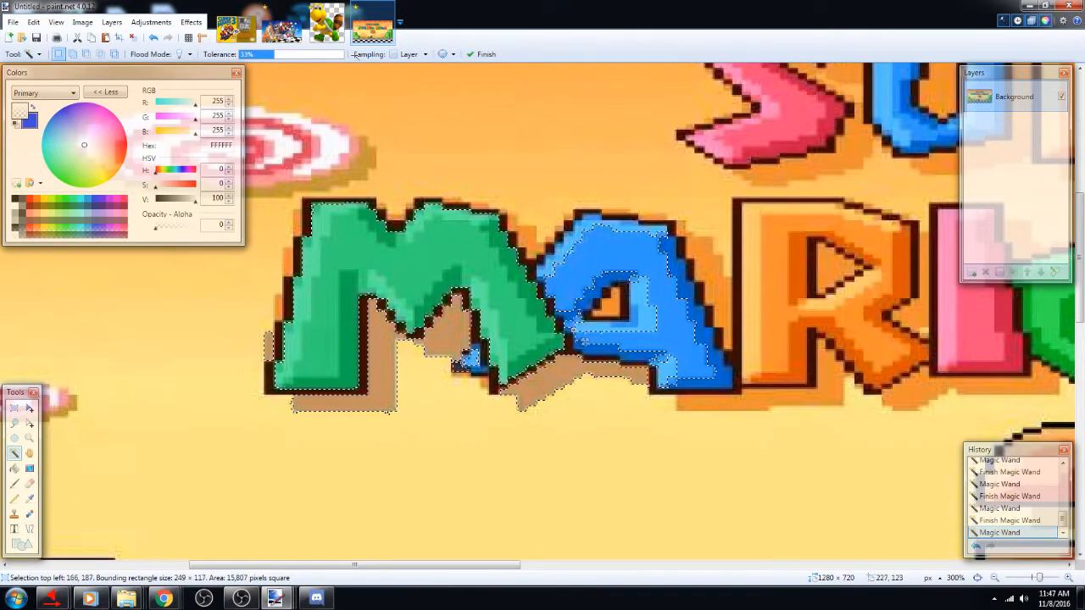
Replace the selection with the yellow background below MARIO, and move the Magic Wand sample point to just under the M
{"action": "left_click", "coordinate": [555, 463]}
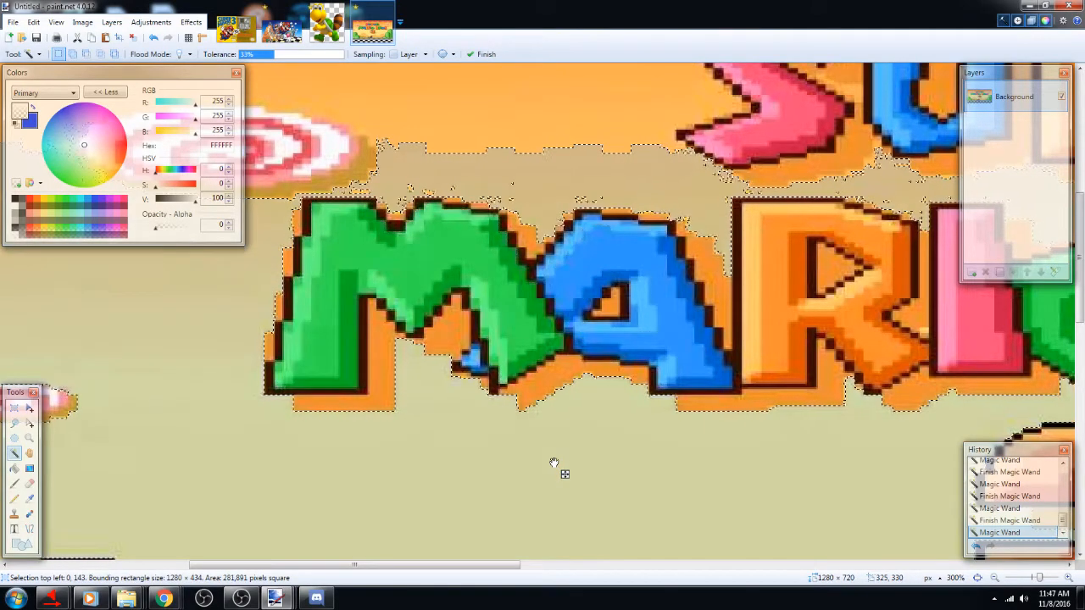
{"action": "left_click_drag", "start_coordinate": [555, 463], "coordinate": [495, 404]}
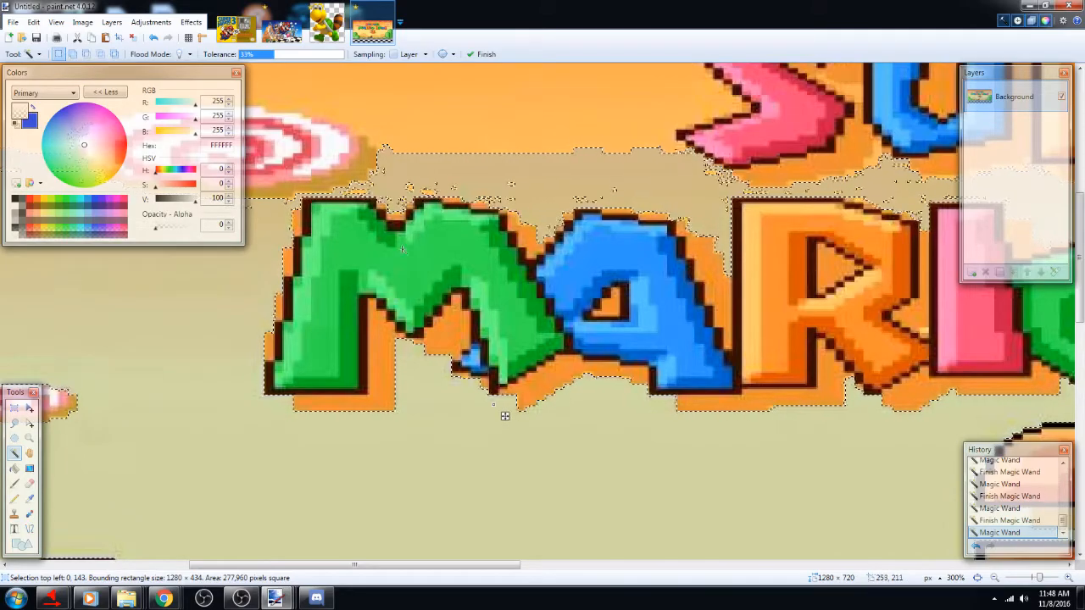
Set the Magic Wand to add mode and add the M, A, R and O of MARIO to the background selection
{"action": "left_click", "coordinate": [74, 54]}
{"action": "scroll", "coordinate": [505, 416], "scroll_direction": "down", "scroll_amount": 5}
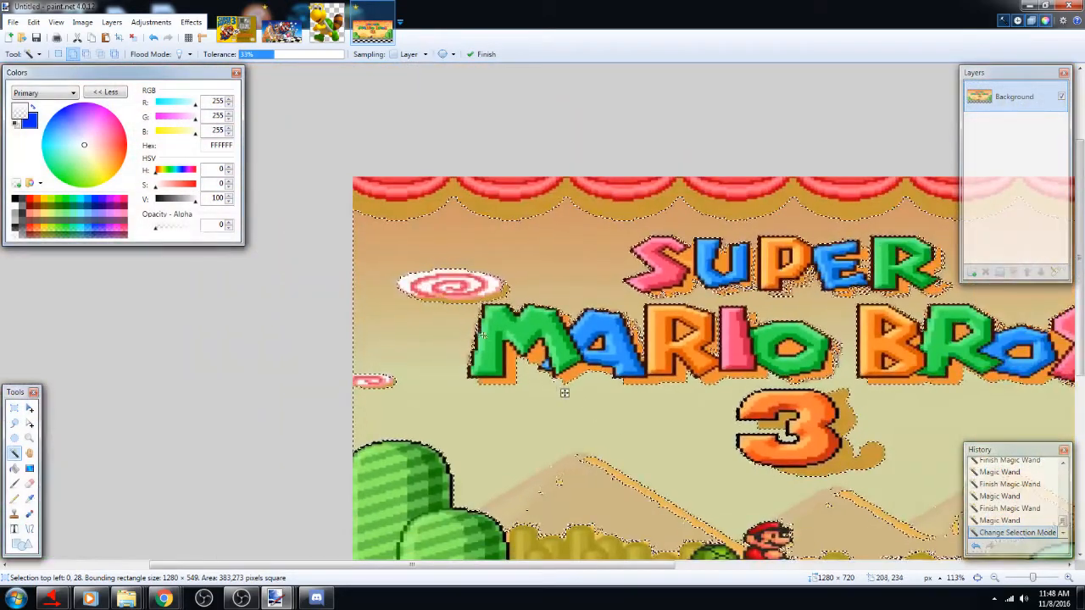
{"action": "left_click", "coordinate": [500, 343]}
{"action": "left_click", "coordinate": [530, 348]}
{"action": "left_click", "coordinate": [621, 348]}
{"action": "left_click", "coordinate": [669, 343]}
{"action": "left_click", "coordinate": [705, 358]}
{"action": "left_click", "coordinate": [779, 364]}
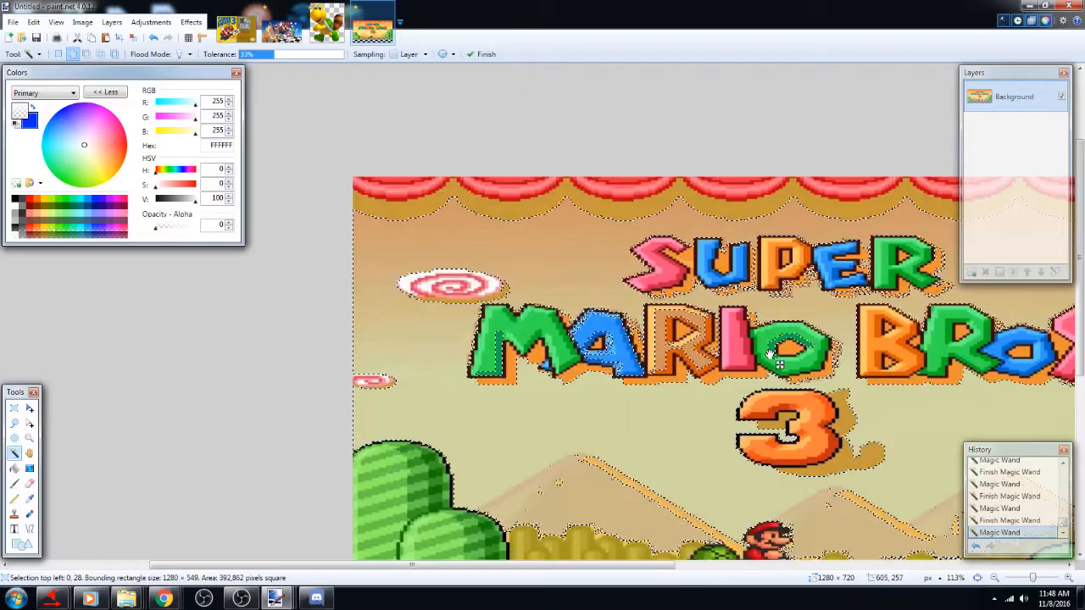
Subtract the background, the curtain shadow edges and the remnants beside the small swirl from the selection with the Magic Wand
{"action": "left_click", "coordinate": [84, 54]}
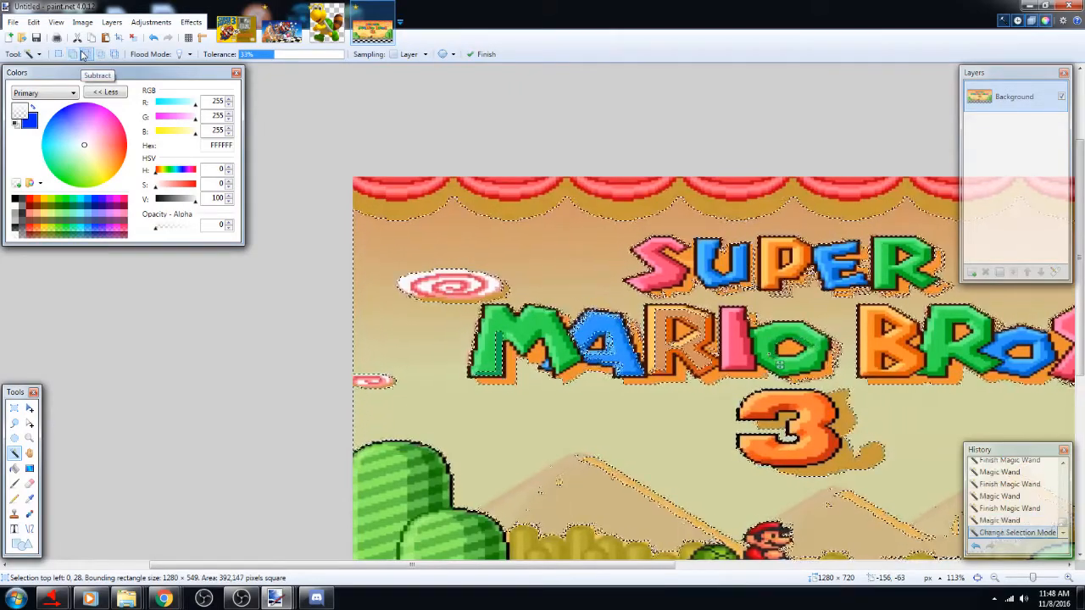
{"action": "left_click", "coordinate": [565, 501]}
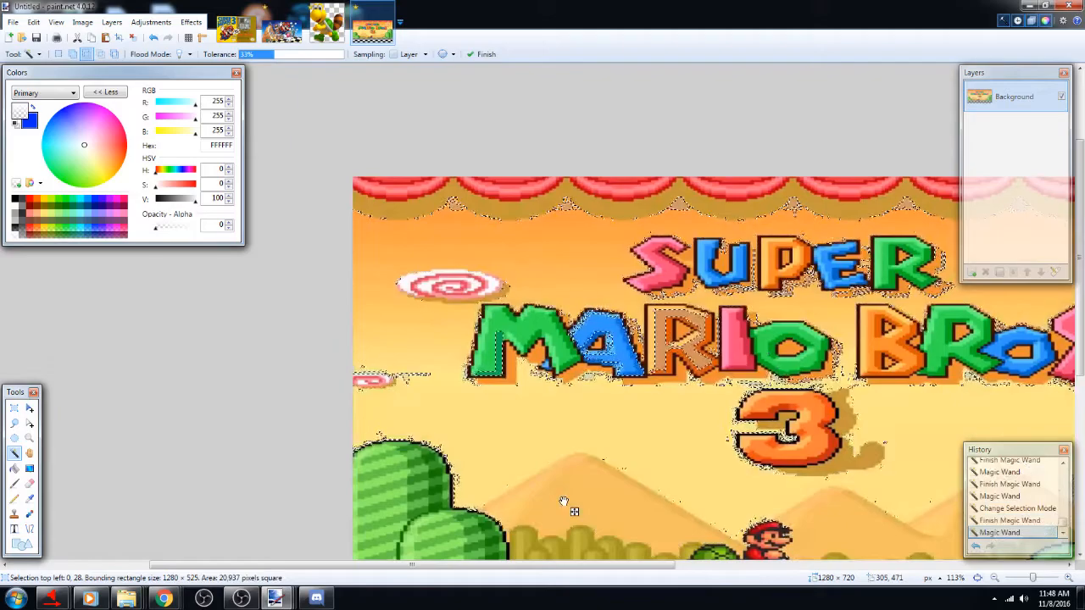
{"action": "left_click", "coordinate": [425, 201]}
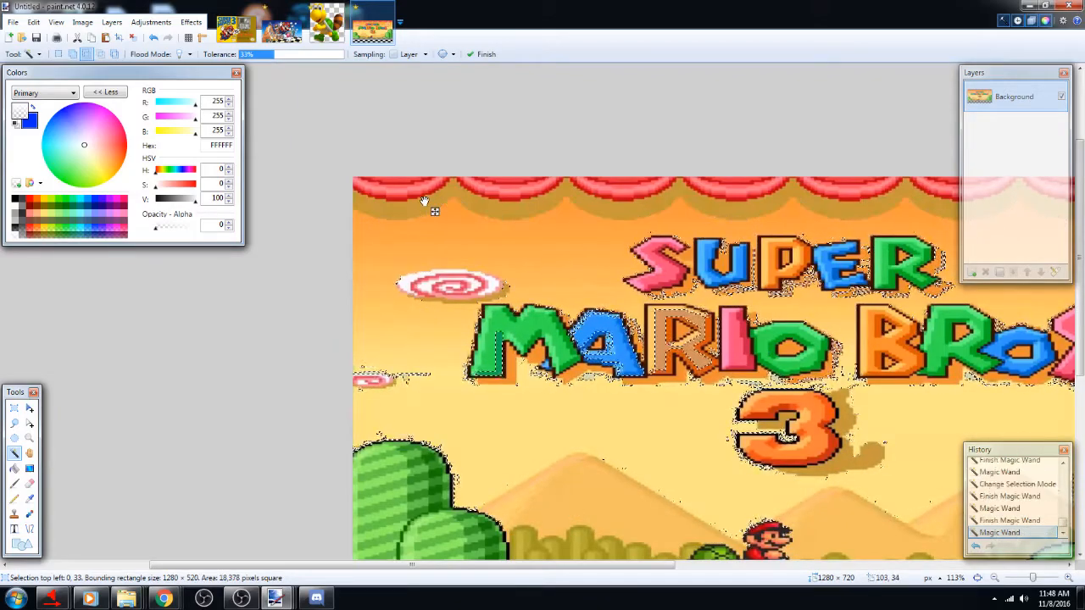
{"action": "left_click", "coordinate": [402, 373]}
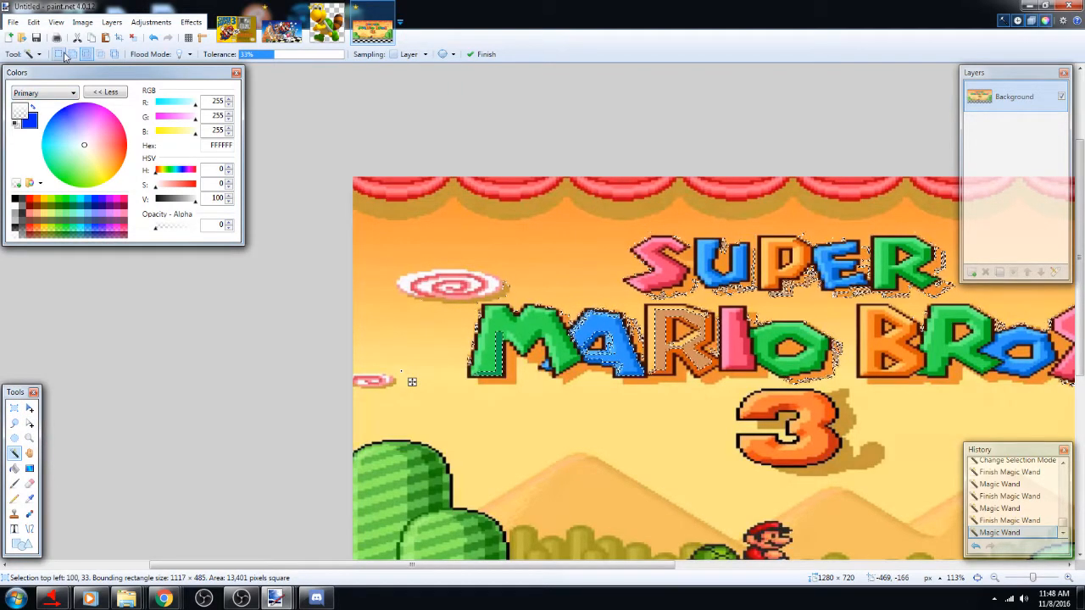
Subtract a large rectangle over the title from the selection with Rectangle Select, and clear what is left in Replace mode
{"action": "left_click", "coordinate": [13, 408]}
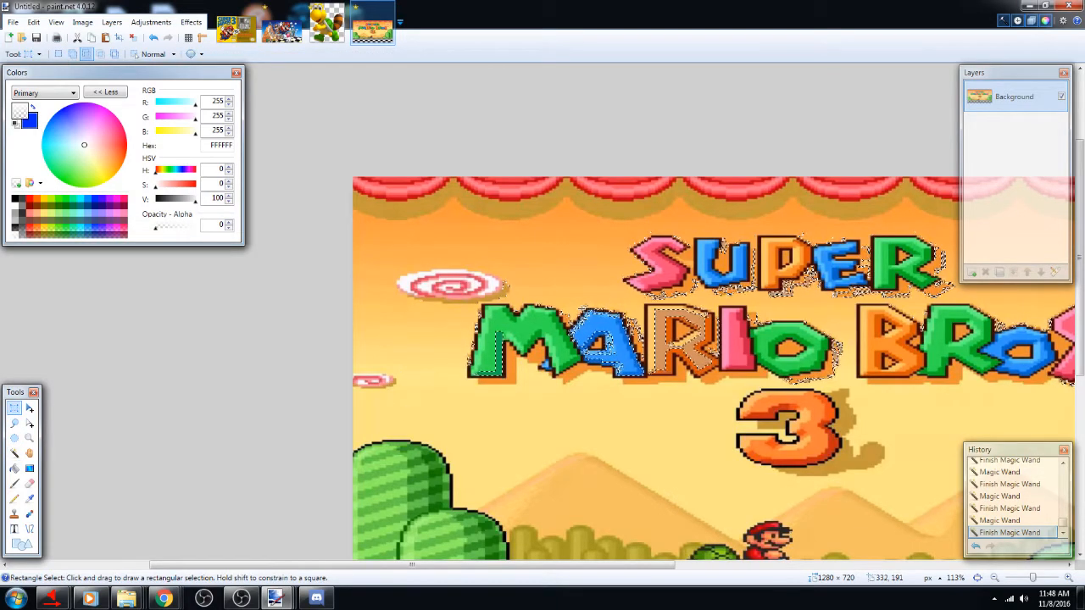
{"action": "left_click", "coordinate": [86, 55]}
{"action": "left_click_drag", "start_coordinate": [944, 463], "coordinate": [325, 145]}
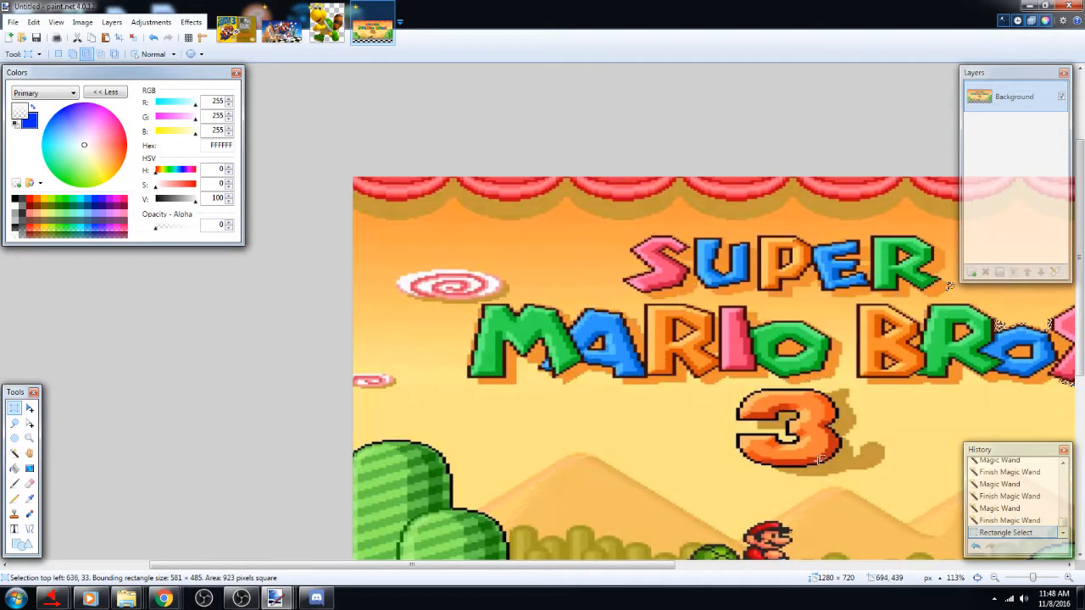
{"action": "scroll", "coordinate": [820, 459], "scroll_direction": "down", "scroll_amount": 3}
{"action": "left_click", "coordinate": [58, 54]}
{"action": "left_click", "coordinate": [658, 334]}
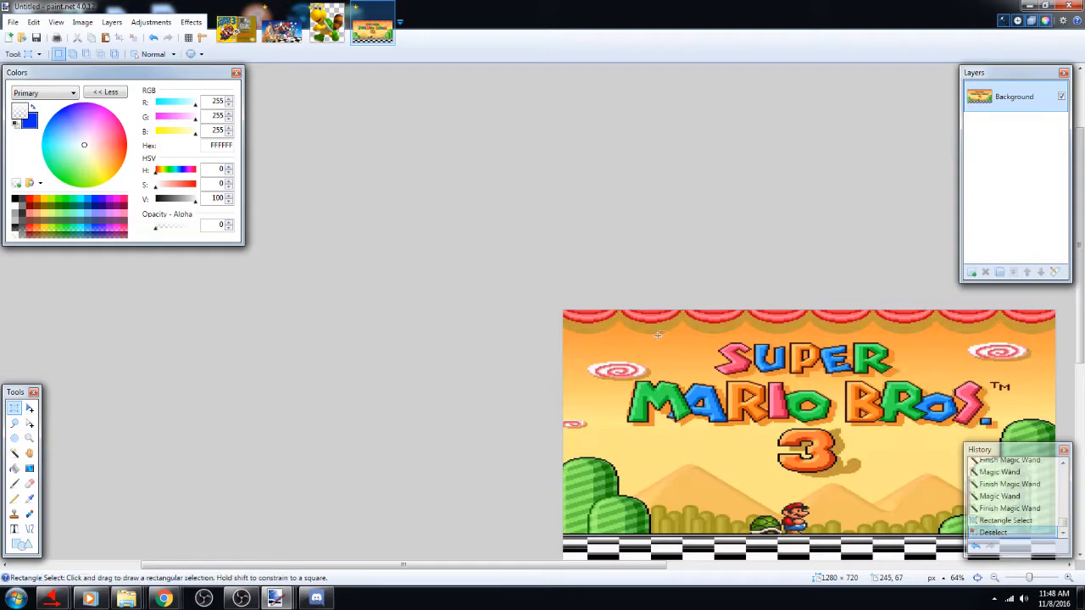
Select the green M and the blue A with the Magic Wand in add mode, and raise the tolerance to 68%
{"action": "scroll", "coordinate": [845, 495], "scroll_direction": "up", "scroll_amount": 3}
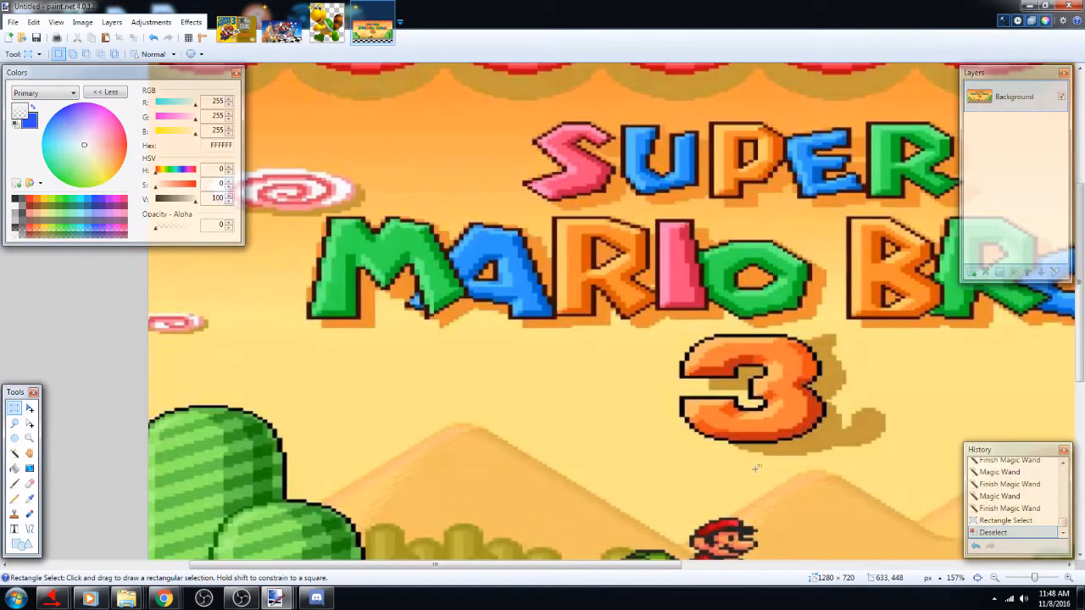
{"action": "scroll", "coordinate": [784, 432], "scroll_direction": "up", "scroll_amount": 3}
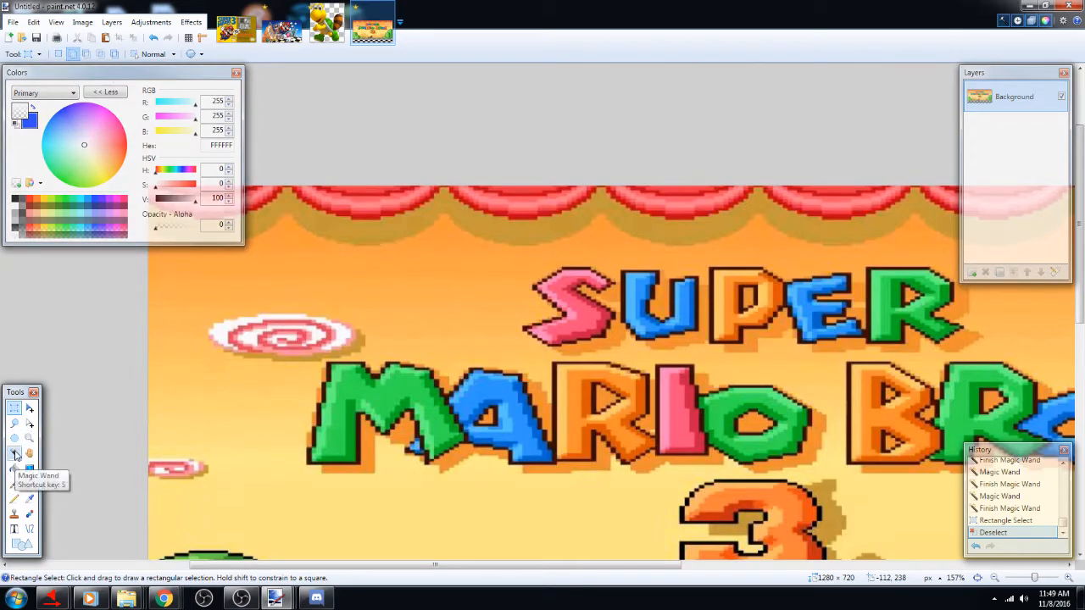
{"action": "left_click", "coordinate": [14, 454]}
{"action": "scroll", "coordinate": [330, 424], "scroll_direction": "up", "scroll_amount": 4}
{"action": "left_click", "coordinate": [325, 383]}
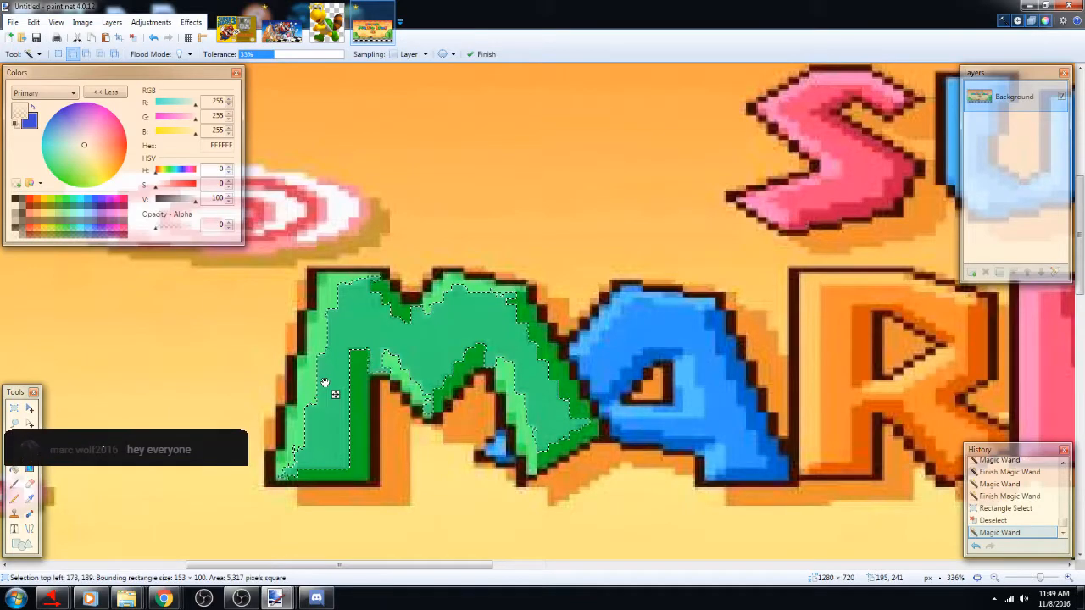
{"action": "left_click", "coordinate": [310, 367]}
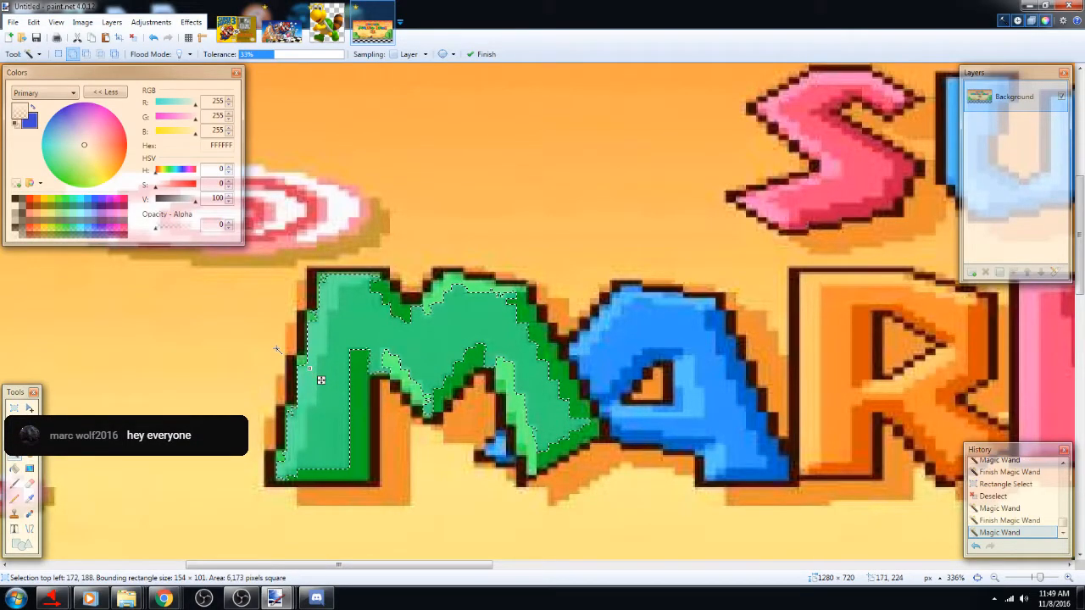
{"action": "left_click", "coordinate": [654, 307]}
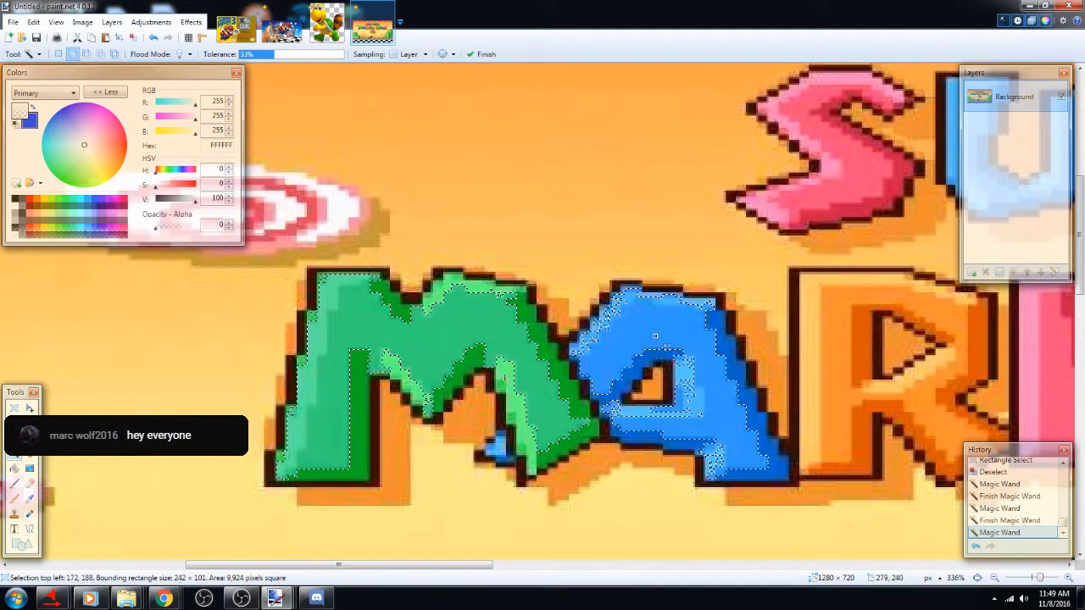
{"action": "left_click_drag", "start_coordinate": [285, 58], "coordinate": [313, 69]}
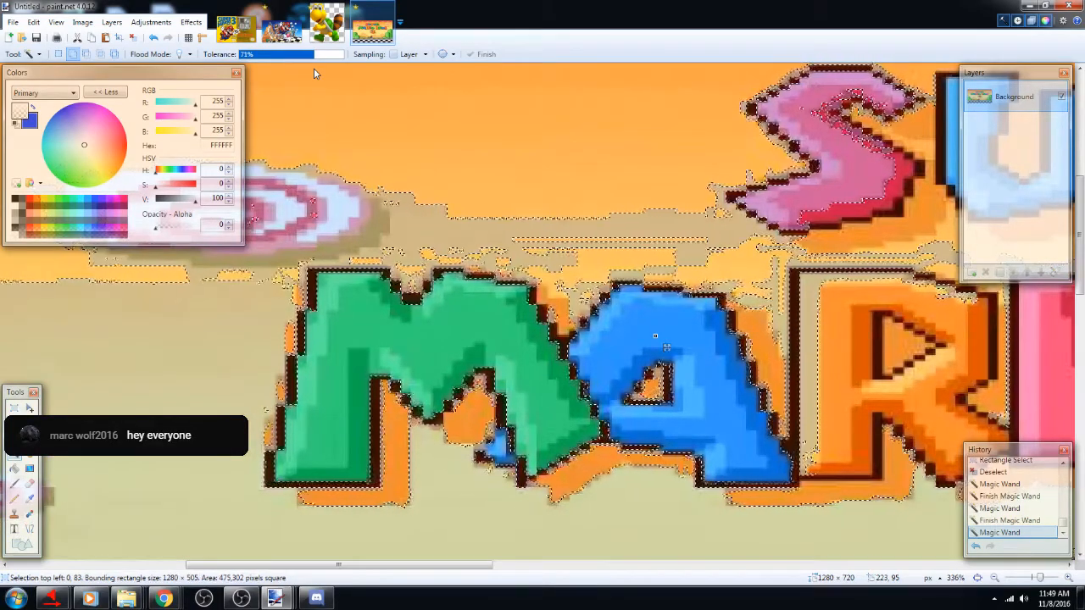
{"action": "left_click_drag", "start_coordinate": [314, 67], "coordinate": [308, 68]}
Add the orange shadow and dark outline around the M's left leg to the selection, lowering the Magic Wand tolerance to 30%
{"action": "left_click", "coordinate": [388, 464]}
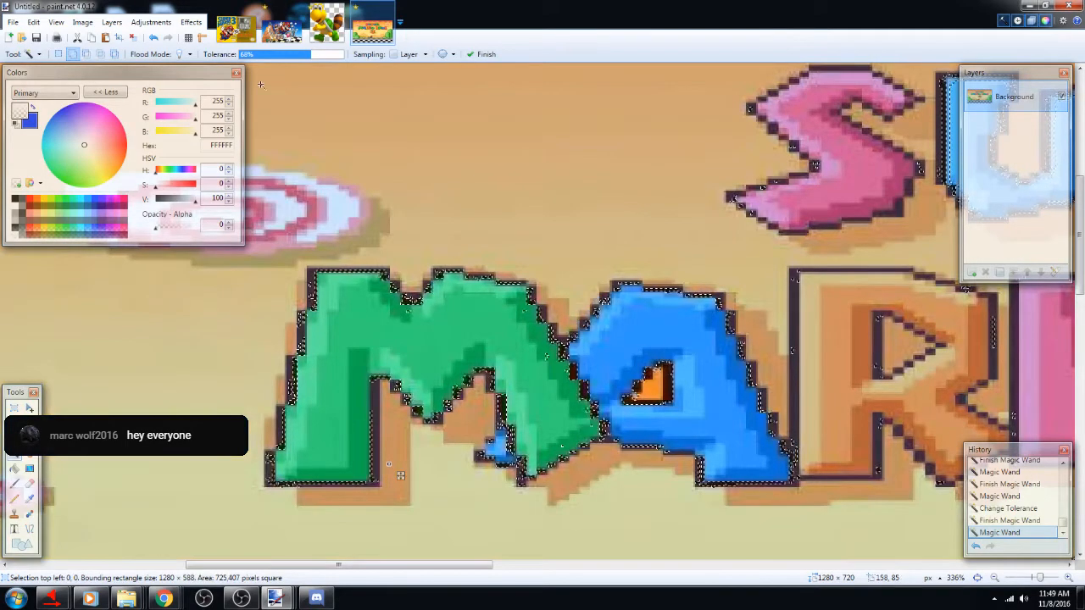
{"action": "left_click", "coordinate": [260, 56]}
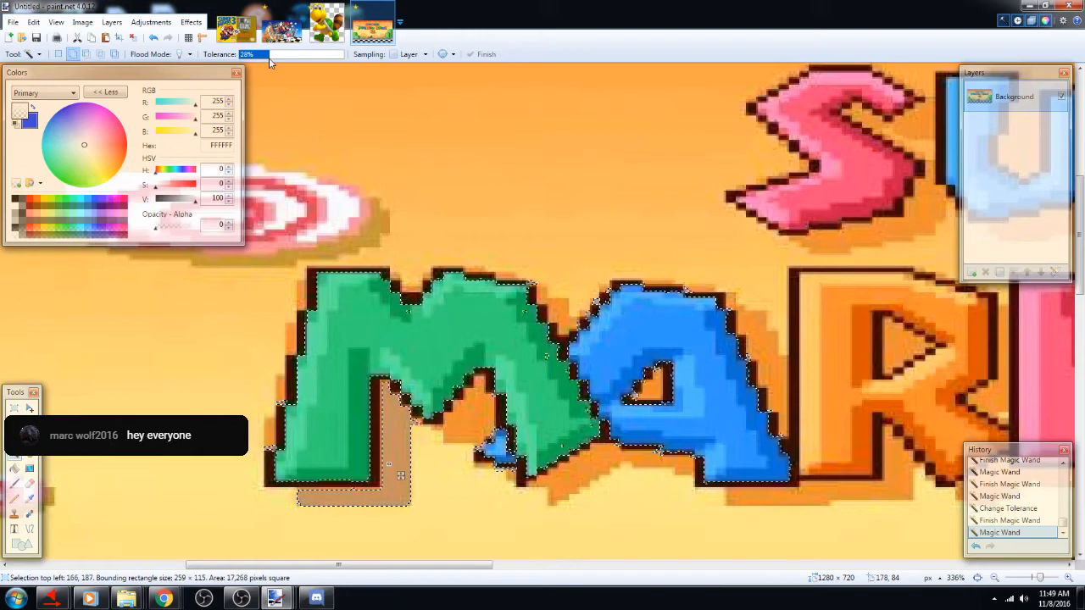
{"action": "left_click", "coordinate": [269, 56]}
{"action": "left_click", "coordinate": [272, 434]}
{"action": "left_click", "coordinate": [290, 392]}
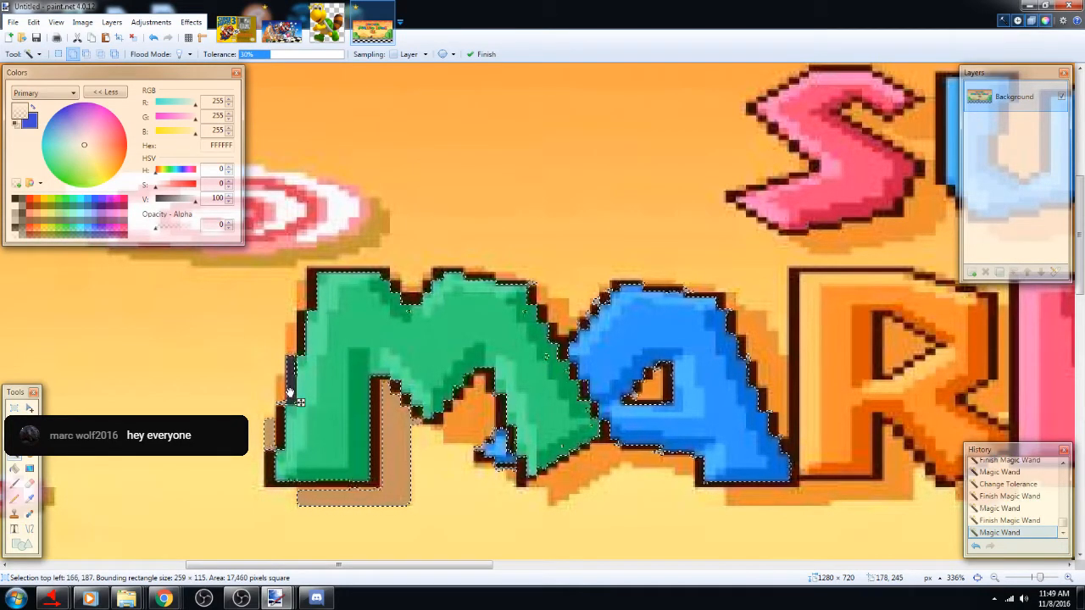
{"action": "left_click", "coordinate": [278, 468]}
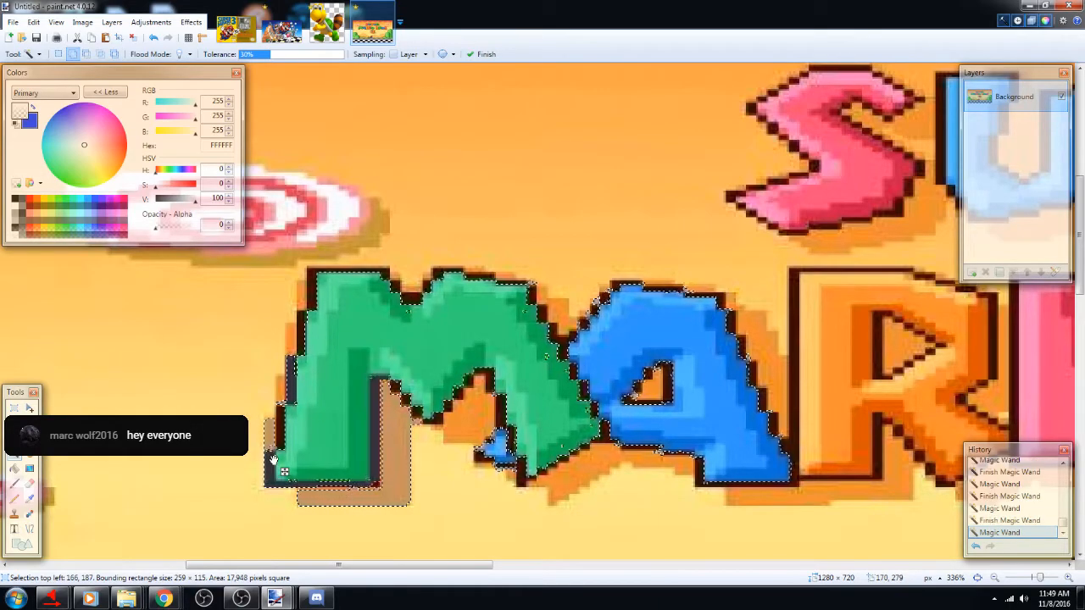
Add the dark outline of the M's right-hand notch and the orange shadow inside that notch to the selection
{"action": "scroll", "coordinate": [506, 397], "scroll_direction": "up", "scroll_amount": 6}
{"action": "left_click", "coordinate": [485, 409]}
{"action": "left_click", "coordinate": [455, 351]}
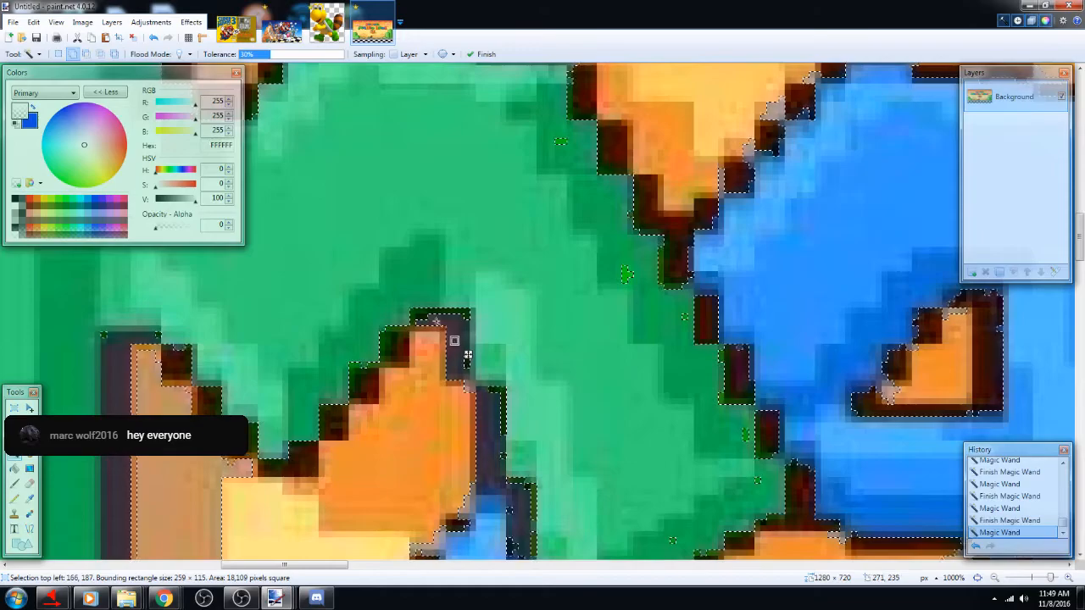
{"action": "left_click", "coordinate": [441, 456]}
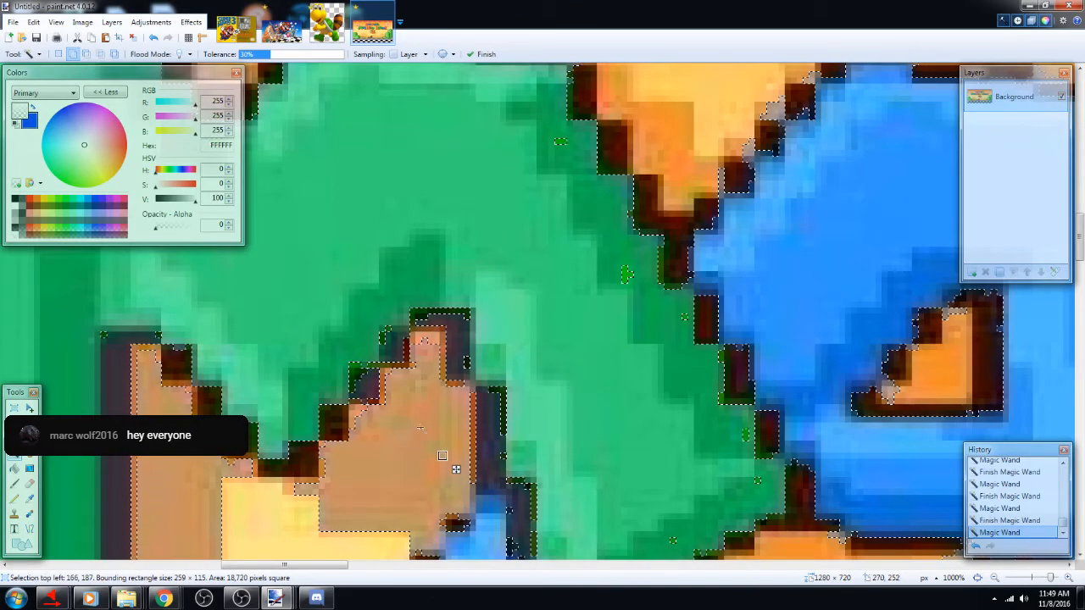
Add the remaining dark outline pieces along the underside of the M's middle V to the selection
{"action": "left_click", "coordinate": [313, 458]}
{"action": "left_click", "coordinate": [297, 461]}
{"action": "left_click", "coordinate": [269, 462]}
{"action": "left_click", "coordinate": [204, 395]}
{"action": "left_click", "coordinate": [181, 371]}
{"action": "left_click", "coordinate": [140, 347]}
{"action": "left_click", "coordinate": [439, 360]}
Add the dark outline along the top and upper left edge of the M to the selection
{"action": "scroll", "coordinate": [439, 360], "scroll_direction": "down", "scroll_amount": 5}
{"action": "scroll", "coordinate": [581, 295], "scroll_direction": "up", "scroll_amount": 3}
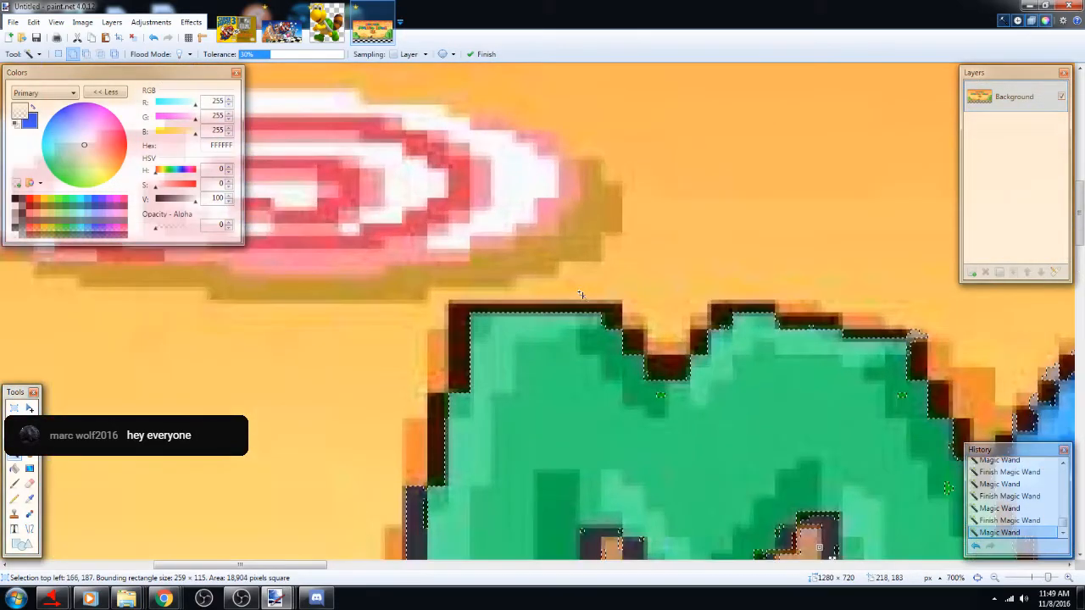
{"action": "scroll", "coordinate": [582, 295], "scroll_direction": "up", "scroll_amount": 2}
{"action": "left_click", "coordinate": [594, 310]}
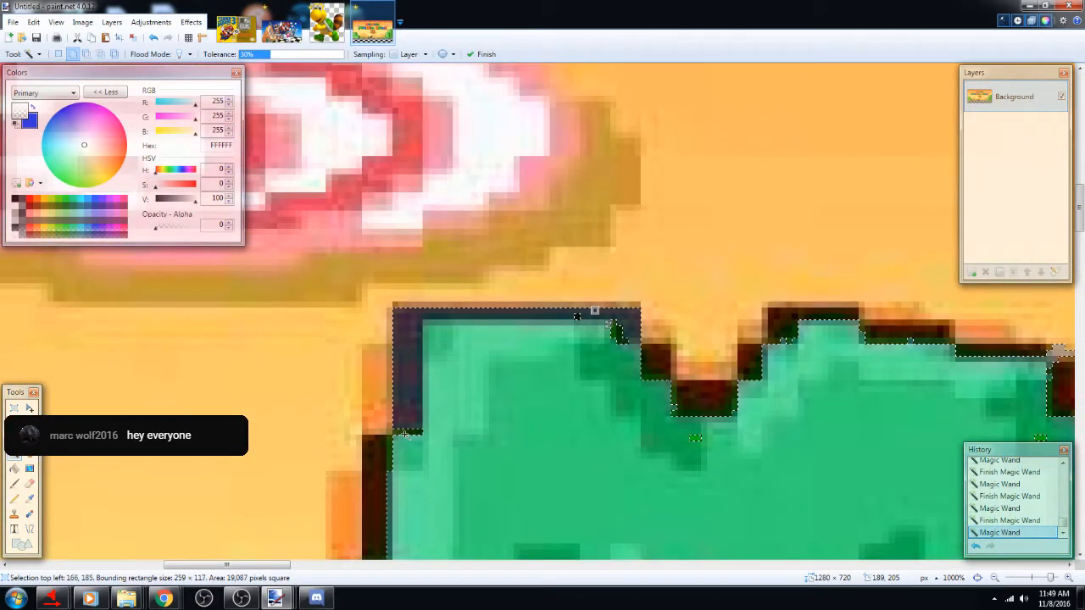
{"action": "left_click", "coordinate": [376, 472]}
Add the A's right-hand orange shadow and dark outline to the selection, along with the outline on the R's left side
{"action": "scroll", "coordinate": [376, 472], "scroll_direction": "down", "scroll_amount": 3}
{"action": "scroll", "coordinate": [375, 316], "scroll_direction": "down", "scroll_amount": 8}
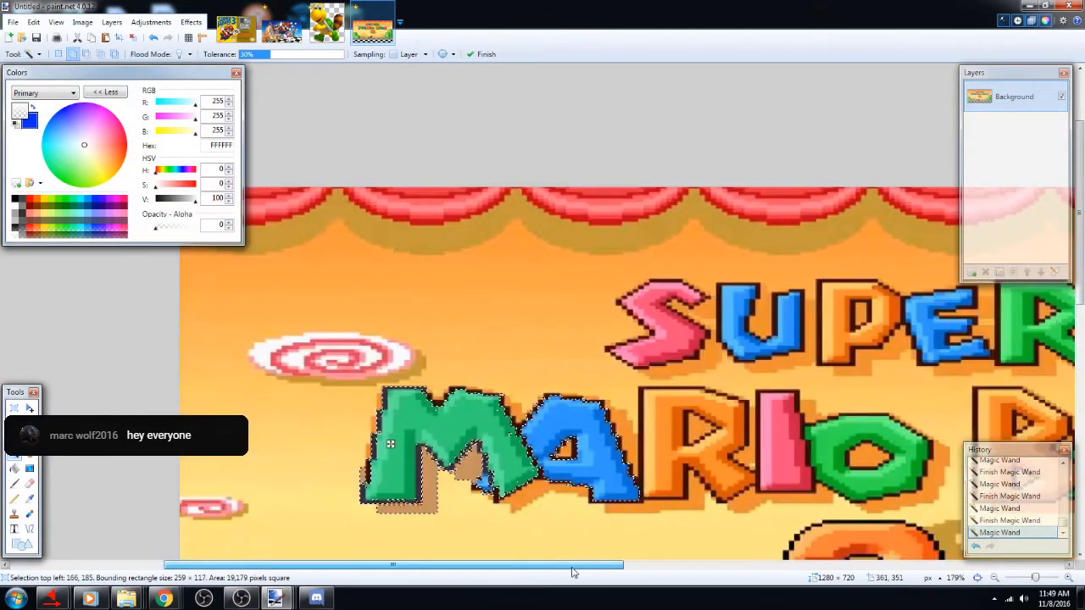
{"action": "left_click_drag", "start_coordinate": [572, 566], "coordinate": [646, 567]}
{"action": "scroll", "coordinate": [500, 291], "scroll_direction": "down", "scroll_amount": 3}
{"action": "scroll", "coordinate": [491, 291], "scroll_direction": "up", "scroll_amount": 5}
{"action": "left_click", "coordinate": [366, 286]}
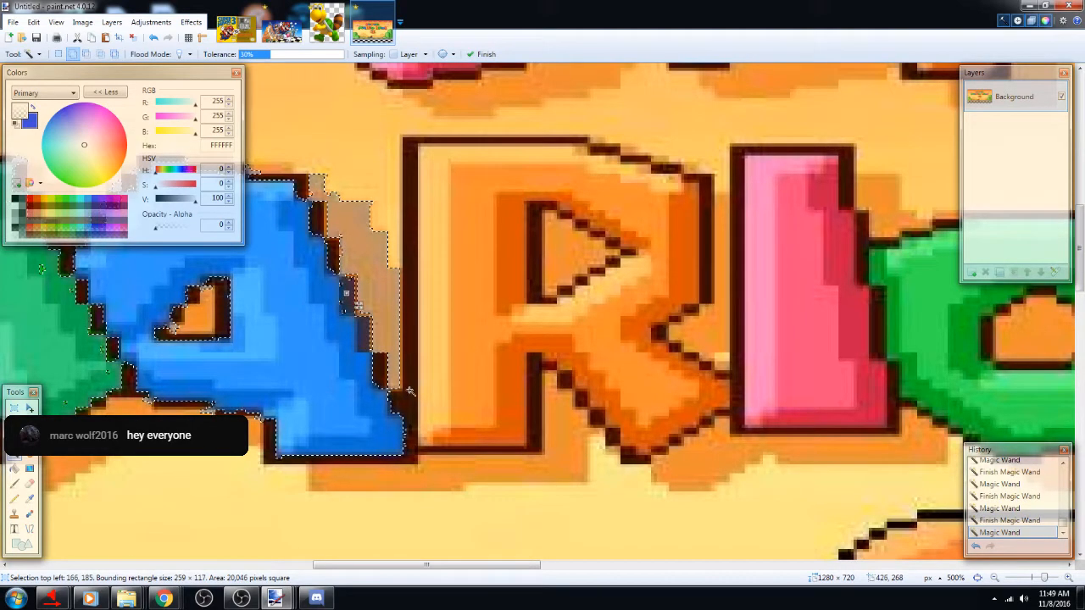
{"action": "left_click", "coordinate": [410, 419]}
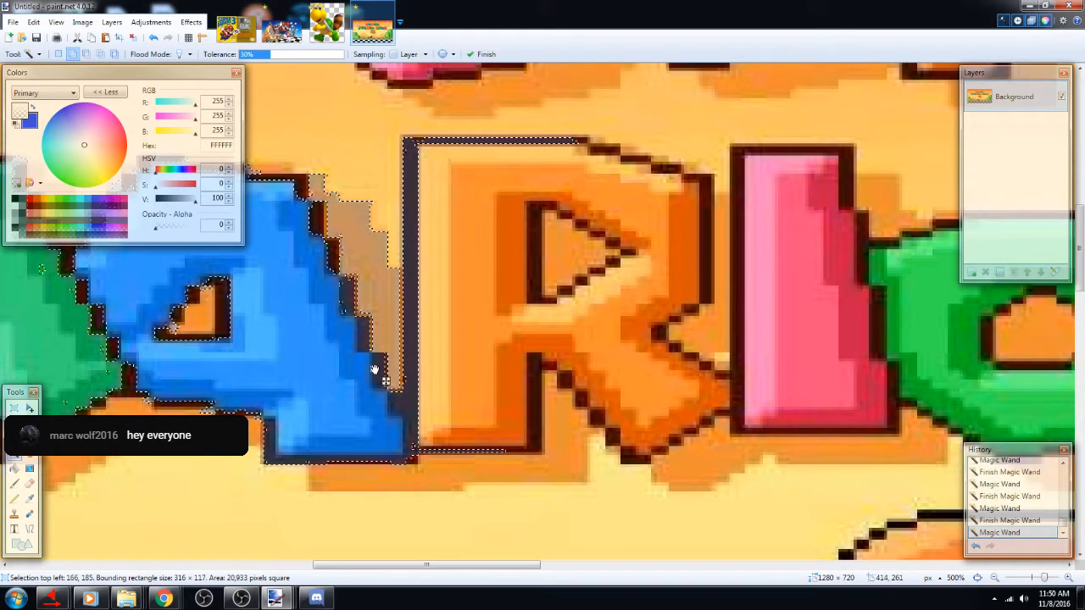
Add the R's leg outline, orange faces, light edges and the dark left side of its triangular hole to the selection
{"action": "left_click", "coordinate": [535, 438]}
{"action": "left_click", "coordinate": [502, 409]}
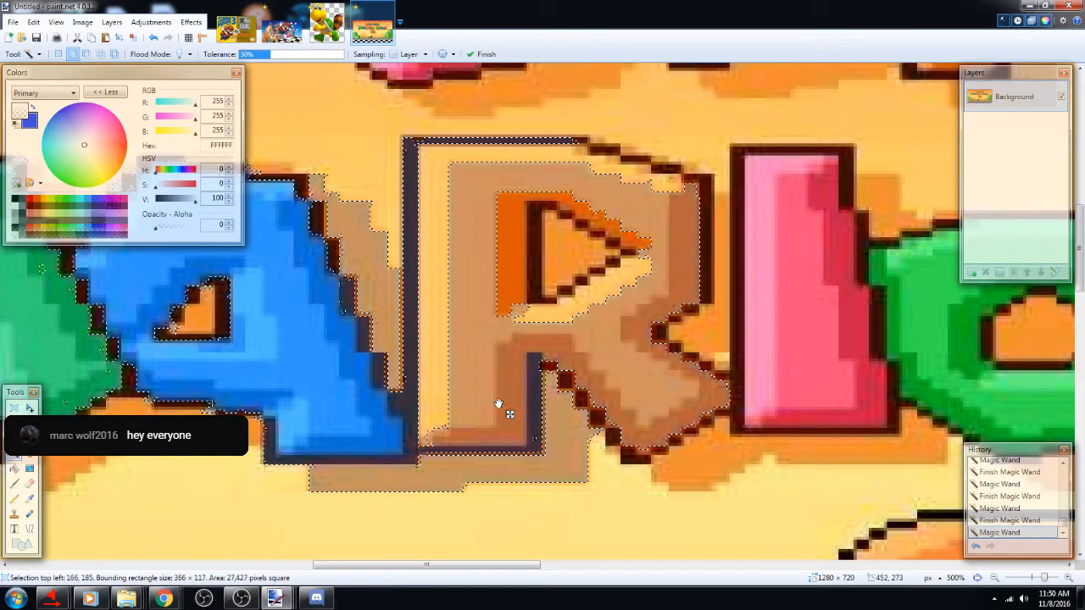
{"action": "left_click", "coordinate": [429, 397]}
{"action": "left_click", "coordinate": [418, 307]}
{"action": "left_click", "coordinate": [593, 288]}
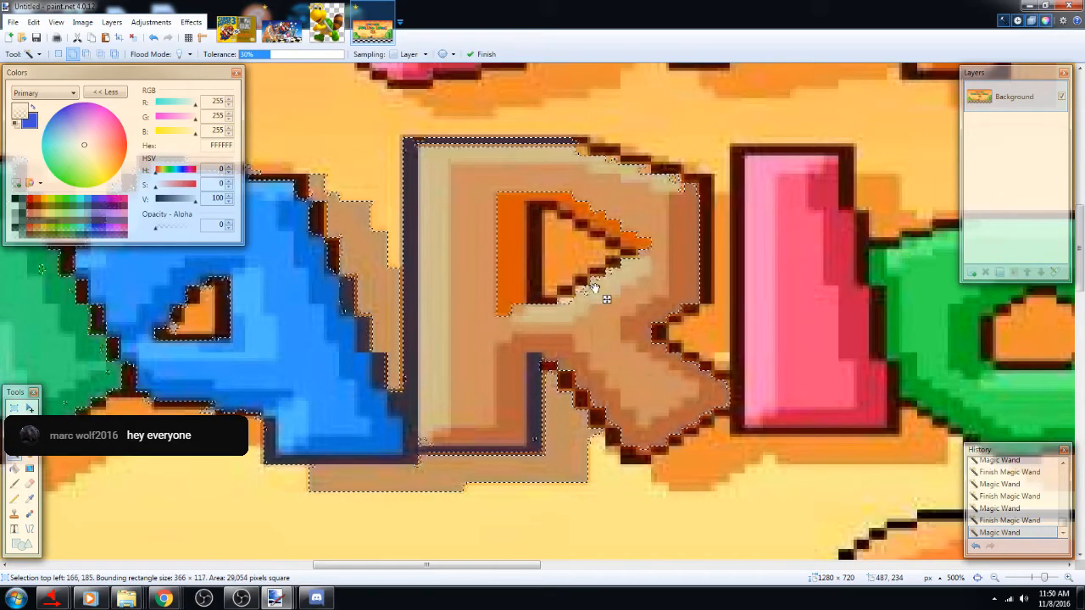
{"action": "left_click", "coordinate": [530, 267]}
{"action": "left_click", "coordinate": [499, 269]}
Add leftover slivers around the R's triangular hole to the selection, and undo the last Magic Wand pick
{"action": "scroll", "coordinate": [560, 212], "scroll_direction": "up", "scroll_amount": 5}
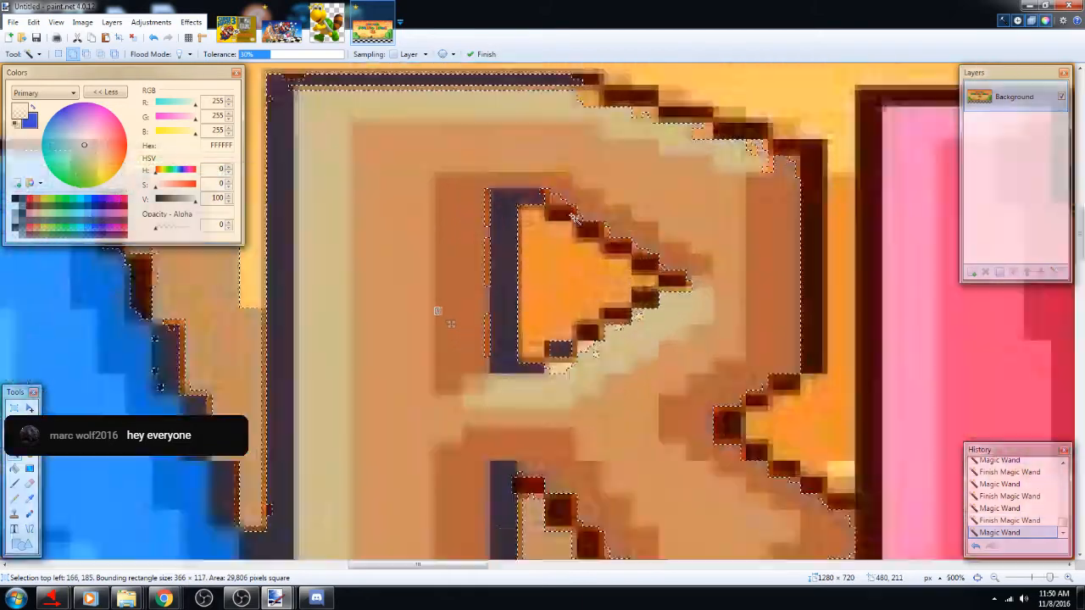
{"action": "left_click", "coordinate": [540, 183]}
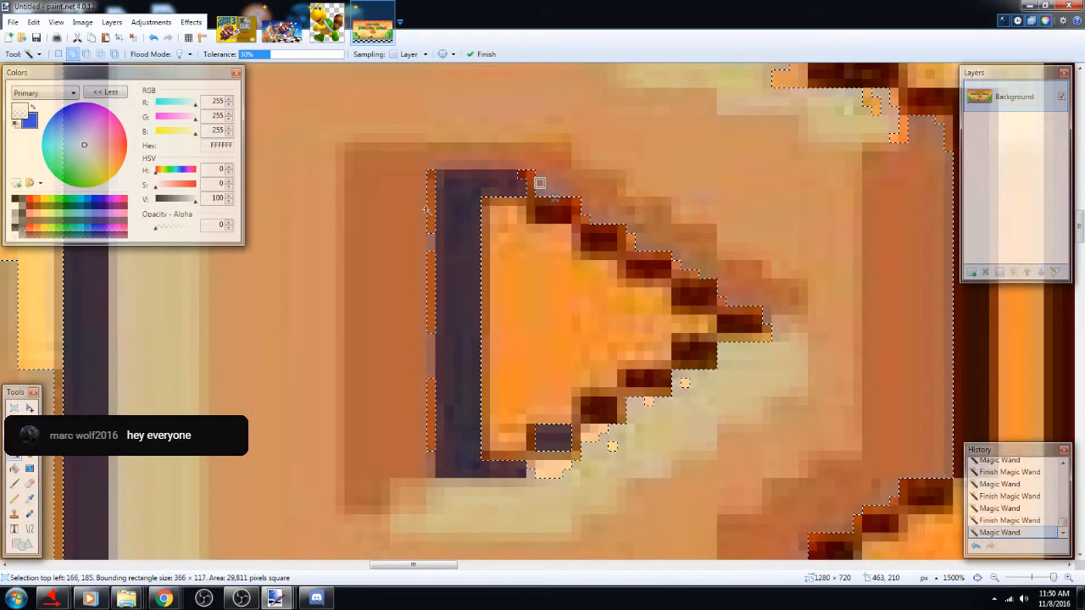
{"action": "left_click", "coordinate": [428, 199]}
{"action": "left_click", "coordinate": [550, 473]}
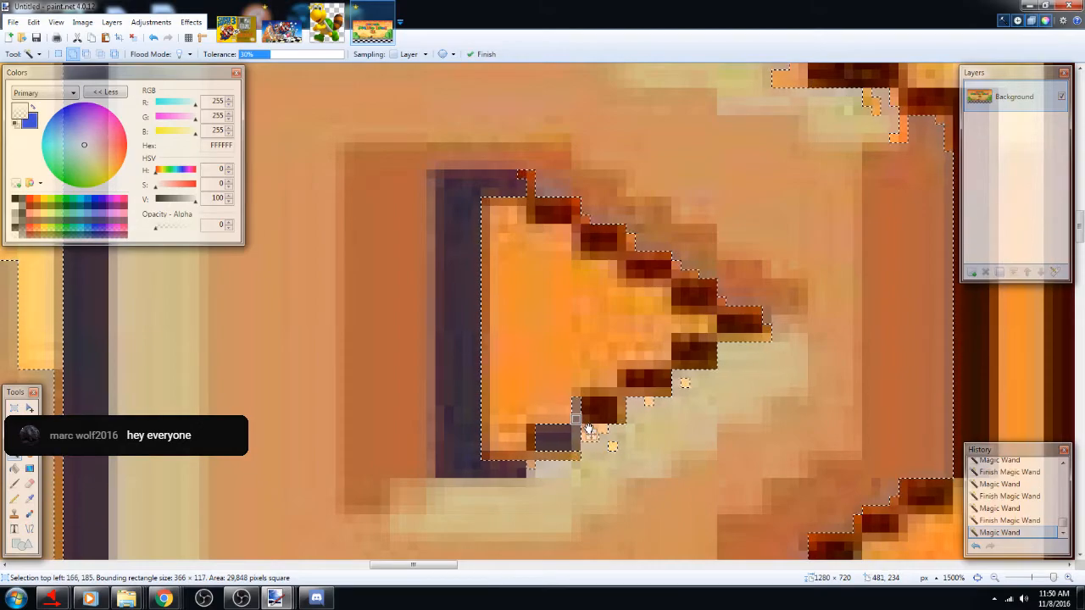
{"action": "left_click", "coordinate": [157, 38]}
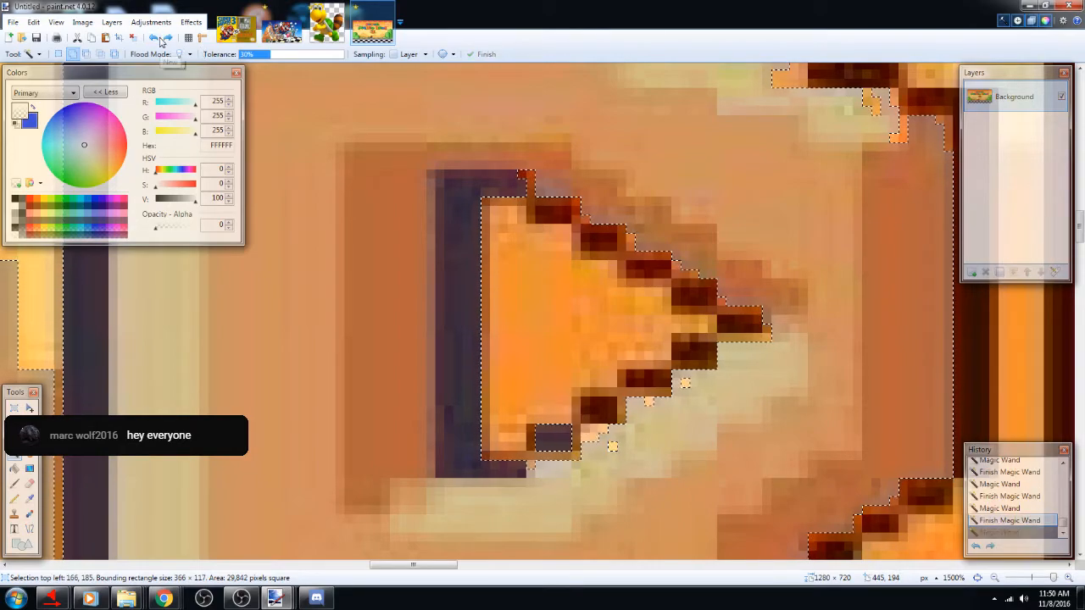
Add the edge band framing the R's triangular hole and the dark outline along its upper diagonal and tip to the selection
{"action": "left_click", "coordinate": [519, 455]}
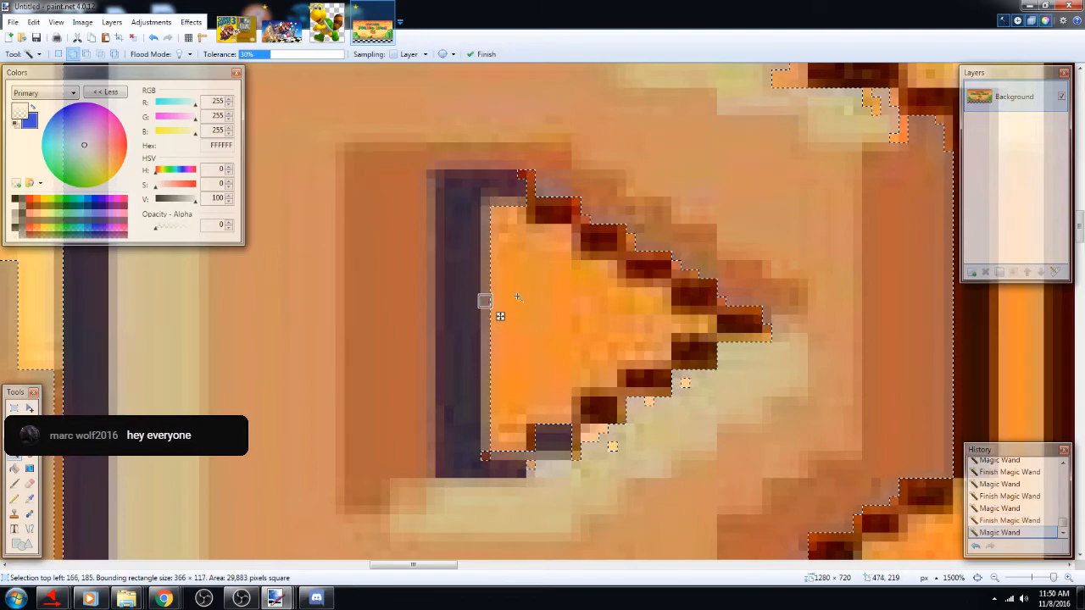
{"action": "left_click", "coordinate": [568, 212]}
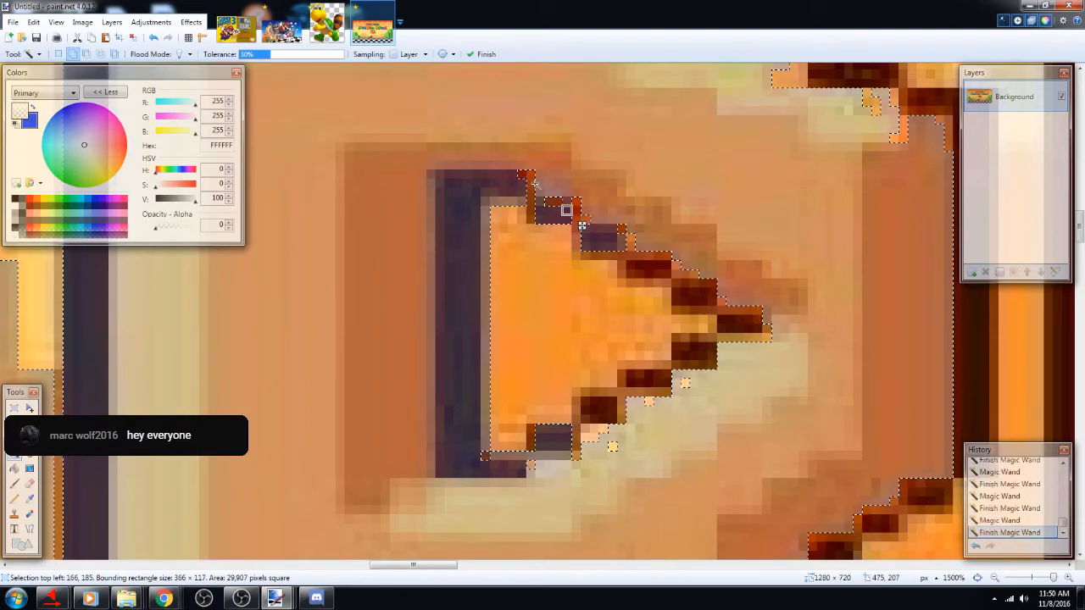
{"action": "left_click", "coordinate": [627, 271]}
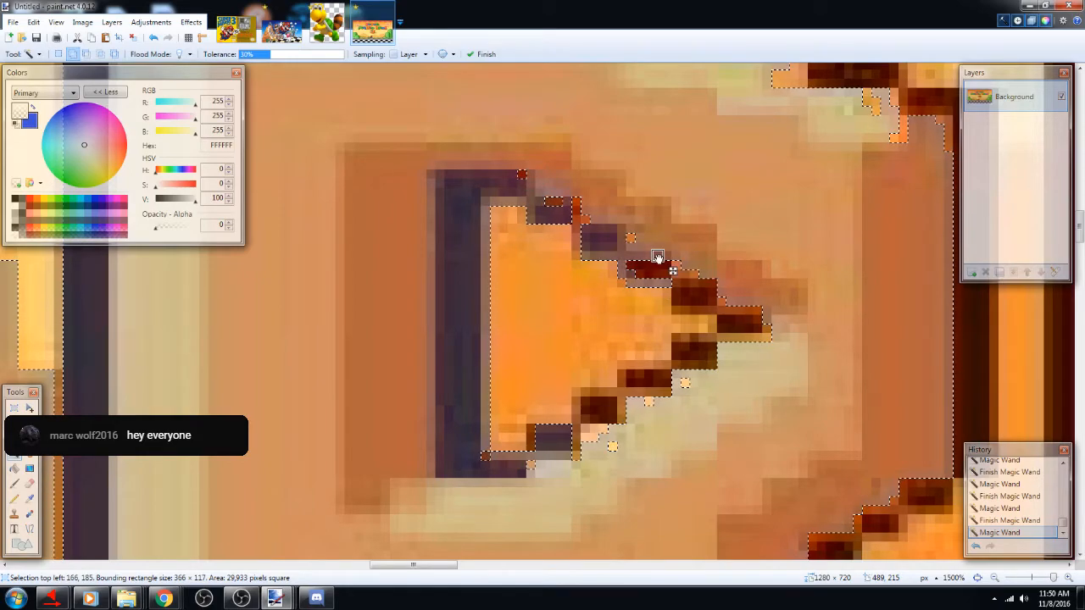
{"action": "left_click", "coordinate": [697, 298]}
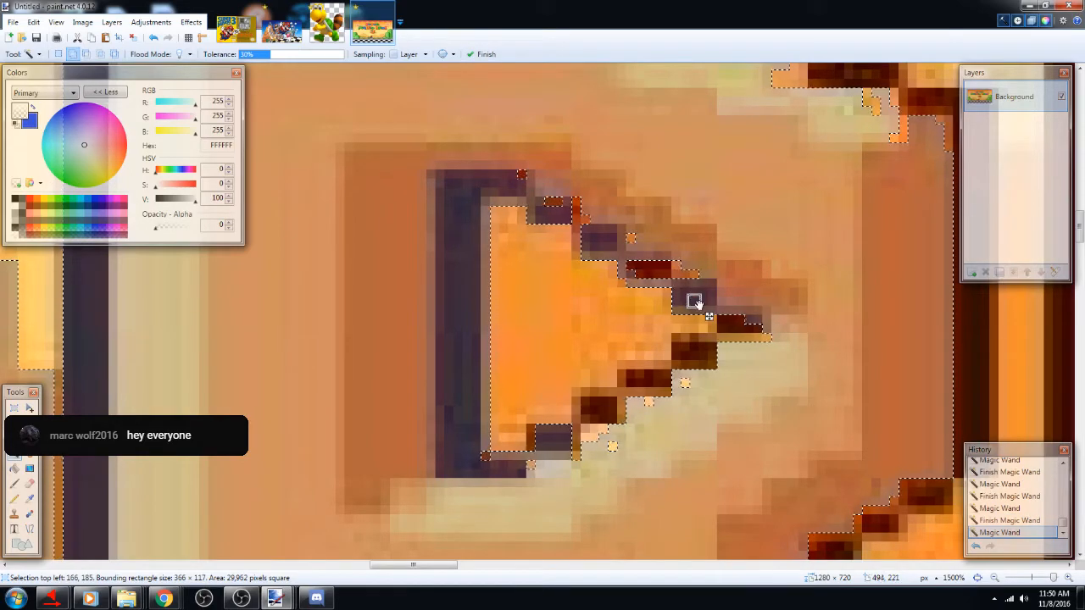
{"action": "left_click", "coordinate": [738, 324]}
{"action": "left_click", "coordinate": [695, 338]}
Add the dark outline along the lower diagonal of the R's triangular hole to the selection, undoing the pick of its orange interior
{"action": "left_click", "coordinate": [683, 362]}
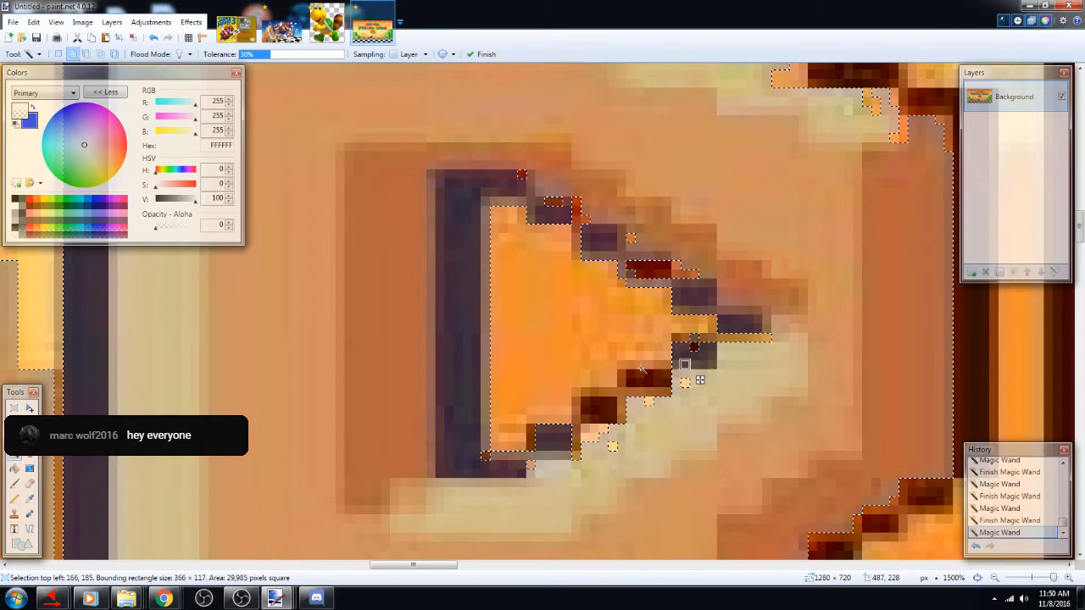
{"action": "left_click", "coordinate": [638, 379]}
{"action": "left_click", "coordinate": [602, 402]}
{"action": "left_click", "coordinate": [521, 436]}
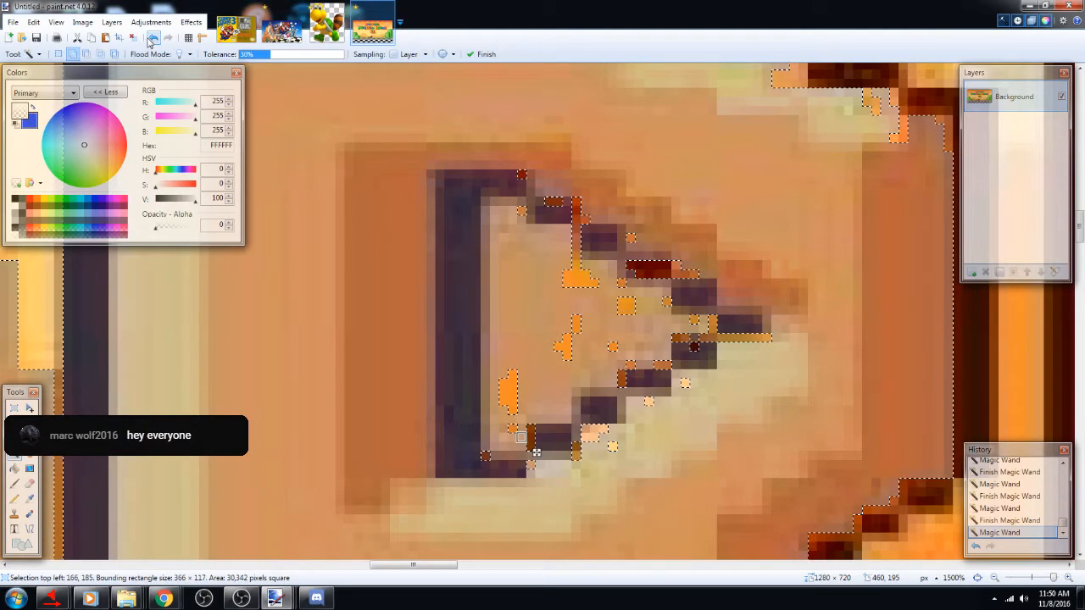
{"action": "left_click", "coordinate": [151, 38]}
{"action": "left_click", "coordinate": [531, 437]}
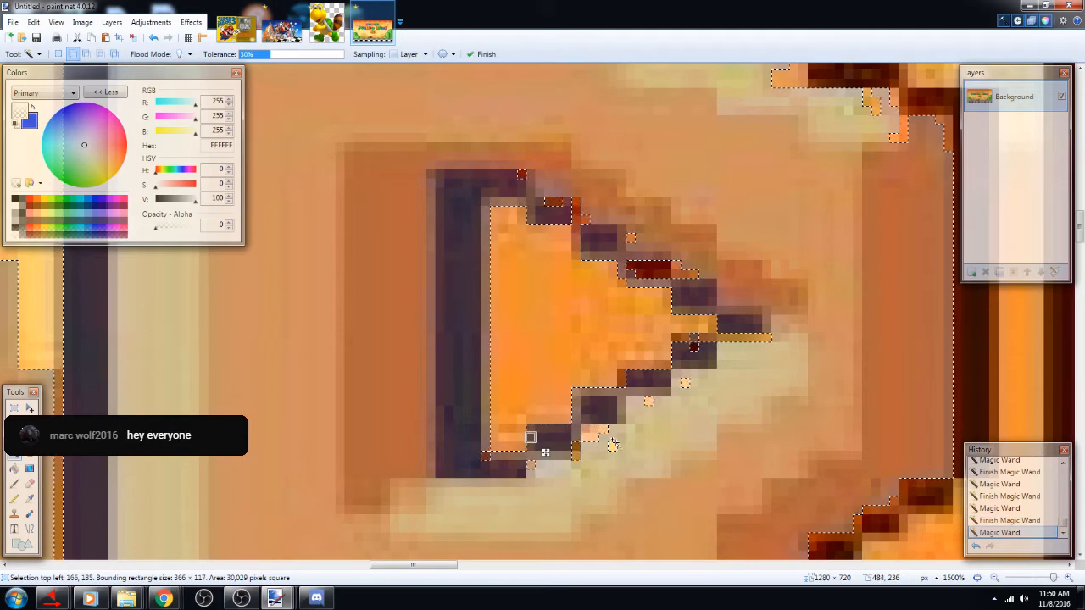
Add the orange shadow beneath the M and A to the selection, and undo the pick of the A's hole
{"action": "scroll", "coordinate": [545, 452], "scroll_direction": "down", "scroll_amount": 10}
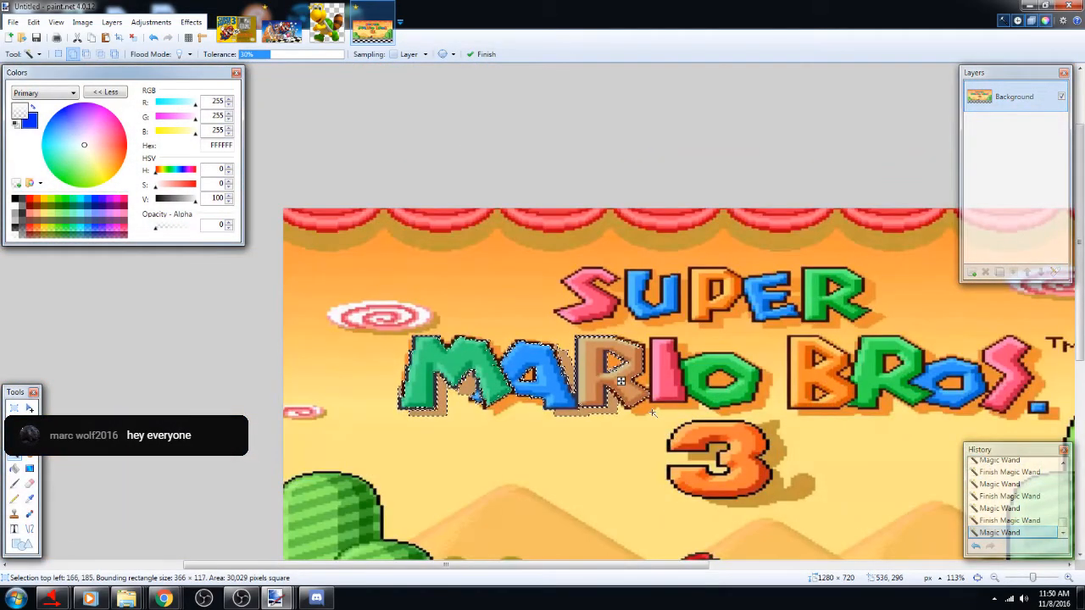
{"action": "scroll", "coordinate": [621, 382], "scroll_direction": "up", "scroll_amount": 2}
{"action": "scroll", "coordinate": [621, 302], "scroll_direction": "up", "scroll_amount": 2}
{"action": "scroll", "coordinate": [621, 302], "scroll_direction": "down", "scroll_amount": 2}
{"action": "left_click", "coordinate": [311, 387], "text": "ctrl"}
{"action": "scroll", "coordinate": [301, 387], "scroll_direction": "up", "scroll_amount": 2}
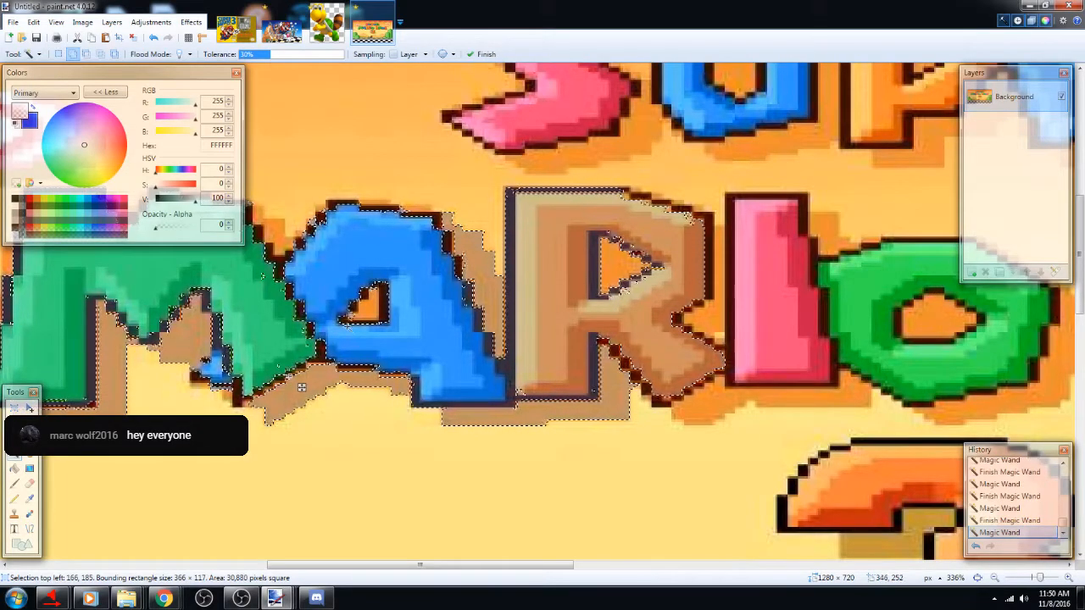
{"action": "left_click", "coordinate": [364, 307], "text": "ctrl"}
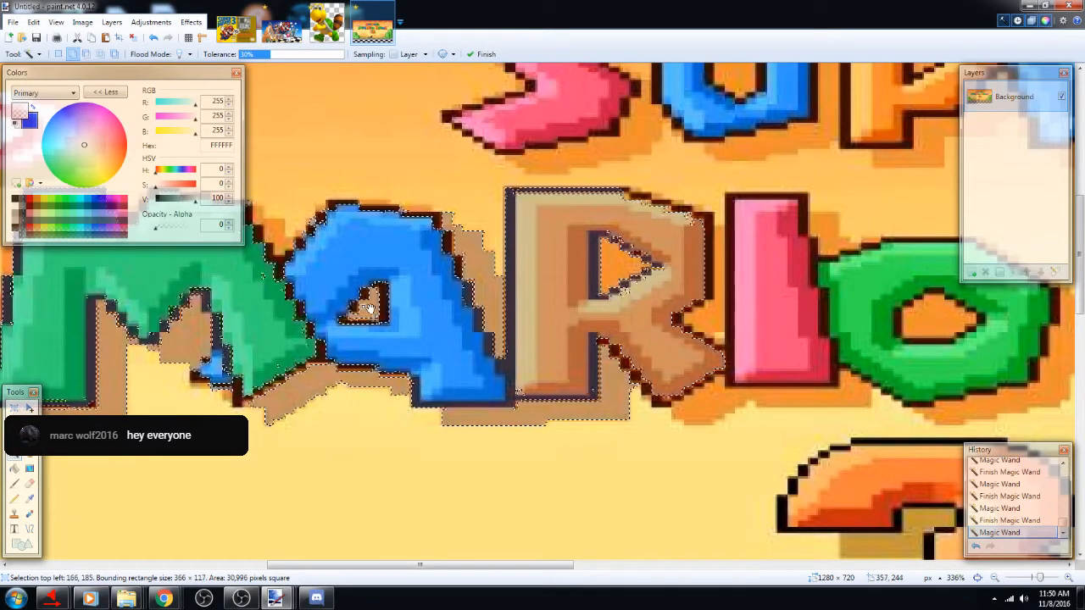
{"action": "left_click", "coordinate": [154, 37]}
Add the I's pink and red faces and its dark outline to the selection
{"action": "scroll", "coordinate": [467, 345], "scroll_direction": "down", "scroll_amount": 5}
{"action": "scroll", "coordinate": [755, 416], "scroll_direction": "up", "scroll_amount": 3}
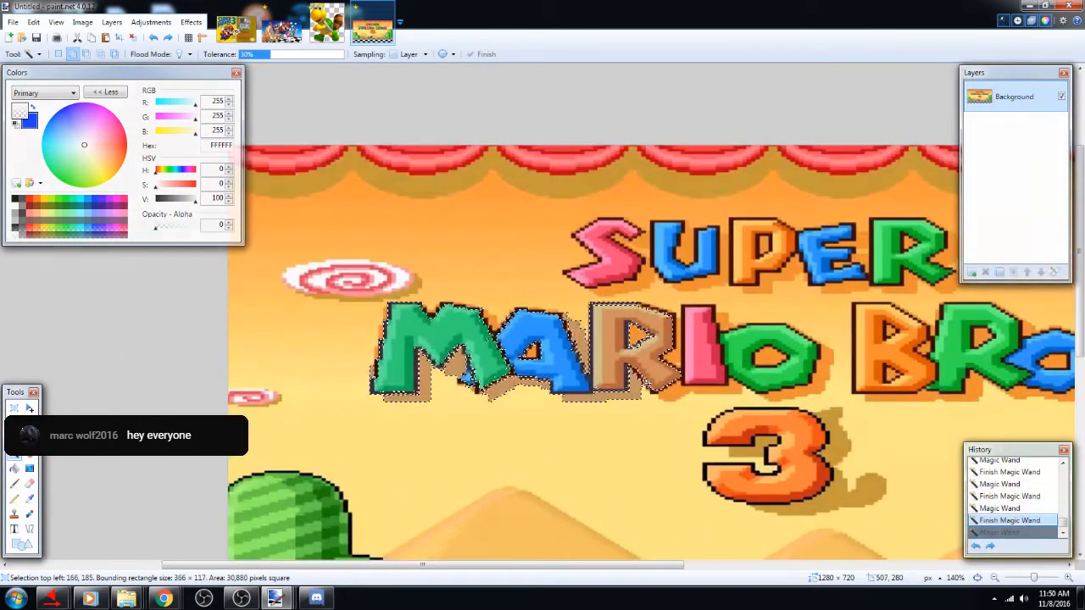
{"action": "scroll", "coordinate": [657, 376], "scroll_direction": "up", "scroll_amount": 2}
{"action": "left_click", "coordinate": [725, 351], "text": "ctrl"}
{"action": "left_click", "coordinate": [725, 349], "text": "ctrl"}
{"action": "scroll", "coordinate": [679, 280], "scroll_direction": "up", "scroll_amount": 3}
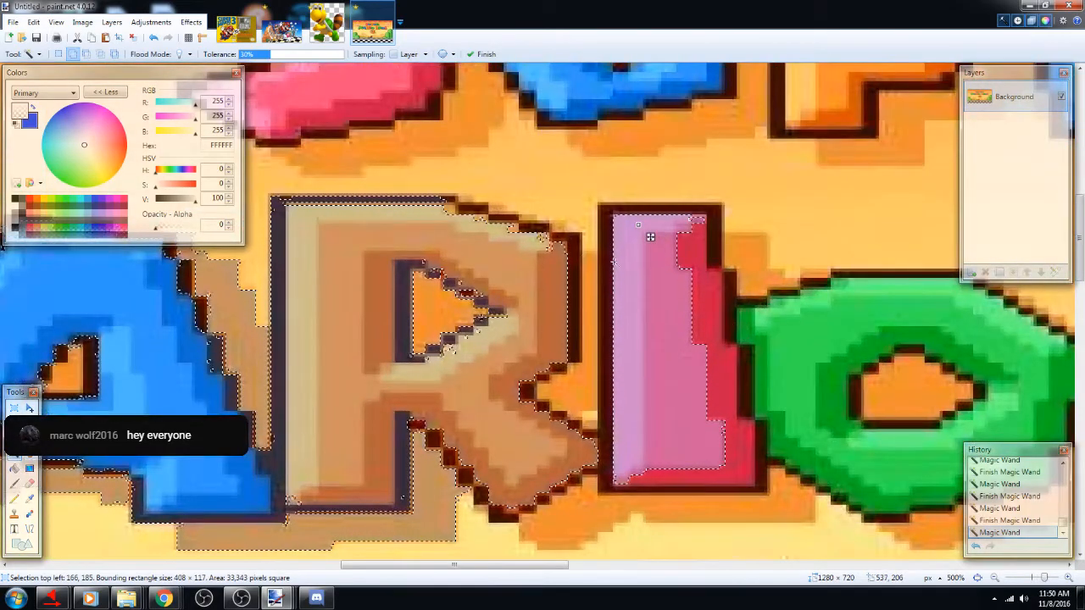
{"action": "left_click", "coordinate": [704, 314], "text": "ctrl"}
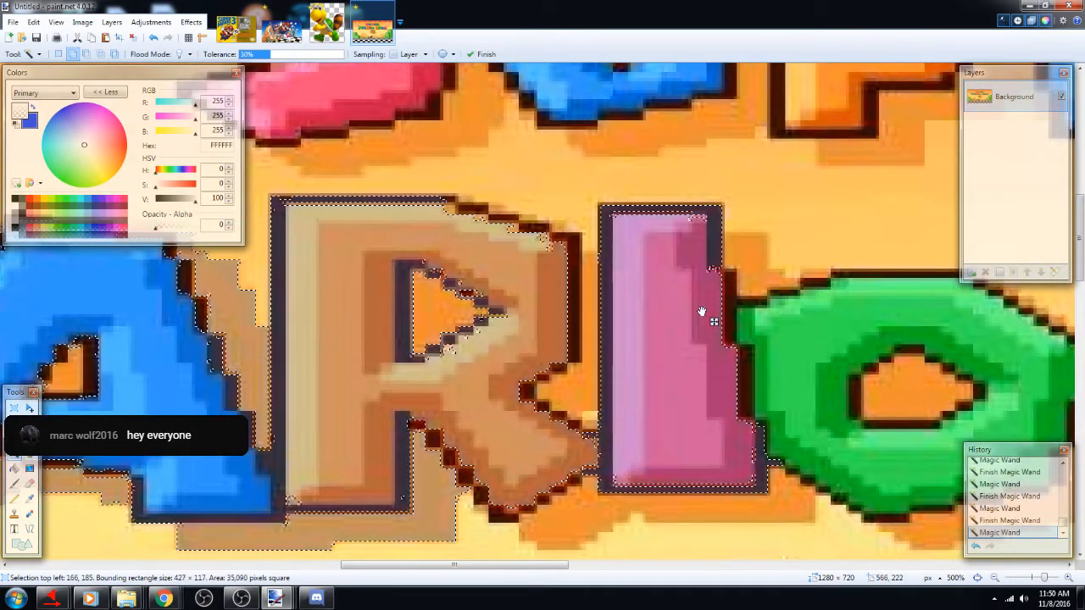
Add the outline between the I and O and the O's green faces to the selection
{"action": "left_click", "coordinate": [752, 331], "text": "ctrl"}
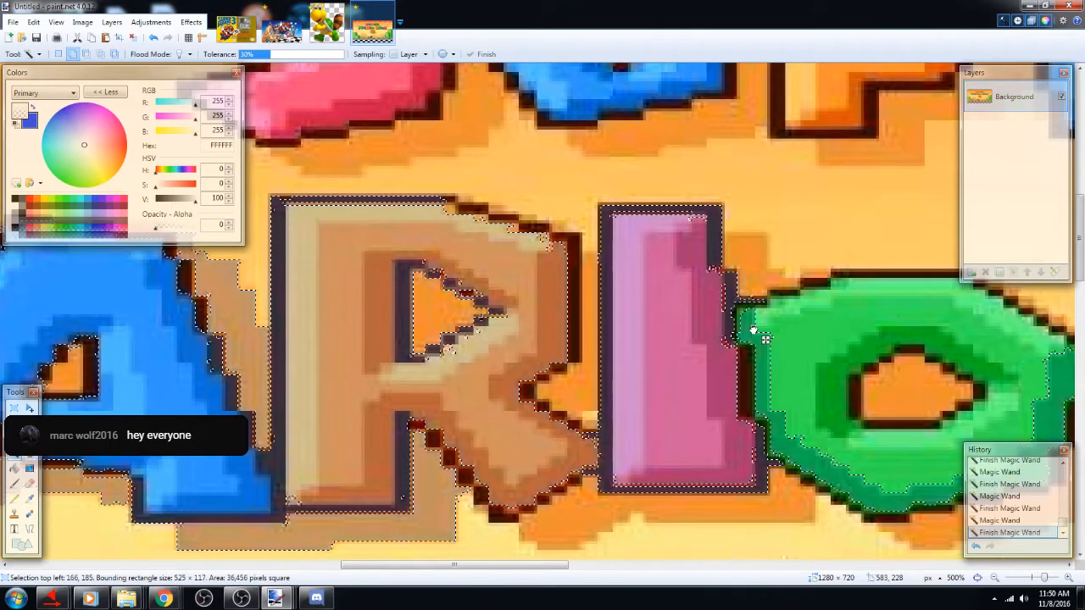
{"action": "left_click", "coordinate": [787, 384], "text": "ctrl"}
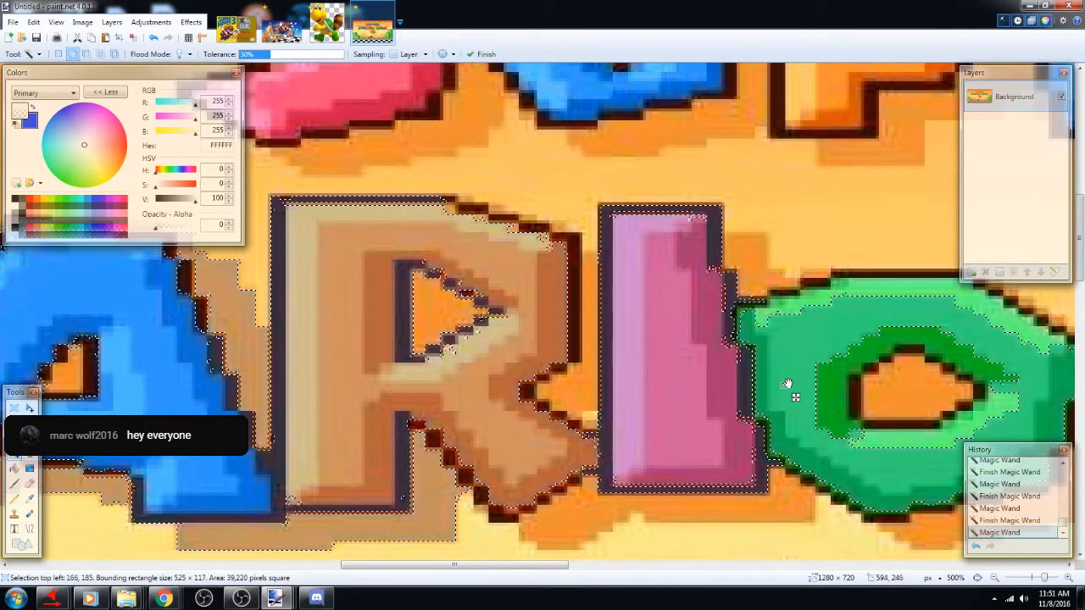
{"action": "scroll", "coordinate": [786, 384], "scroll_direction": "down", "scroll_amount": 6}
{"action": "left_click_drag", "start_coordinate": [588, 565], "coordinate": [705, 568]}
{"action": "scroll", "coordinate": [669, 513], "scroll_direction": "down", "scroll_amount": 1}
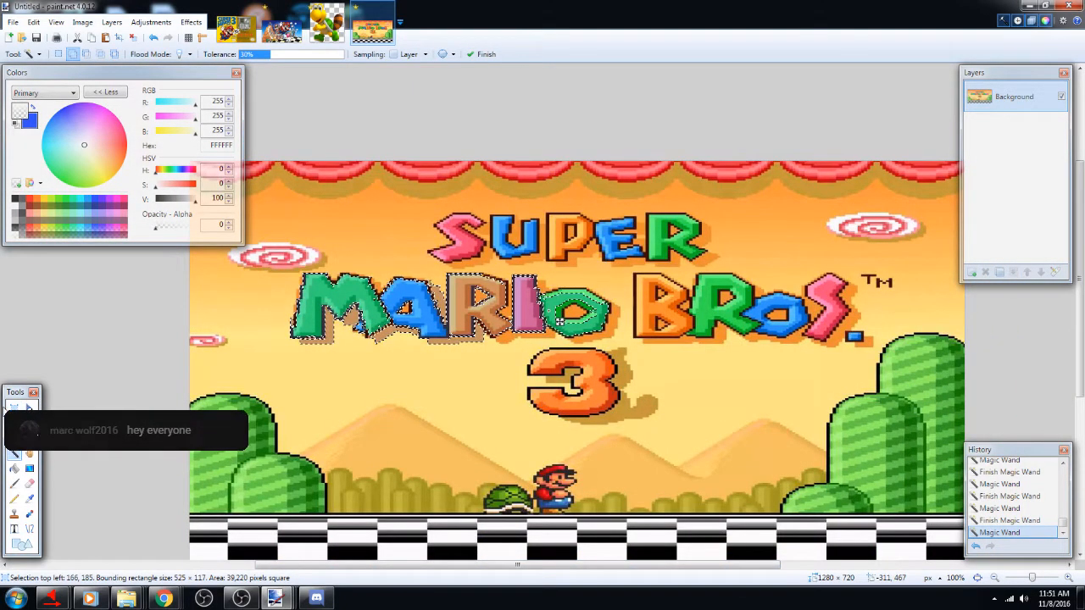
Activate Rectangle Select, switch to the Green_Tail_Koppa.png image and clear its selection
{"action": "left_click", "coordinate": [14, 408]}
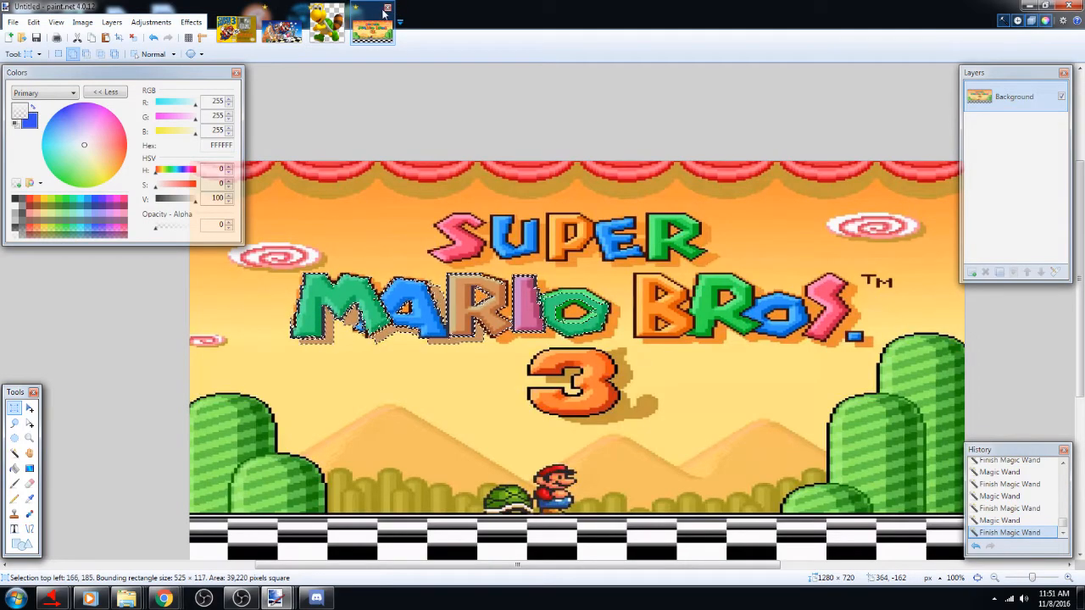
{"action": "left_click", "coordinate": [281, 30]}
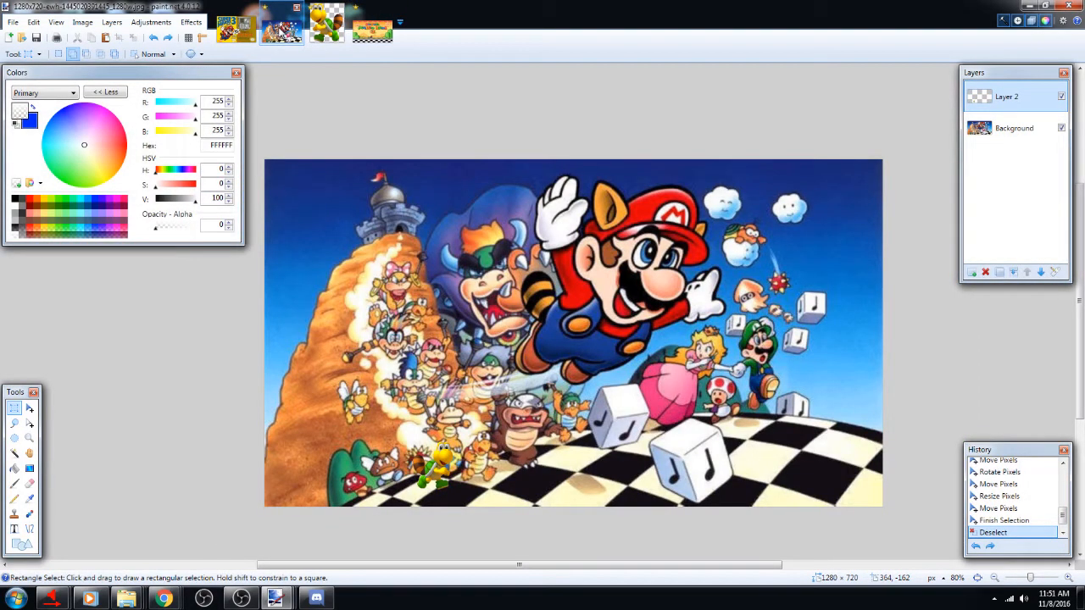
{"action": "left_click", "coordinate": [373, 27]}
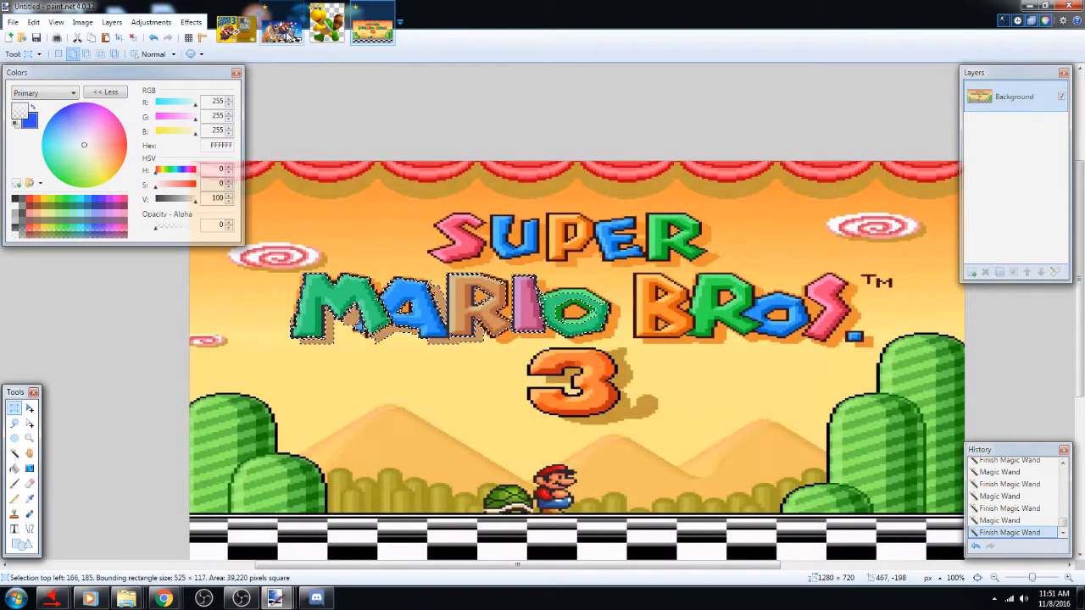
{"action": "left_click", "coordinate": [284, 32]}
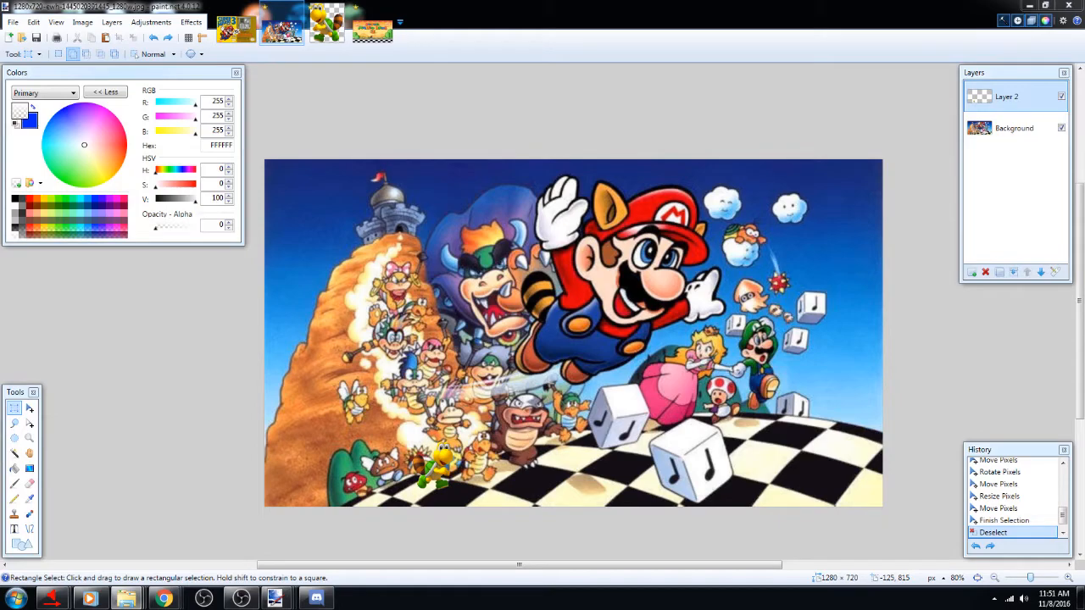
{"action": "left_click", "coordinate": [327, 23]}
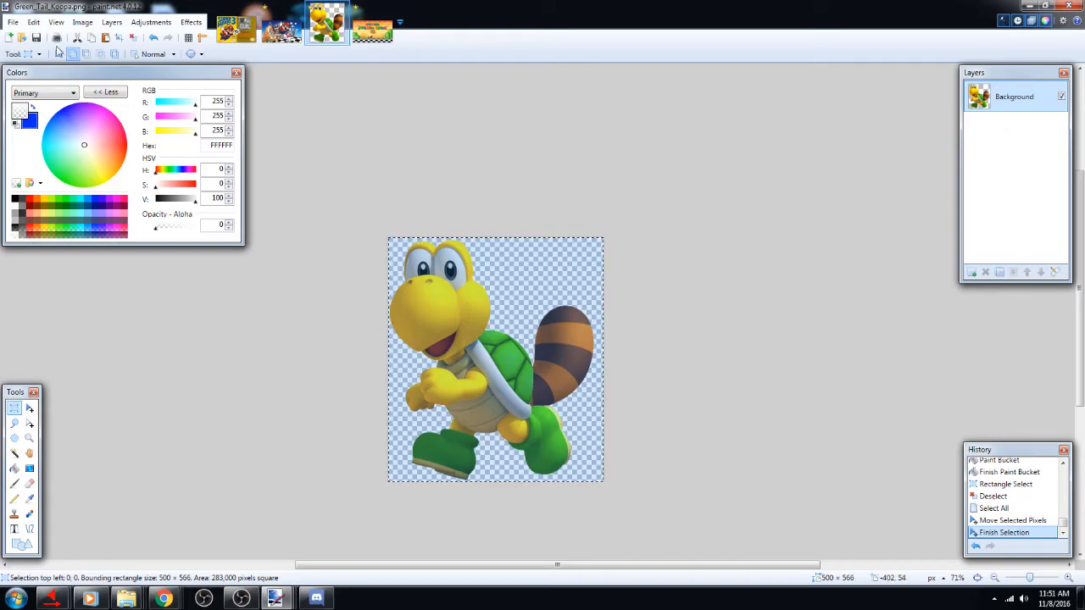
{"action": "left_click", "coordinate": [667, 238]}
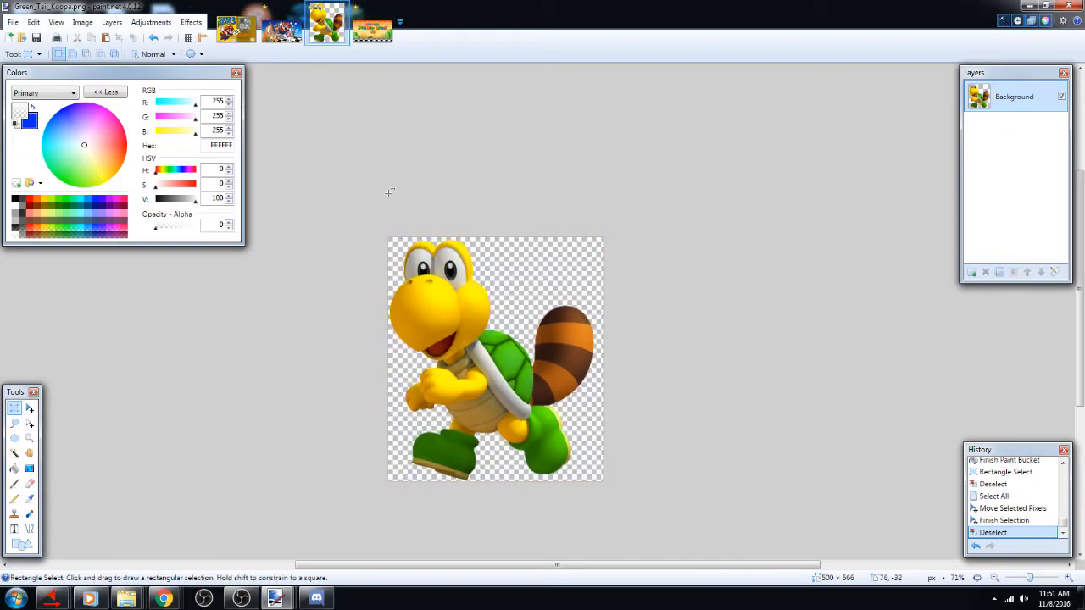
{"action": "scroll", "coordinate": [391, 356], "scroll_direction": "up", "scroll_amount": 5}
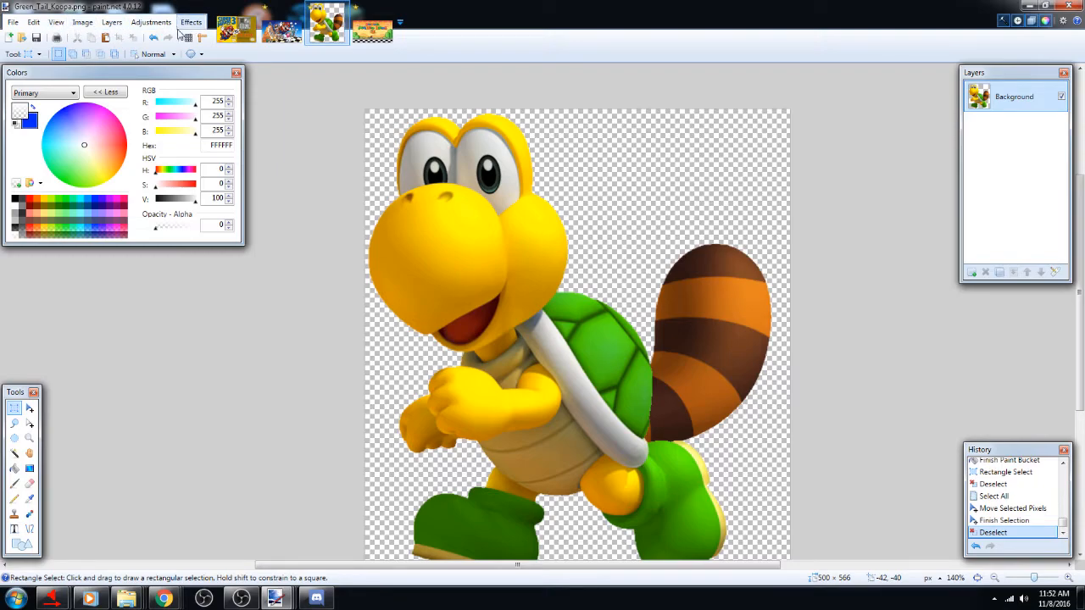
Try the Black and White adjustment on the turtle image, and revert it
{"action": "left_click", "coordinate": [153, 22]}
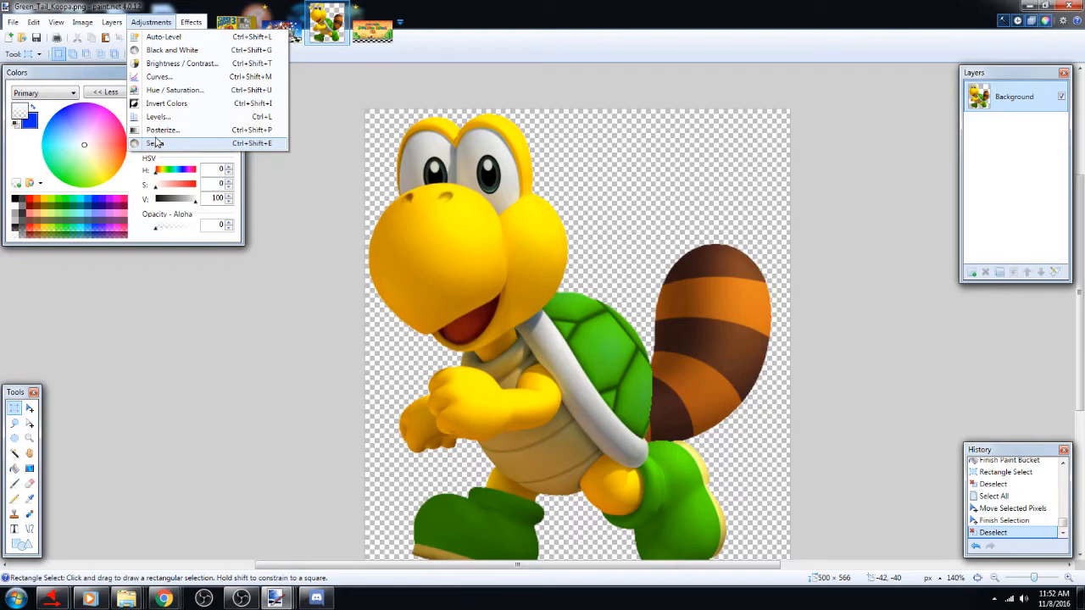
{"action": "left_click", "coordinate": [141, 23]}
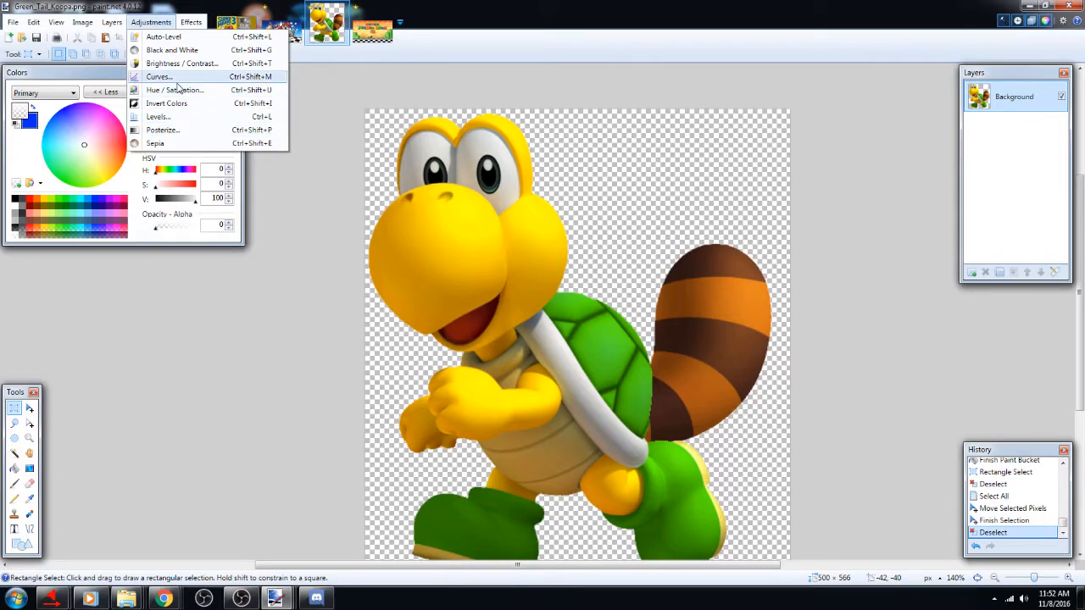
{"action": "mouse_move", "coordinate": [185, 15]}
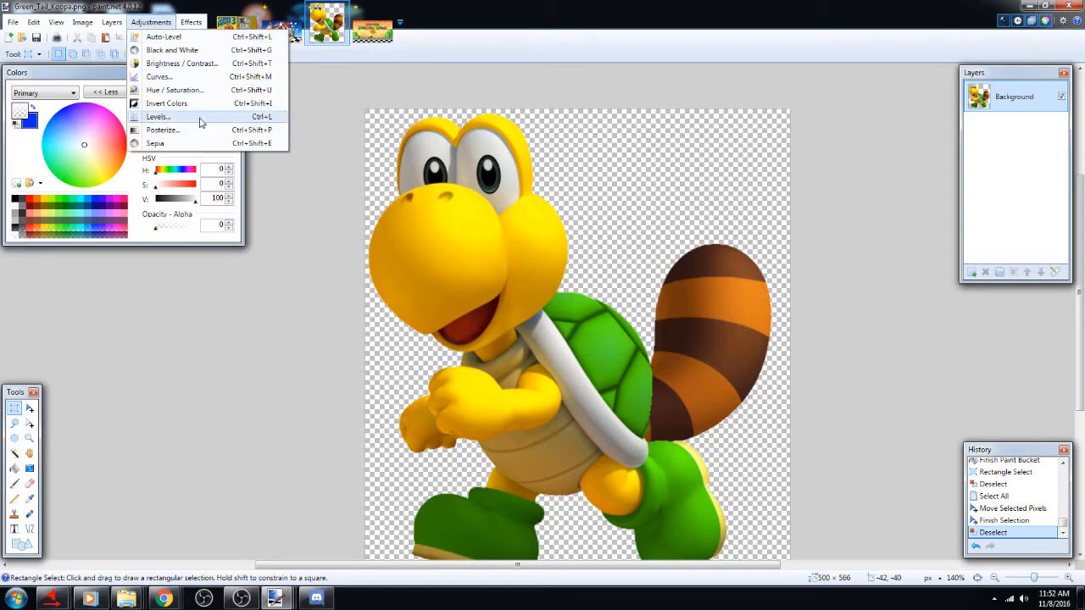
{"action": "left_click", "coordinate": [173, 51]}
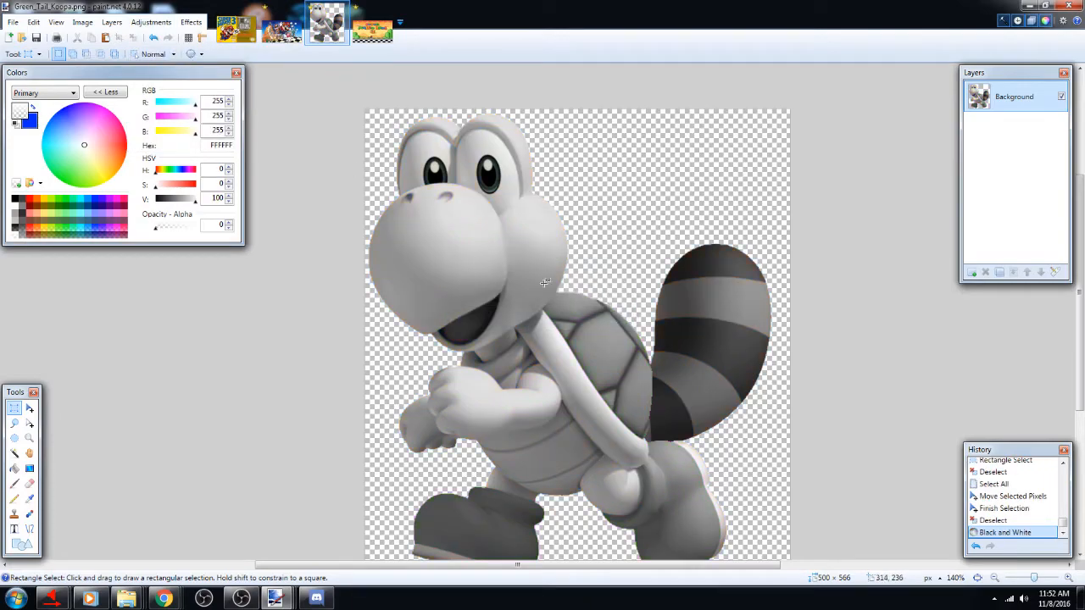
{"action": "scroll", "coordinate": [805, 450], "scroll_direction": "down", "scroll_amount": 3}
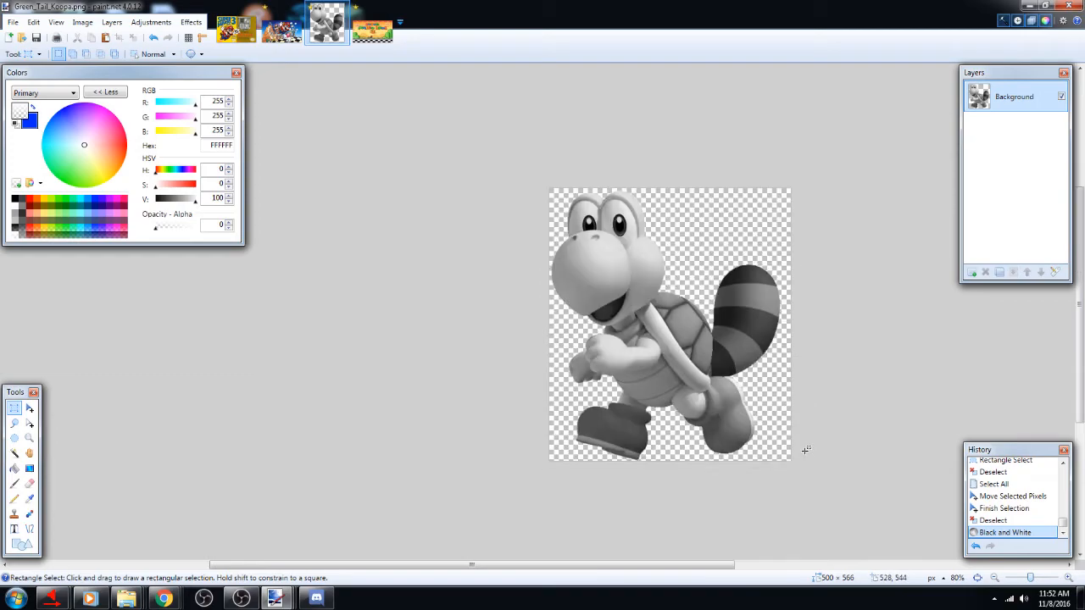
{"action": "scroll", "coordinate": [806, 449], "scroll_direction": "up", "scroll_amount": 2}
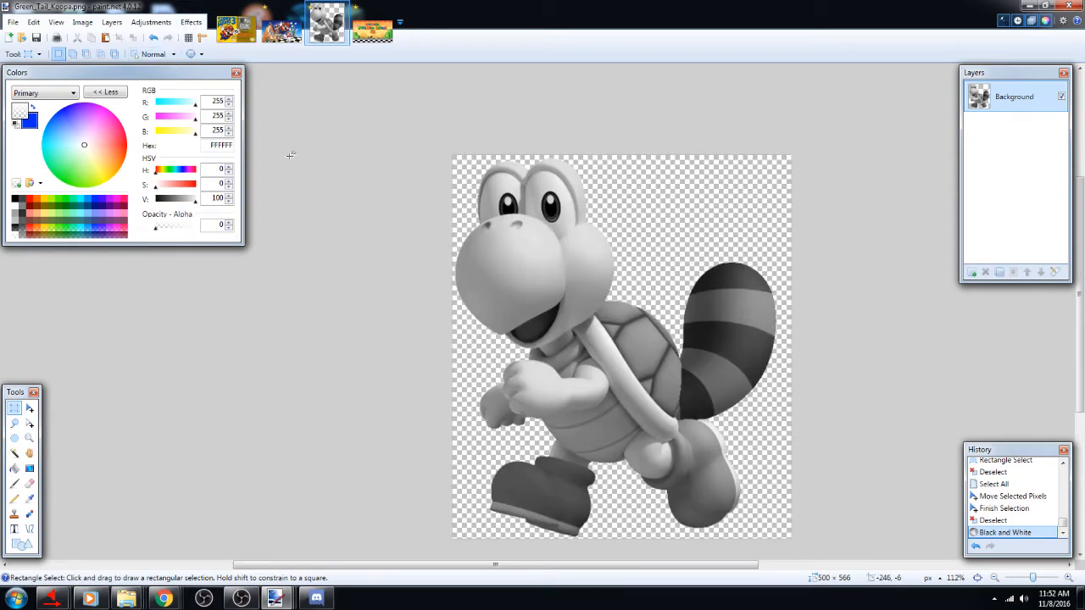
{"action": "left_click", "coordinate": [992, 521]}
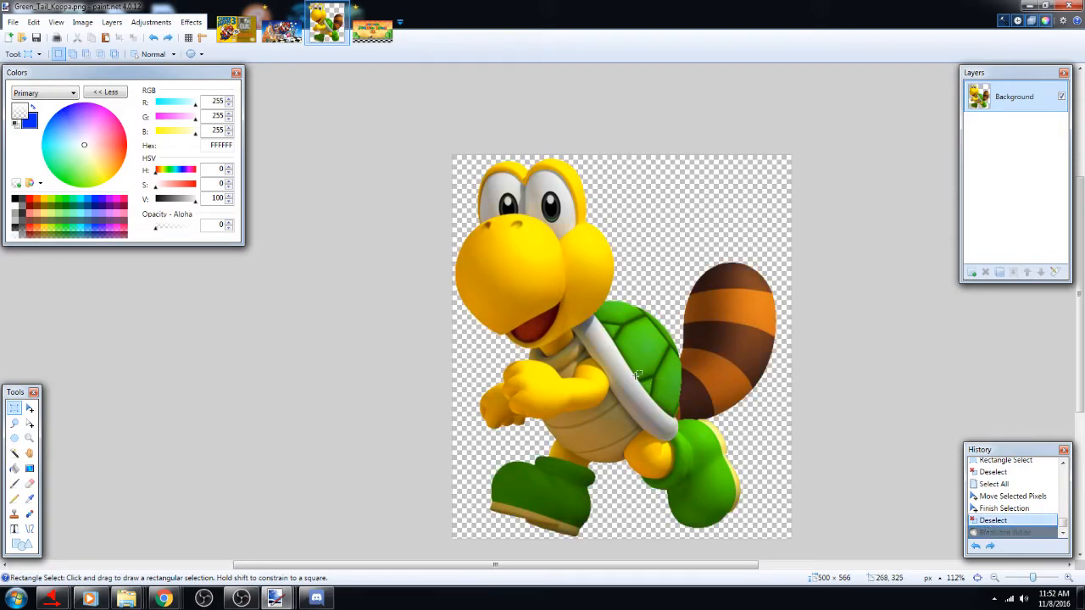
Try the Auto-Level adjustment on the turtle image, and undo it
{"action": "left_click", "coordinate": [191, 22]}
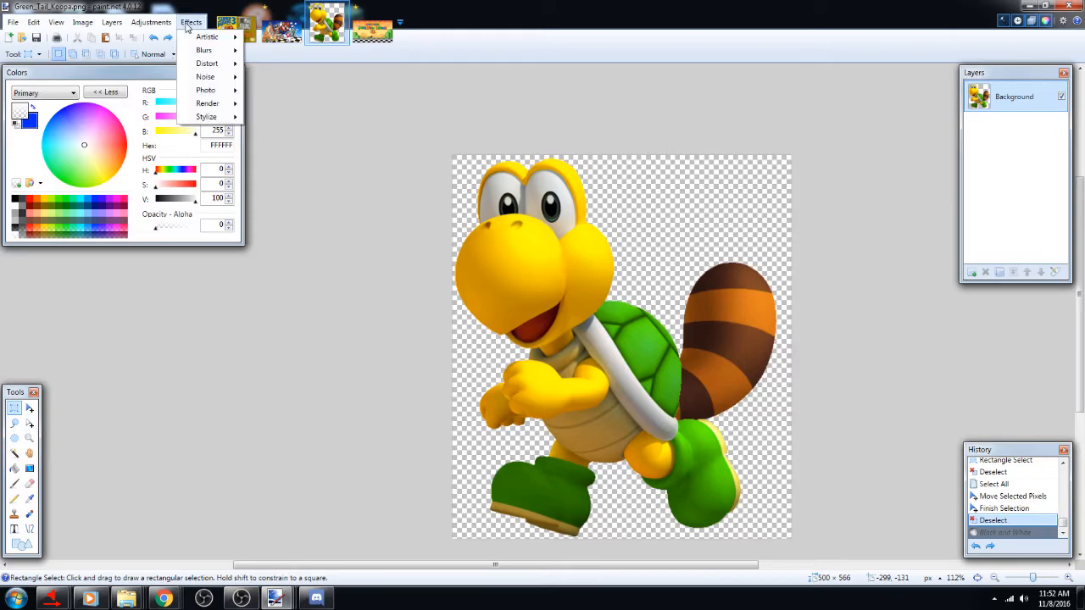
{"action": "mouse_move", "coordinate": [151, 22]}
{"action": "left_click", "coordinate": [175, 39]}
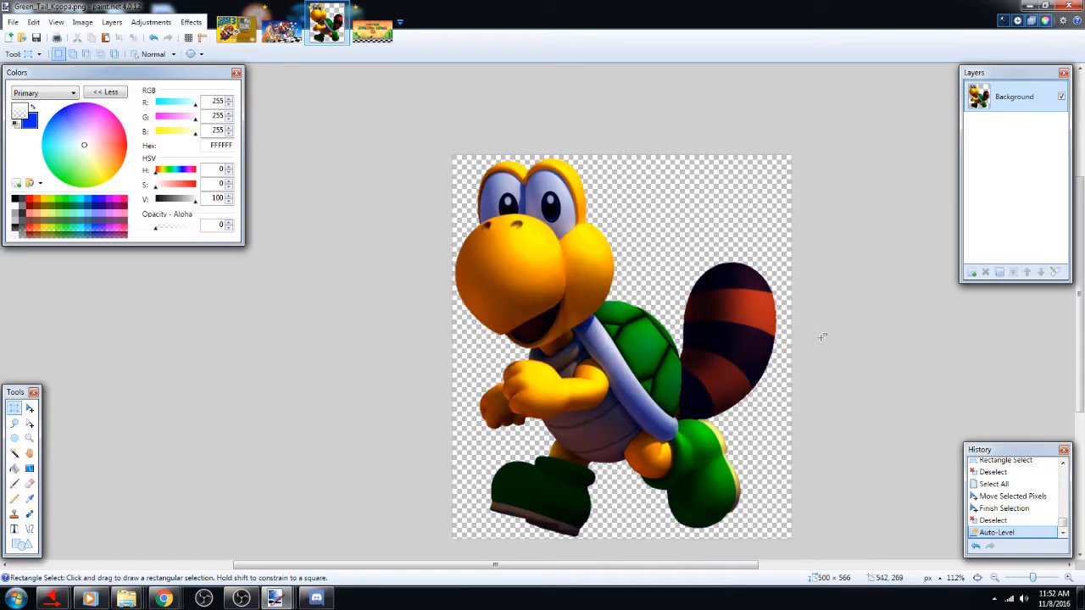
{"action": "scroll", "coordinate": [844, 351], "scroll_direction": "down", "scroll_amount": 1}
{"action": "scroll", "coordinate": [845, 351], "scroll_direction": "up", "scroll_amount": 1}
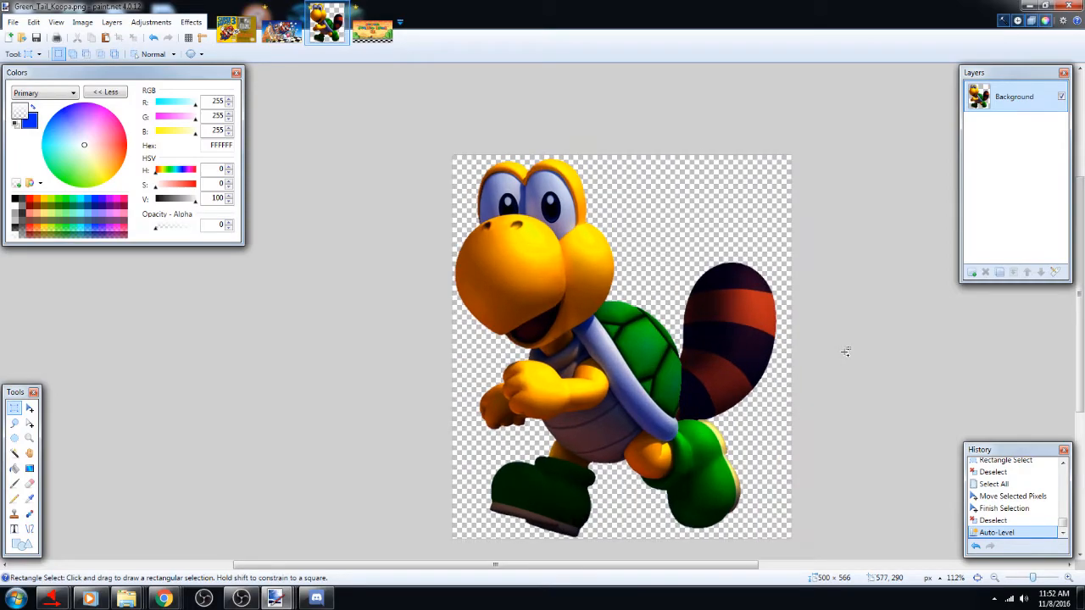
{"action": "left_click", "coordinate": [154, 39]}
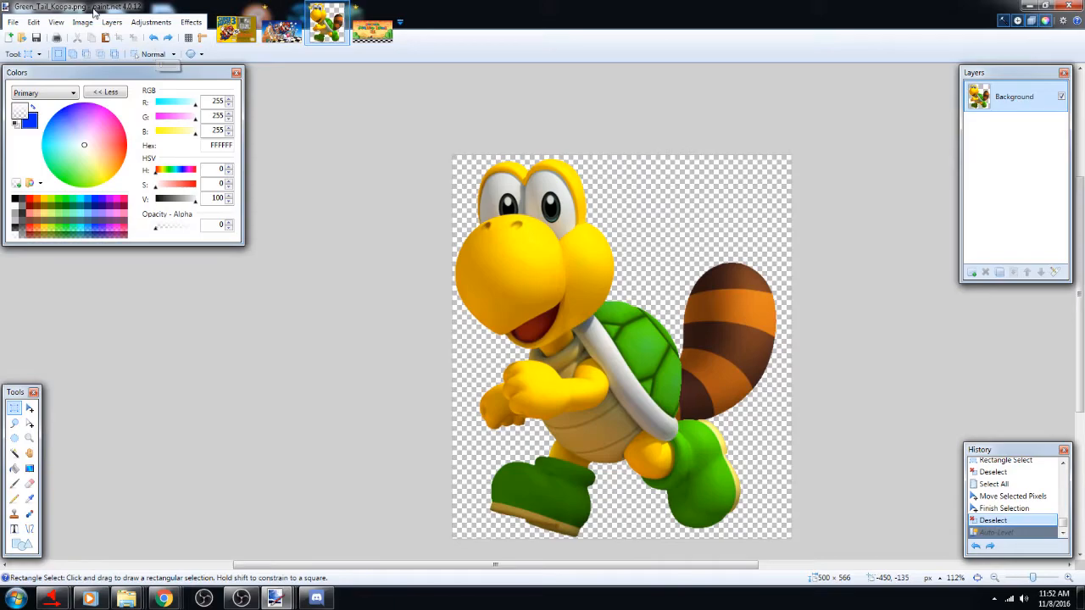
Try a Brightness / Contrast adjustment on the turtle image with brightness -70 and contrast -100, and cancel it
{"action": "left_click", "coordinate": [151, 22]}
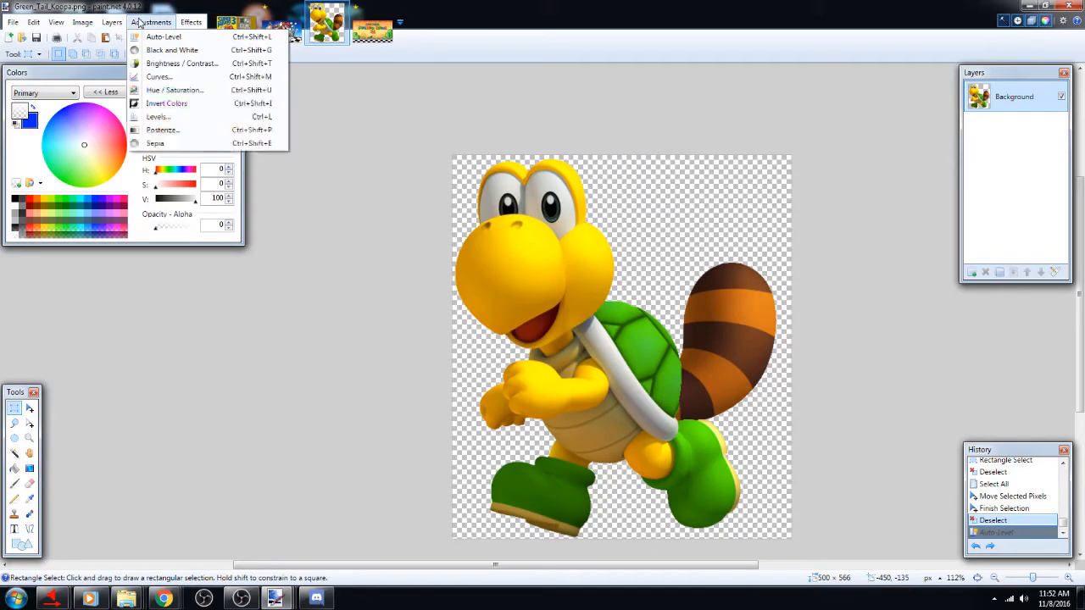
{"action": "left_click", "coordinate": [182, 64]}
{"action": "left_click_drag", "start_coordinate": [513, 254], "coordinate": [129, 339]}
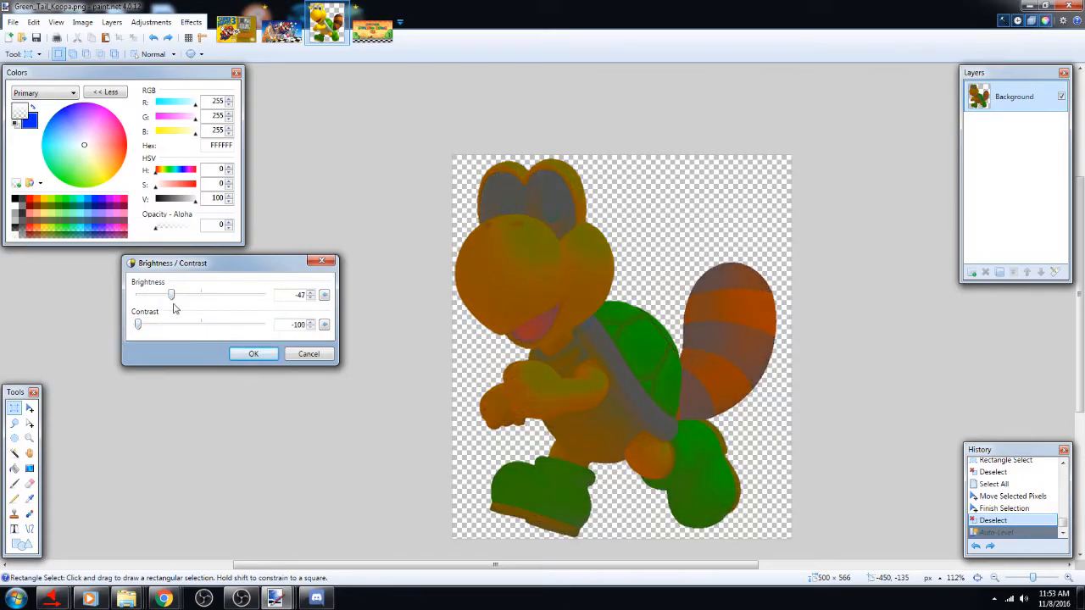
{"action": "mouse_move", "coordinate": [167, 302]}
{"action": "left_mouse_down"}
{"action": "mouse_move", "coordinate": [267, 294]}
{"action": "mouse_move", "coordinate": [158, 316]}
{"action": "left_mouse_up"}
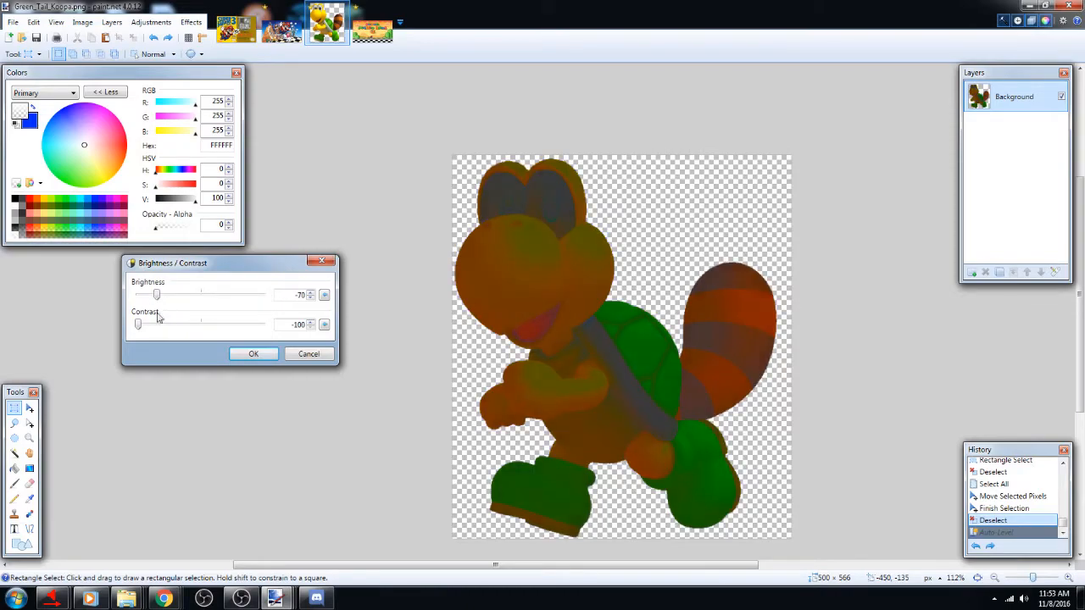
{"action": "left_click", "coordinate": [309, 354]}
Try the Sepia adjustment on the turtle image, and undo it
{"action": "left_click", "coordinate": [161, 24]}
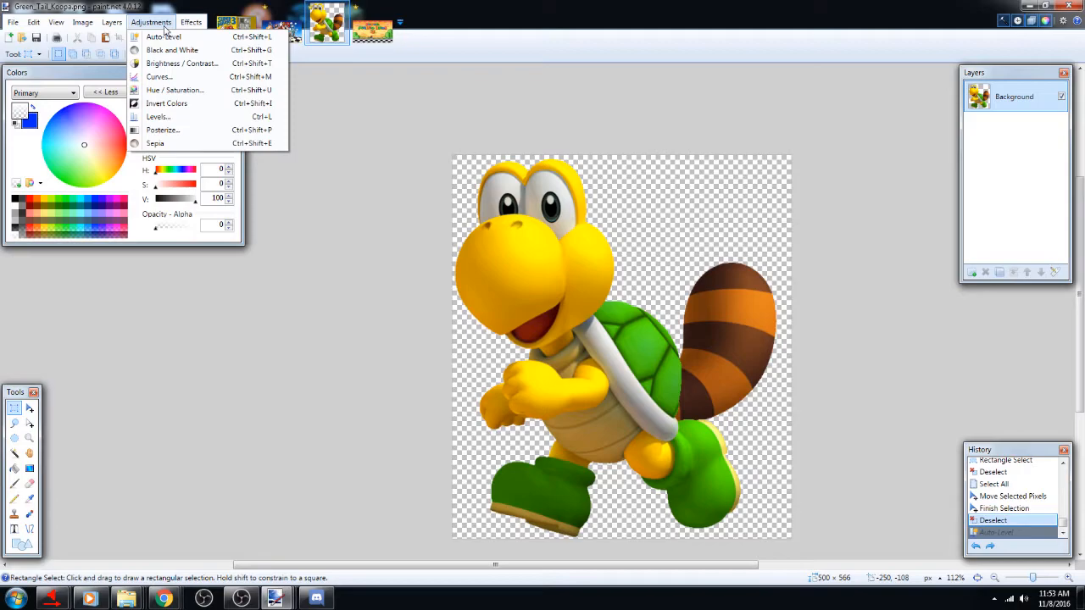
{"action": "left_click", "coordinate": [183, 144]}
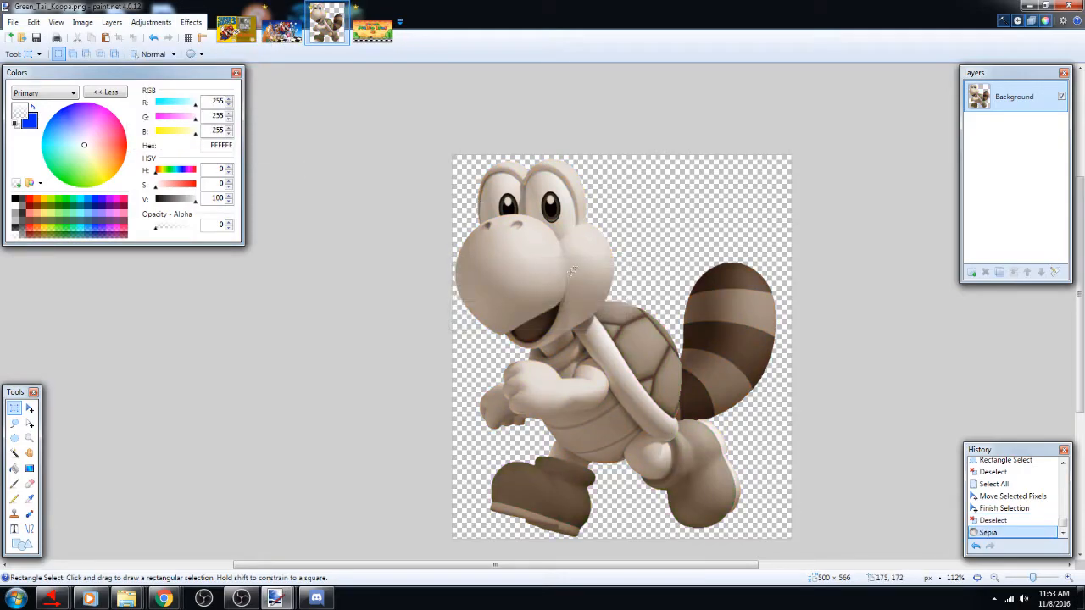
{"action": "left_click", "coordinate": [155, 39]}
Preview the Ink Sketch effect on the turtle with ink outline 38 and coloring 100, and cancel it
{"action": "left_click", "coordinate": [192, 22]}
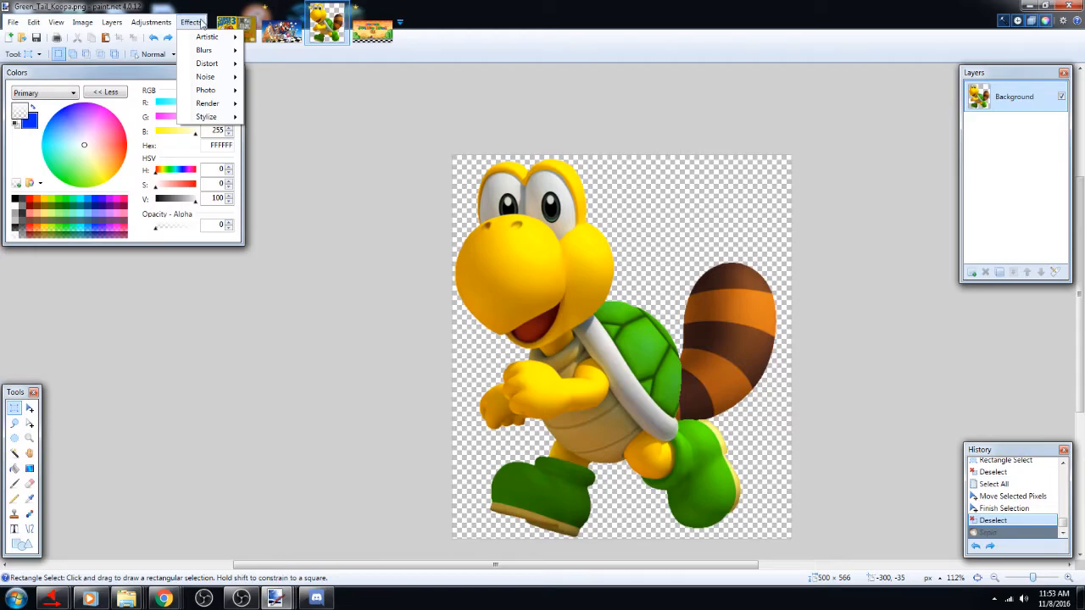
{"action": "mouse_move", "coordinate": [210, 42]}
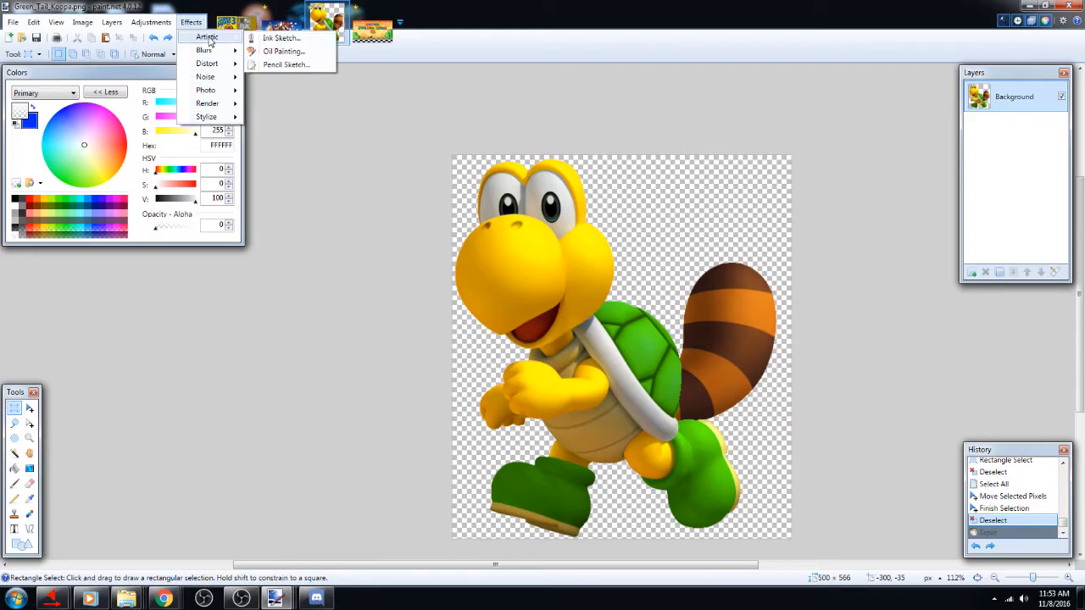
{"action": "left_click", "coordinate": [309, 42]}
{"action": "mouse_move", "coordinate": [525, 246]}
{"action": "left_mouse_down"}
{"action": "mouse_move", "coordinate": [204, 267]}
{"action": "mouse_move", "coordinate": [231, 274]}
{"action": "left_mouse_up"}
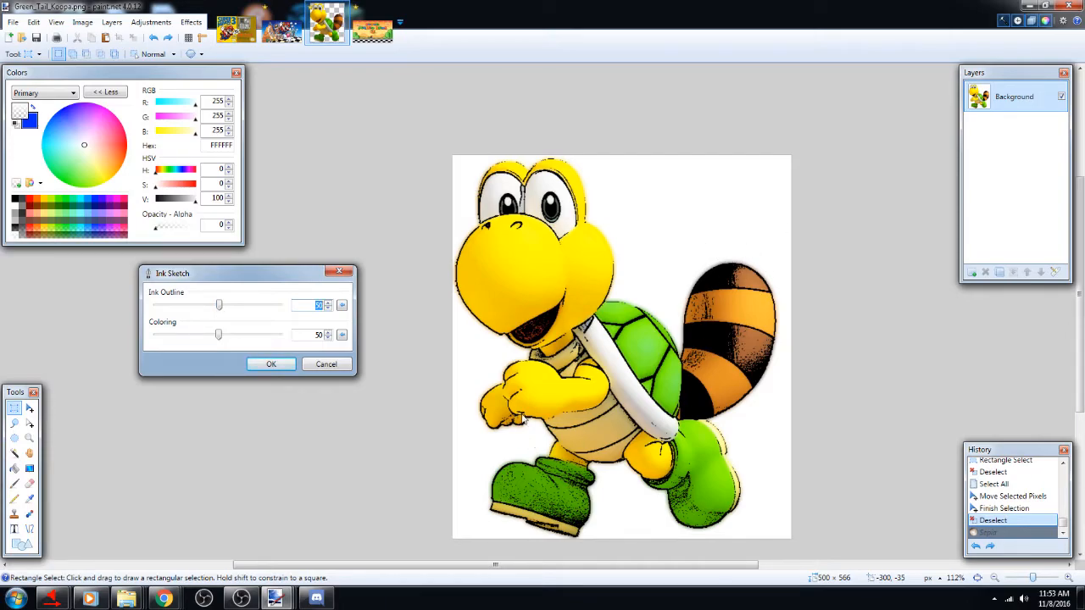
{"action": "mouse_move", "coordinate": [219, 305]}
{"action": "left_mouse_down"}
{"action": "mouse_move", "coordinate": [285, 311]}
{"action": "mouse_move", "coordinate": [154, 311]}
{"action": "mouse_move", "coordinate": [220, 308]}
{"action": "left_mouse_up"}
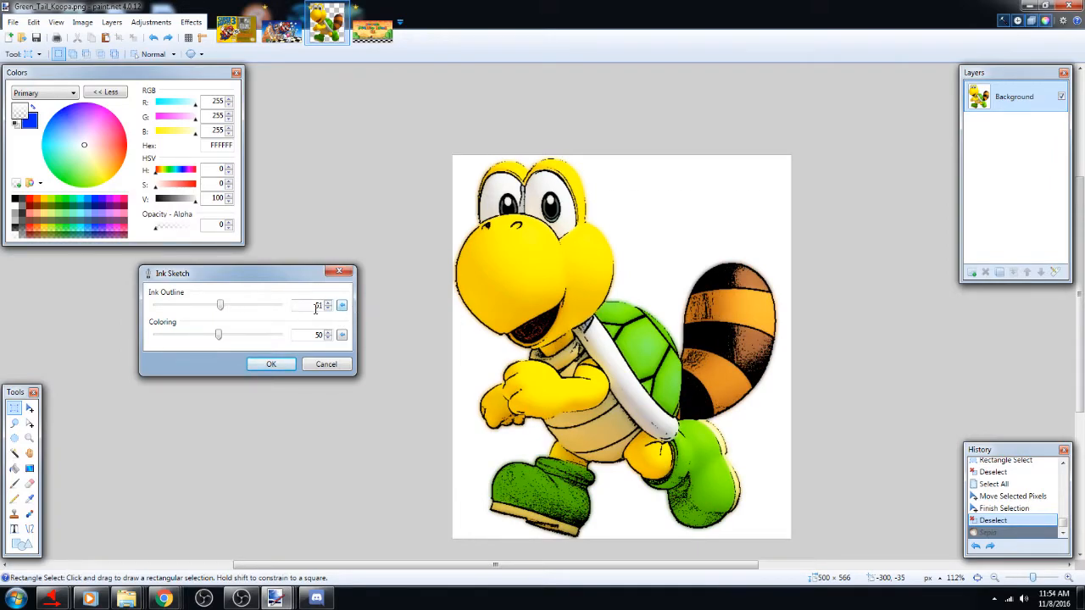
{"action": "left_click", "coordinate": [342, 306]}
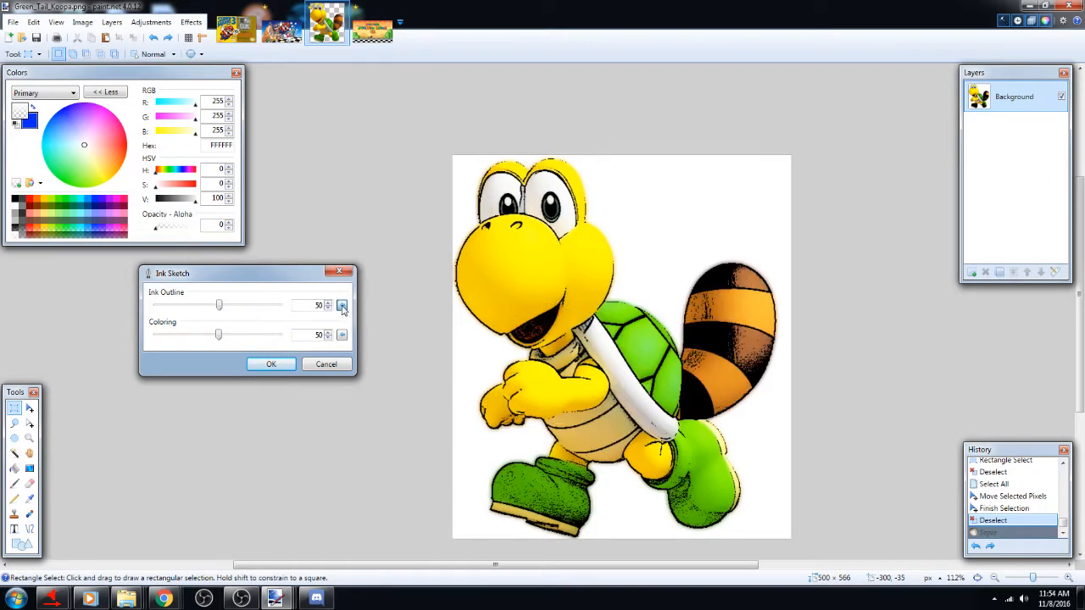
{"action": "mouse_move", "coordinate": [223, 339]}
{"action": "left_mouse_down"}
{"action": "mouse_move", "coordinate": [147, 339]}
{"action": "mouse_move", "coordinate": [286, 333]}
{"action": "left_mouse_up"}
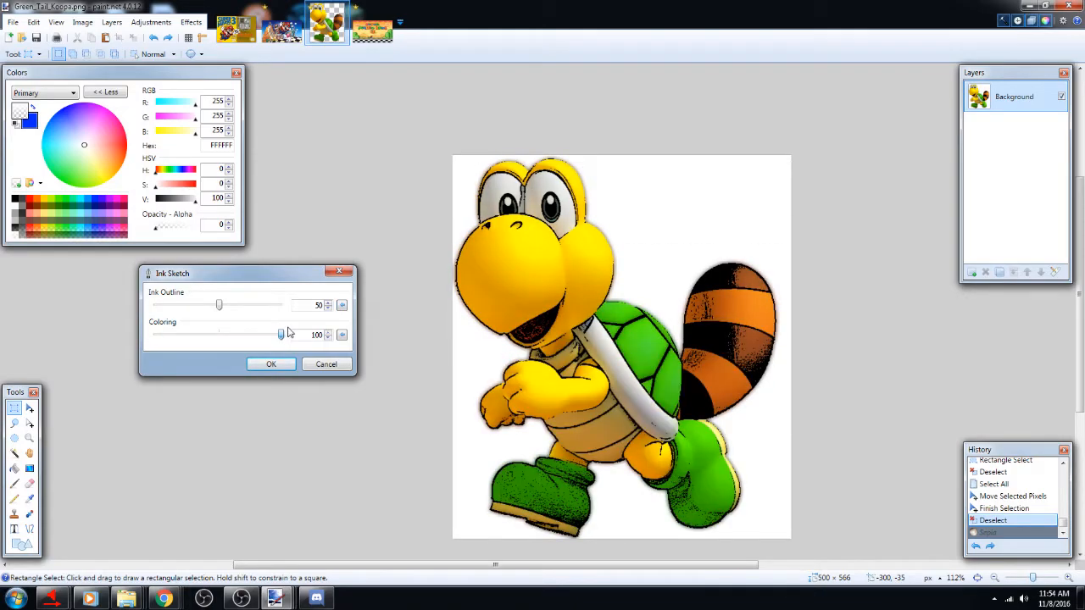
{"action": "mouse_move", "coordinate": [222, 315]}
{"action": "left_mouse_down"}
{"action": "mouse_move", "coordinate": [243, 314]}
{"action": "mouse_move", "coordinate": [202, 314]}
{"action": "left_mouse_up"}
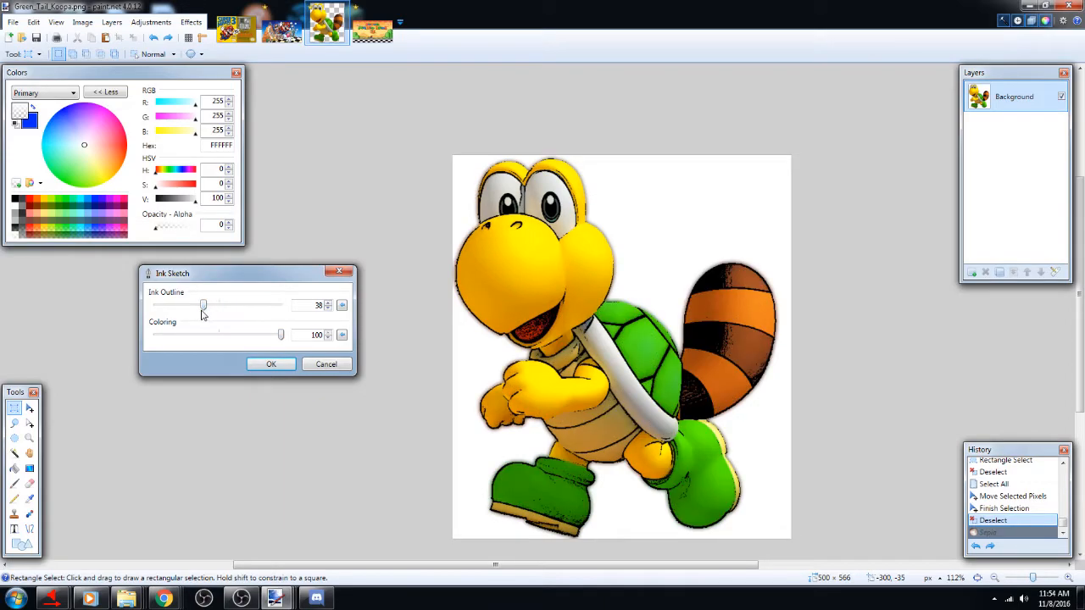
{"action": "left_click", "coordinate": [326, 364]}
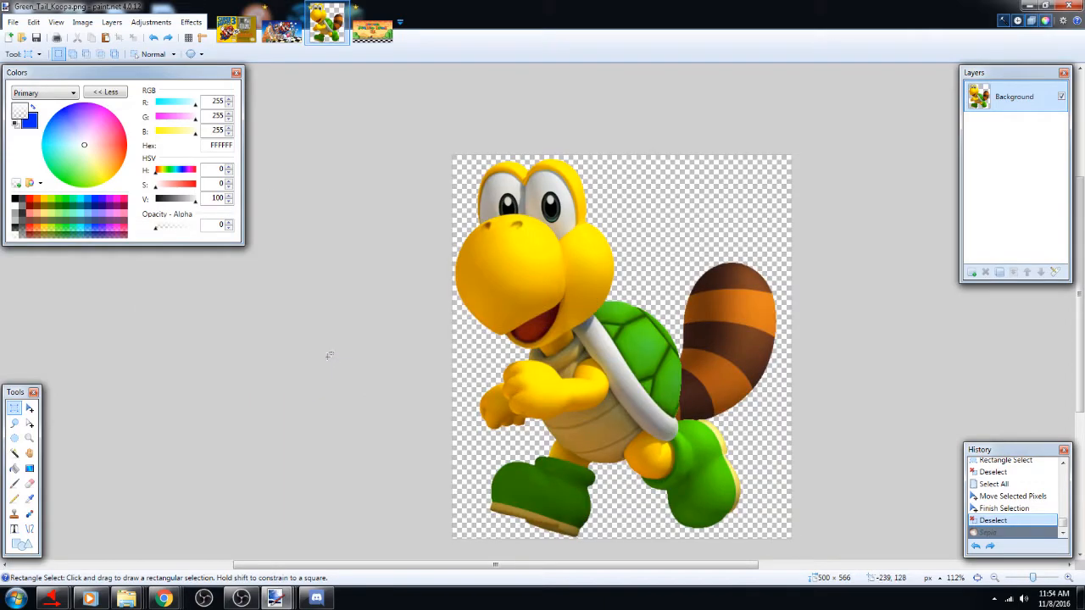
Preview the Oil Painting effect on the turtle with brush sizes 8 and 1 and coarseness 3, and cancel it
{"action": "left_click", "coordinate": [192, 23]}
{"action": "mouse_move", "coordinate": [210, 37]}
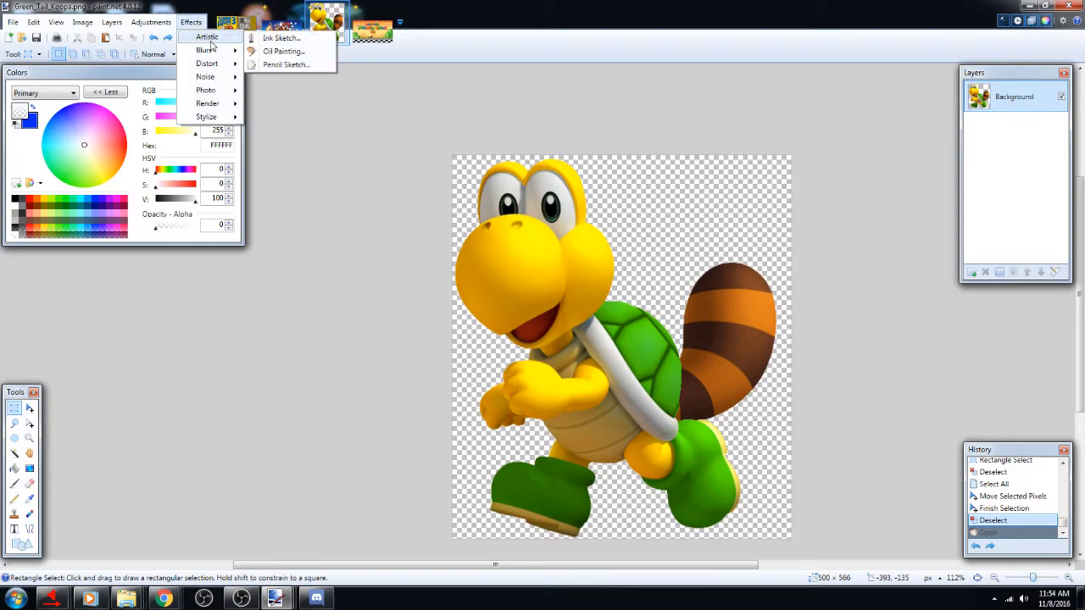
{"action": "left_click", "coordinate": [311, 53]}
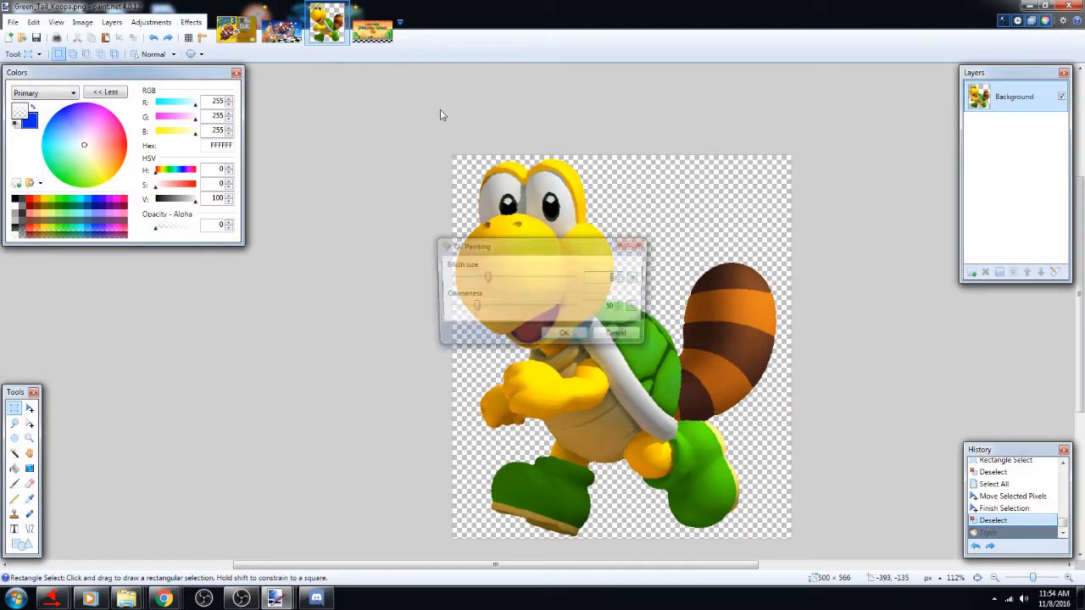
{"action": "mouse_move", "coordinate": [573, 247]}
{"action": "left_mouse_down"}
{"action": "mouse_move", "coordinate": [363, 247]}
{"action": "mouse_move", "coordinate": [243, 303]}
{"action": "left_mouse_up"}
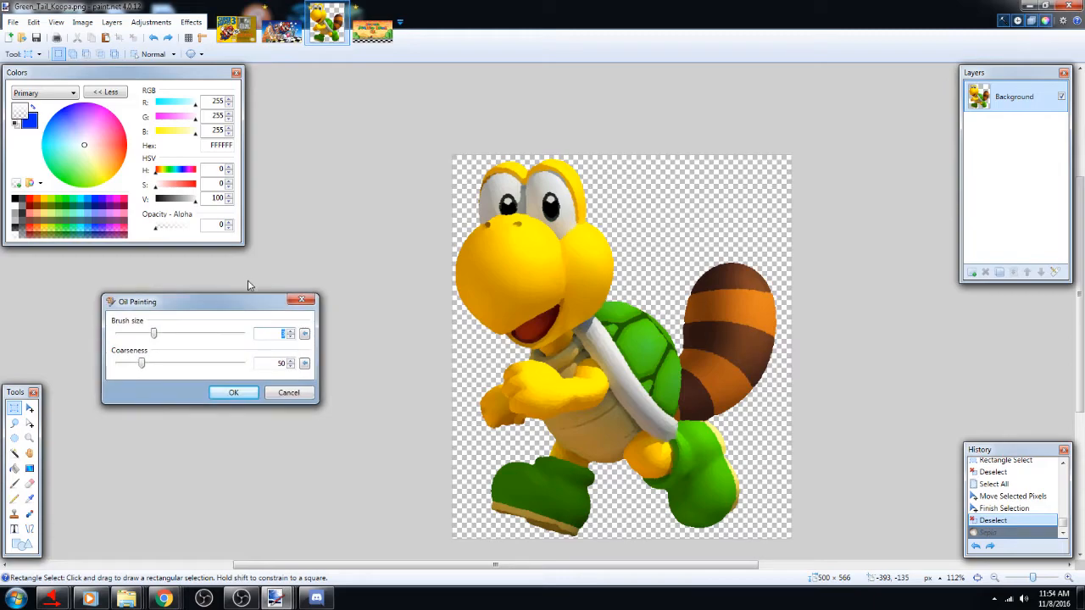
{"action": "left_click_drag", "start_coordinate": [156, 336], "coordinate": [268, 342]}
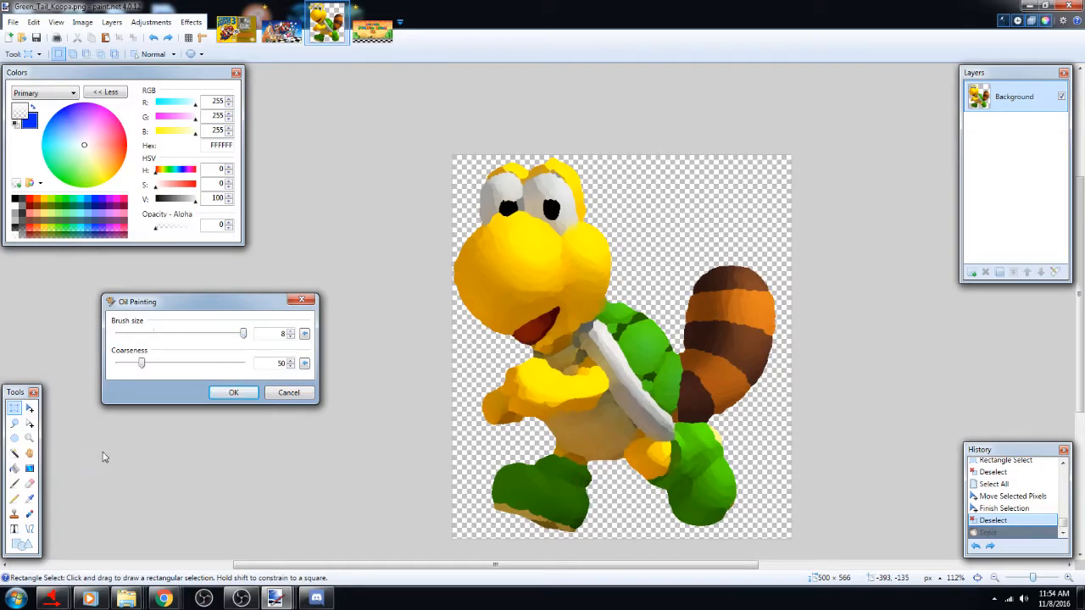
{"action": "mouse_move", "coordinate": [142, 365]}
{"action": "left_mouse_down"}
{"action": "mouse_move", "coordinate": [253, 373]}
{"action": "mouse_move", "coordinate": [157, 367]}
{"action": "mouse_move", "coordinate": [83, 387]}
{"action": "left_mouse_up"}
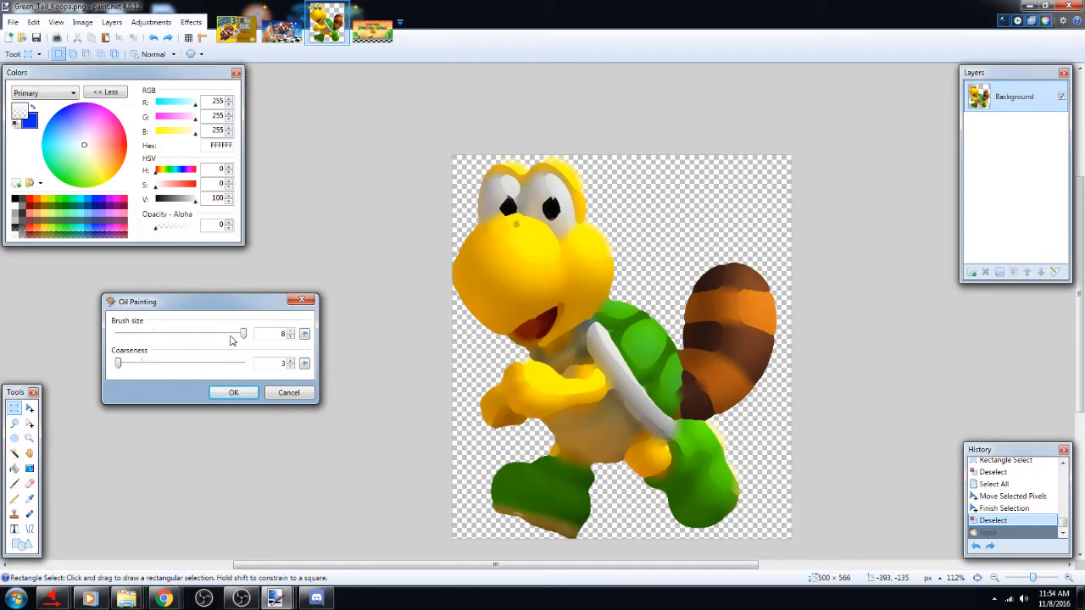
{"action": "left_click_drag", "start_coordinate": [243, 337], "coordinate": [114, 347]}
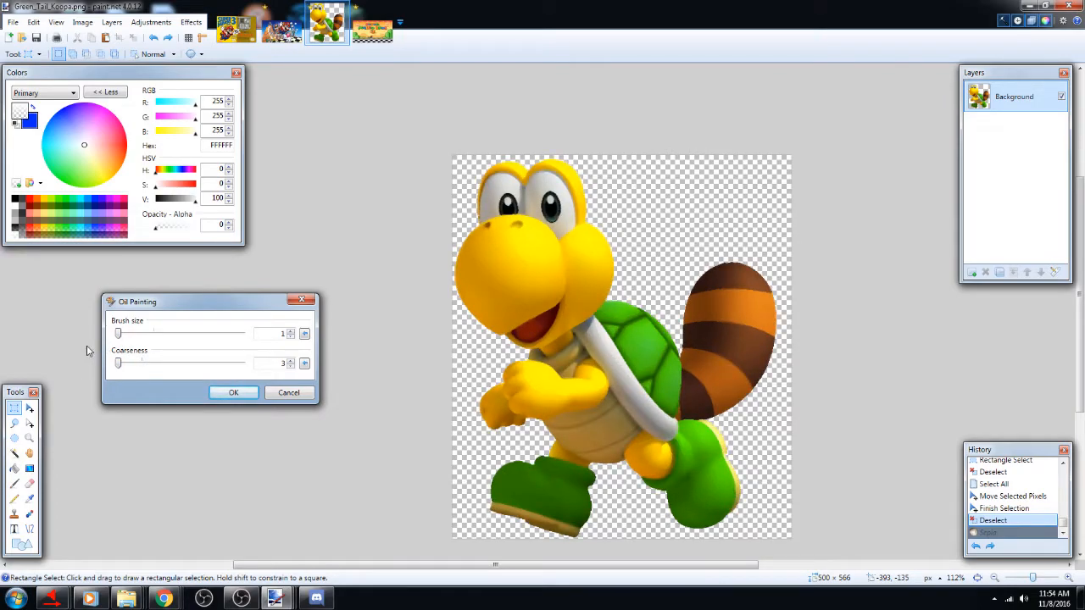
{"action": "left_click", "coordinate": [289, 392]}
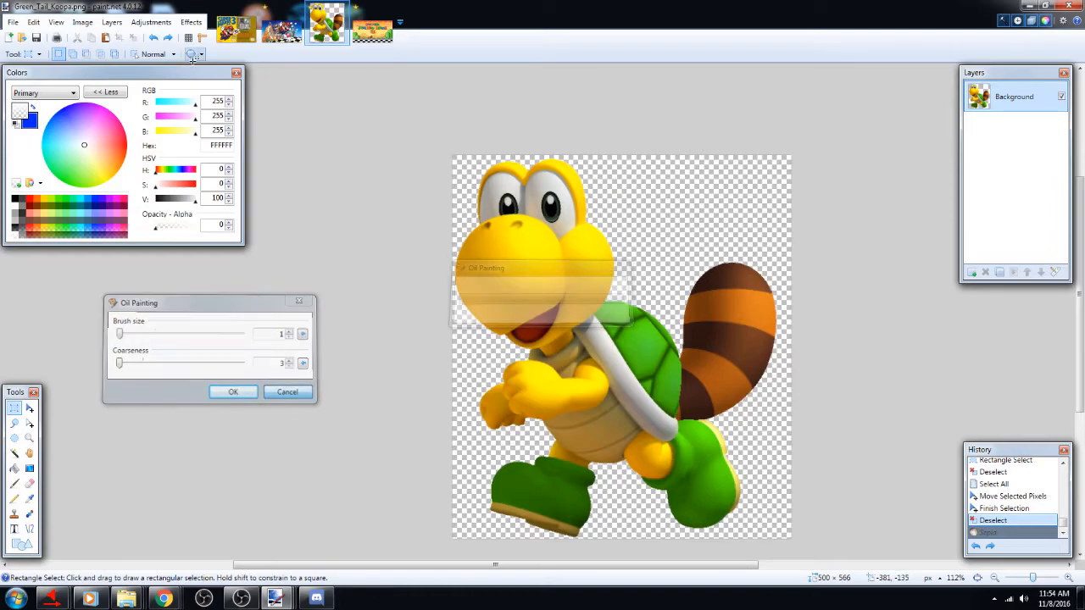
Apply the Pencil Sketch effect to the turtle image with pencil tip size 2 and range 19
{"action": "left_click", "coordinate": [191, 22]}
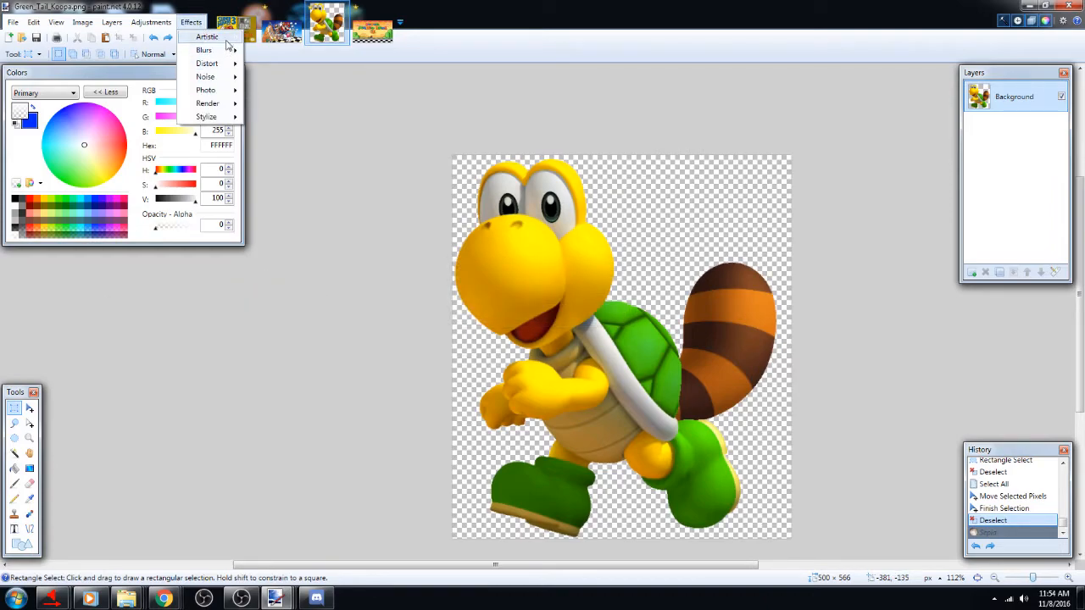
{"action": "mouse_move", "coordinate": [207, 38]}
{"action": "left_click", "coordinate": [307, 66]}
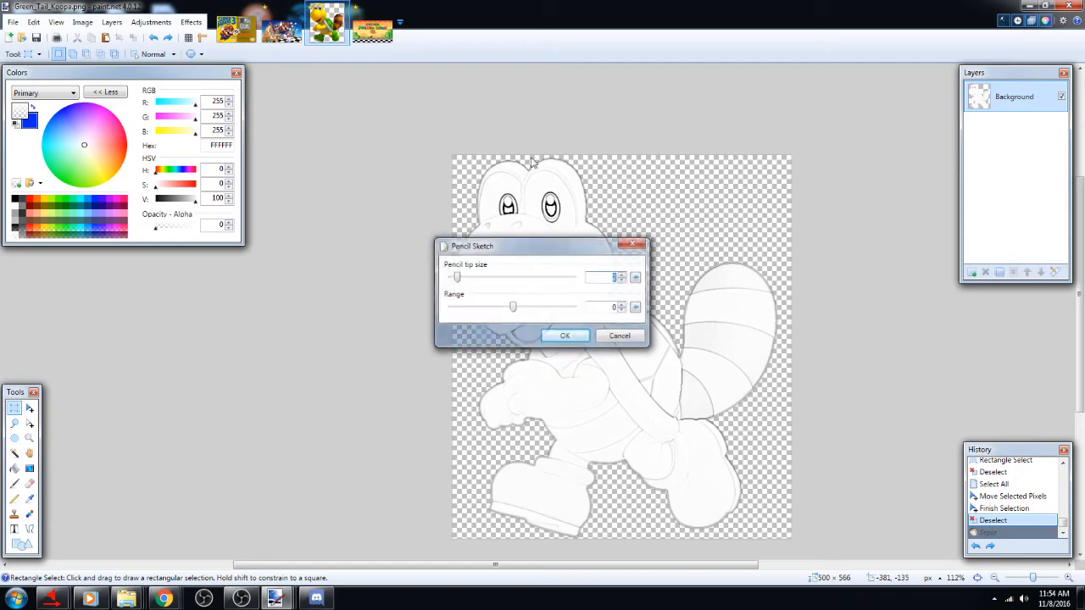
{"action": "mouse_move", "coordinate": [585, 245]}
{"action": "left_mouse_down"}
{"action": "mouse_move", "coordinate": [214, 293]}
{"action": "mouse_move", "coordinate": [239, 279]}
{"action": "left_mouse_up"}
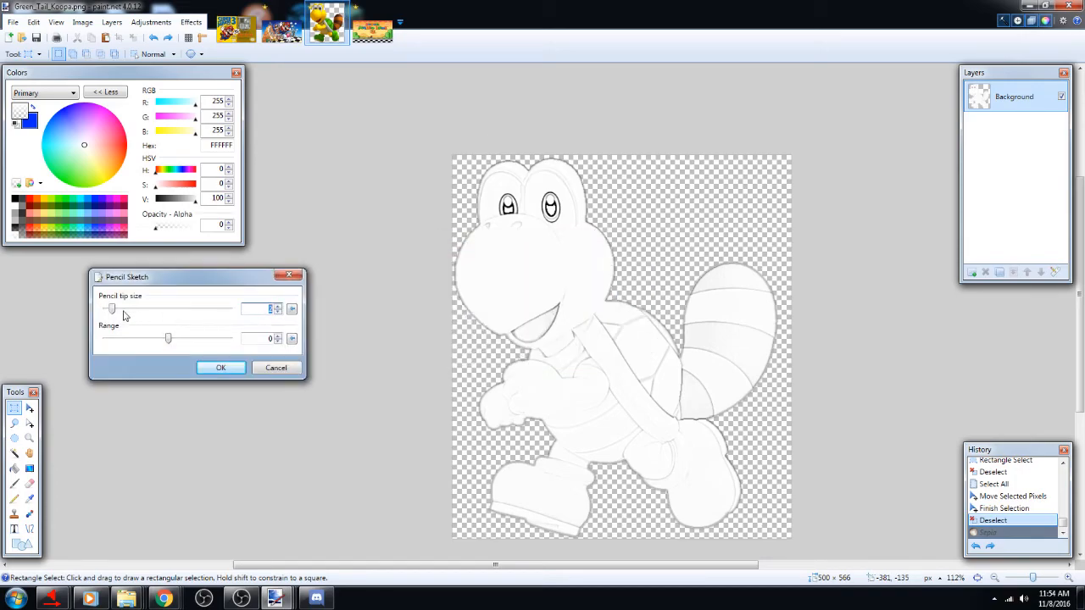
{"action": "mouse_move", "coordinate": [169, 338]}
{"action": "left_mouse_down"}
{"action": "mouse_move", "coordinate": [237, 345]}
{"action": "mouse_move", "coordinate": [171, 340]}
{"action": "left_mouse_up"}
{"action": "mouse_move", "coordinate": [116, 312]}
{"action": "left_mouse_down"}
{"action": "mouse_move", "coordinate": [187, 311]}
{"action": "mouse_move", "coordinate": [153, 313]}
{"action": "mouse_move", "coordinate": [155, 341]}
{"action": "mouse_move", "coordinate": [113, 345]}
{"action": "mouse_move", "coordinate": [227, 339]}
{"action": "left_mouse_up"}
{"action": "mouse_move", "coordinate": [151, 311]}
{"action": "left_mouse_down"}
{"action": "mouse_move", "coordinate": [229, 311]}
{"action": "mouse_move", "coordinate": [114, 310]}
{"action": "left_mouse_up"}
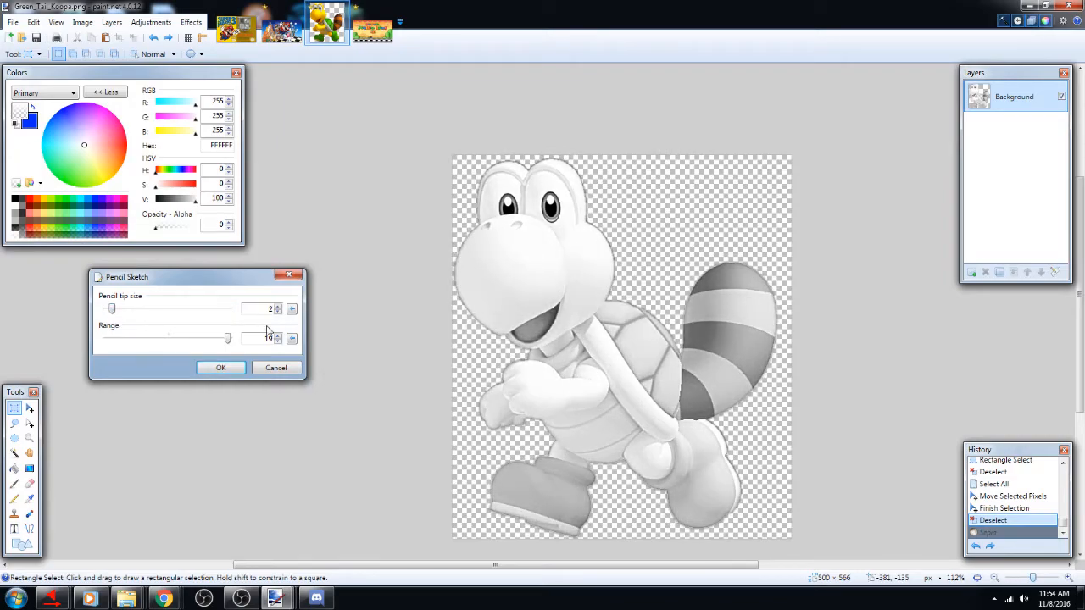
{"action": "left_click", "coordinate": [222, 369]}
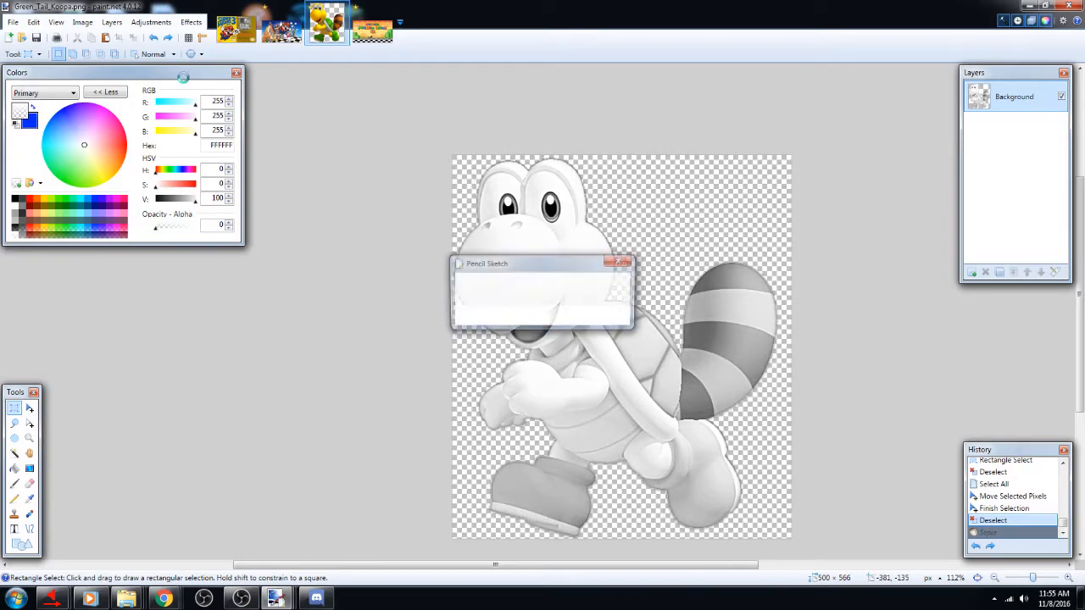
Repeat the Pencil Sketch effect on the turtle, and undo both Pencil Sketch applications
{"action": "left_click", "coordinate": [192, 22]}
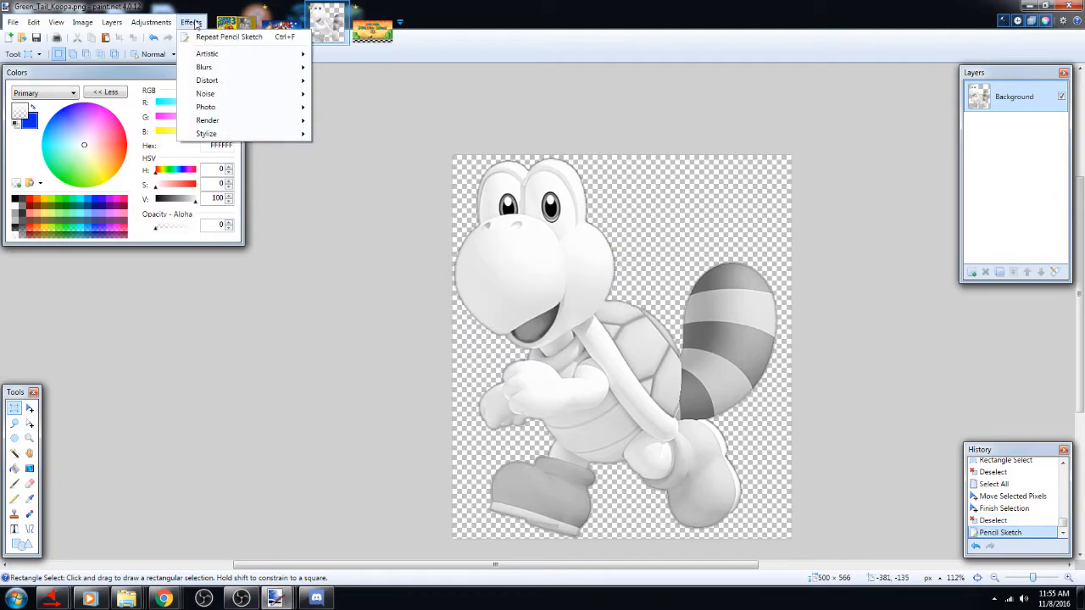
{"action": "left_click", "coordinate": [241, 39]}
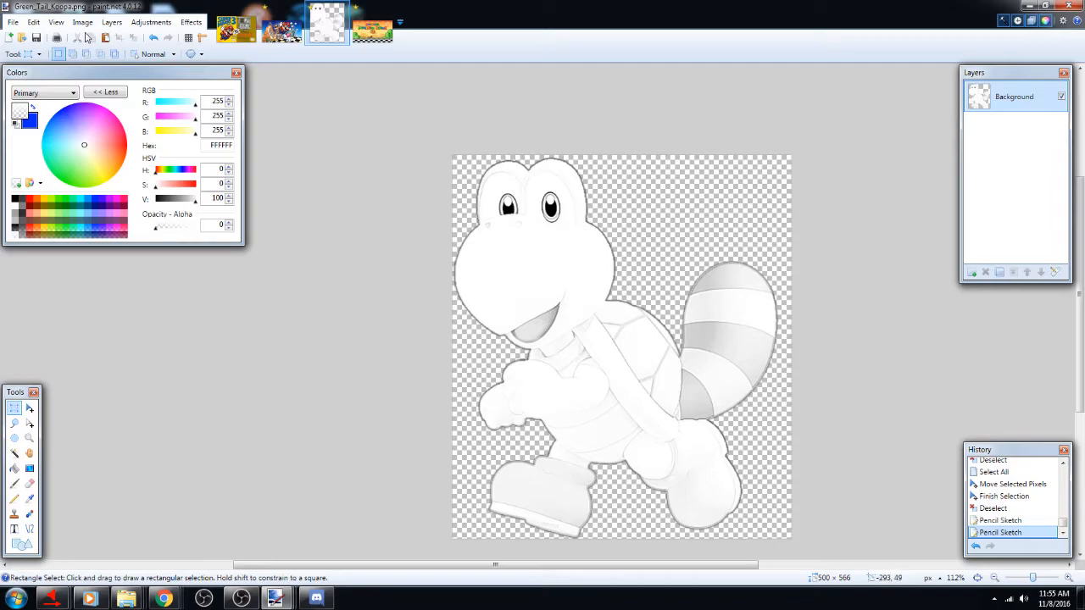
{"action": "left_click", "coordinate": [156, 37]}
{"action": "left_click", "coordinate": [155, 38]}
Preview the Fragment blur on the turtle with count 2, distance 4 and rotation 350.33, and cancel it
{"action": "left_click", "coordinate": [191, 22]}
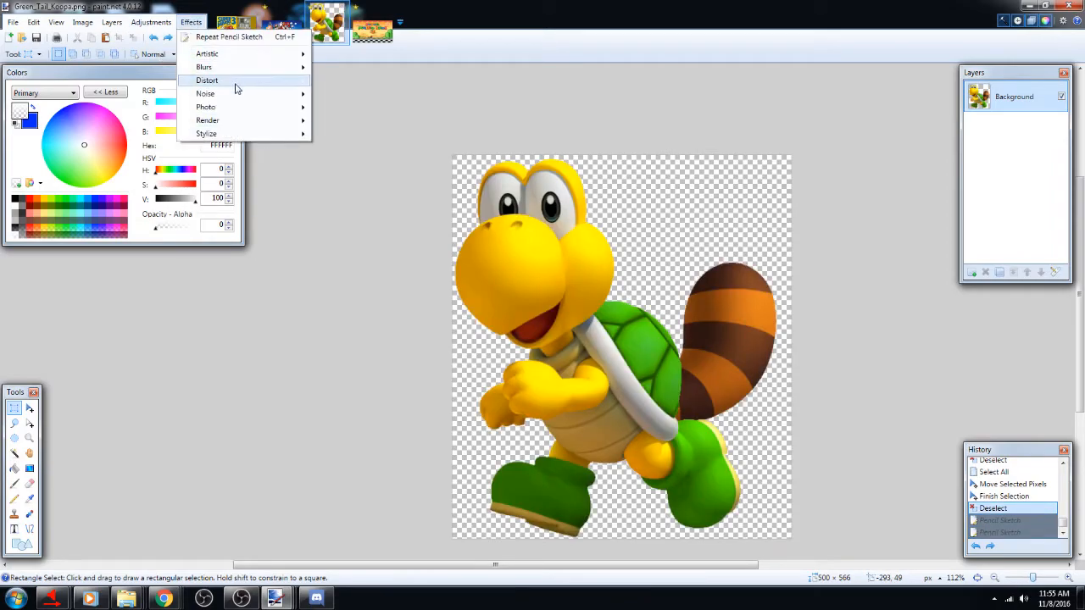
{"action": "mouse_move", "coordinate": [254, 73]}
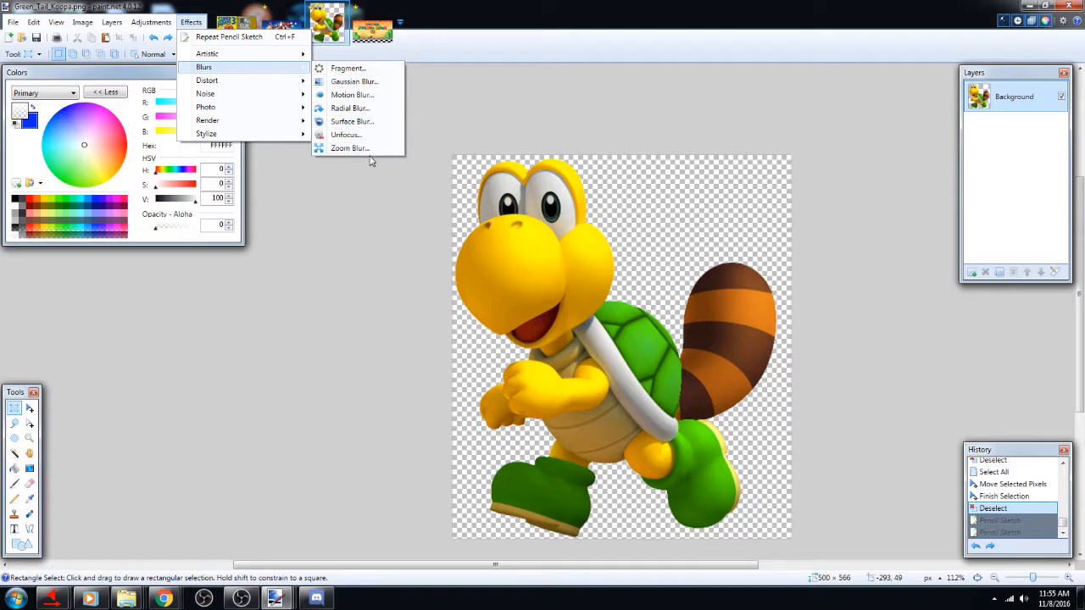
{"action": "left_click", "coordinate": [370, 71]}
{"action": "left_click_drag", "start_coordinate": [543, 227], "coordinate": [241, 265]}
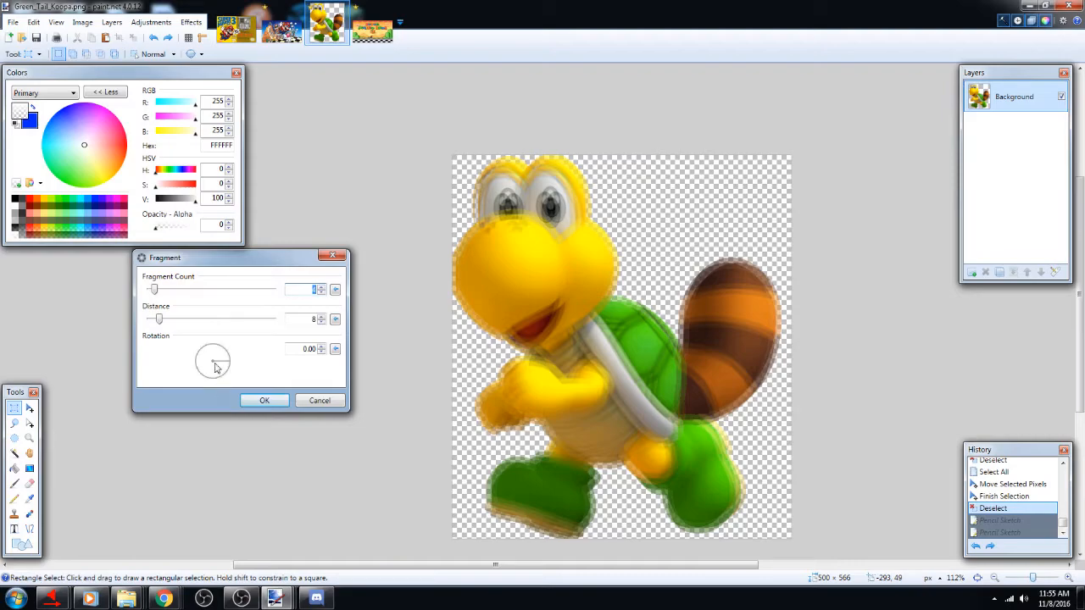
{"action": "left_click_drag", "start_coordinate": [223, 365], "coordinate": [215, 340]}
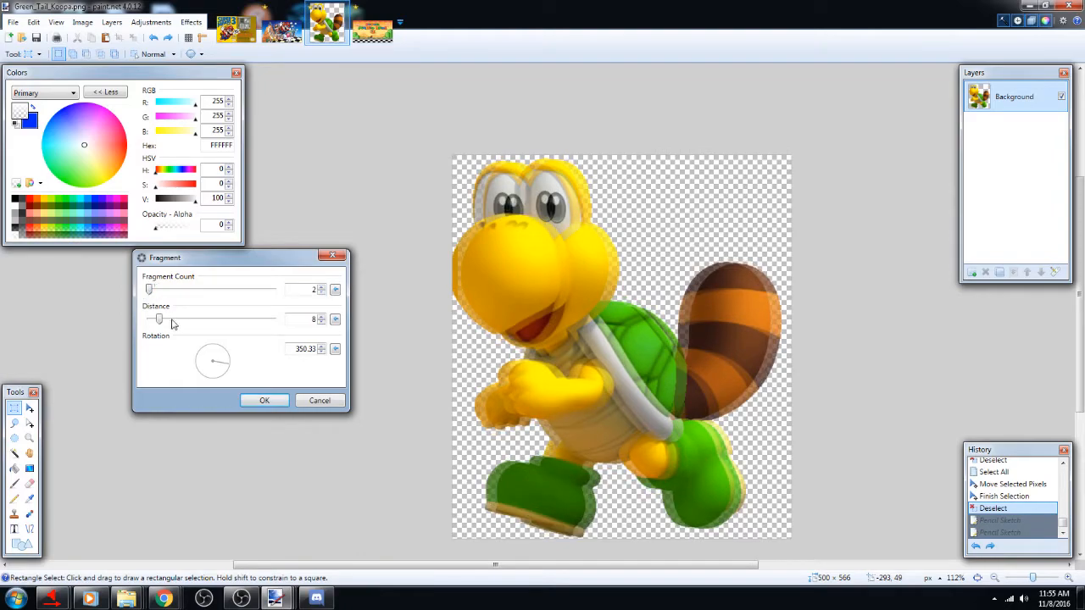
{"action": "left_click_drag", "start_coordinate": [159, 321], "coordinate": [154, 323]}
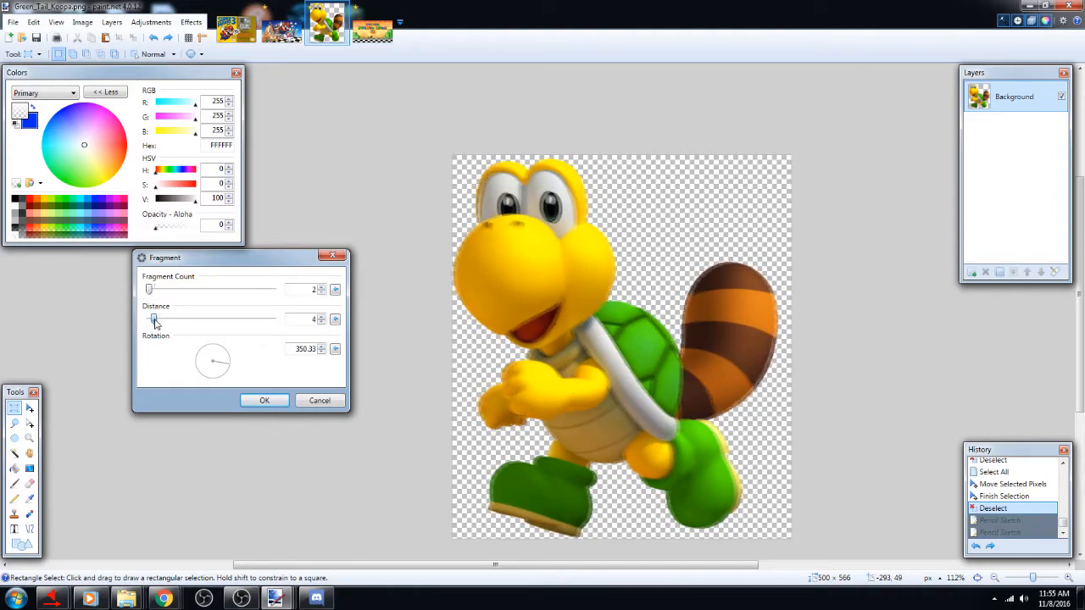
{"action": "left_click", "coordinate": [330, 402]}
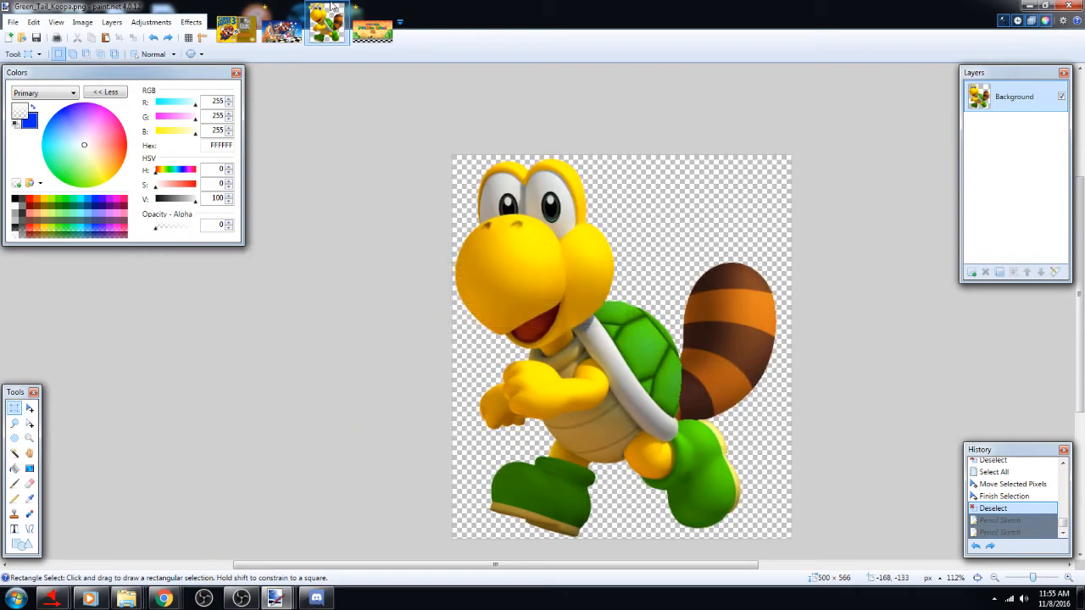
Preview the Motion Blur effect on the koopa with angle 25, centered, distance 10, and cancel it
{"action": "left_click", "coordinate": [191, 22]}
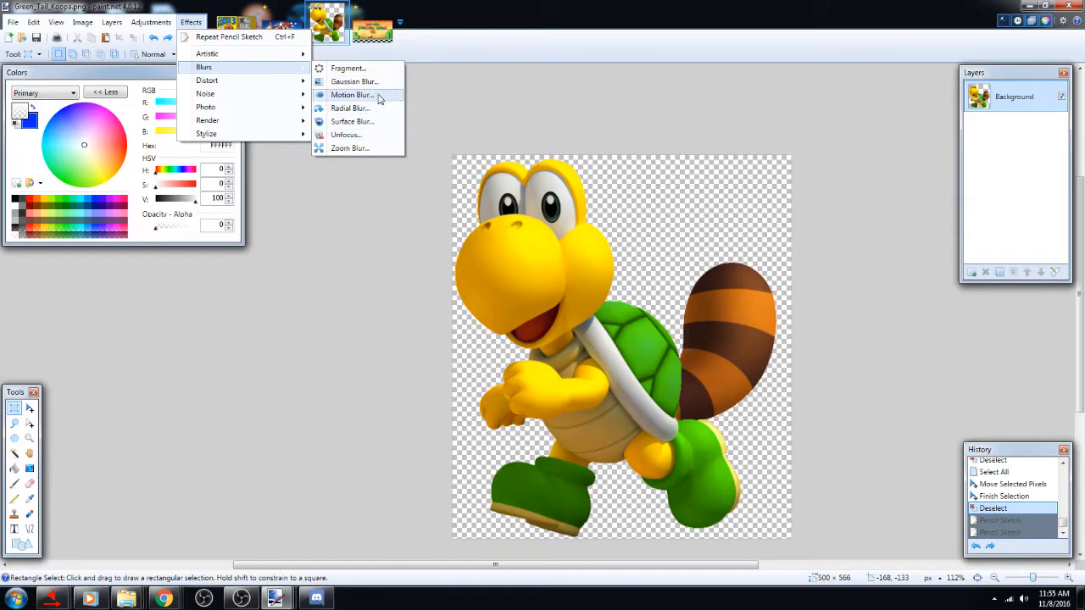
{"action": "left_click", "coordinate": [372, 99]}
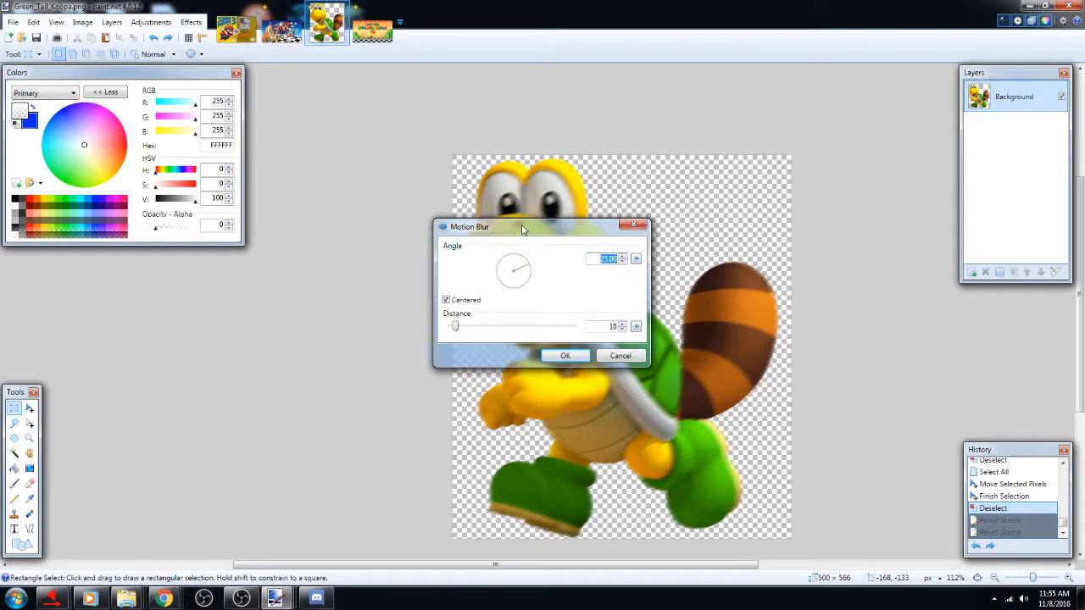
{"action": "left_click_drag", "start_coordinate": [578, 230], "coordinate": [320, 232]}
{"action": "left_click", "coordinate": [371, 226]}
Preview the Unfocus blur on the koopa at its default radius and cancel it
{"action": "left_click", "coordinate": [190, 22]}
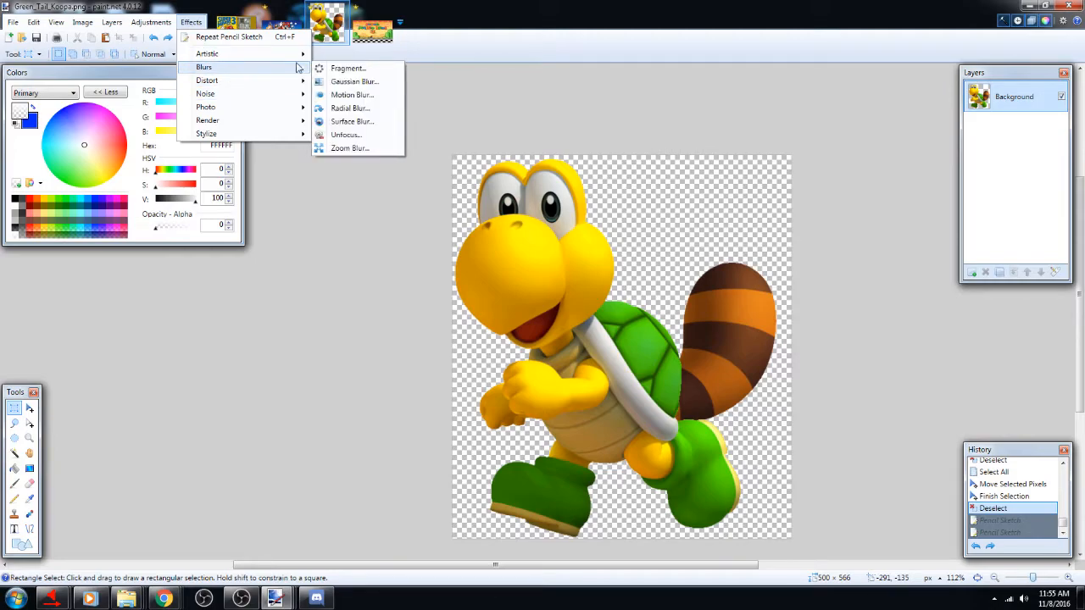
{"action": "left_click", "coordinate": [364, 137]}
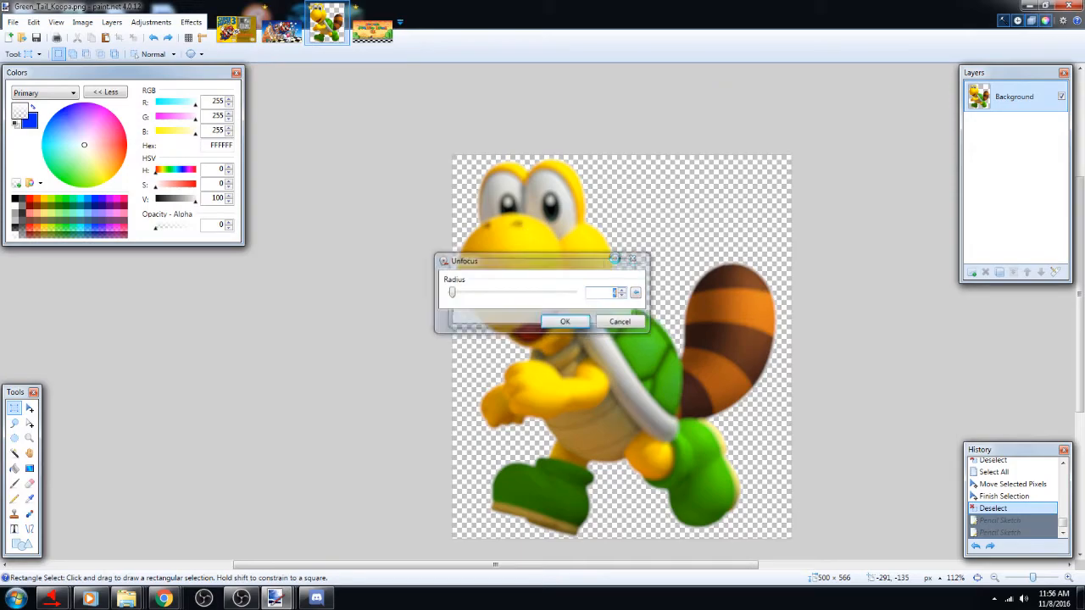
{"action": "left_click", "coordinate": [620, 321]}
Preview the Bulge distortion on the koopa with bulge 45 and center -0.90, -0.58, and cancel it
{"action": "left_click", "coordinate": [191, 22]}
{"action": "mouse_move", "coordinate": [224, 56]}
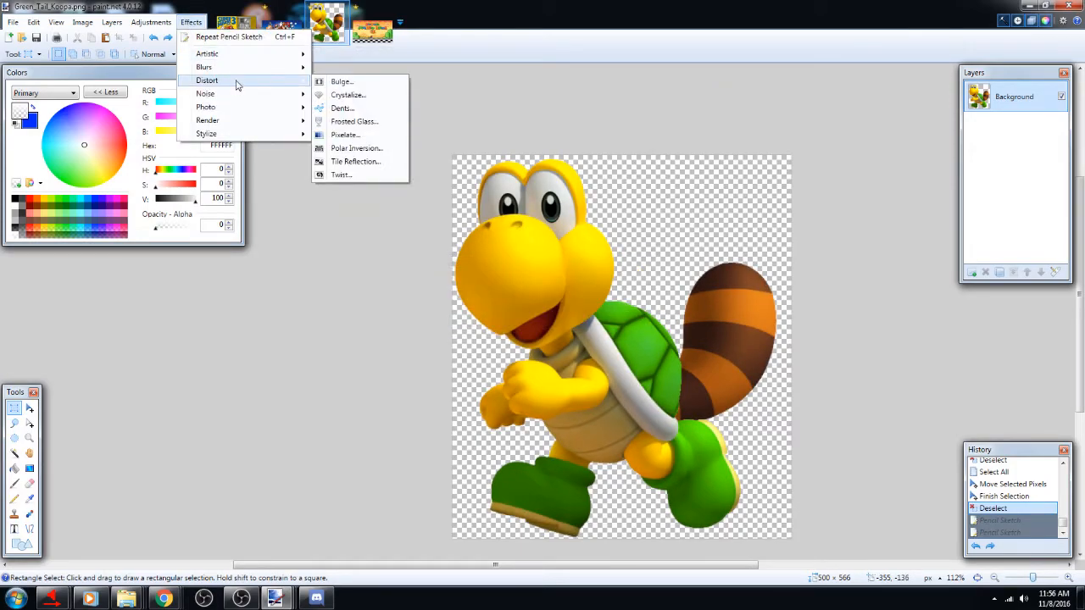
{"action": "mouse_move", "coordinate": [252, 104]}
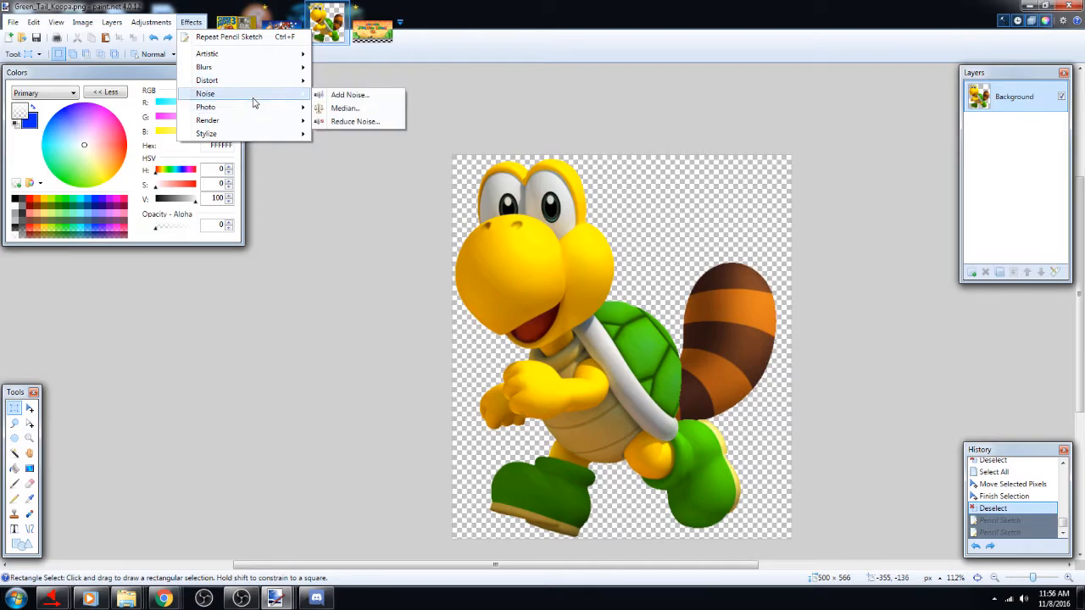
{"action": "mouse_move", "coordinate": [243, 124]}
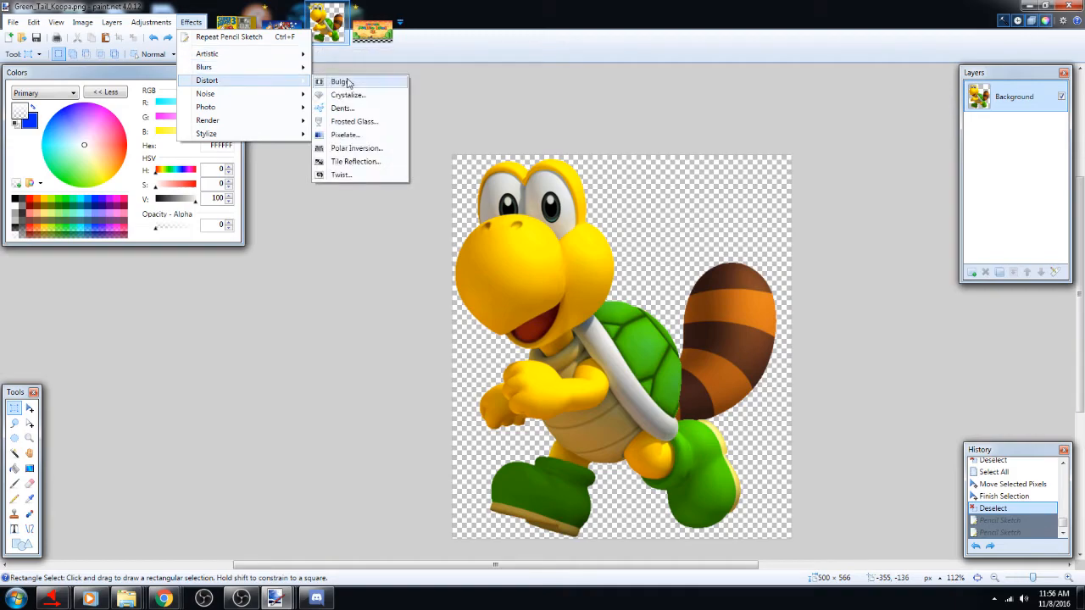
{"action": "left_click", "coordinate": [360, 83]}
{"action": "left_click_drag", "start_coordinate": [566, 228], "coordinate": [337, 267]}
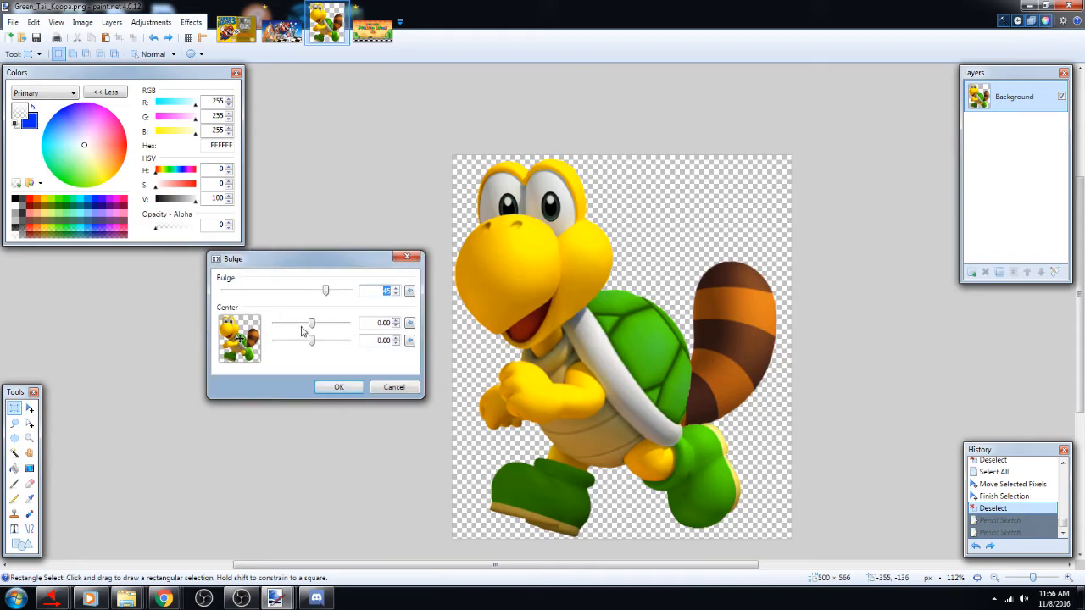
{"action": "left_click", "coordinate": [241, 339]}
{"action": "left_click", "coordinate": [241, 342]}
{"action": "left_click_drag", "start_coordinate": [242, 341], "coordinate": [222, 325]}
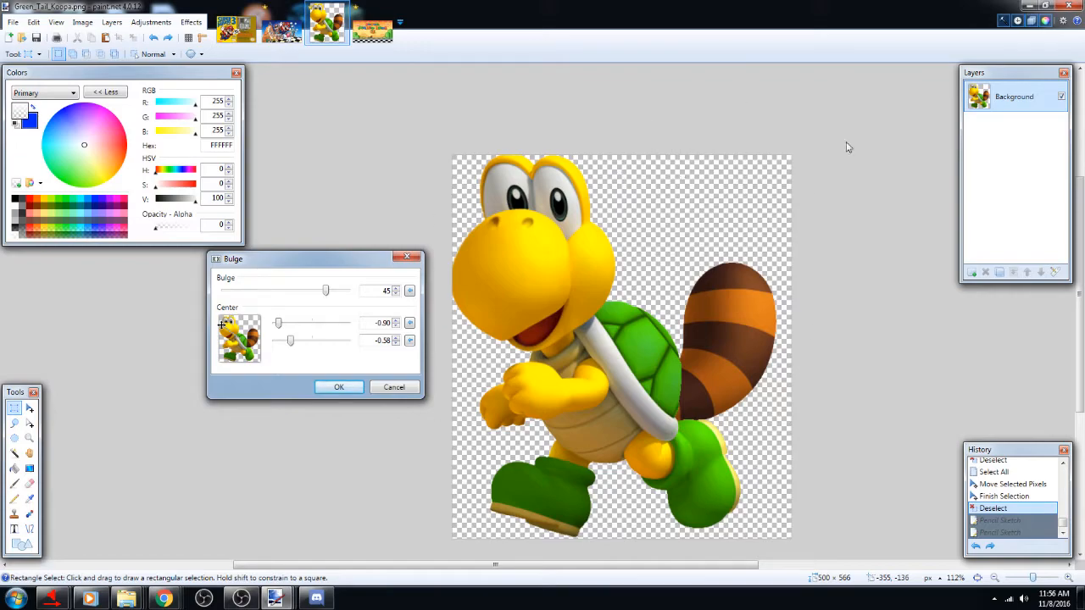
{"action": "left_click", "coordinate": [394, 387]}
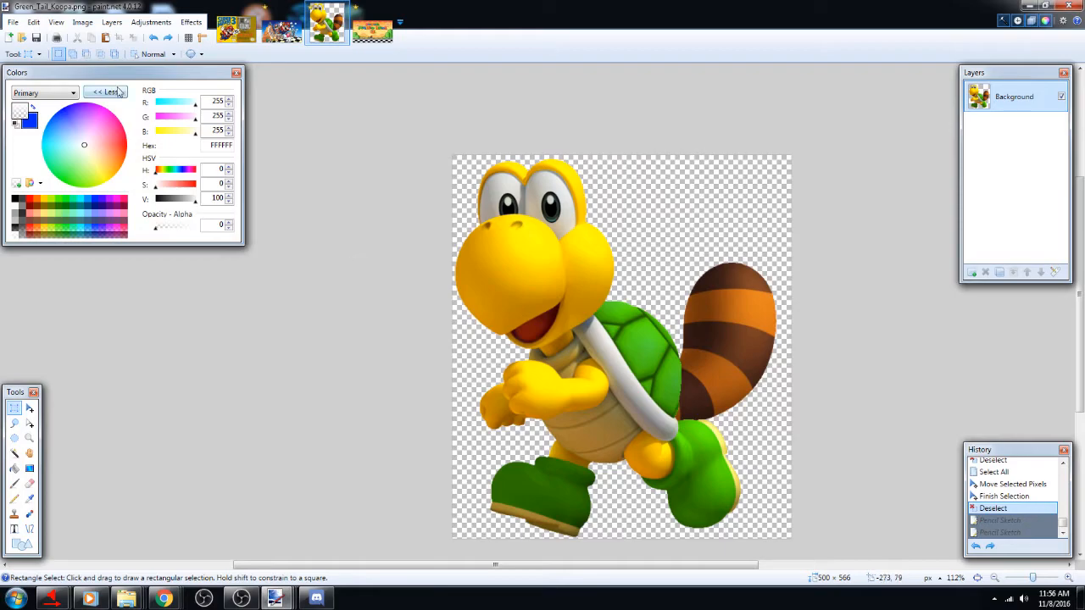
Enlarge the koopa image's canvas to 572 x 620 pixels with the anchor in the middle
{"action": "left_click", "coordinate": [83, 22]}
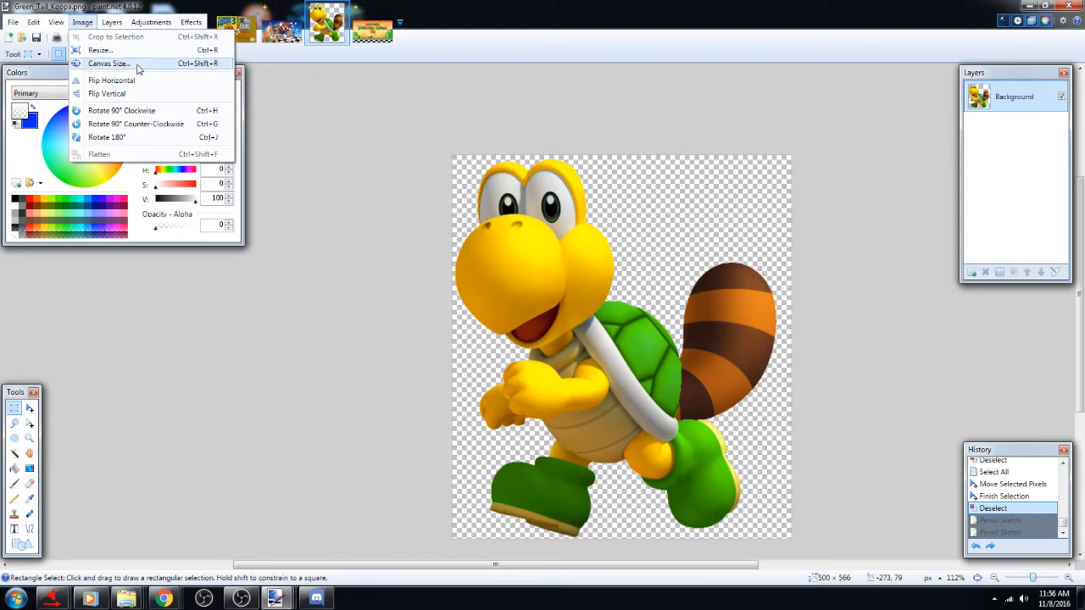
{"action": "left_click", "coordinate": [106, 65]}
{"action": "left_click_drag", "start_coordinate": [520, 172], "coordinate": [194, 178]}
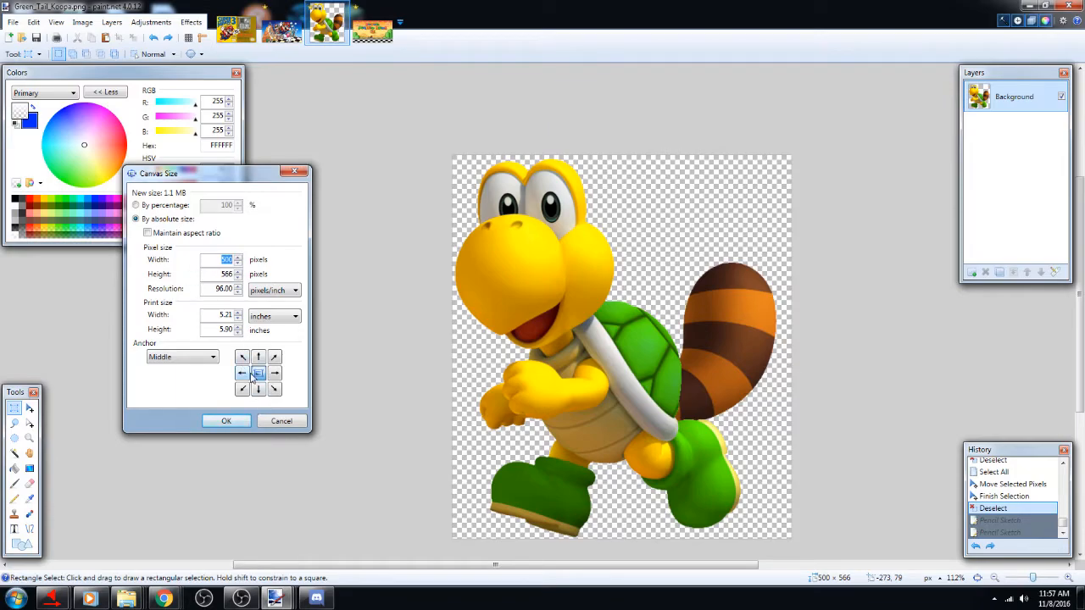
{"action": "left_click", "coordinate": [208, 260]}
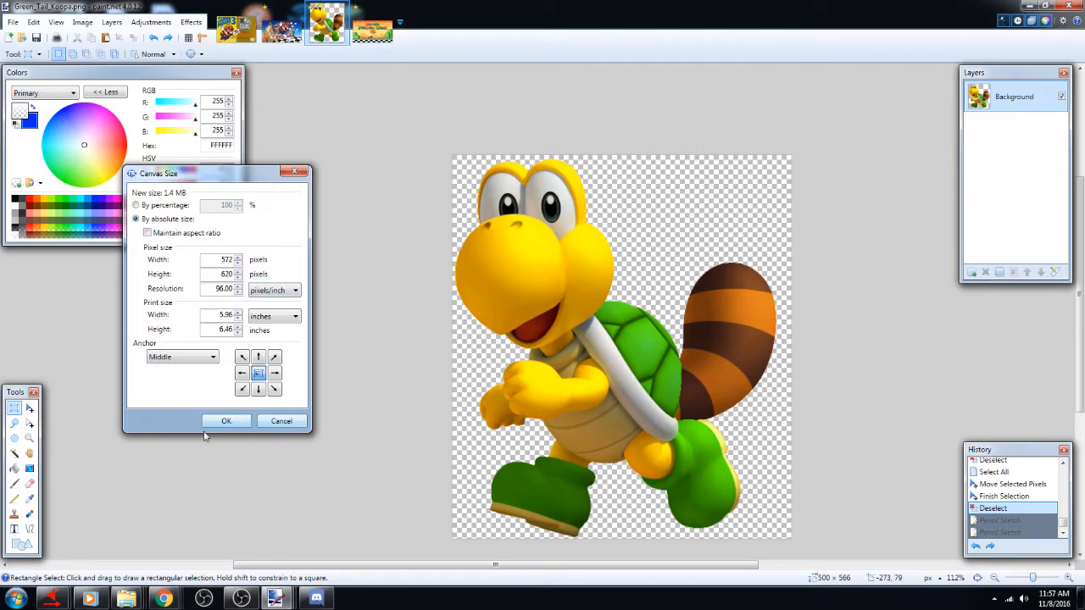
{"action": "left_click", "coordinate": [227, 421]}
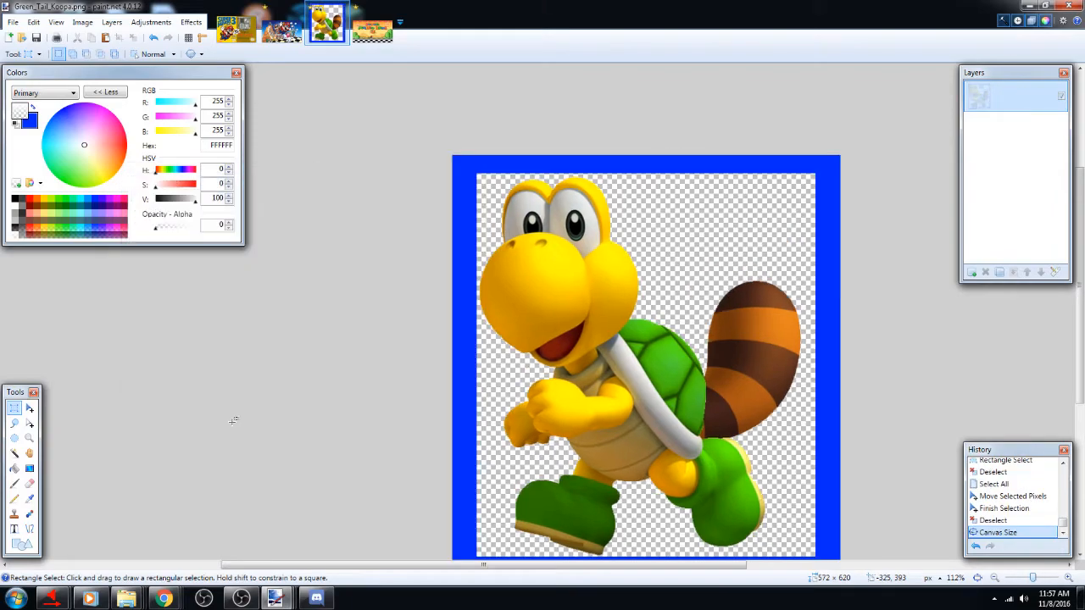
Fill the blue border around the koopa with the transparent primary color using the Paint Bucket
{"action": "scroll", "coordinate": [690, 477], "scroll_direction": "down", "scroll_amount": 3}
{"action": "scroll", "coordinate": [816, 489], "scroll_direction": "up", "scroll_amount": 2}
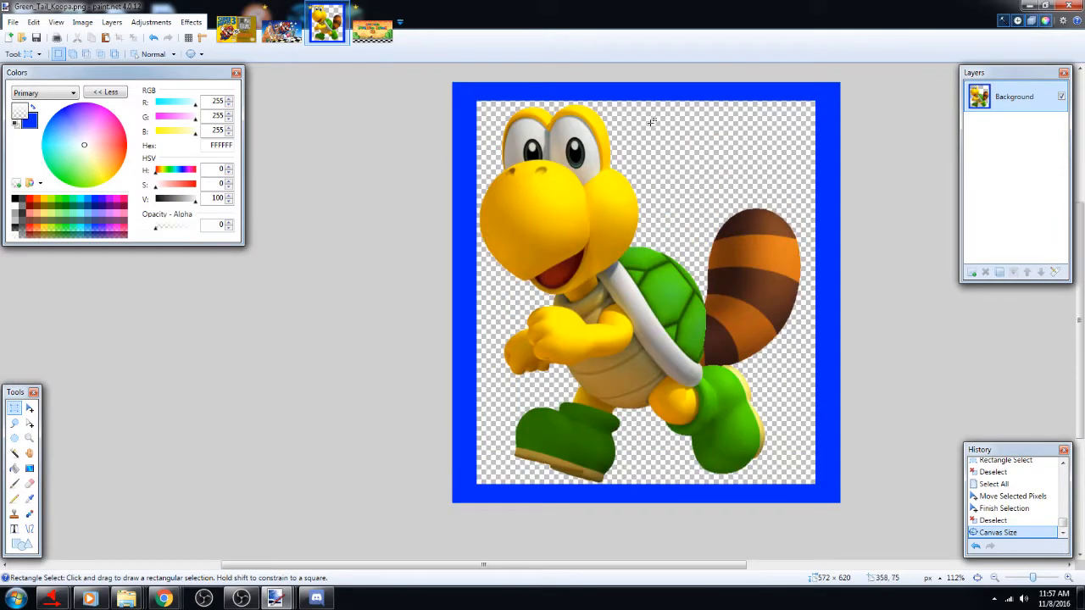
{"action": "scroll", "coordinate": [540, 439], "scroll_direction": "up", "scroll_amount": 2}
{"action": "scroll", "coordinate": [382, 406], "scroll_direction": "down", "scroll_amount": 2}
{"action": "left_click", "coordinate": [14, 468]}
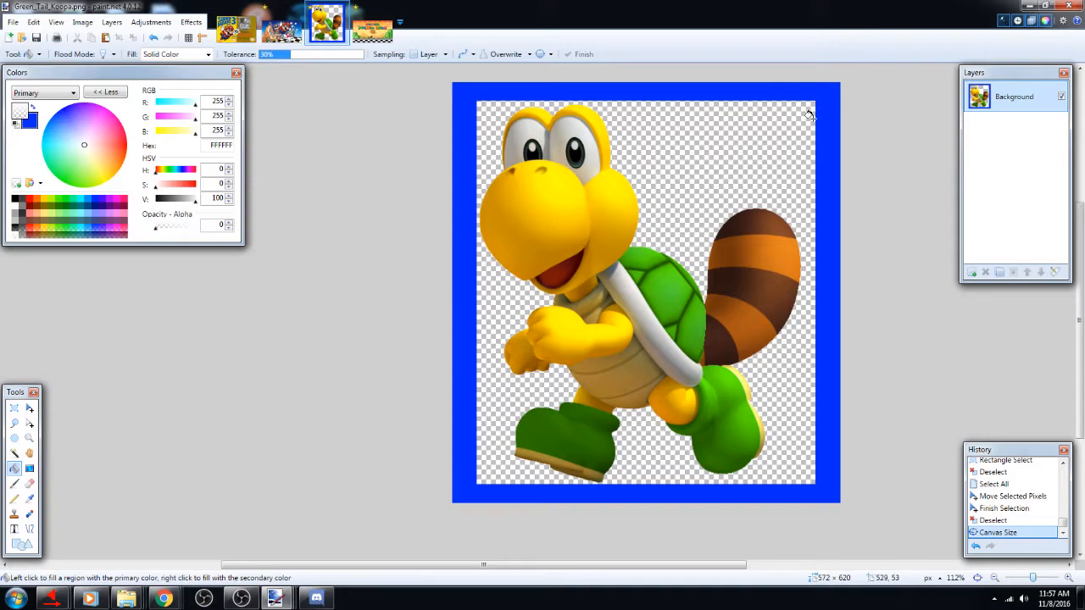
{"action": "left_click", "coordinate": [831, 174]}
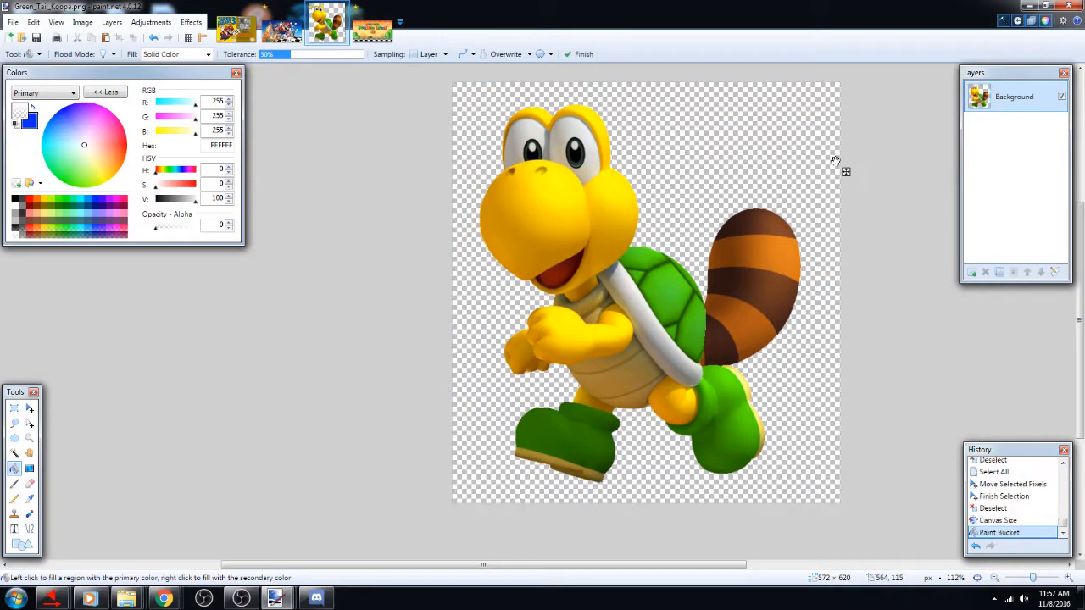
{"action": "left_click", "coordinate": [13, 408]}
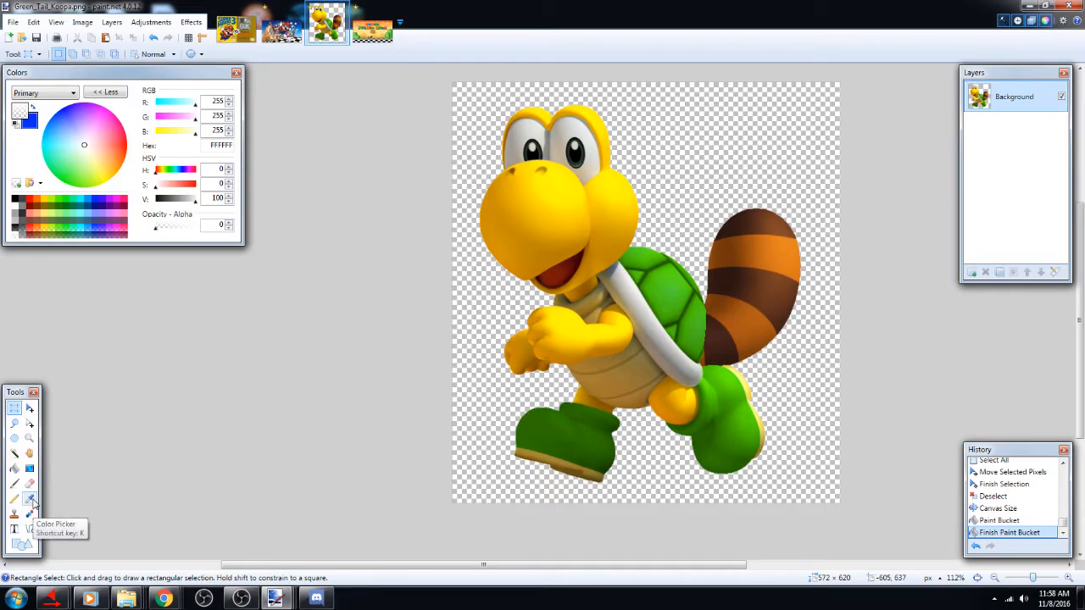
With the Color Picker active, add a new layer above the koopa image and reselect the Background layer
{"action": "left_click", "coordinate": [31, 501]}
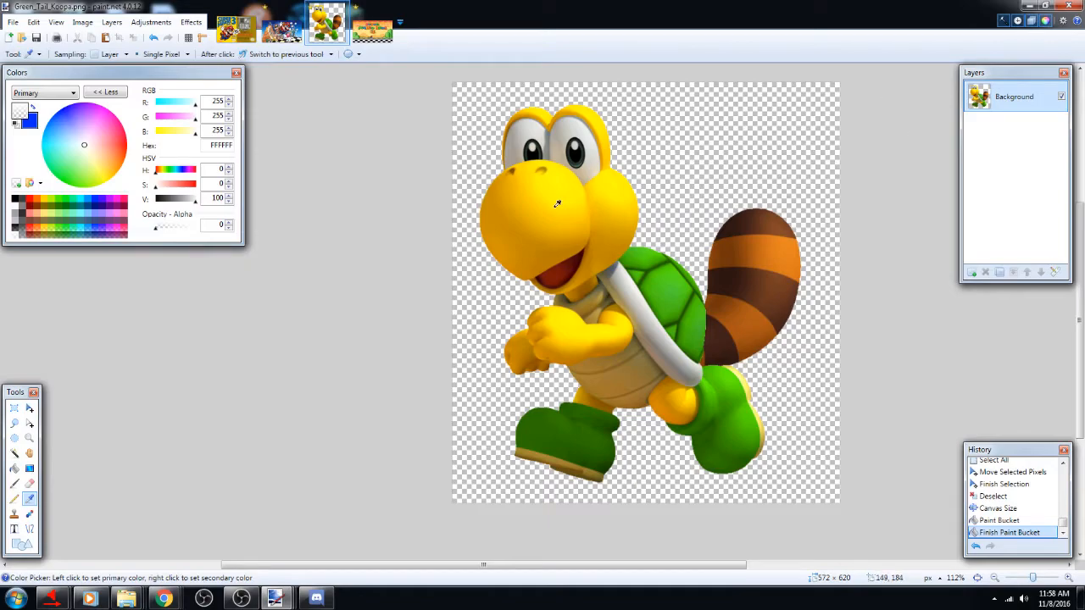
{"action": "left_click", "coordinate": [972, 273]}
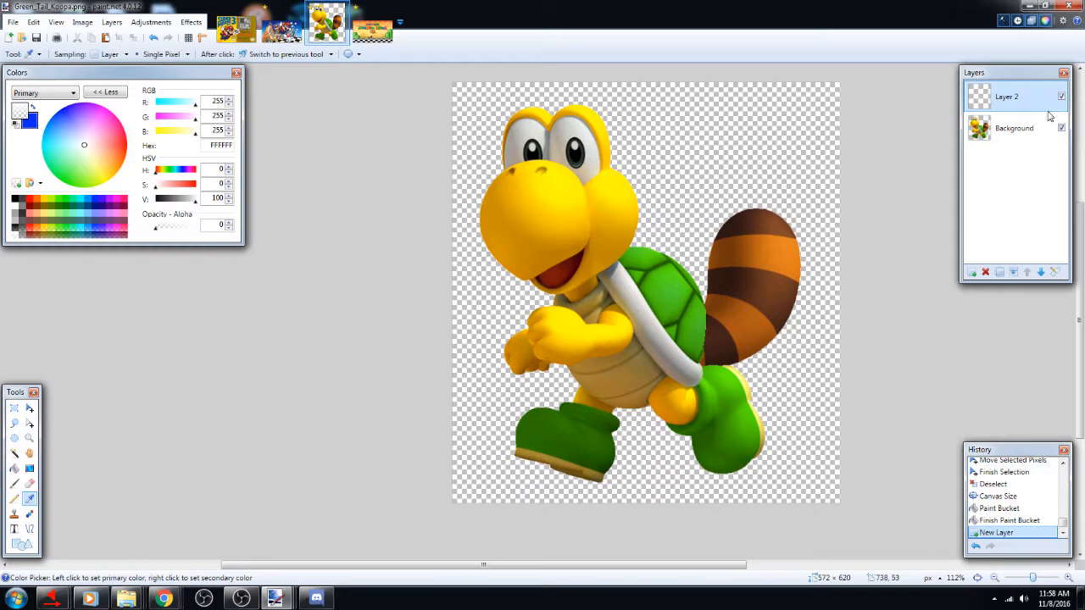
{"action": "left_click", "coordinate": [1031, 131]}
{"action": "left_click", "coordinate": [1013, 96]}
{"action": "left_click", "coordinate": [1011, 126]}
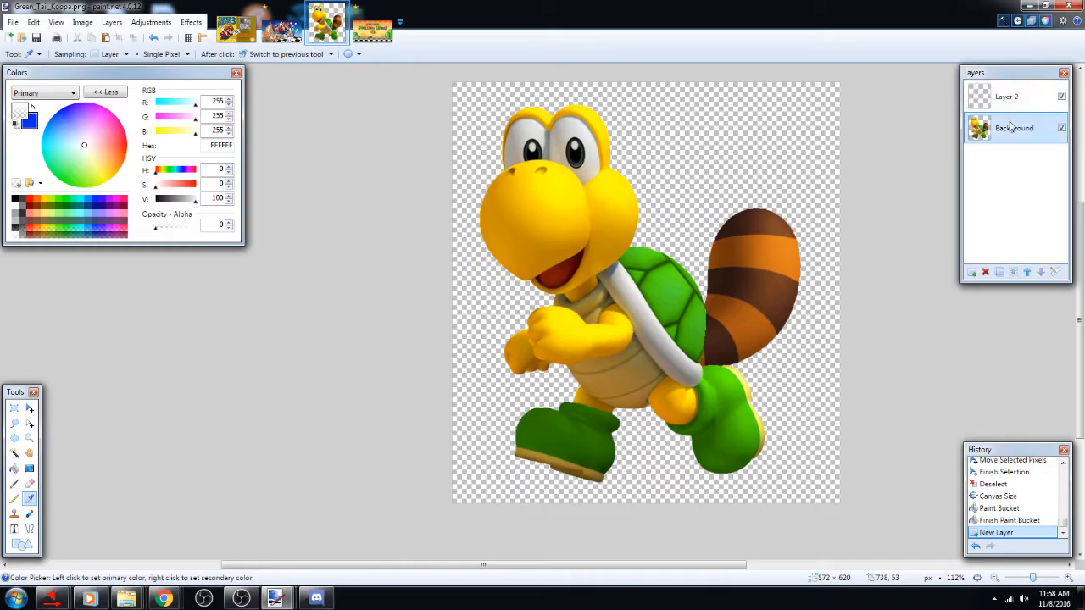
Sample the yellow of the koopa's snout as the primary color
{"action": "left_click", "coordinate": [573, 179]}
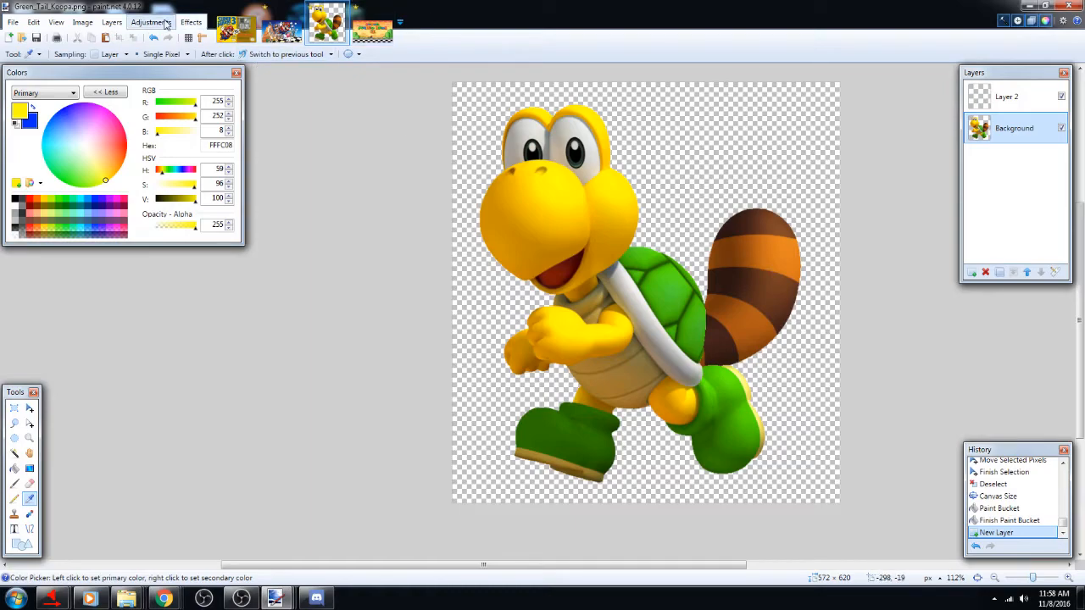
{"action": "scroll", "coordinate": [710, 305], "scroll_direction": "up", "scroll_amount": 1}
{"action": "scroll", "coordinate": [711, 305], "scroll_direction": "down", "scroll_amount": 1}
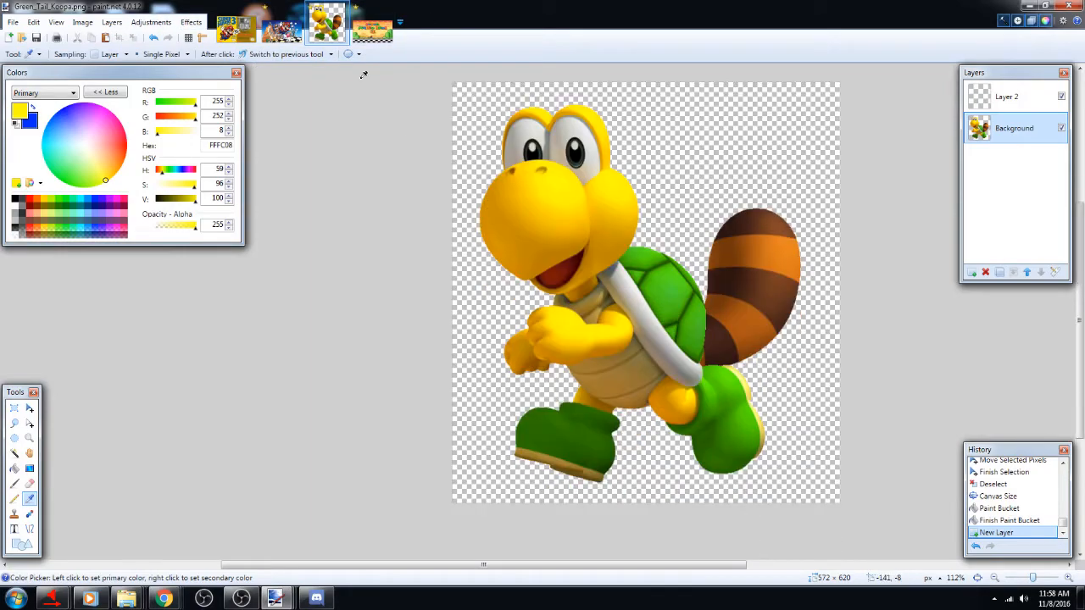
Preview the Bulge distortion on the Background layer with center -0.40, 1.00 and bulge -21
{"action": "left_click", "coordinate": [191, 22]}
{"action": "mouse_move", "coordinate": [238, 71]}
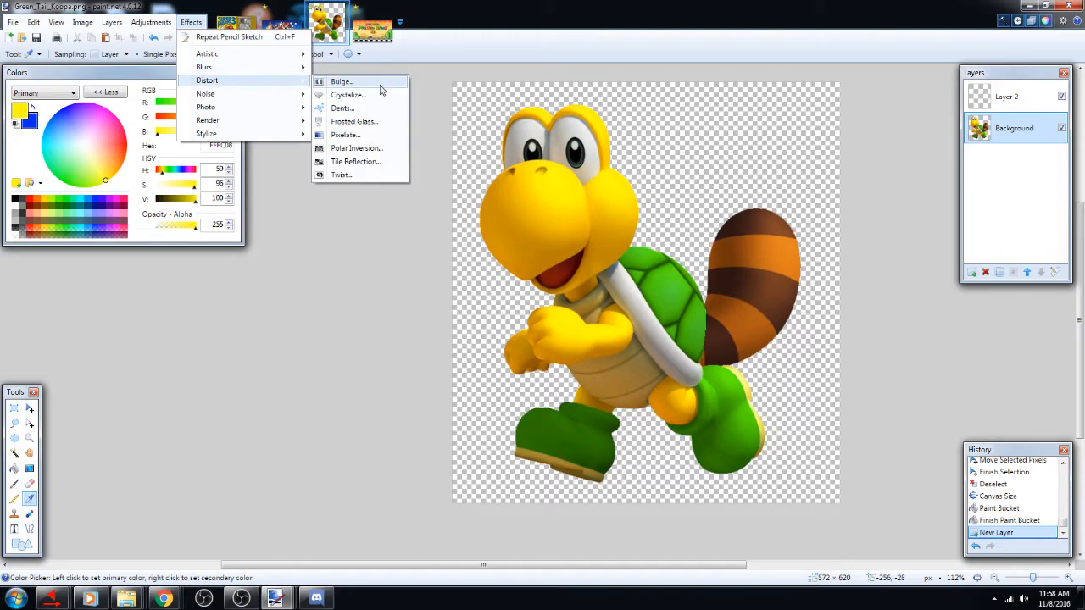
{"action": "left_click", "coordinate": [381, 85]}
{"action": "left_click_drag", "start_coordinate": [598, 225], "coordinate": [357, 271]}
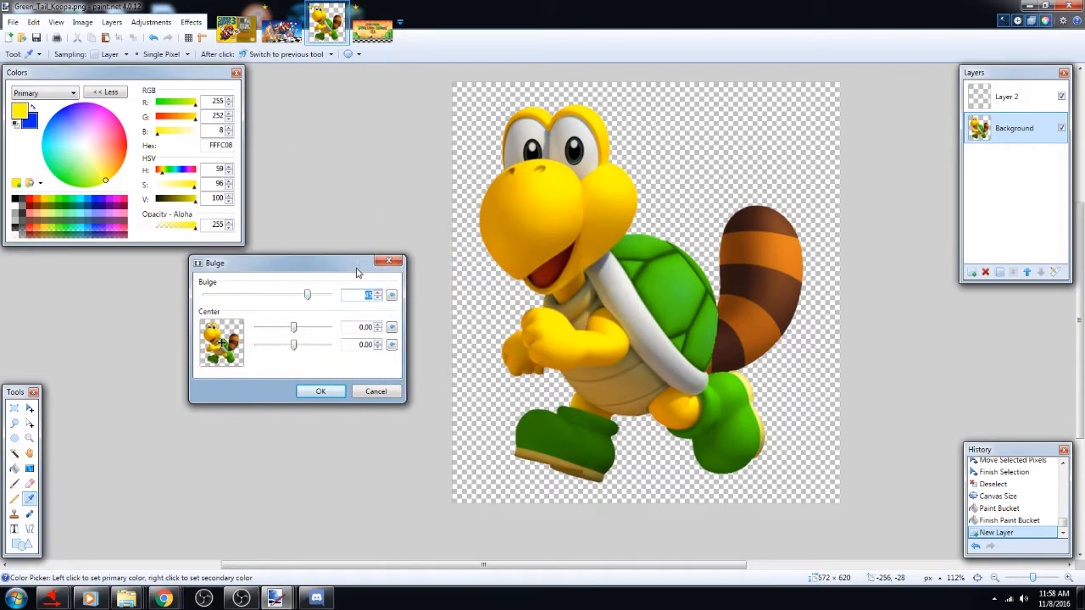
{"action": "left_click_drag", "start_coordinate": [222, 344], "coordinate": [208, 336]}
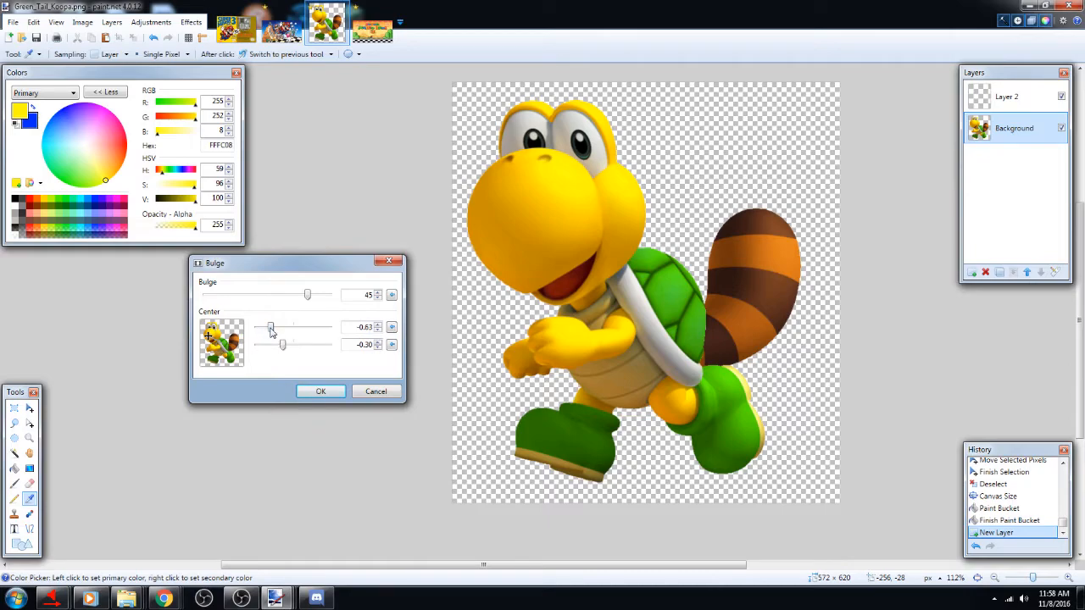
{"action": "left_click_drag", "start_coordinate": [271, 331], "coordinate": [376, 352]}
{"action": "left_click_drag", "start_coordinate": [279, 330], "coordinate": [280, 294]}
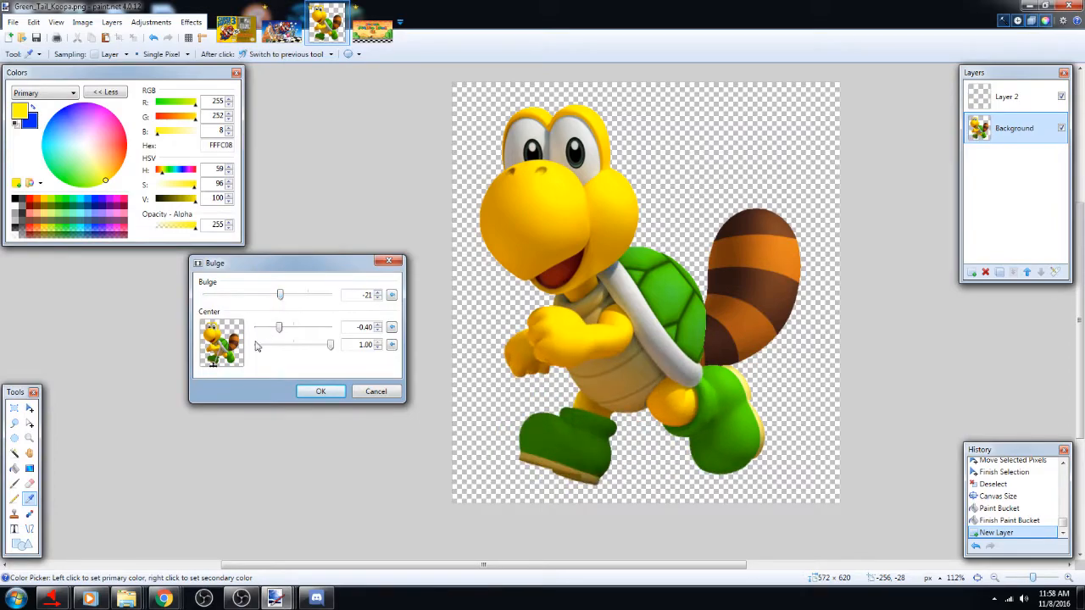
Recenter the bulge on the koopa's head at -0.55, -0.43, preview bulge values -200 and 100, and cancel the effect
{"action": "left_click", "coordinate": [209, 332]}
{"action": "left_click_drag", "start_coordinate": [279, 295], "coordinate": [204, 296]}
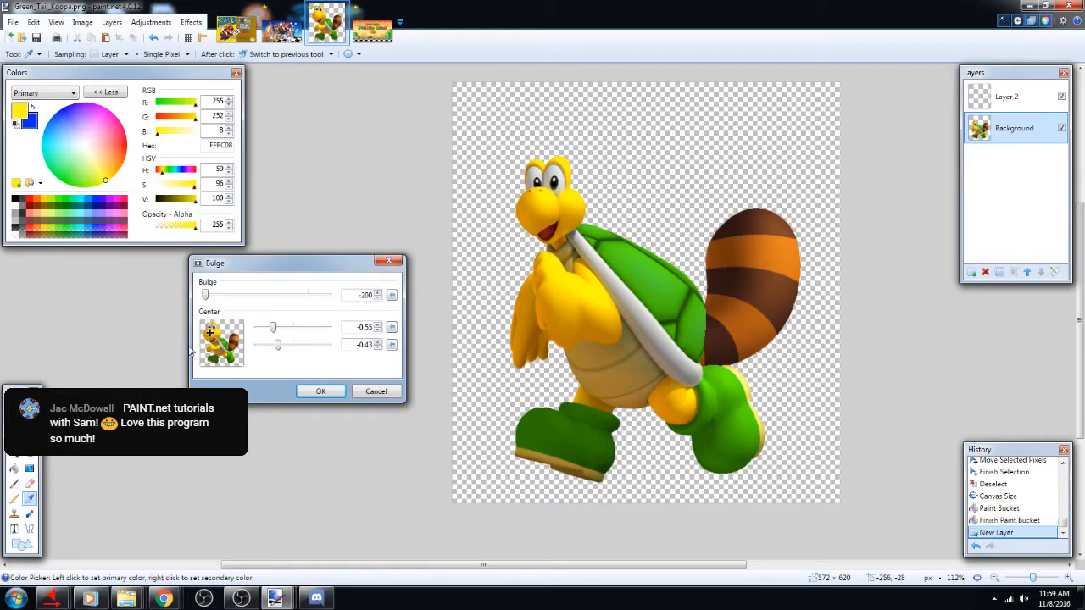
{"action": "left_click_drag", "start_coordinate": [205, 294], "coordinate": [363, 290]}
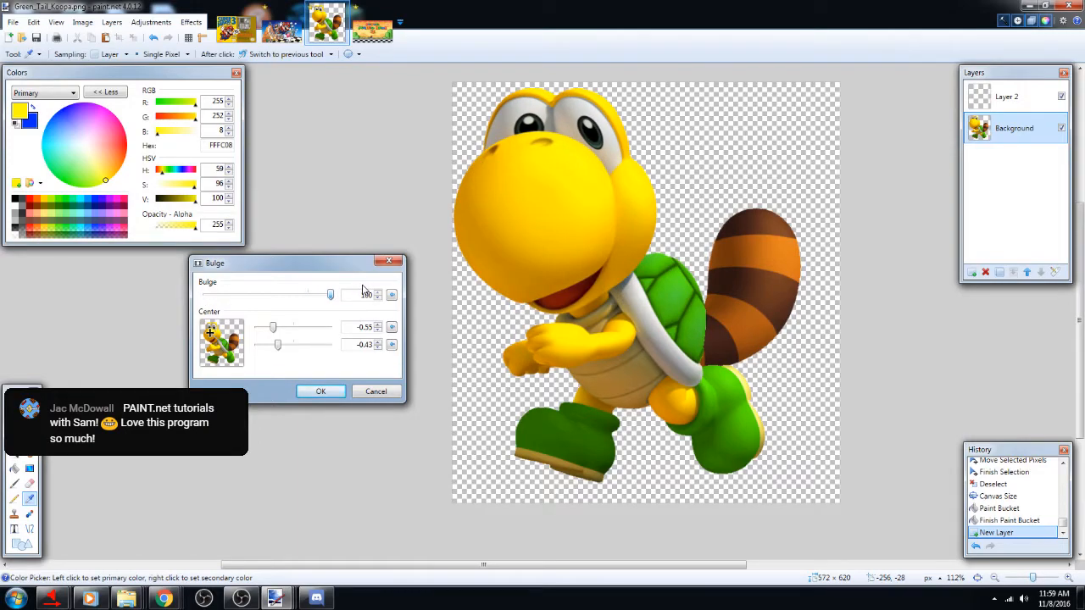
{"action": "mouse_move", "coordinate": [363, 290]}
{"action": "left_mouse_down"}
{"action": "mouse_move", "coordinate": [110, 301]}
{"action": "mouse_move", "coordinate": [357, 300]}
{"action": "left_mouse_up"}
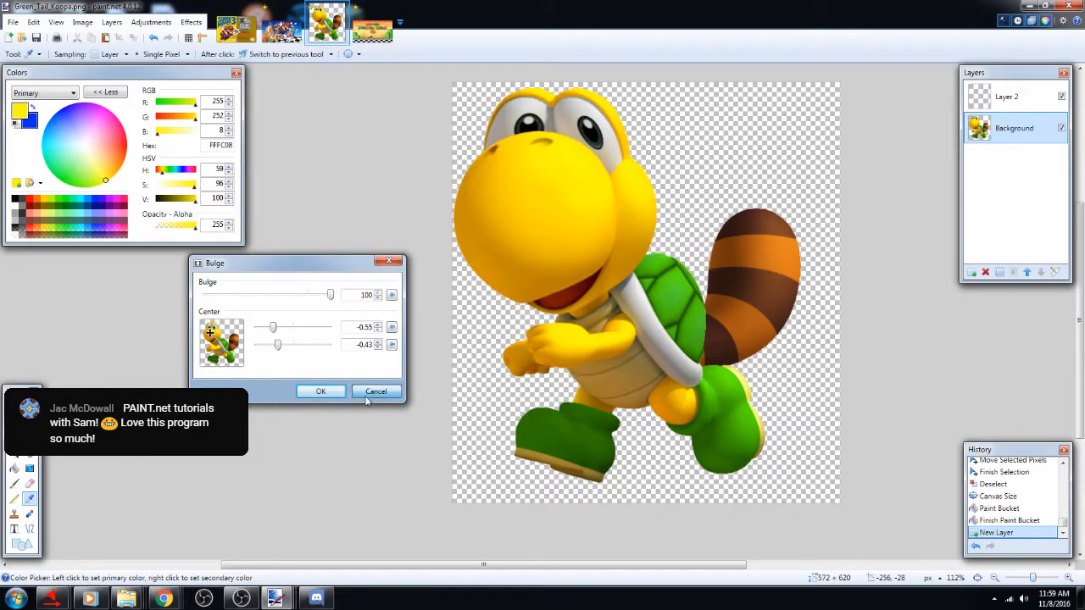
{"action": "left_click", "coordinate": [367, 395]}
Preview the Crystalize distortion on the Background layer with cell size 24 and quality 5
{"action": "left_click", "coordinate": [191, 22]}
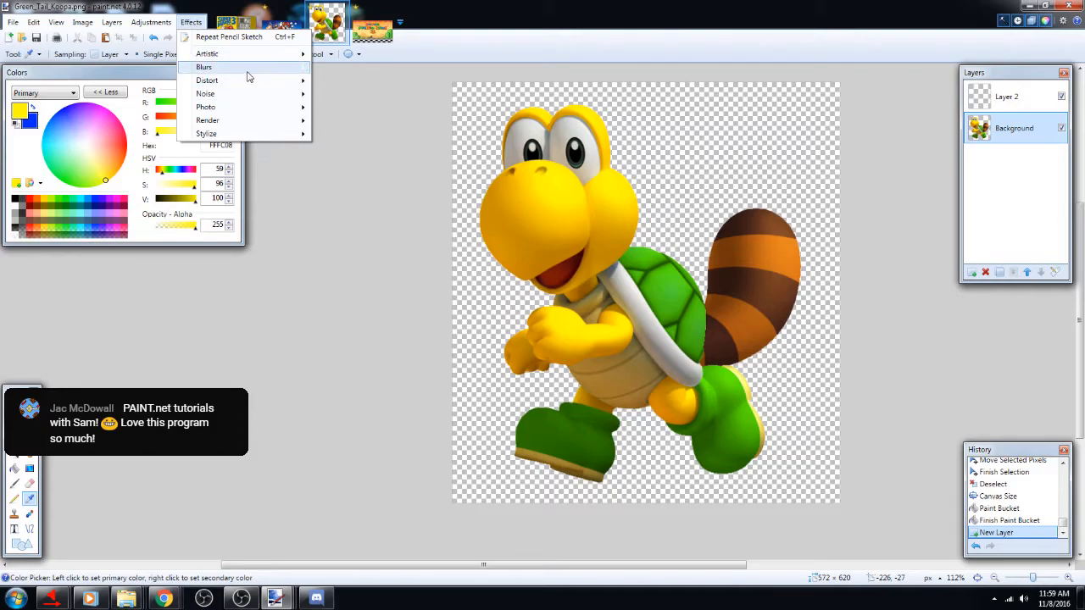
{"action": "mouse_move", "coordinate": [243, 86]}
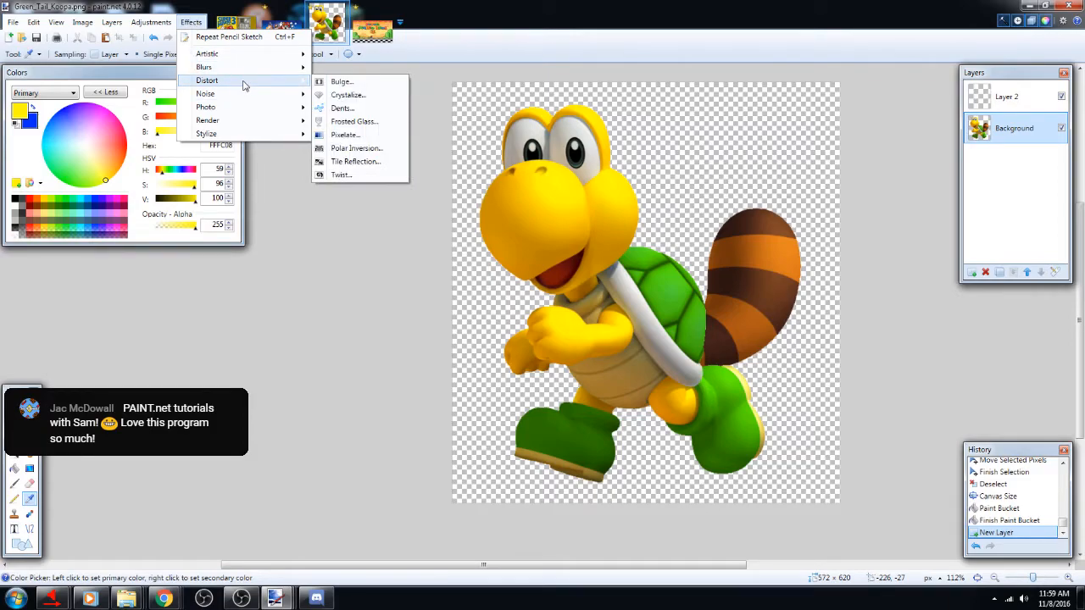
{"action": "left_click", "coordinate": [370, 96]}
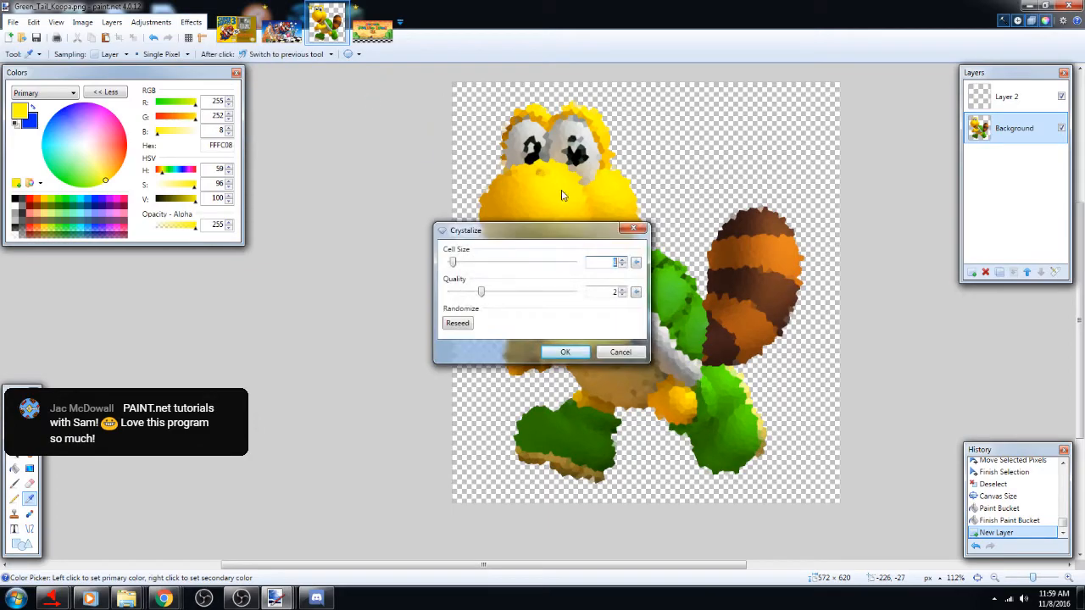
{"action": "left_click_drag", "start_coordinate": [564, 235], "coordinate": [299, 250]}
{"action": "mouse_move", "coordinate": [194, 283]}
{"action": "left_mouse_down"}
{"action": "mouse_move", "coordinate": [317, 282]}
{"action": "mouse_move", "coordinate": [197, 294]}
{"action": "left_mouse_up"}
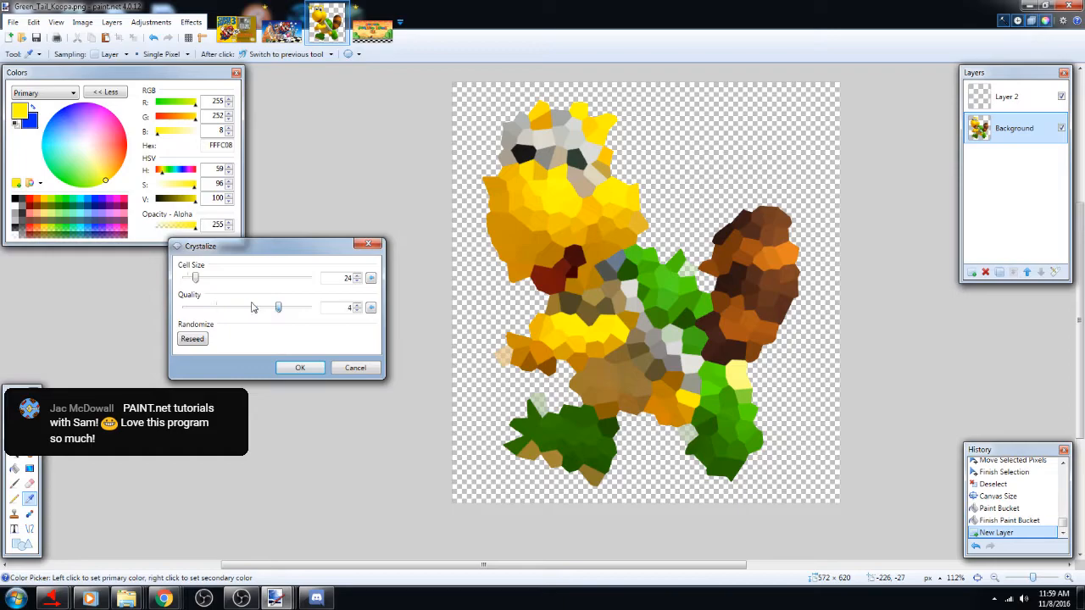
{"action": "left_click_drag", "start_coordinate": [216, 306], "coordinate": [431, 303]}
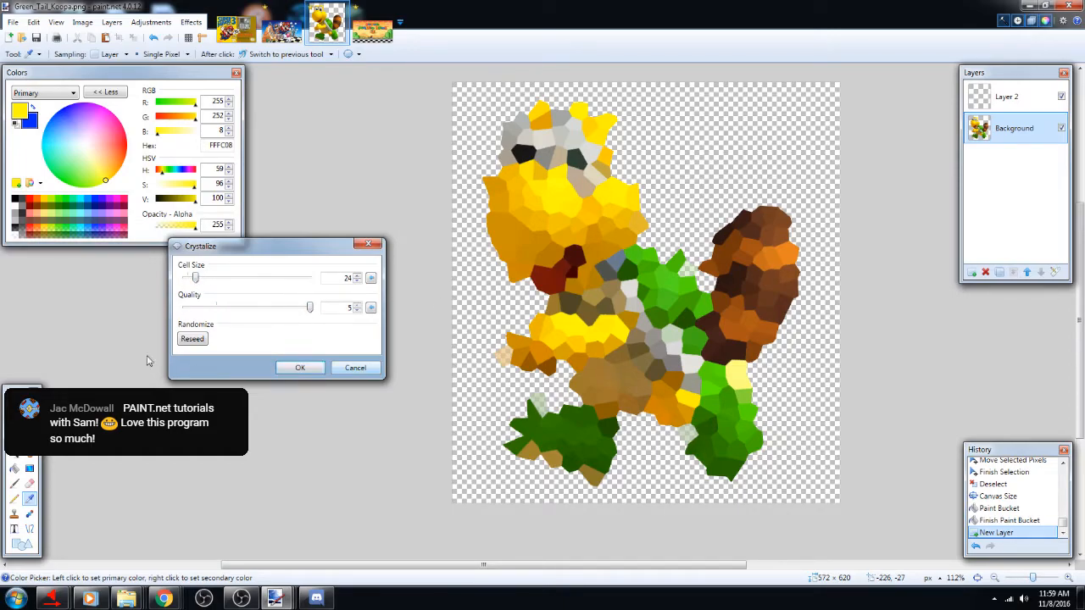
Reseed the Crystalize pattern repeatedly to preview different random cell arrangements, and cancel the effect
{"action": "left_click", "coordinate": [193, 339]}
{"action": "left_click", "coordinate": [193, 339]}
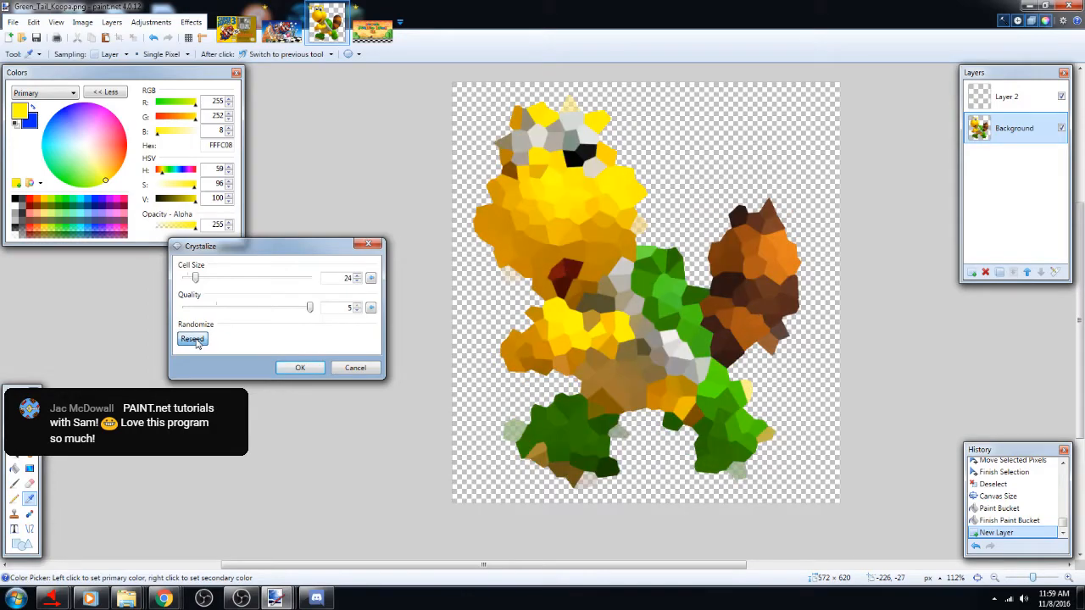
{"action": "left_click", "coordinate": [193, 340]}
{"action": "left_click", "coordinate": [193, 339]}
{"action": "left_click", "coordinate": [193, 339]}
{"action": "left_click", "coordinate": [194, 340]}
{"action": "left_click", "coordinate": [194, 339]}
{"action": "left_click", "coordinate": [193, 339]}
{"action": "left_click", "coordinate": [193, 339]}
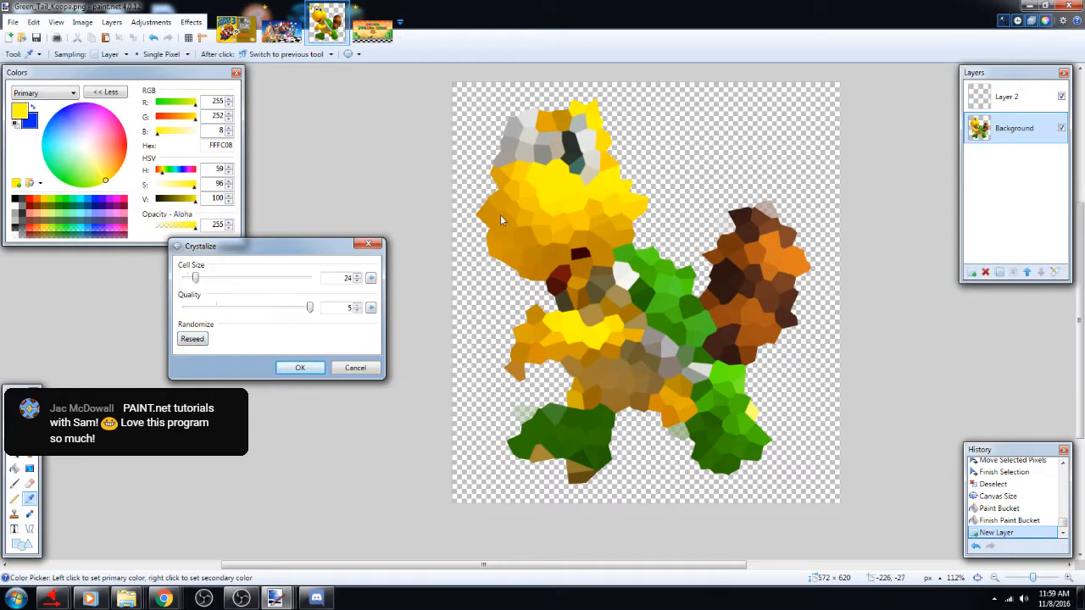
{"action": "left_click", "coordinate": [355, 367]}
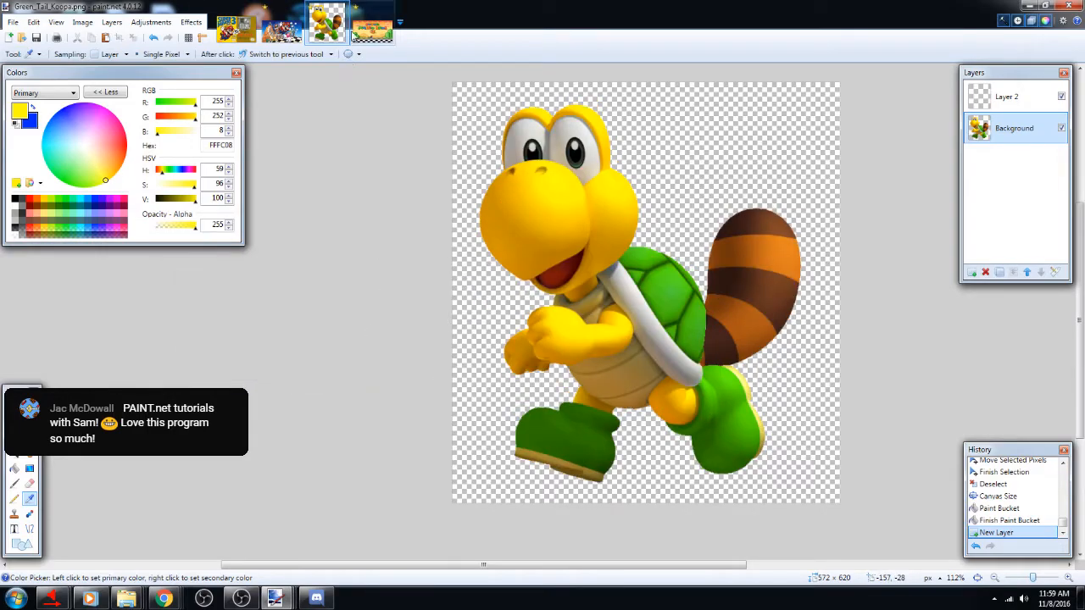
Preview the Dents distortion on the koopa with tension 76.35, roughness 100 and refraction 200, and cancel the effect
{"action": "left_click", "coordinate": [191, 22]}
{"action": "mouse_move", "coordinate": [243, 84]}
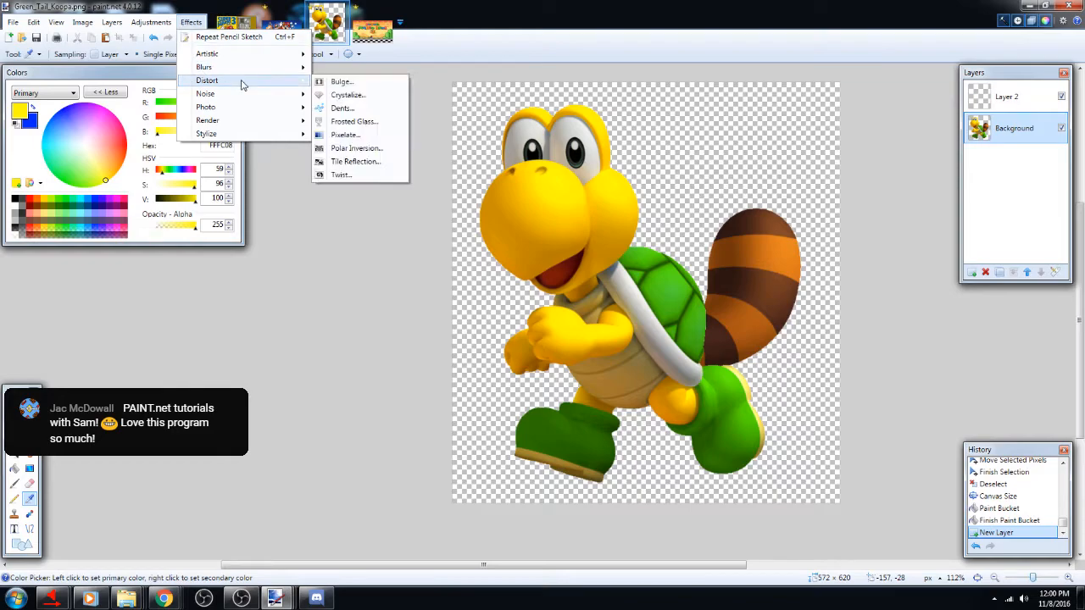
{"action": "left_click", "coordinate": [381, 109]}
{"action": "left_click_drag", "start_coordinate": [600, 196], "coordinate": [336, 270]}
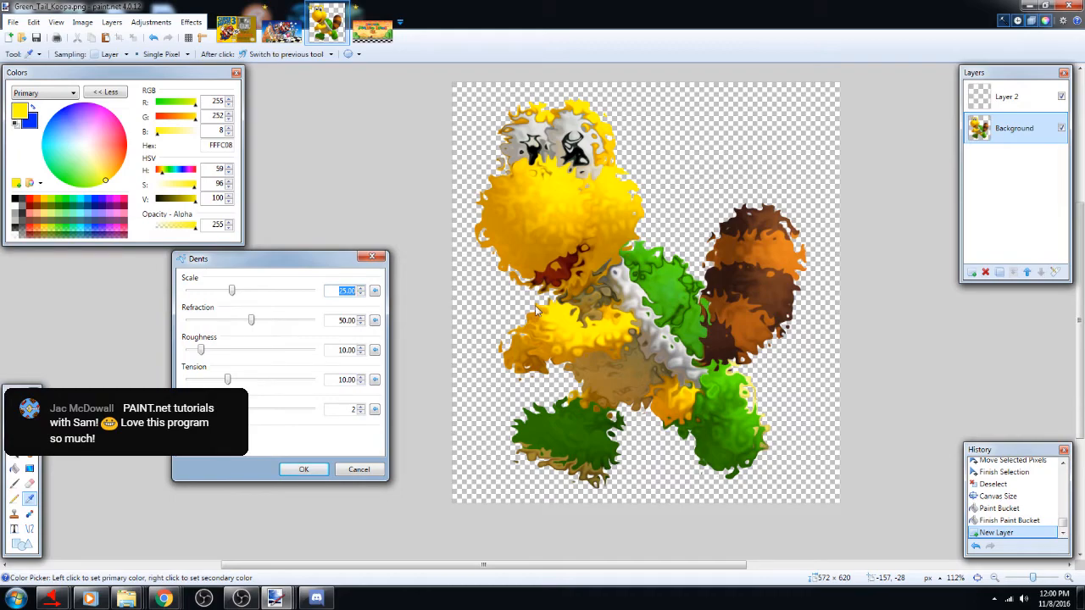
{"action": "left_click_drag", "start_coordinate": [219, 409], "coordinate": [297, 381]}
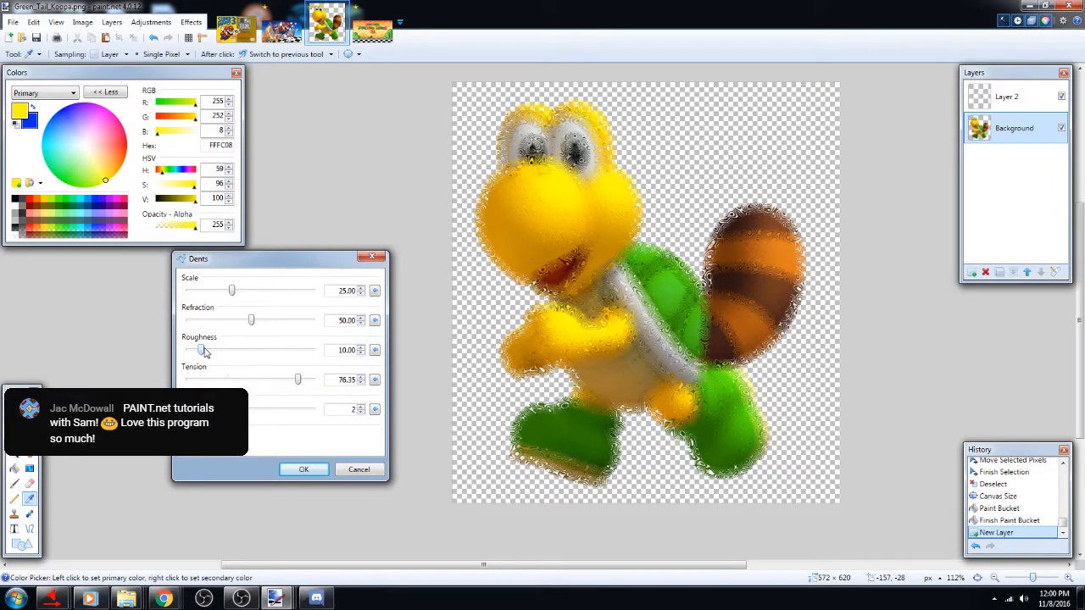
{"action": "left_click_drag", "start_coordinate": [204, 351], "coordinate": [315, 354]}
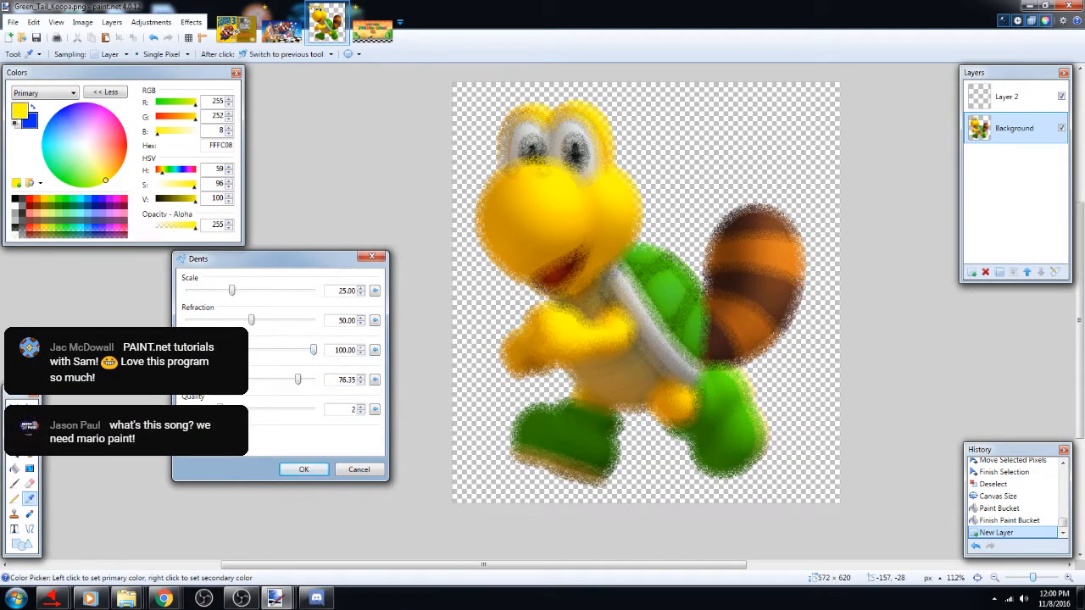
{"action": "left_click_drag", "start_coordinate": [251, 322], "coordinate": [340, 324]}
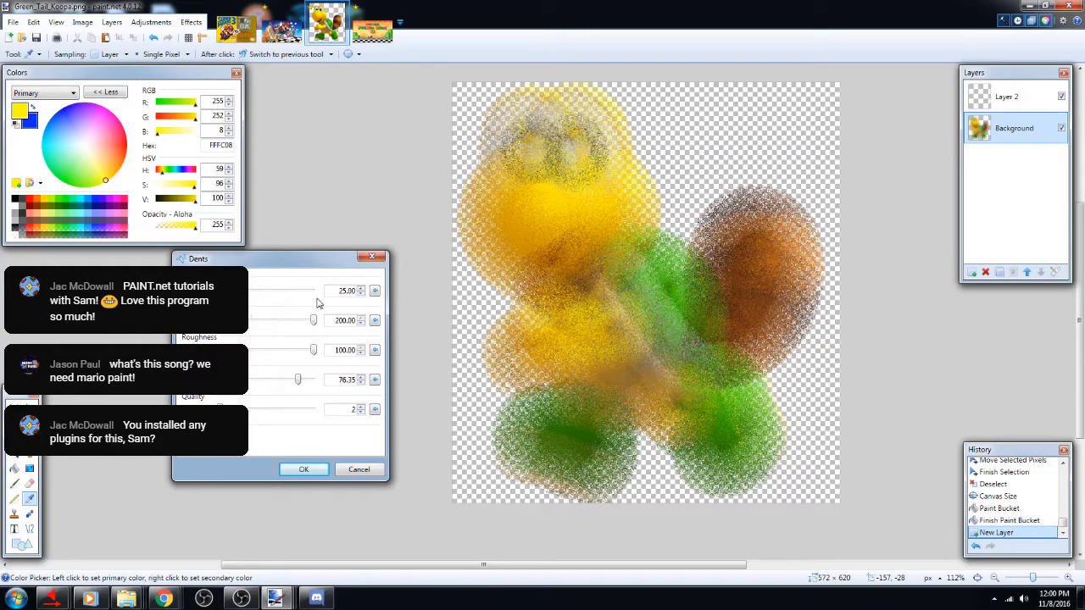
{"action": "left_click", "coordinate": [358, 471]}
Preview the Frosted Glass distortion on the koopa with an adjusted scatter radius, and cancel the effect
{"action": "left_click", "coordinate": [191, 22]}
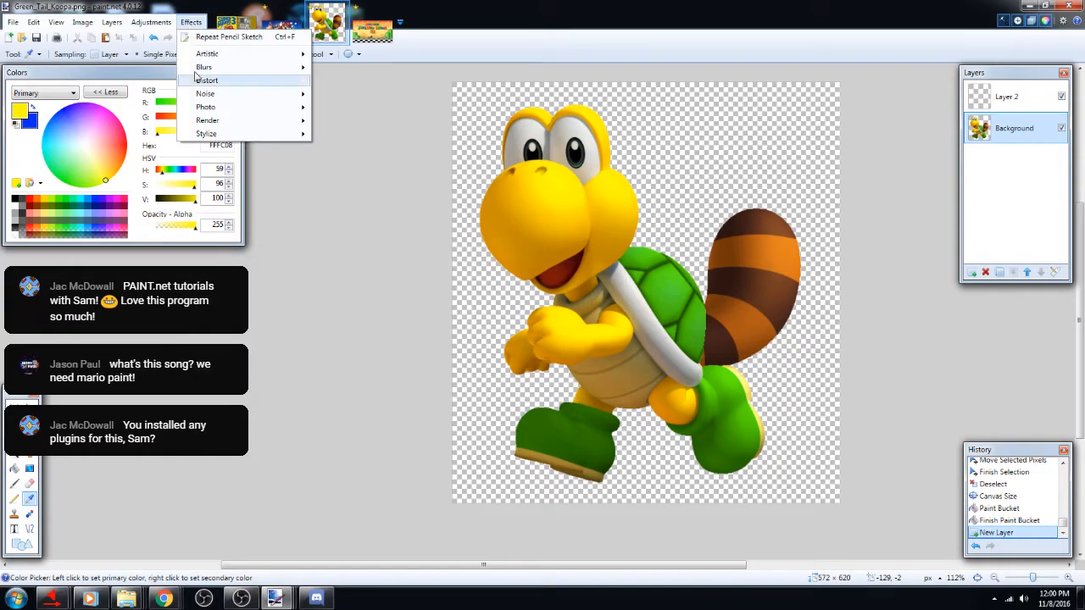
{"action": "mouse_move", "coordinate": [268, 98]}
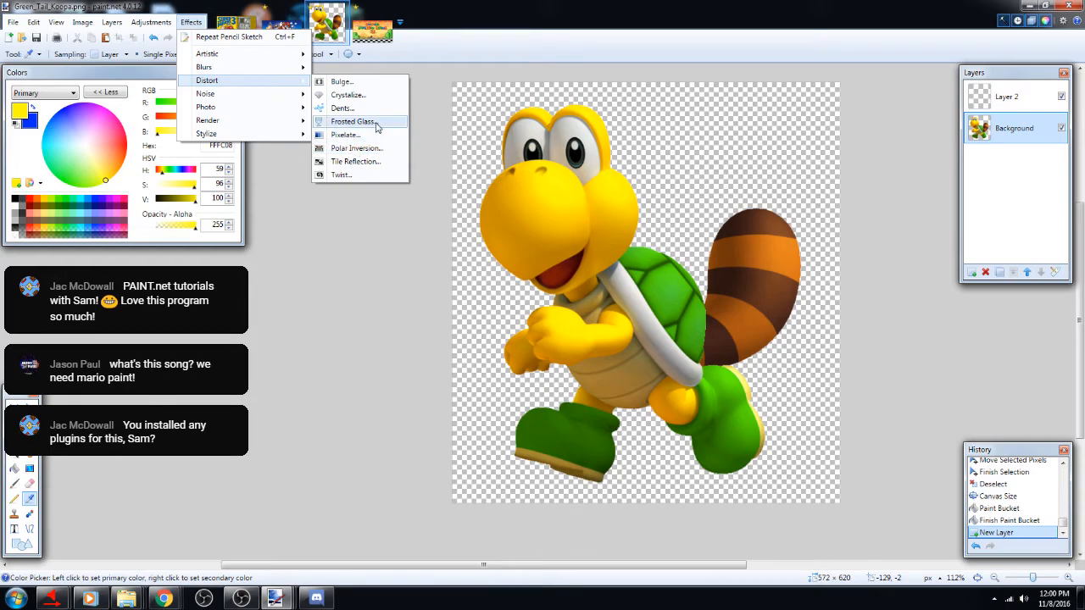
{"action": "left_click", "coordinate": [378, 128]}
{"action": "left_click_drag", "start_coordinate": [529, 219], "coordinate": [114, 244]}
{"action": "mouse_move", "coordinate": [31, 276]}
{"action": "left_mouse_down"}
{"action": "mouse_move", "coordinate": [51, 276]}
{"action": "mouse_move", "coordinate": [34, 276]}
{"action": "left_mouse_up"}
{"action": "left_click", "coordinate": [60, 333]}
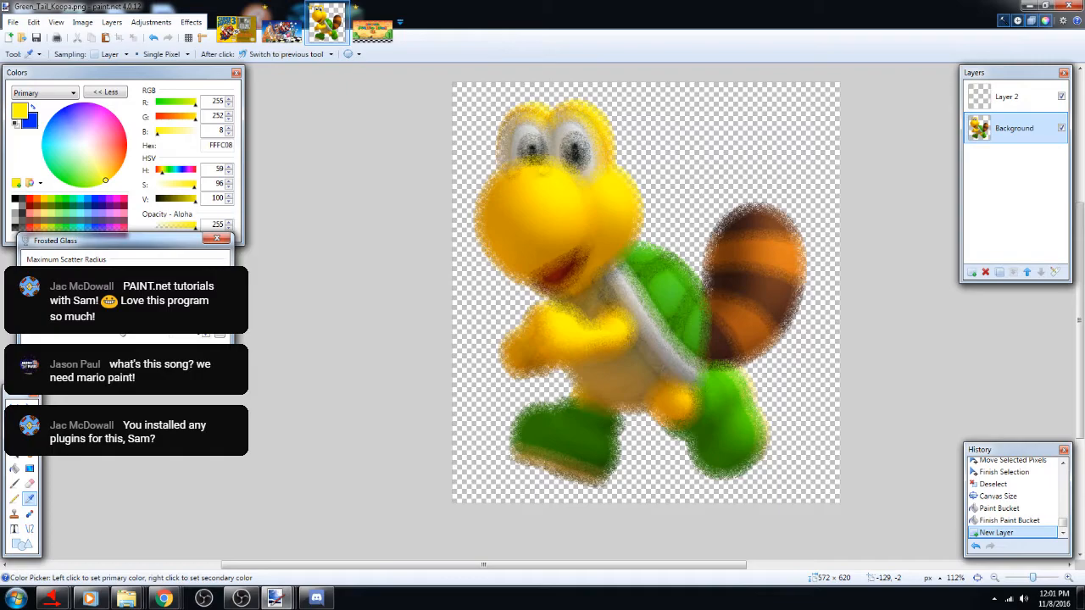
{"action": "key", "text": "Escape"}
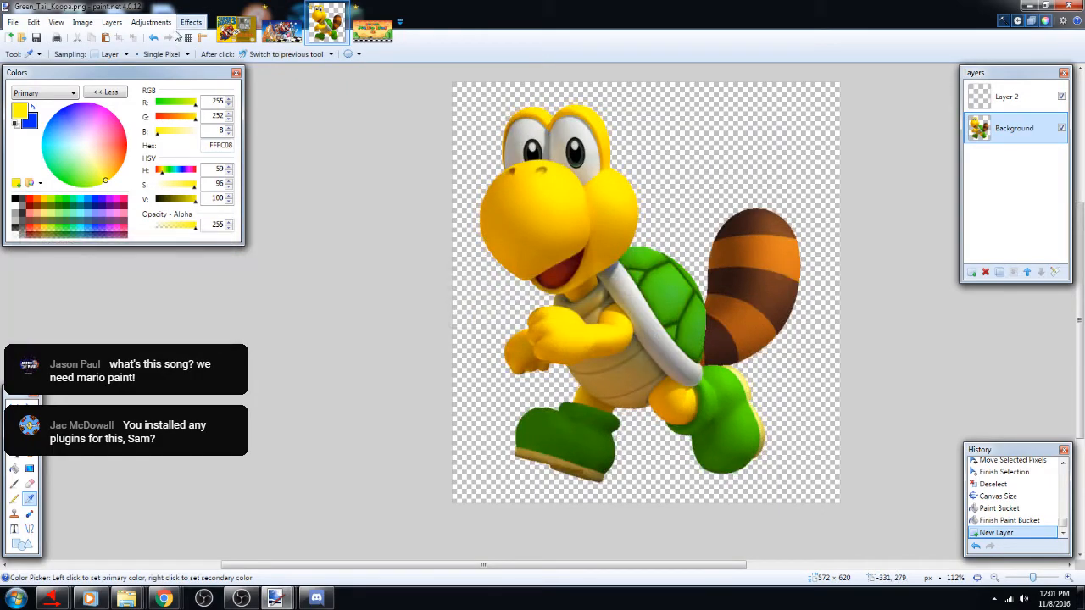
Preview the Pixelate distortion on the koopa with cell sizes 8 and 1, and close it without applying the effect
{"action": "left_click", "coordinate": [191, 22]}
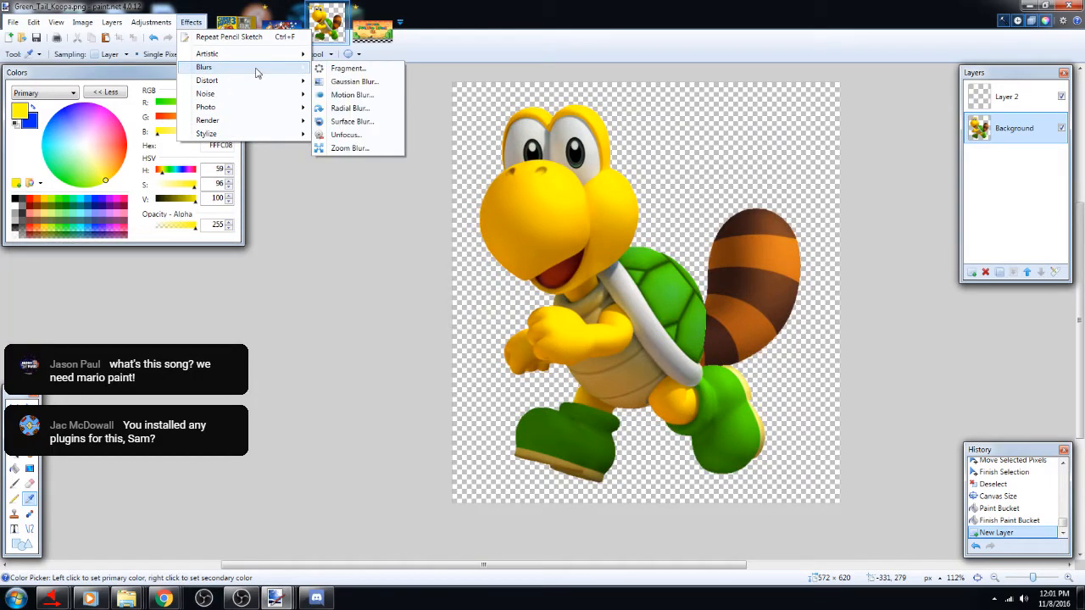
{"action": "mouse_move", "coordinate": [246, 80]}
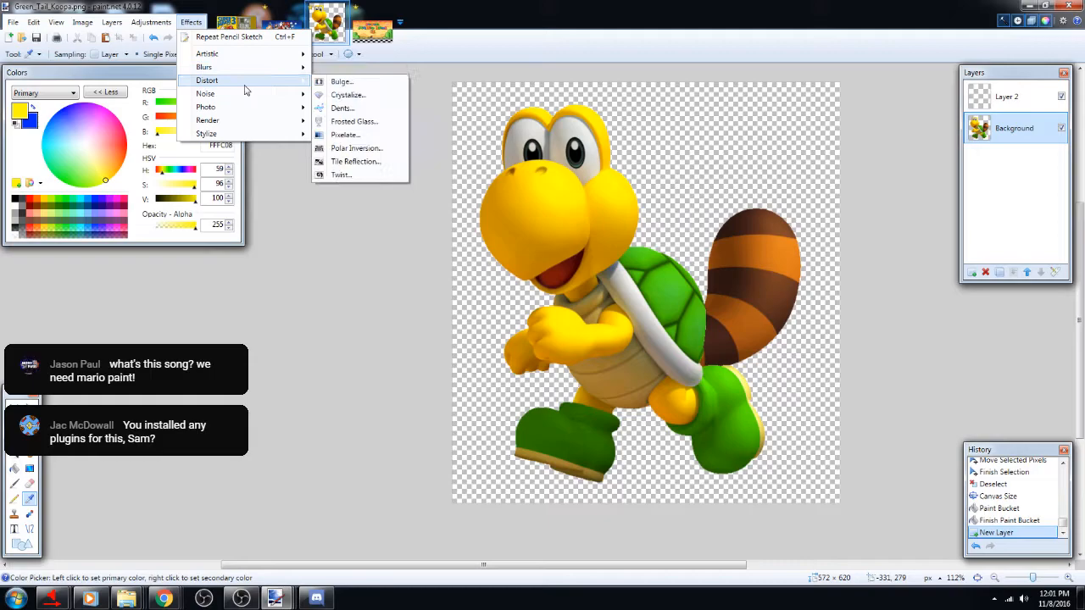
{"action": "left_click", "coordinate": [371, 137]}
{"action": "left_click_drag", "start_coordinate": [591, 274], "coordinate": [275, 292]}
{"action": "mouse_move", "coordinate": [138, 314]}
{"action": "left_mouse_down"}
{"action": "mouse_move", "coordinate": [158, 316]}
{"action": "mouse_move", "coordinate": [143, 318]}
{"action": "left_mouse_up"}
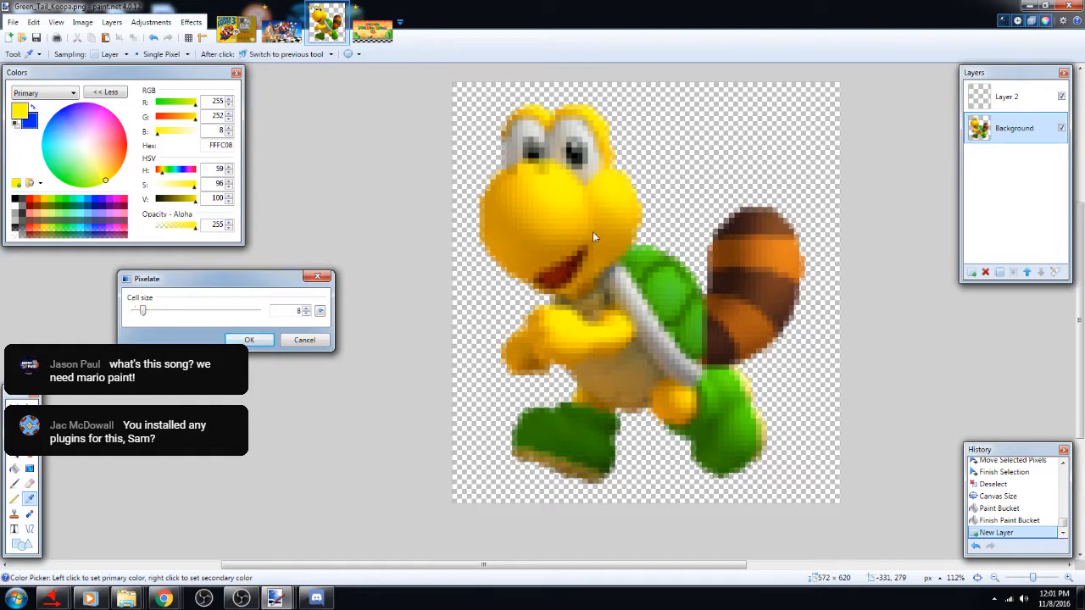
{"action": "mouse_move", "coordinate": [142, 315]}
{"action": "left_mouse_down"}
{"action": "mouse_move", "coordinate": [244, 316]}
{"action": "mouse_move", "coordinate": [166, 311]}
{"action": "mouse_move", "coordinate": [132, 329]}
{"action": "left_mouse_up"}
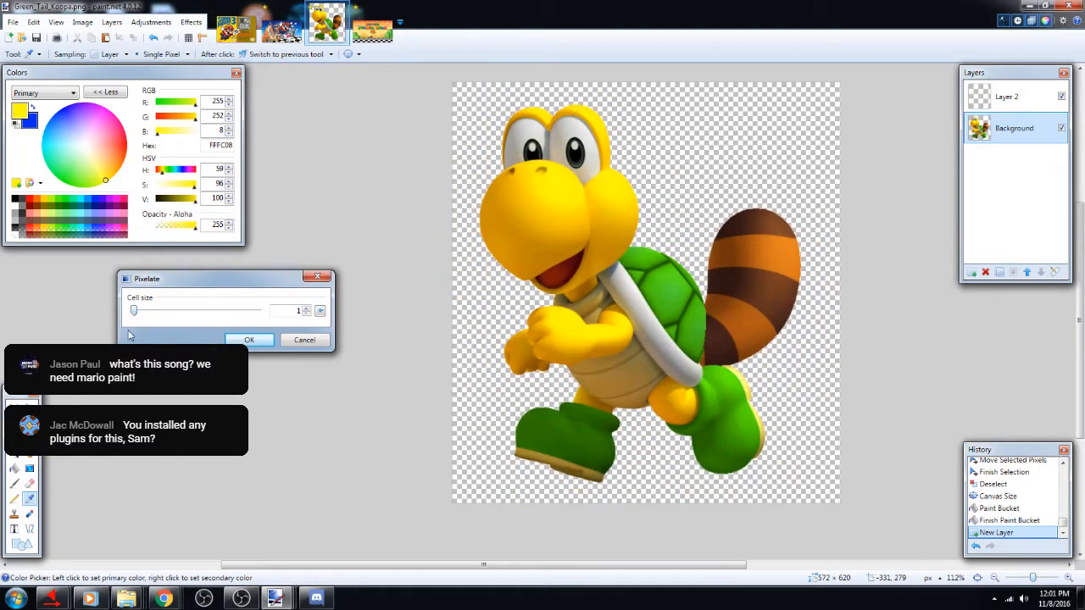
{"action": "left_click", "coordinate": [257, 339]}
Preview the Add Noise effect on the koopa with intensity 21 and color saturation 400, and cancel it
{"action": "left_click", "coordinate": [191, 22]}
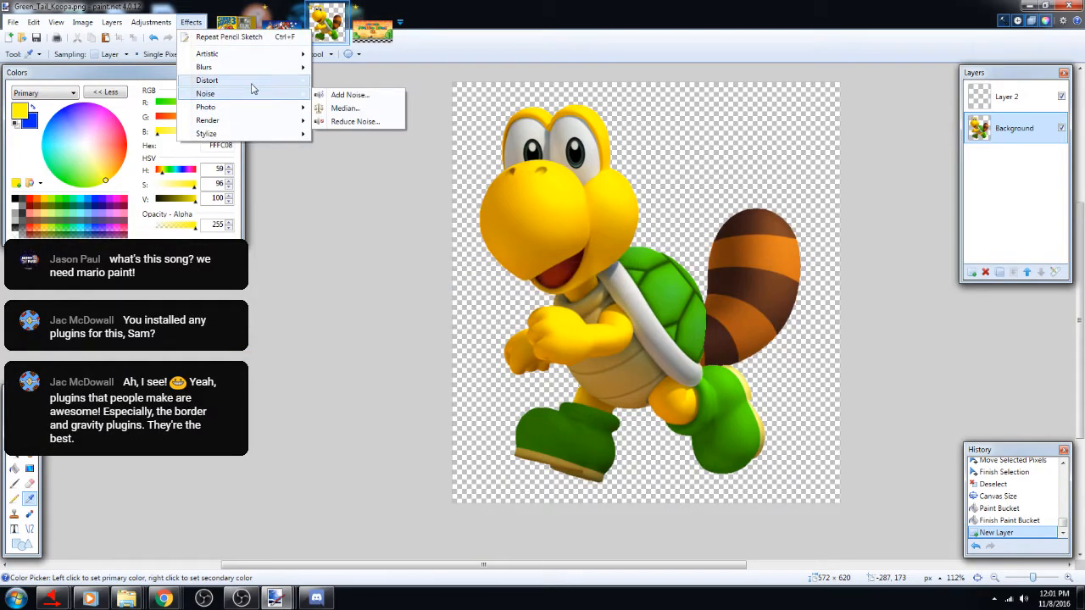
{"action": "mouse_move", "coordinate": [253, 86]}
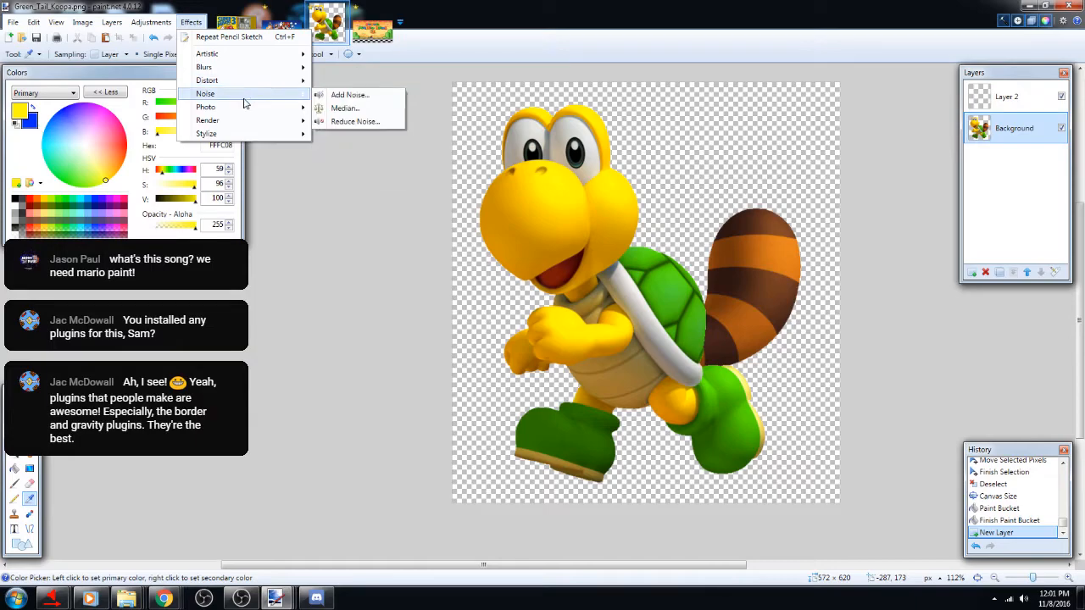
{"action": "left_click", "coordinate": [360, 97]}
{"action": "left_click_drag", "start_coordinate": [591, 240], "coordinate": [365, 273]}
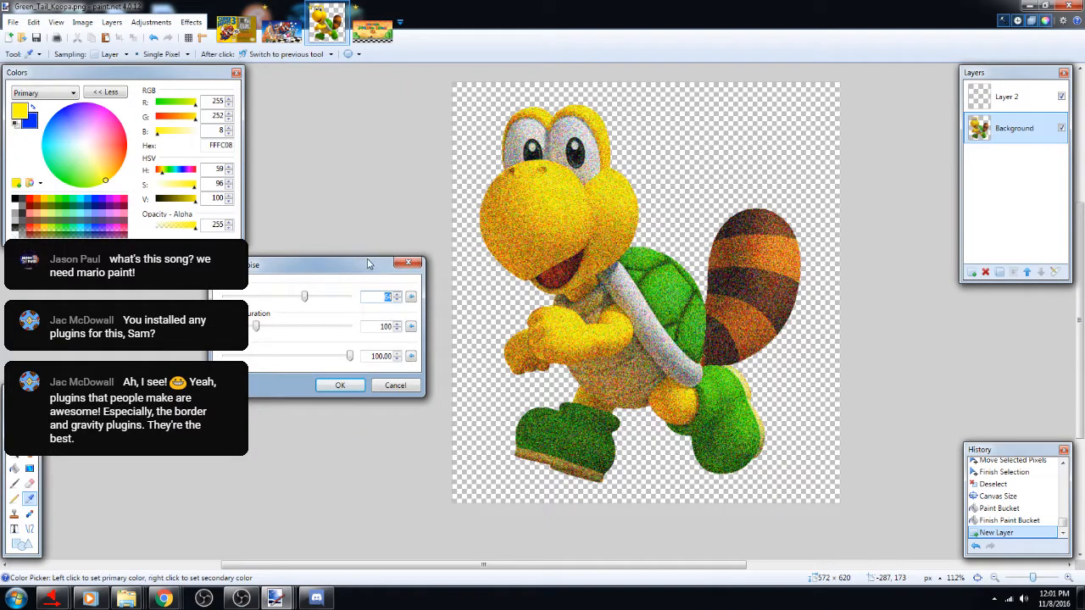
{"action": "left_click_drag", "start_coordinate": [304, 297], "coordinate": [351, 360]}
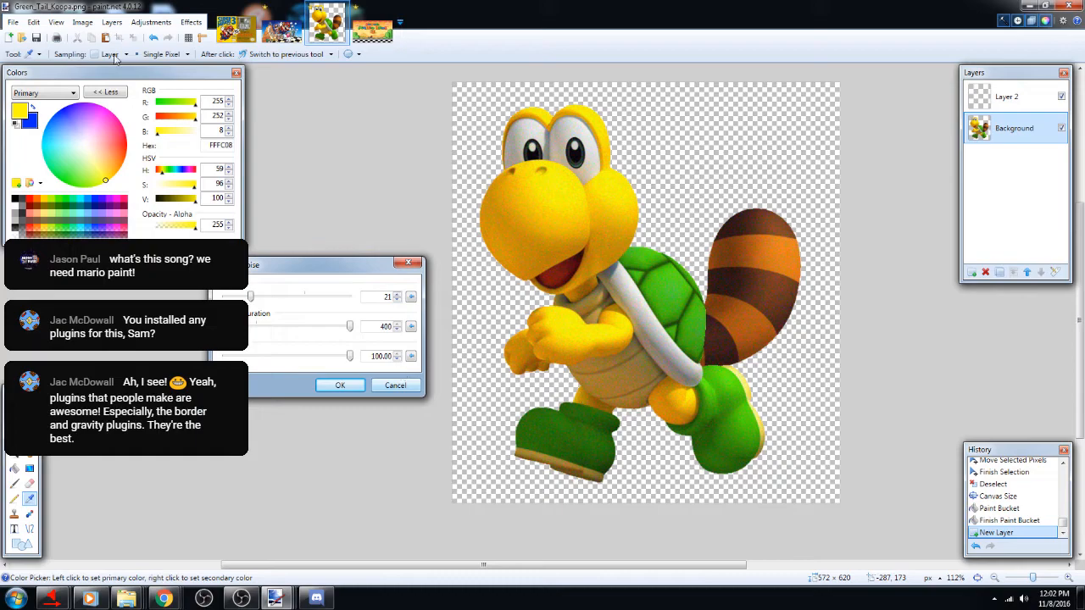
{"action": "left_click", "coordinate": [396, 388]}
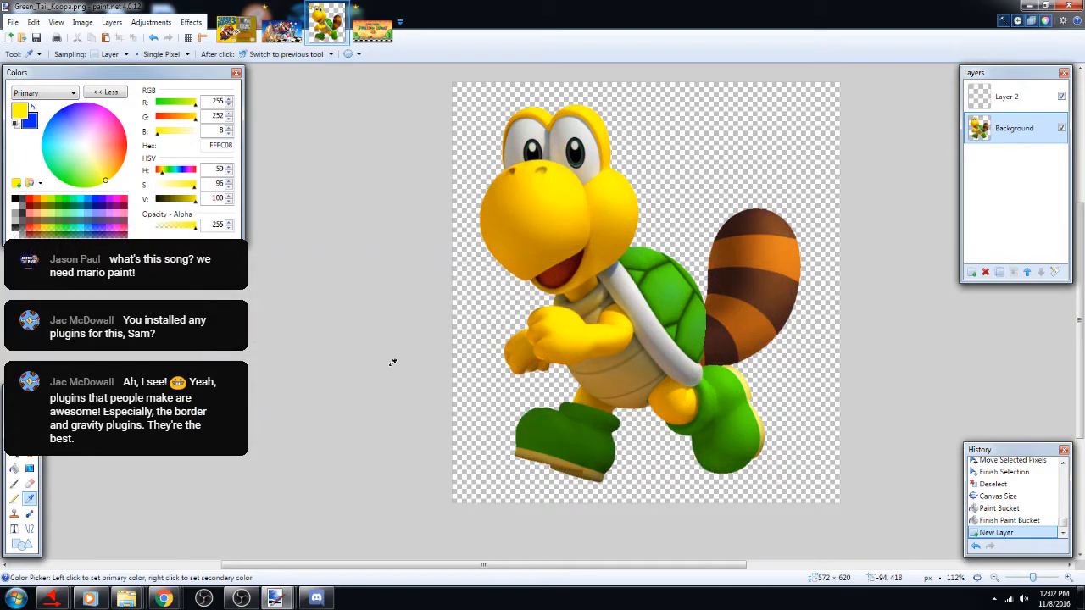
Preview the Glow photo effect on the koopa with brightness -16, contrast 100 and a larger radius, and cancel it
{"action": "left_click", "coordinate": [194, 22]}
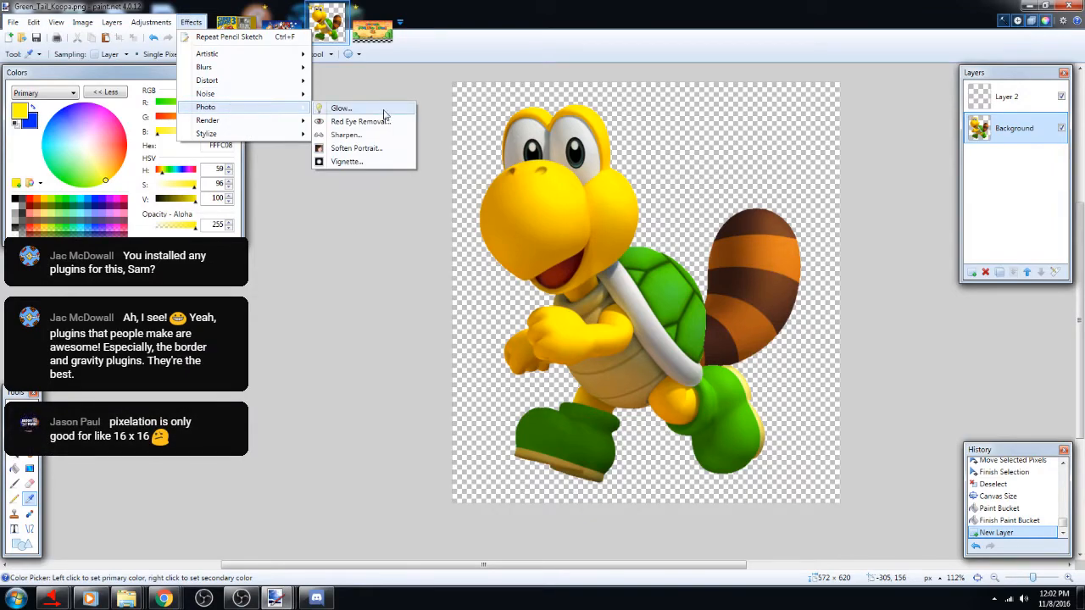
{"action": "left_click", "coordinate": [384, 110]}
{"action": "left_click_drag", "start_coordinate": [557, 230], "coordinate": [260, 289]}
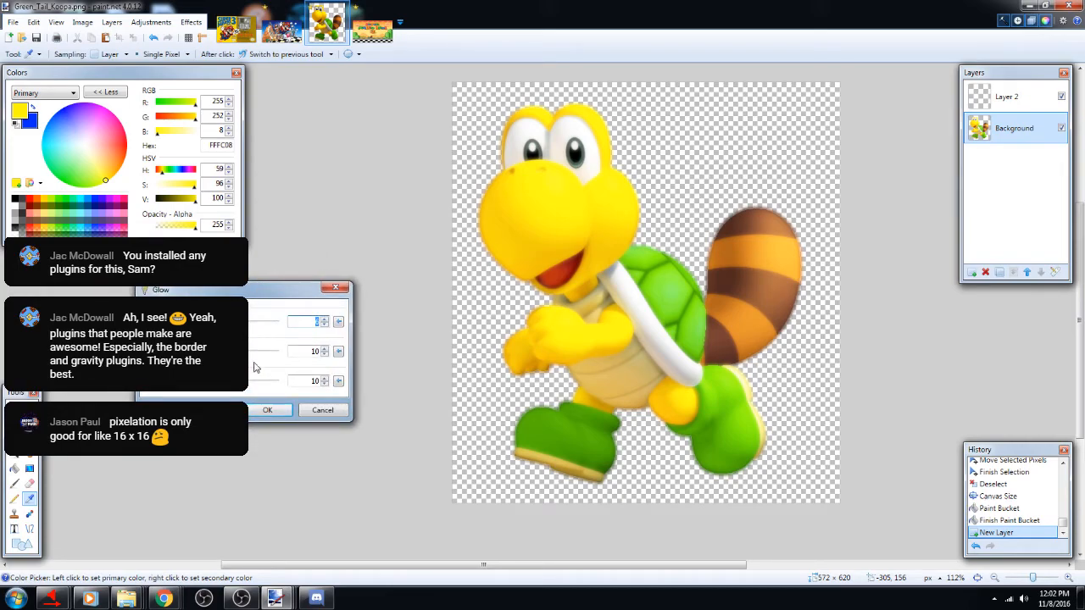
{"action": "mouse_move", "coordinate": [218, 352]}
{"action": "left_mouse_down"}
{"action": "mouse_move", "coordinate": [201, 353]}
{"action": "mouse_move", "coordinate": [267, 358]}
{"action": "mouse_move", "coordinate": [200, 356]}
{"action": "left_mouse_up"}
{"action": "left_click_drag", "start_coordinate": [151, 380], "coordinate": [283, 389]}
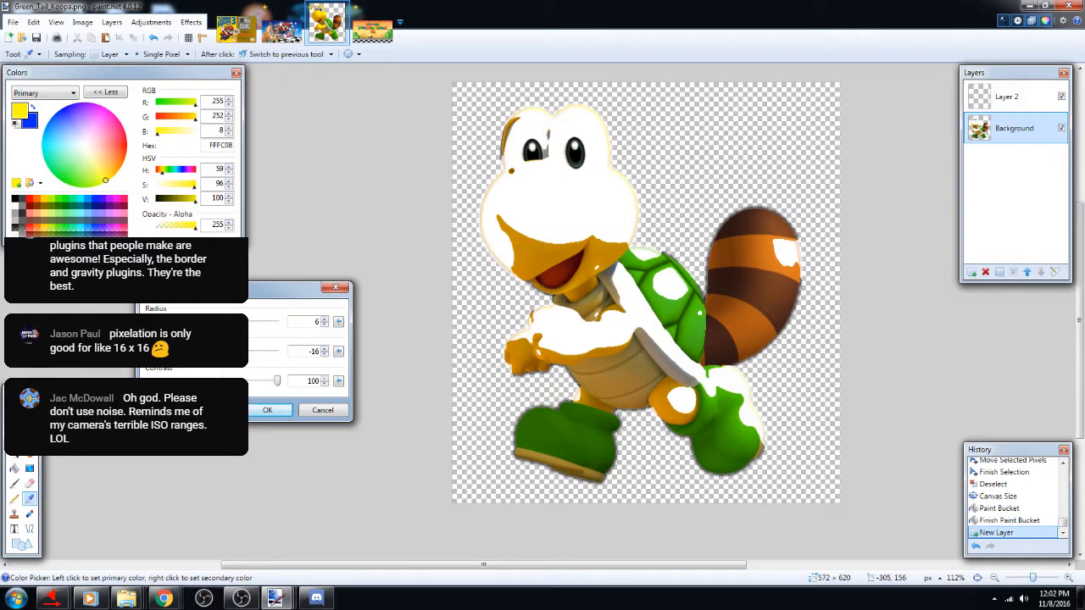
{"action": "left_click_drag", "start_coordinate": [179, 321], "coordinate": [279, 324]}
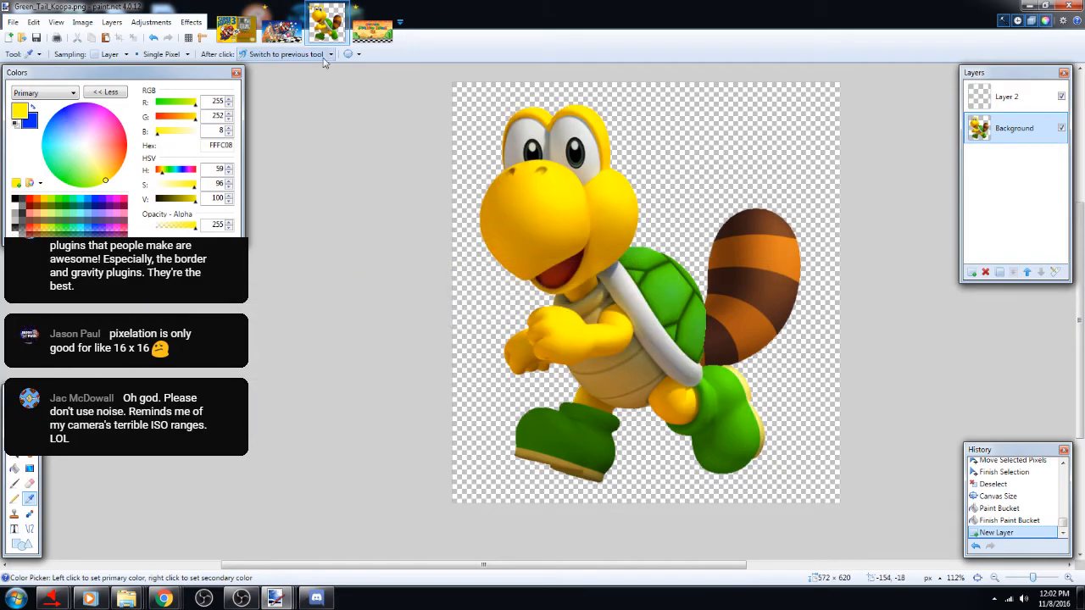
Open the effects list for the koopa's Background layer and go to the photo effects
{"action": "left_click", "coordinate": [193, 22]}
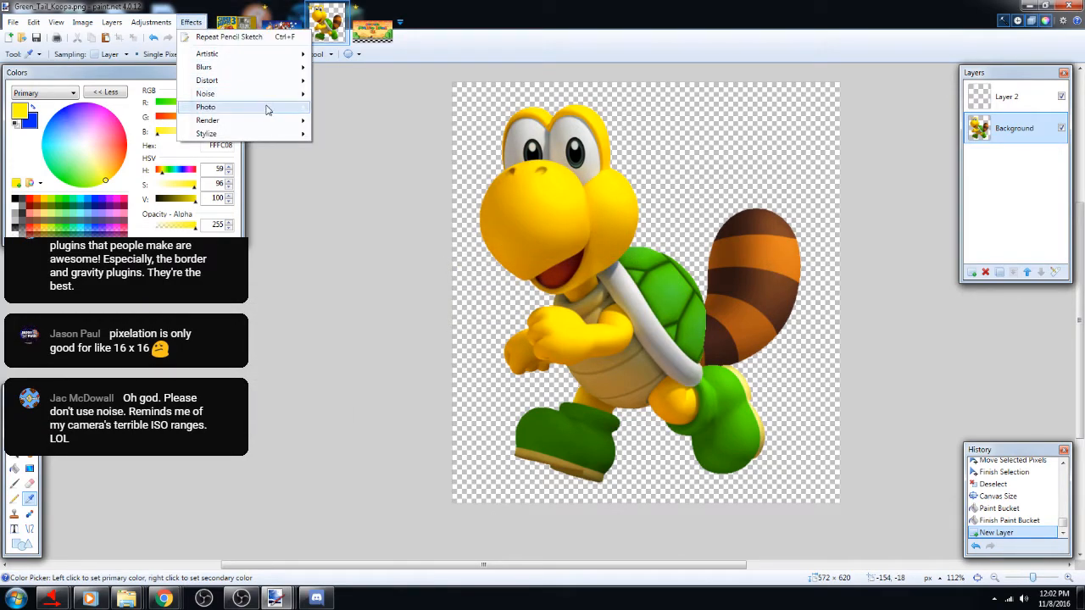
Try the Red Eye Removal effect on the Background layer, then cancel it
{"action": "mouse_move", "coordinate": [271, 112]}
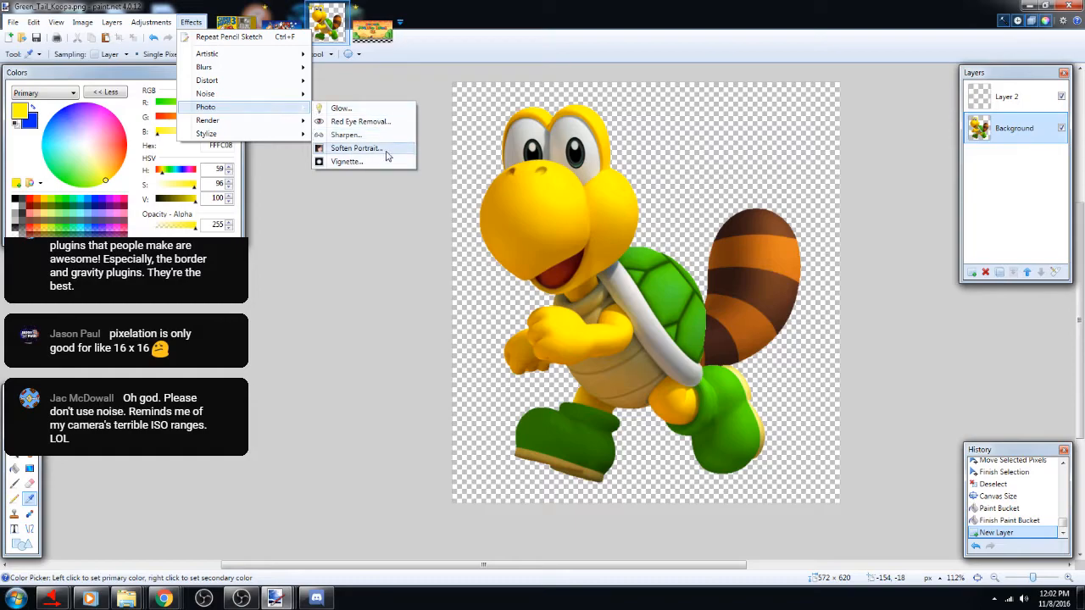
{"action": "left_click", "coordinate": [360, 121]}
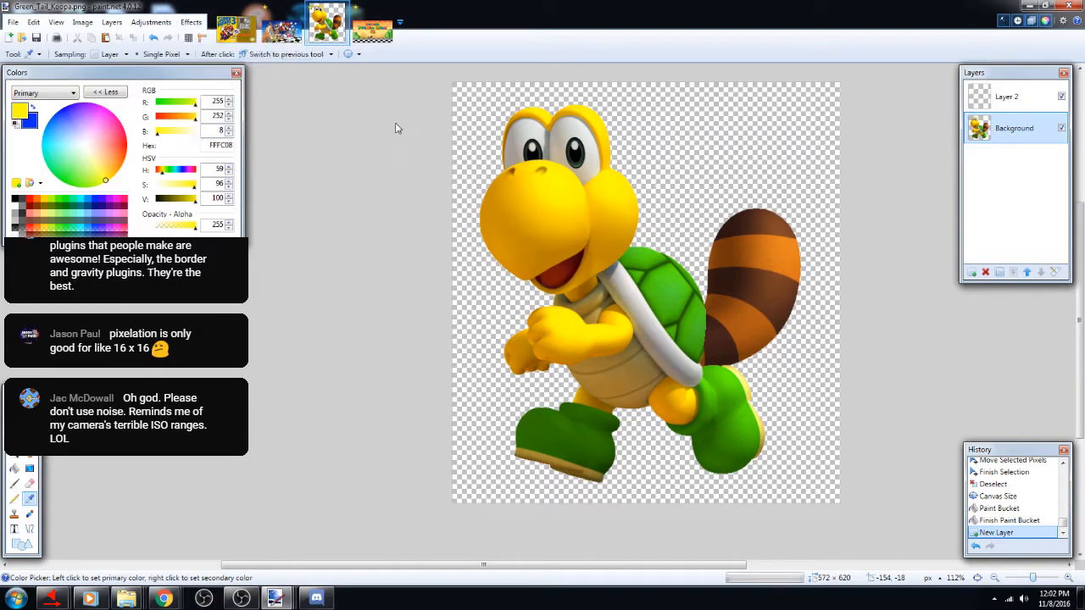
{"action": "left_click_drag", "start_coordinate": [559, 264], "coordinate": [198, 316]}
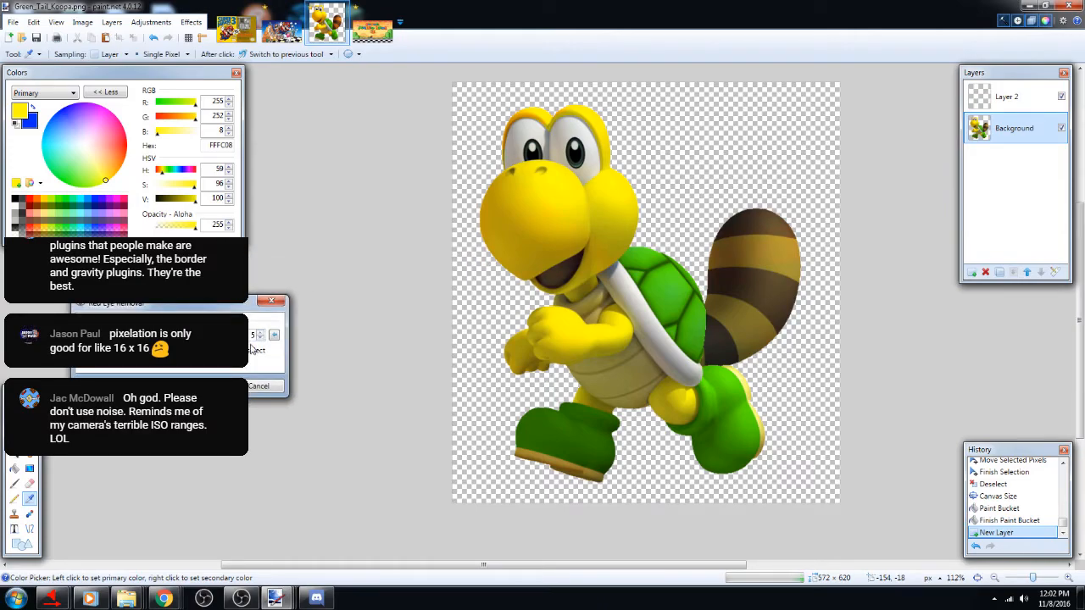
{"action": "left_click", "coordinate": [263, 383]}
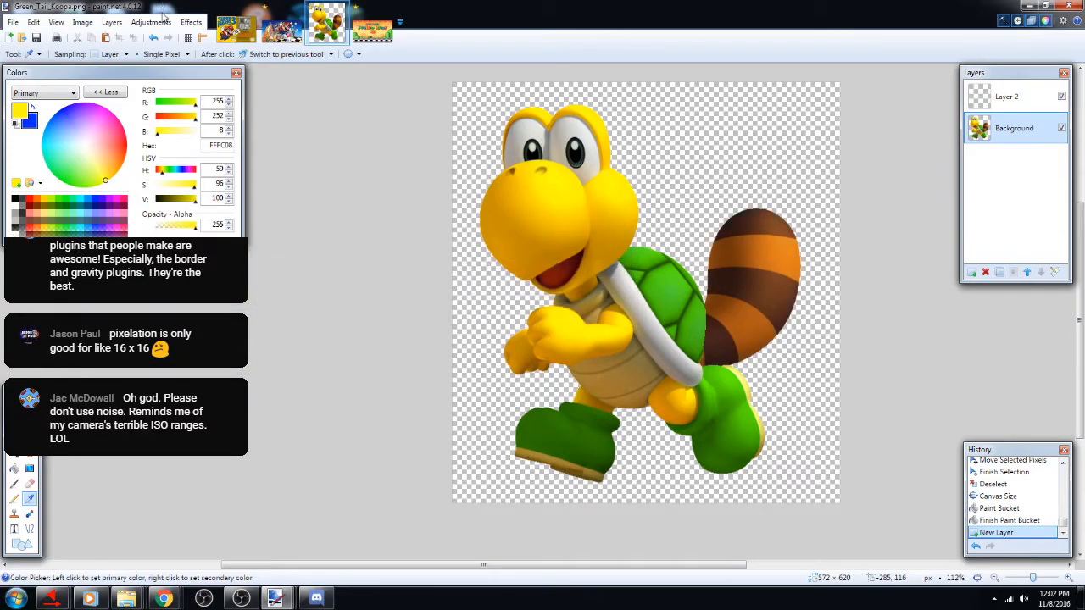
Try the Clouds render effect on the Background layer with the Multiply blend mode
{"action": "left_click", "coordinate": [192, 22]}
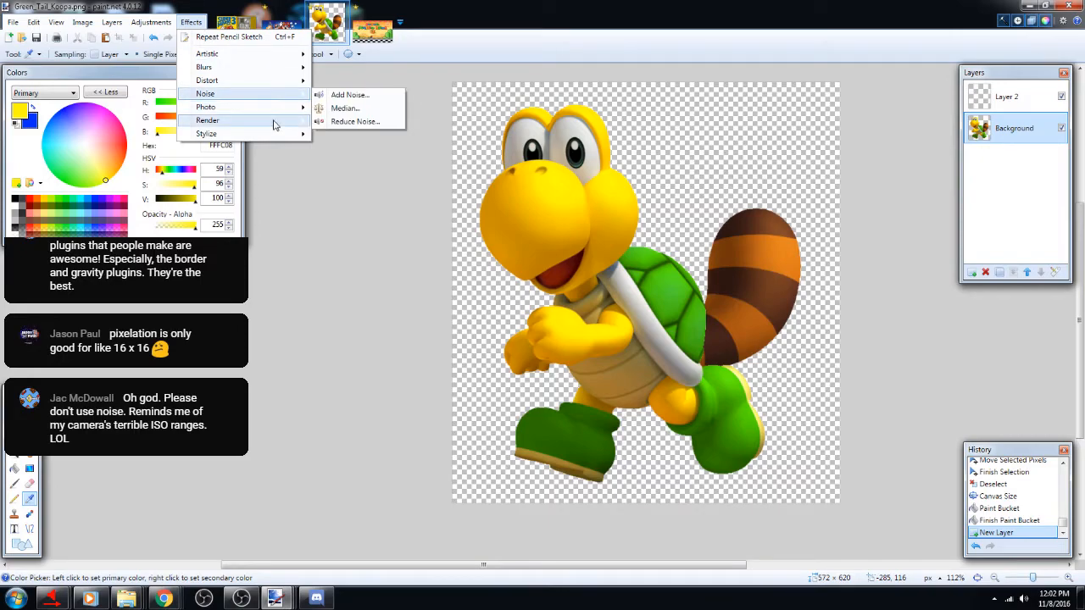
{"action": "mouse_move", "coordinate": [276, 124]}
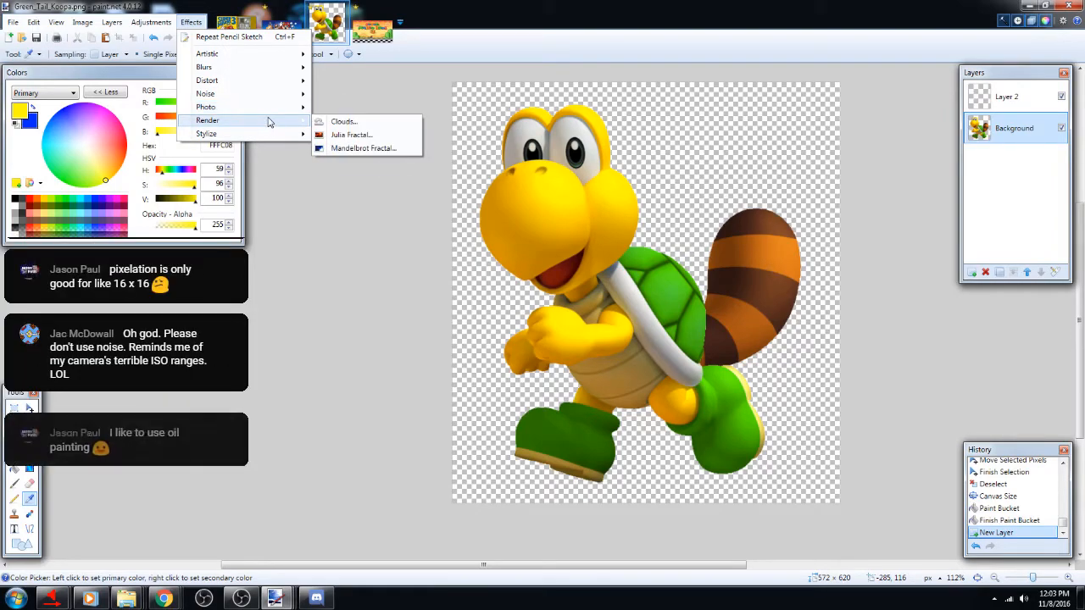
{"action": "left_click", "coordinate": [376, 123]}
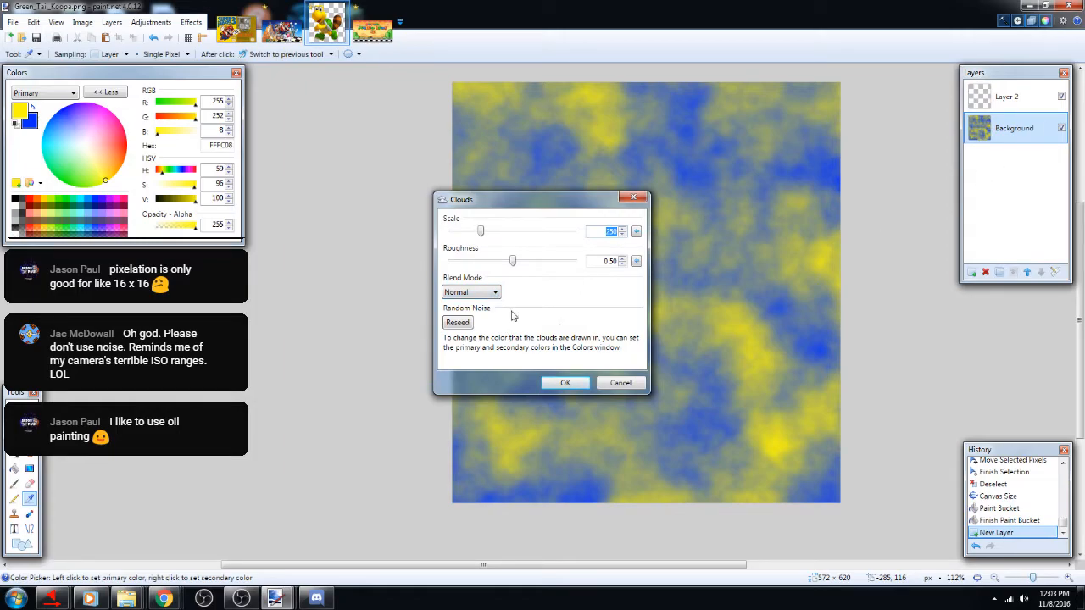
{"action": "left_click", "coordinate": [491, 292]}
{"action": "left_click", "coordinate": [477, 298]}
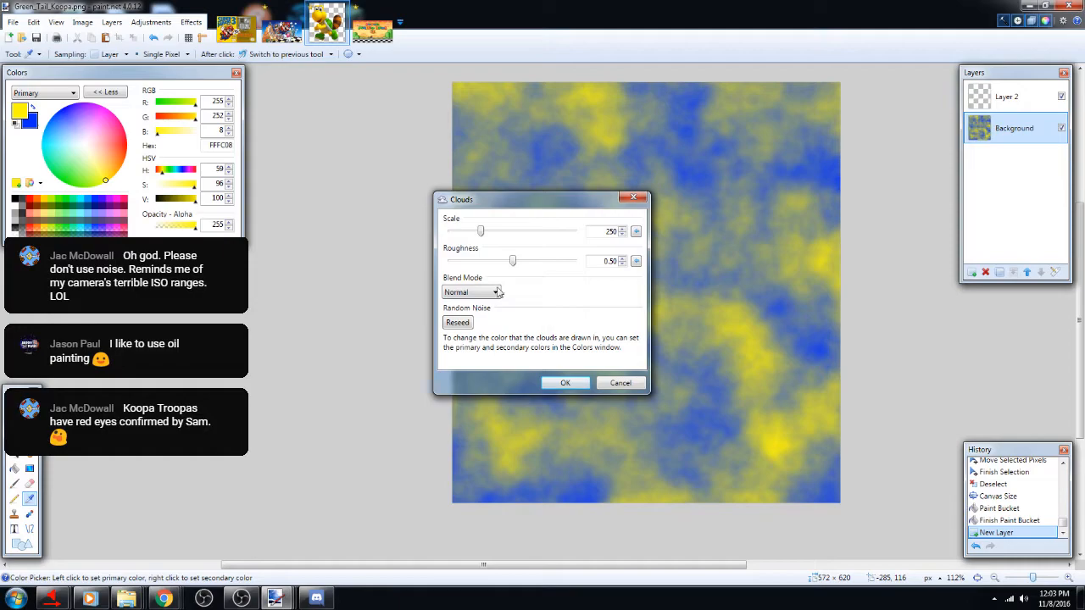
{"action": "key", "text": "Down"}
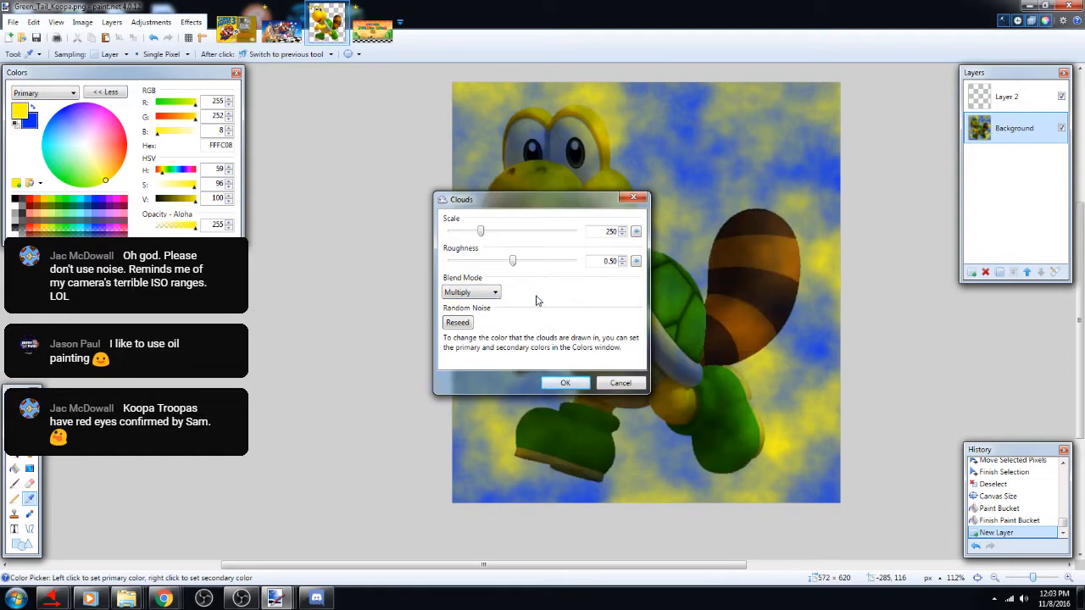
Preview the blend modes after Multiply one by one for the Clouds effect over the Koopa image
{"action": "left_click_drag", "start_coordinate": [582, 203], "coordinate": [319, 244]}
{"action": "key", "text": "Down"}
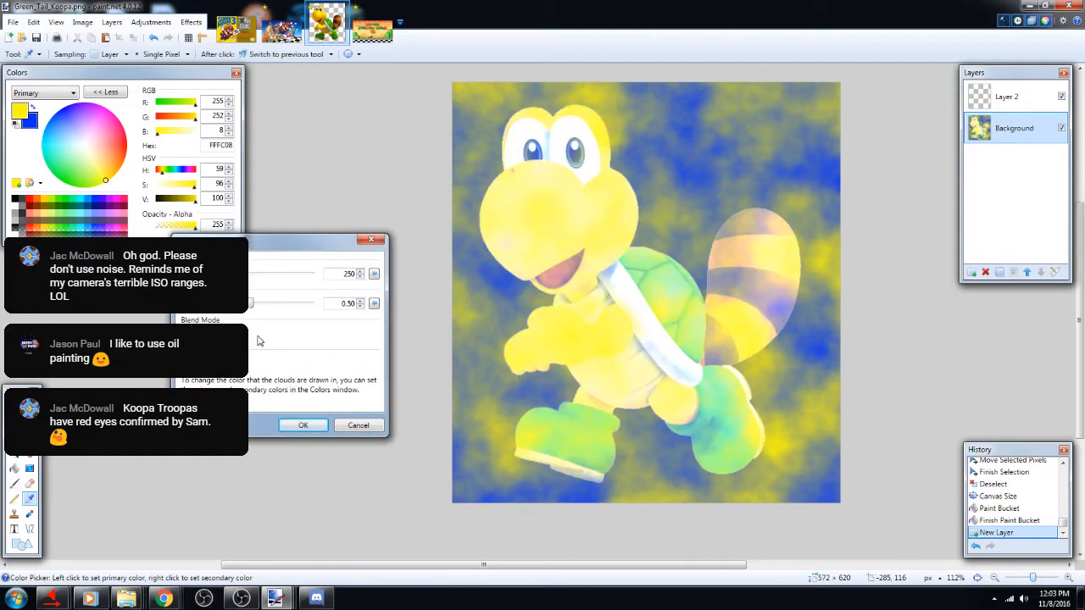
{"action": "key", "text": "Down"}
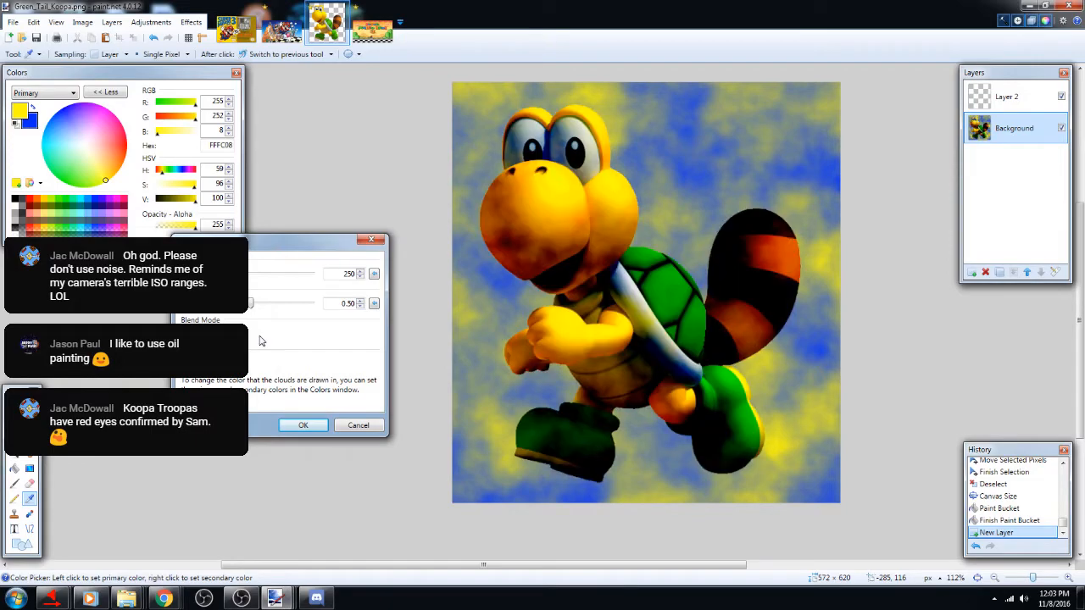
{"action": "key", "text": "Down"}
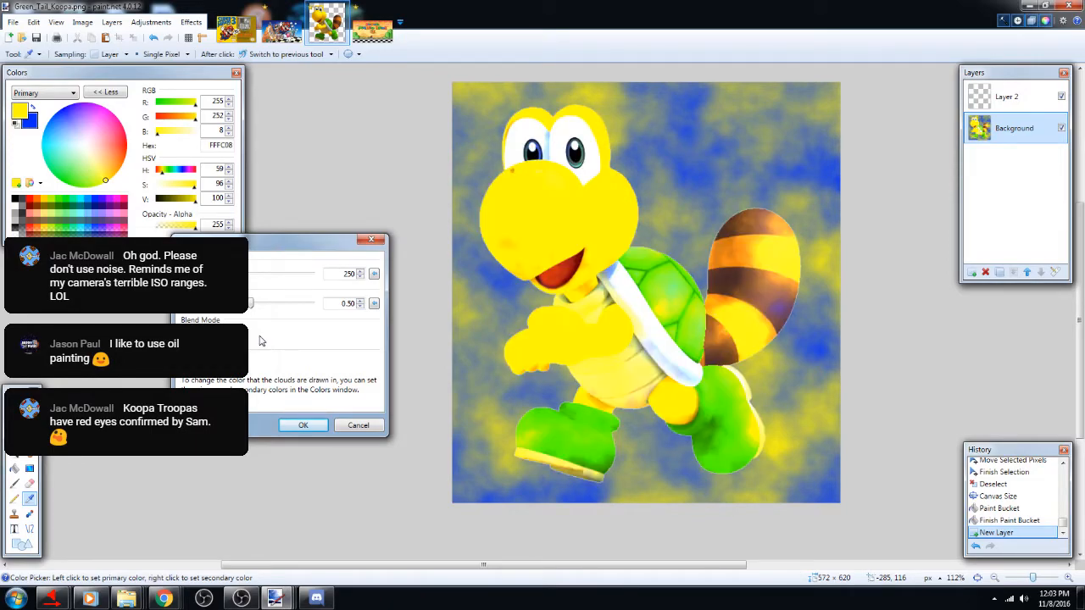
{"action": "key", "text": "Down"}
{"action": "key", "text": "Down"}
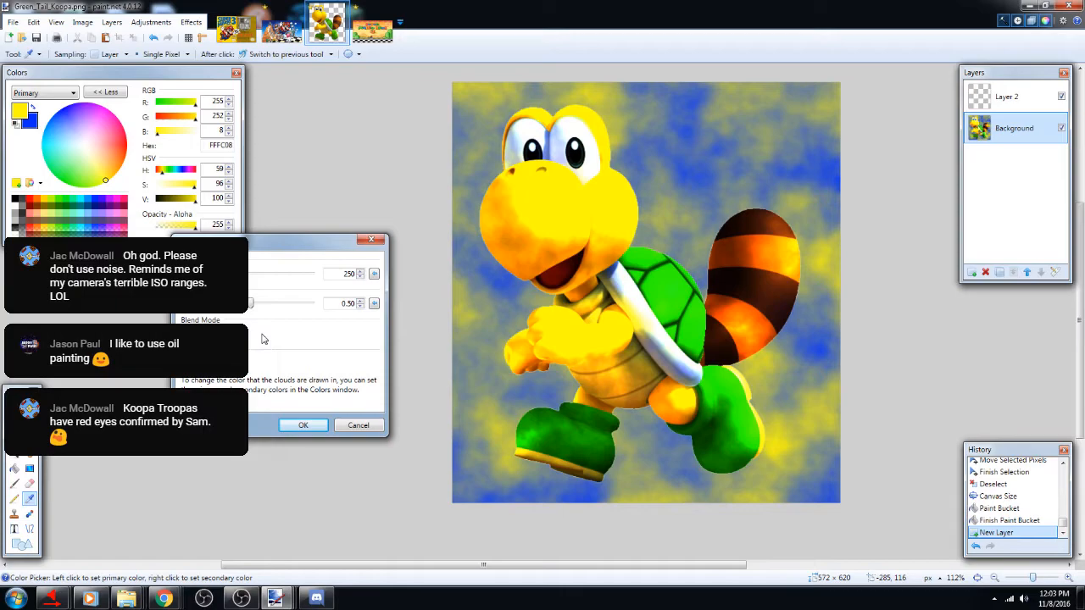
{"action": "key", "text": "Down"}
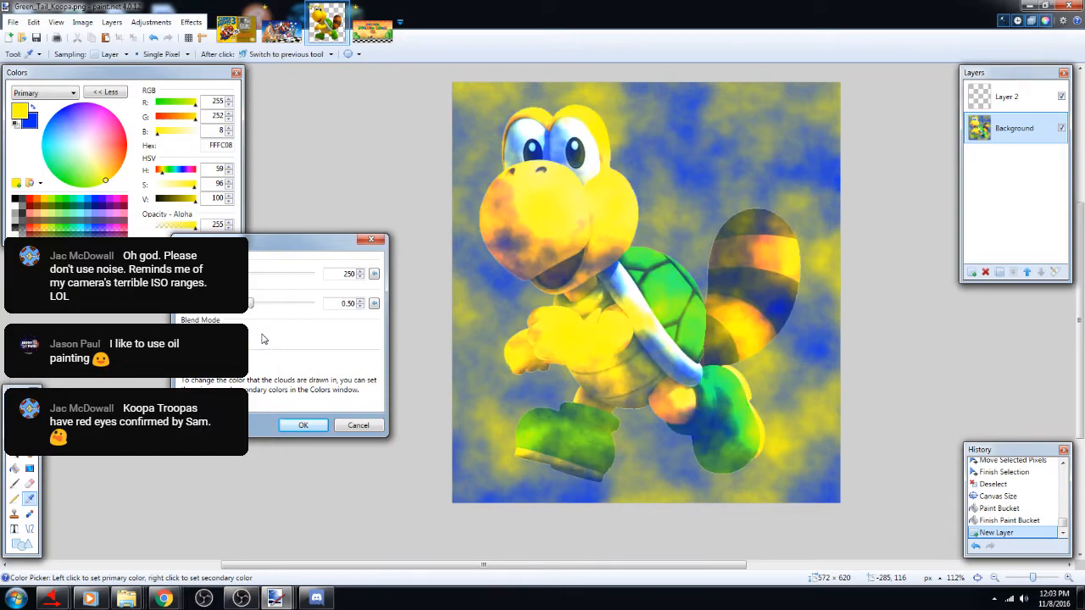
{"action": "key", "text": "Down"}
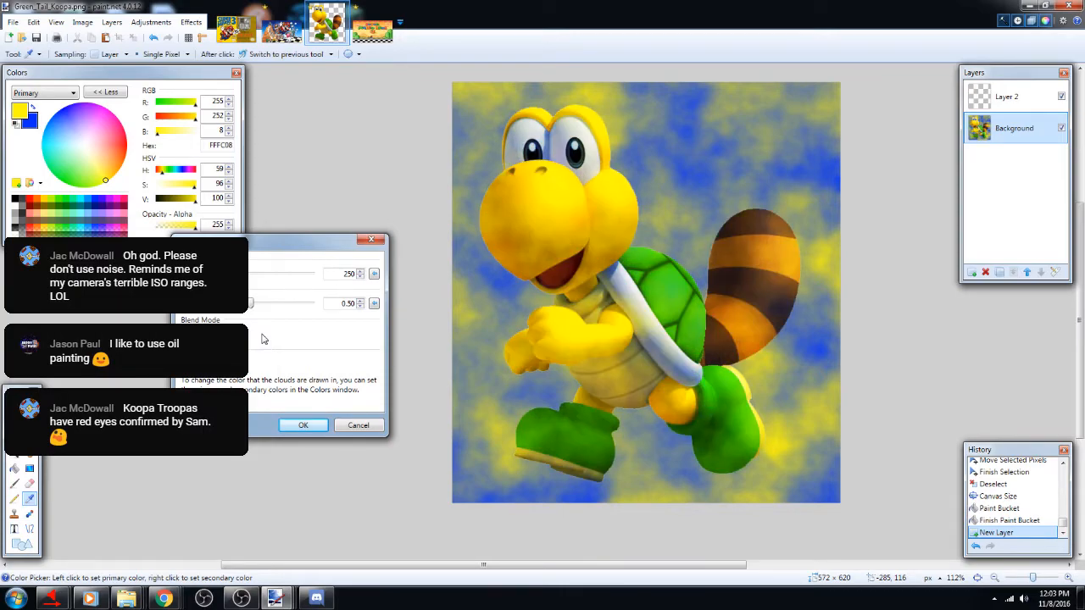
{"action": "key", "text": "Down"}
{"action": "key", "text": "Down"}
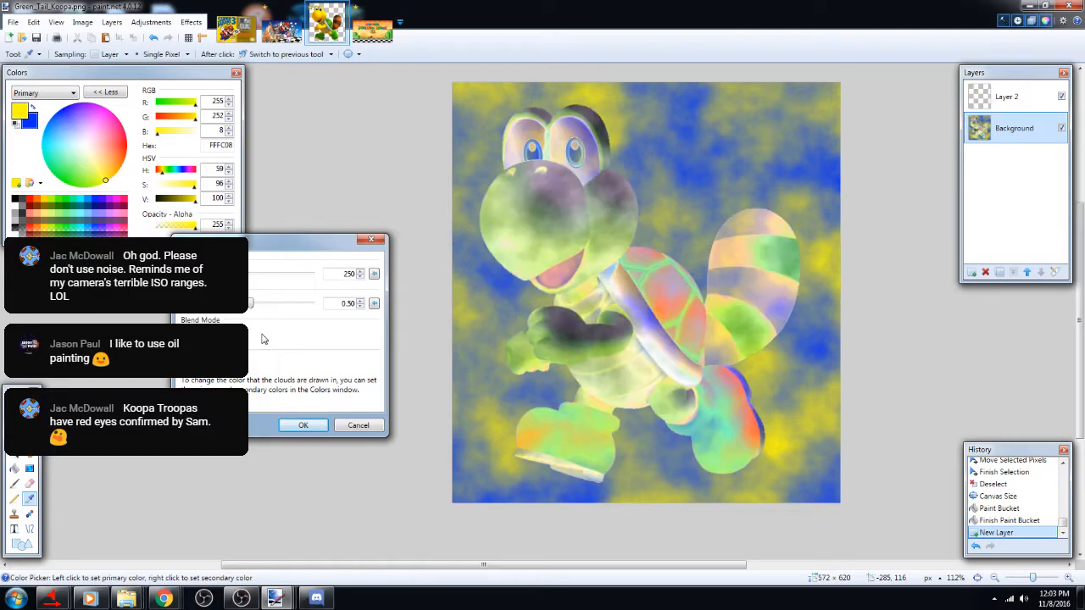
{"action": "key", "text": "Down"}
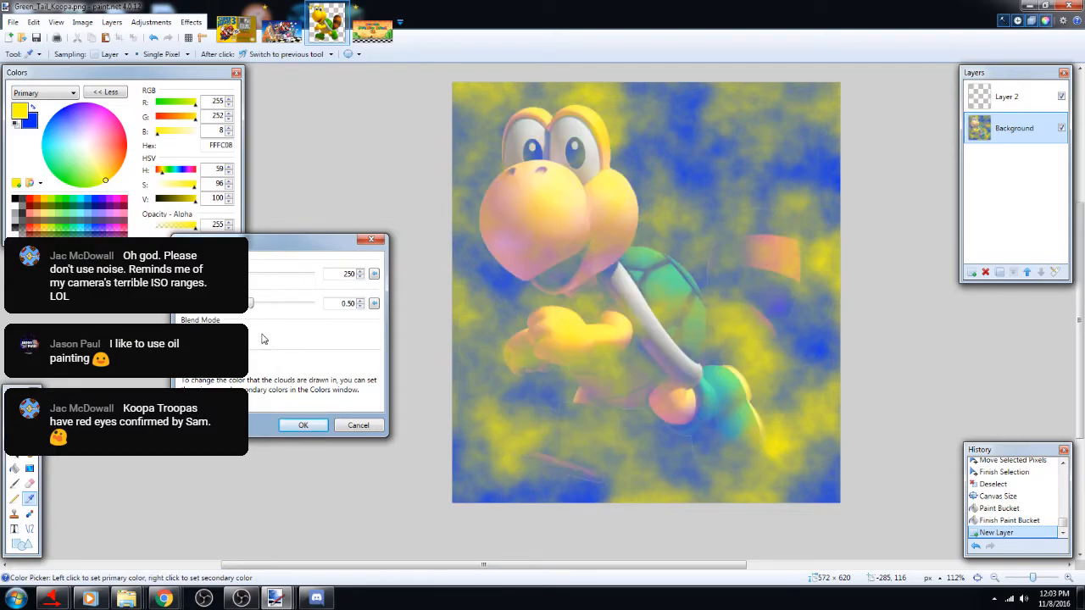
{"action": "key", "text": "Down"}
{"action": "key", "text": "Down"}
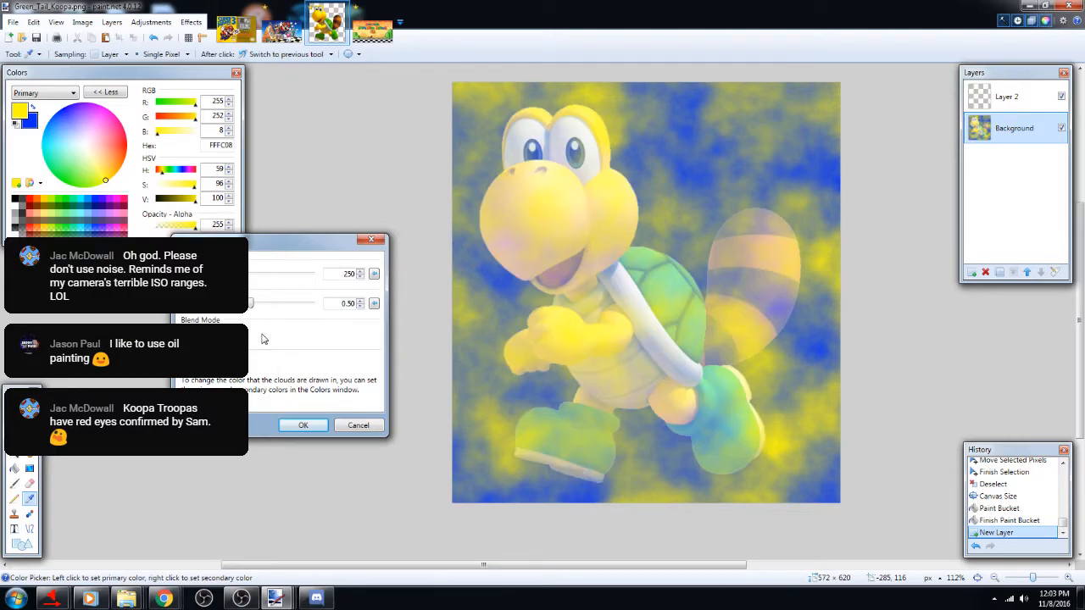
{"action": "key", "text": "Down"}
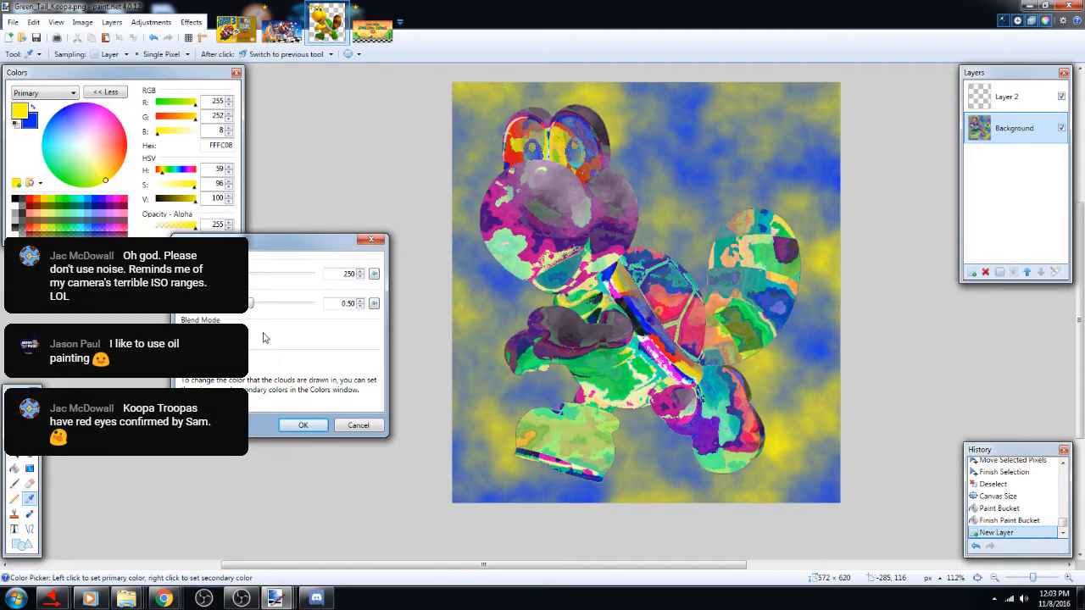
Run through the Clouds blend modes again and set the blend mode back to Multiply
{"action": "left_click_drag", "start_coordinate": [275, 247], "coordinate": [249, 287]}
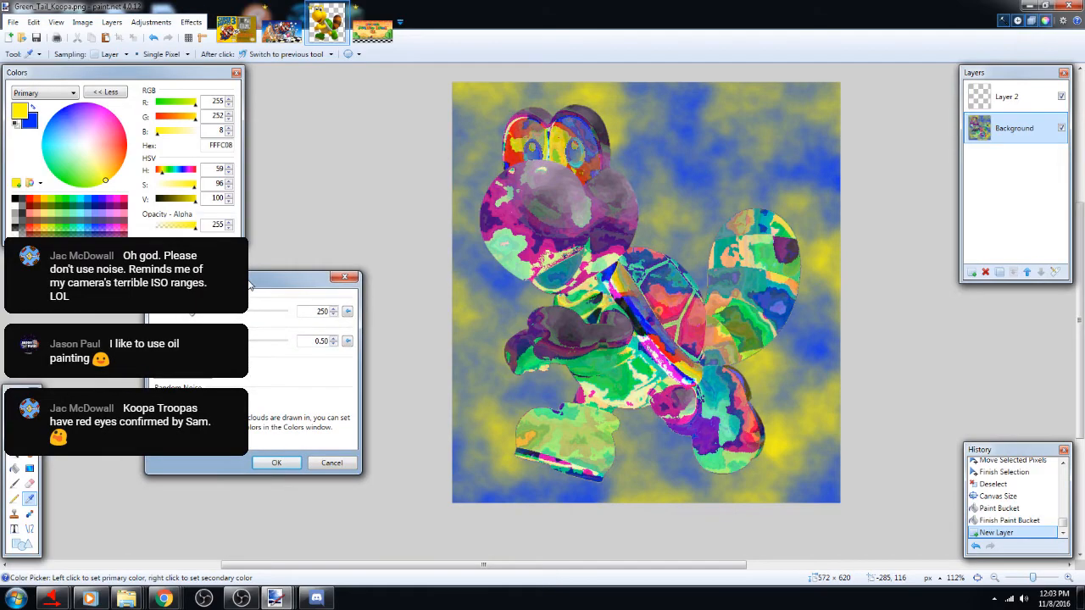
{"action": "scroll", "coordinate": [234, 368], "scroll_direction": "up", "scroll_amount": 10}
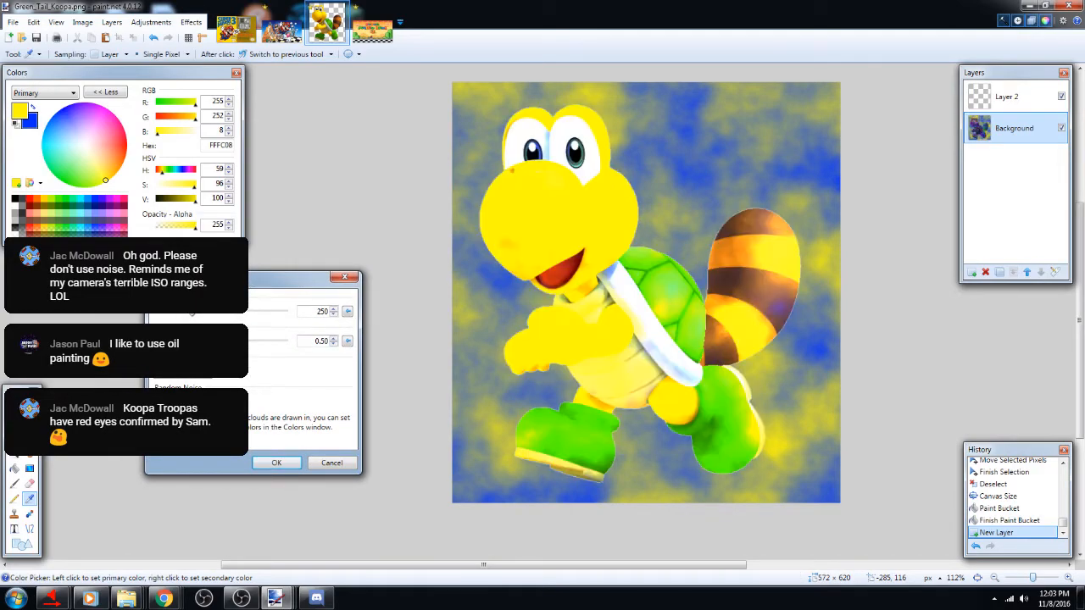
{"action": "scroll", "coordinate": [234, 368], "scroll_direction": "down", "scroll_amount": 3}
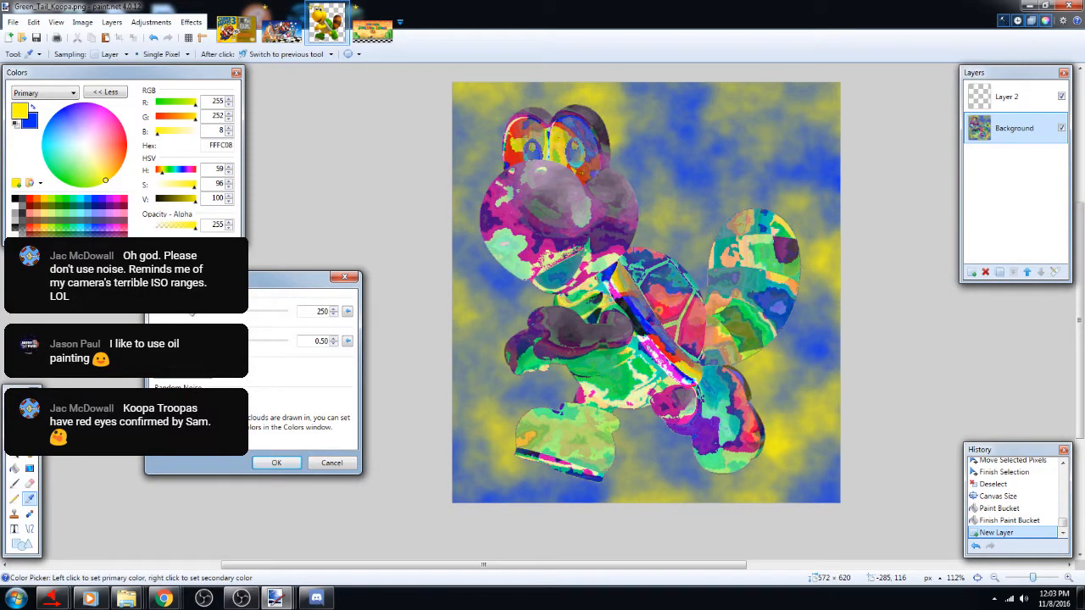
{"action": "left_click", "coordinate": [214, 373]}
{"action": "left_click", "coordinate": [212, 396]}
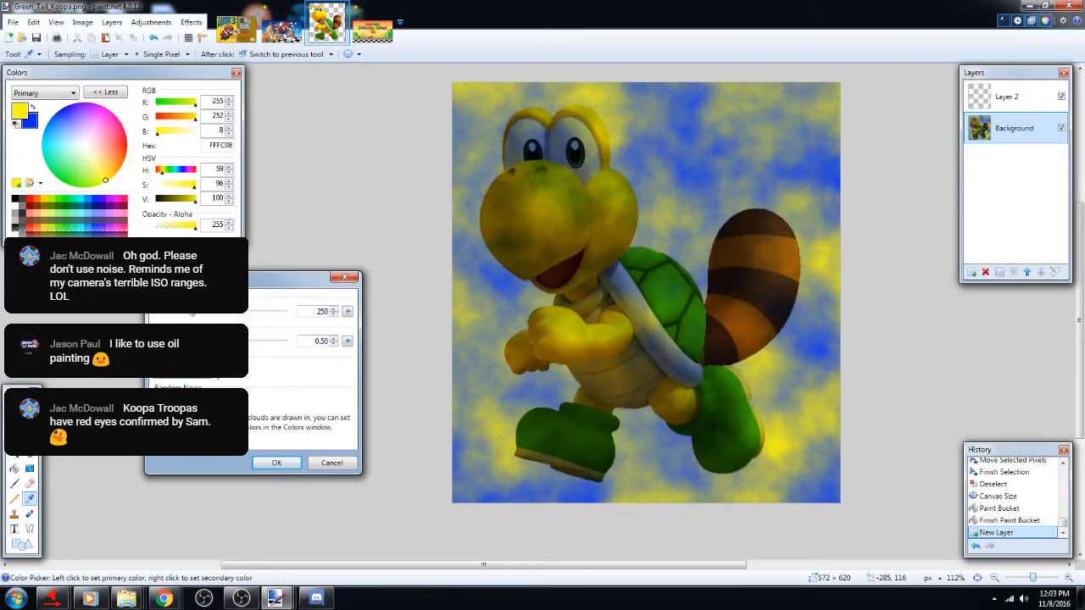
Try the Clouds effect with scale 46 and roughness 0.01, then cancel it
{"action": "left_click_drag", "start_coordinate": [190, 317], "coordinate": [167, 318]}
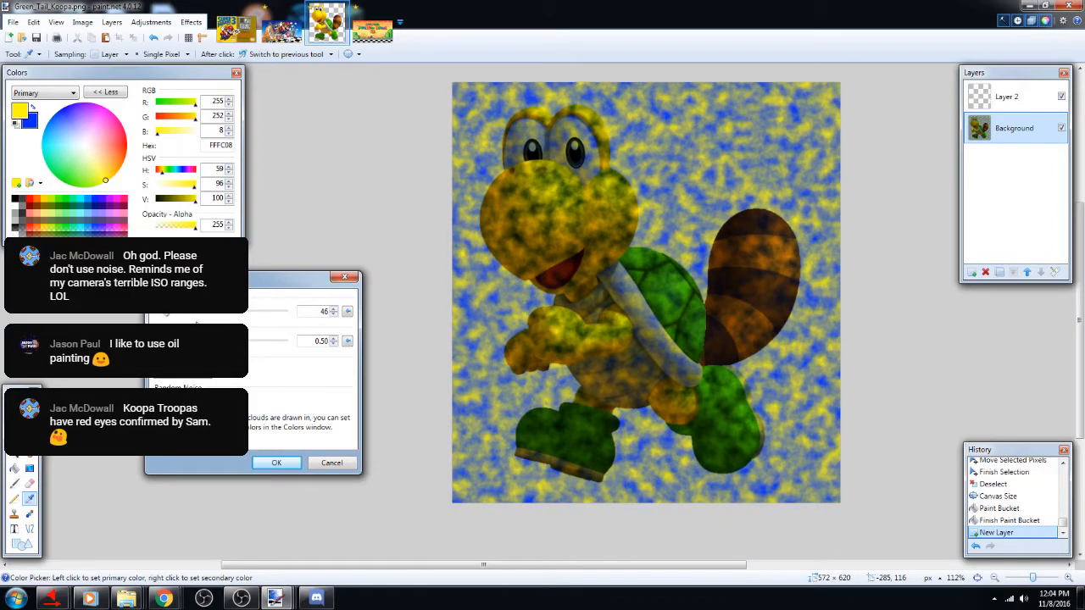
{"action": "left_click_drag", "start_coordinate": [246, 340], "coordinate": [155, 342]}
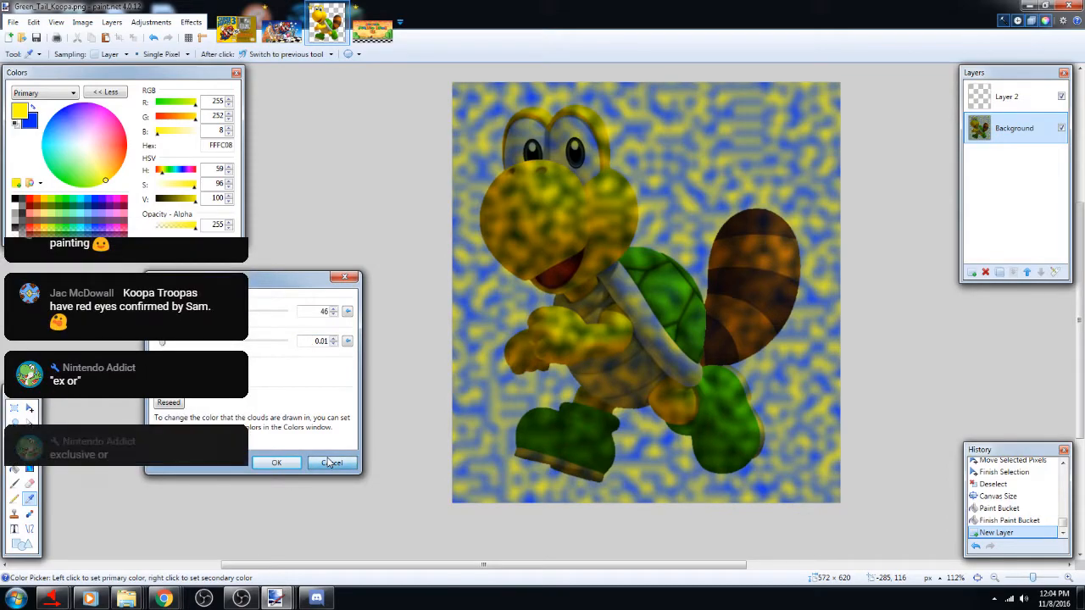
{"action": "left_click", "coordinate": [331, 462]}
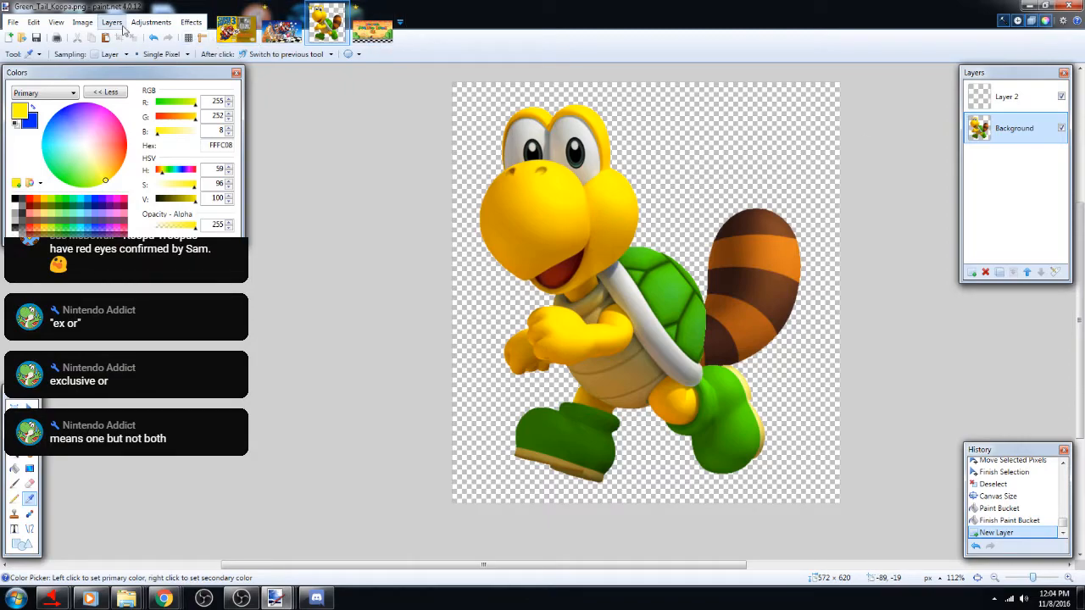
Try the Julia Fractal render on the Background layer with factor 4.58, zoom 5.19 and quality 4, then cancel it
{"action": "left_click", "coordinate": [191, 23]}
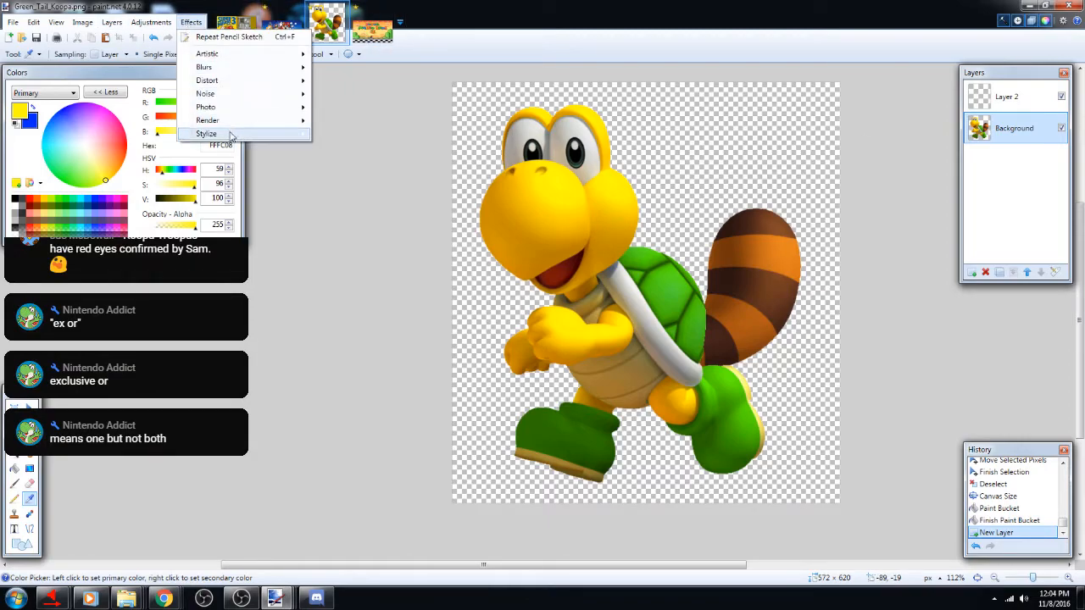
{"action": "mouse_move", "coordinate": [242, 137]}
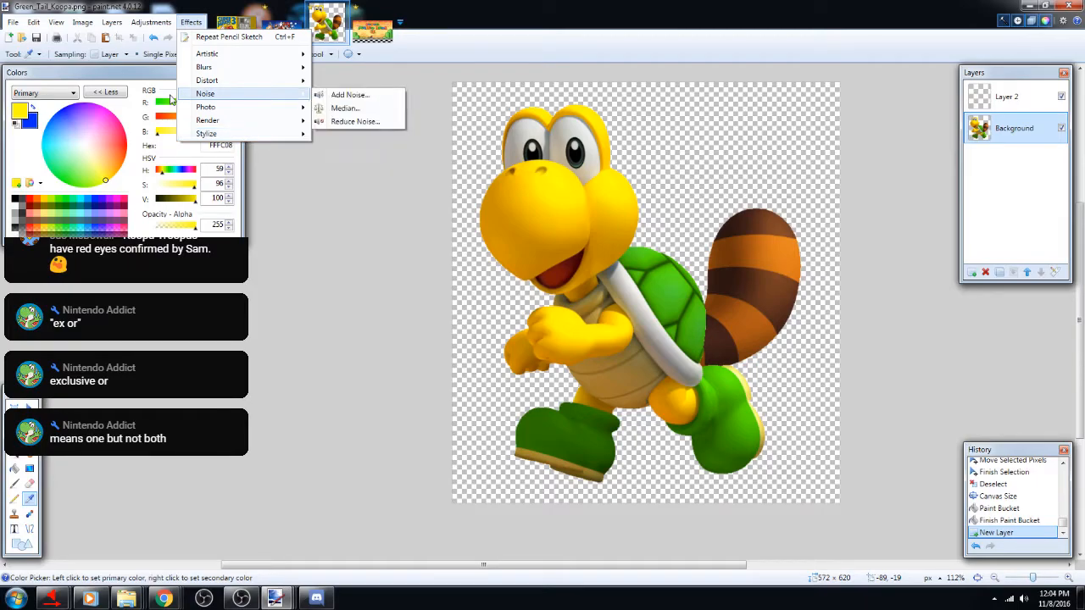
{"action": "mouse_move", "coordinate": [234, 84]}
{"action": "mouse_move", "coordinate": [245, 113]}
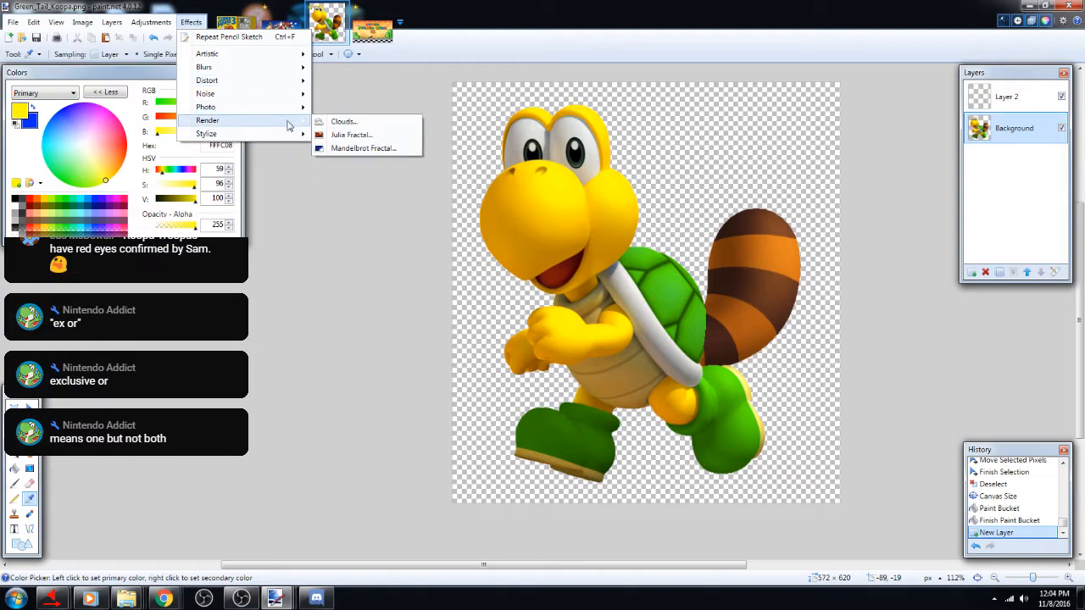
{"action": "left_click", "coordinate": [408, 138]}
{"action": "left_click_drag", "start_coordinate": [585, 219], "coordinate": [309, 268]}
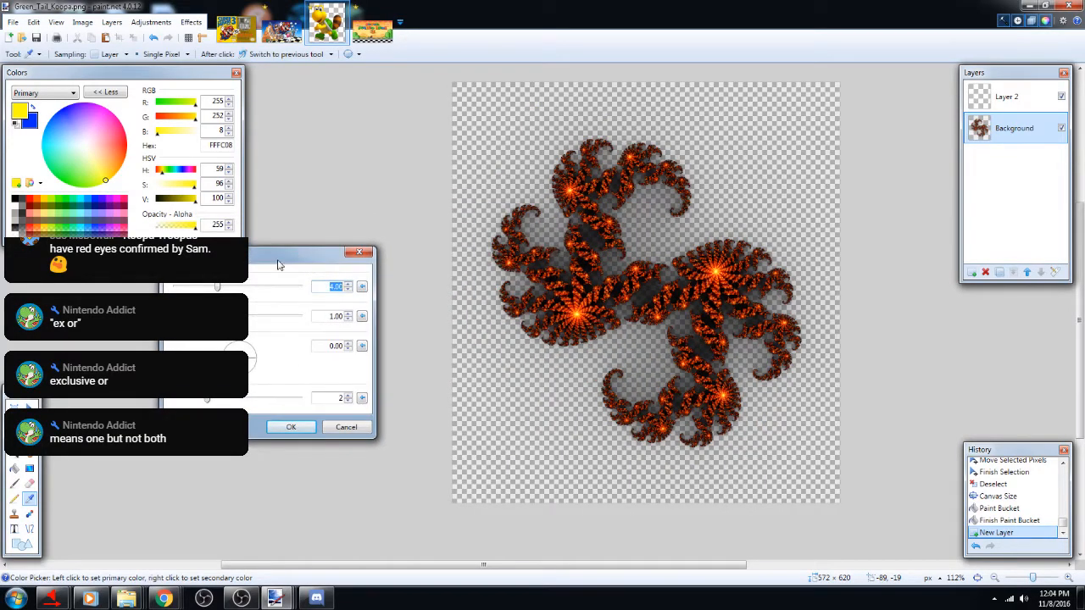
{"action": "left_click_drag", "start_coordinate": [217, 286], "coordinate": [187, 316]}
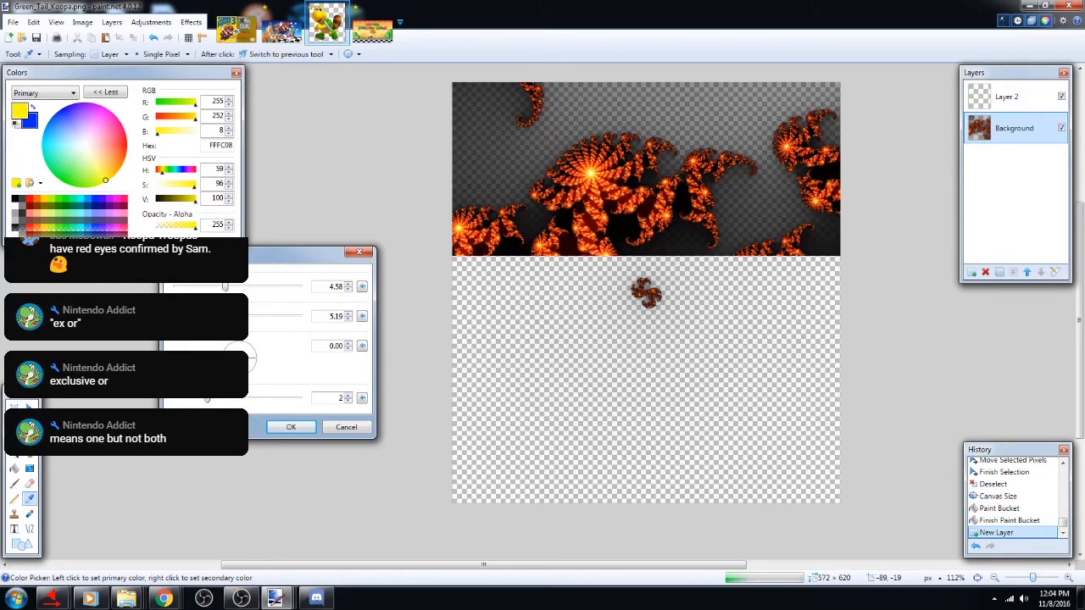
{"action": "left_click_drag", "start_coordinate": [207, 398], "coordinate": [269, 401]}
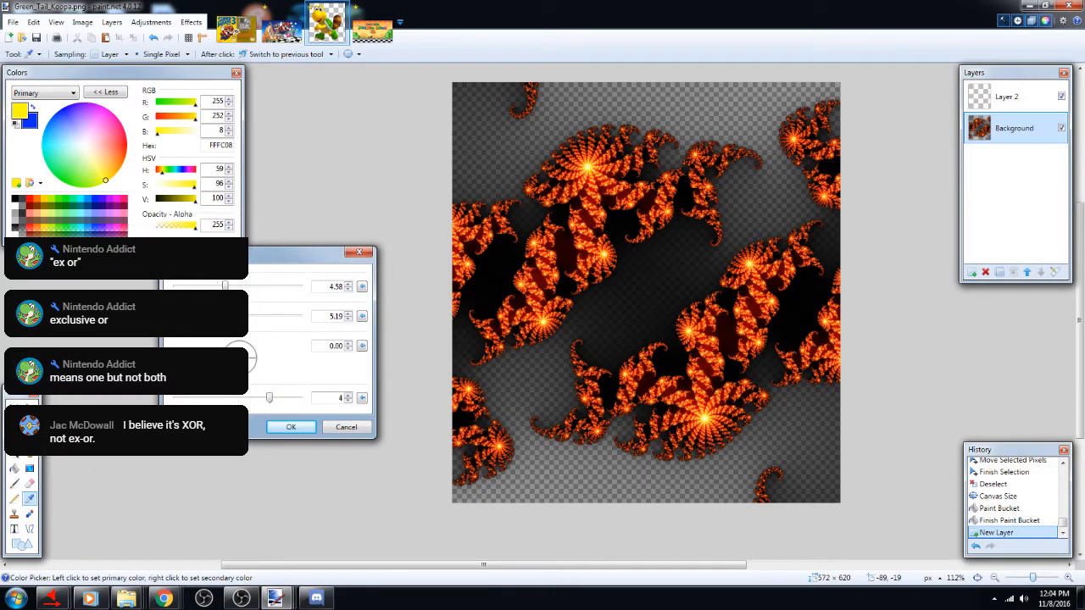
{"action": "left_click", "coordinate": [340, 427]}
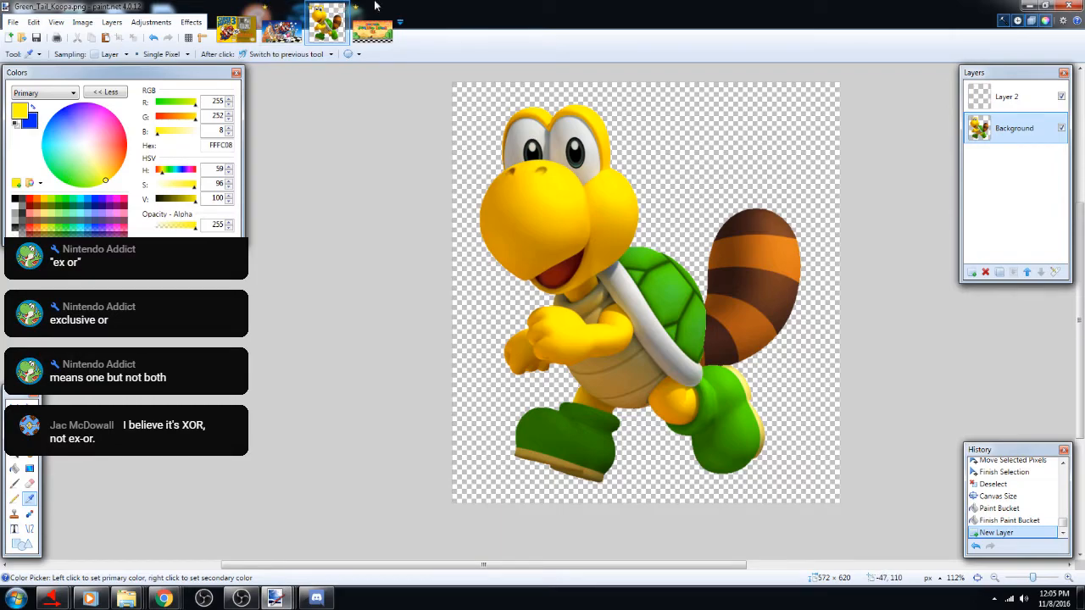
Try the Mandelbrot Fractal render on the Background layer with factor 4, also with factor 1 and zoom 0, and cancel it
{"action": "left_click", "coordinate": [190, 22]}
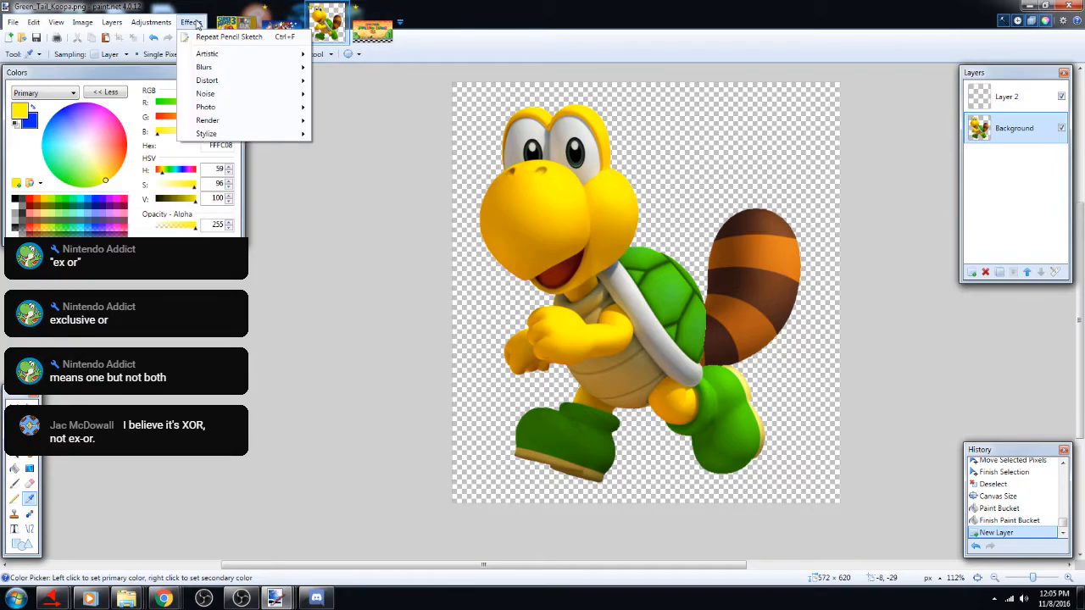
{"action": "mouse_move", "coordinate": [216, 123]}
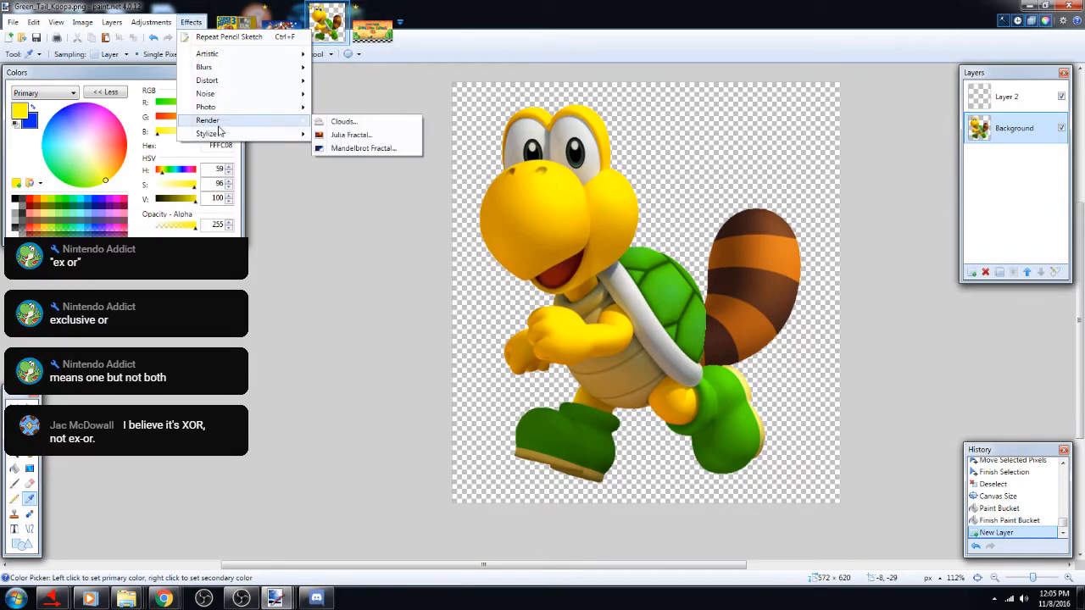
{"action": "left_click", "coordinate": [394, 151]}
{"action": "left_click_drag", "start_coordinate": [532, 198], "coordinate": [275, 234]}
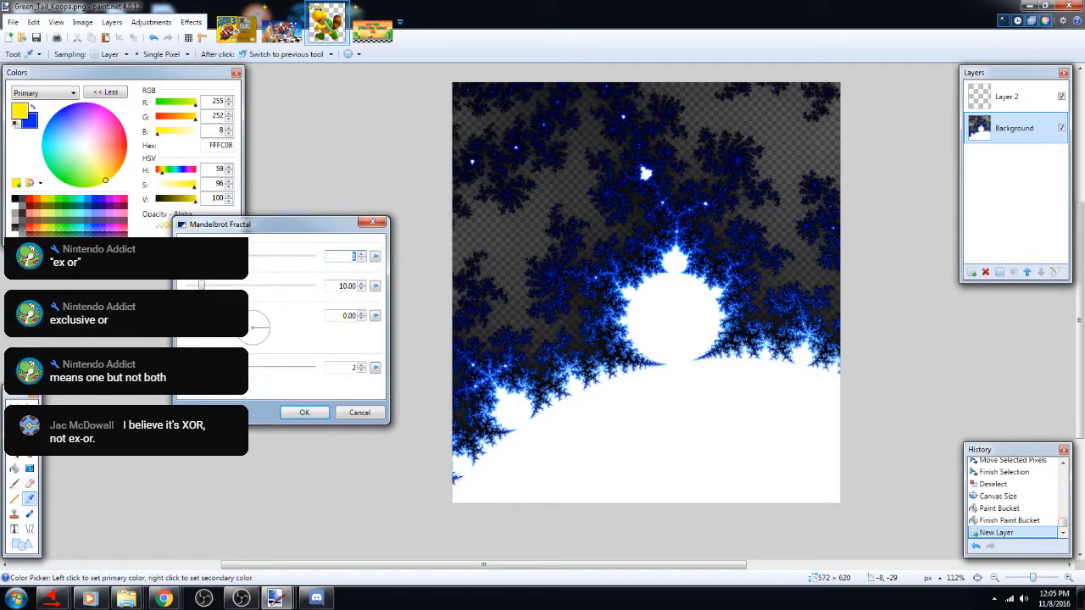
{"action": "type", "text": "4"}
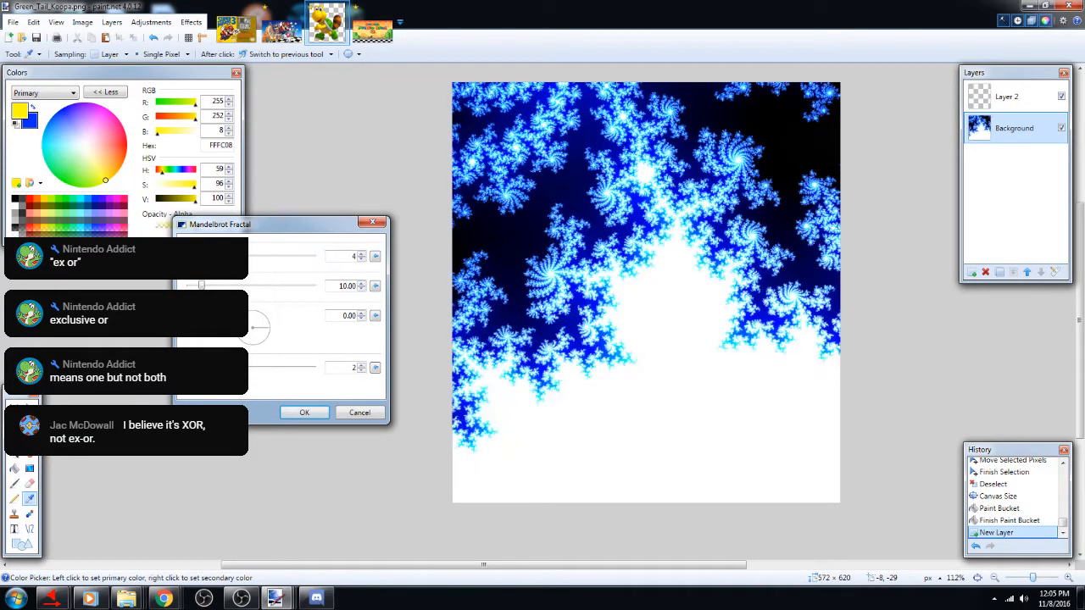
{"action": "key", "text": "Down"}
{"action": "key", "text": "Down"}
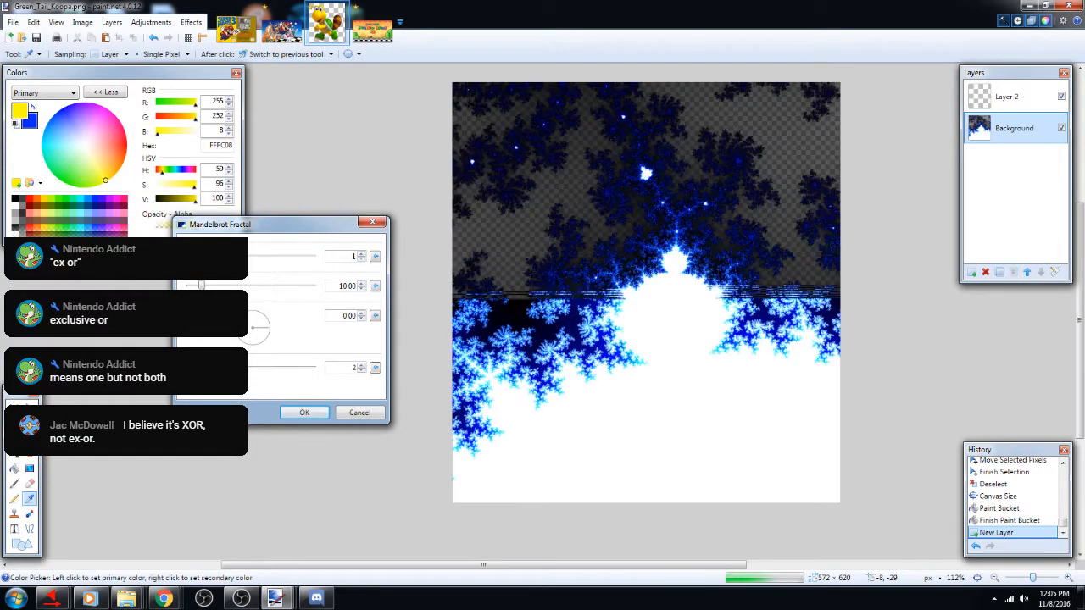
{"action": "key", "text": "Up"}
{"action": "key", "text": "Up"}
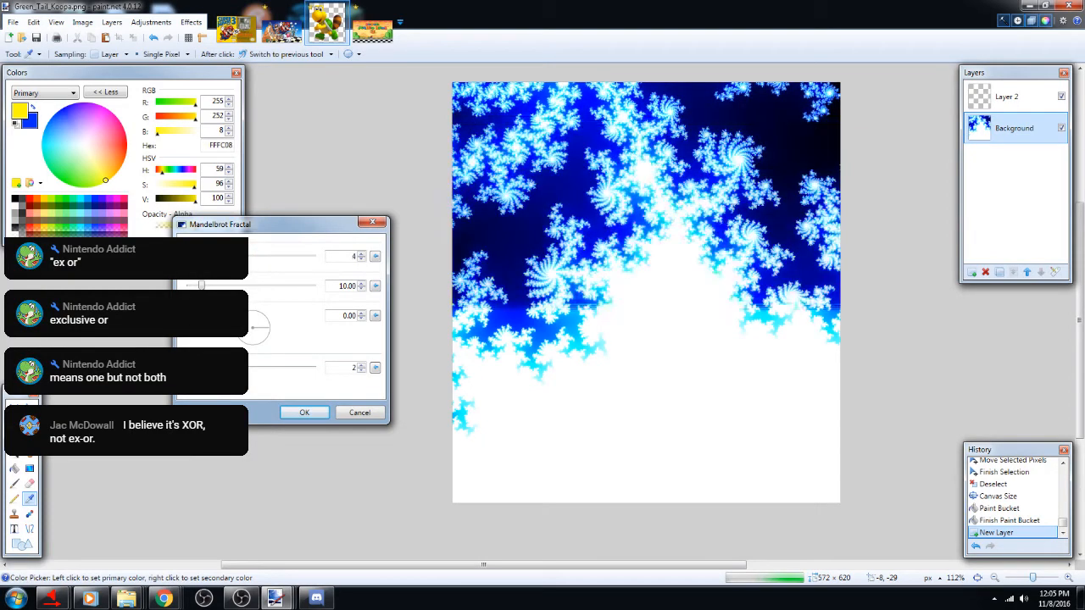
{"action": "left_click_drag", "start_coordinate": [230, 256], "coordinate": [190, 278]}
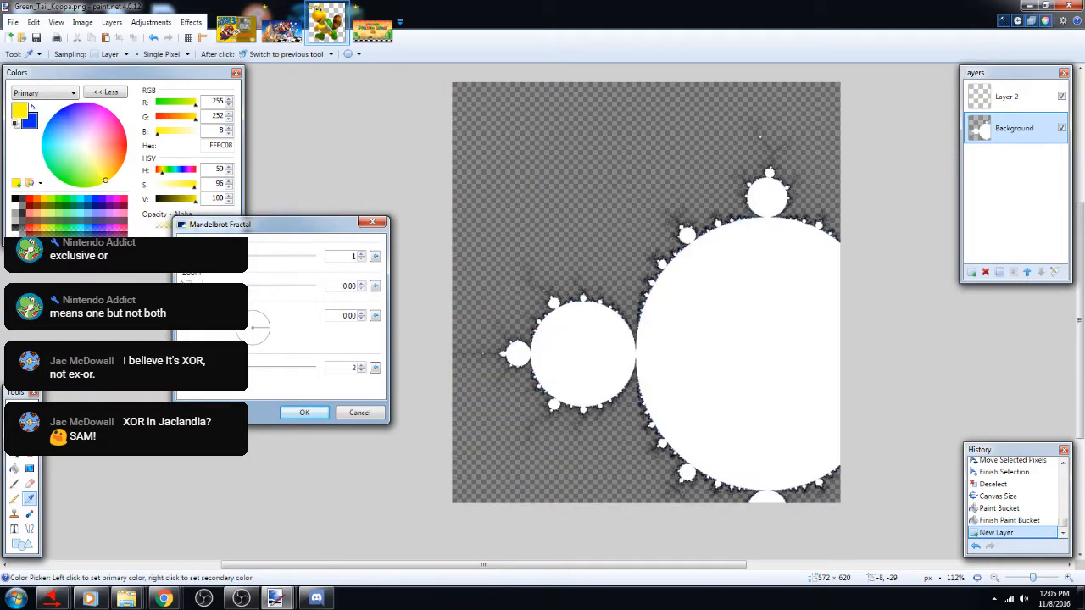
{"action": "left_click", "coordinate": [359, 412]}
{"action": "left_click", "coordinate": [191, 23]}
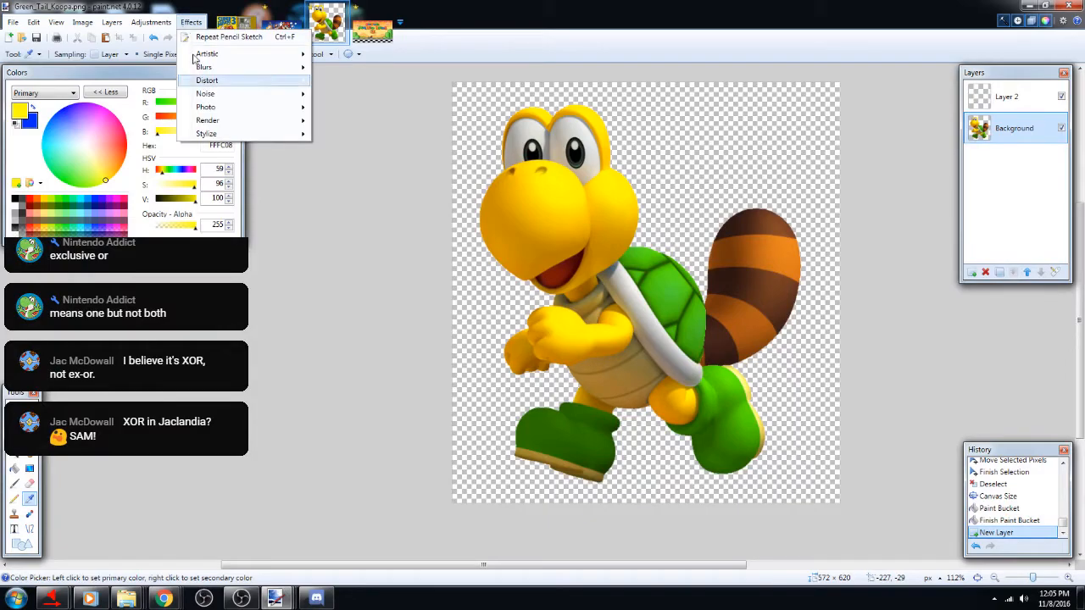
{"action": "mouse_move", "coordinate": [211, 137]}
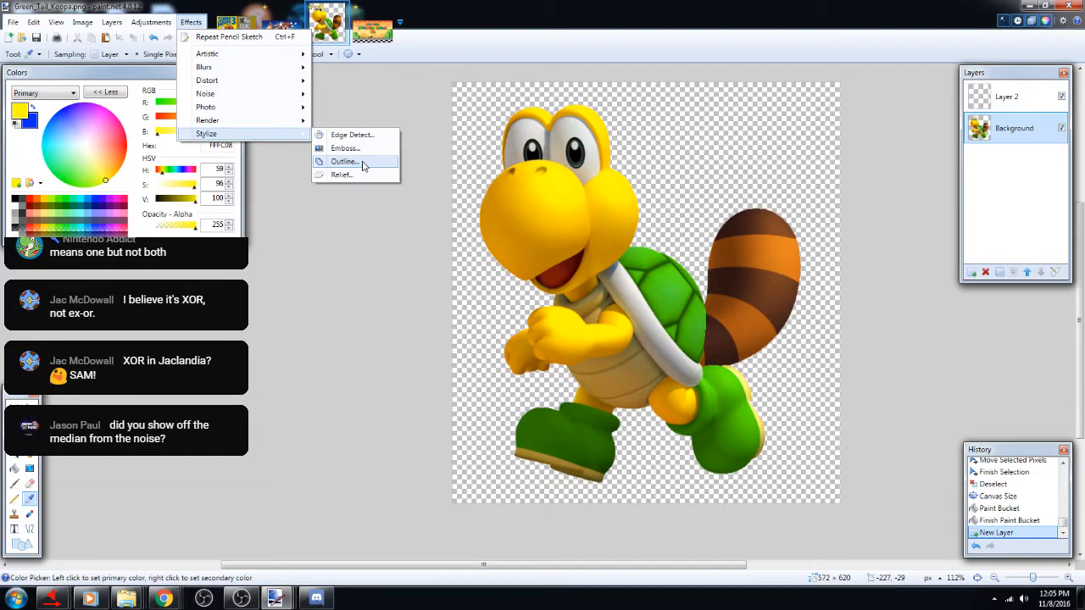
{"action": "left_click", "coordinate": [161, 23]}
Try the Median noise effect on the Koopa with radius 200 and percentile 100, and cancel it
{"action": "left_click", "coordinate": [164, 22]}
{"action": "mouse_move", "coordinate": [184, 22]}
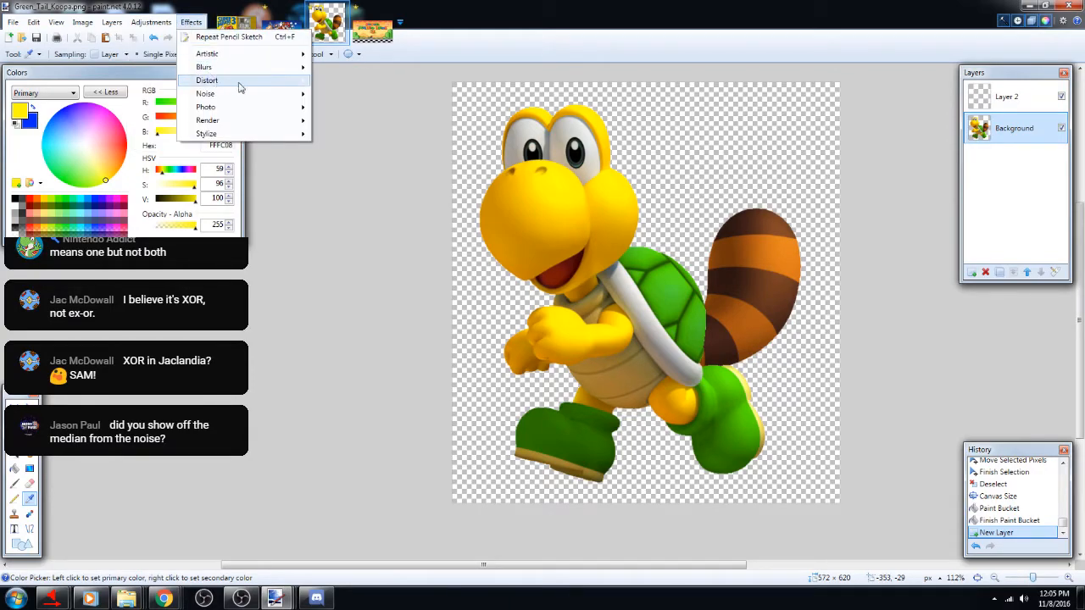
{"action": "mouse_move", "coordinate": [241, 94]}
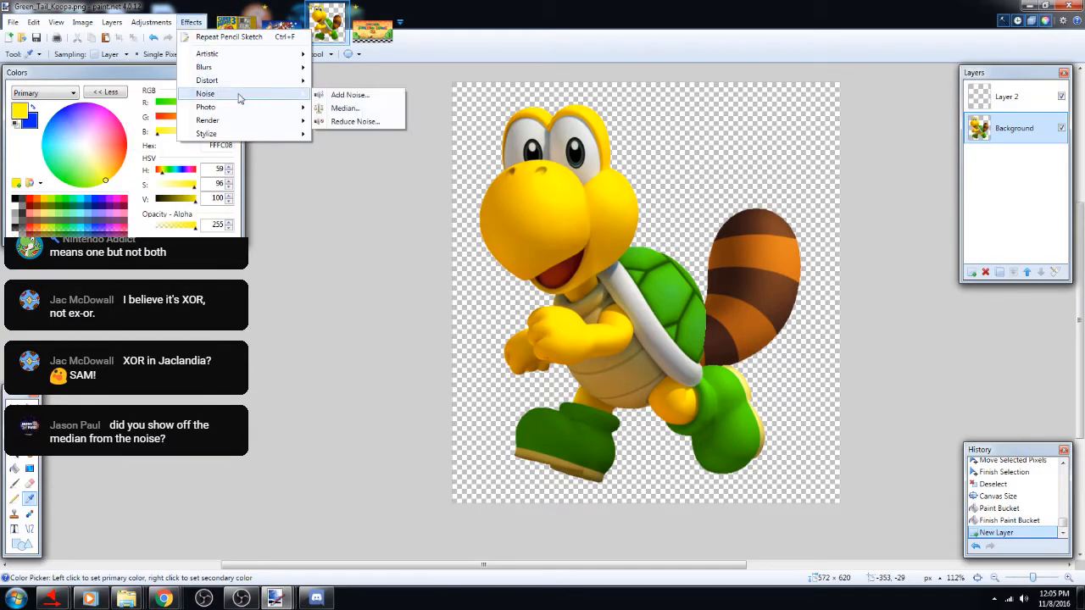
{"action": "left_click", "coordinate": [344, 109]}
{"action": "left_click_drag", "start_coordinate": [509, 243], "coordinate": [159, 304]}
{"action": "left_click_drag", "start_coordinate": [168, 366], "coordinate": [283, 343]}
{"action": "left_click_drag", "start_coordinate": [125, 366], "coordinate": [232, 366]}
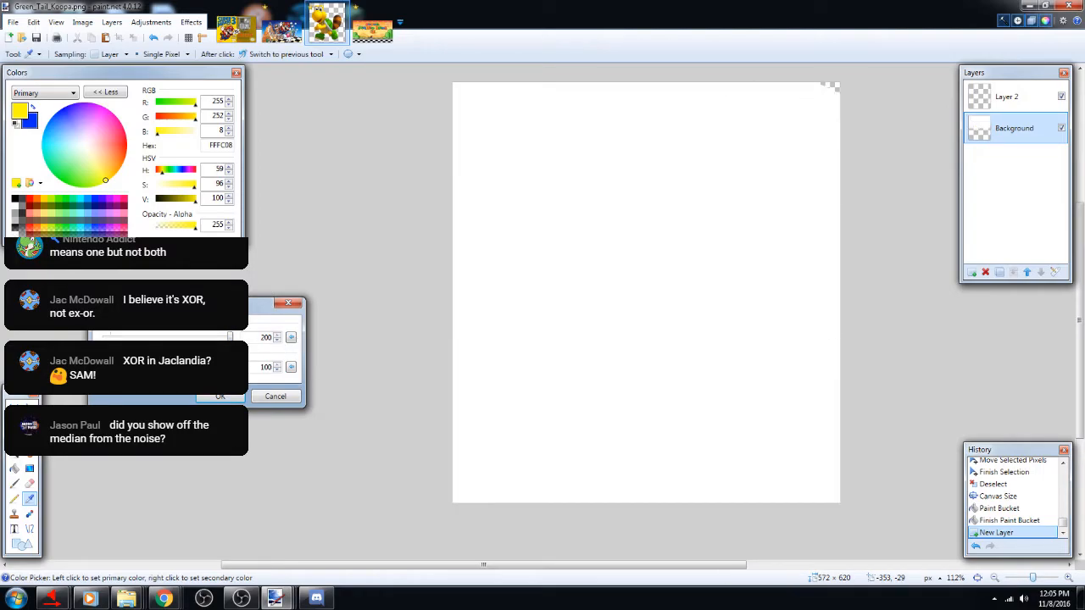
{"action": "left_click", "coordinate": [276, 398]}
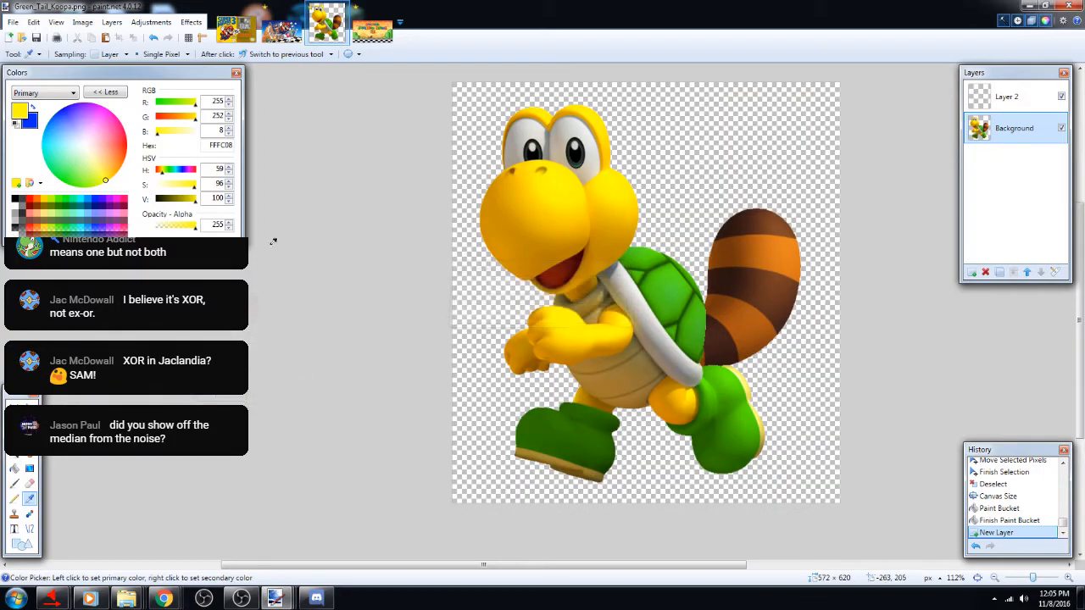
Try the Outline effect on the Koopa with thickness values of 1 and 13 at intensity 50, and cancel it
{"action": "left_click", "coordinate": [190, 25]}
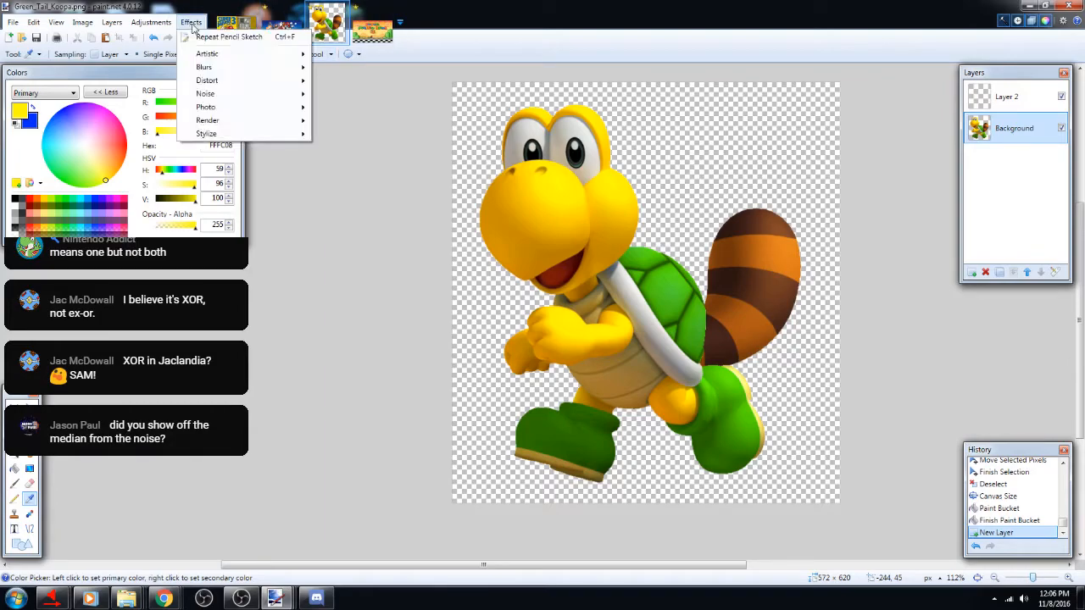
{"action": "mouse_move", "coordinate": [235, 136]}
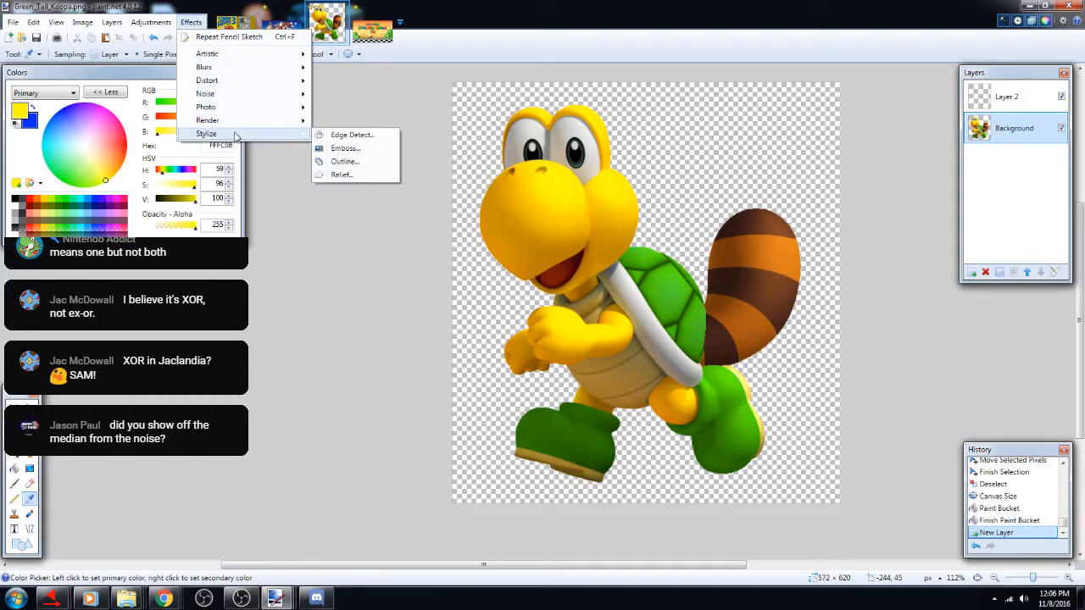
{"action": "left_click", "coordinate": [354, 161]}
{"action": "left_click_drag", "start_coordinate": [553, 247], "coordinate": [276, 288]}
{"action": "mouse_move", "coordinate": [170, 319]}
{"action": "left_mouse_down"}
{"action": "mouse_move", "coordinate": [182, 319]}
{"action": "mouse_move", "coordinate": [163, 318]}
{"action": "left_mouse_up"}
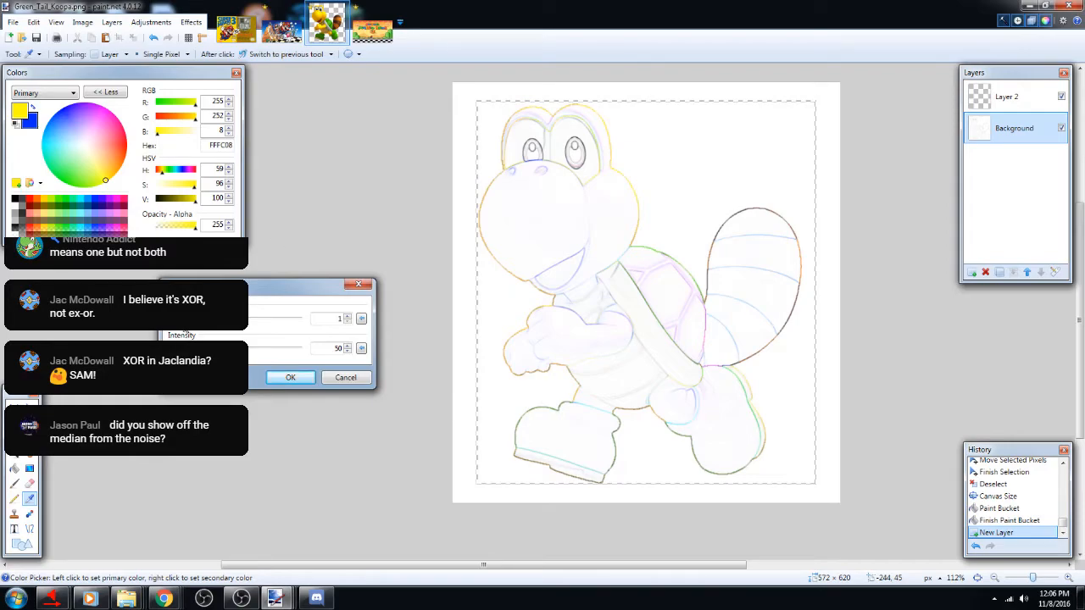
{"action": "left_click_drag", "start_coordinate": [168, 319], "coordinate": [186, 334]}
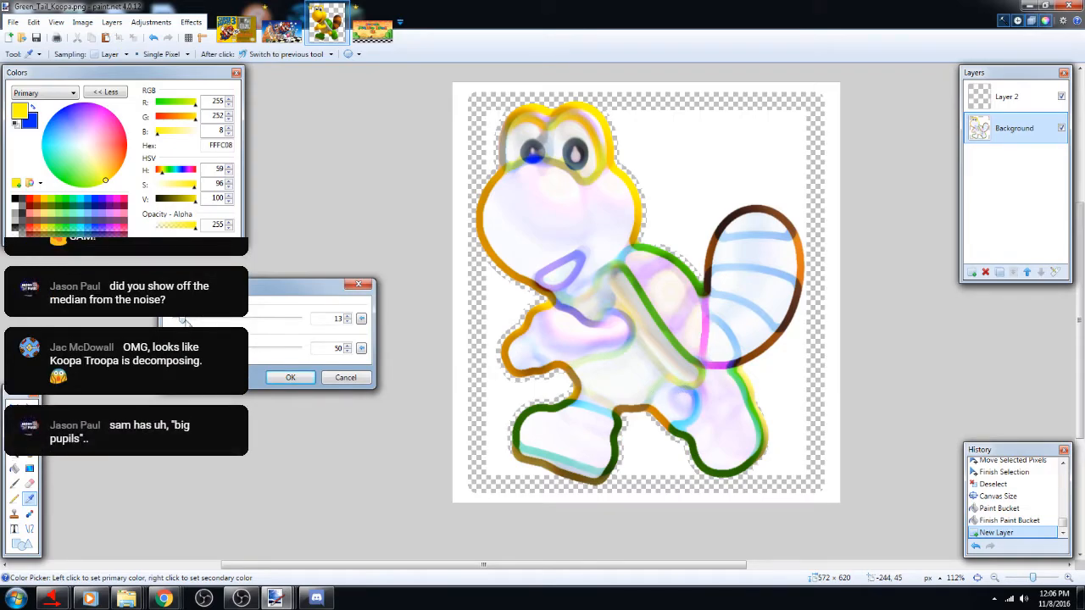
{"action": "left_click_drag", "start_coordinate": [188, 320], "coordinate": [166, 321]}
{"action": "left_click", "coordinate": [346, 378]}
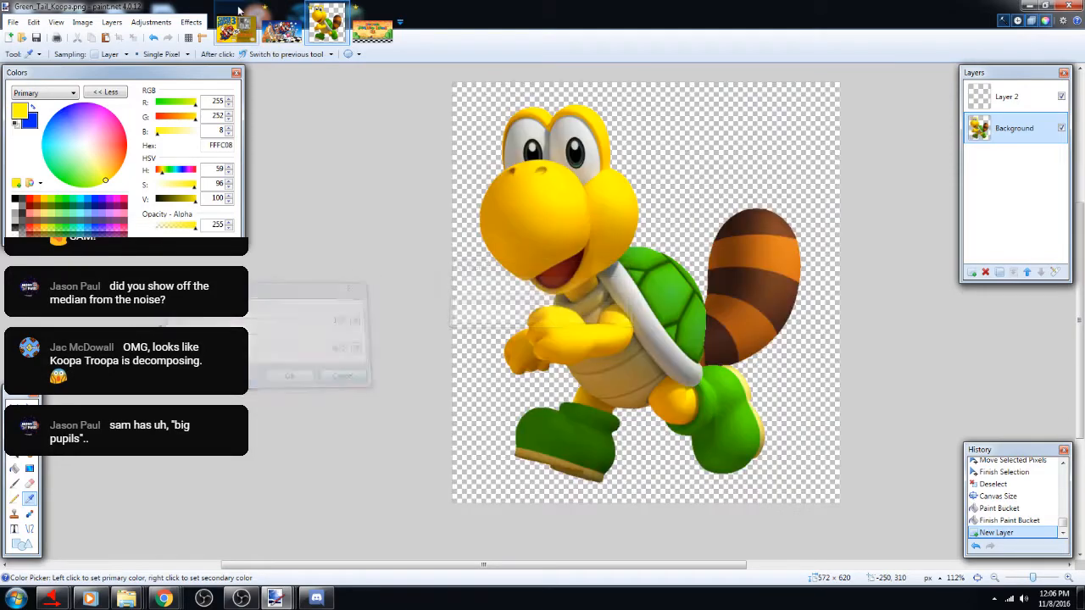
Try the Relief effect on the Koopa with the angle at -72.35, and cancel it
{"action": "left_click", "coordinate": [190, 22]}
{"action": "mouse_move", "coordinate": [227, 134]}
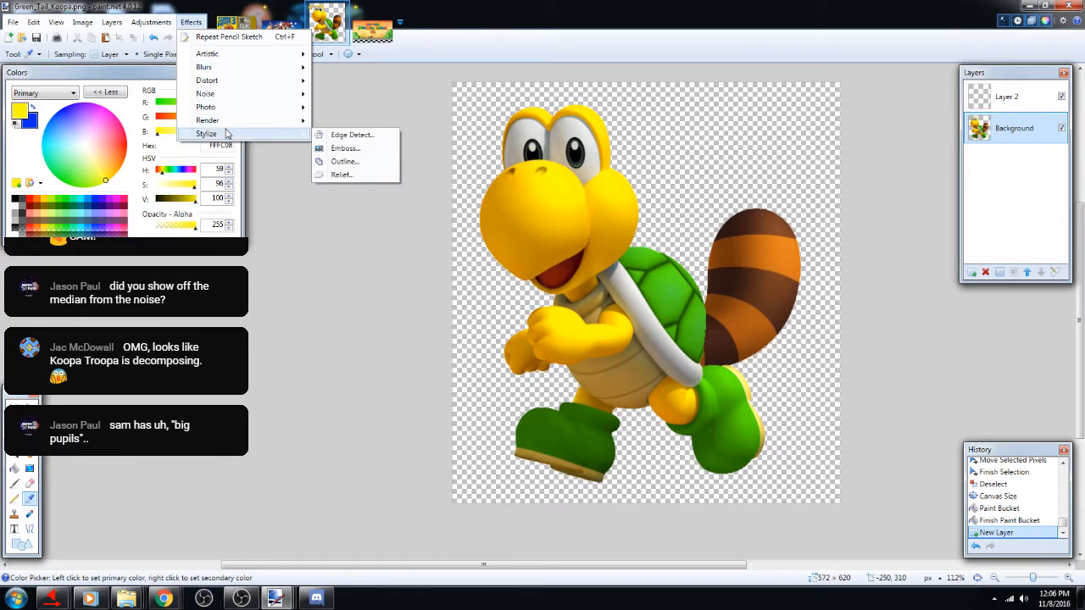
{"action": "left_click", "coordinate": [356, 175]}
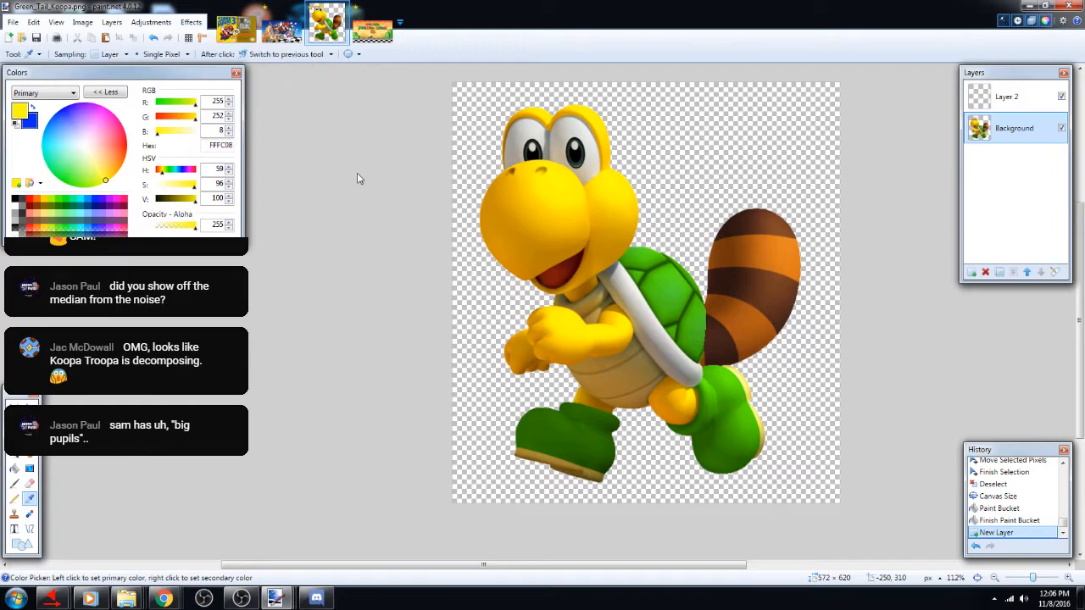
{"action": "left_click_drag", "start_coordinate": [543, 245], "coordinate": [238, 267]}
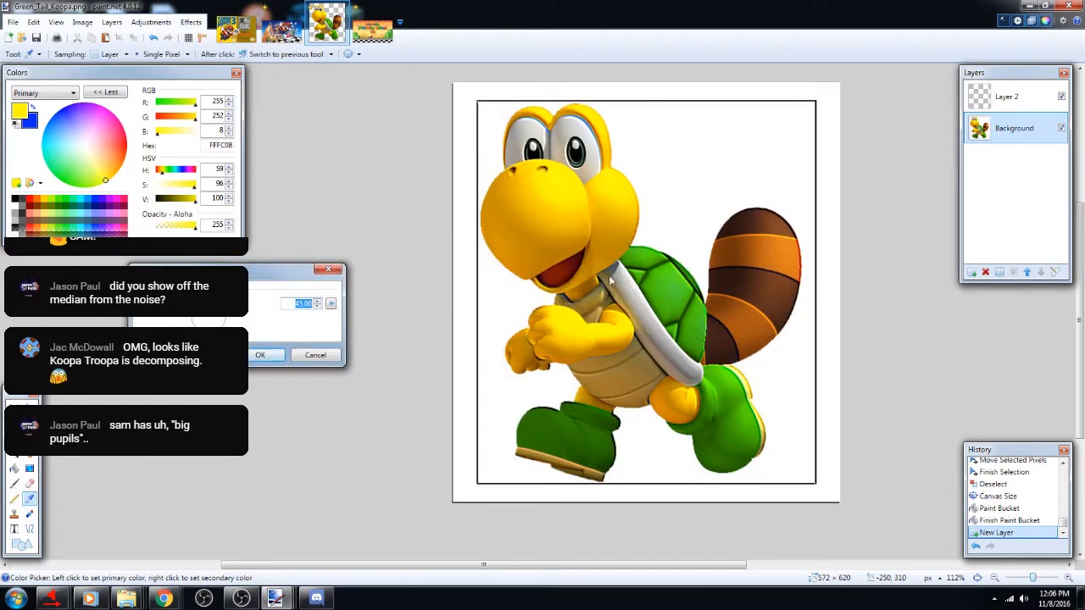
{"action": "left_click_drag", "start_coordinate": [220, 305], "coordinate": [224, 357]}
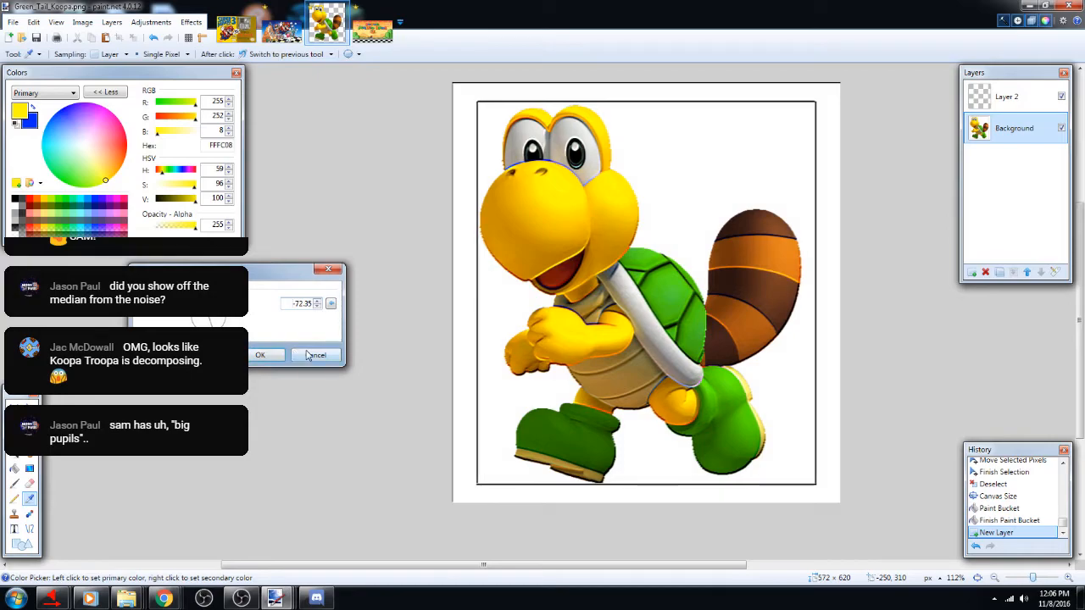
{"action": "left_click", "coordinate": [311, 355]}
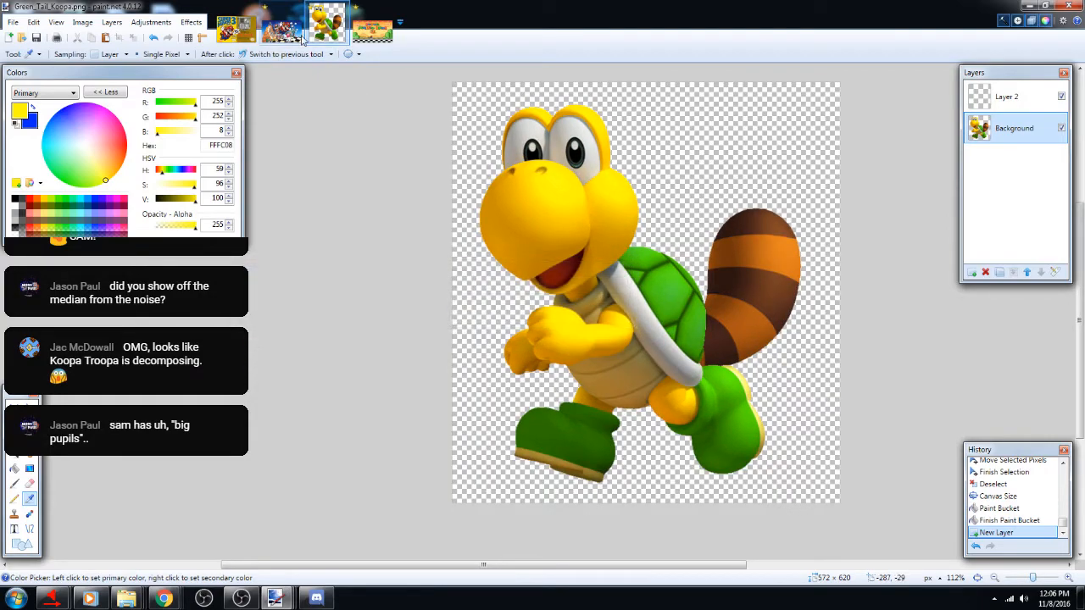
Try the Emboss effect on the Koopa at angles 72.47 and 30.55, and cancel it
{"action": "left_click", "coordinate": [191, 22]}
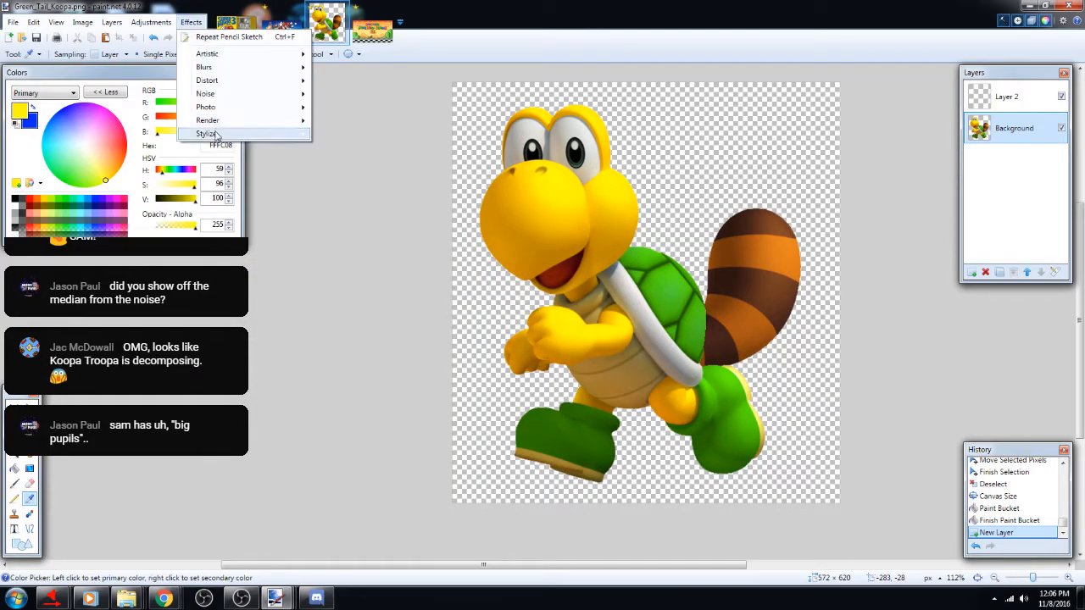
{"action": "mouse_move", "coordinate": [217, 136]}
{"action": "left_click", "coordinate": [353, 150]}
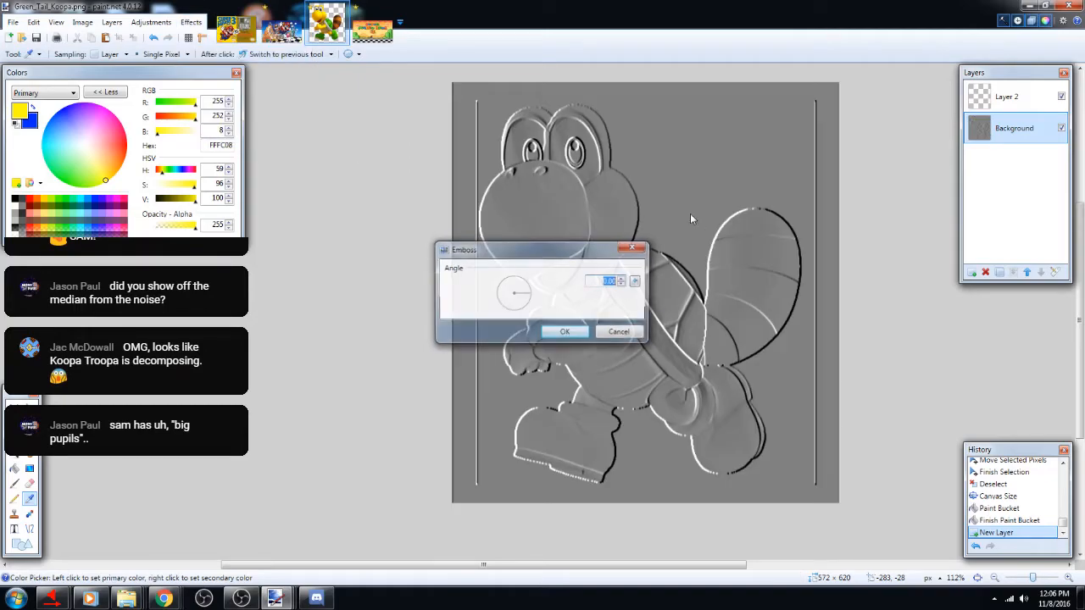
{"action": "left_click_drag", "start_coordinate": [576, 254], "coordinate": [298, 296]}
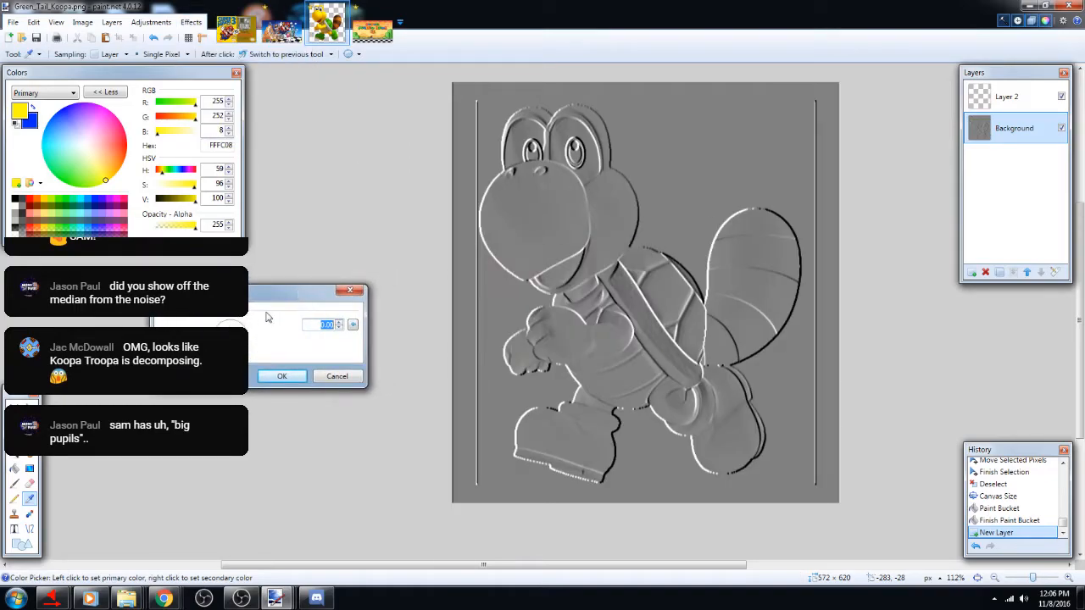
{"action": "left_click", "coordinate": [233, 325]}
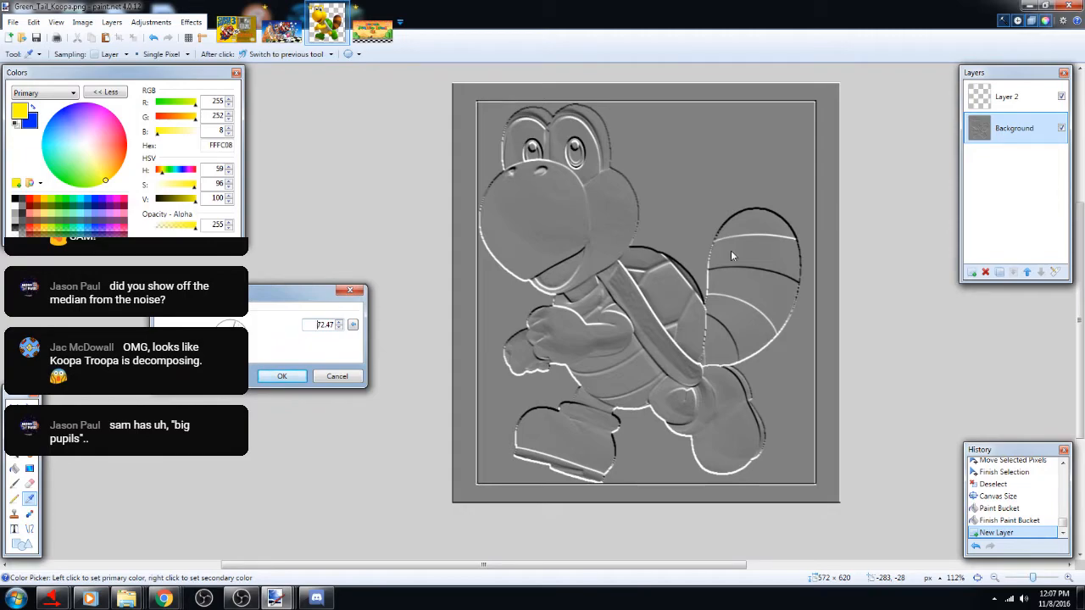
{"action": "left_click_drag", "start_coordinate": [233, 325], "coordinate": [268, 320]}
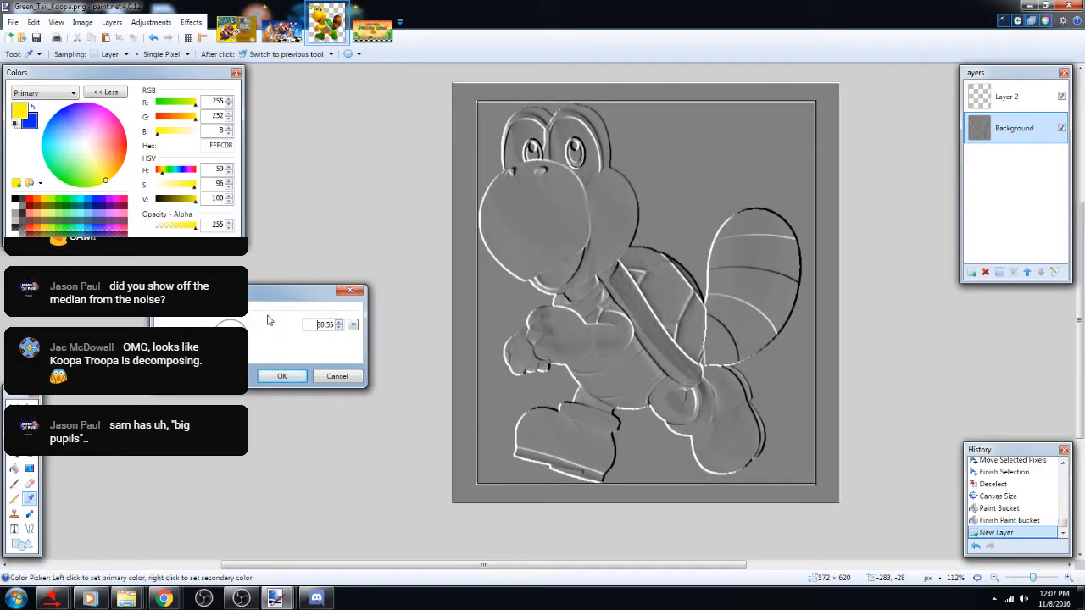
{"action": "left_click", "coordinate": [338, 375]}
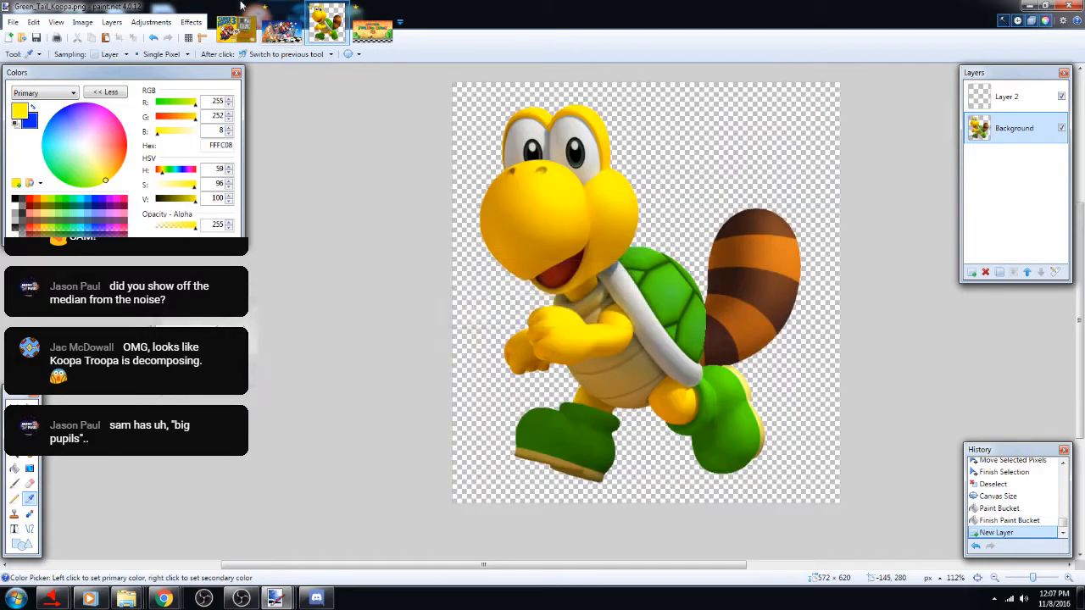
{"action": "left_click", "coordinate": [191, 22]}
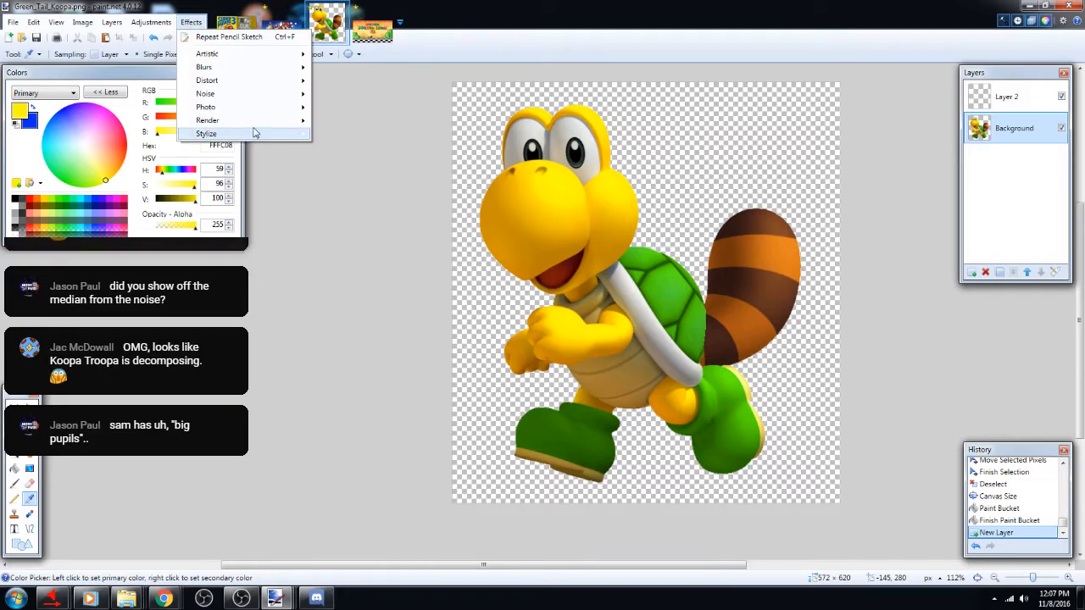
{"action": "mouse_move", "coordinate": [251, 134]}
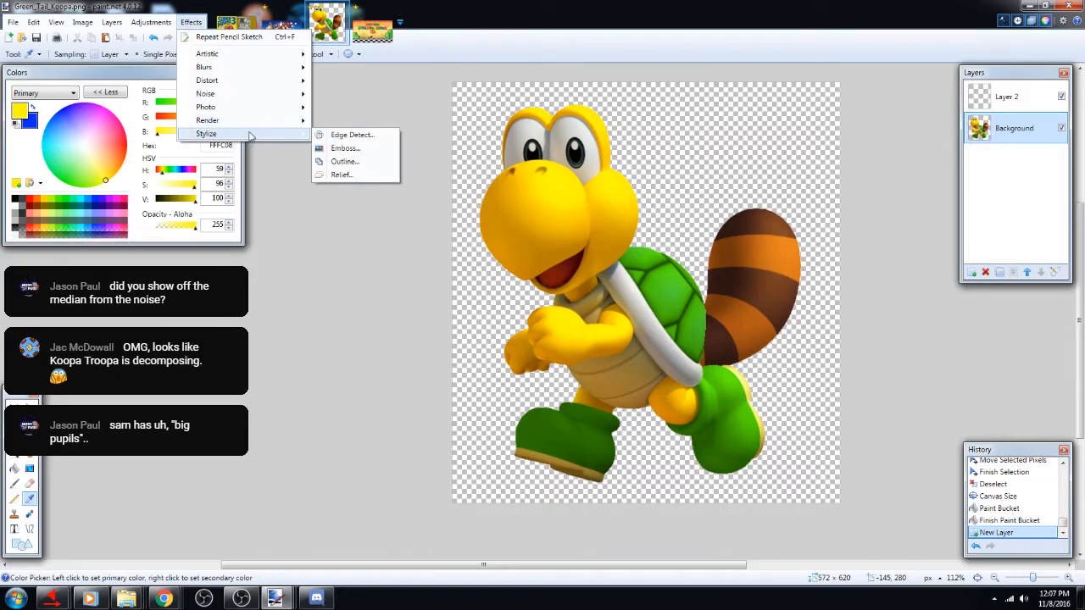
{"action": "left_click", "coordinate": [371, 96]}
{"action": "scroll", "coordinate": [873, 428], "scroll_direction": "down", "scroll_amount": 3}
{"action": "scroll", "coordinate": [843, 414], "scroll_direction": "up", "scroll_amount": 3}
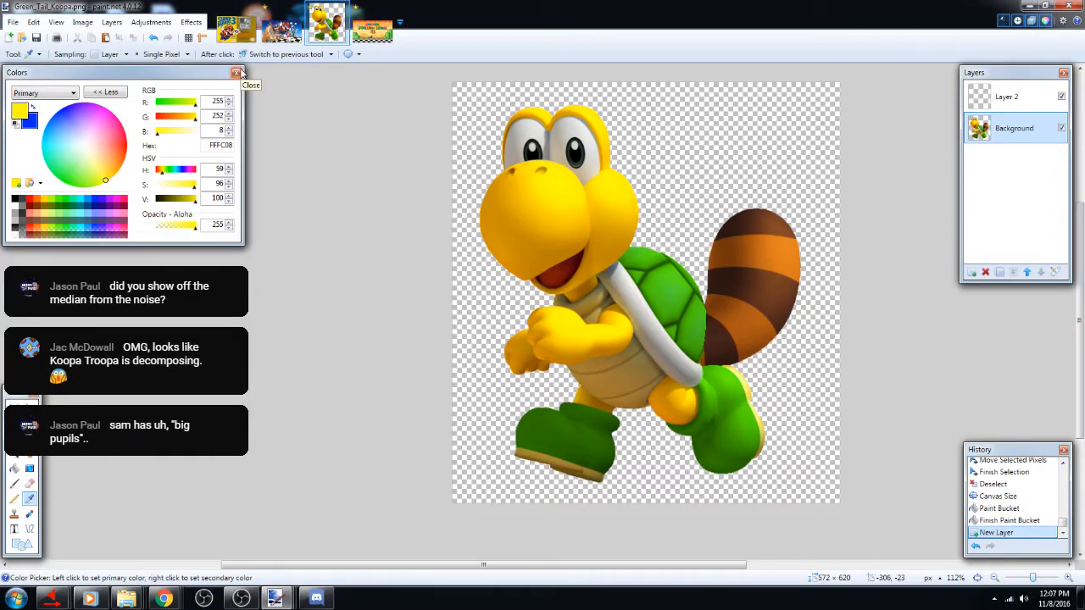
Look at the Save As options for the Koopa image and close the dialog without saving
{"action": "left_click", "coordinate": [12, 22]}
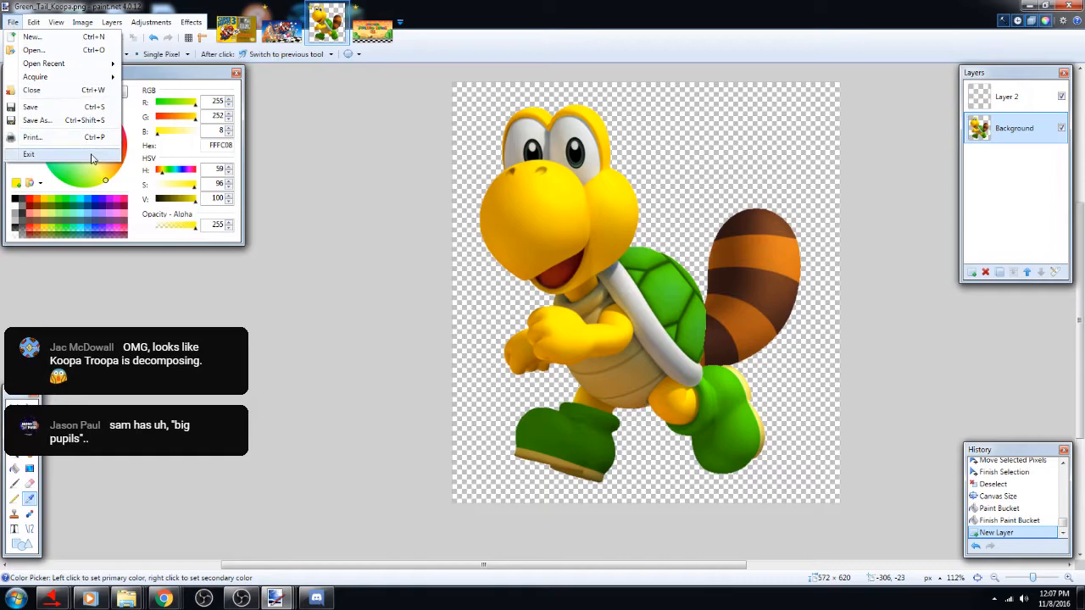
{"action": "left_click", "coordinate": [38, 119]}
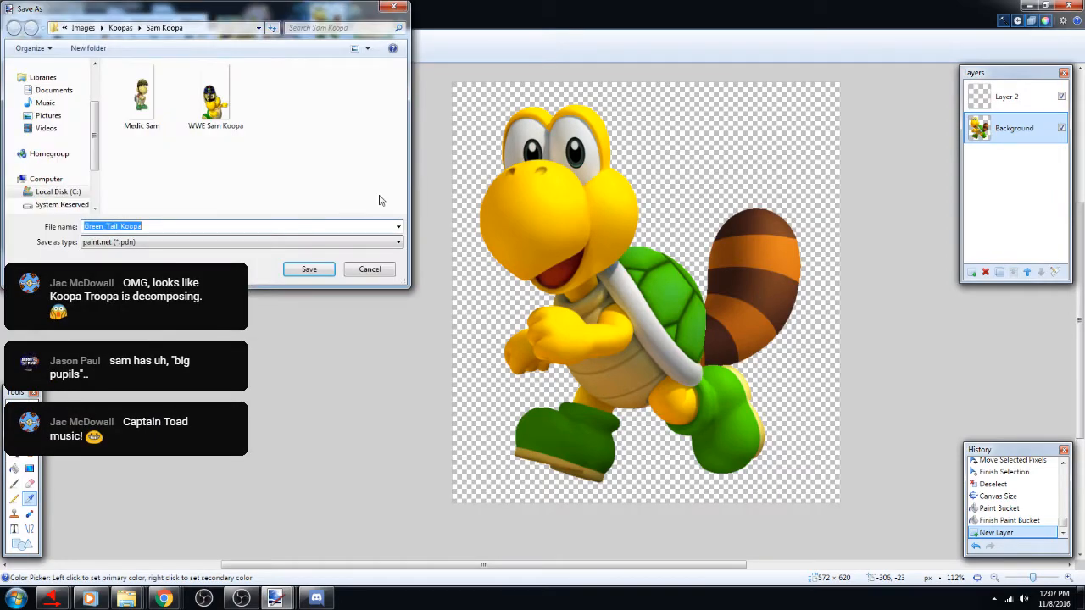
{"action": "left_click", "coordinate": [390, 8]}
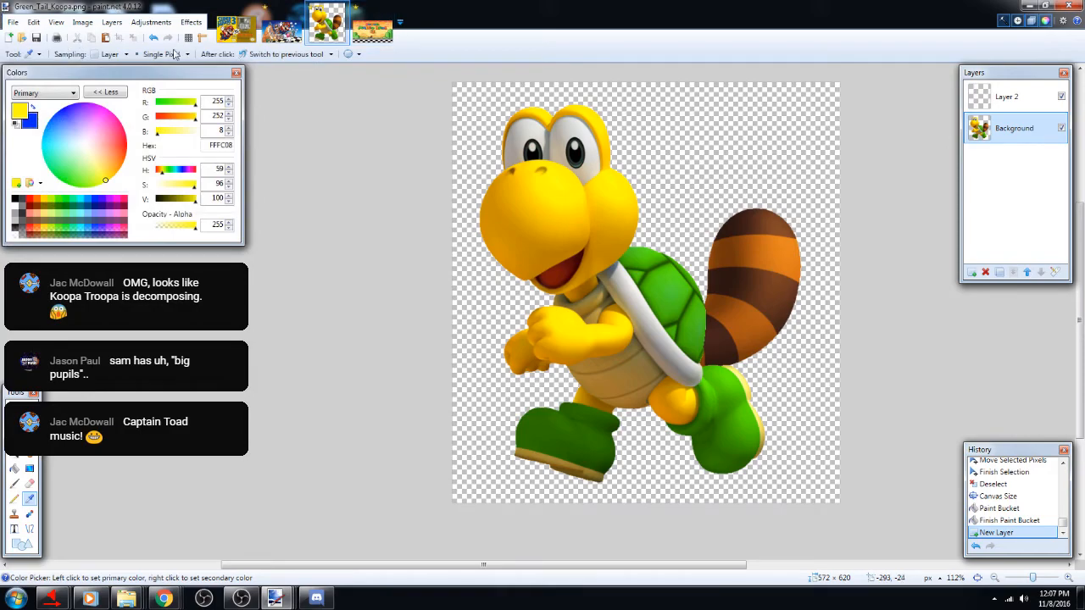
Save the Super Mario Bros. 3 title screen image as a PNG named "SMB 3 title" in the 2 Choose votes folder
{"action": "left_click", "coordinate": [373, 26]}
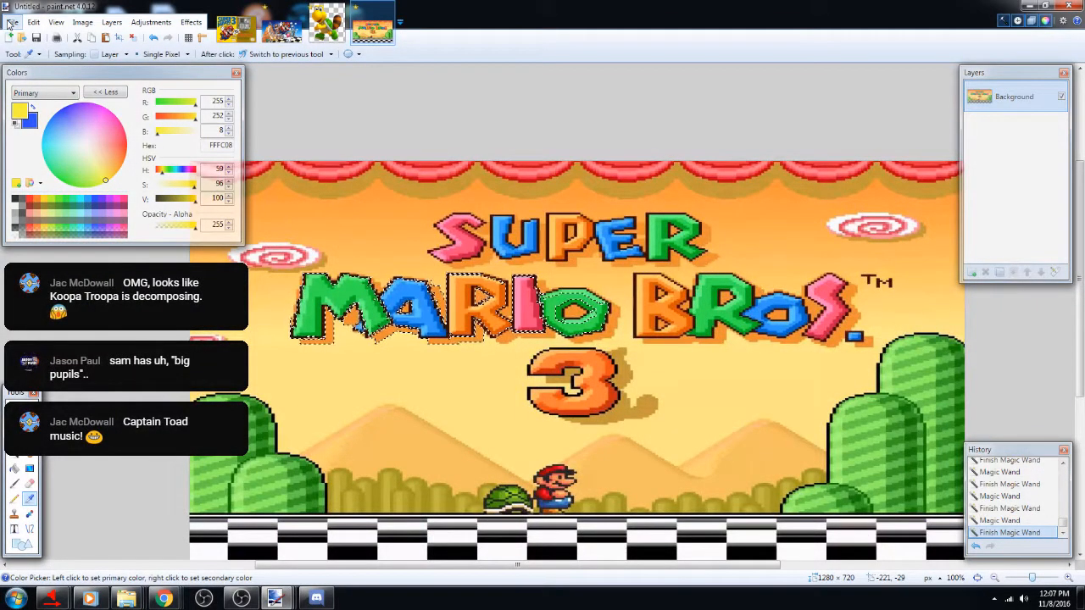
{"action": "left_click", "coordinate": [17, 23]}
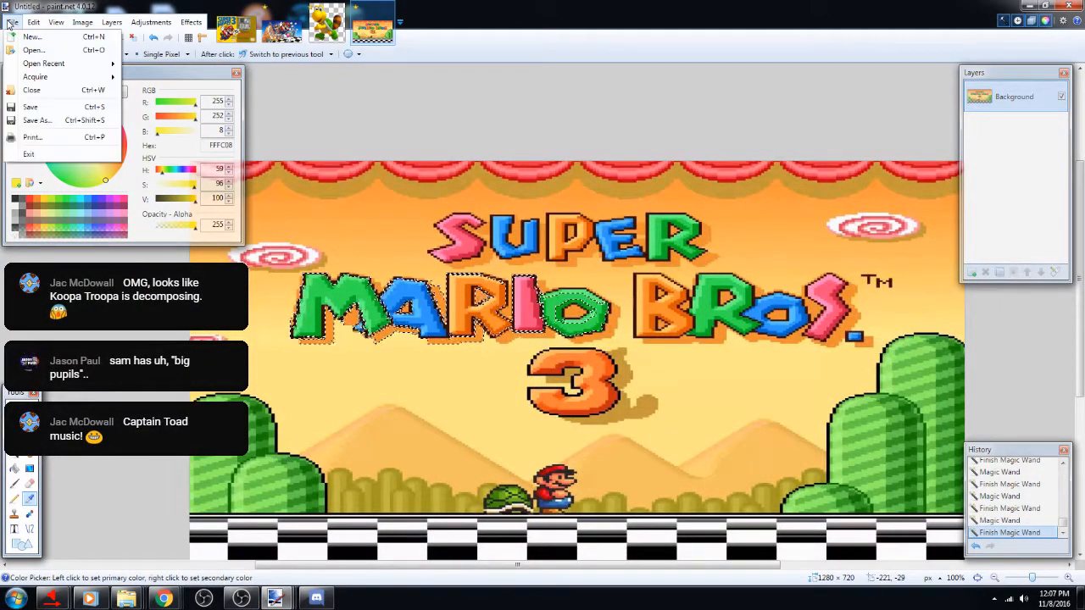
{"action": "left_click", "coordinate": [53, 120]}
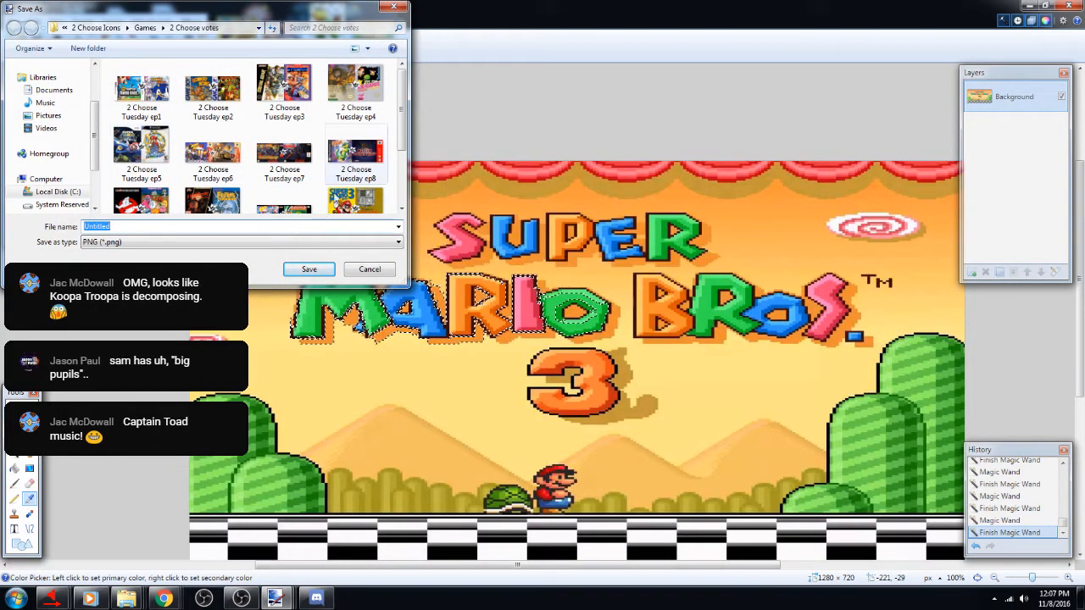
{"action": "left_click_drag", "start_coordinate": [403, 113], "coordinate": [405, 5]}
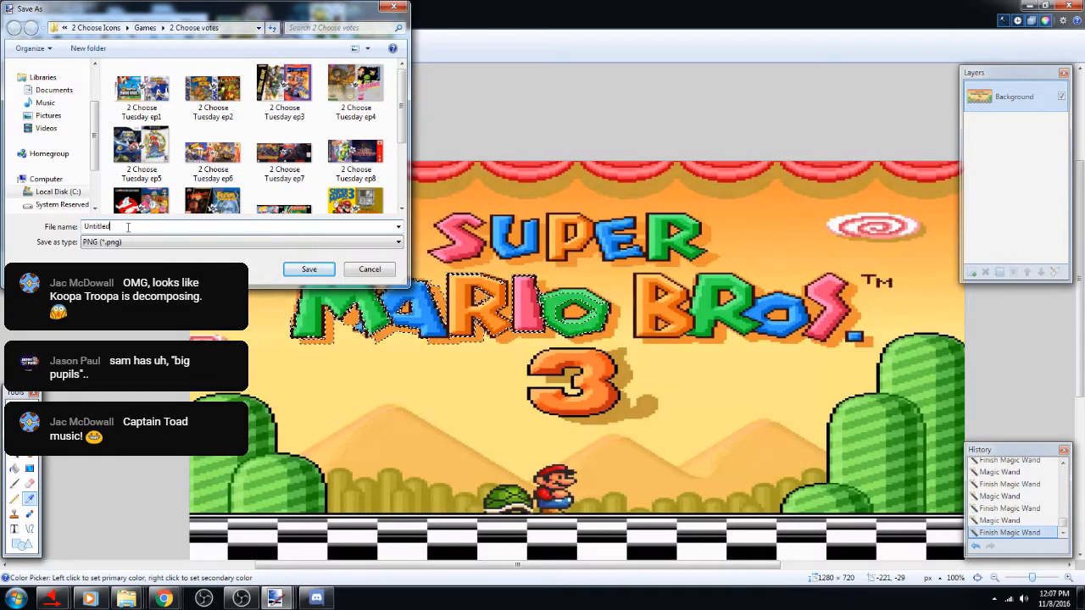
{"action": "type", "text": "SMB 3 title"}
{"action": "left_click", "coordinate": [309, 269]}
{"action": "left_click", "coordinate": [316, 373]}
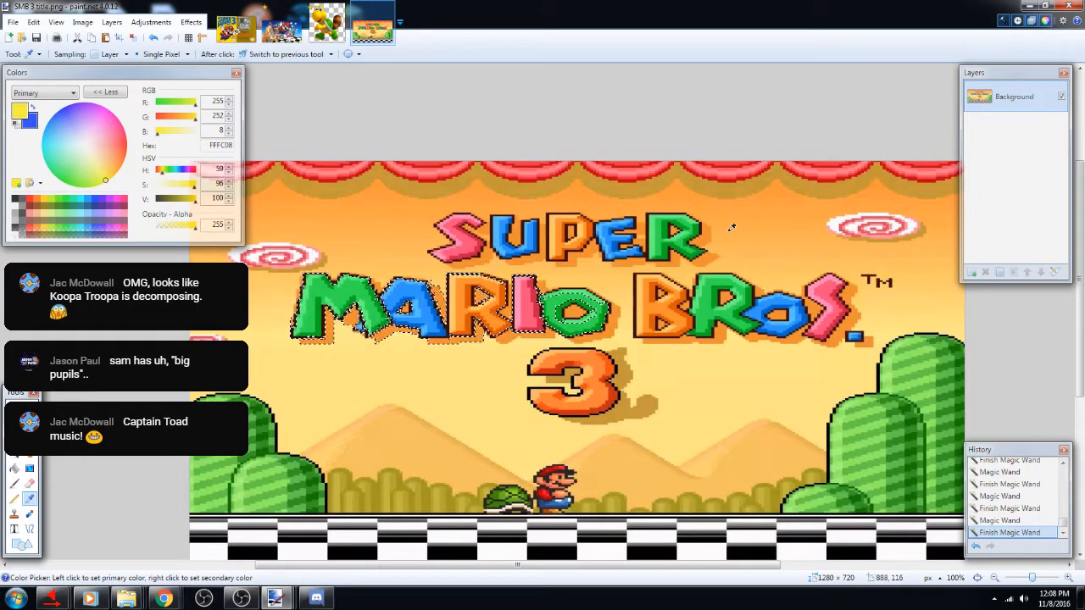
Look at the file types offered for saving the title screen image and leave Save As without saving
{"action": "left_click", "coordinate": [13, 22]}
{"action": "left_click", "coordinate": [37, 121]}
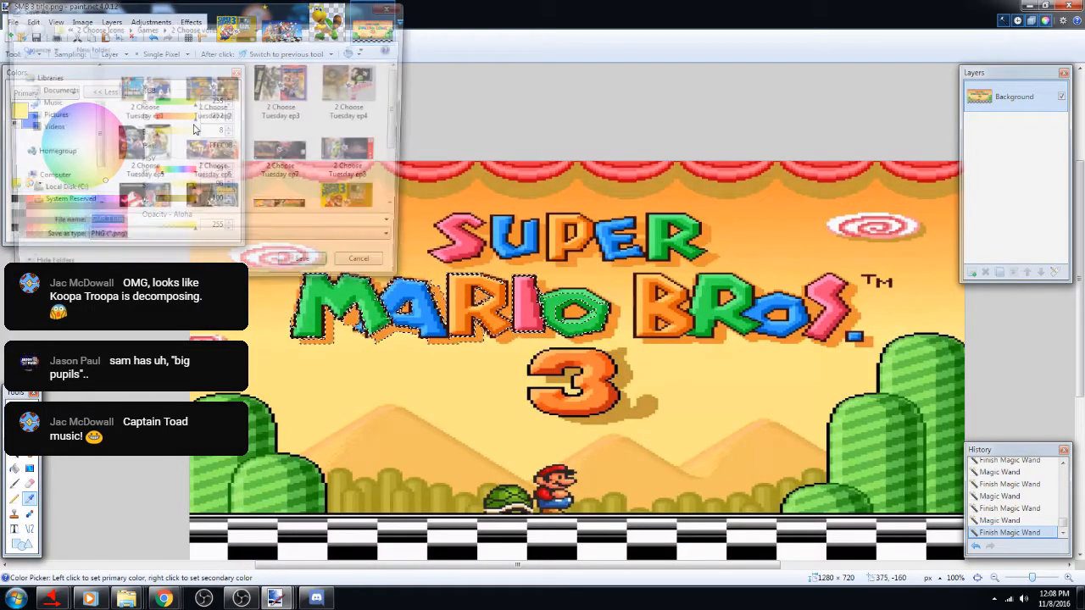
{"action": "left_click", "coordinate": [226, 243]}
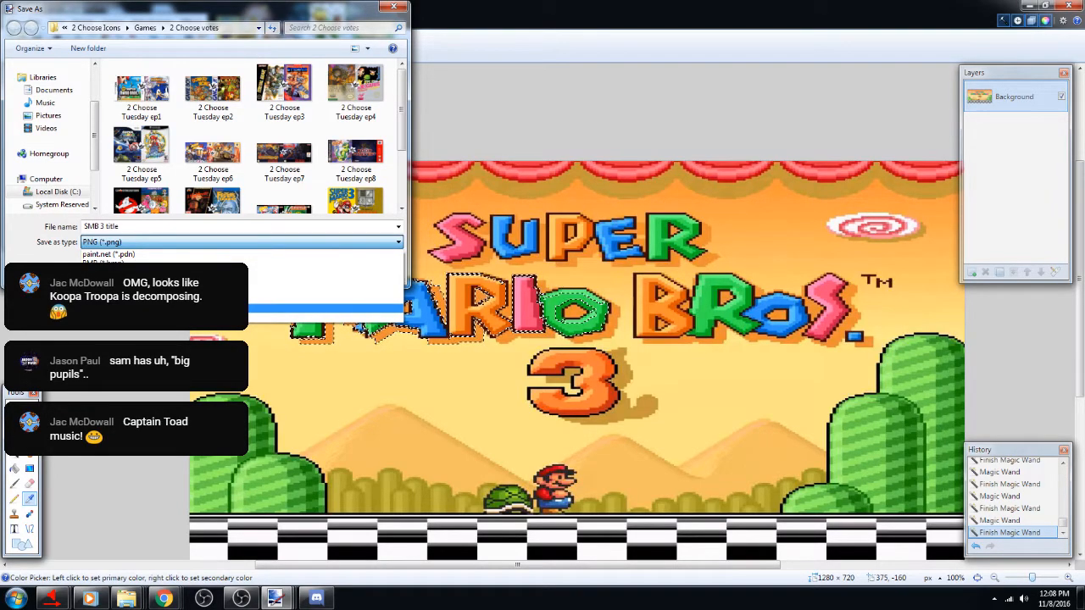
{"action": "left_click", "coordinate": [326, 308]}
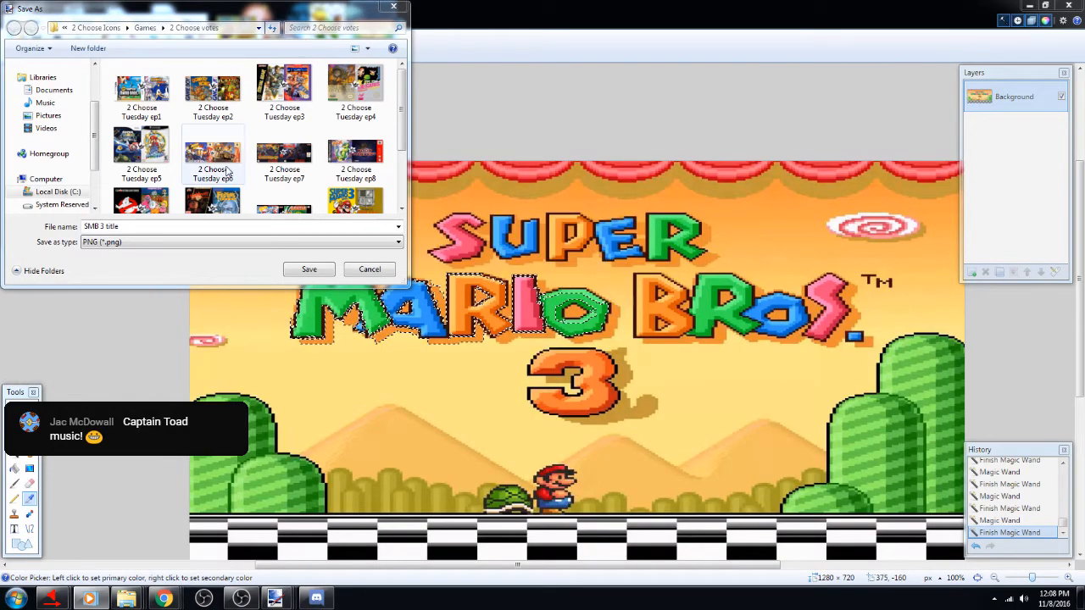
{"action": "left_click", "coordinate": [187, 248]}
{"action": "left_click", "coordinate": [378, 5]}
{"action": "left_click", "coordinate": [386, 7]}
Save the layered Mario box art image as "TKG SMB3" in paint.net (*.pdn) format in the Super Mario Bros folder
{"action": "left_click", "coordinate": [280, 32]}
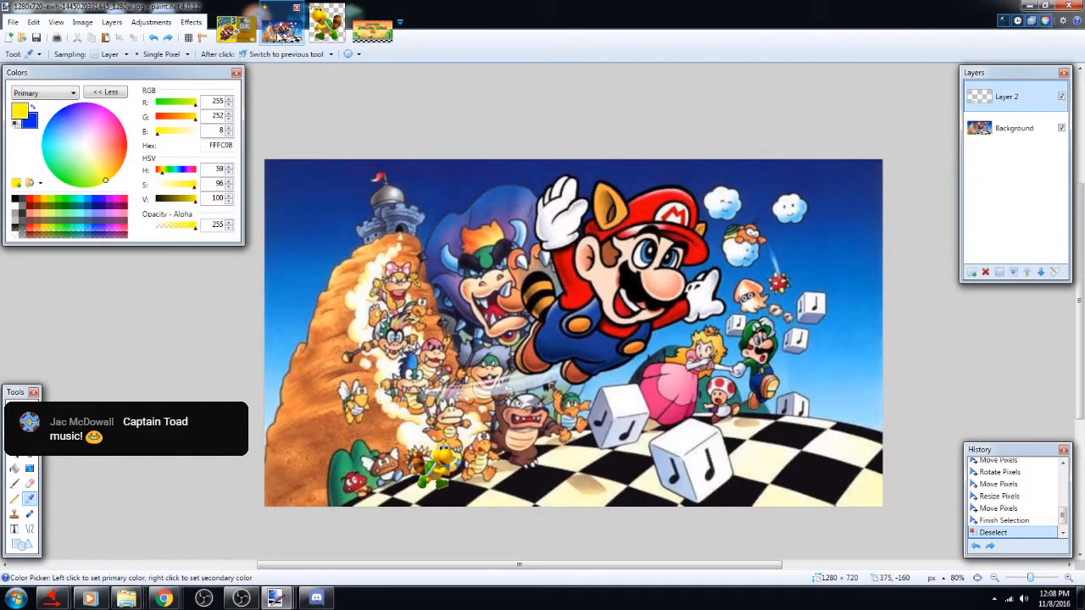
{"action": "left_click", "coordinate": [13, 22]}
{"action": "left_click", "coordinate": [76, 127]}
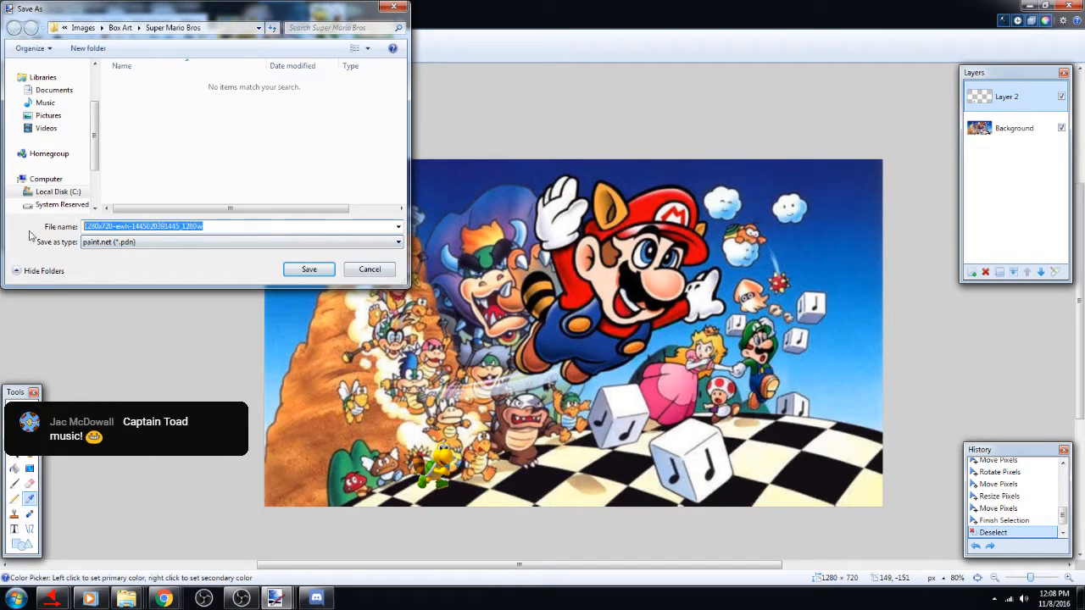
{"action": "type", "text": "SMB"}
{"action": "key", "text": "BackSpace"}
{"action": "key", "text": "BackSpace"}
{"action": "key", "text": "BackSpace"}
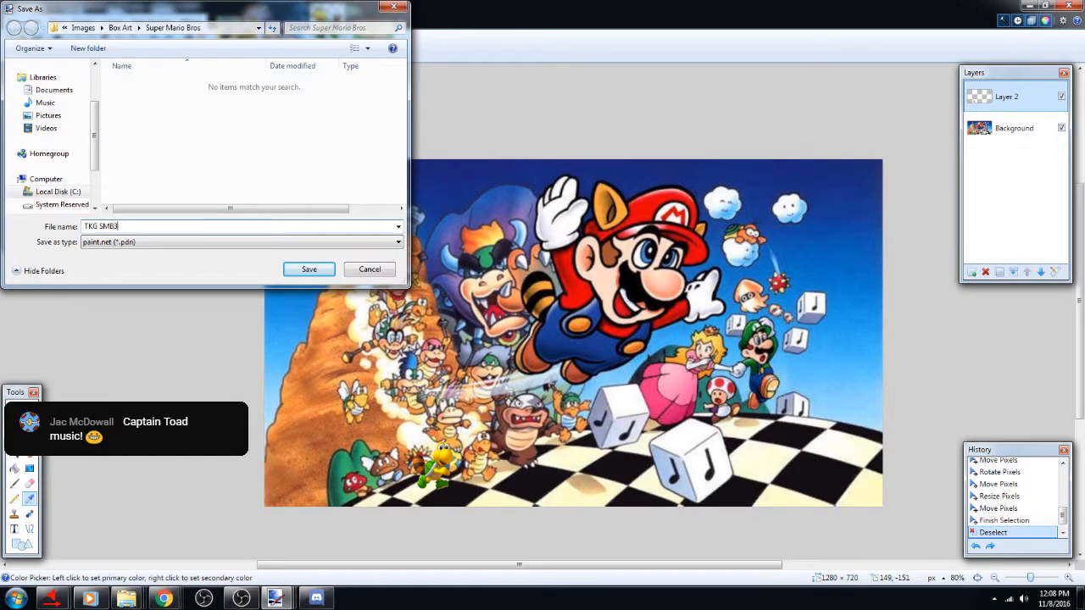
{"action": "left_click", "coordinate": [309, 270]}
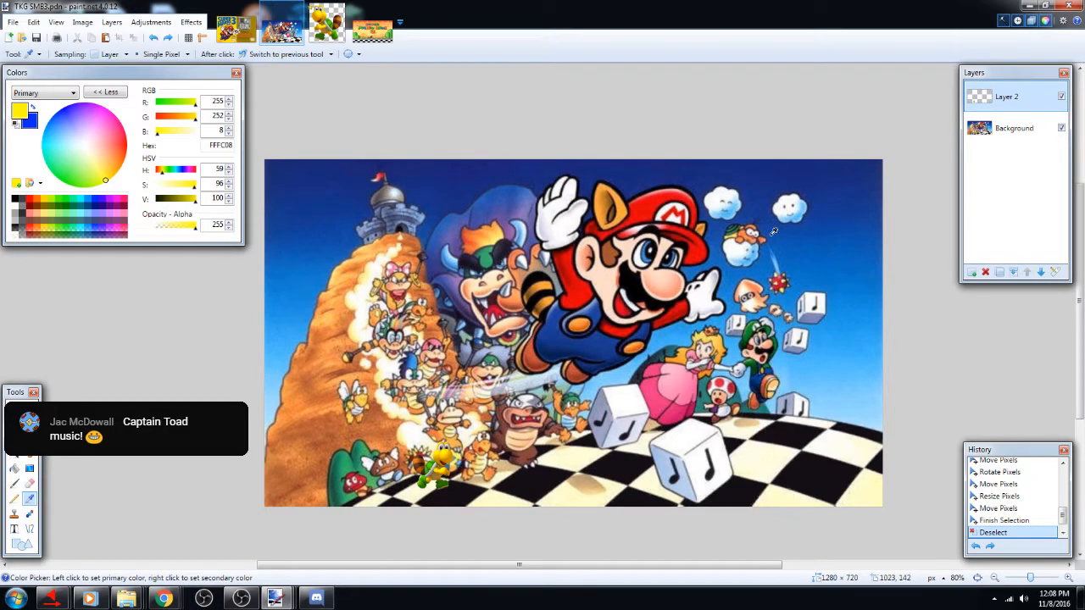
Examine the file types available in Save As for the layered box art image
{"action": "left_click", "coordinate": [13, 22]}
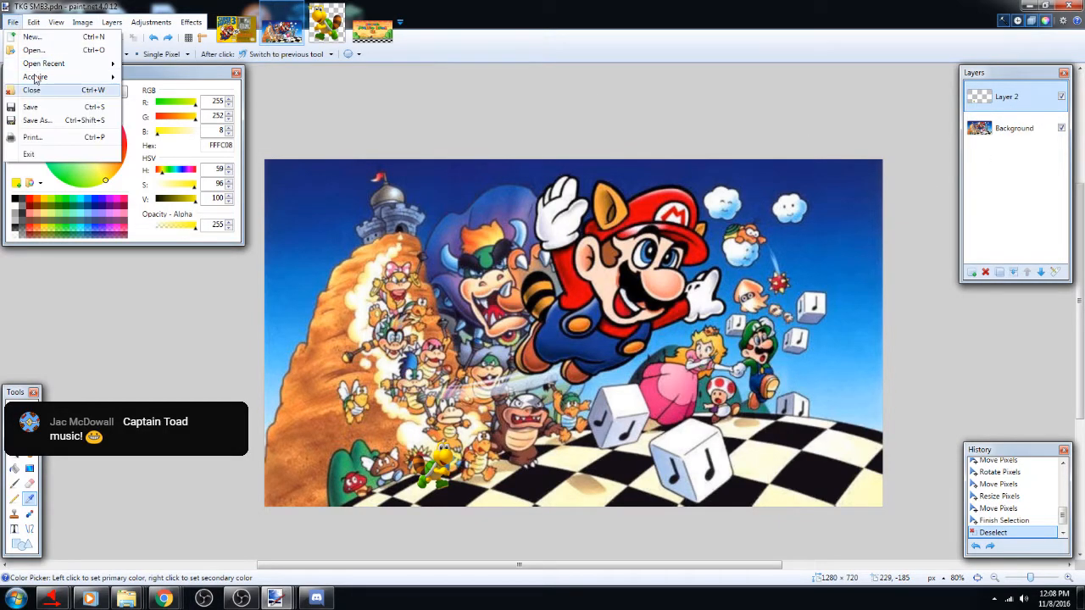
{"action": "left_click", "coordinate": [37, 120]}
{"action": "left_click", "coordinate": [223, 242]}
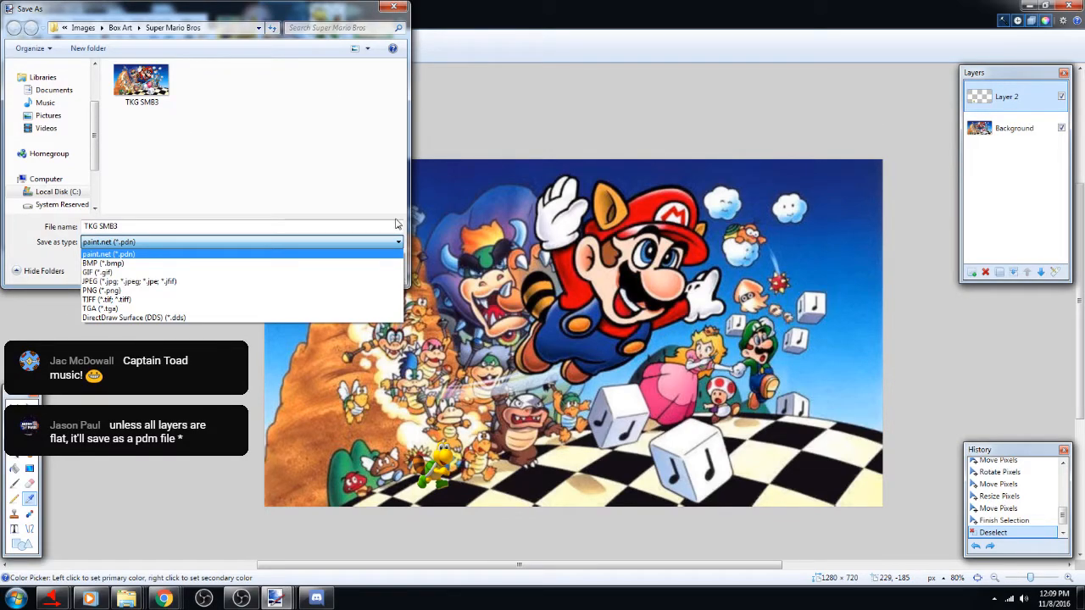
{"action": "left_click", "coordinate": [306, 158]}
{"action": "left_click", "coordinate": [204, 231]}
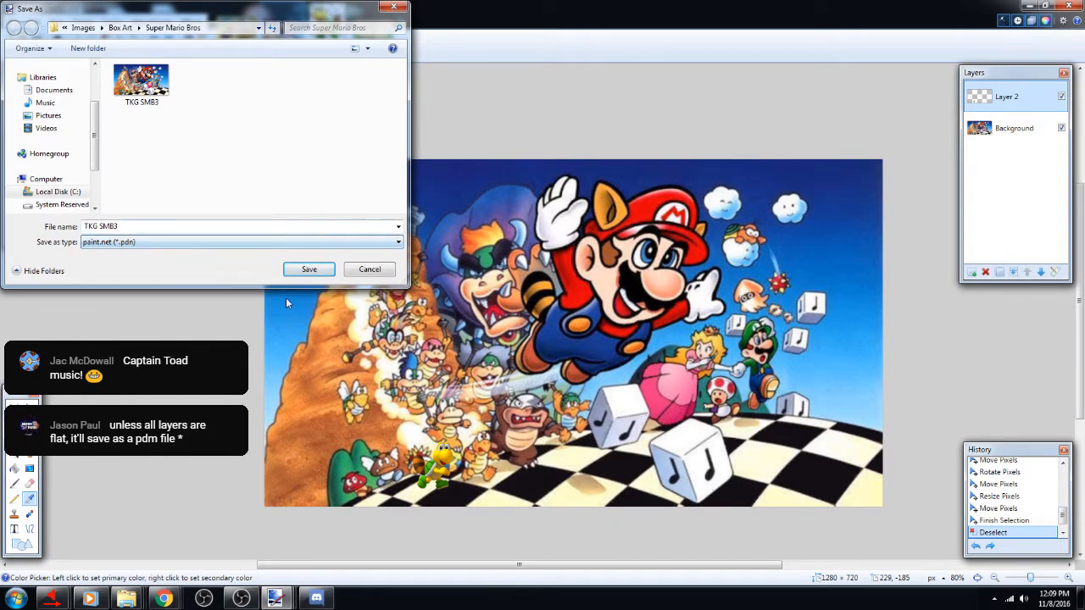
{"action": "left_click", "coordinate": [201, 243]}
{"action": "left_click", "coordinate": [178, 163]}
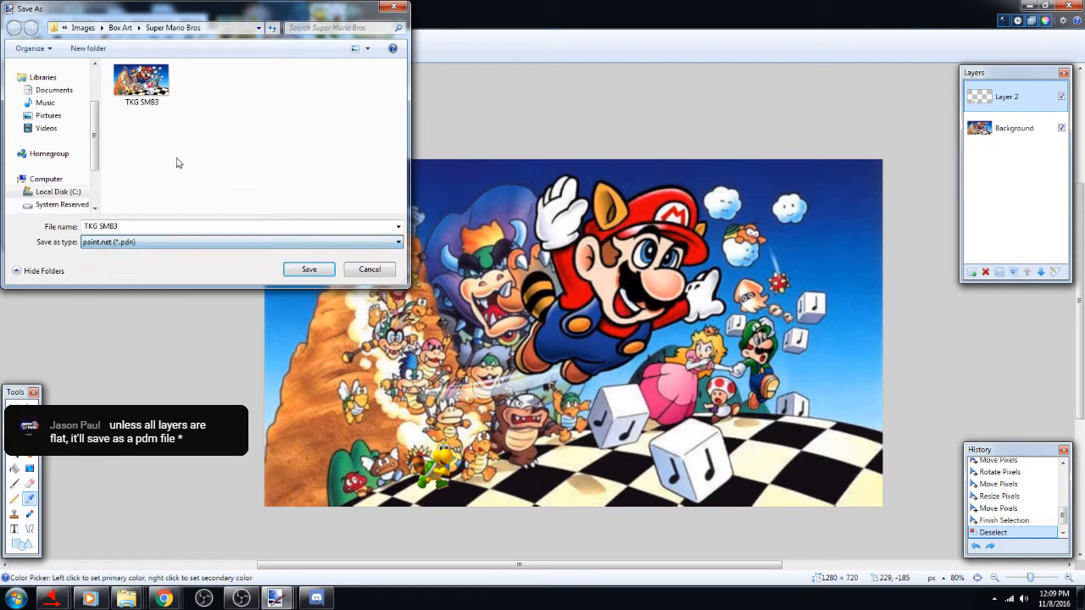
View the properties of the saved TKG SMB3 file, check the save types again and close Save As without saving
{"action": "right_click", "coordinate": [138, 80]}
{"action": "left_click", "coordinate": [174, 379]}
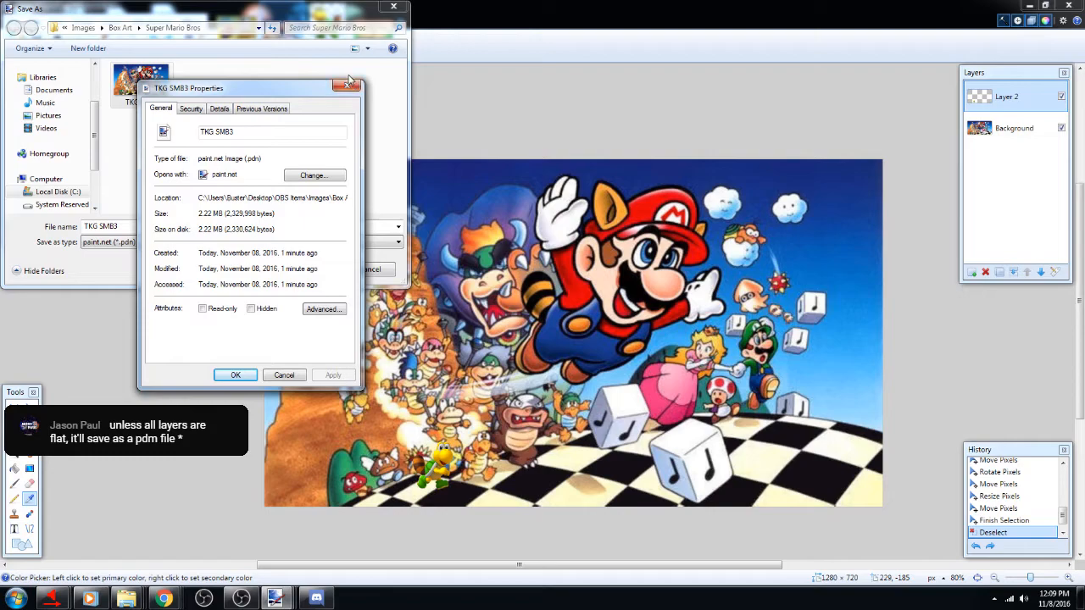
{"action": "left_click", "coordinate": [349, 83]}
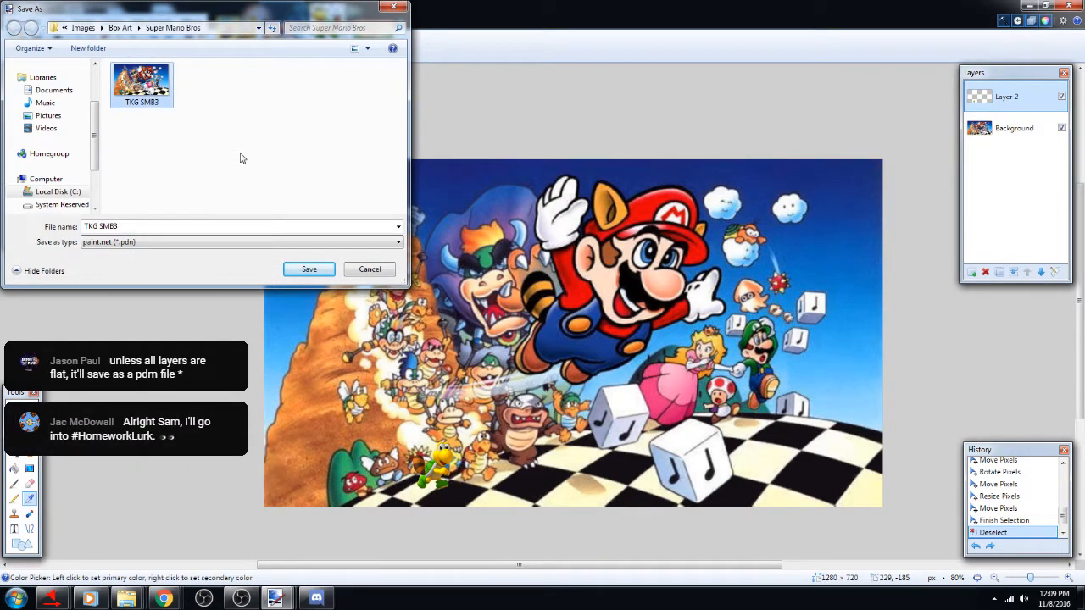
{"action": "left_click", "coordinate": [264, 244]}
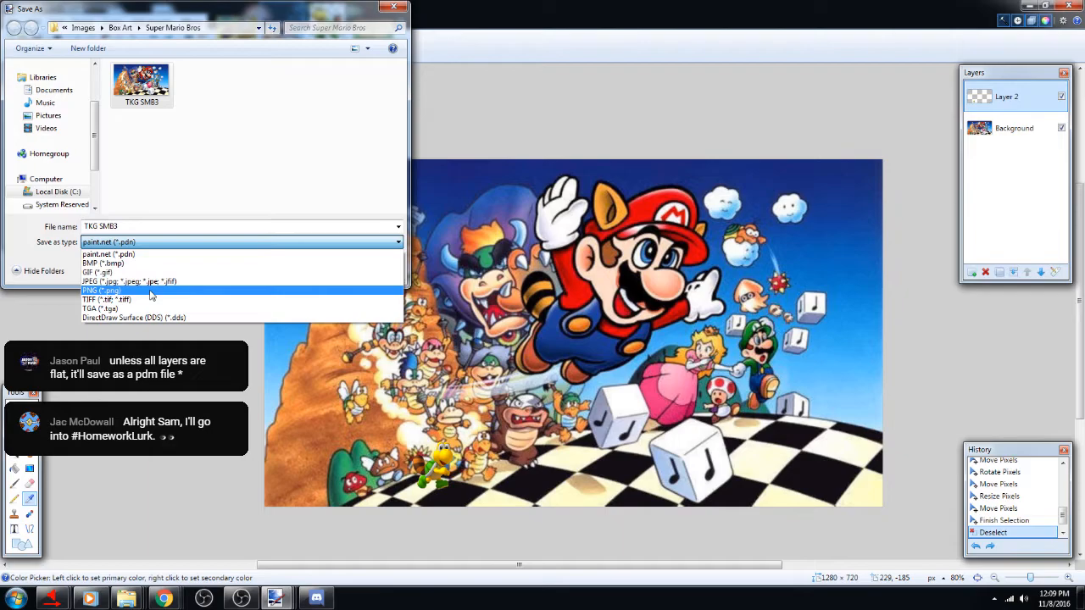
{"action": "left_click", "coordinate": [386, 9]}
{"action": "left_click", "coordinate": [388, 8]}
Return to the Koopa image and look at its Save As options without saving
{"action": "left_click", "coordinate": [326, 25]}
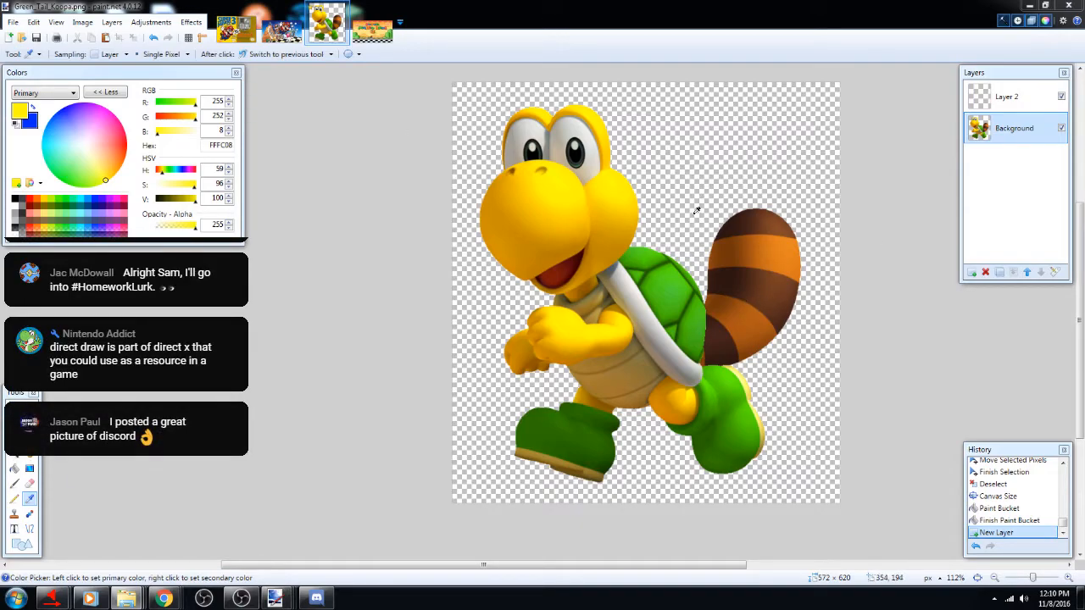
{"action": "left_click", "coordinate": [12, 22]}
{"action": "left_click", "coordinate": [34, 124]}
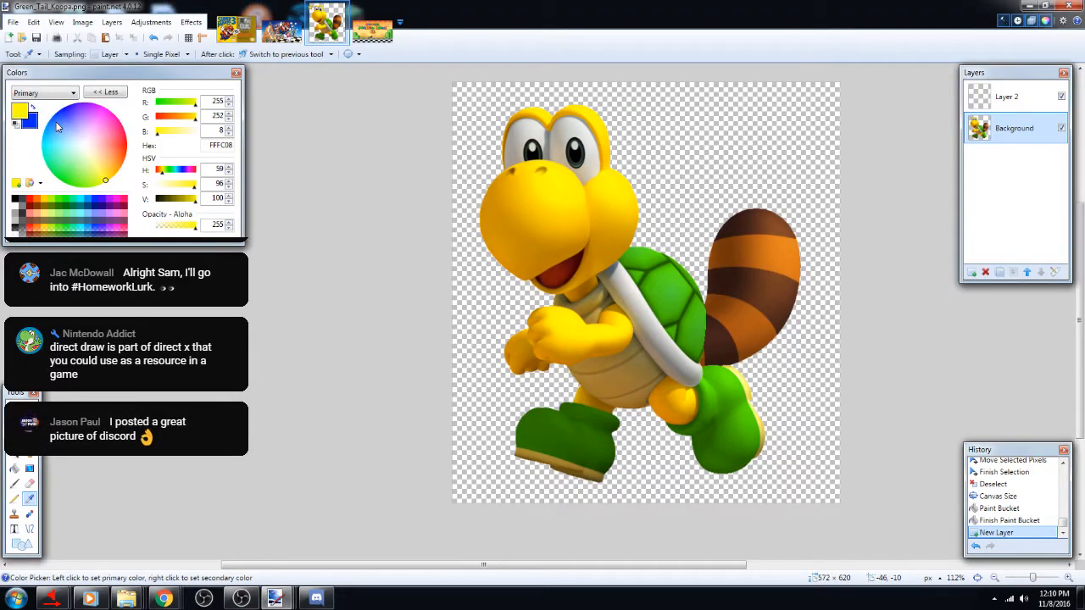
{"action": "key", "text": "Return"}
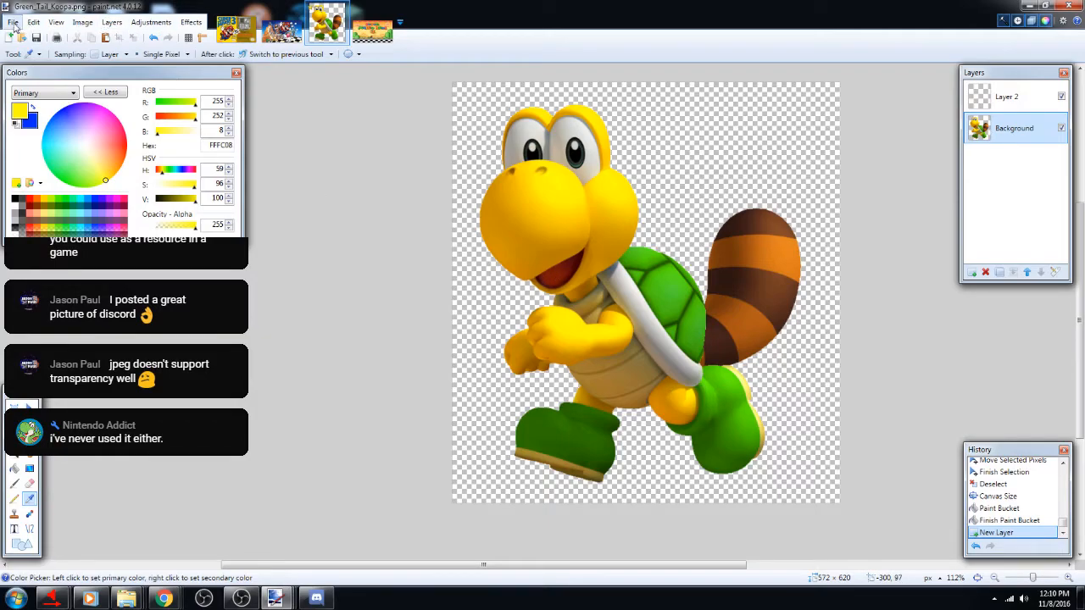
Show the box art image's Save As options with the file type set first to PNG and then to JPEG
{"action": "left_click", "coordinate": [278, 31]}
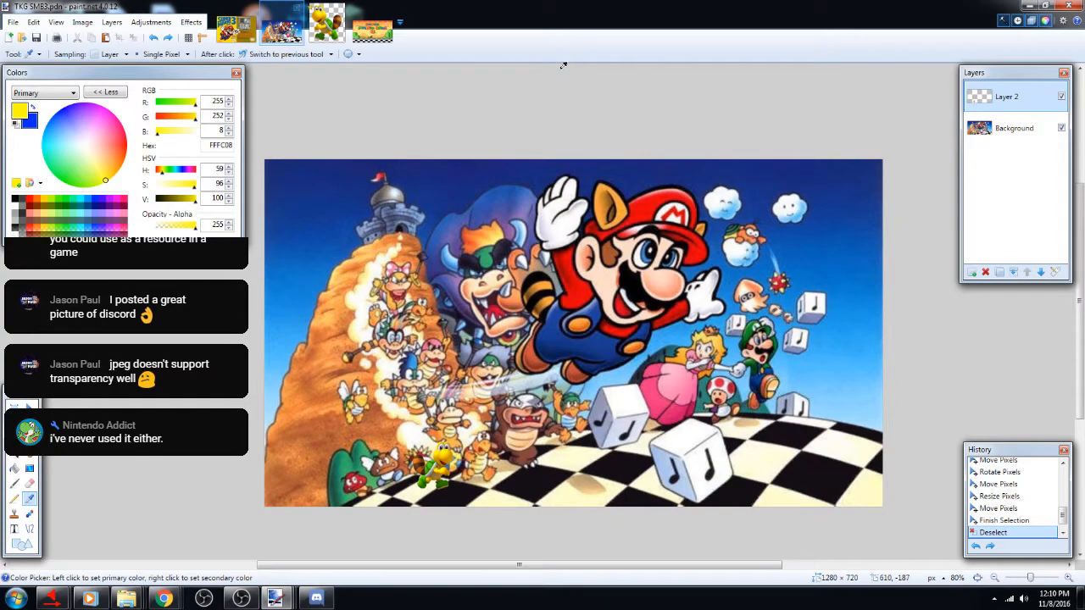
{"action": "left_click", "coordinate": [13, 23]}
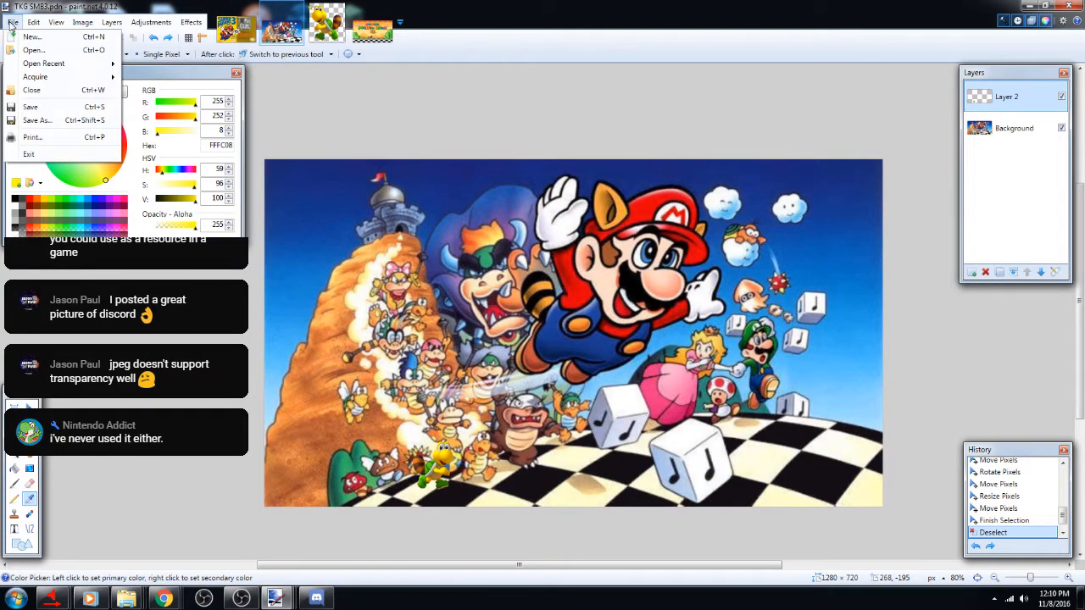
{"action": "left_click", "coordinate": [61, 120]}
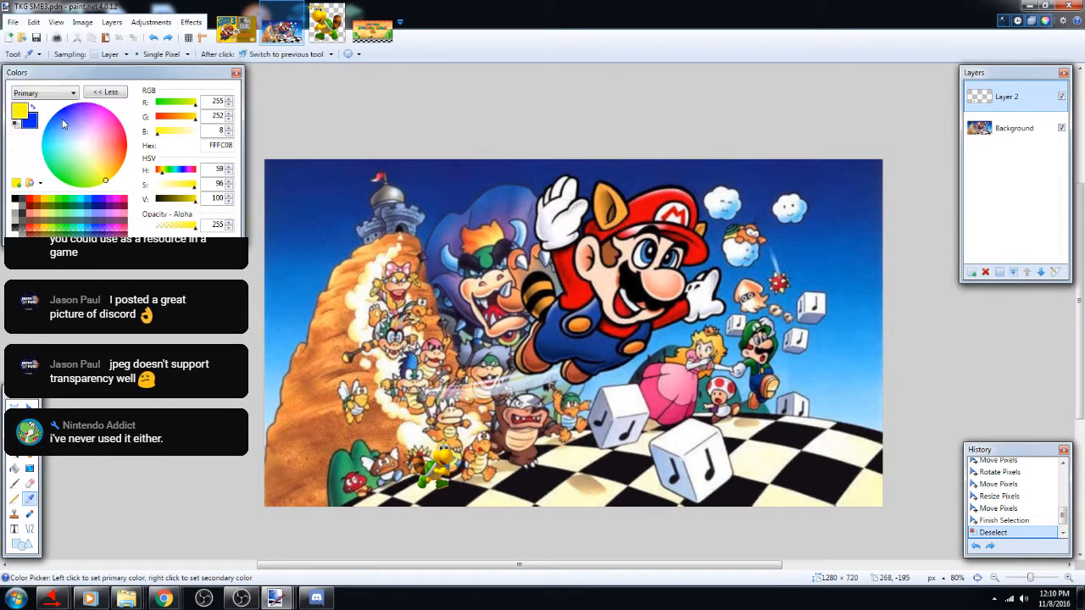
{"action": "left_click", "coordinate": [255, 241]}
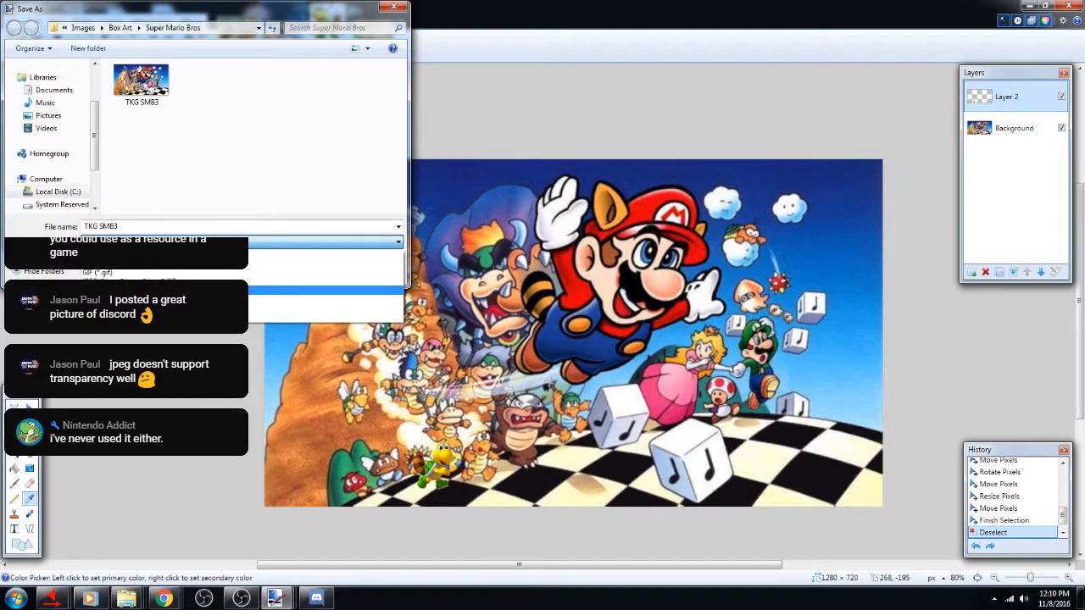
{"action": "left_click", "coordinate": [242, 290]}
{"action": "left_click", "coordinate": [324, 242]}
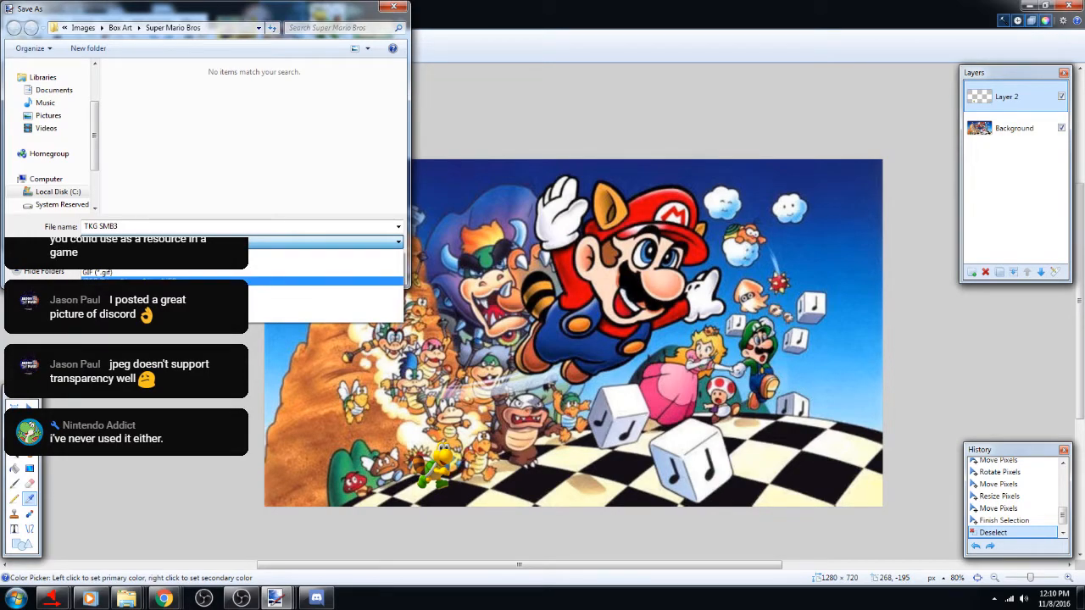
{"action": "left_click", "coordinate": [242, 281]}
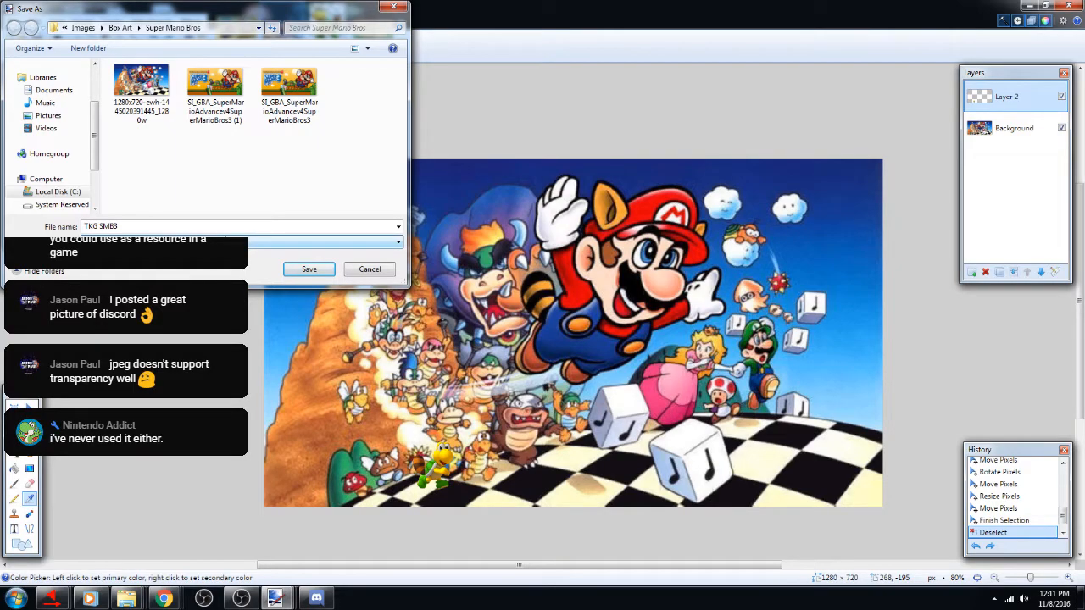
Move the Save As dialog away from the window's edge, review its JPEG file type choice and close it without saving
{"action": "mouse_move", "coordinate": [346, 15]}
{"action": "left_mouse_down"}
{"action": "mouse_move", "coordinate": [389, 81]}
{"action": "mouse_move", "coordinate": [614, 310]}
{"action": "mouse_move", "coordinate": [609, 207]}
{"action": "mouse_move", "coordinate": [480, 174]}
{"action": "mouse_move", "coordinate": [342, 92]}
{"action": "mouse_move", "coordinate": [356, 132]}
{"action": "mouse_move", "coordinate": [382, 60]}
{"action": "mouse_move", "coordinate": [360, 23]}
{"action": "left_mouse_up"}
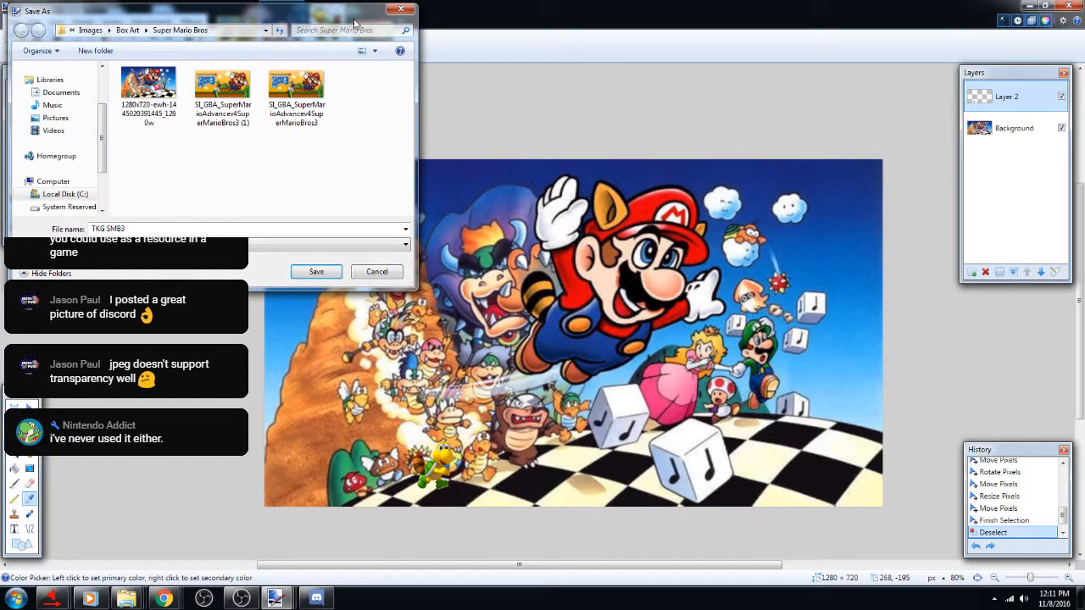
{"action": "mouse_move", "coordinate": [226, 18]}
{"action": "left_mouse_down"}
{"action": "mouse_move", "coordinate": [385, 60]}
{"action": "mouse_move", "coordinate": [221, 176]}
{"action": "mouse_move", "coordinate": [261, 92]}
{"action": "left_mouse_up"}
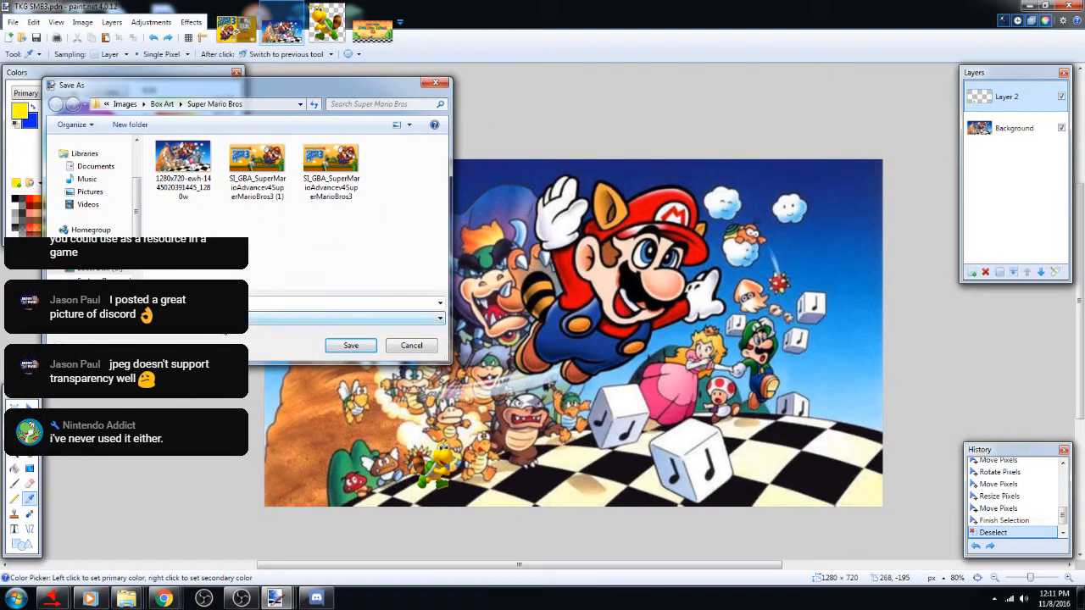
{"action": "left_click", "coordinate": [186, 318]}
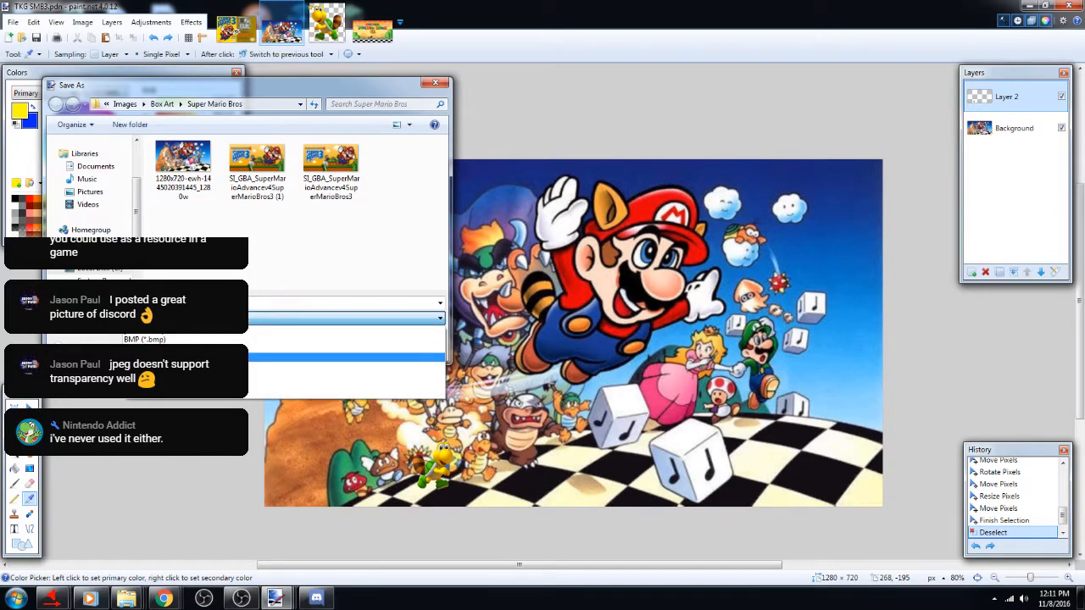
{"action": "left_click", "coordinate": [195, 357]}
{"action": "left_click", "coordinate": [435, 81]}
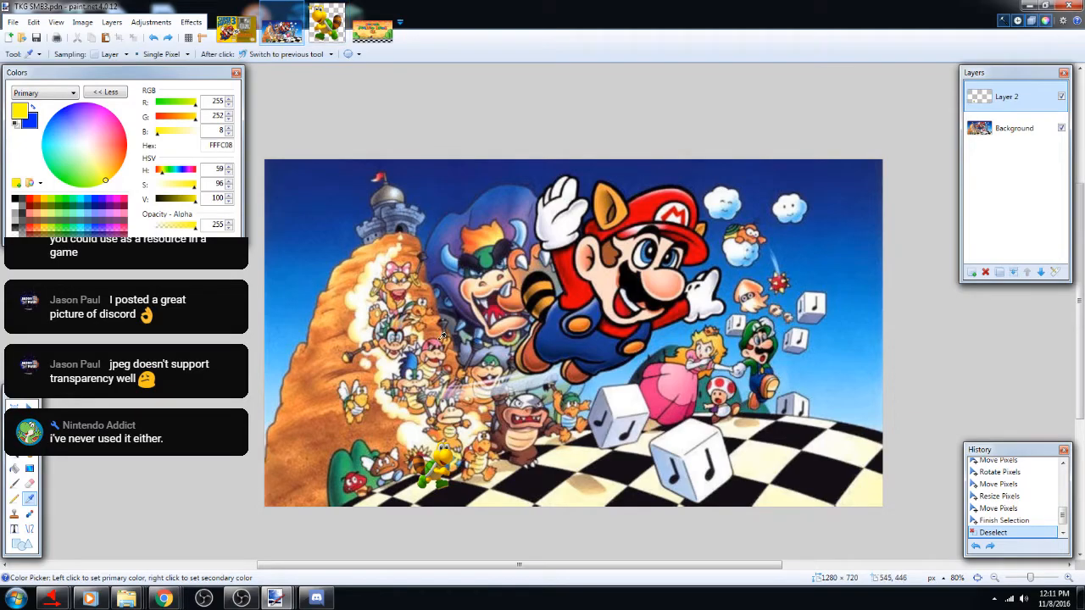
Switch to the File Explorer window of the Super Mario Bros folder and reposition it over the box art image
{"action": "mouse_move", "coordinate": [126, 598]}
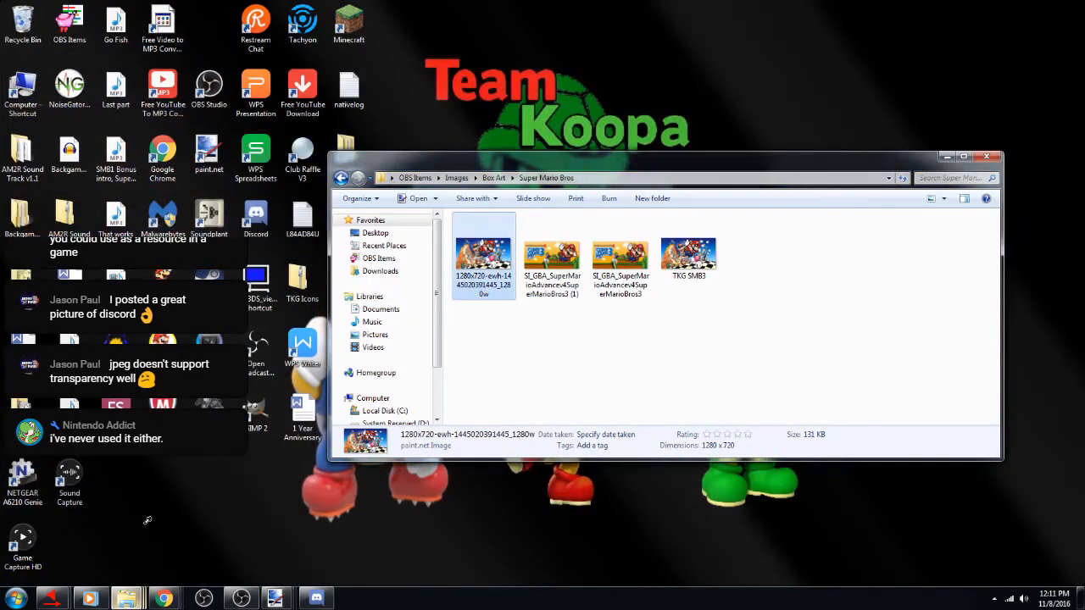
{"action": "left_click", "coordinate": [36, 549]}
{"action": "left_click", "coordinate": [597, 318]}
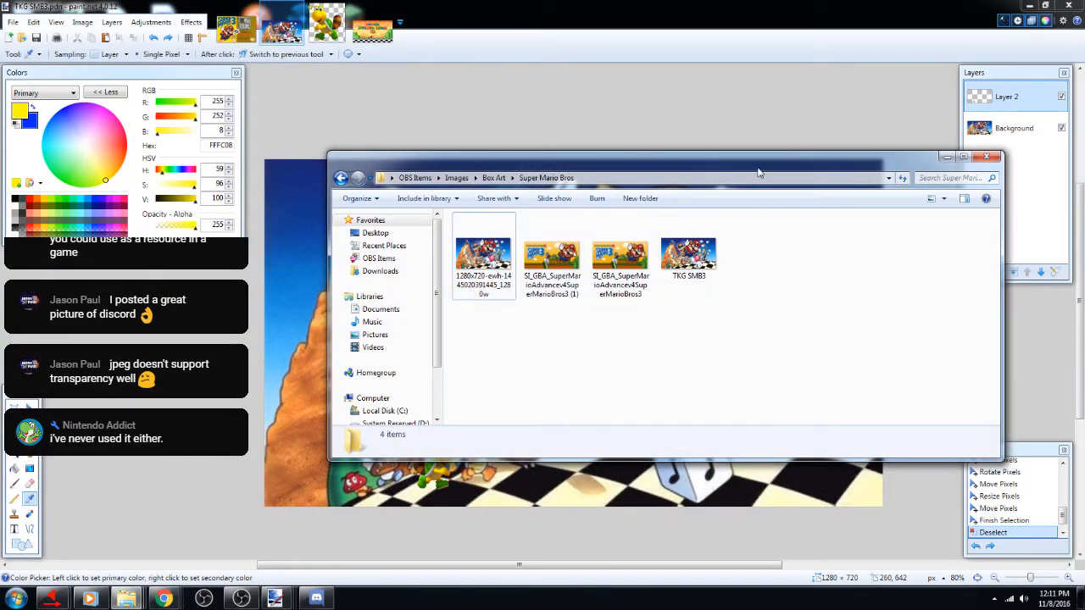
{"action": "mouse_move", "coordinate": [759, 173]}
{"action": "left_mouse_down"}
{"action": "mouse_move", "coordinate": [595, 400]}
{"action": "mouse_move", "coordinate": [680, 295]}
{"action": "mouse_move", "coordinate": [654, 110]}
{"action": "mouse_move", "coordinate": [666, 130]}
{"action": "mouse_move", "coordinate": [568, 214]}
{"action": "left_mouse_up"}
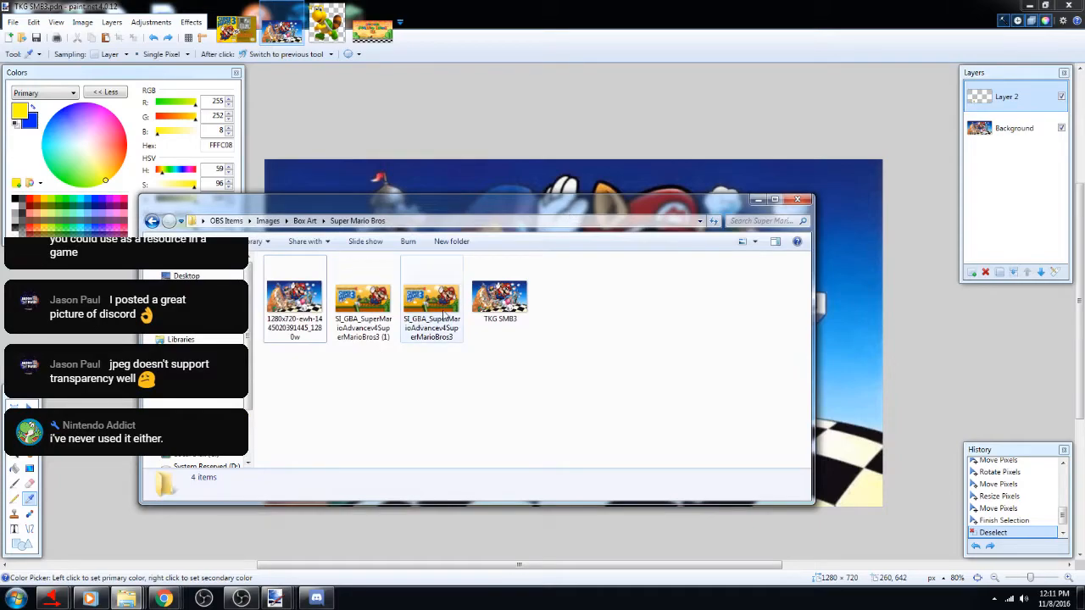
Open the SI_GBA_SuperMarioAdvancev4SuperMarioBros3 file from the folder as a separate image and sample the tan colour beside its logo
{"action": "left_click", "coordinate": [345, 339]}
{"action": "left_click", "coordinate": [424, 303]}
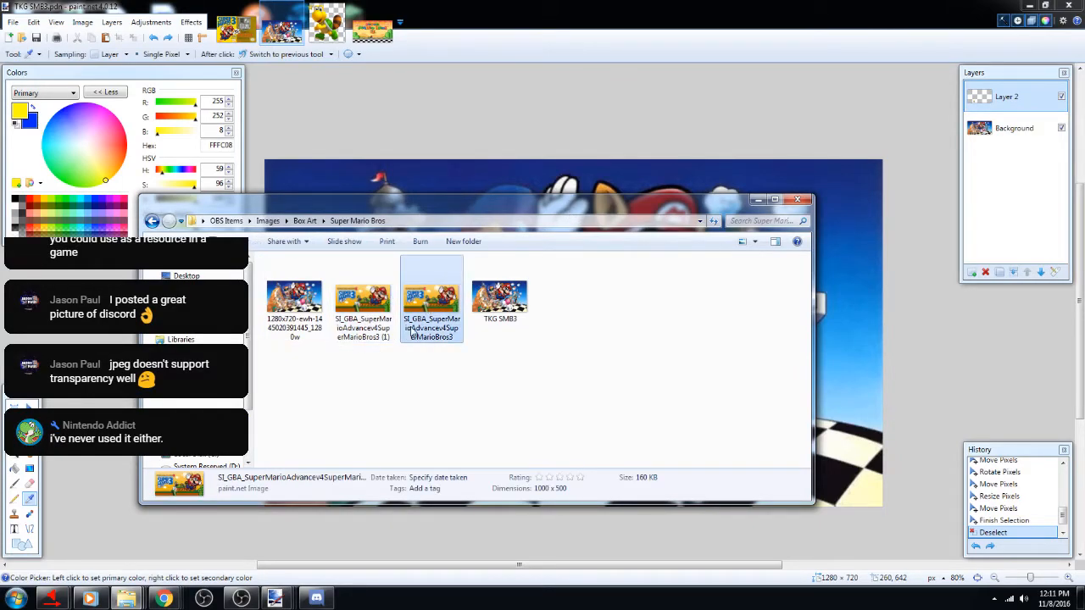
{"action": "left_click_drag", "start_coordinate": [424, 303], "coordinate": [597, 127]}
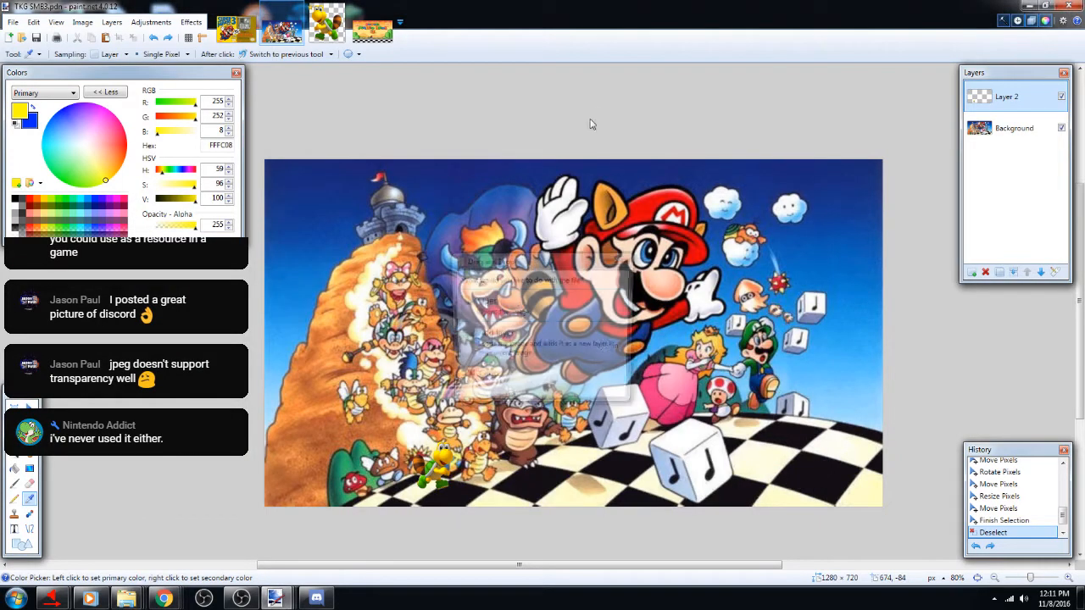
{"action": "left_click", "coordinate": [472, 306]}
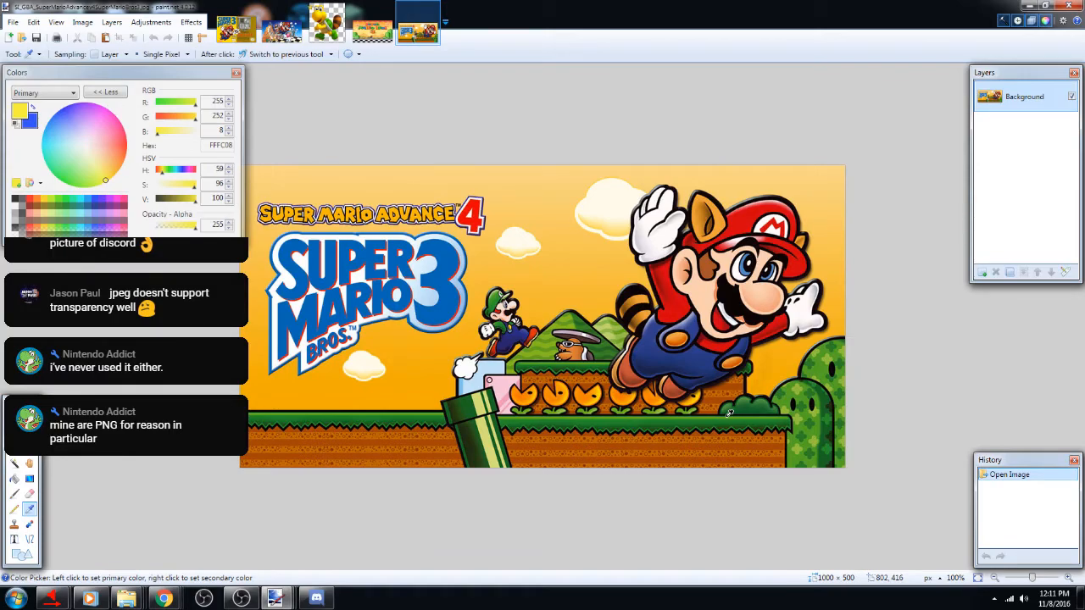
{"action": "left_click", "coordinate": [465, 240]}
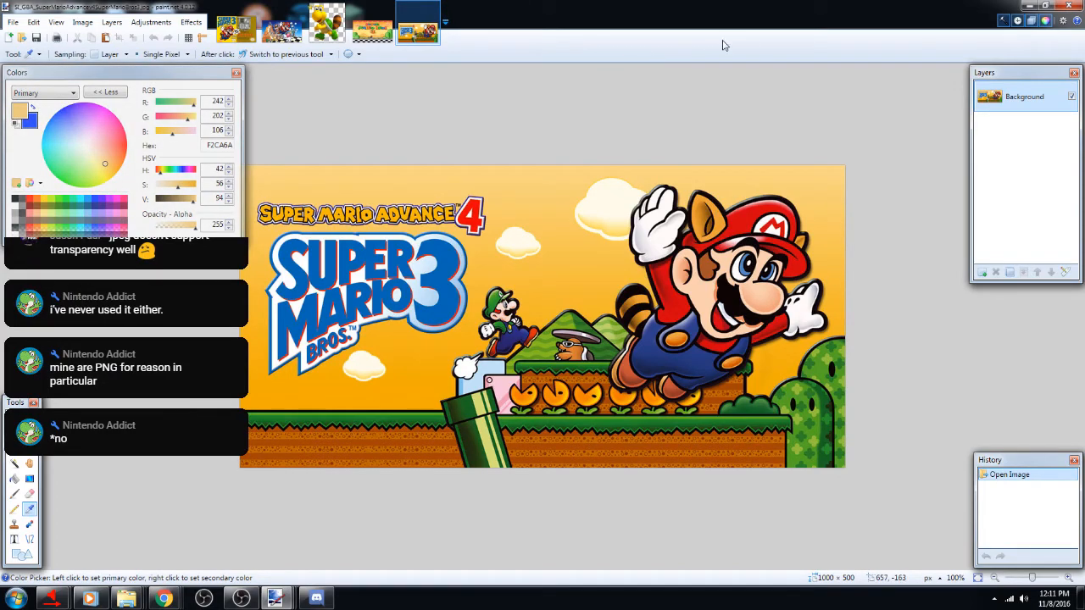
Compare the SMB 3 title image with the Super Mario Advance 4 image, then return to the box art image
{"action": "left_click", "coordinate": [385, 23]}
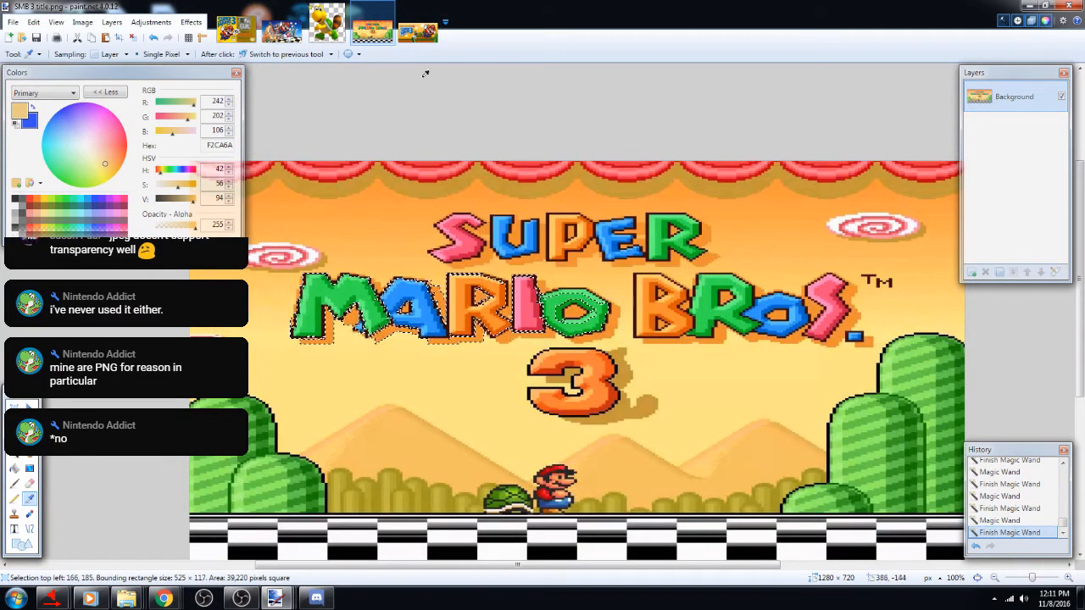
{"action": "left_click", "coordinate": [420, 32]}
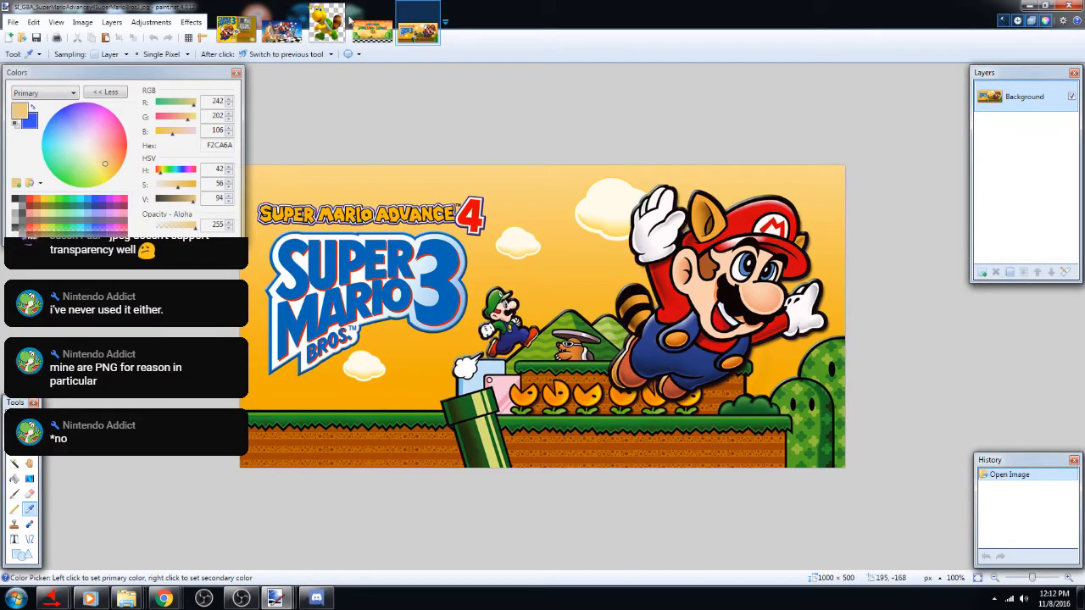
{"action": "left_click", "coordinate": [14, 419]}
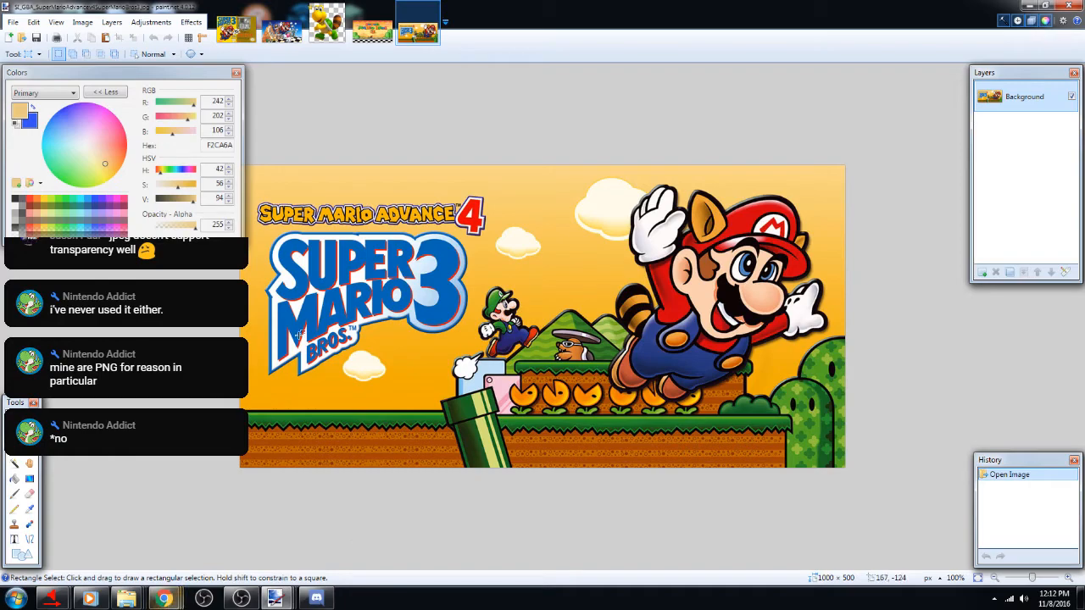
{"action": "left_click", "coordinate": [282, 28]}
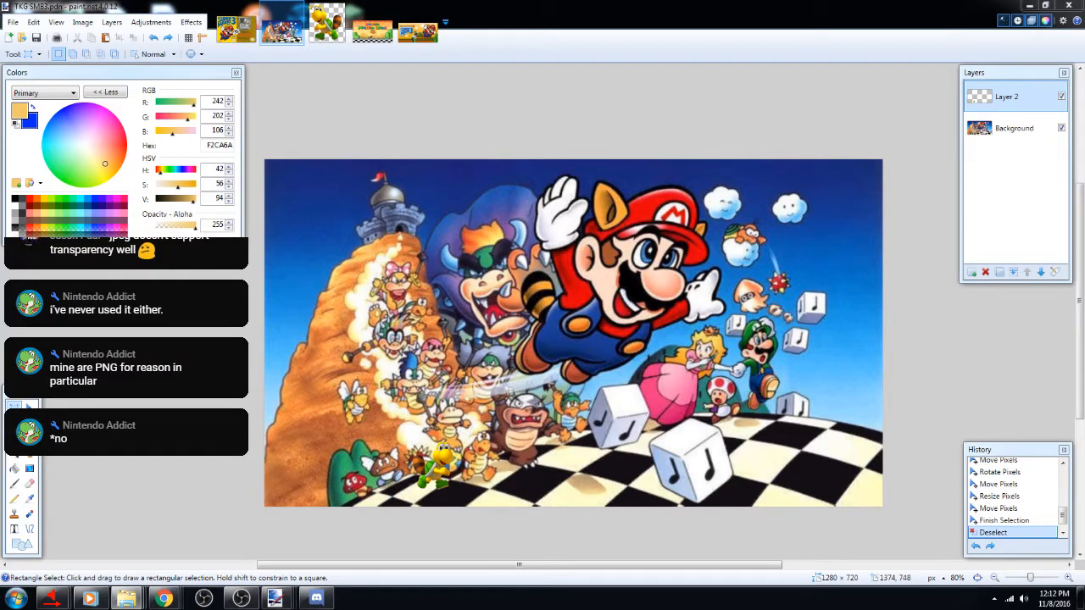
Reposition the File Explorer window showing the Team Koopa Icons folder over the box art image and browse its icons
{"action": "mouse_move", "coordinate": [525, 203]}
{"action": "left_mouse_down"}
{"action": "mouse_move", "coordinate": [436, 36]}
{"action": "mouse_move", "coordinate": [630, 128]}
{"action": "mouse_move", "coordinate": [603, 144]}
{"action": "mouse_move", "coordinate": [735, 127]}
{"action": "mouse_move", "coordinate": [783, 142]}
{"action": "left_mouse_up"}
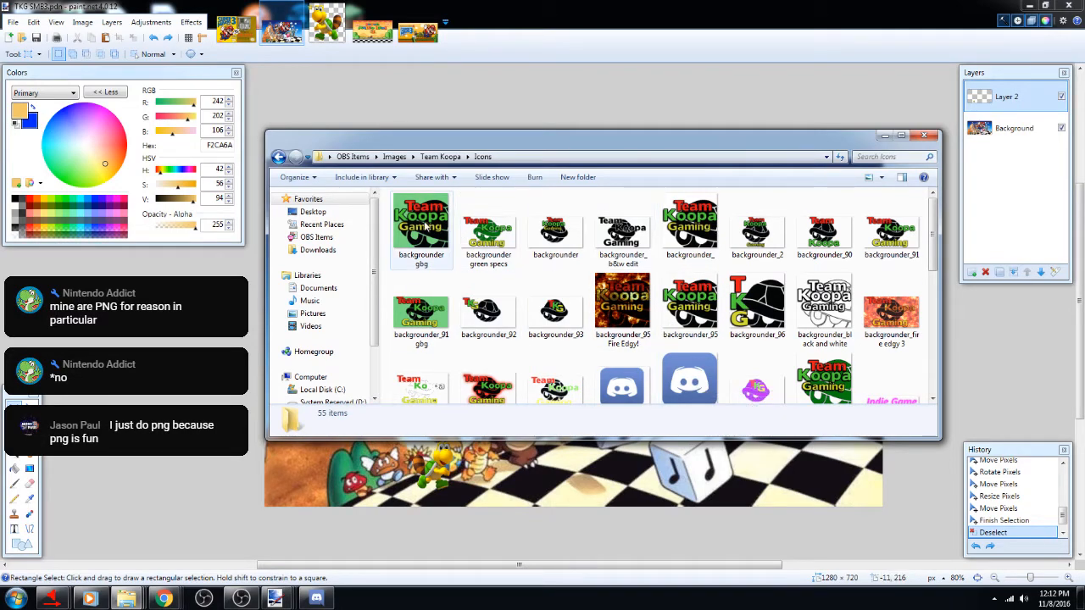
{"action": "left_click_drag", "start_coordinate": [761, 146], "coordinate": [697, 175]}
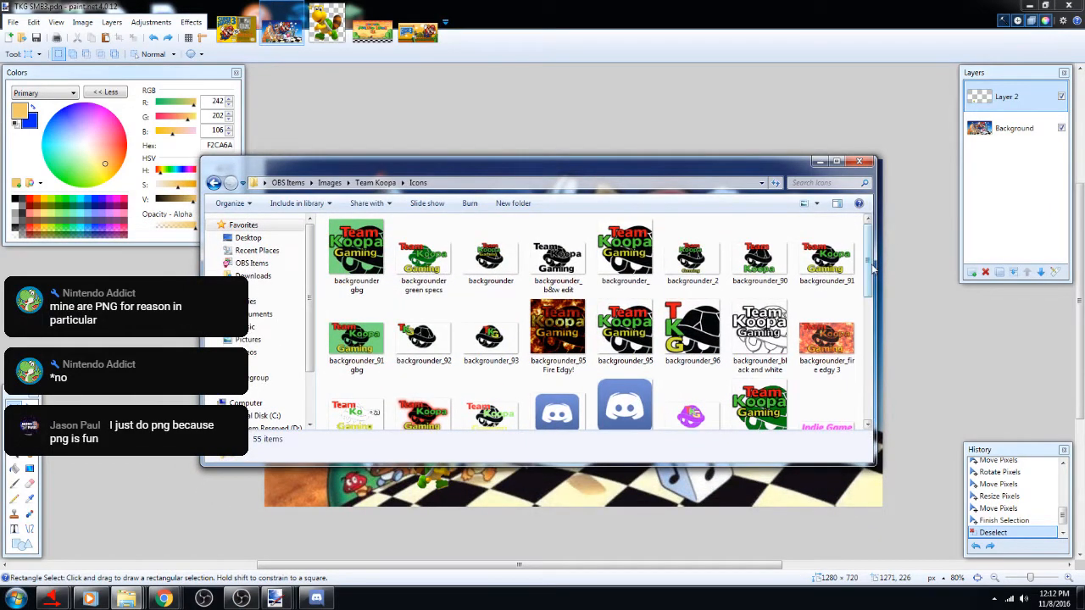
{"action": "left_click_drag", "start_coordinate": [873, 268], "coordinate": [880, 314]}
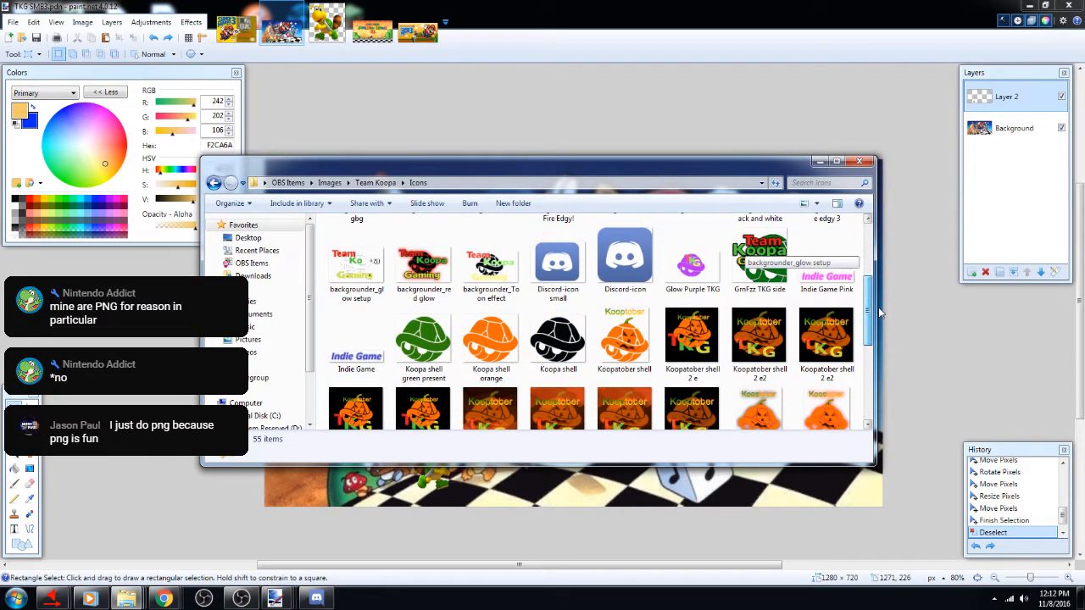
{"action": "left_click_drag", "start_coordinate": [880, 314], "coordinate": [905, 223]}
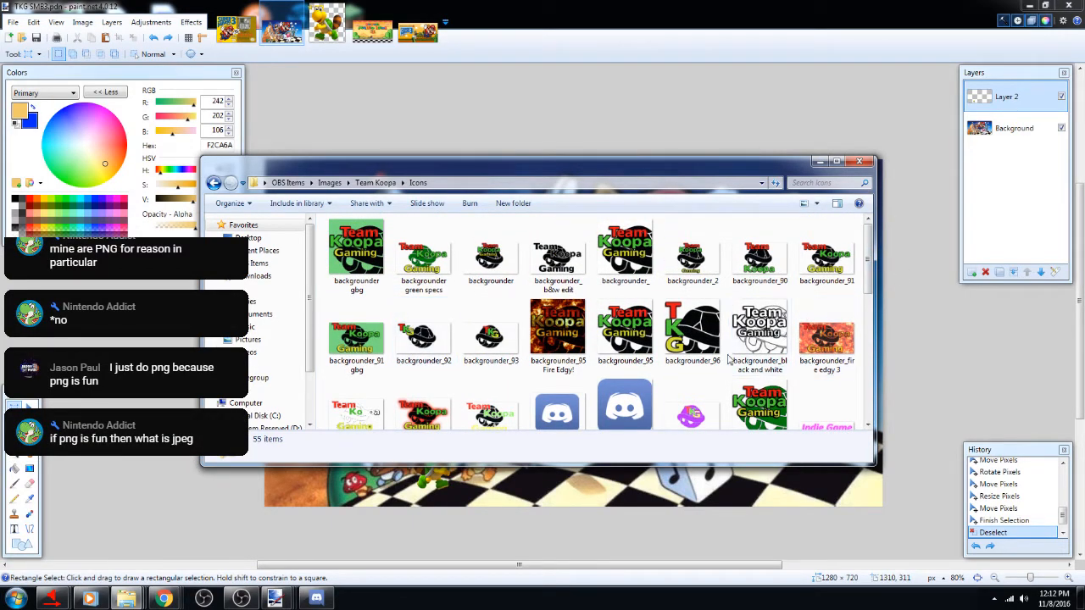
{"action": "scroll", "coordinate": [753, 364], "scroll_direction": "down", "scroll_amount": 3}
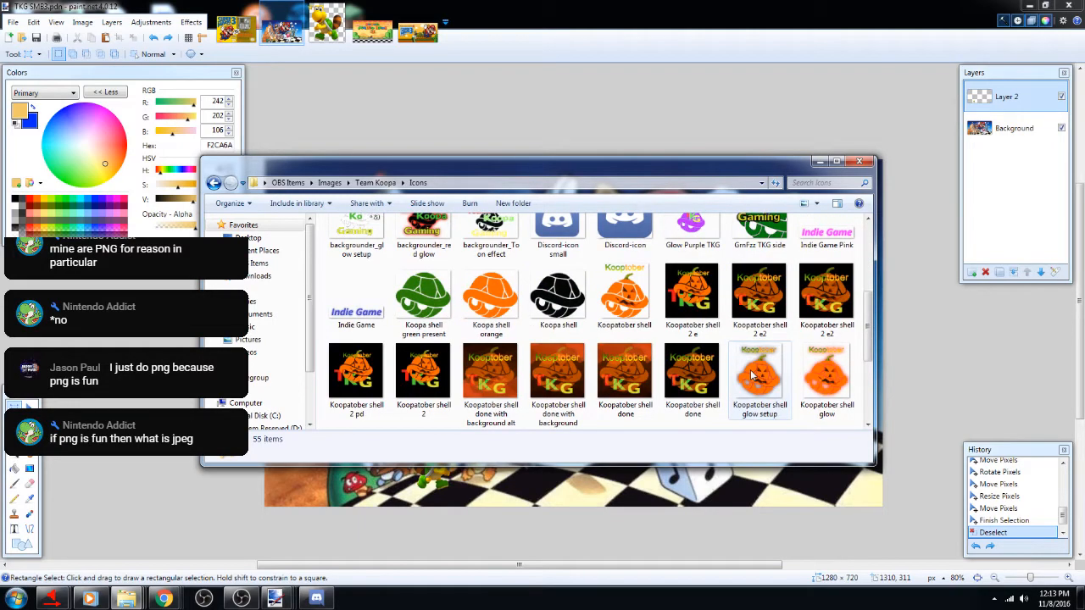
{"action": "scroll", "coordinate": [753, 375], "scroll_direction": "up", "scroll_amount": 3}
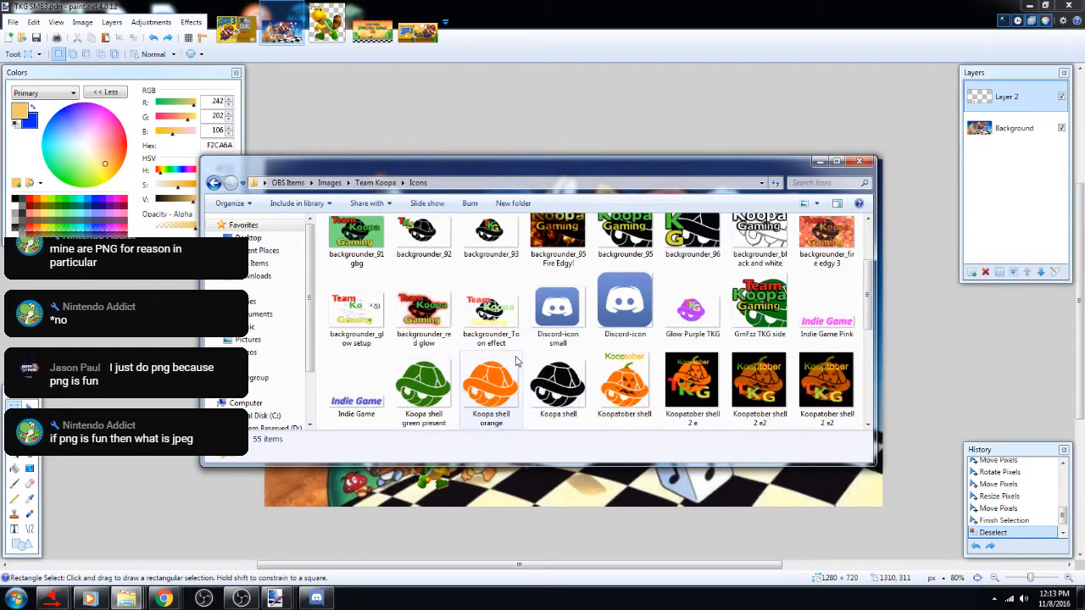
{"action": "scroll", "coordinate": [517, 360], "scroll_direction": "up", "scroll_amount": 2}
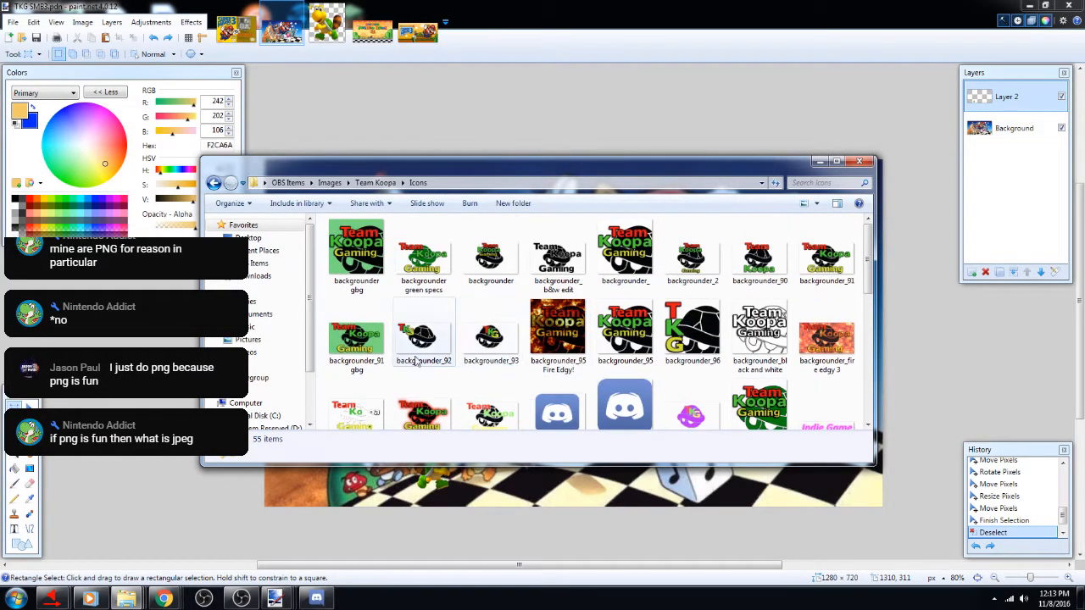
Open the backgrounder_92 icon from the Icons folder as a separate image
{"action": "left_click_drag", "start_coordinate": [423, 337], "coordinate": [653, 141]}
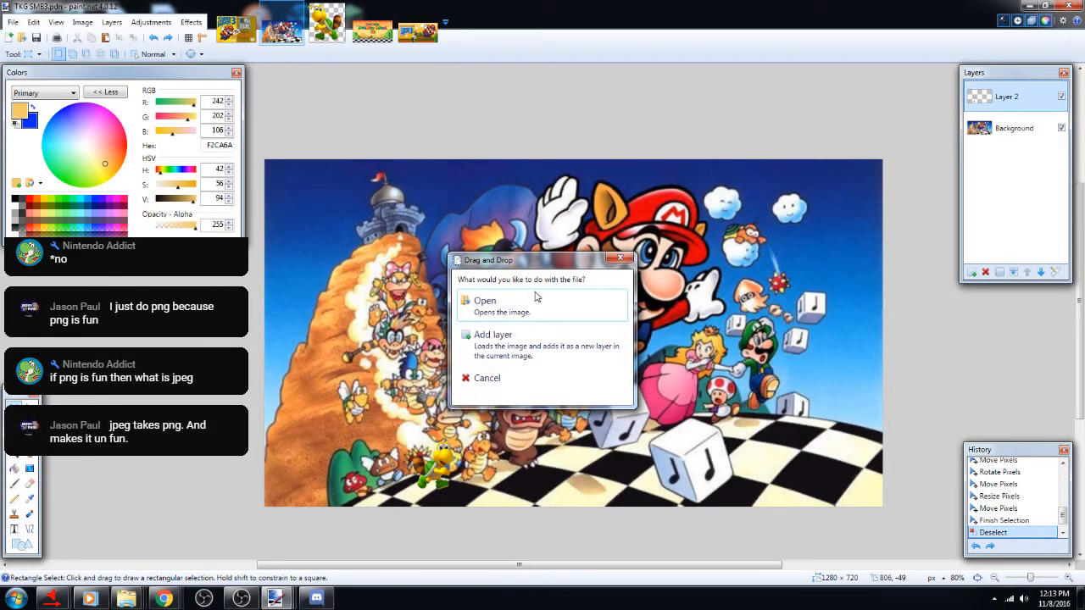
{"action": "left_click", "coordinate": [535, 300]}
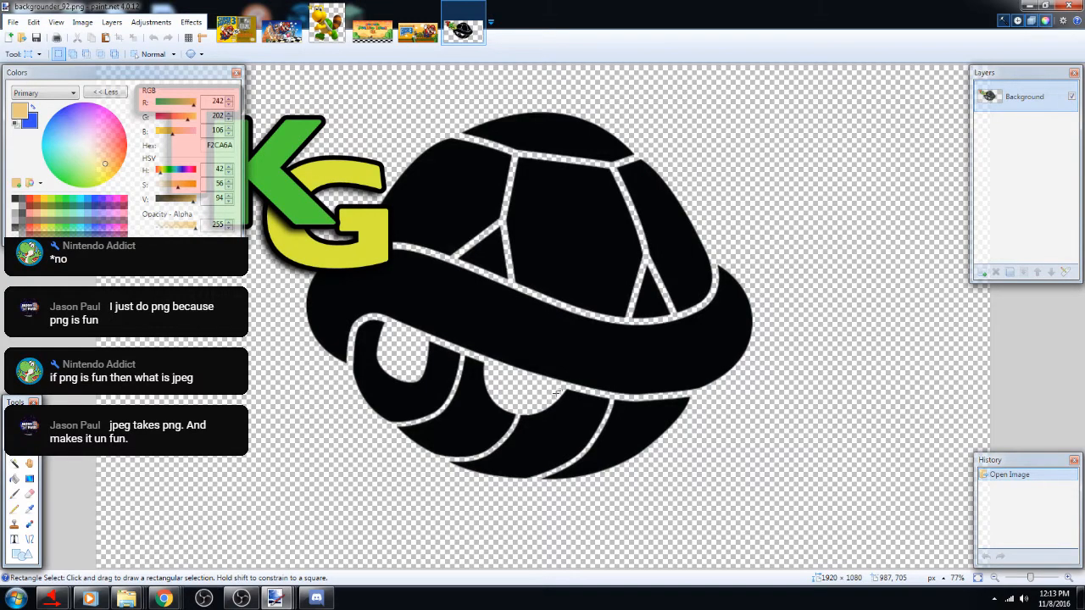
{"action": "scroll", "coordinate": [556, 393], "scroll_direction": "down", "scroll_amount": 2}
{"action": "scroll", "coordinate": [556, 394], "scroll_direction": "up", "scroll_amount": 1}
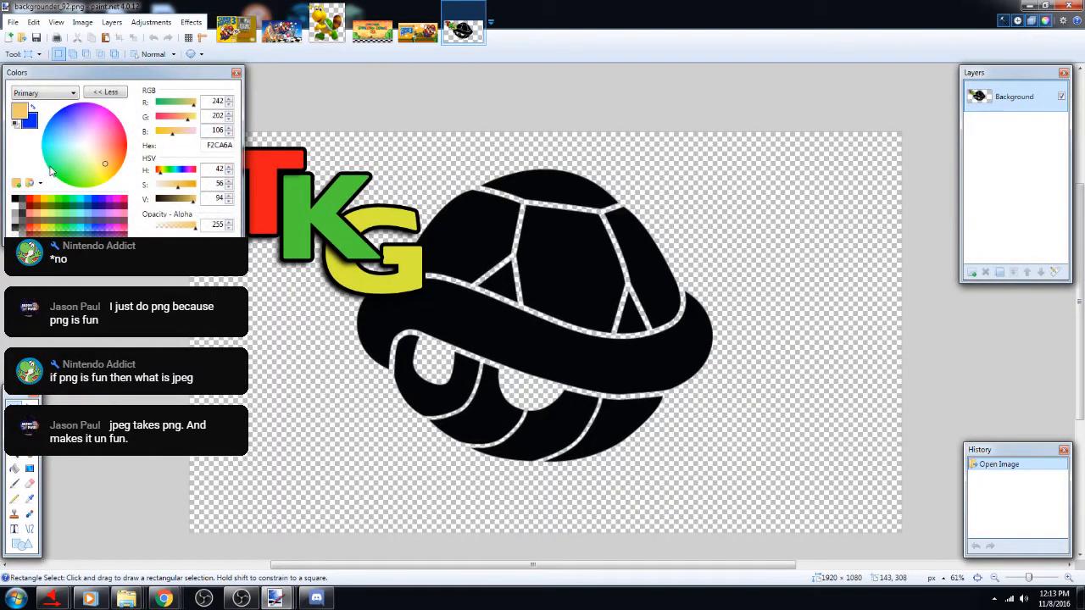
{"action": "left_click", "coordinate": [105, 163]}
Return to the Icons folder in File Explorer and open the backgrounder green specs icon as a separate image
{"action": "mouse_move", "coordinate": [126, 598]}
{"action": "mouse_move", "coordinate": [259, 543]}
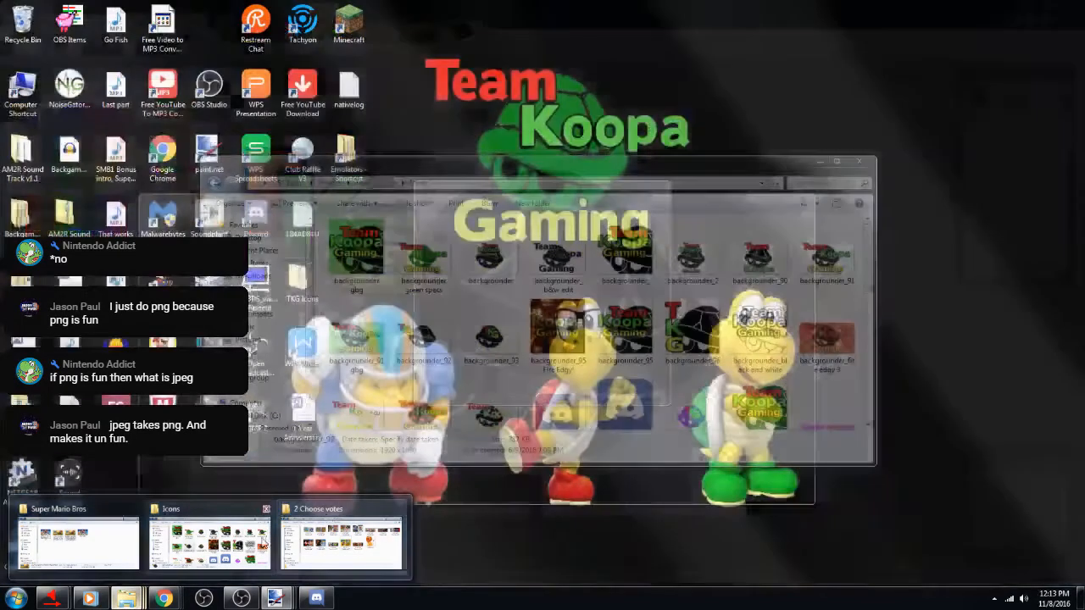
{"action": "left_click", "coordinate": [255, 545]}
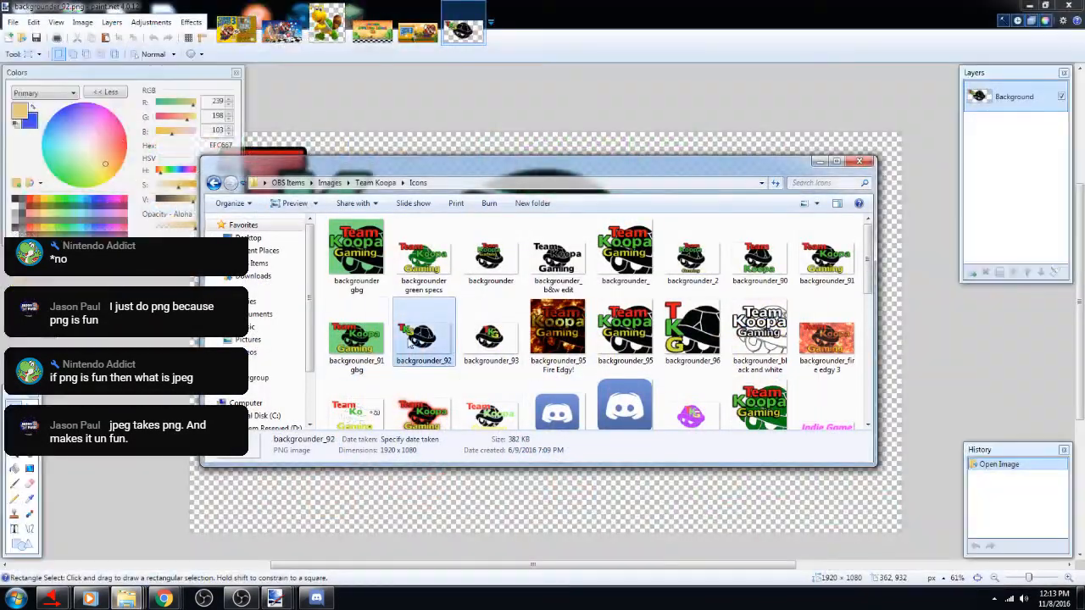
{"action": "left_click", "coordinate": [422, 264]}
{"action": "left_click_drag", "start_coordinate": [421, 263], "coordinate": [670, 127]}
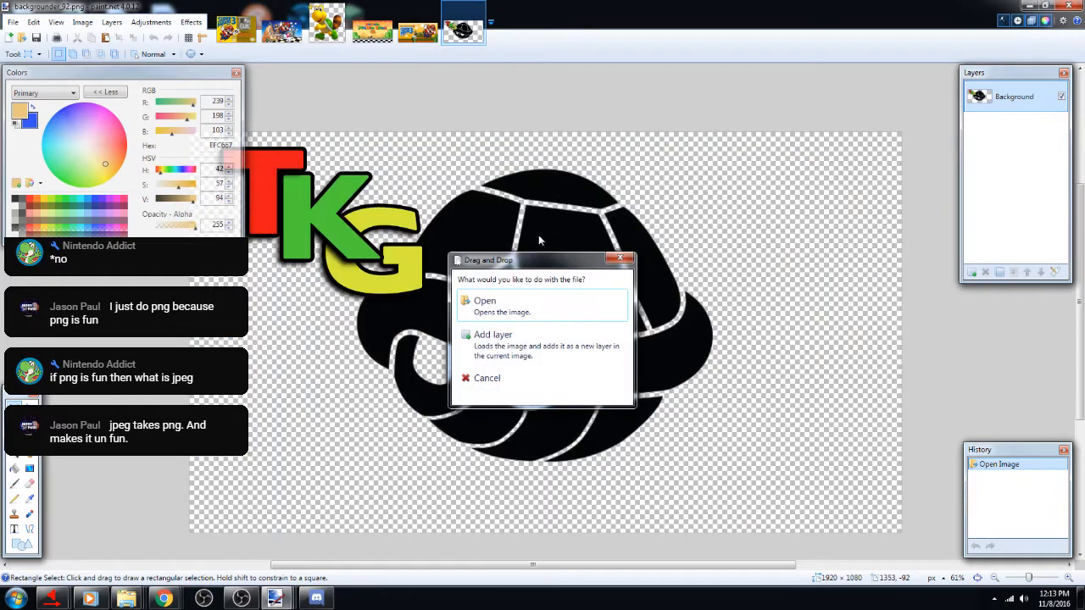
{"action": "left_click", "coordinate": [527, 296]}
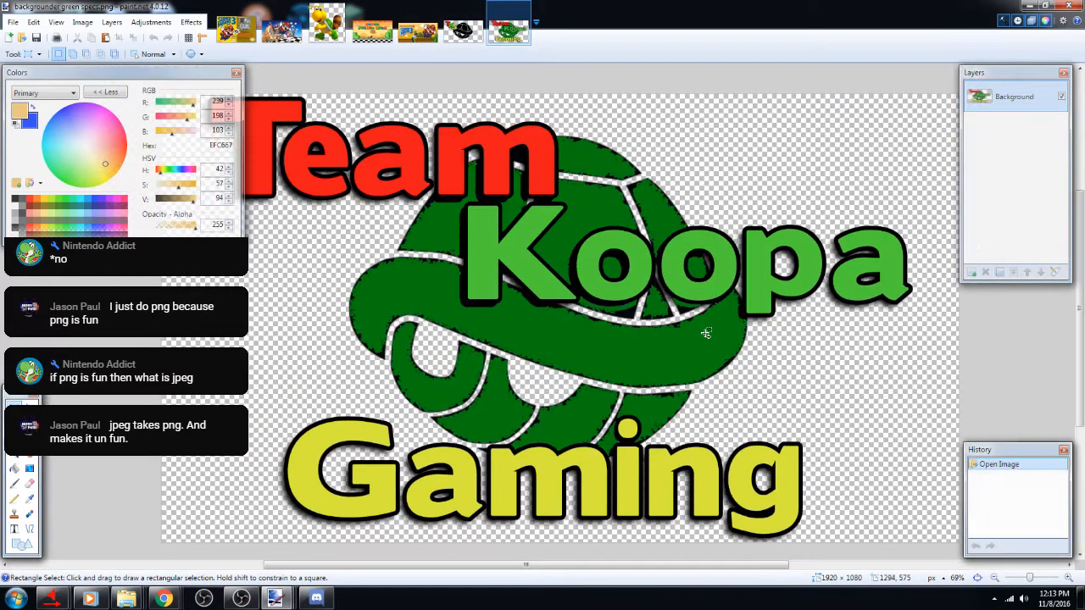
{"action": "scroll", "coordinate": [428, 364], "scroll_direction": "down", "scroll_amount": 7}
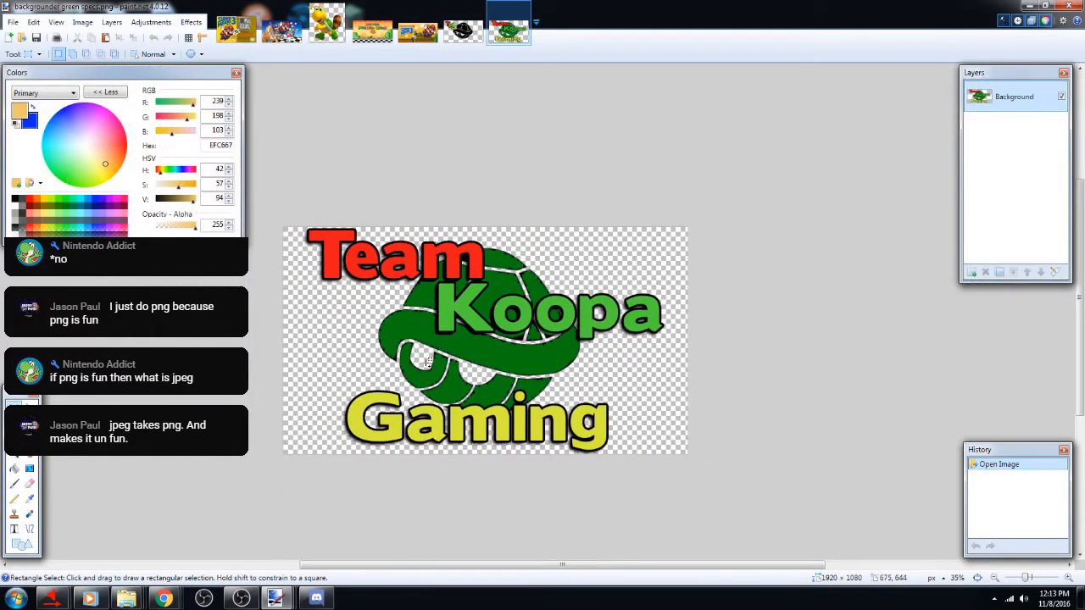
{"action": "scroll", "coordinate": [428, 362], "scroll_direction": "up", "scroll_amount": 1}
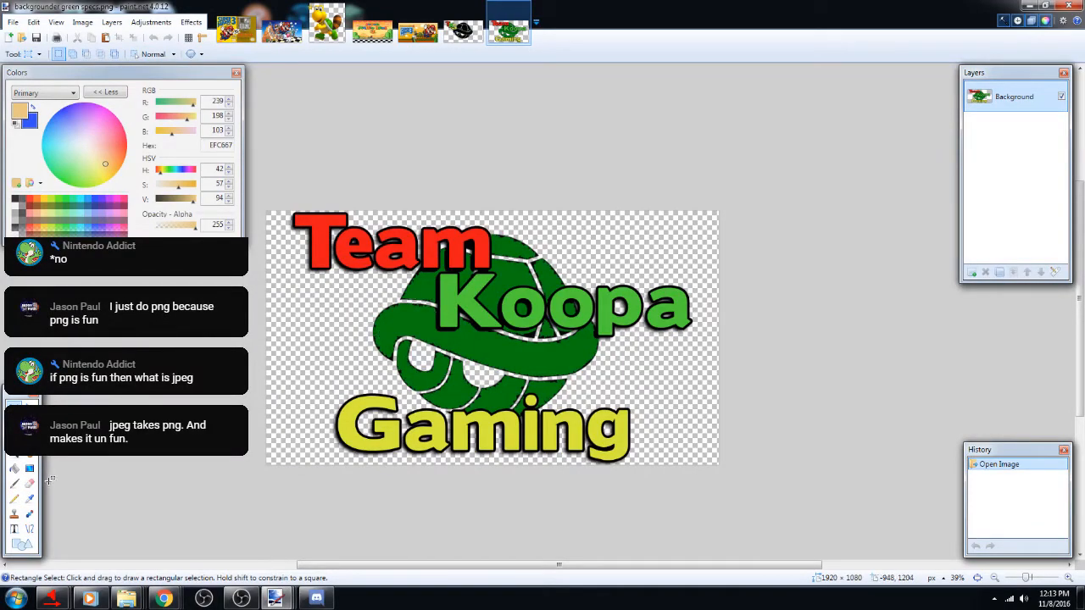
Sample the dark green 007F0E from the shell in the green specs image as the primary colour
{"action": "left_click", "coordinate": [29, 498]}
{"action": "scroll", "coordinate": [390, 351], "scroll_direction": "up", "scroll_amount": 2}
{"action": "left_click", "coordinate": [433, 319]}
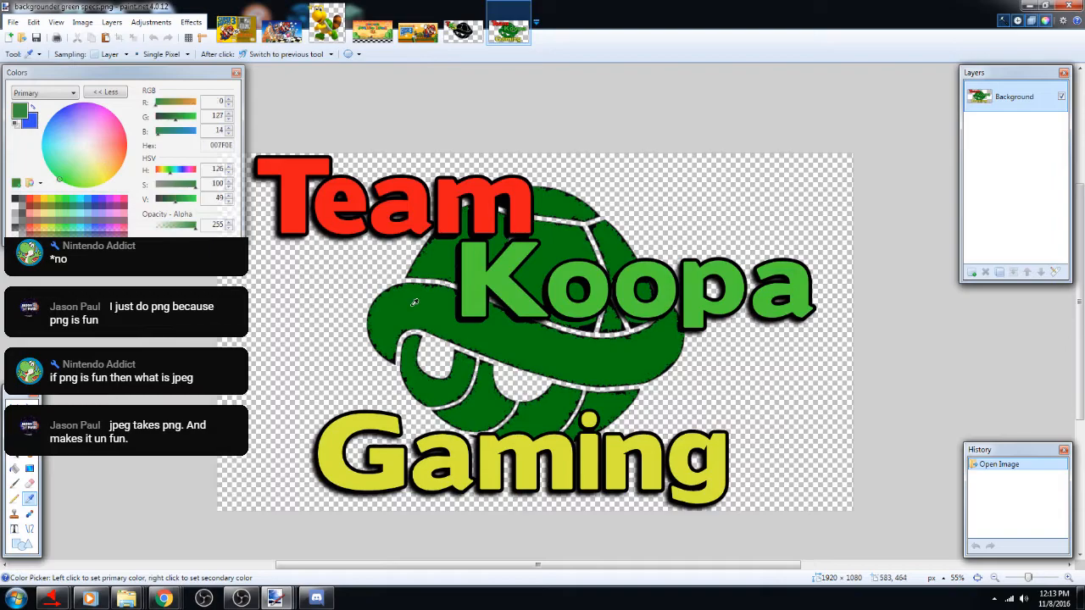
In the backgrounder_92 image, fill the shell section beside the G with green and lower the fill tolerance to confine it to that section
{"action": "left_click", "coordinate": [462, 32]}
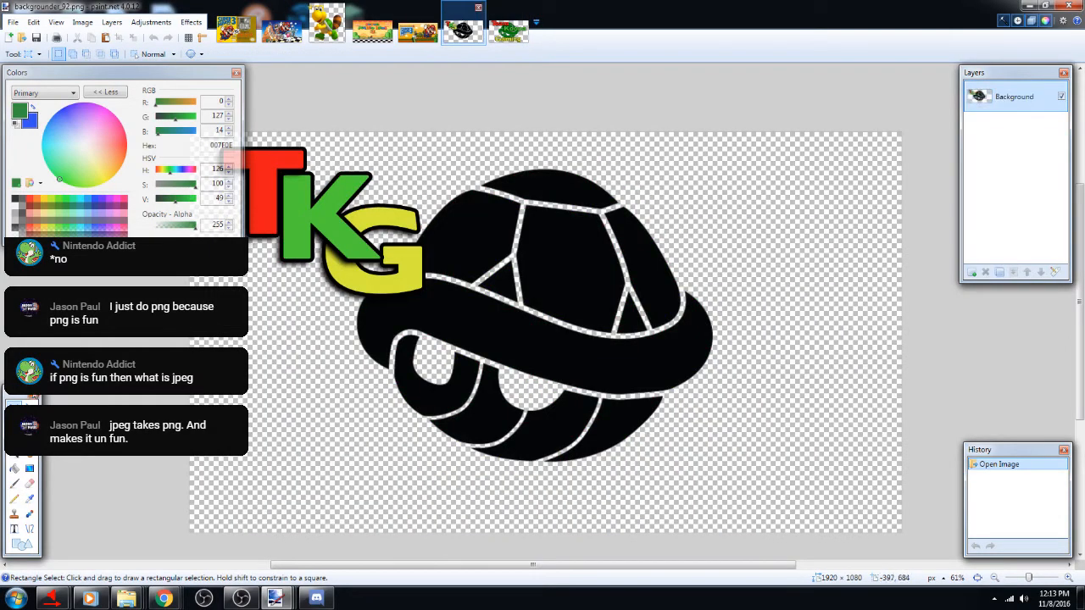
{"action": "left_click", "coordinate": [14, 469]}
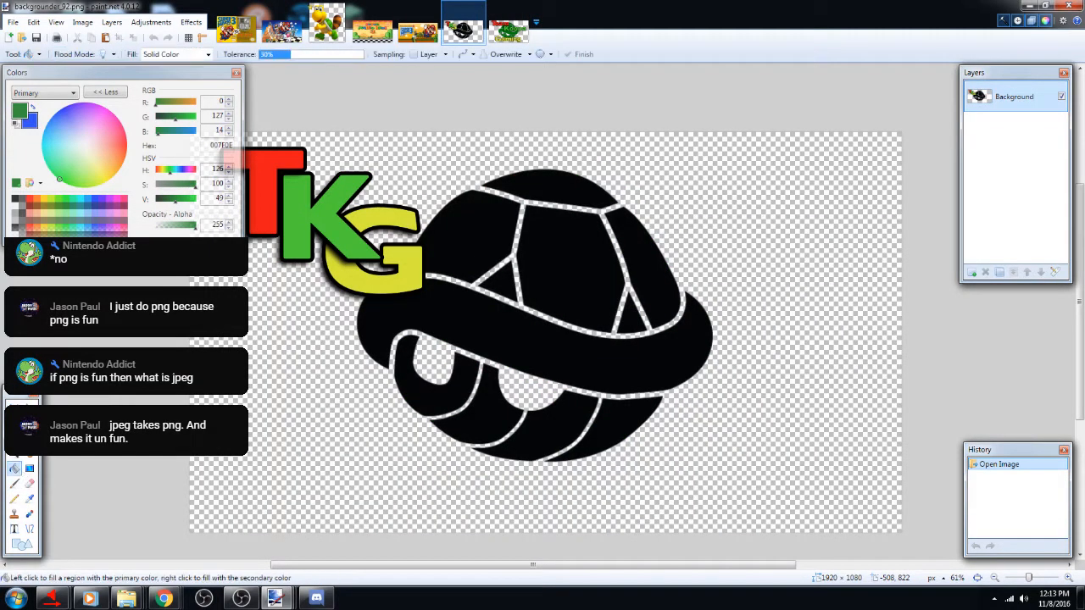
{"action": "left_click", "coordinate": [469, 243]}
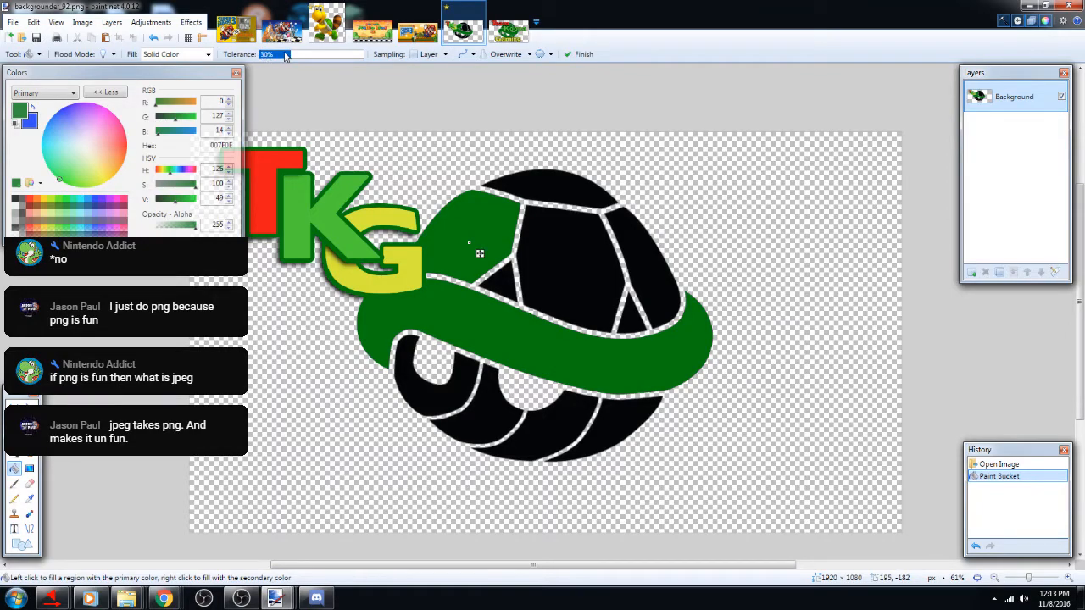
{"action": "left_click_drag", "start_coordinate": [280, 56], "coordinate": [266, 54]}
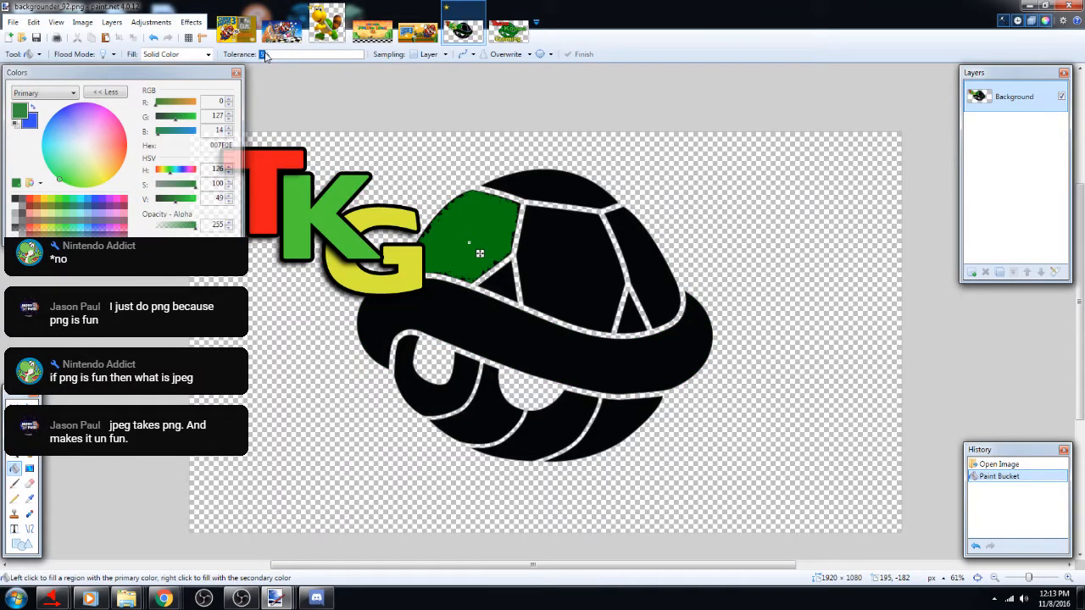
Fill all the remaining black sections of the backgrounder_92 shell, including its rim and underside, with the same green
{"action": "left_click", "coordinate": [540, 267]}
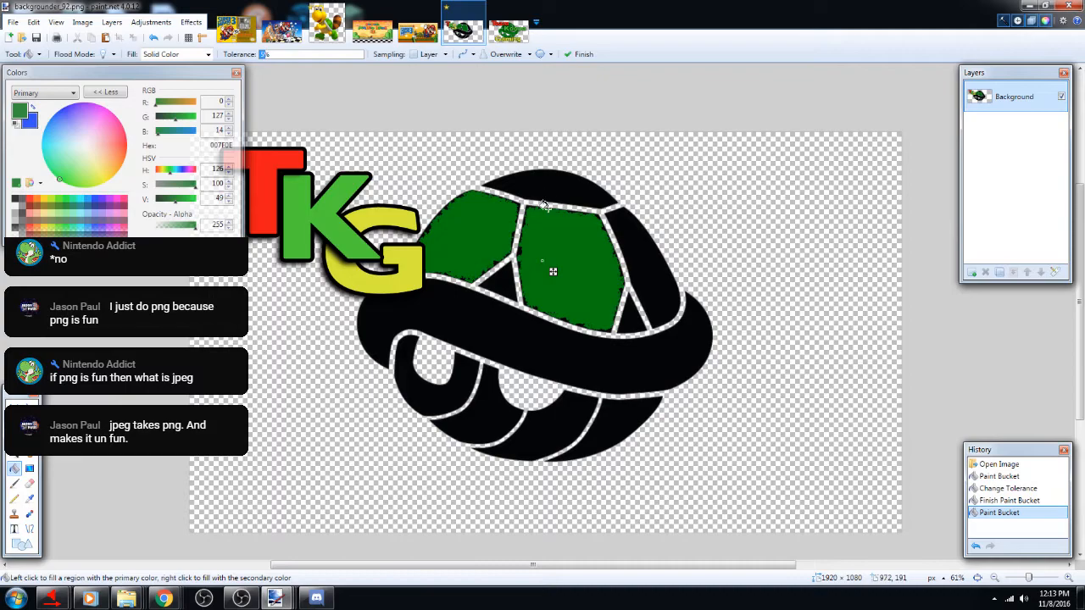
{"action": "left_click", "coordinate": [556, 186]}
{"action": "left_click", "coordinate": [503, 280]}
{"action": "left_click", "coordinate": [647, 273]}
{"action": "left_click", "coordinate": [630, 318]}
{"action": "left_click", "coordinate": [638, 354]}
{"action": "left_click", "coordinate": [547, 442]}
{"action": "left_click", "coordinate": [491, 430]}
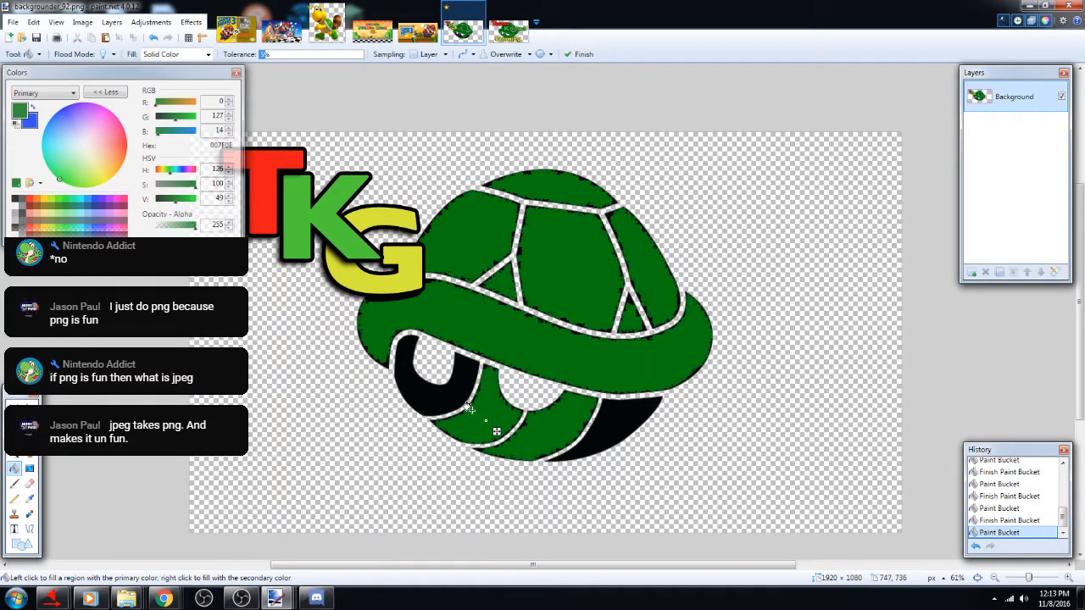
{"action": "left_click", "coordinate": [416, 399]}
{"action": "left_click", "coordinate": [625, 430]}
{"action": "left_click", "coordinate": [626, 433]}
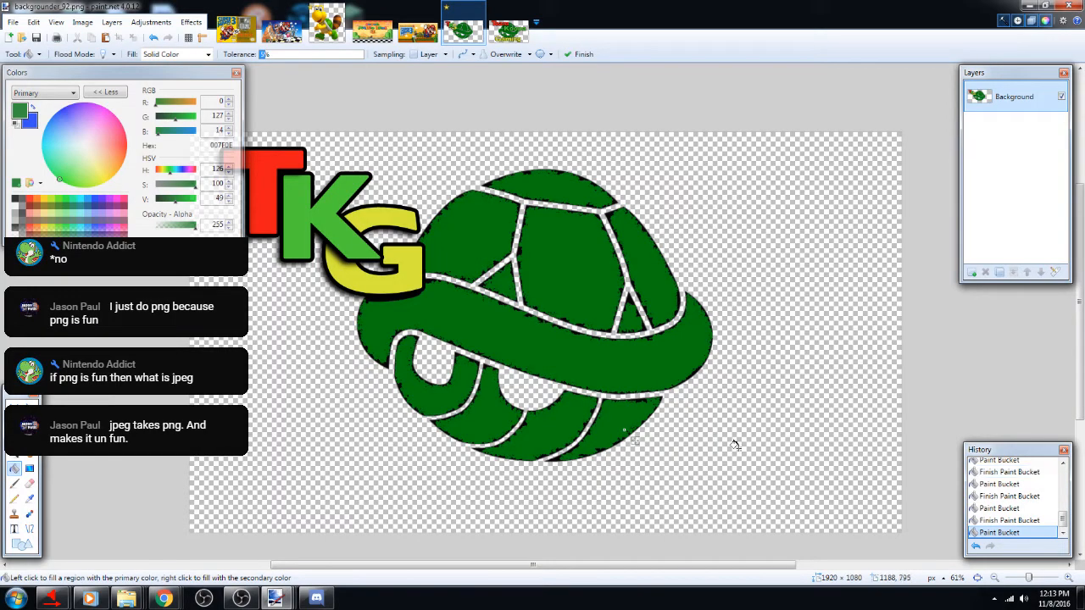
Select the entire backgrounder_92 image with the Move Selected Pixels tool
{"action": "scroll", "coordinate": [452, 339], "scroll_direction": "down", "scroll_amount": 2}
{"action": "scroll", "coordinate": [452, 339], "scroll_direction": "up", "scroll_amount": 1}
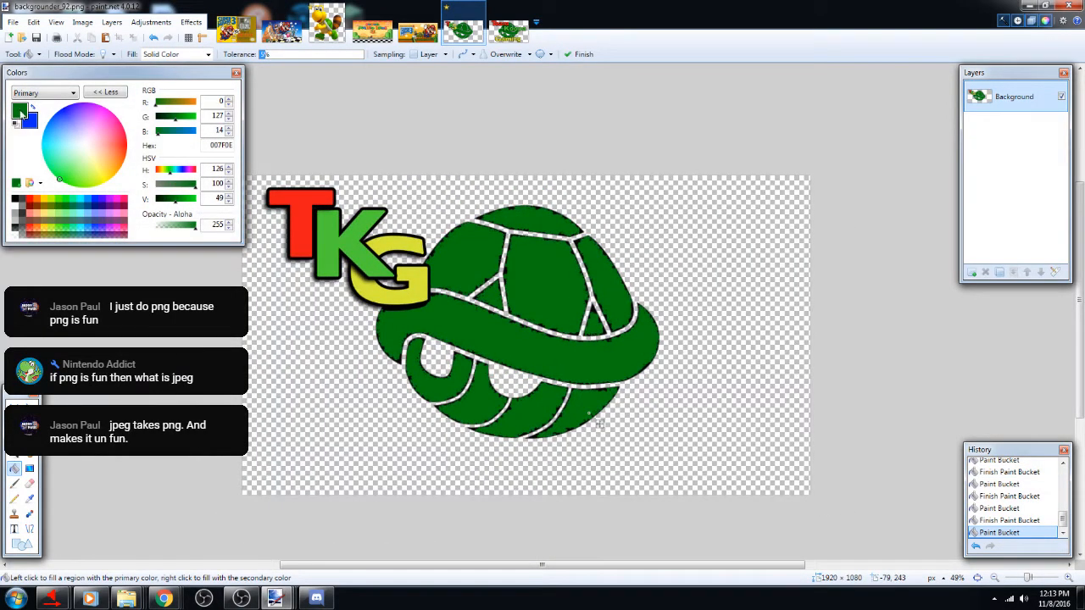
{"action": "left_click", "coordinate": [30, 405]}
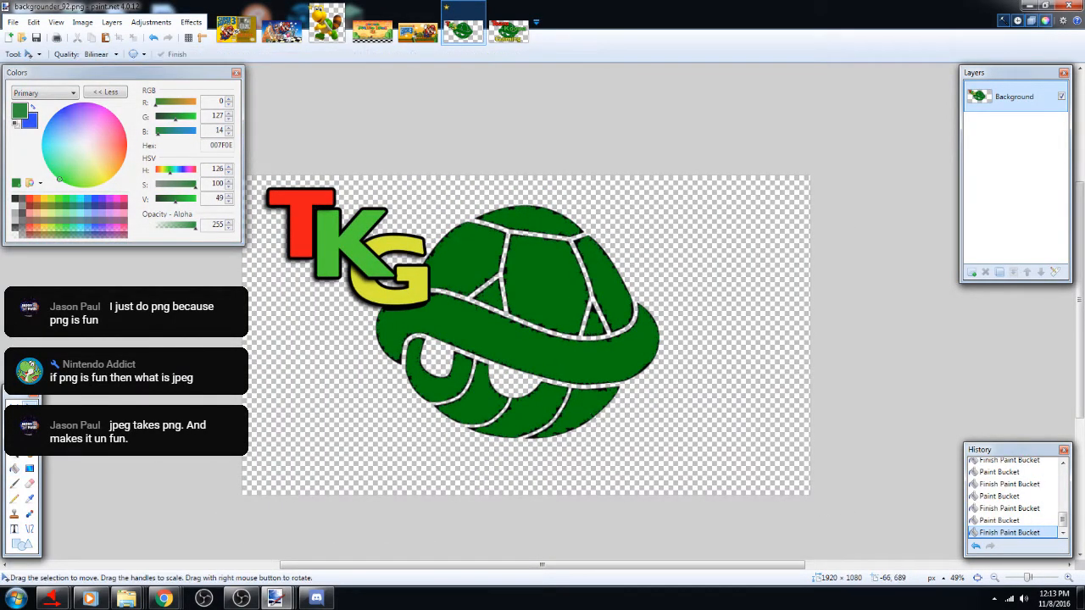
{"action": "left_click", "coordinate": [636, 323]}
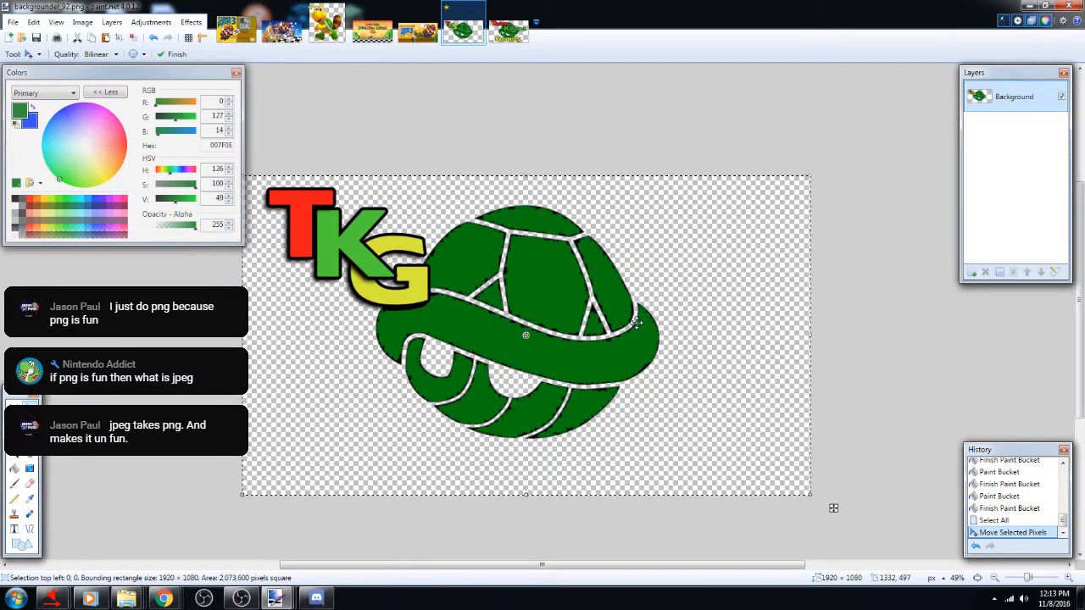
Add a new layer above Layer 2 in the TKG SMB3 image
{"action": "left_click", "coordinate": [281, 29]}
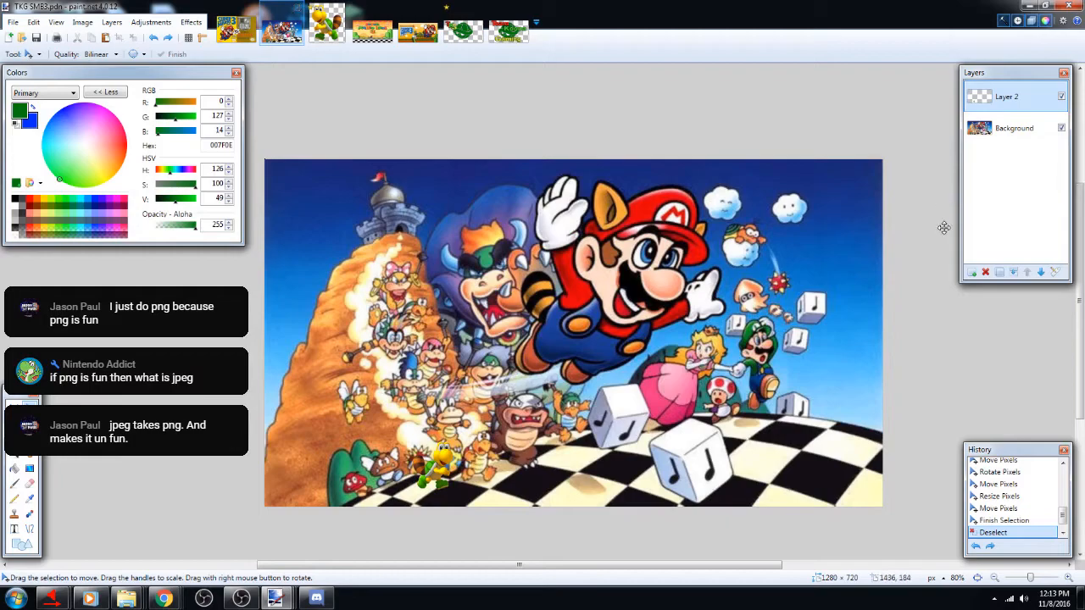
{"action": "left_click", "coordinate": [972, 272]}
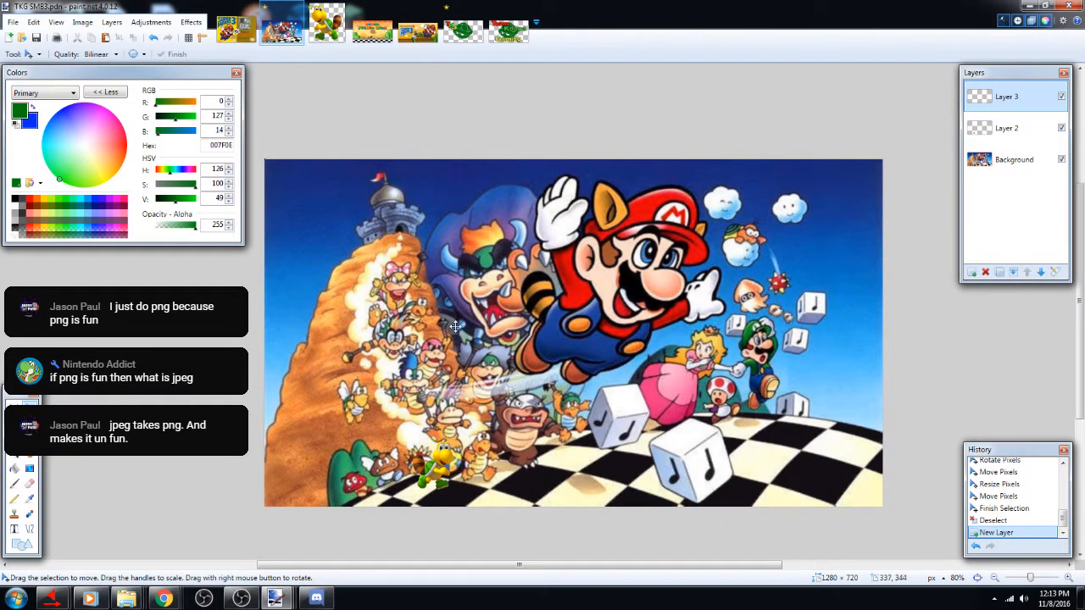
{"action": "key", "text": "ctrl+v"}
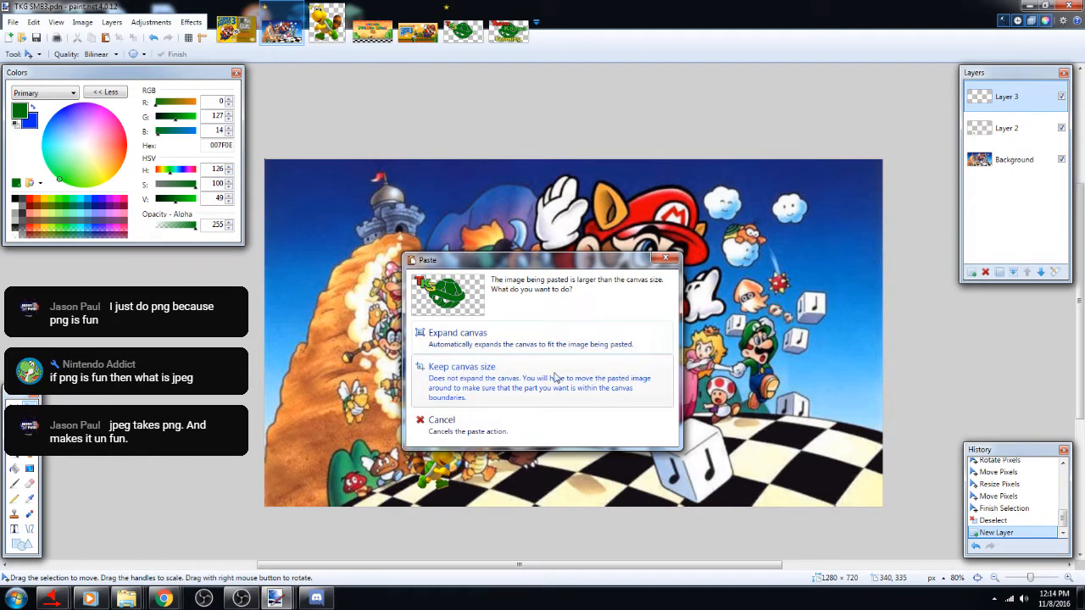
{"action": "left_click", "coordinate": [456, 341]}
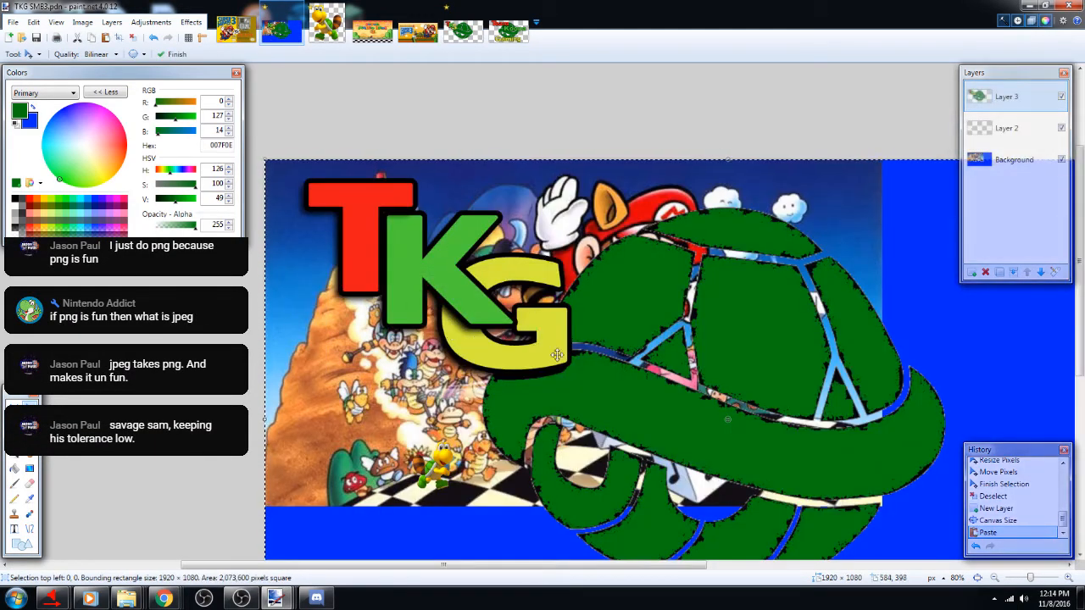
{"action": "scroll", "coordinate": [653, 415], "scroll_direction": "down", "scroll_amount": 3}
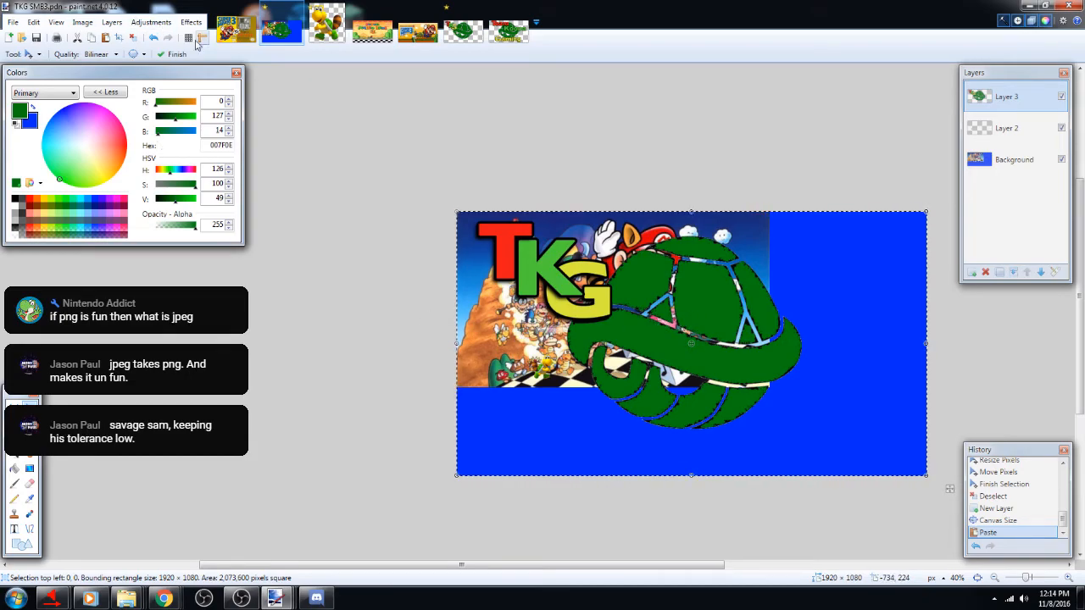
{"action": "left_click", "coordinate": [154, 39]}
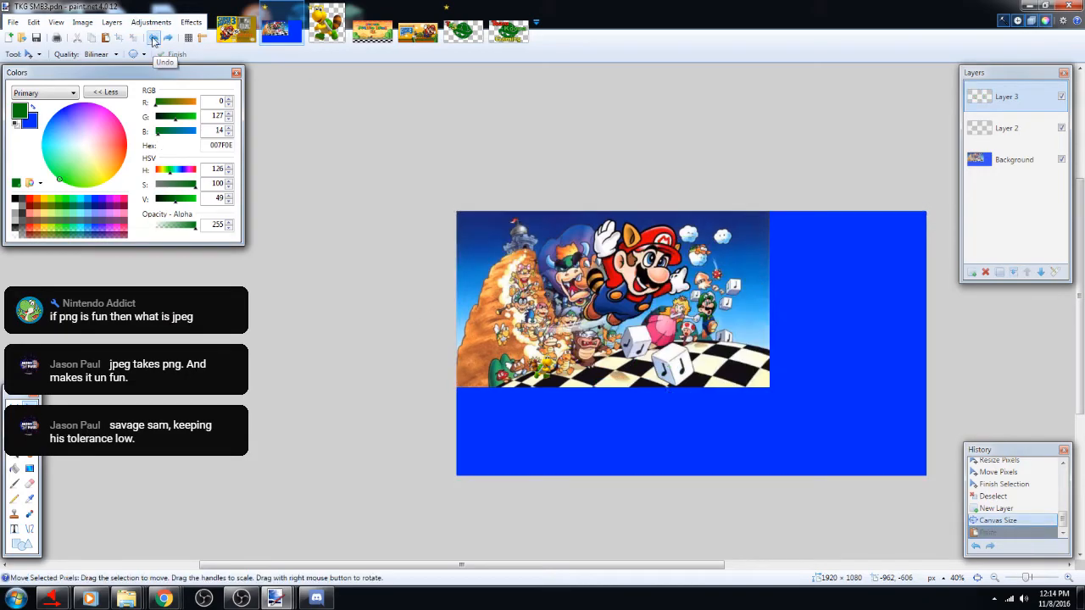
{"action": "left_click", "coordinate": [153, 39]}
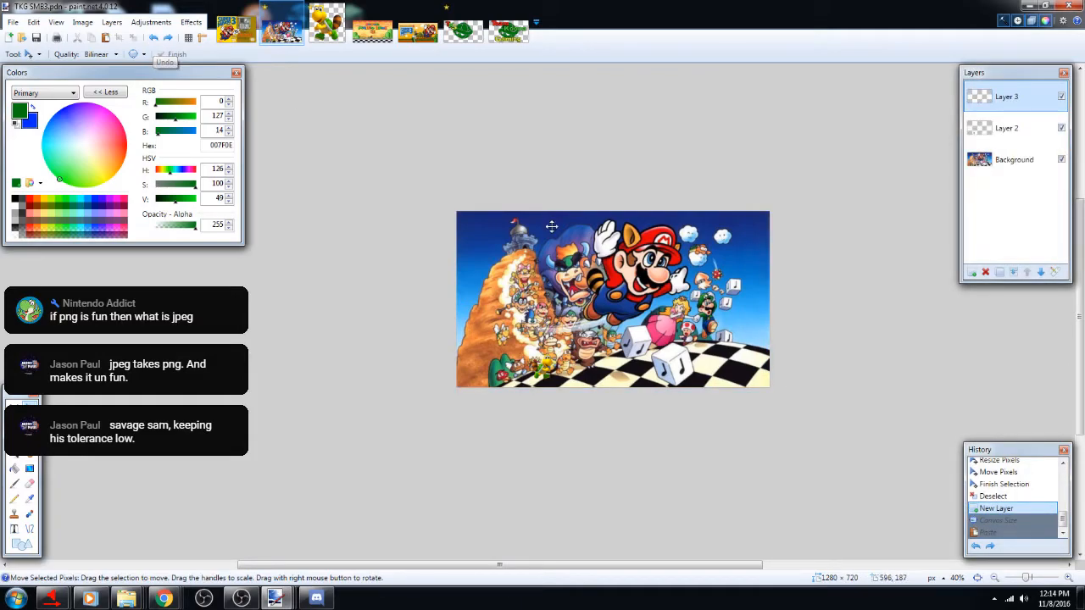
Paste the TKG shell logo onto the new layer, keeping the canvas size, and shrink it to about 356 × 215 pixels
{"action": "key", "text": "ctrl+v"}
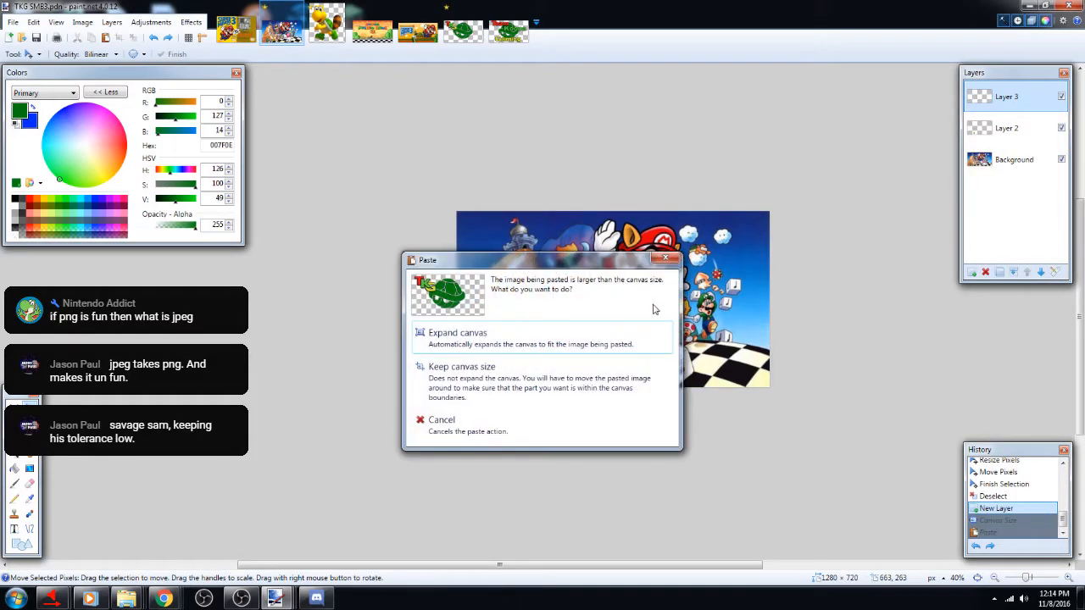
{"action": "left_click", "coordinate": [548, 378]}
{"action": "scroll", "coordinate": [787, 410], "scroll_direction": "down", "scroll_amount": 4}
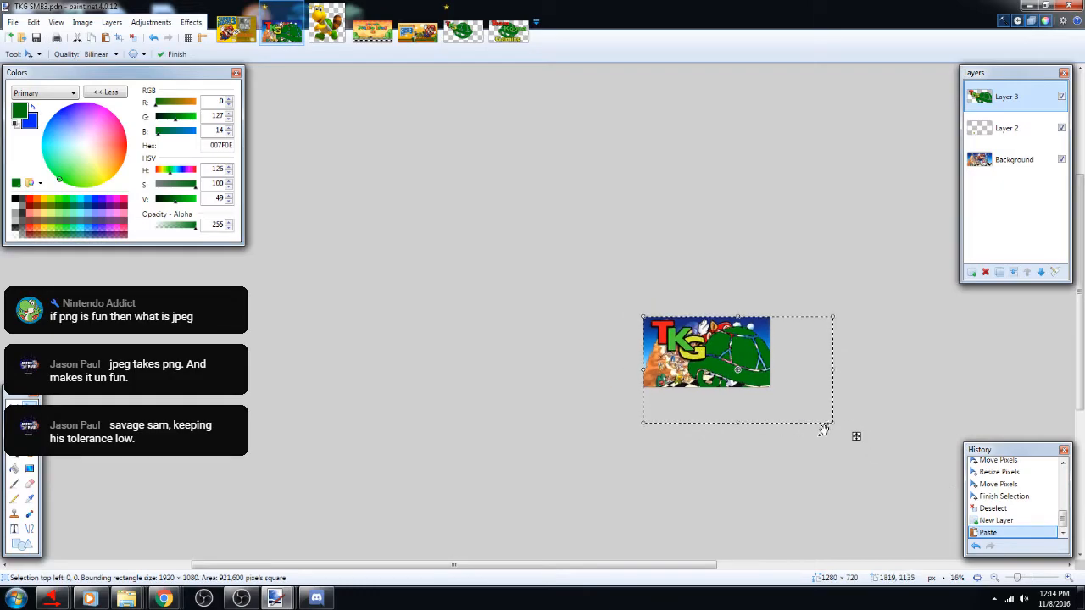
{"action": "left_click_drag", "start_coordinate": [831, 426], "coordinate": [676, 339]}
{"action": "scroll", "coordinate": [675, 339], "scroll_direction": "up", "scroll_amount": 6}
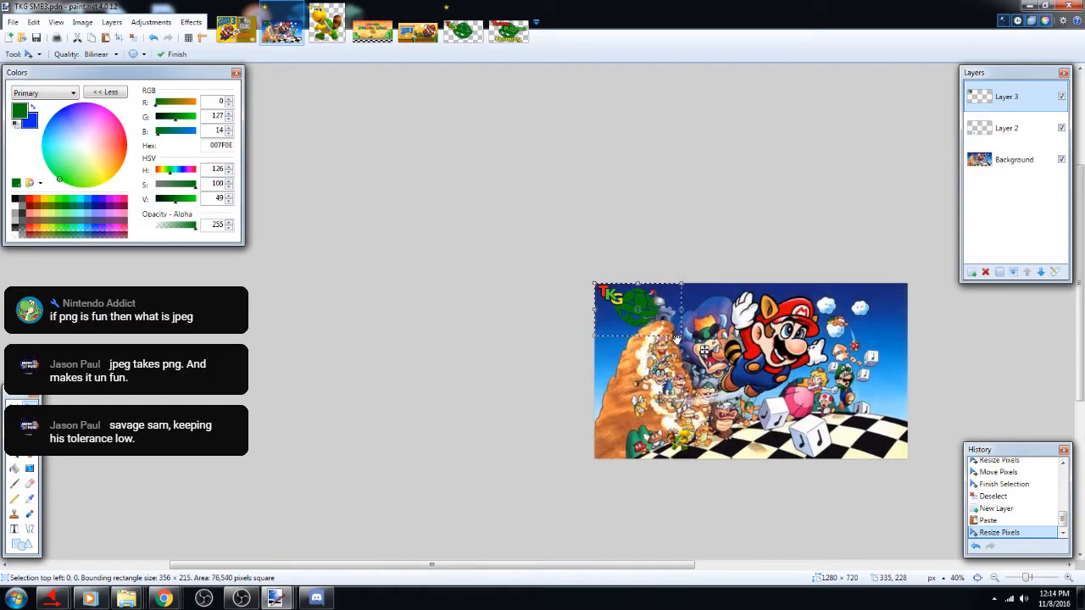
Move the TKG shell logo to the picture's lower-right corner, over the checkered floor, and deselect it
{"action": "scroll", "coordinate": [678, 346], "scroll_direction": "up", "scroll_amount": 3}
{"action": "left_click_drag", "start_coordinate": [610, 566], "coordinate": [717, 571]}
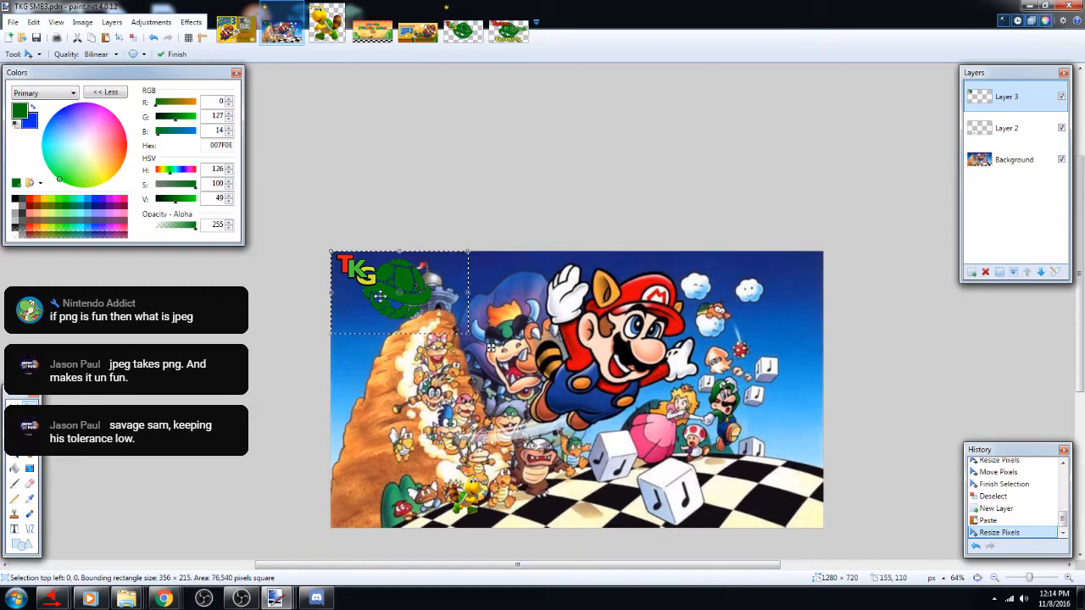
{"action": "left_click_drag", "start_coordinate": [424, 300], "coordinate": [806, 503]}
{"action": "scroll", "coordinate": [692, 539], "scroll_direction": "down", "scroll_amount": 1}
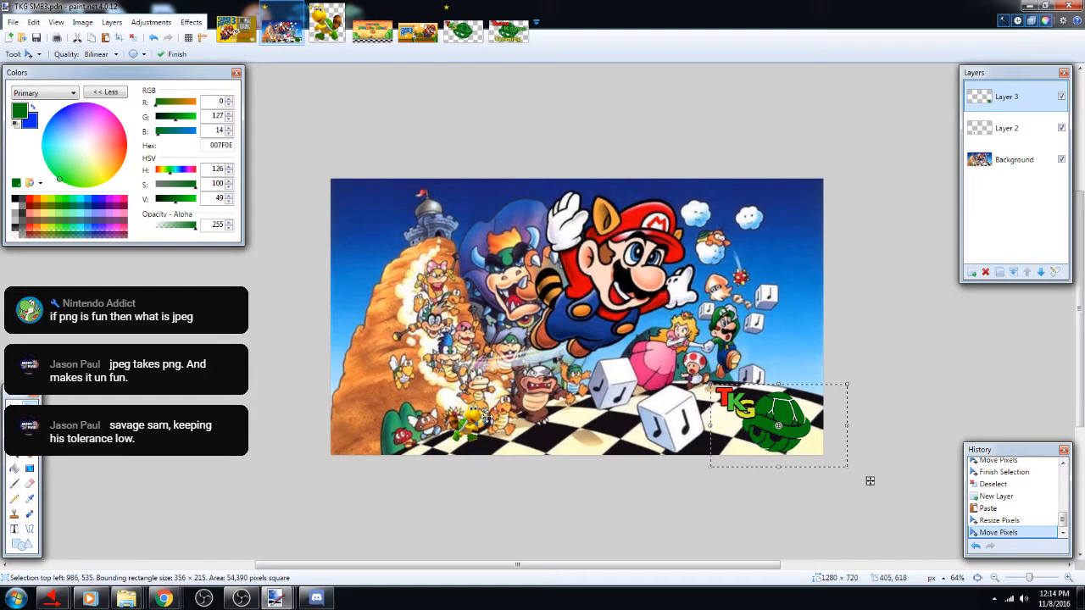
{"action": "key", "text": "ctrl+d"}
{"action": "key", "text": "s"}
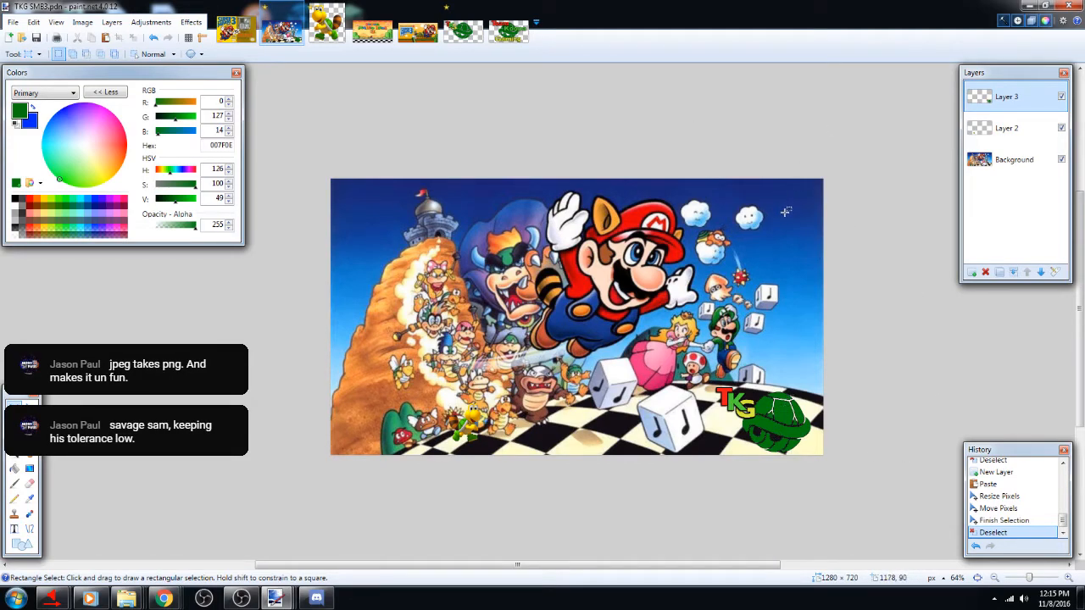
{"action": "scroll", "coordinate": [786, 212], "scroll_direction": "up", "scroll_amount": 1}
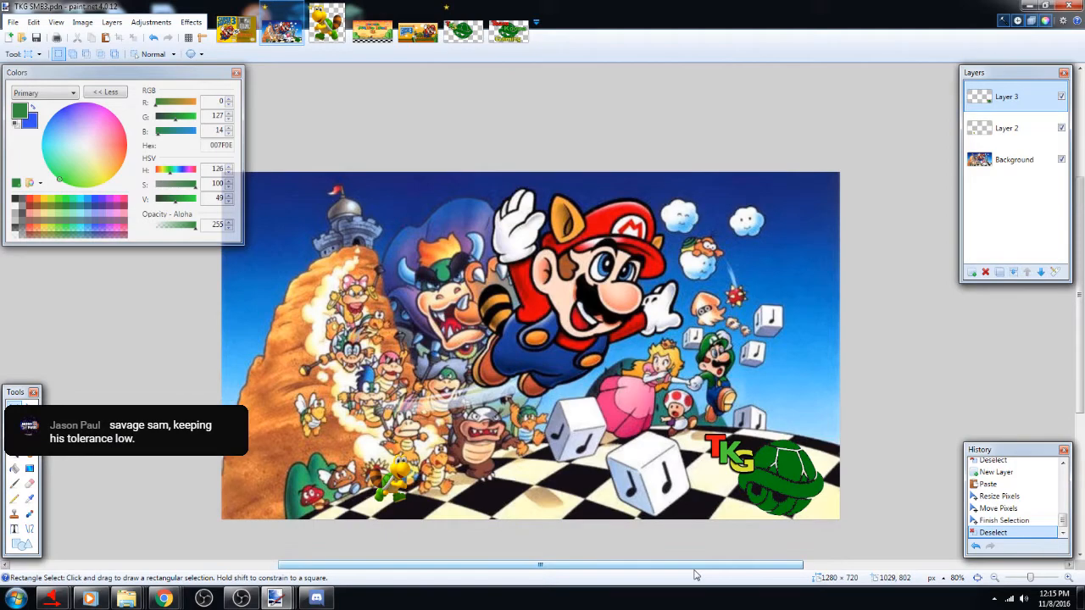
{"action": "scroll", "coordinate": [687, 574], "scroll_direction": "left", "scroll_amount": 2}
{"action": "left_click_drag", "start_coordinate": [670, 573], "coordinate": [702, 571]}
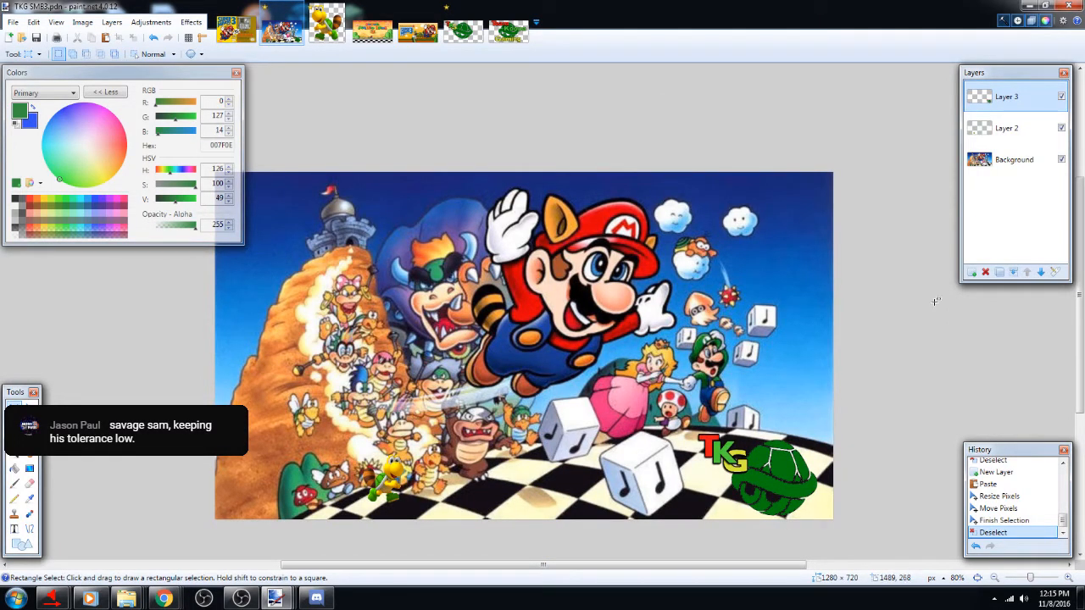
{"action": "mouse_move", "coordinate": [172, 604]}
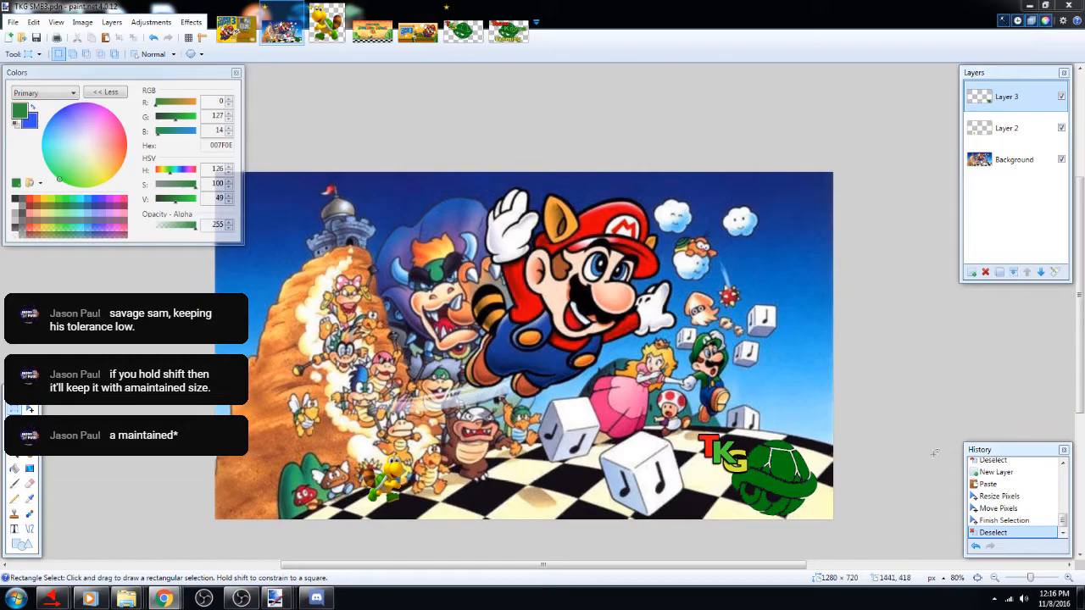
Hide Layer 3 and paste the TKG shell logo onto a new layer above Layer 2, keeping the canvas size
{"action": "left_click", "coordinate": [1062, 96]}
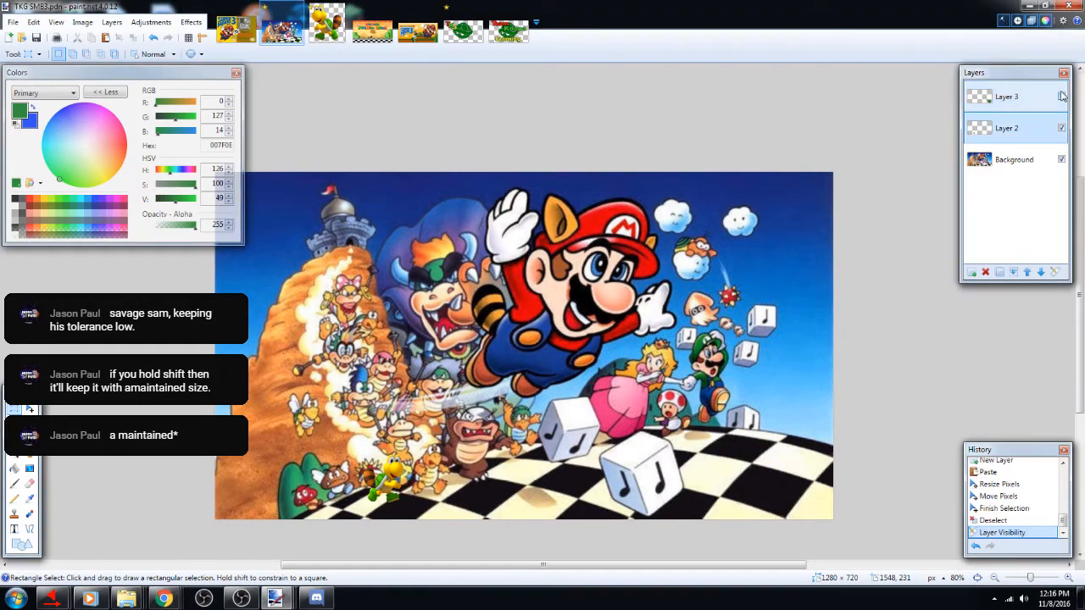
{"action": "left_click", "coordinate": [972, 272]}
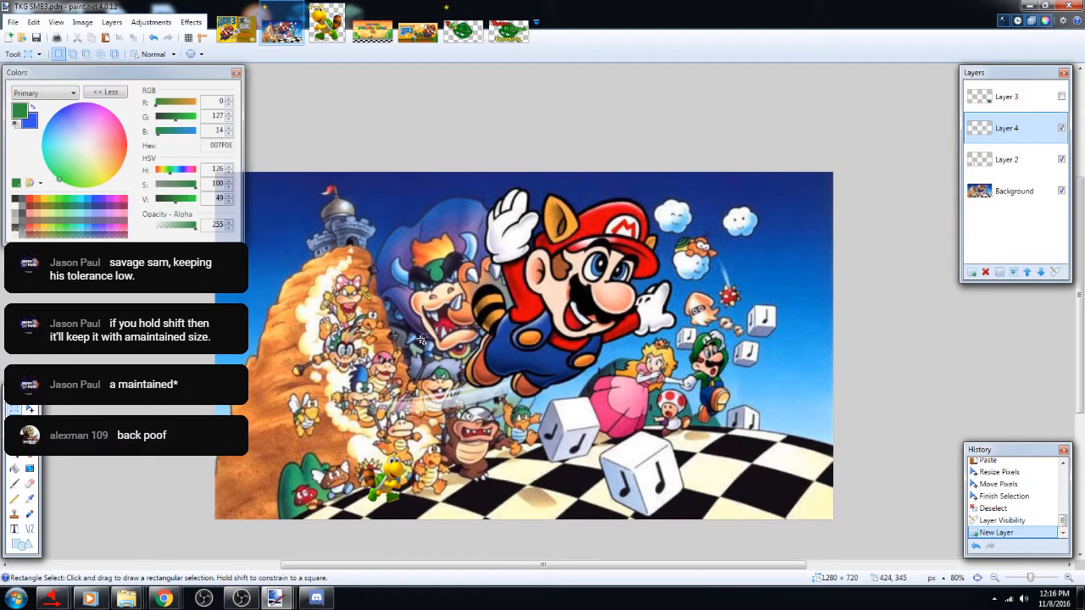
{"action": "key", "text": "ctrl+v"}
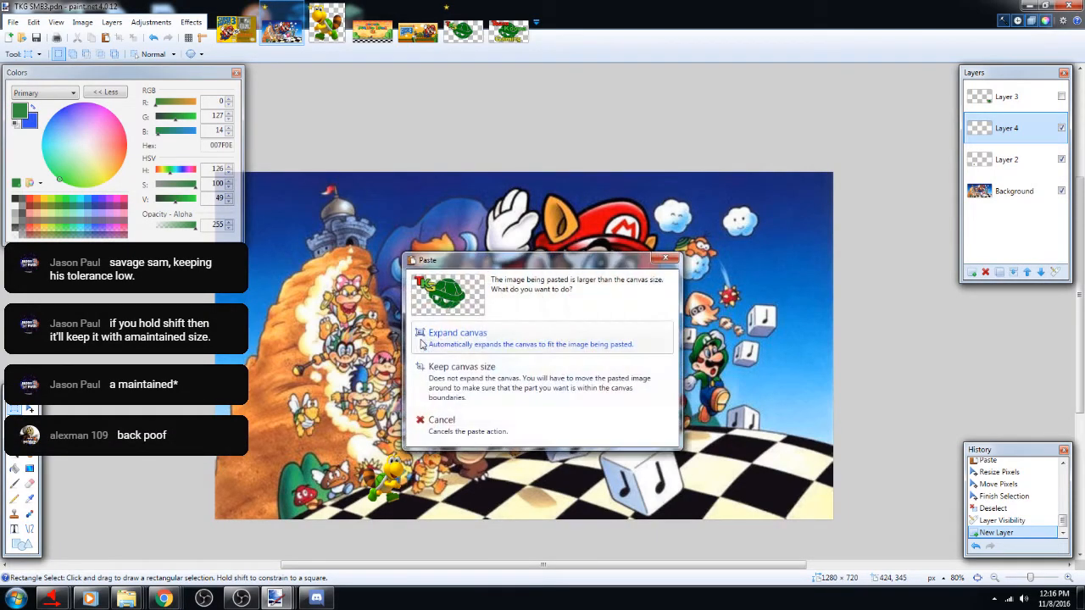
{"action": "left_click", "coordinate": [532, 382]}
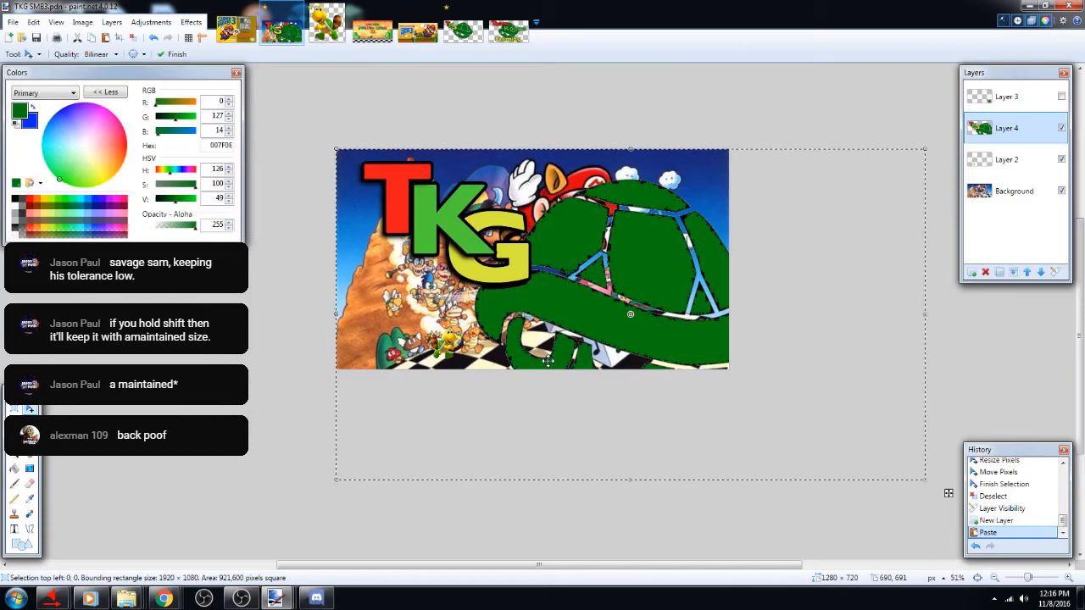
Shrink the pasted logo on Layer 4 proportionally to about 244 × 137 pixels
{"action": "scroll", "coordinate": [548, 361], "scroll_direction": "down", "scroll_amount": 1}
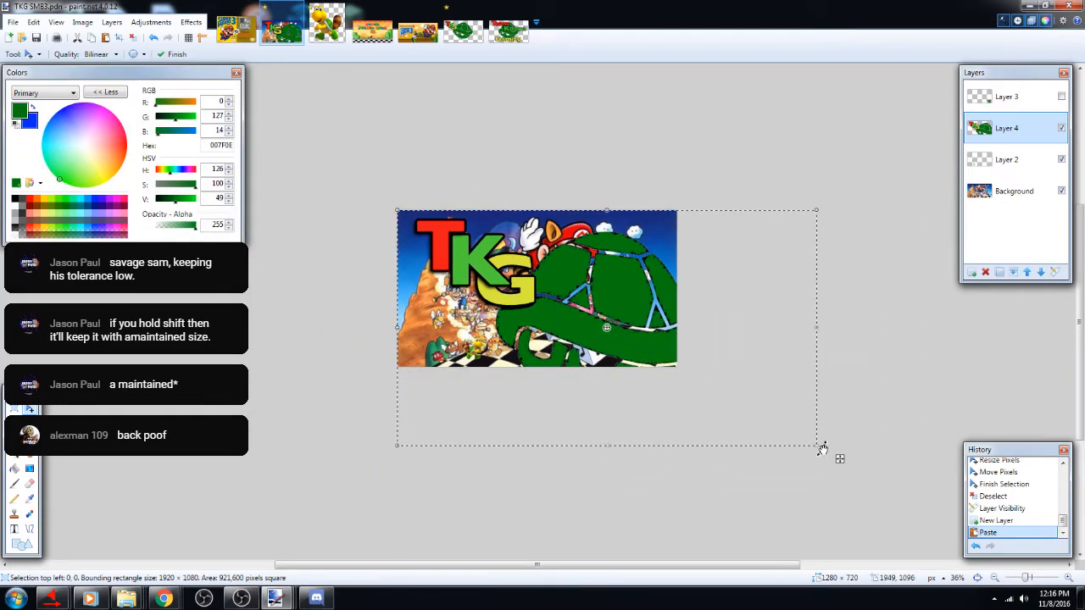
{"action": "left_click_drag", "start_coordinate": [816, 448], "coordinate": [442, 262]}
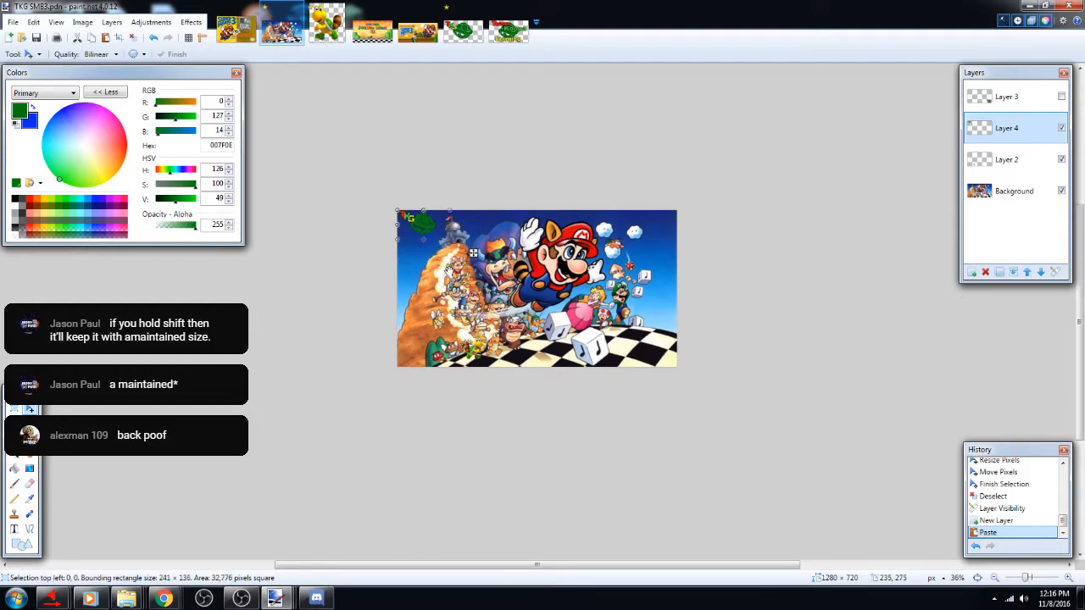
{"action": "left_click_drag", "start_coordinate": [468, 301], "coordinate": [475, 253]}
{"action": "left_click_drag", "start_coordinate": [451, 314], "coordinate": [450, 314]}
{"action": "scroll", "coordinate": [368, 252], "scroll_direction": "up", "scroll_amount": 3}
{"action": "scroll", "coordinate": [368, 252], "scroll_direction": "down", "scroll_amount": 3}
{"action": "scroll", "coordinate": [358, 300], "scroll_direction": "left", "scroll_amount": 2}
{"action": "scroll", "coordinate": [480, 290], "scroll_direction": "up", "scroll_amount": 4}
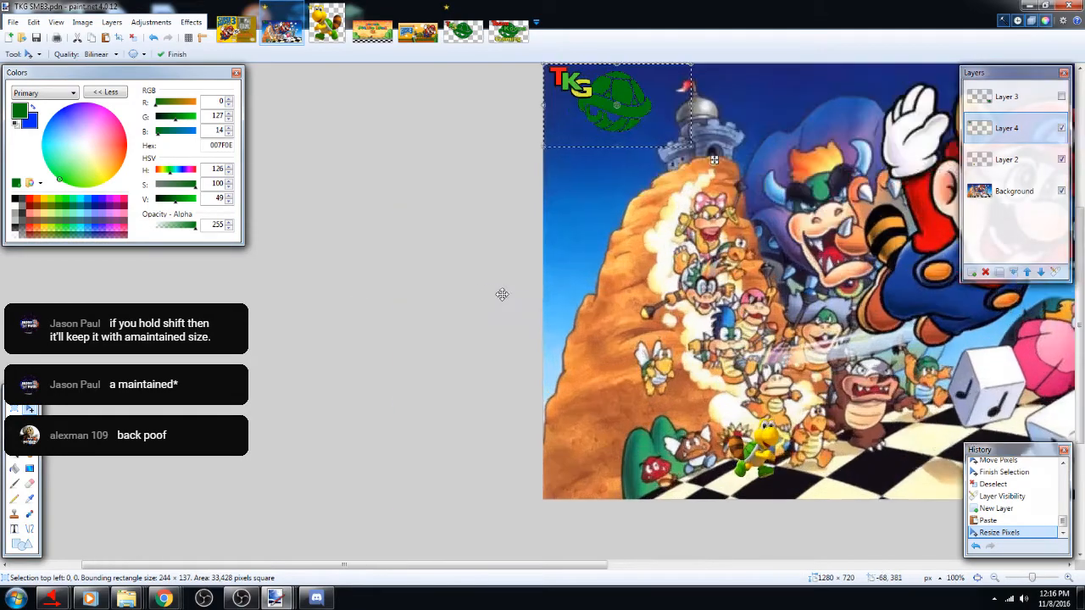
Move the shrunken logo onto the checkered floor in the picture's lower-right corner
{"action": "left_click_drag", "start_coordinate": [535, 568], "coordinate": [649, 577]}
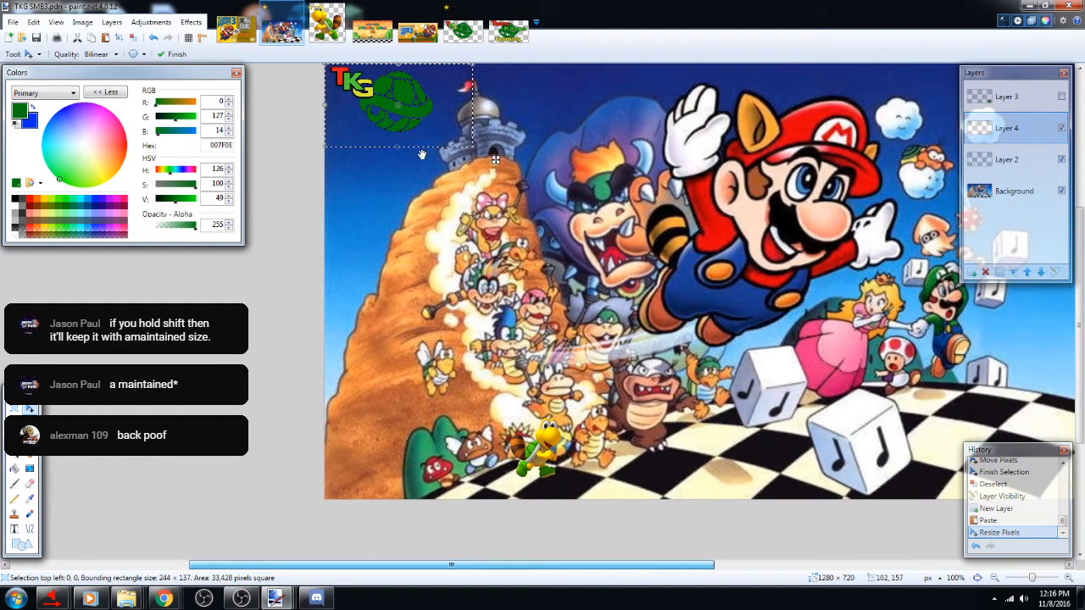
{"action": "left_click_drag", "start_coordinate": [460, 147], "coordinate": [1033, 428]}
{"action": "left_click_drag", "start_coordinate": [601, 566], "coordinate": [719, 570]}
{"action": "left_click_drag", "start_coordinate": [791, 445], "coordinate": [810, 482]}
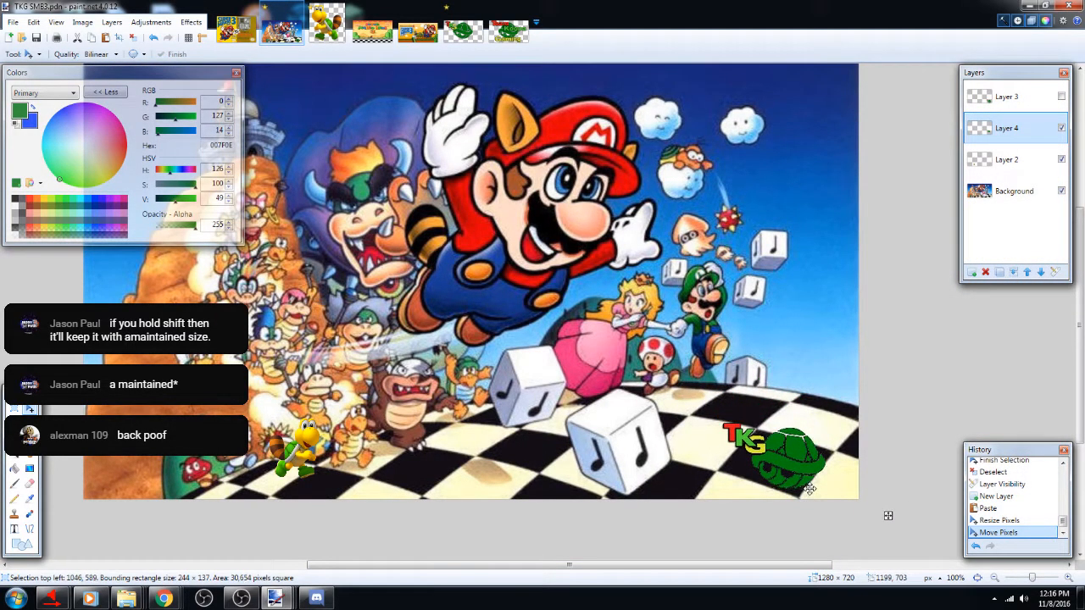
Enlarge the logo to about 295 × 181 pixels, nudge it into the picture's lower-right corner and deselect it
{"action": "left_click_drag", "start_coordinate": [717, 415], "coordinate": [686, 388]}
{"action": "left_click_drag", "start_coordinate": [821, 472], "coordinate": [818, 476]}
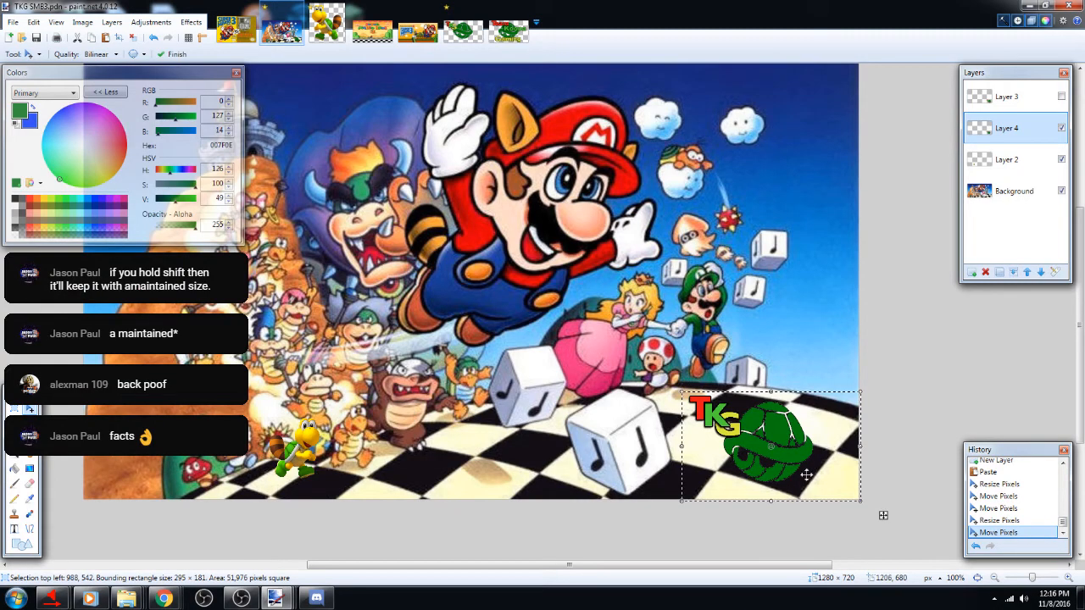
{"action": "key", "text": "ctrl+b"}
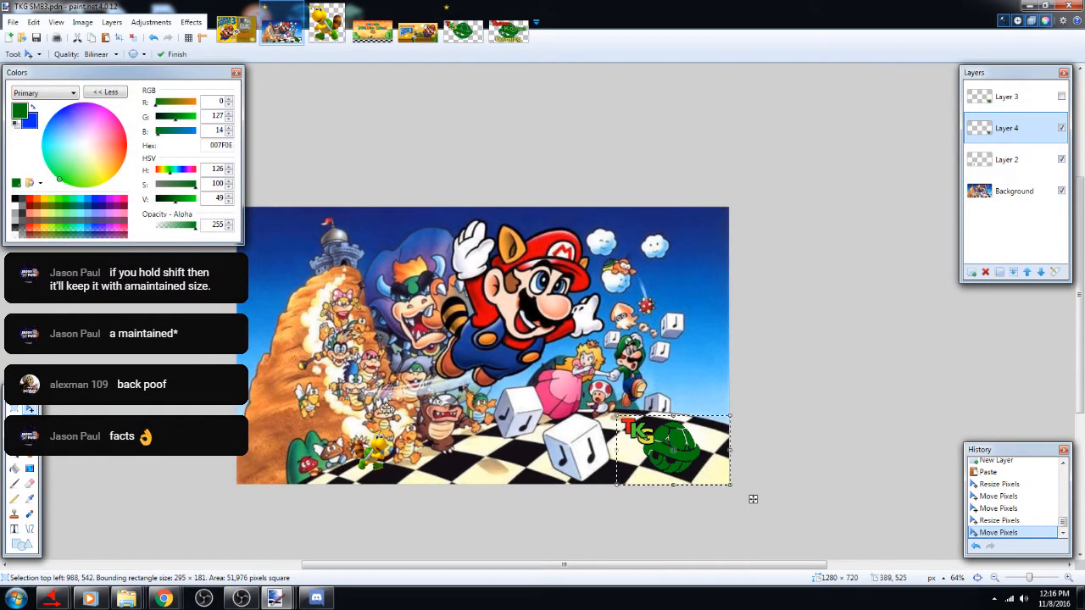
{"action": "key", "text": "s"}
{"action": "key", "text": "ctrl+d"}
{"action": "left_click_drag", "start_coordinate": [691, 570], "coordinate": [655, 570]}
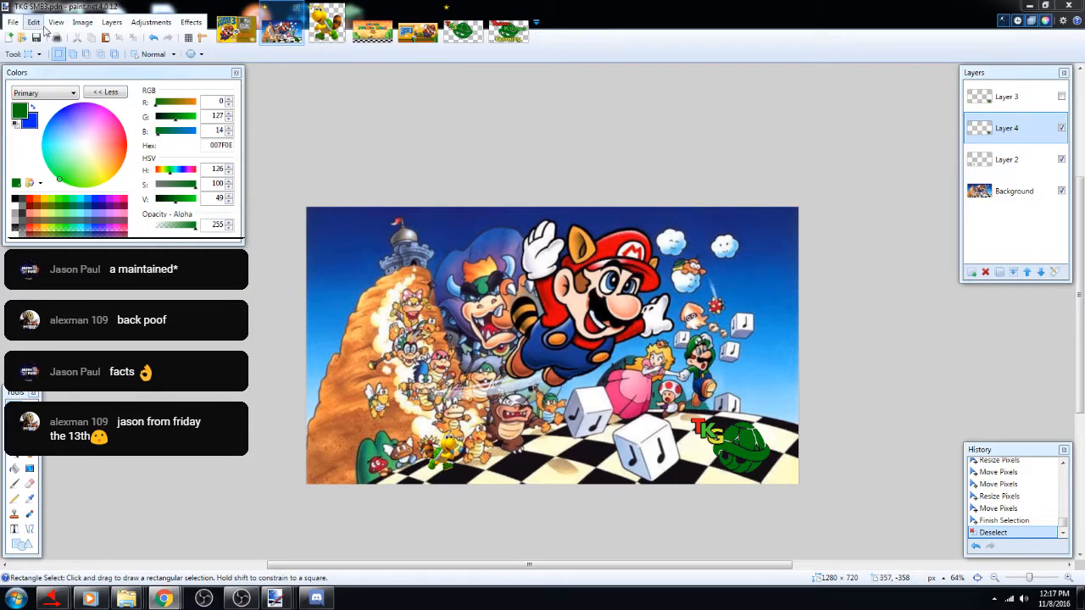
Create a new 184 × 119 pixel image and paste the copied Super Mario Bros. 3 title logo into it
{"action": "left_click", "coordinate": [11, 38]}
{"action": "left_click", "coordinate": [556, 371]}
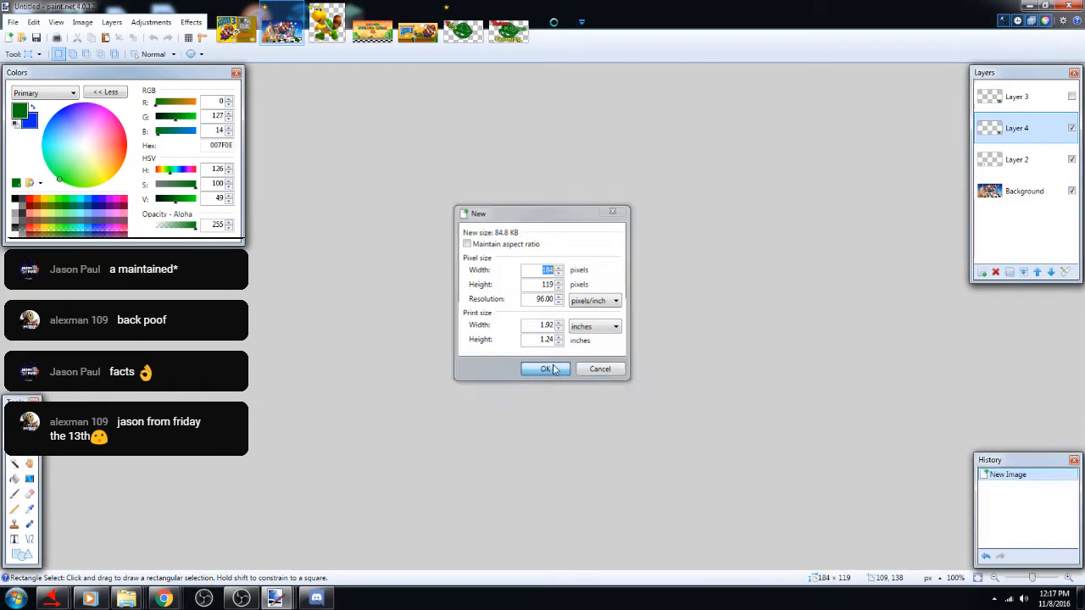
{"action": "key", "text": "ctrl+v"}
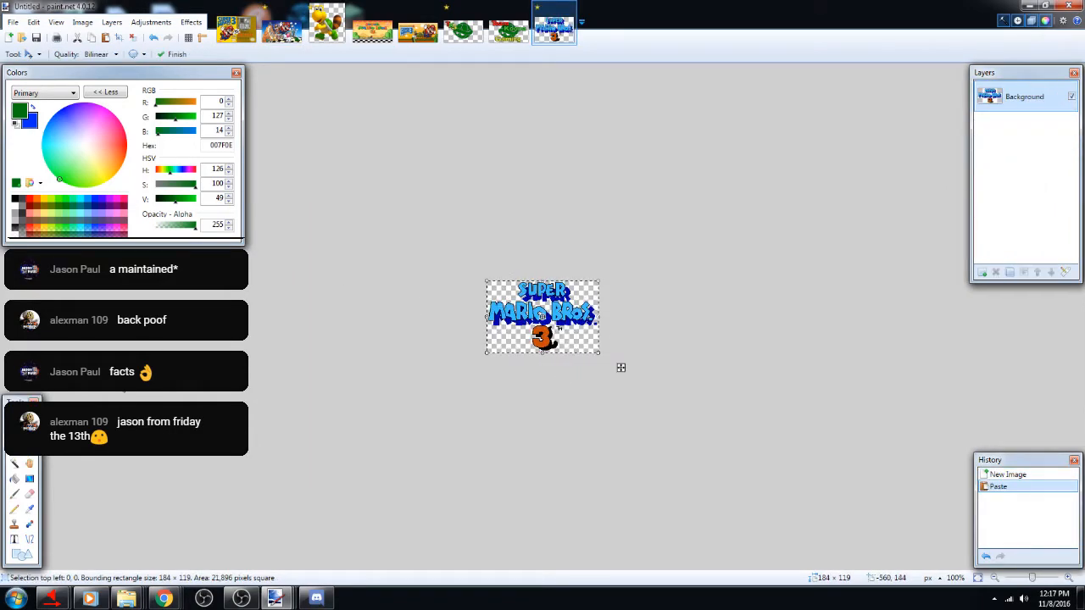
{"action": "key", "text": "s"}
{"action": "scroll", "coordinate": [633, 347], "scroll_direction": "up", "scroll_amount": 1}
{"action": "scroll", "coordinate": [526, 345], "scroll_direction": "up", "scroll_amount": 1}
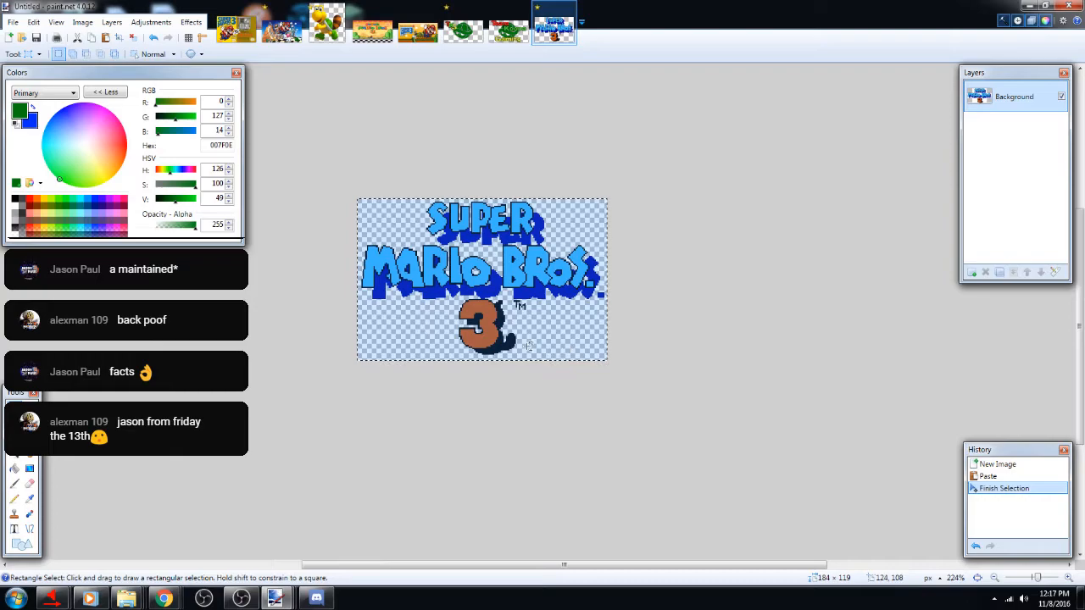
In the TKG SMB3 image, paste the title logo onto a new layer above Layer 3 and enlarge it to about 368 × 216 pixels
{"action": "left_click", "coordinate": [280, 32]}
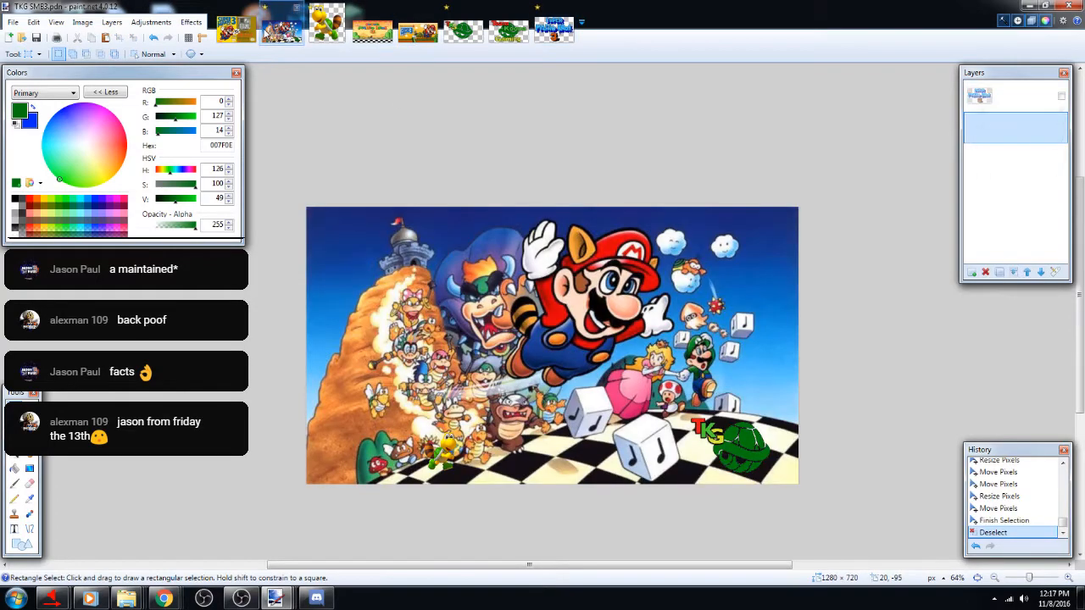
{"action": "left_click", "coordinate": [1024, 103]}
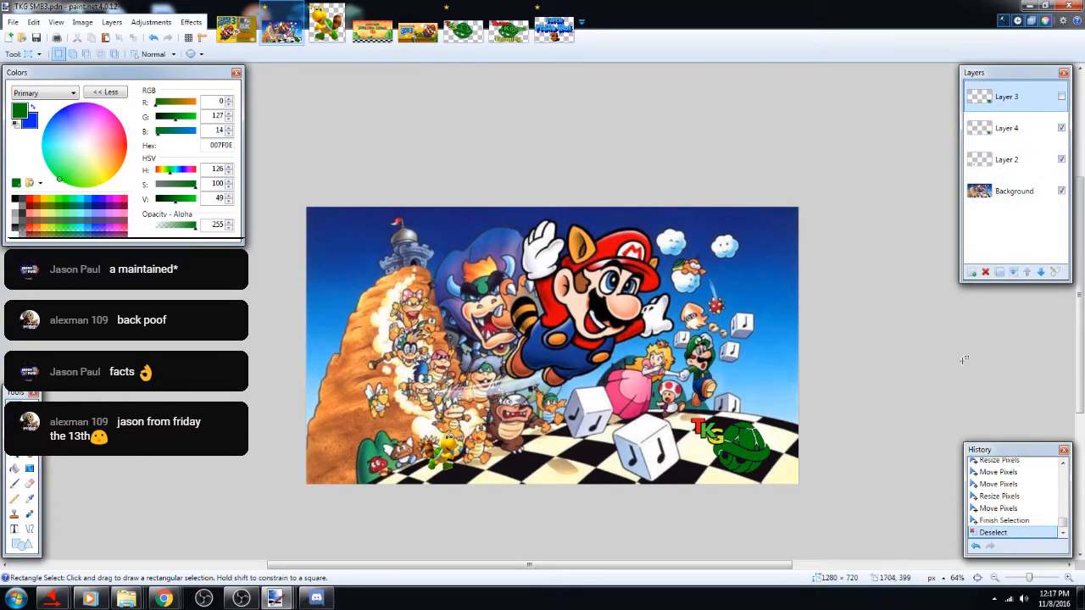
{"action": "left_click", "coordinate": [972, 272]}
{"action": "key", "text": "ctrl+v"}
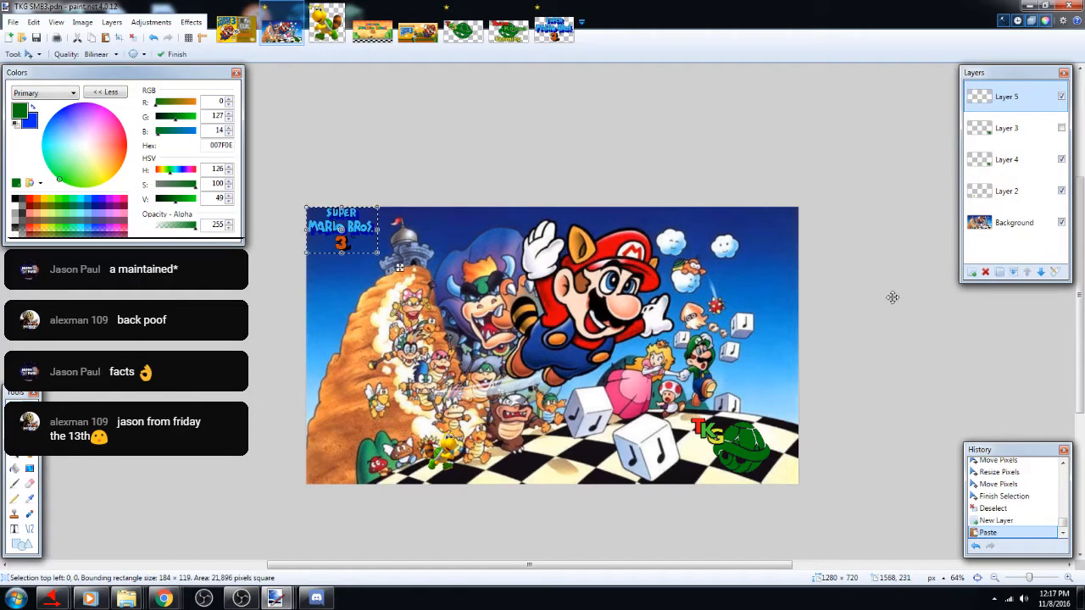
{"action": "left_click_drag", "start_coordinate": [376, 253], "coordinate": [450, 292]}
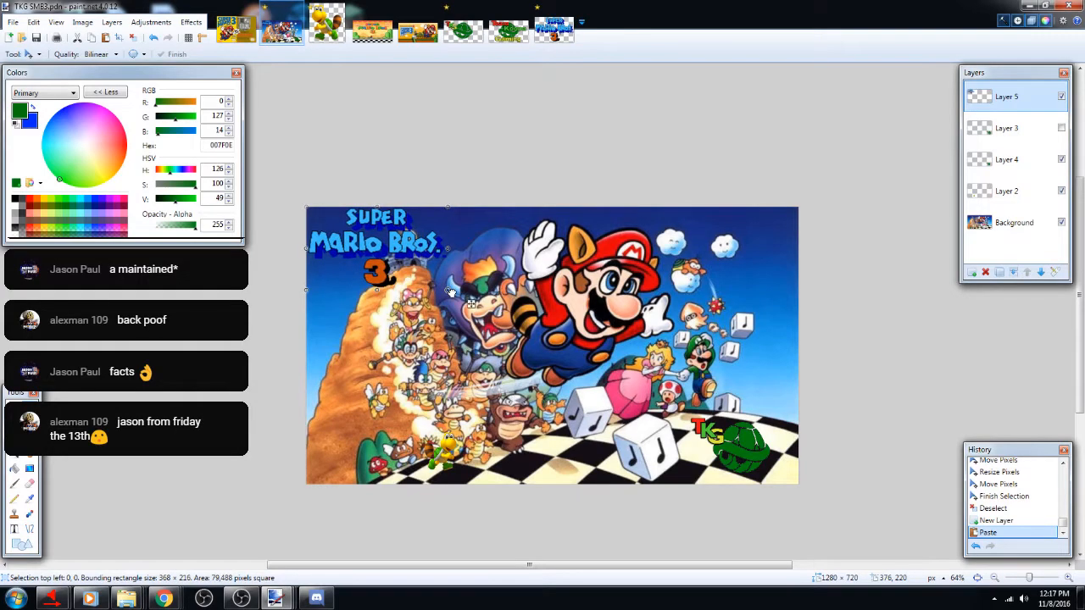
Undo the title logo's resize, then enlarge it to about 381 × 246 pixels and offset it to about 12, 12
{"action": "left_click", "coordinate": [153, 37]}
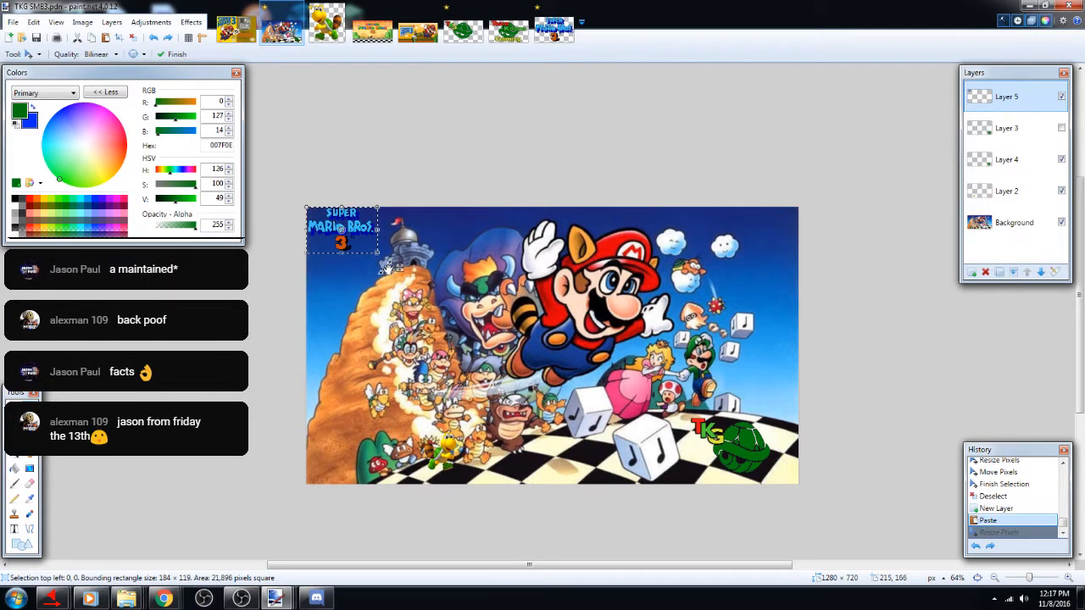
{"action": "left_click_drag", "start_coordinate": [384, 254], "coordinate": [479, 307]}
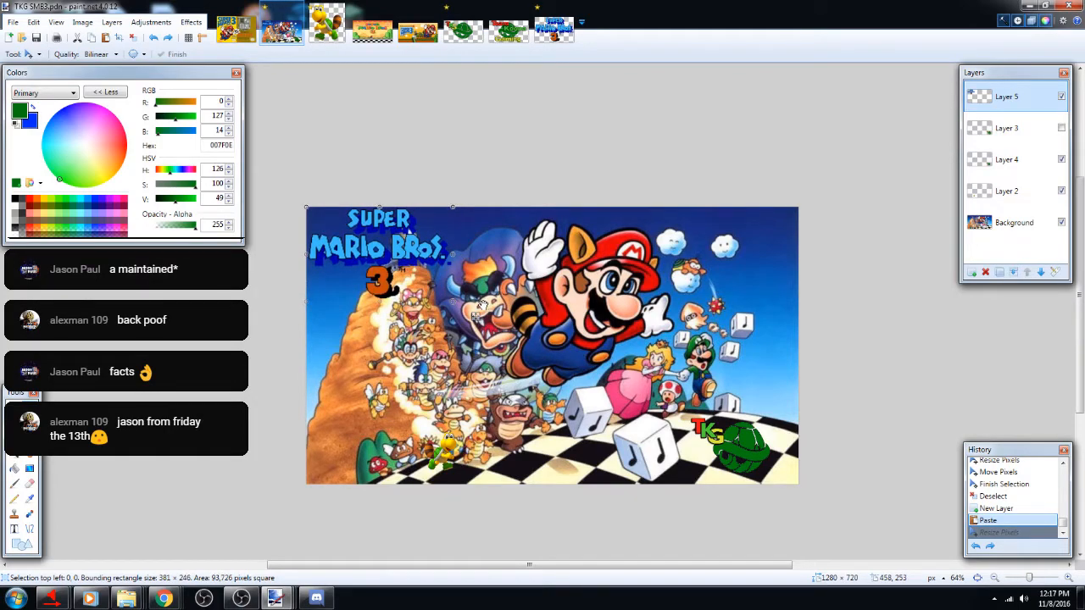
{"action": "mouse_move", "coordinate": [411, 260]}
{"action": "left_mouse_down"}
{"action": "mouse_move", "coordinate": [404, 375]}
{"action": "mouse_move", "coordinate": [414, 266]}
{"action": "mouse_move", "coordinate": [853, 339]}
{"action": "mouse_move", "coordinate": [548, 290]}
{"action": "mouse_move", "coordinate": [456, 295]}
{"action": "mouse_move", "coordinate": [532, 430]}
{"action": "mouse_move", "coordinate": [431, 371]}
{"action": "mouse_move", "coordinate": [416, 266]}
{"action": "left_mouse_up"}
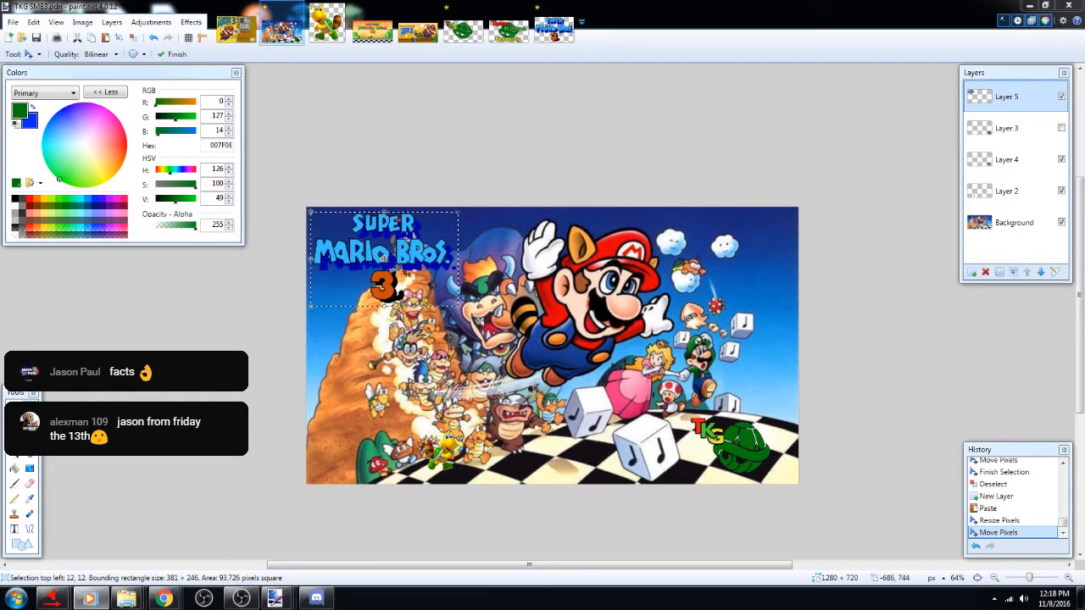
Examine the whole composition closely and from farther away with the title logo in the picture's upper-left corner
{"action": "scroll", "coordinate": [410, 348], "scroll_direction": "up", "scroll_amount": 1}
{"action": "scroll", "coordinate": [409, 348], "scroll_direction": "down", "scroll_amount": 1}
{"action": "scroll", "coordinate": [264, 348], "scroll_direction": "up", "scroll_amount": 4}
{"action": "scroll", "coordinate": [684, 434], "scroll_direction": "down", "scroll_amount": 1}
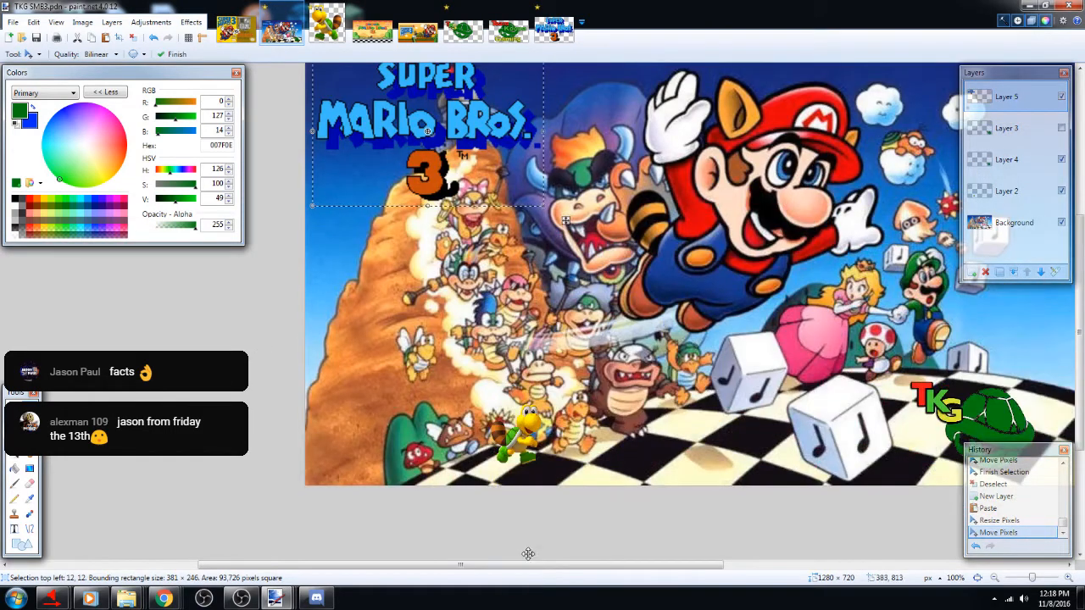
{"action": "left_click_drag", "start_coordinate": [646, 566], "coordinate": [708, 565]}
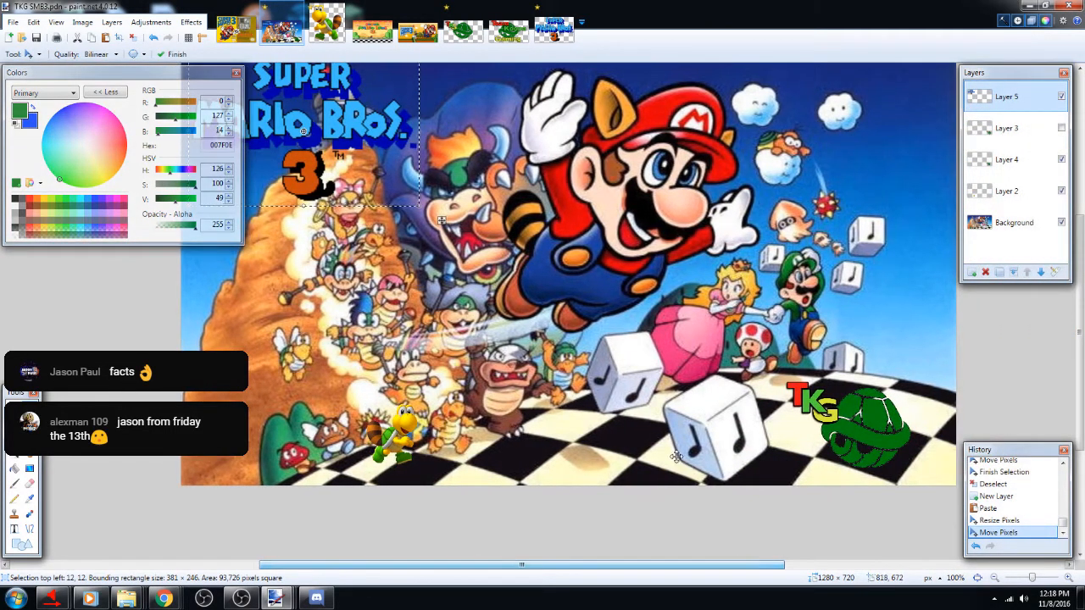
{"action": "scroll", "coordinate": [543, 449], "scroll_direction": "down", "scroll_amount": 1}
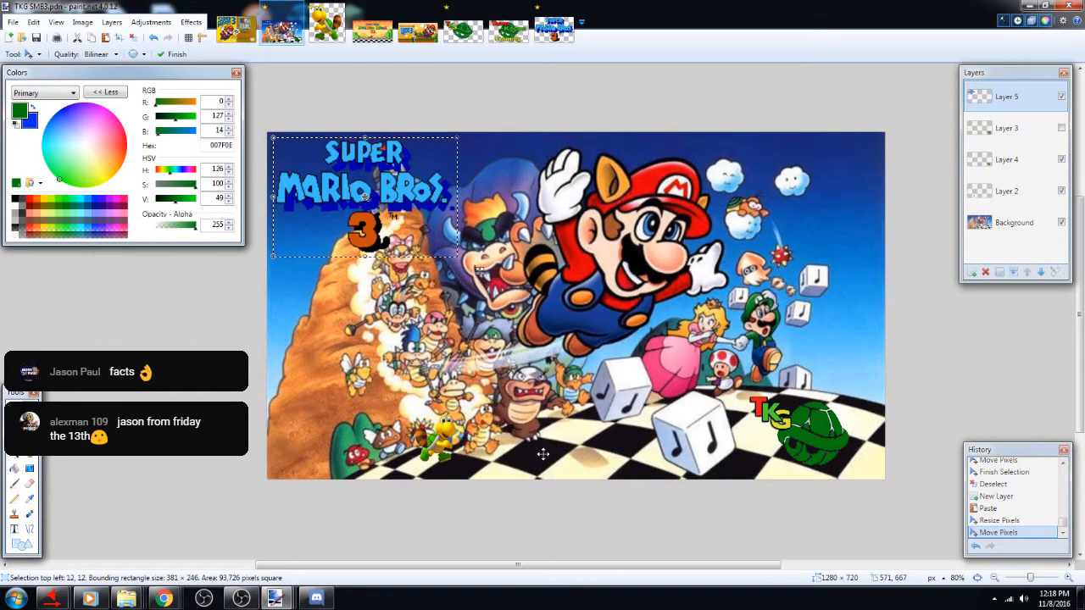
{"action": "scroll", "coordinate": [543, 455], "scroll_direction": "up", "scroll_amount": 1}
{"action": "scroll", "coordinate": [543, 451], "scroll_direction": "down", "scroll_amount": 1}
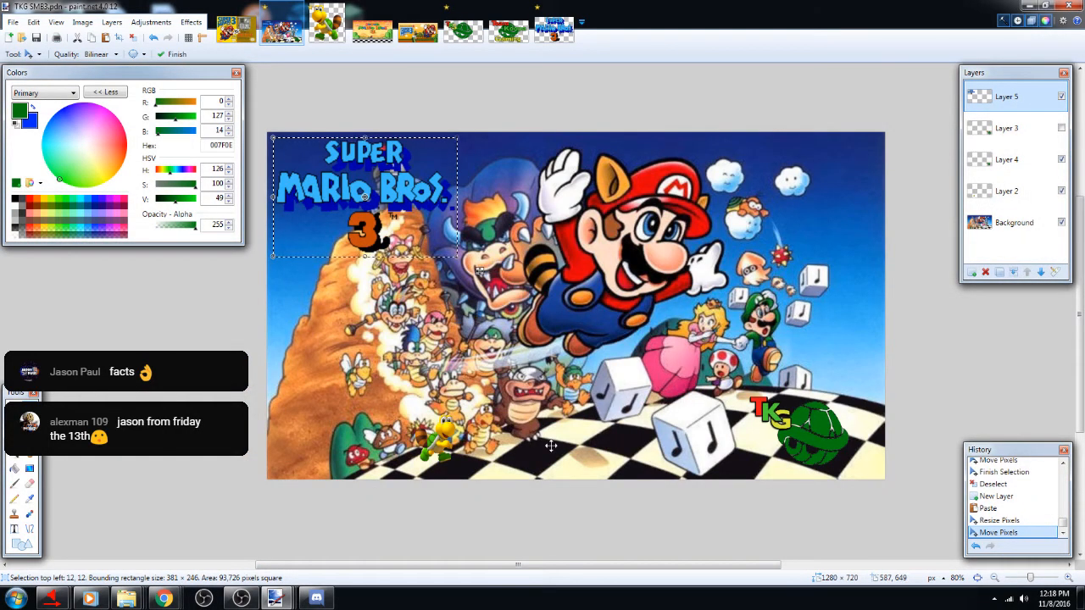
{"action": "scroll", "coordinate": [553, 454], "scroll_direction": "up", "scroll_amount": 1}
{"action": "scroll", "coordinate": [552, 455], "scroll_direction": "down", "scroll_amount": 1}
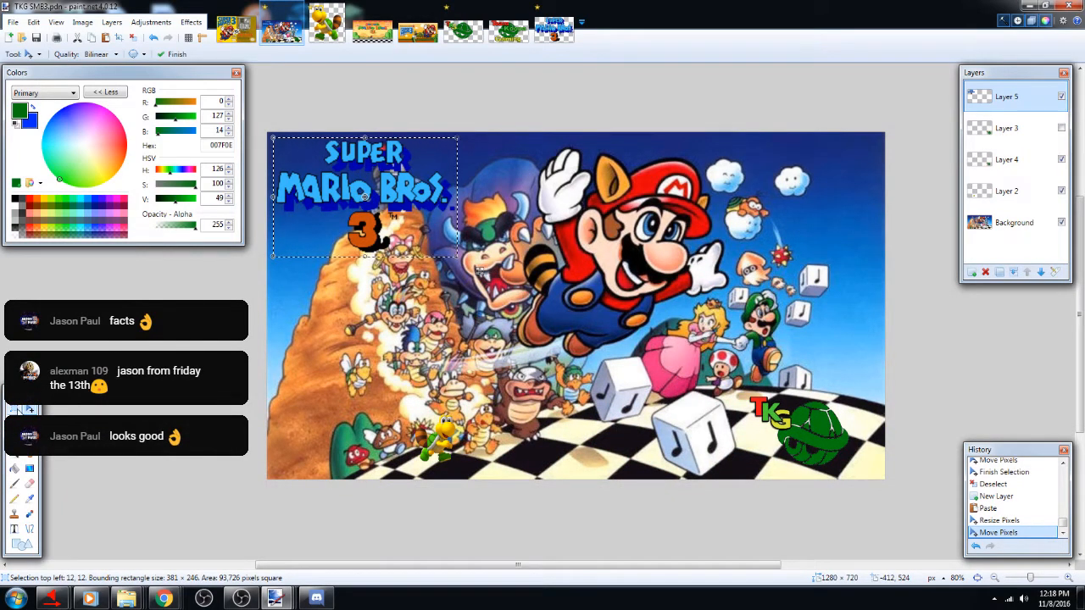
Deselect the title logo and save the layered TKG SMB3 image
{"action": "key", "text": "s"}
{"action": "key", "text": "ctrl+d"}
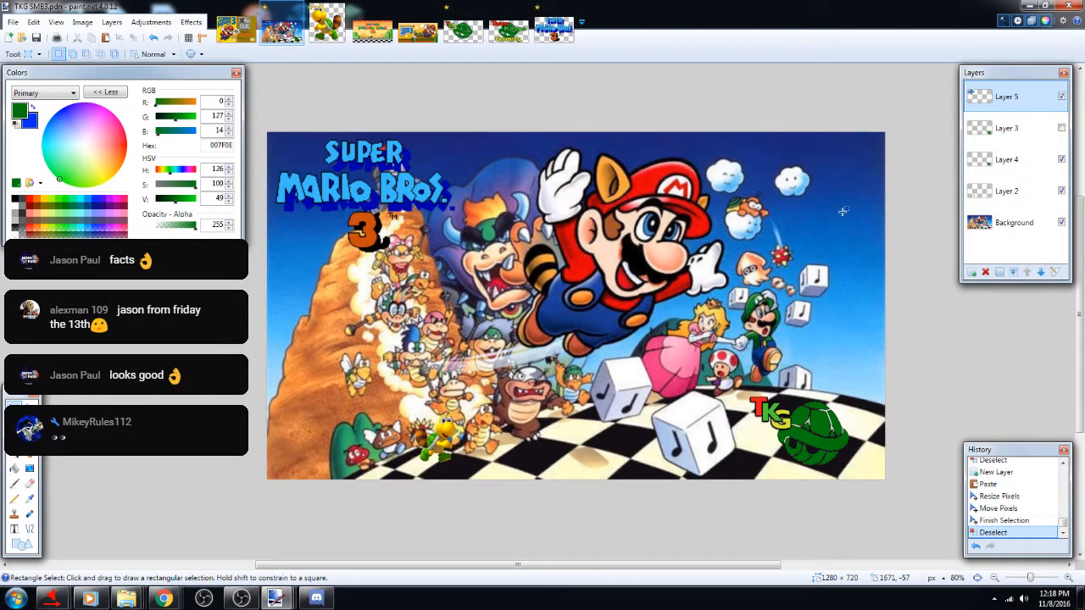
{"action": "left_click", "coordinate": [6, 22]}
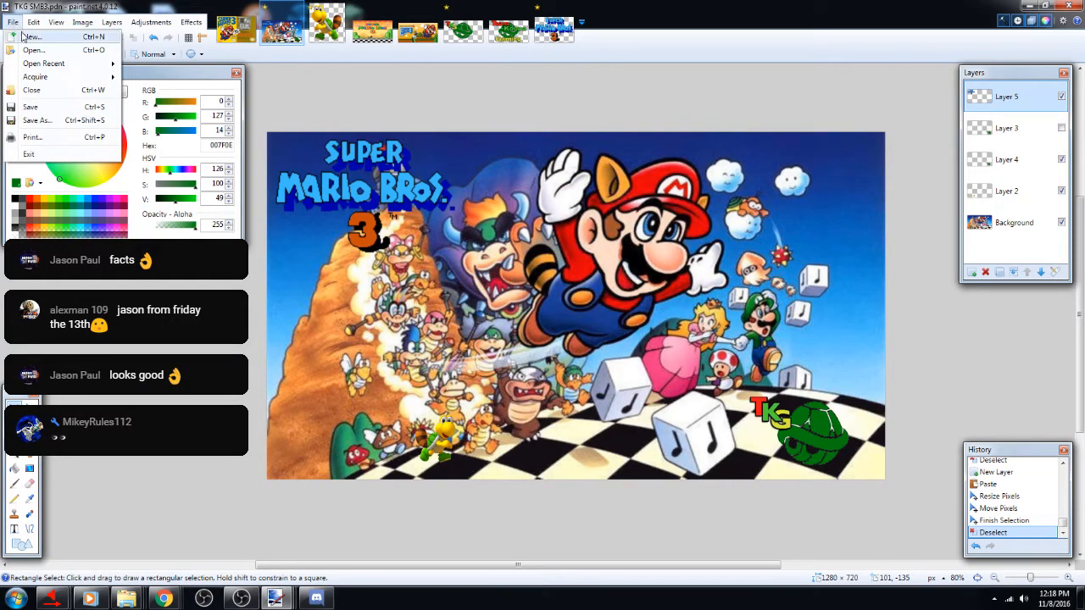
{"action": "left_click", "coordinate": [61, 113]}
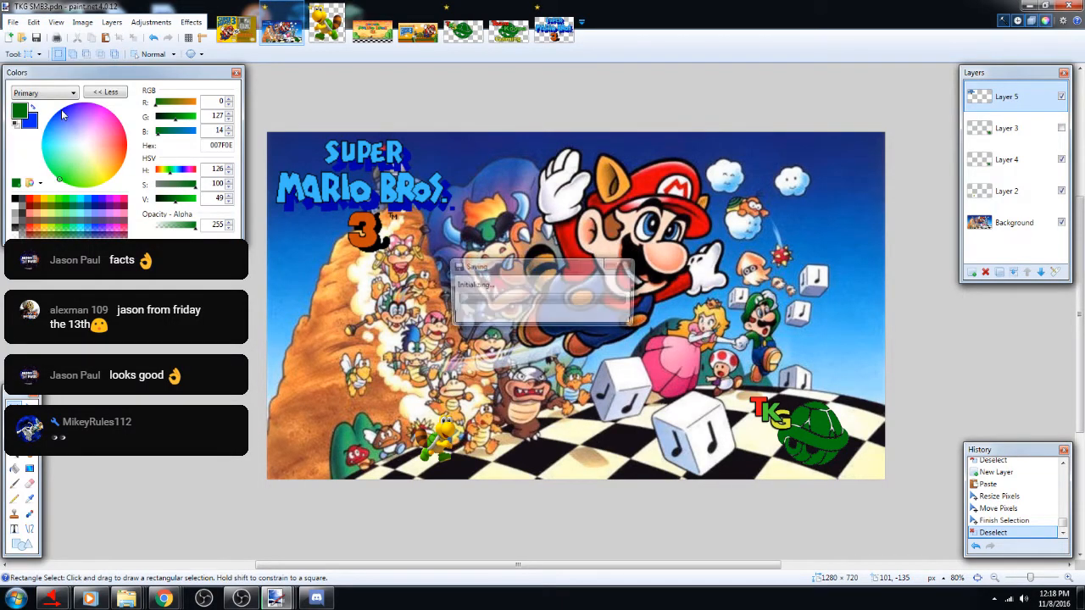
{"action": "left_click", "coordinate": [11, 22]}
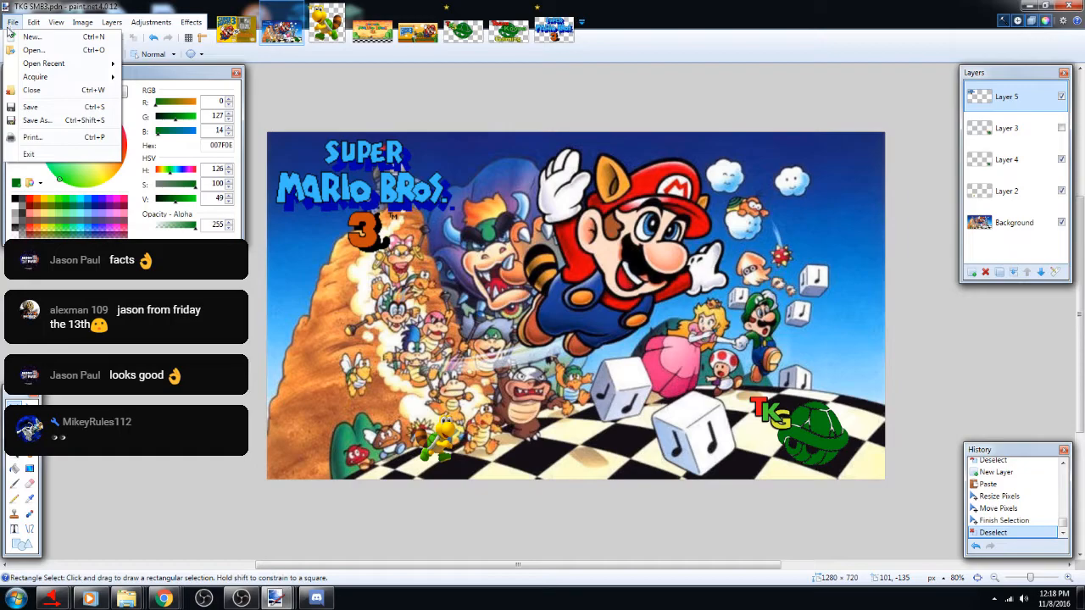
{"action": "key", "text": "Escape"}
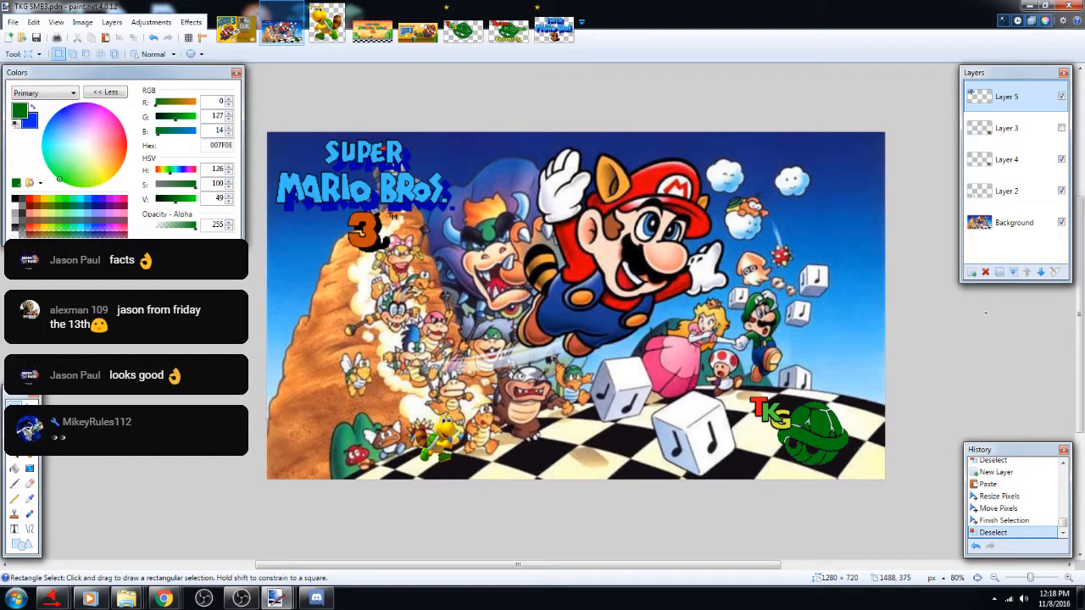
Toggle Layer 3's visibility to compare the shell logos, leaving it hidden, and try reordering the Background and Layer 2
{"action": "left_click", "coordinate": [1062, 129]}
{"action": "left_click", "coordinate": [1061, 129]}
{"action": "left_click", "coordinate": [1062, 129]}
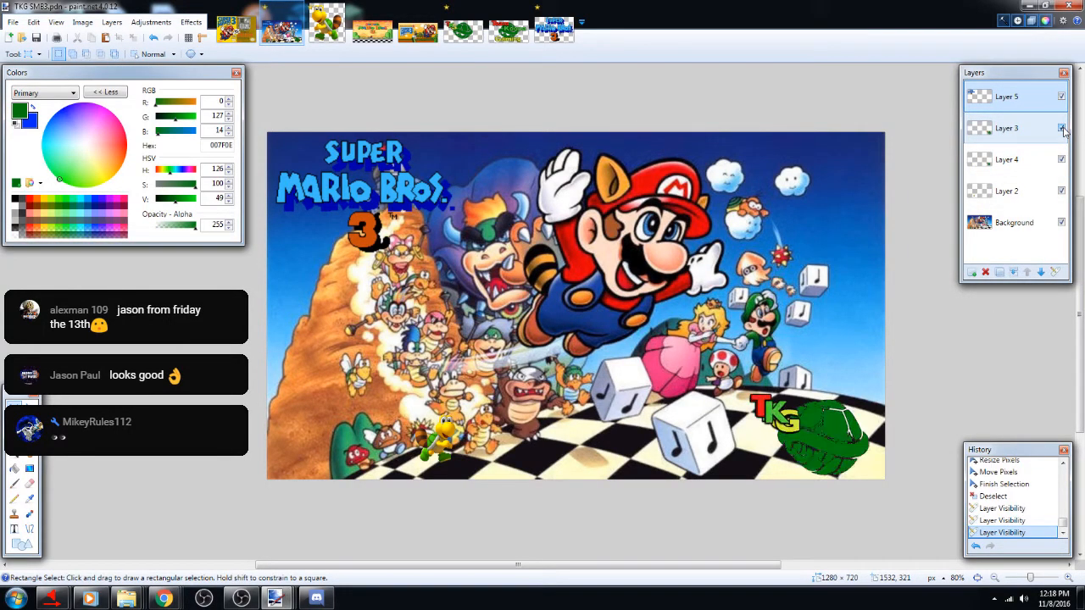
{"action": "left_click", "coordinate": [1061, 129]}
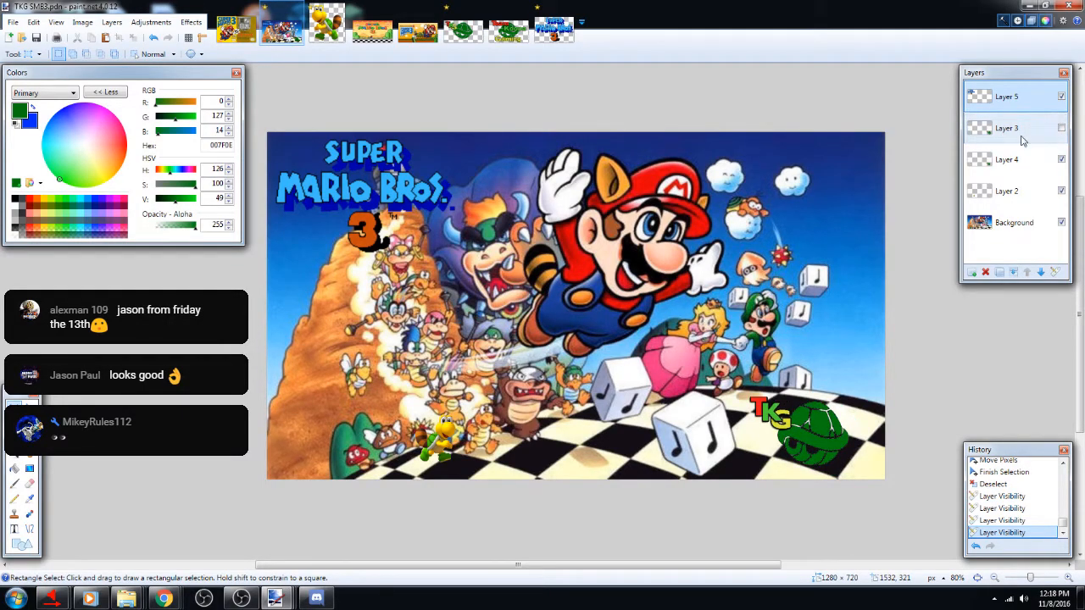
{"action": "mouse_move", "coordinate": [1013, 223]}
{"action": "left_mouse_down"}
{"action": "mouse_move", "coordinate": [1018, 193]}
{"action": "mouse_move", "coordinate": [1017, 231]}
{"action": "left_mouse_up"}
{"action": "mouse_move", "coordinate": [1019, 193]}
{"action": "left_mouse_down"}
{"action": "mouse_move", "coordinate": [1023, 161]}
{"action": "mouse_move", "coordinate": [1007, 192]}
{"action": "left_mouse_up"}
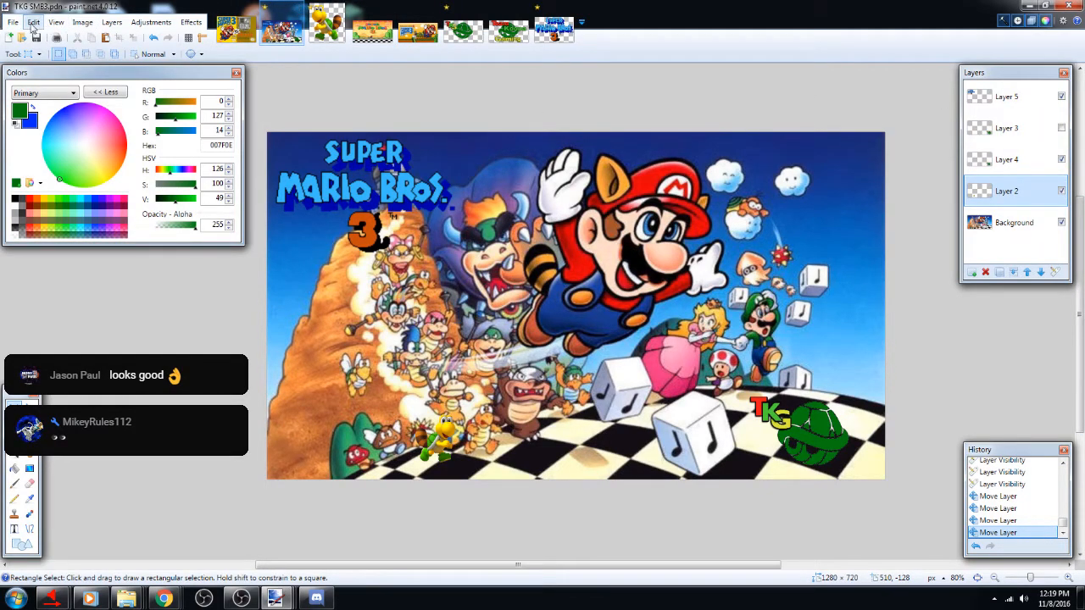
Hide Layer 2 and switch Layer 4 off and back on
{"action": "left_click", "coordinate": [1061, 191]}
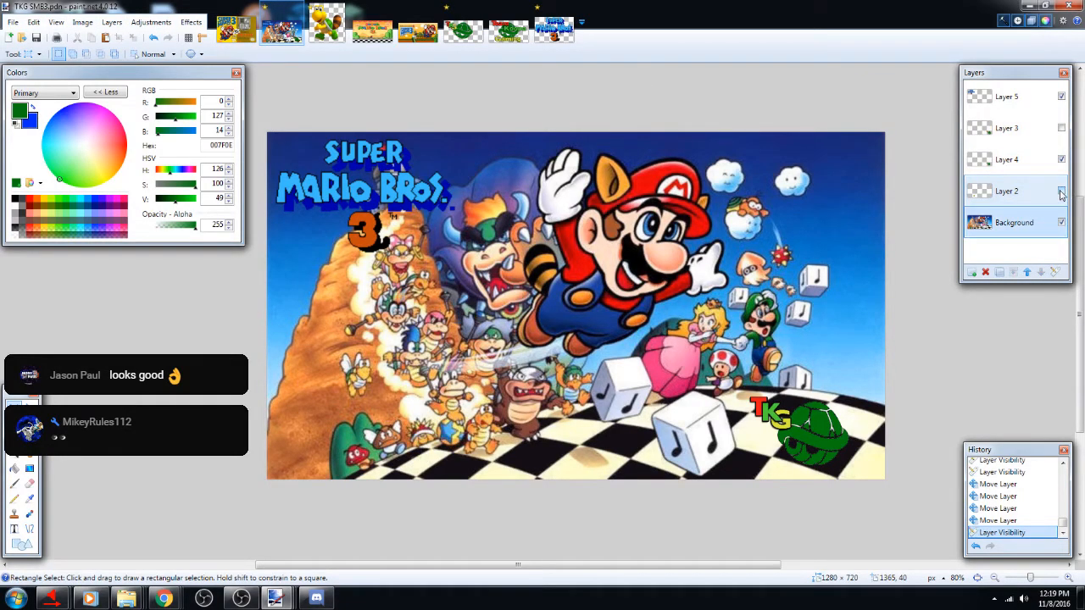
{"action": "left_click", "coordinate": [1062, 159]}
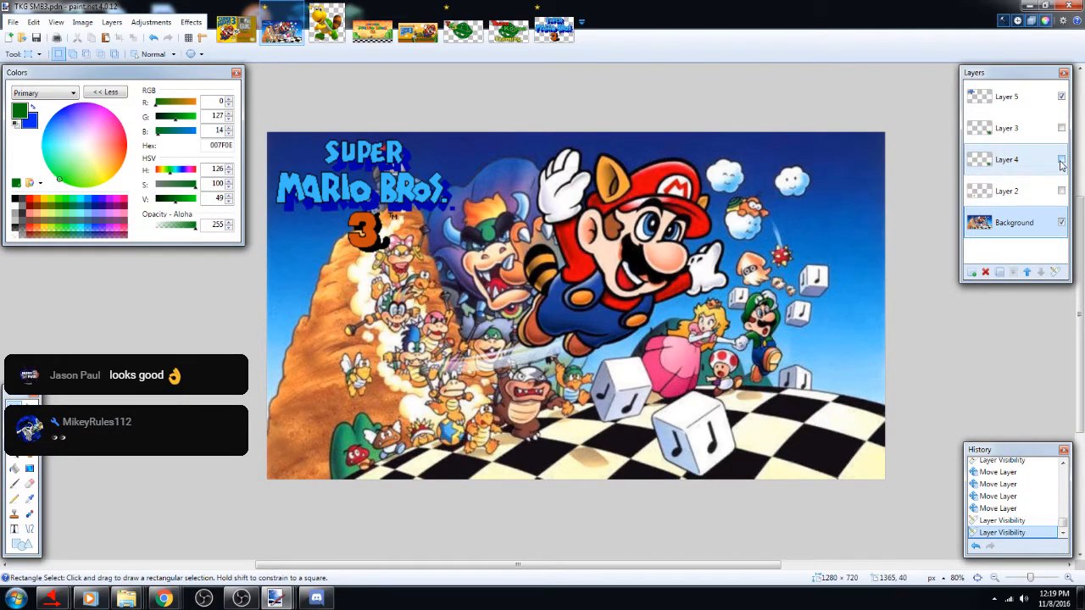
{"action": "left_click", "coordinate": [1062, 160]}
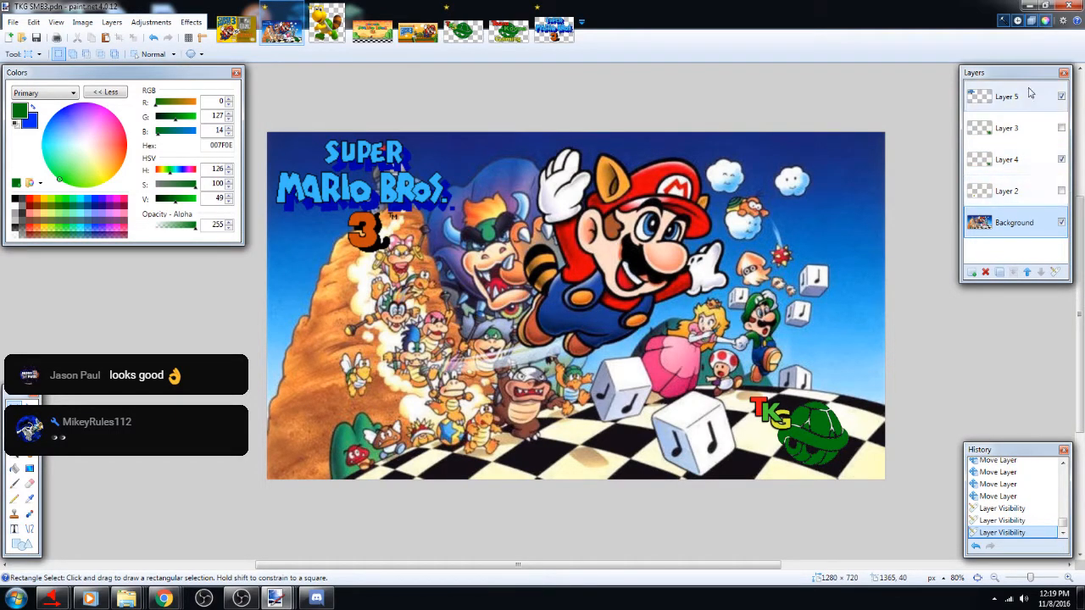
Save a copy of the image as TKG SMB3 in JPEG format in the Super Mario Bros folder
{"action": "left_click", "coordinate": [13, 24]}
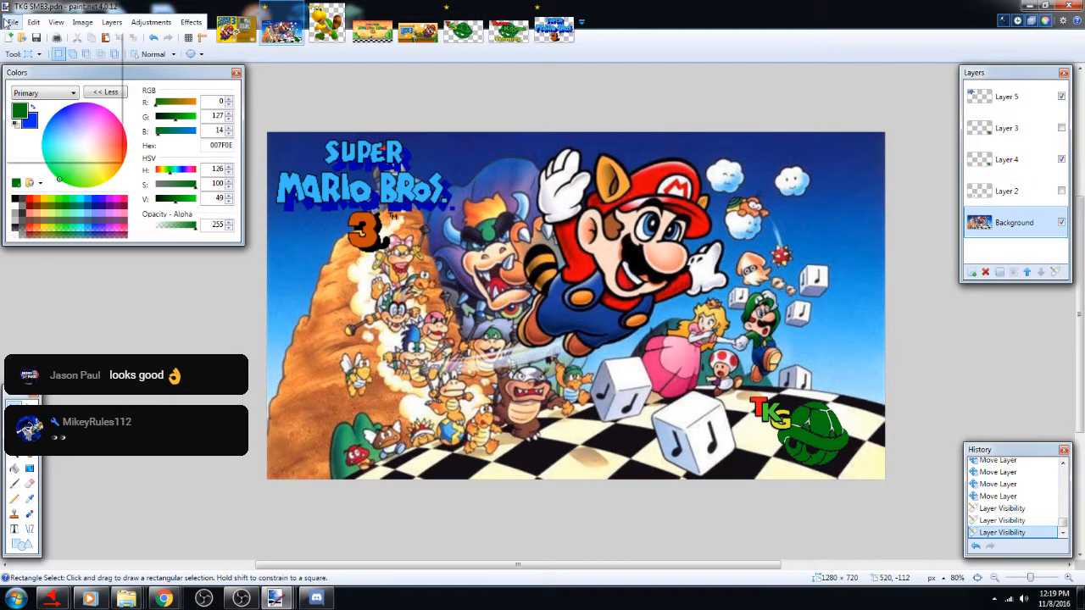
{"action": "left_click", "coordinate": [50, 119]}
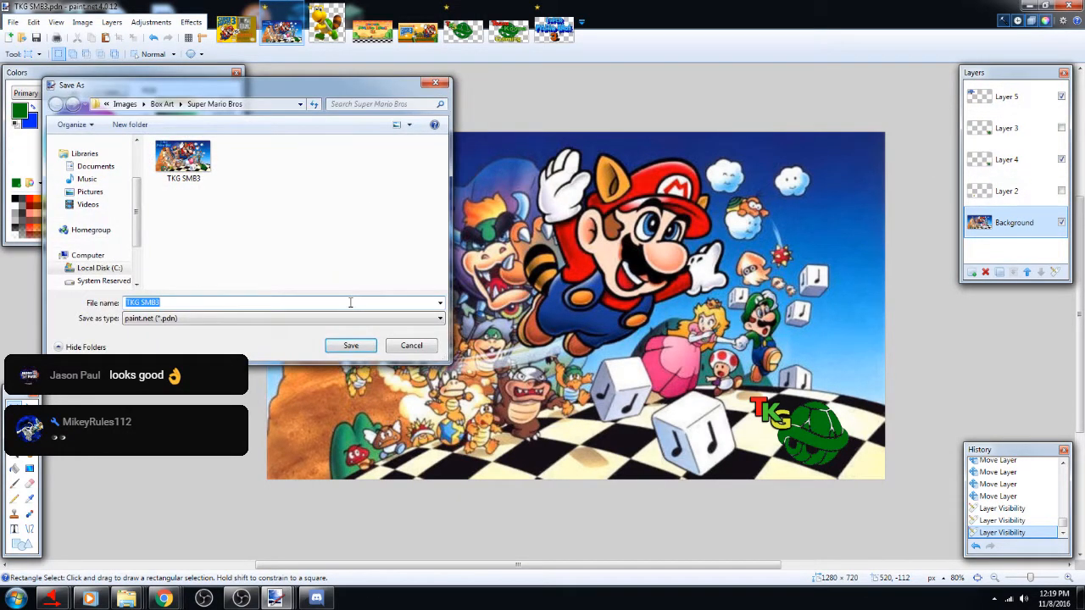
{"action": "left_click", "coordinate": [248, 318]}
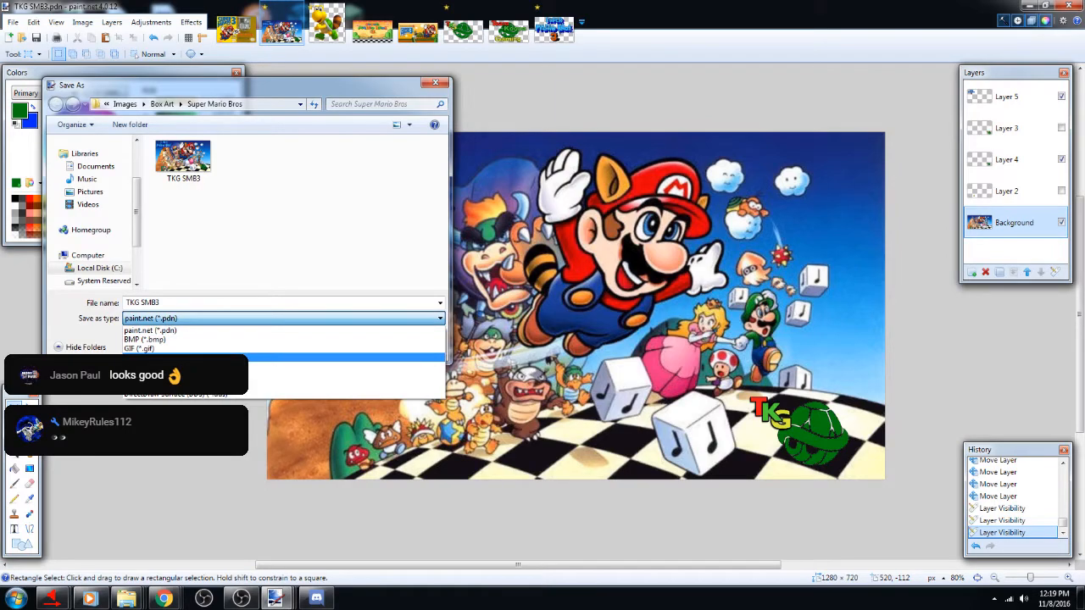
{"action": "left_click", "coordinate": [186, 357]}
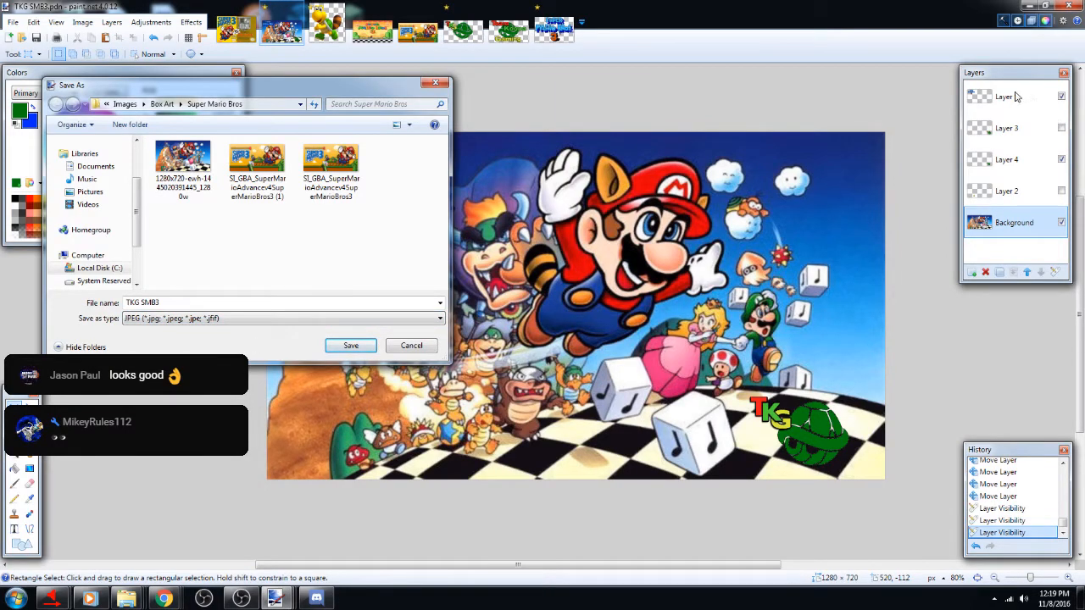
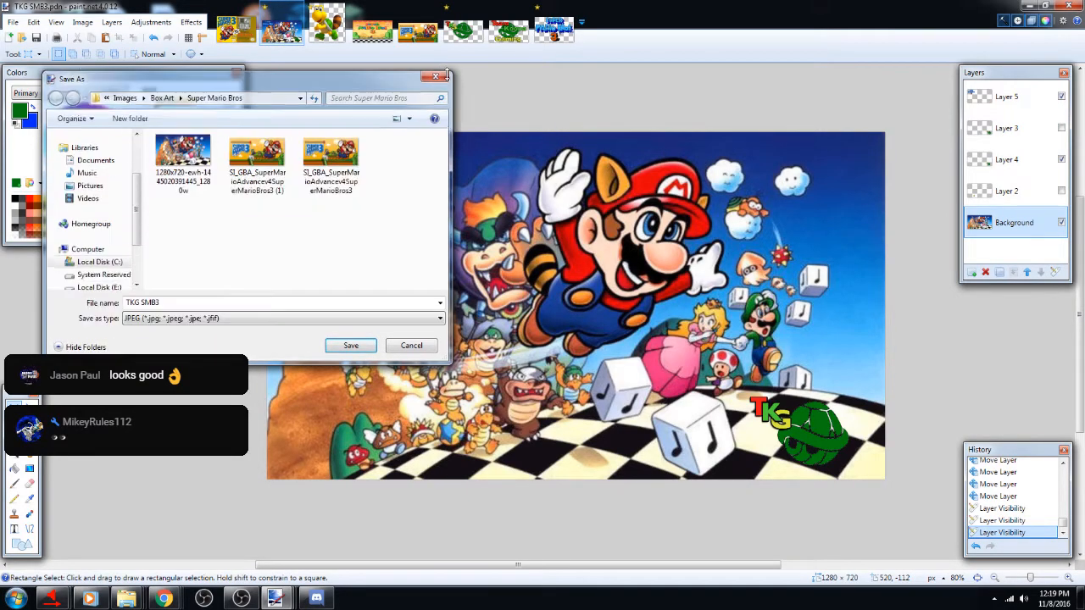
{"action": "left_click_drag", "start_coordinate": [349, 82], "coordinate": [668, 156]}
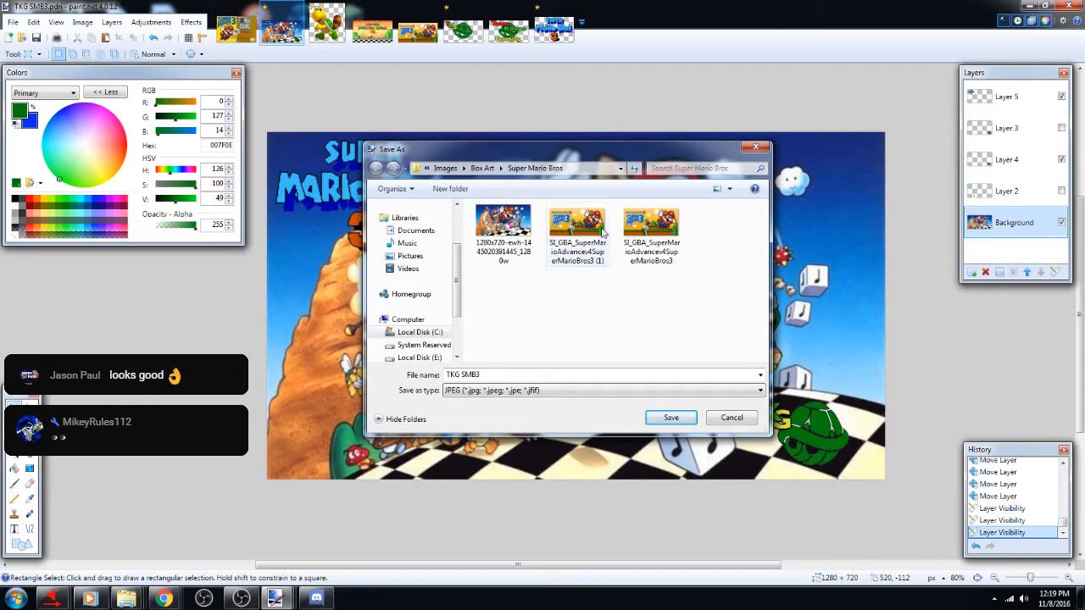
{"action": "left_click_drag", "start_coordinate": [648, 152], "coordinate": [547, 162]}
{"action": "left_click", "coordinate": [475, 403]}
{"action": "left_click", "coordinate": [437, 399]}
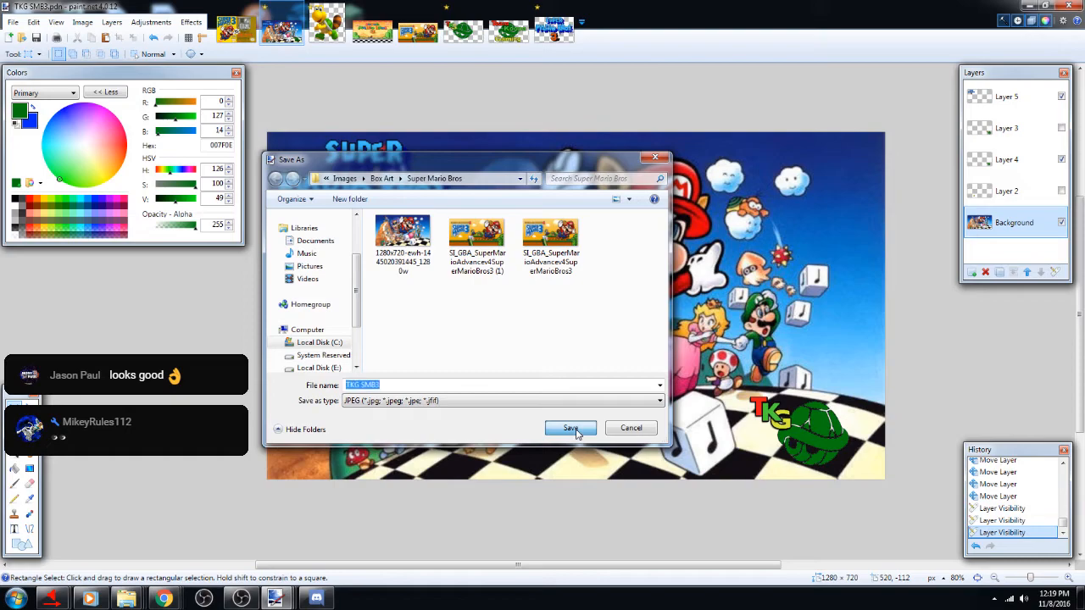
{"action": "left_click", "coordinate": [570, 428]}
Lower the JPEG quality to 0 and examine different parts of the preview
{"action": "left_click_drag", "start_coordinate": [261, 148], "coordinate": [477, 201]}
{"action": "left_click_drag", "start_coordinate": [313, 241], "coordinate": [250, 241]}
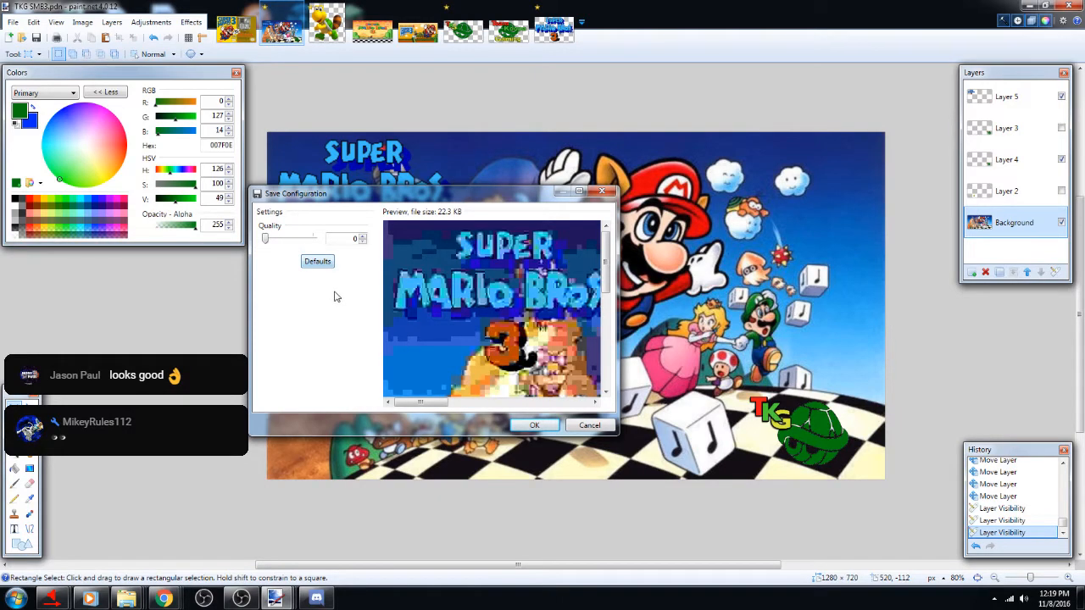
{"action": "left_click_drag", "start_coordinate": [506, 195], "coordinate": [371, 168]}
{"action": "left_click_drag", "start_coordinate": [288, 378], "coordinate": [356, 378]}
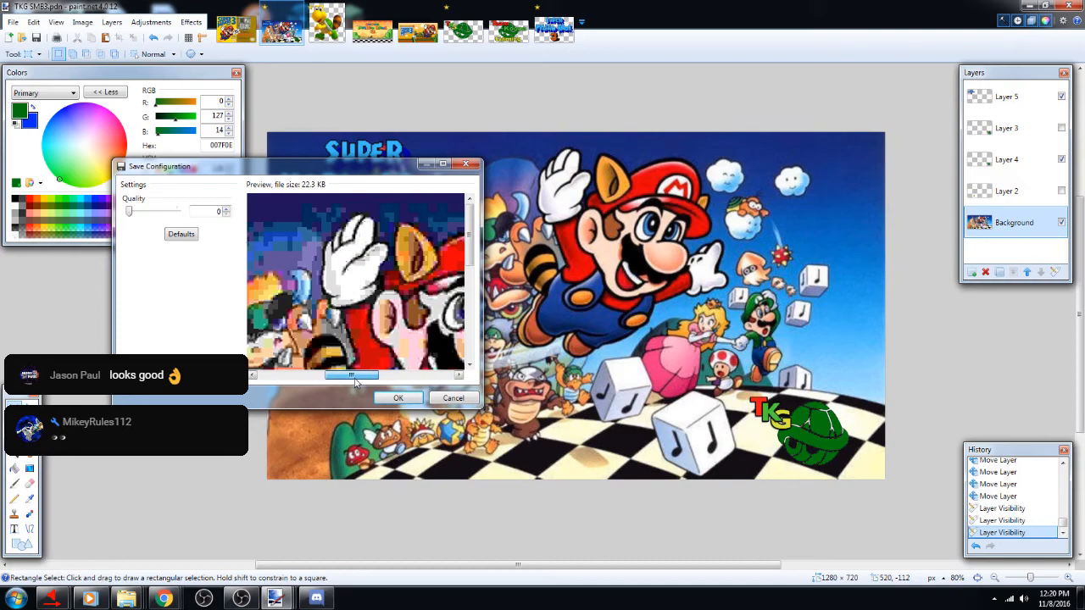
{"action": "left_click_drag", "start_coordinate": [470, 252], "coordinate": [493, 235]}
{"action": "left_click_drag", "start_coordinate": [351, 376], "coordinate": [264, 386]}
Set the JPEG quality to 100 and finish saving, flattening the image
{"action": "left_click_drag", "start_coordinate": [131, 215], "coordinate": [181, 213]}
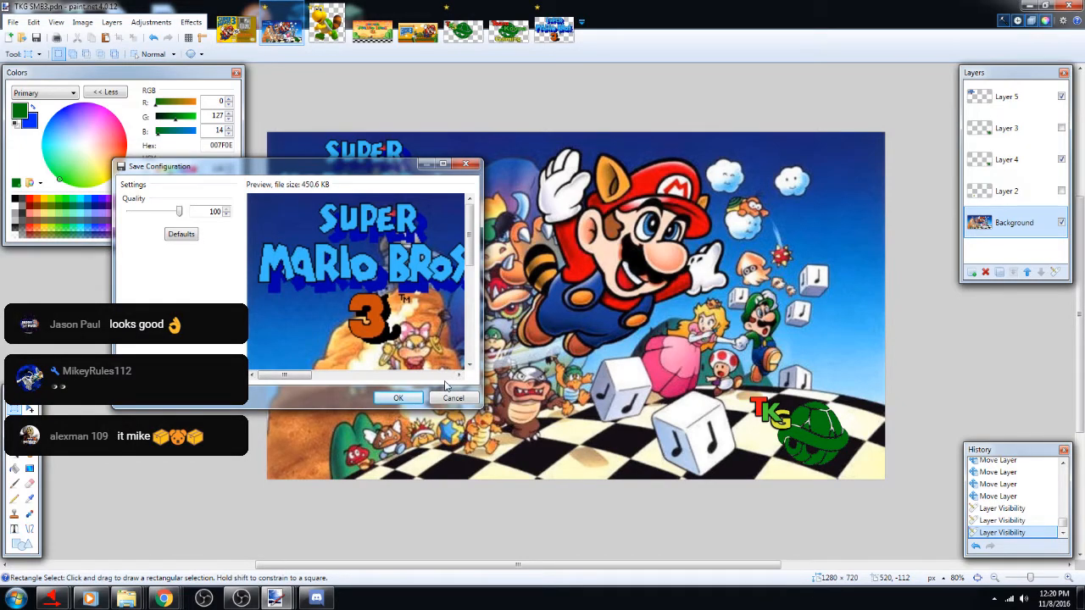
{"action": "left_click", "coordinate": [392, 399]}
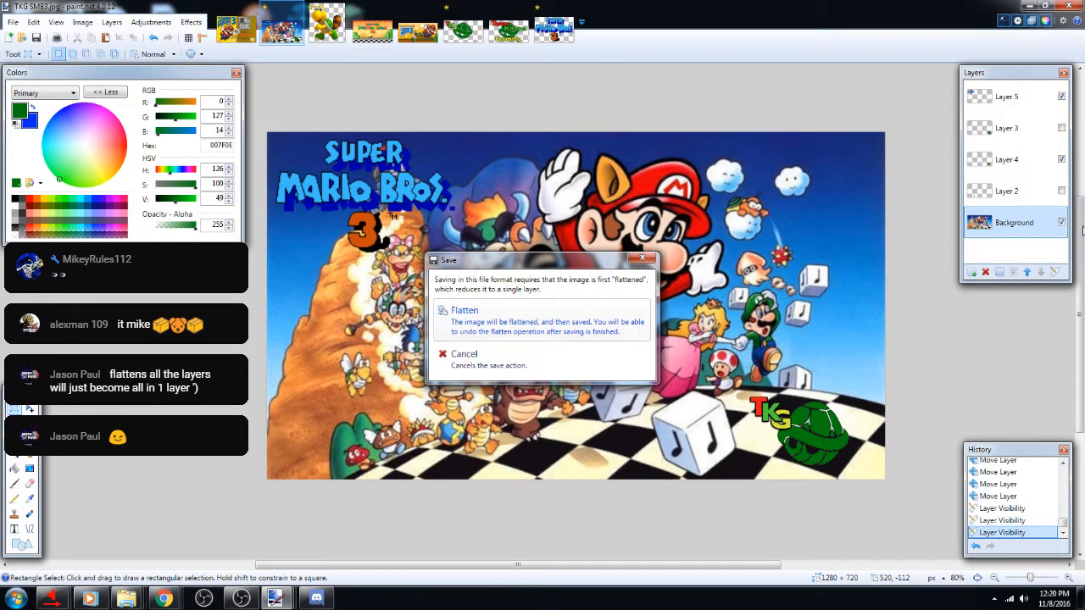
{"action": "left_click", "coordinate": [603, 316]}
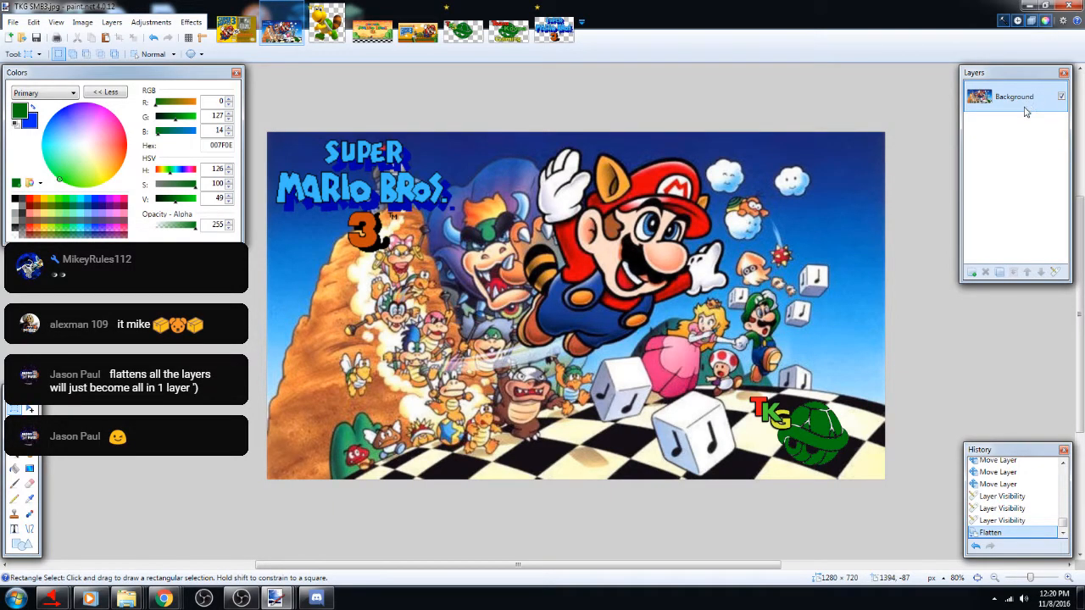
Undo the flattening and make Layer 2 visible again
{"action": "left_click", "coordinate": [153, 38]}
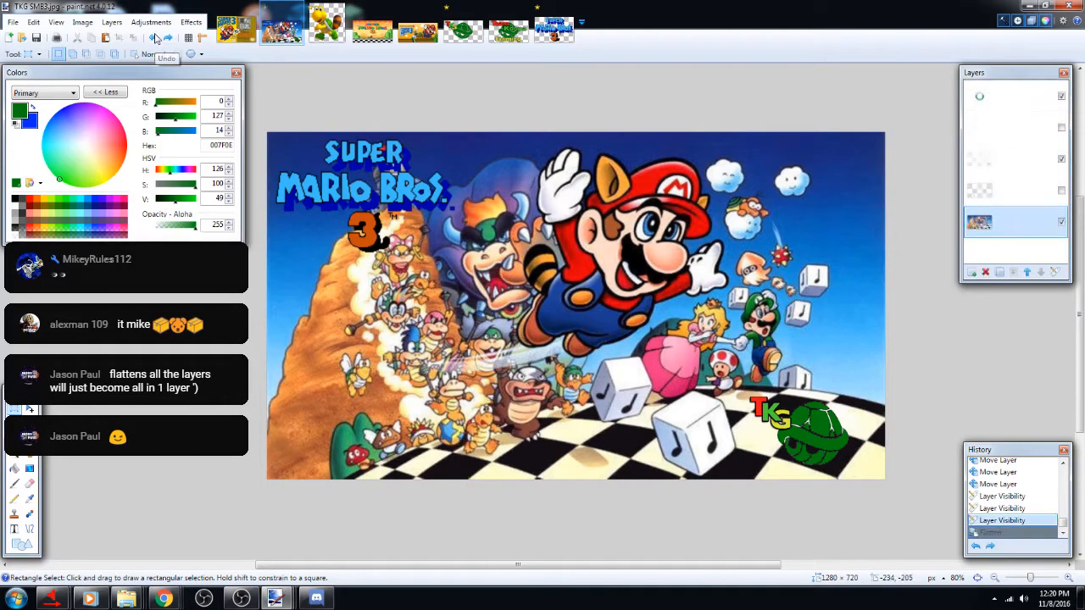
{"action": "left_click", "coordinate": [1047, 196]}
{"action": "left_click", "coordinate": [1061, 192]}
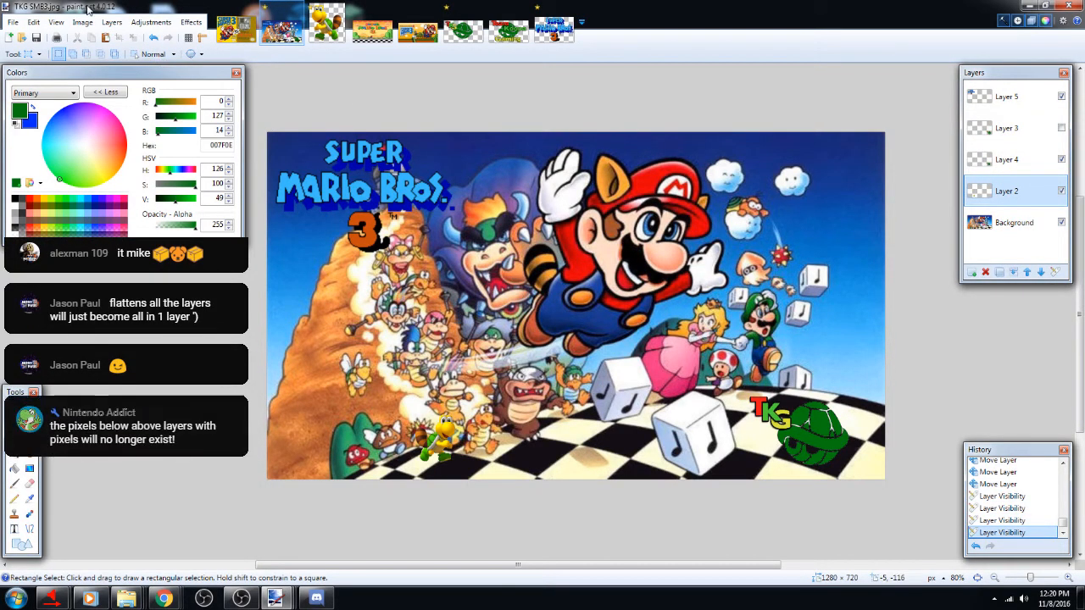
Save the layered image as JPEG TKG SMB3 at quality 100, replacing the existing file and flattening the layers
{"action": "left_click", "coordinate": [12, 22]}
{"action": "left_click", "coordinate": [73, 122]}
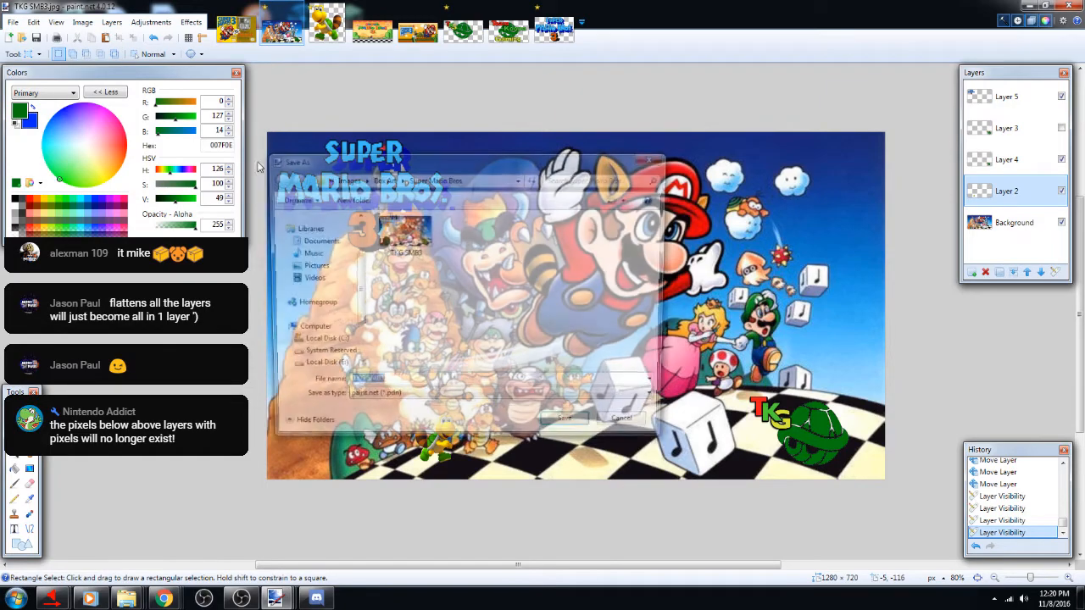
{"action": "left_click", "coordinate": [545, 402]}
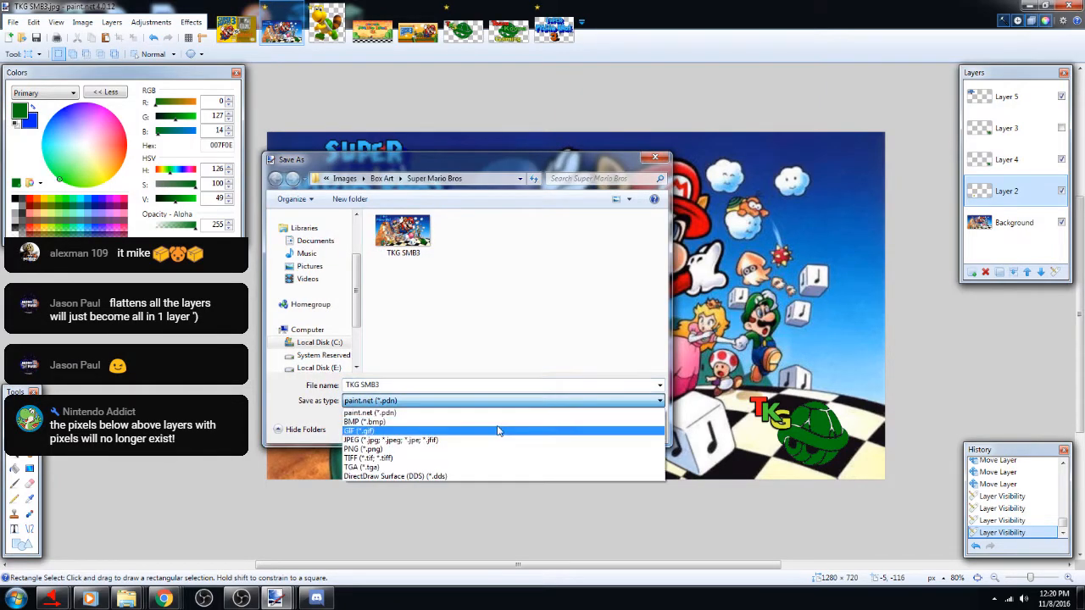
{"action": "left_click", "coordinate": [448, 441]}
{"action": "left_click", "coordinate": [574, 428]}
{"action": "left_click", "coordinate": [566, 299]}
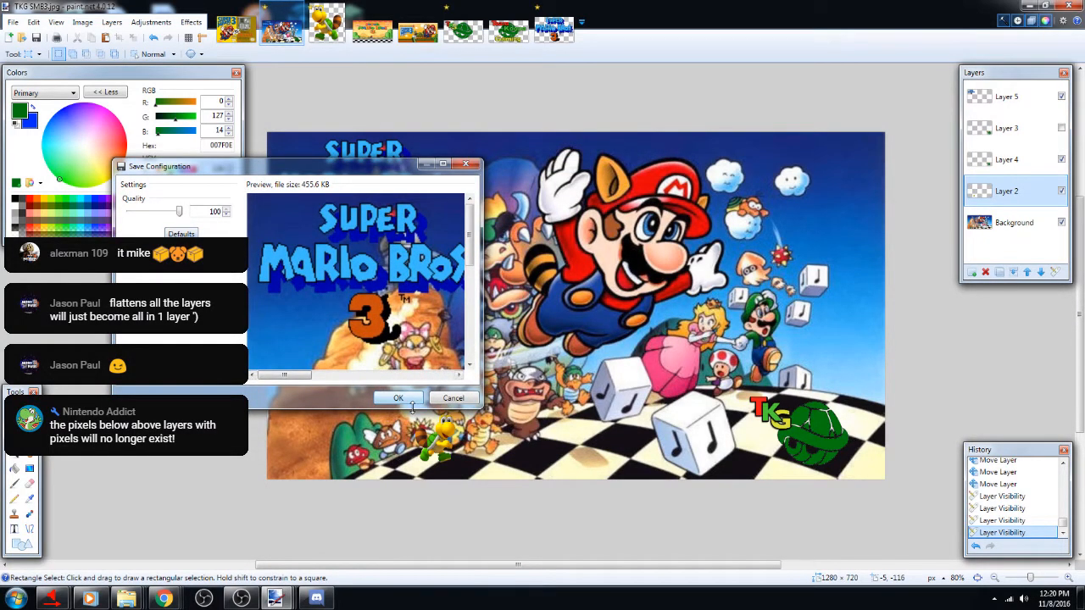
{"action": "left_click", "coordinate": [418, 402]}
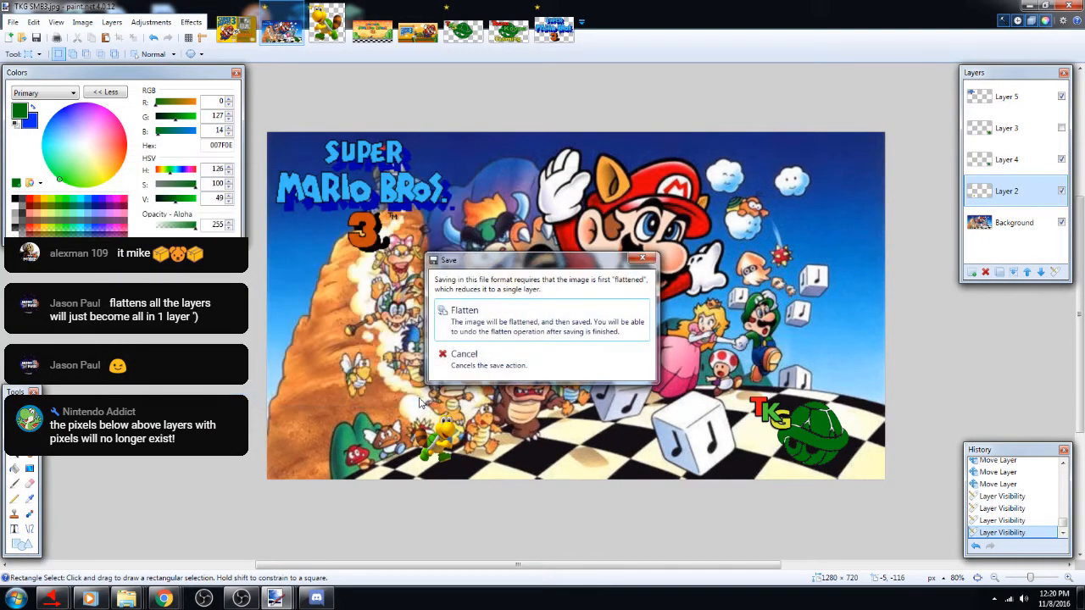
{"action": "left_click", "coordinate": [539, 319]}
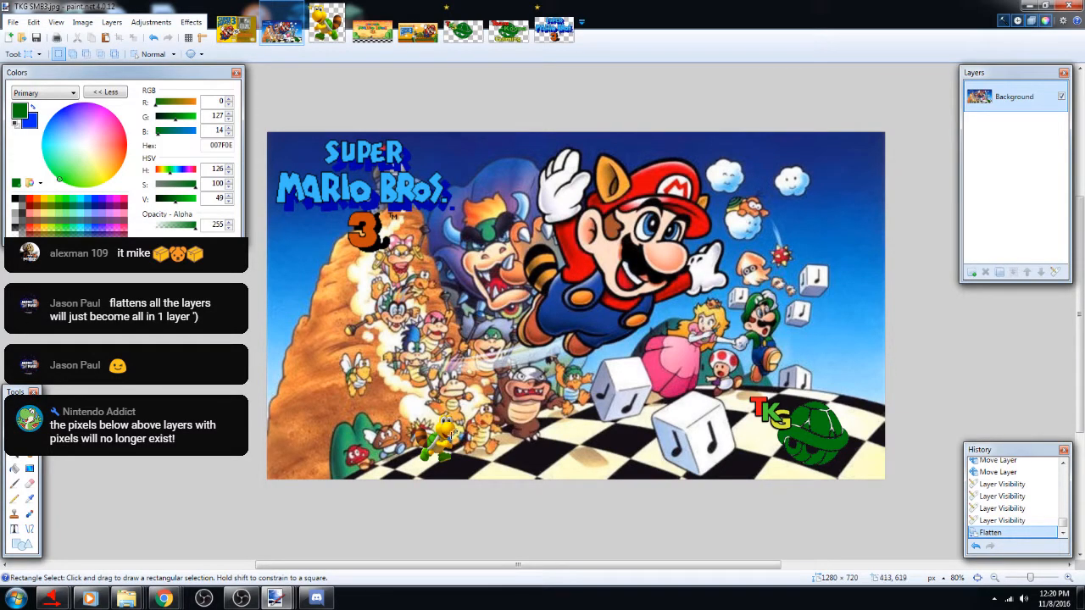
{"action": "scroll", "coordinate": [444, 438], "scroll_direction": "down", "scroll_amount": 1}
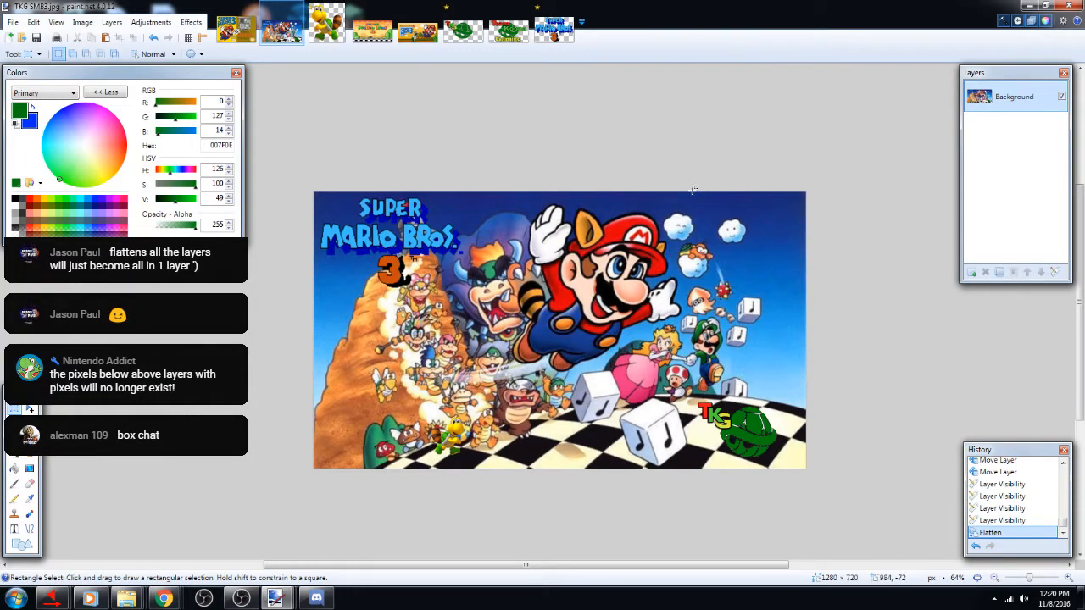
Clear the selection in the TKG shell logo image
{"action": "left_click", "coordinate": [468, 34]}
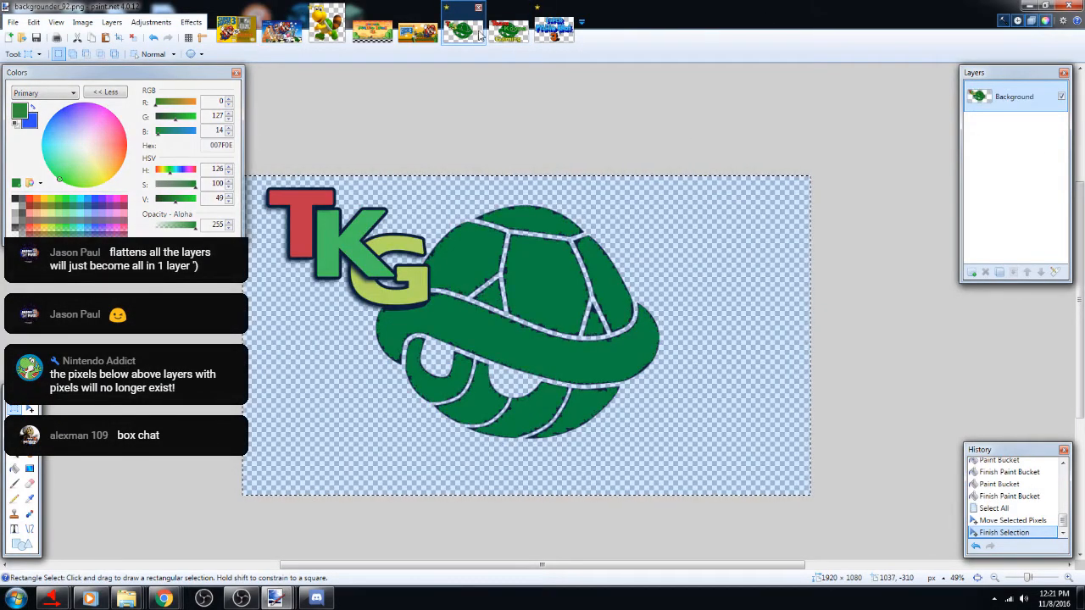
{"action": "key", "text": "ctrl+d"}
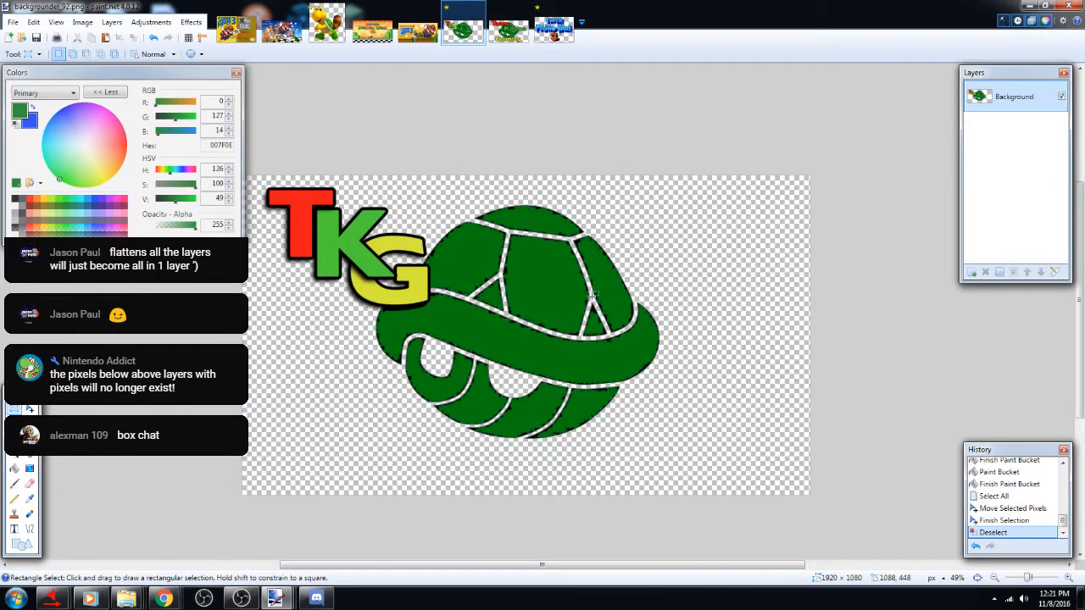
Add a new layer to the Team Koopa Gaming logo image and place it beneath the Background layer
{"action": "left_click", "coordinate": [508, 32]}
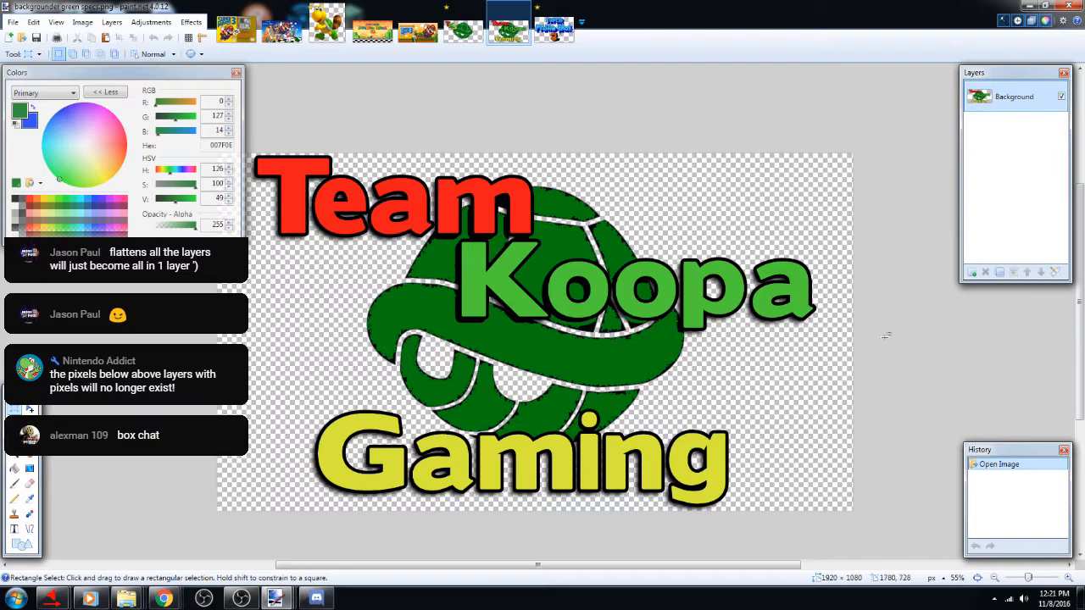
{"action": "scroll", "coordinate": [653, 370], "scroll_direction": "down", "scroll_amount": 1}
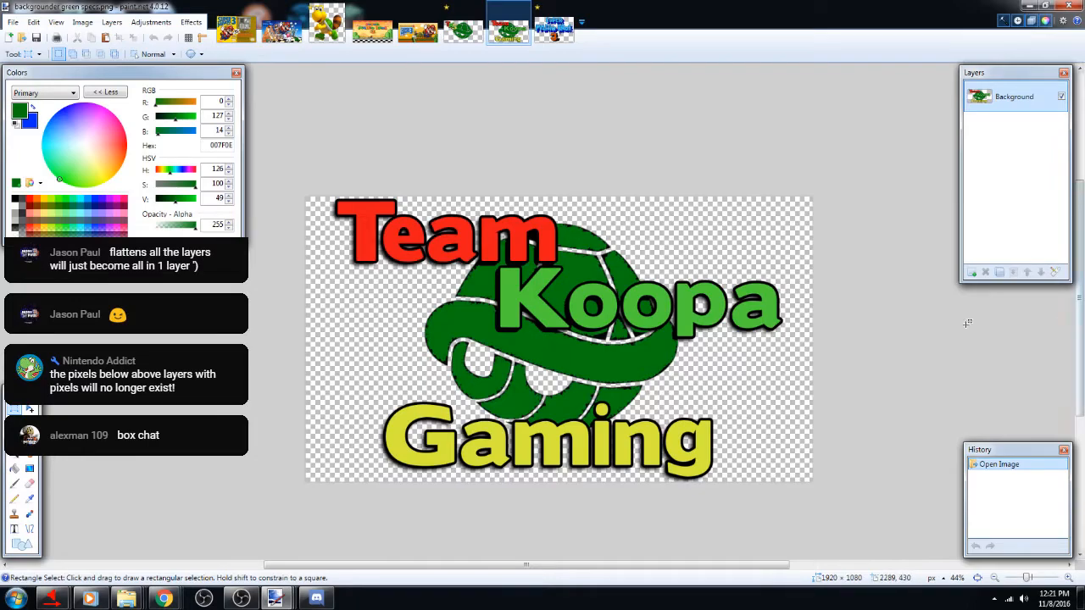
{"action": "left_click", "coordinate": [973, 272]}
{"action": "left_click_drag", "start_coordinate": [1008, 96], "coordinate": [1013, 186]}
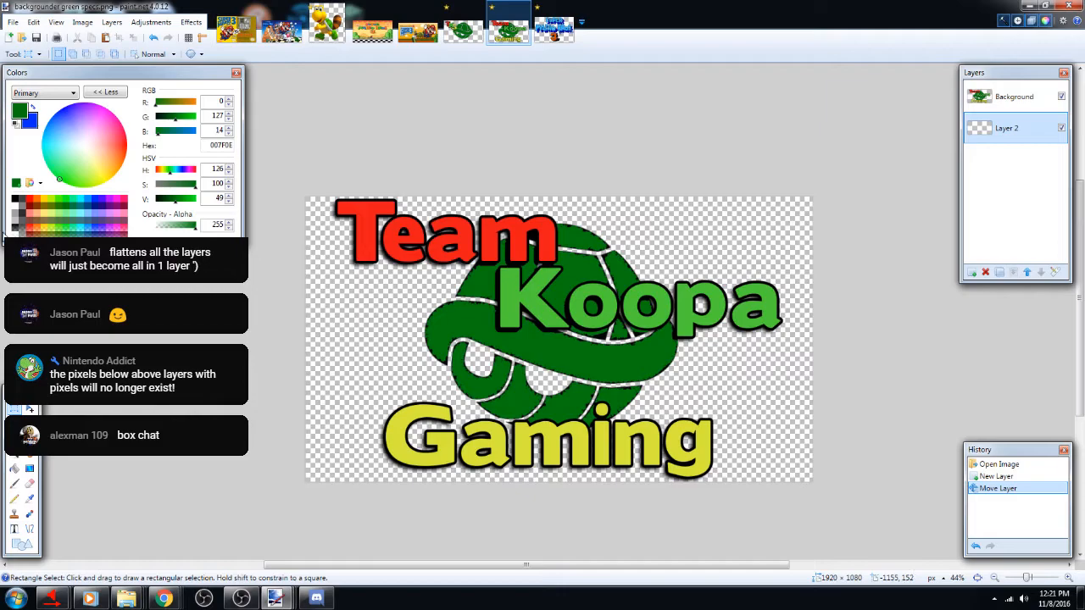
Try filling Layer 2 with the blue secondary color using the Paint Bucket, and undo the fill
{"action": "left_click", "coordinate": [14, 467]}
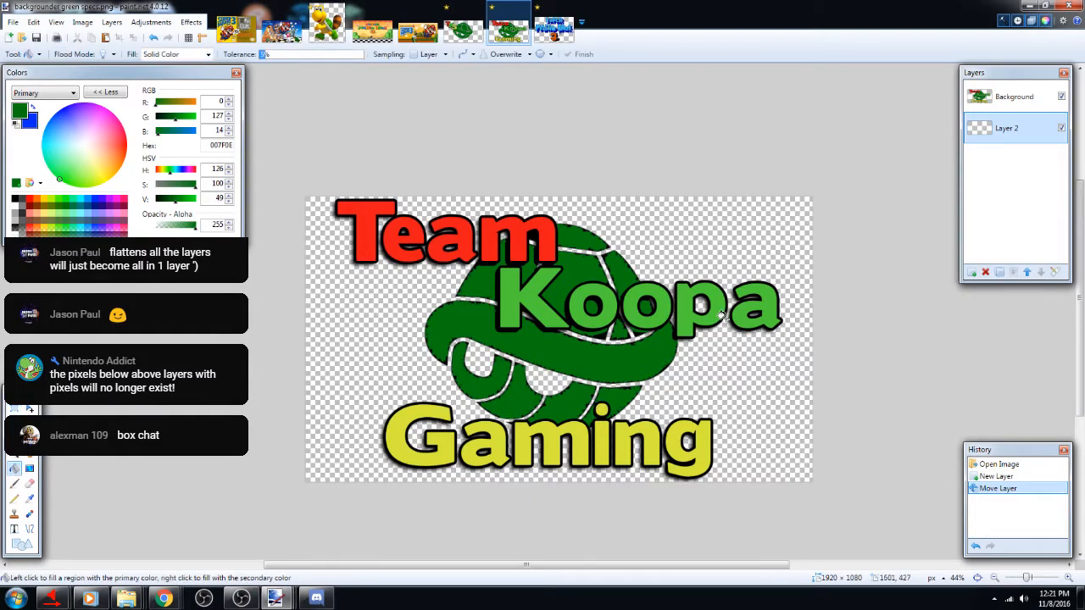
{"action": "right_click", "coordinate": [739, 250]}
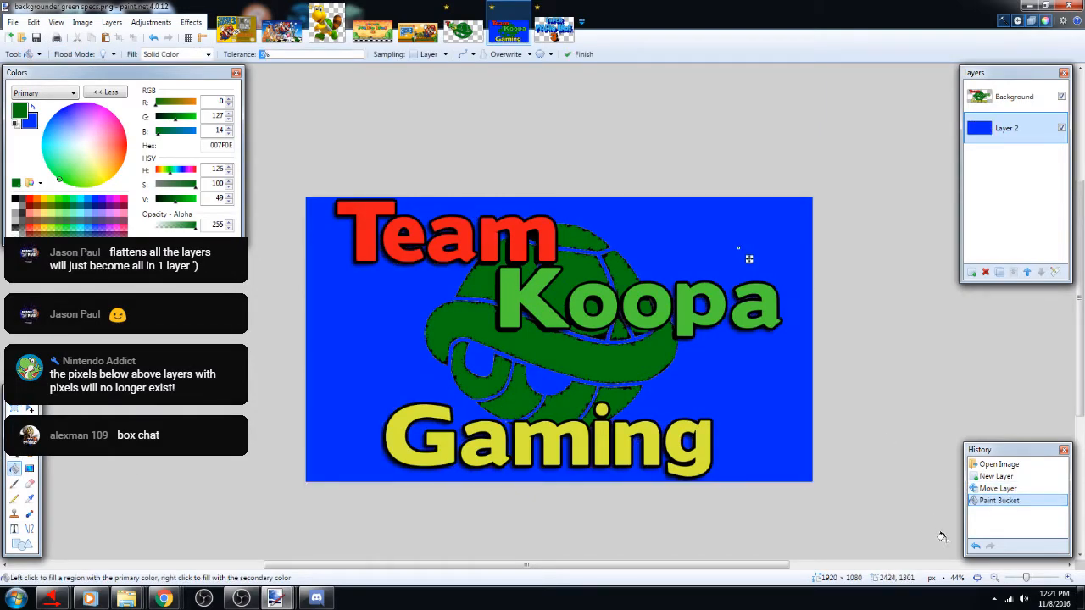
{"action": "left_click", "coordinate": [155, 38]}
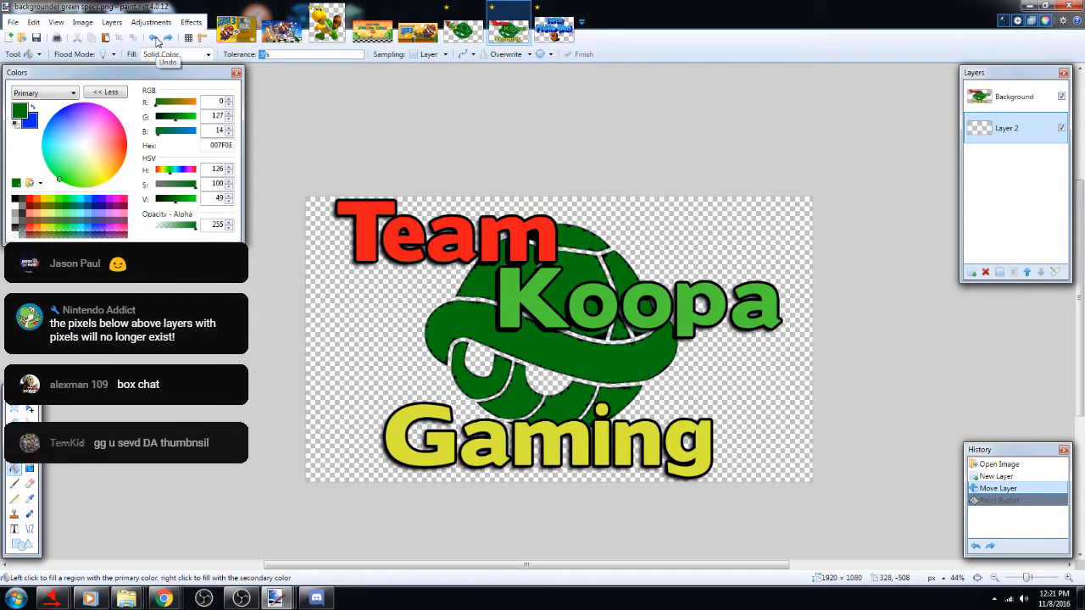
Try filling the transparent area of the Background layer with blue directly, and undo the fill
{"action": "left_click", "coordinate": [1029, 105]}
{"action": "left_click", "coordinate": [533, 376]}
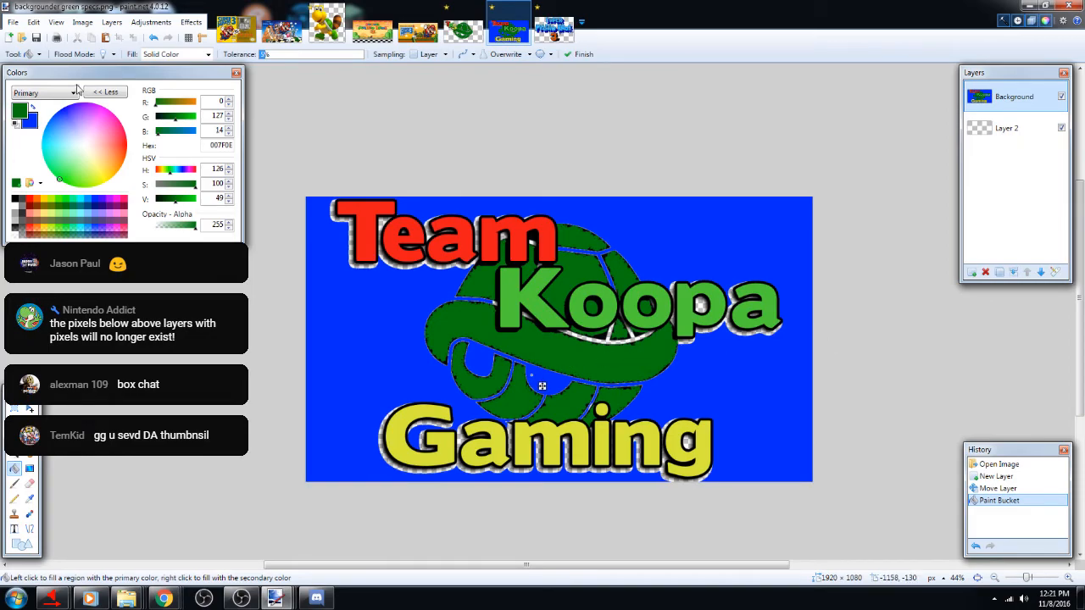
{"action": "left_click", "coordinate": [154, 38]}
Fill Layer 2 behind the Team Koopa Gaming logo with orange, FF6A00
{"action": "left_click", "coordinate": [1017, 134]}
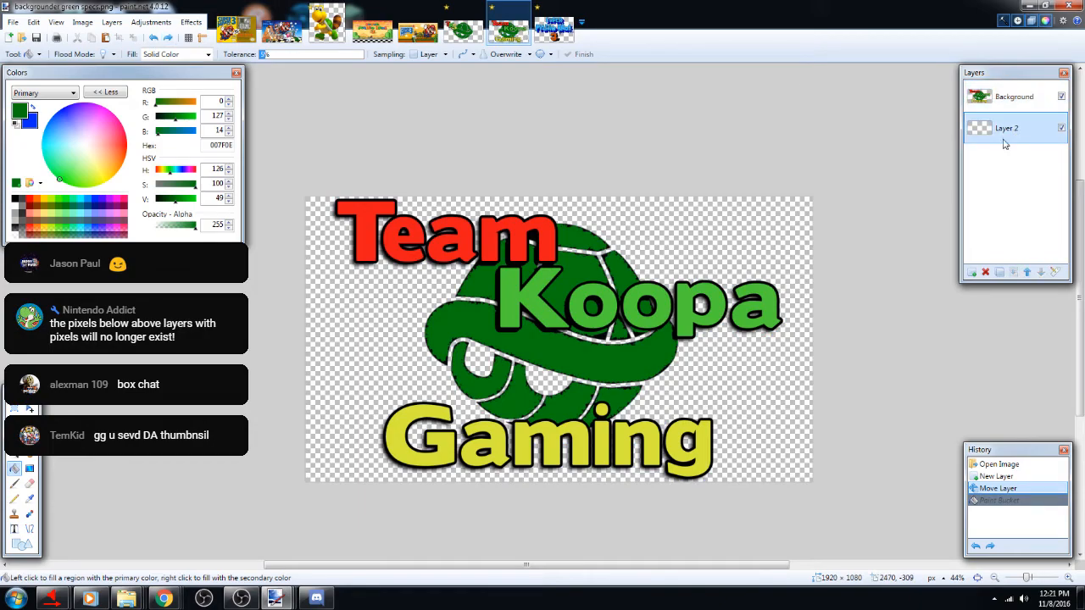
{"action": "left_click", "coordinate": [43, 204]}
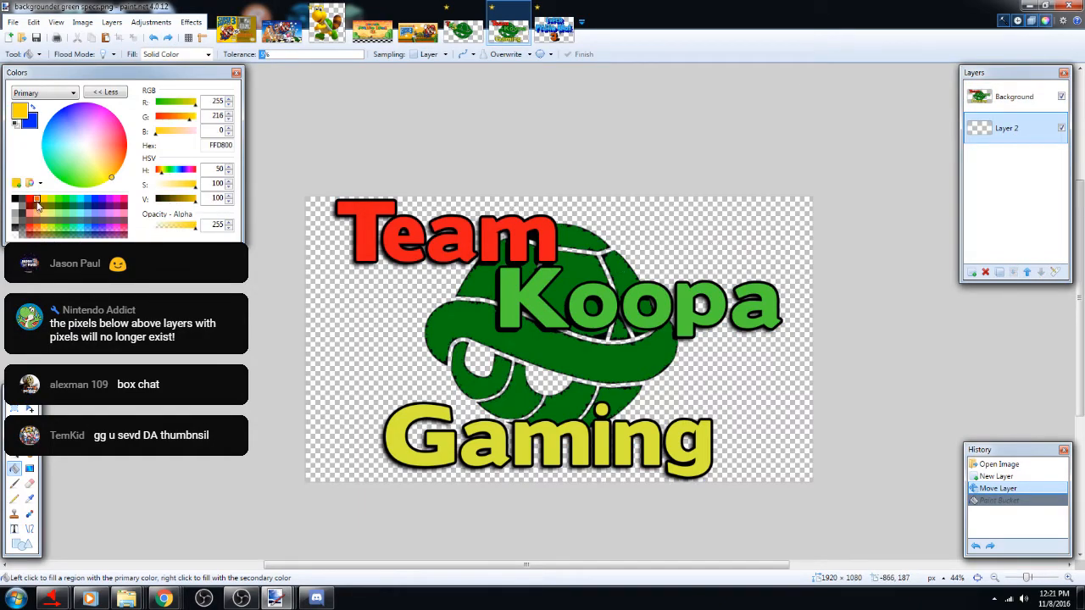
{"action": "left_click", "coordinate": [36, 202]}
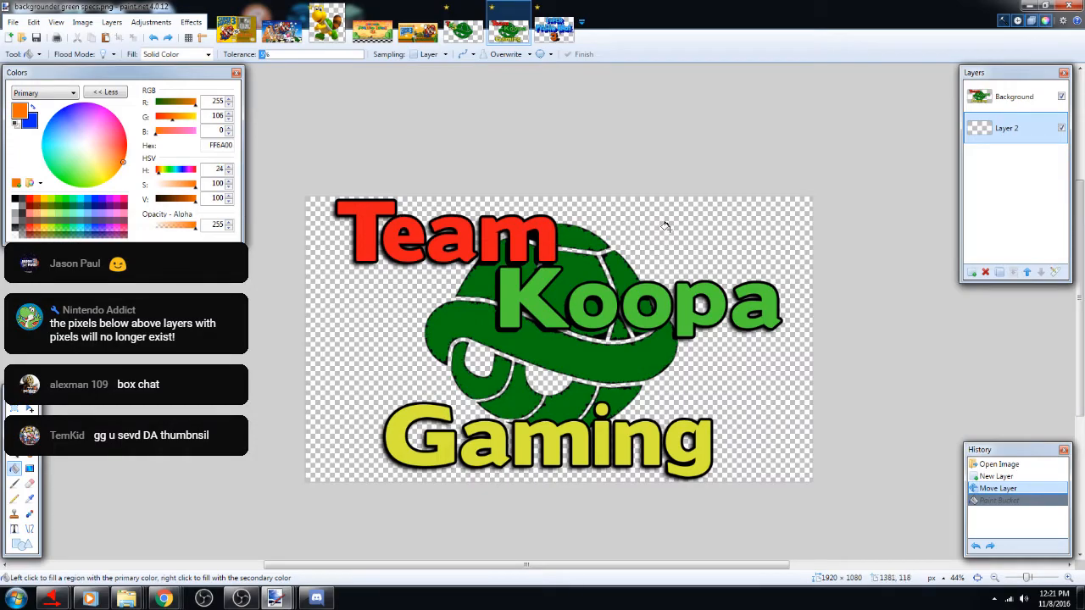
{"action": "left_click", "coordinate": [748, 247]}
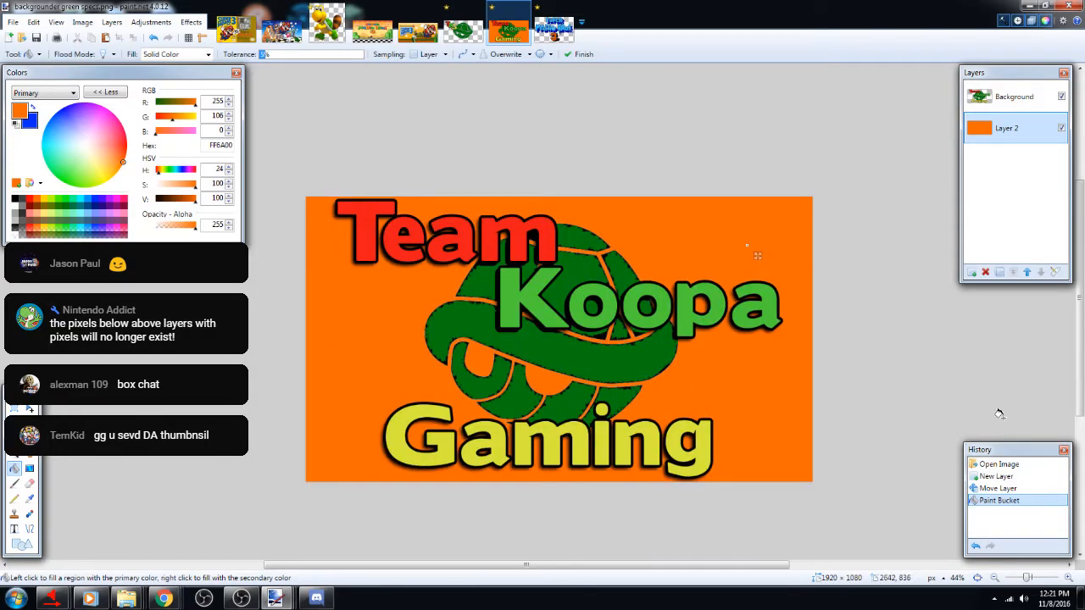
{"action": "scroll", "coordinate": [1001, 382], "scroll_direction": "up", "scroll_amount": 1}
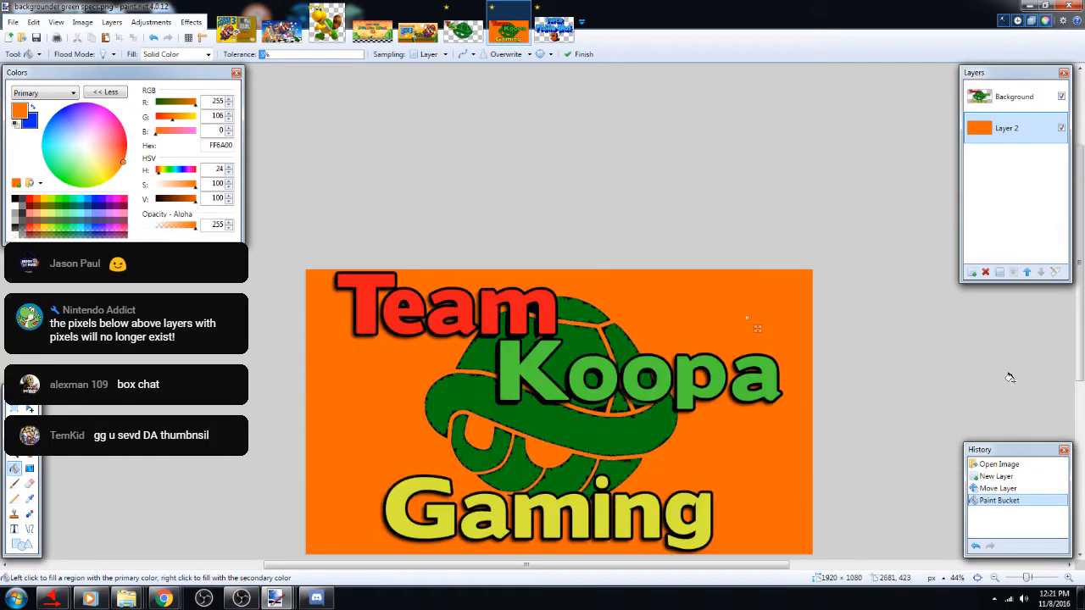
{"action": "scroll", "coordinate": [1010, 377], "scroll_direction": "down", "scroll_amount": 1}
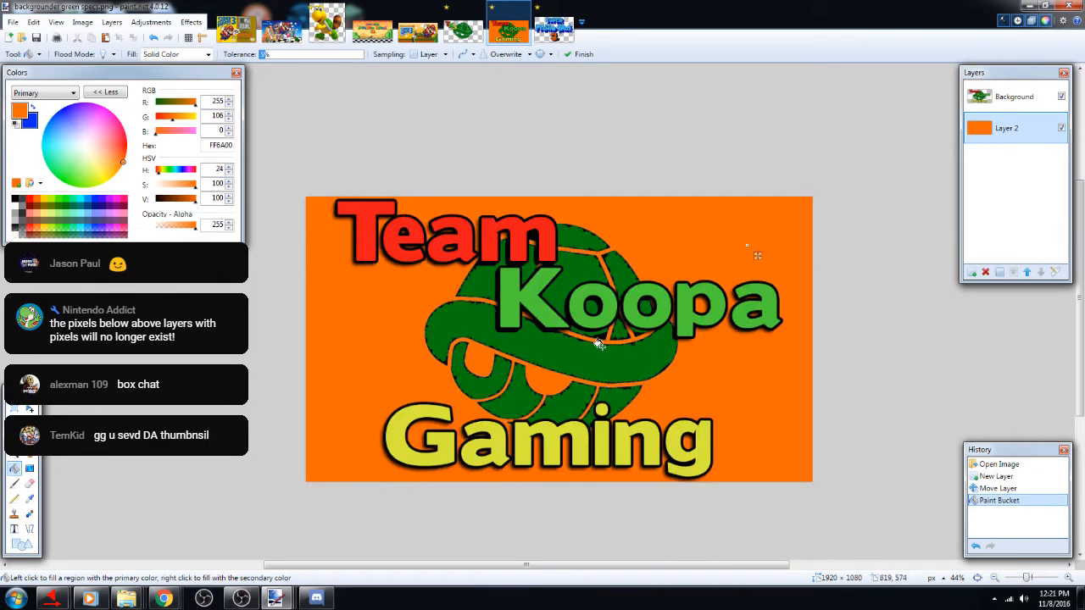
{"action": "scroll", "coordinate": [563, 339], "scroll_direction": "down", "scroll_amount": 1}
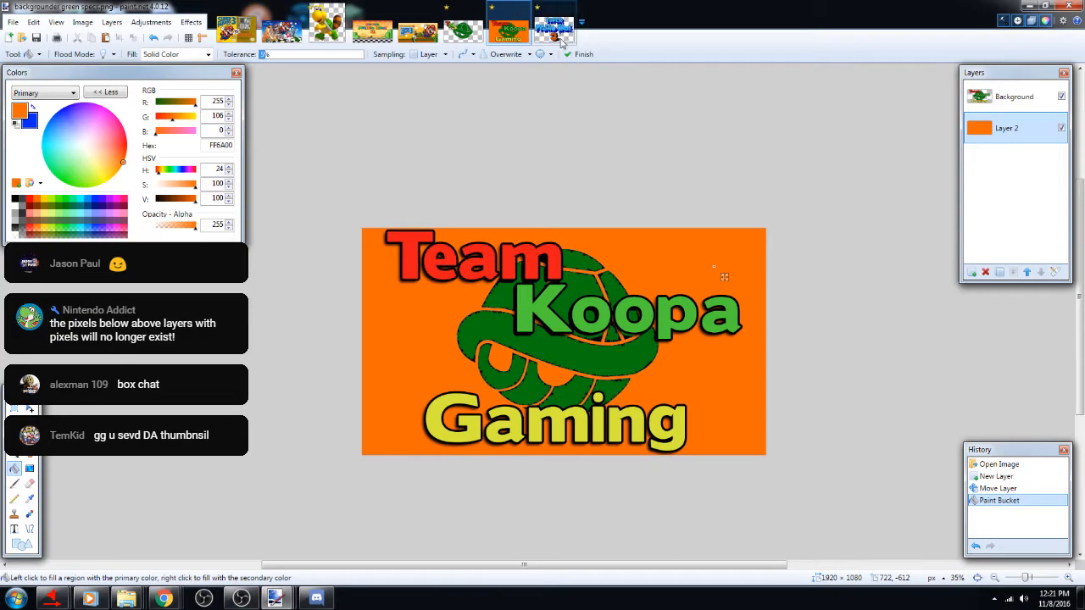
Add an orange-filled layer to the TKG shell logo image and move it beneath the Background layer
{"action": "left_click", "coordinate": [465, 35]}
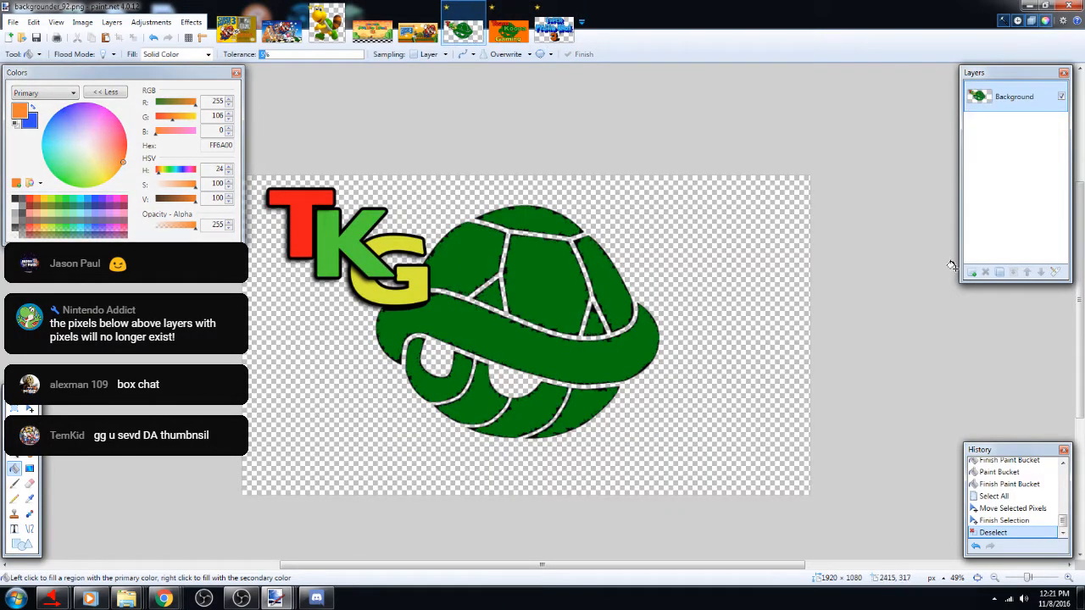
{"action": "left_click", "coordinate": [972, 272]}
{"action": "left_click", "coordinate": [657, 400]}
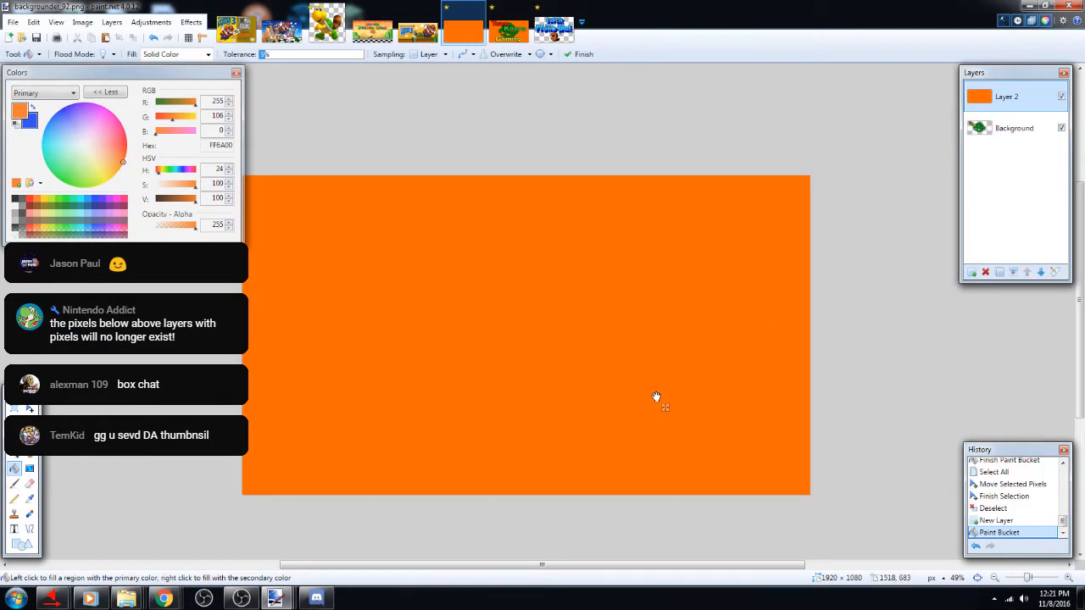
{"action": "left_click_drag", "start_coordinate": [1031, 100], "coordinate": [994, 154]}
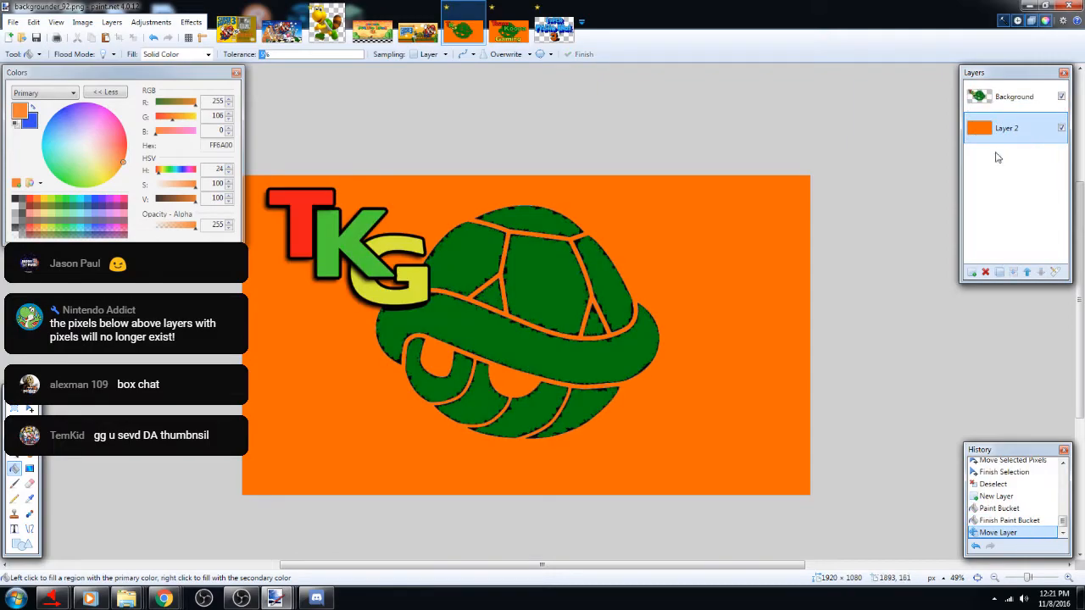
{"action": "scroll", "coordinate": [545, 330], "scroll_direction": "down", "scroll_amount": 1}
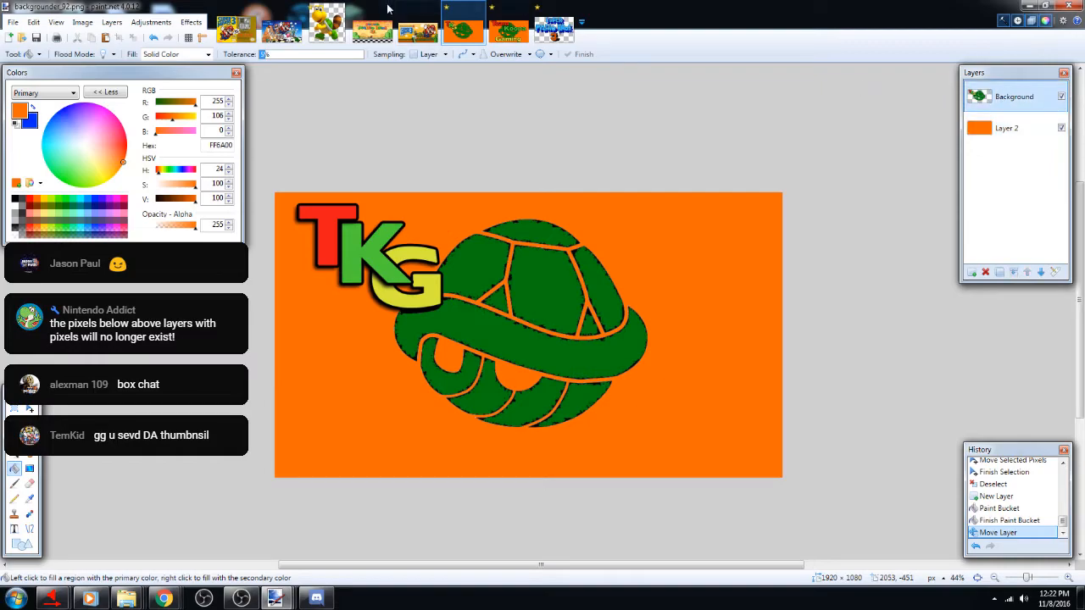
Return to the TKG SMB3 image and undo the flattening to restore its separate layers
{"action": "left_click", "coordinate": [235, 30]}
{"action": "left_click", "coordinate": [284, 29]}
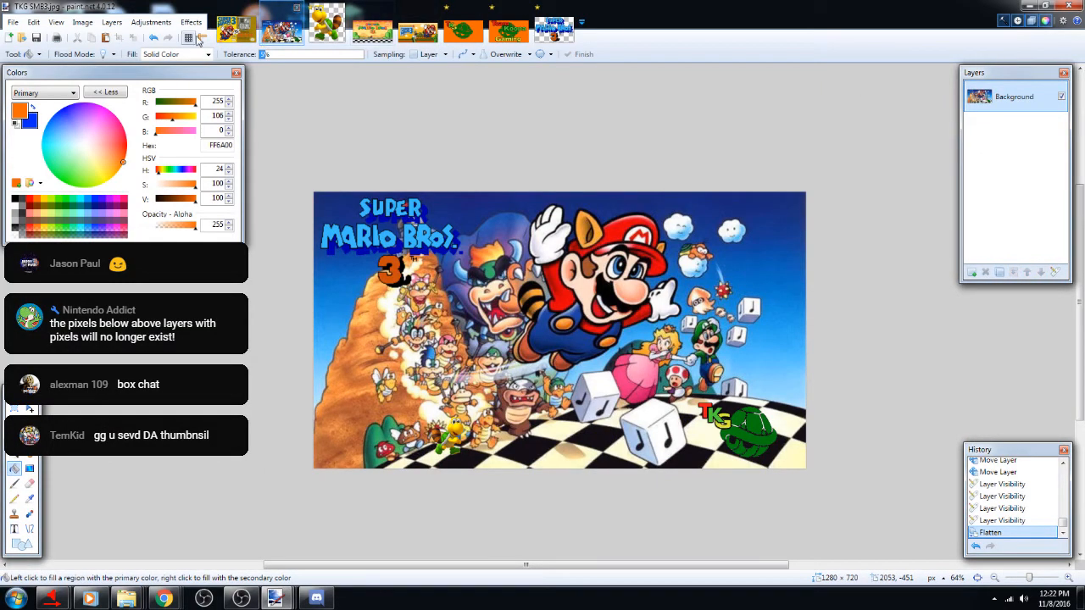
{"action": "left_click", "coordinate": [153, 38]}
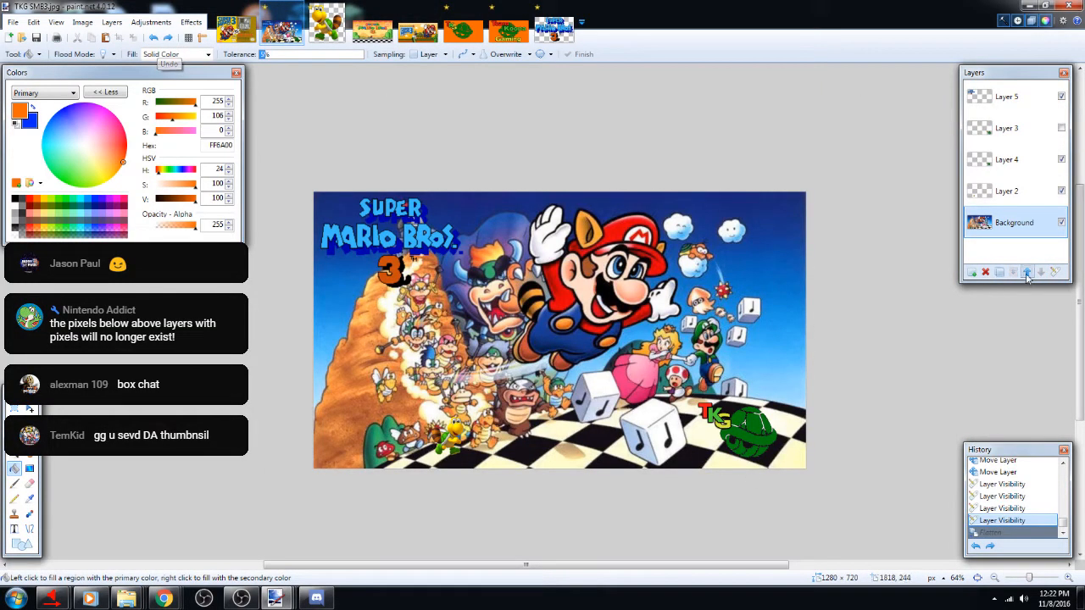
Merge Layer 5 down into the hidden Layer 3 and toggle the merged layer's visibility to compare the result
{"action": "left_click", "coordinate": [1017, 97]}
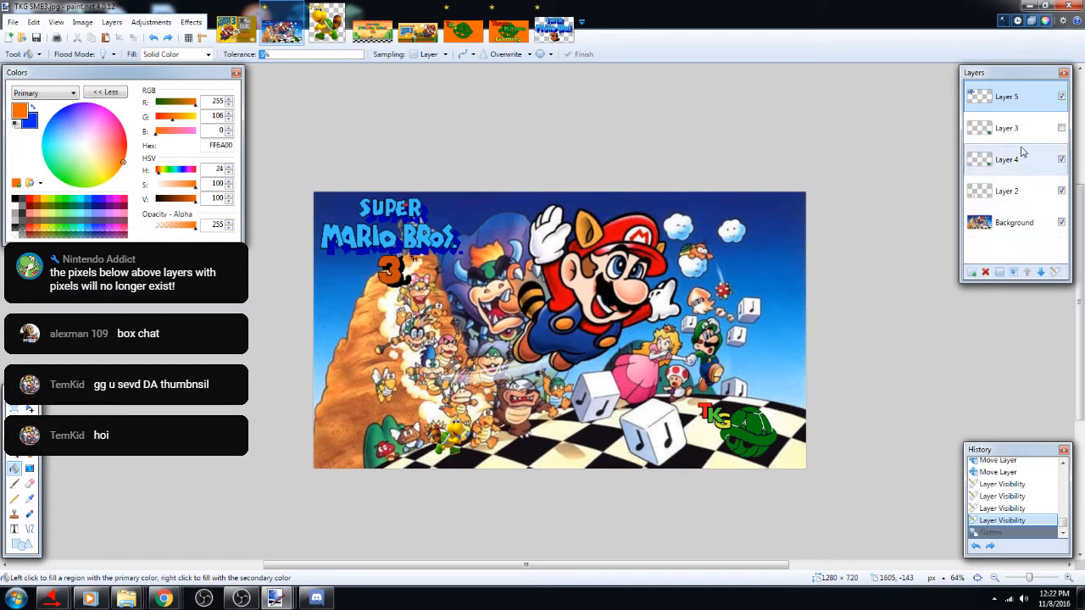
{"action": "left_click", "coordinate": [1016, 273]}
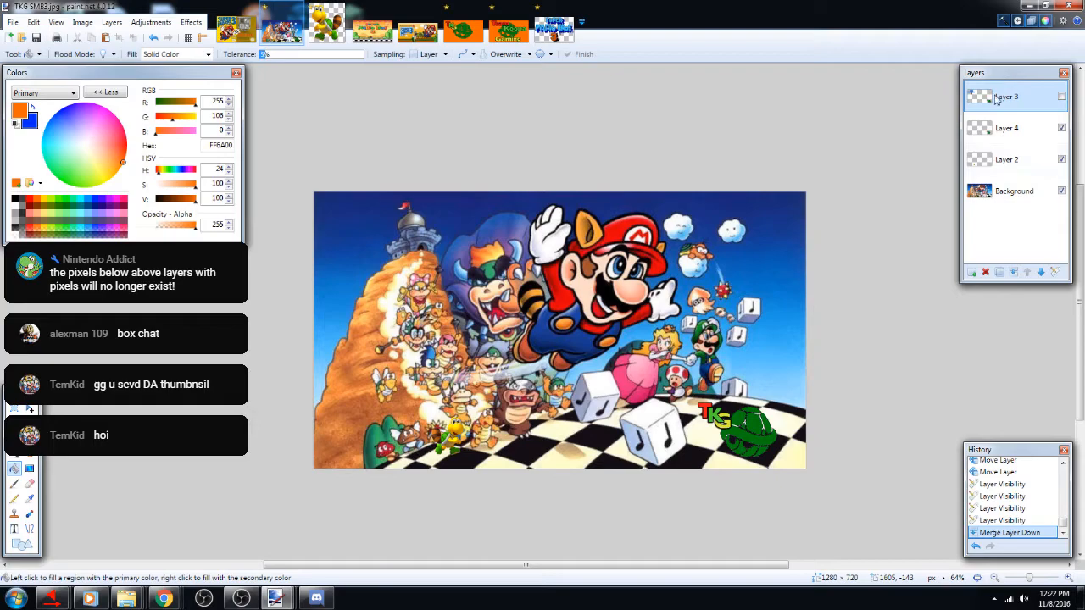
{"action": "left_click", "coordinate": [1061, 96]}
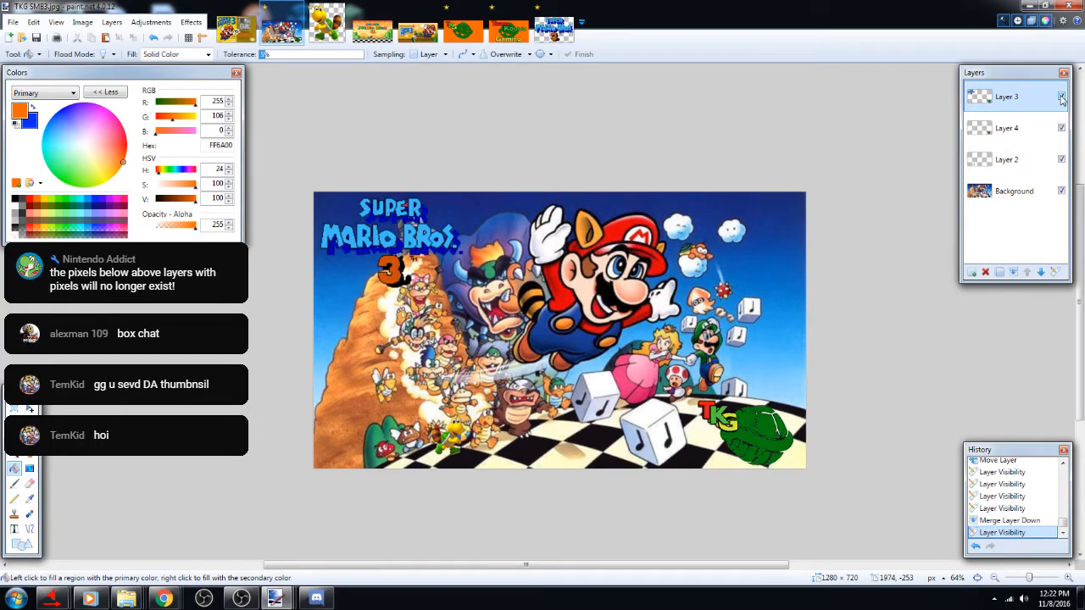
{"action": "left_click", "coordinate": [1062, 97]}
{"action": "left_click", "coordinate": [1061, 97]}
{"action": "left_click", "coordinate": [1062, 97]}
{"action": "left_click", "coordinate": [1062, 97]}
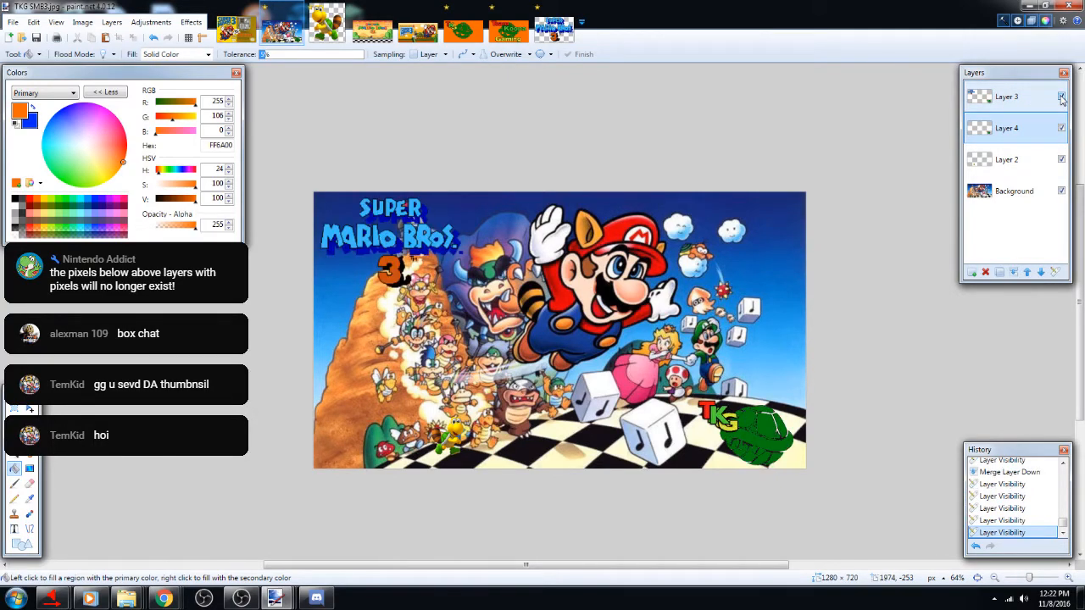
Undo the visibility changes and the merge of Layer 5 into Layer 3
{"action": "left_click", "coordinate": [161, 39]}
{"action": "left_click", "coordinate": [161, 39]}
{"action": "left_click", "coordinate": [161, 39]}
{"action": "left_click", "coordinate": [161, 39]}
{"action": "left_click", "coordinate": [161, 39]}
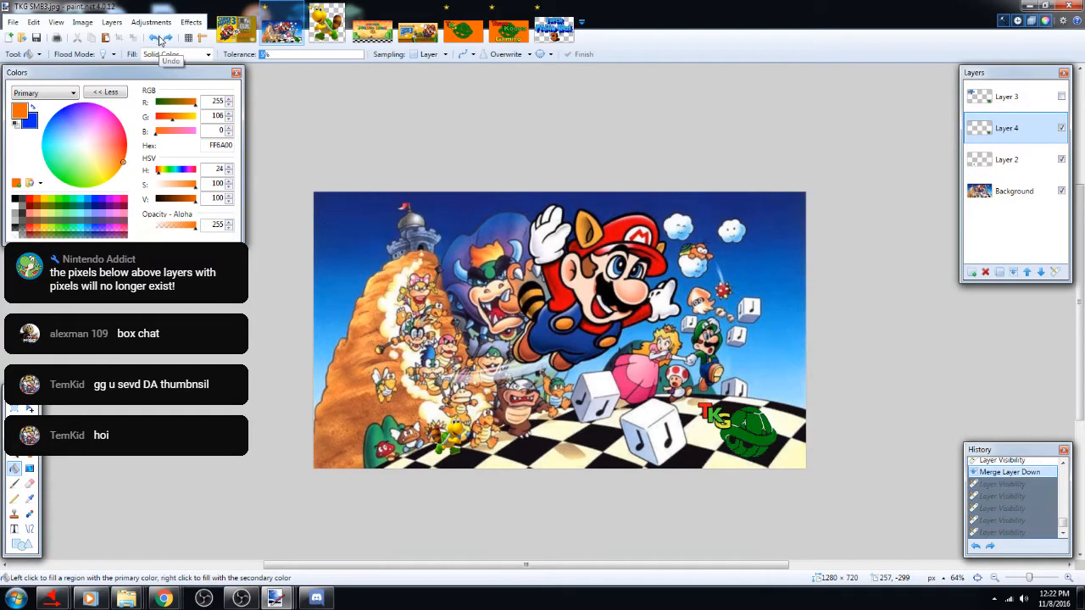
{"action": "left_click", "coordinate": [161, 39]}
Move Layer 5 below Layer 3 in the layer order
{"action": "left_click", "coordinate": [1014, 131]}
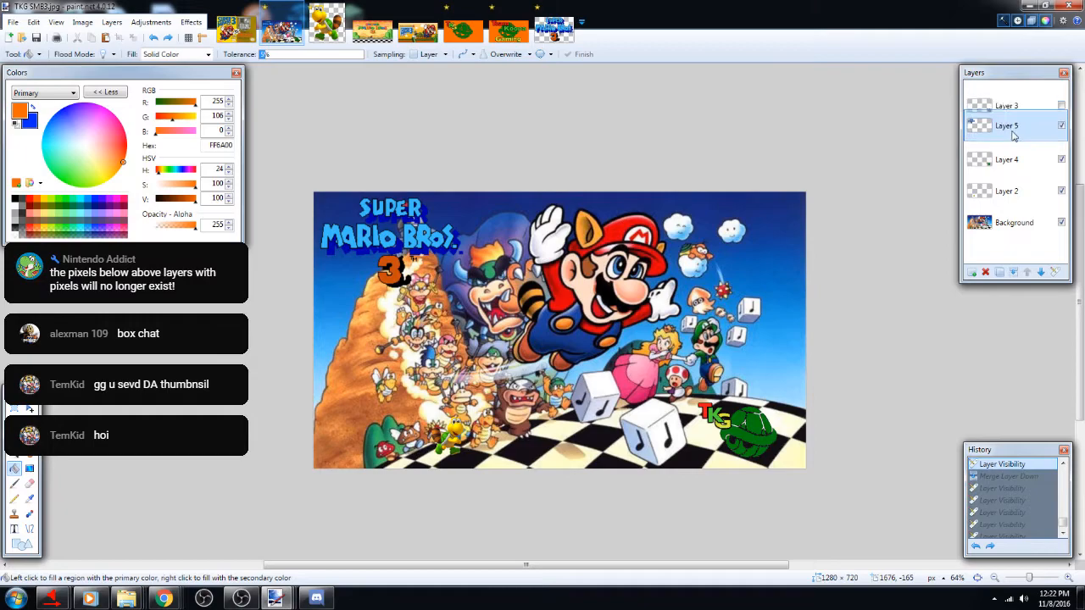
{"action": "left_click_drag", "start_coordinate": [1014, 136], "coordinate": [1014, 129]}
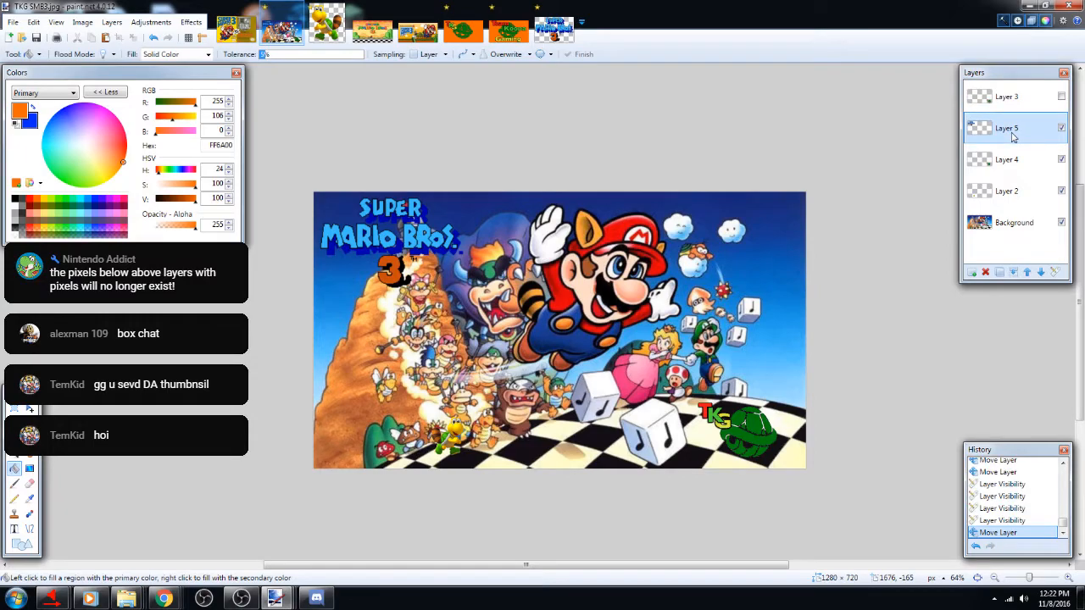
Merge Layer 5 down into Layer 4 and move the merged layer down and back up in the layer order
{"action": "left_click", "coordinate": [1014, 273]}
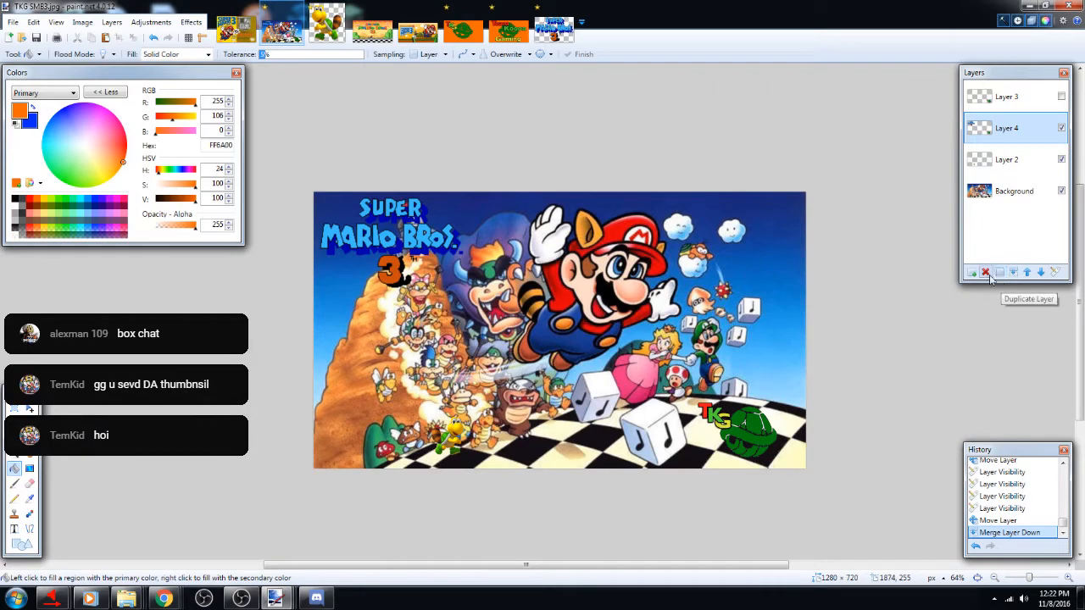
{"action": "left_click", "coordinate": [1040, 272]}
{"action": "left_click", "coordinate": [1027, 272]}
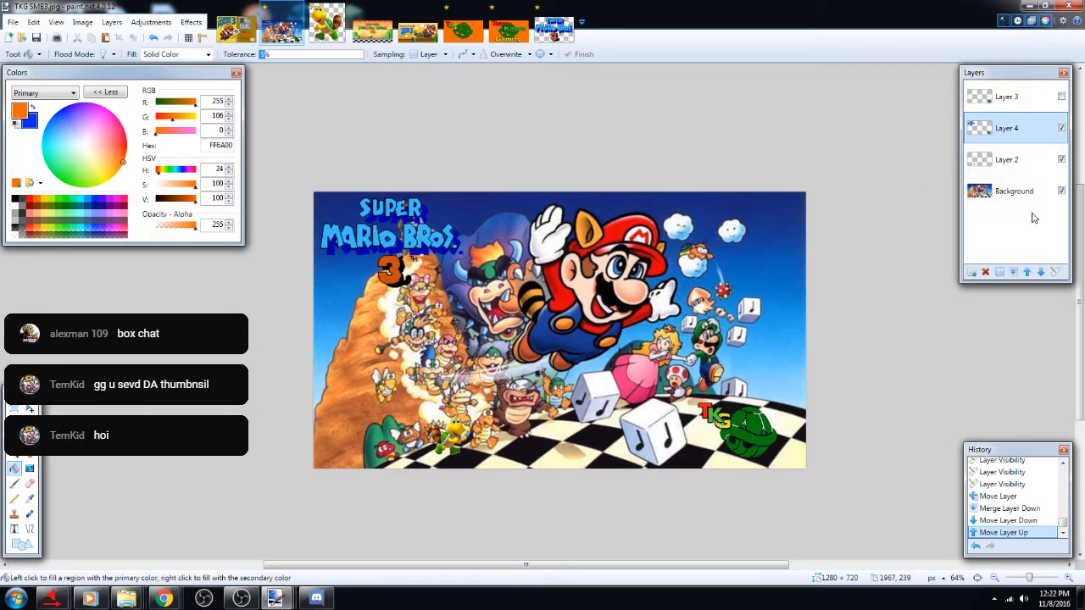
{"action": "left_click", "coordinate": [1013, 97]}
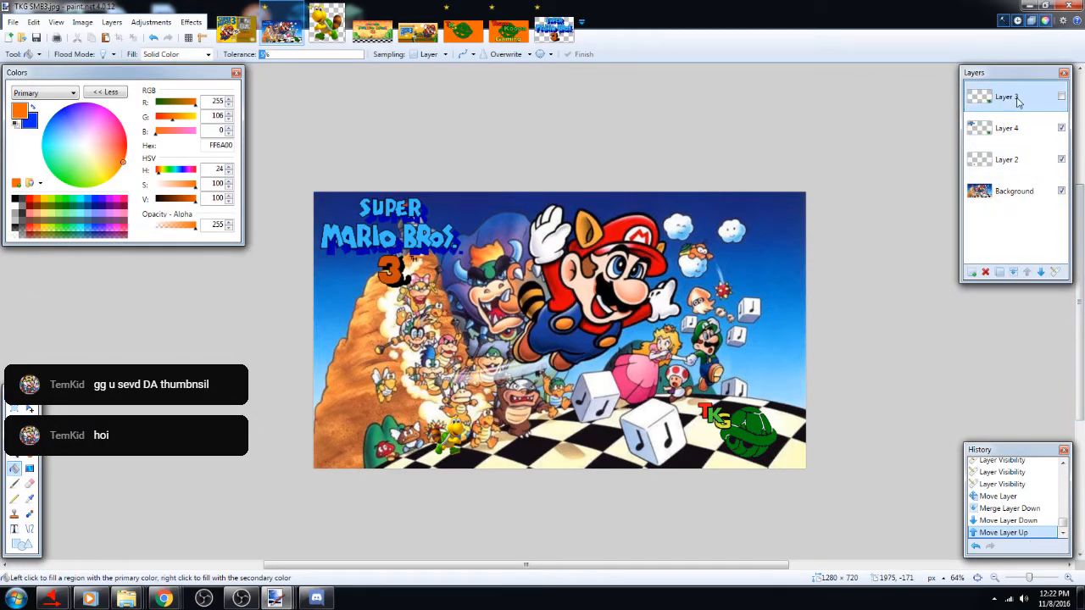
{"action": "left_click", "coordinate": [1034, 161]}
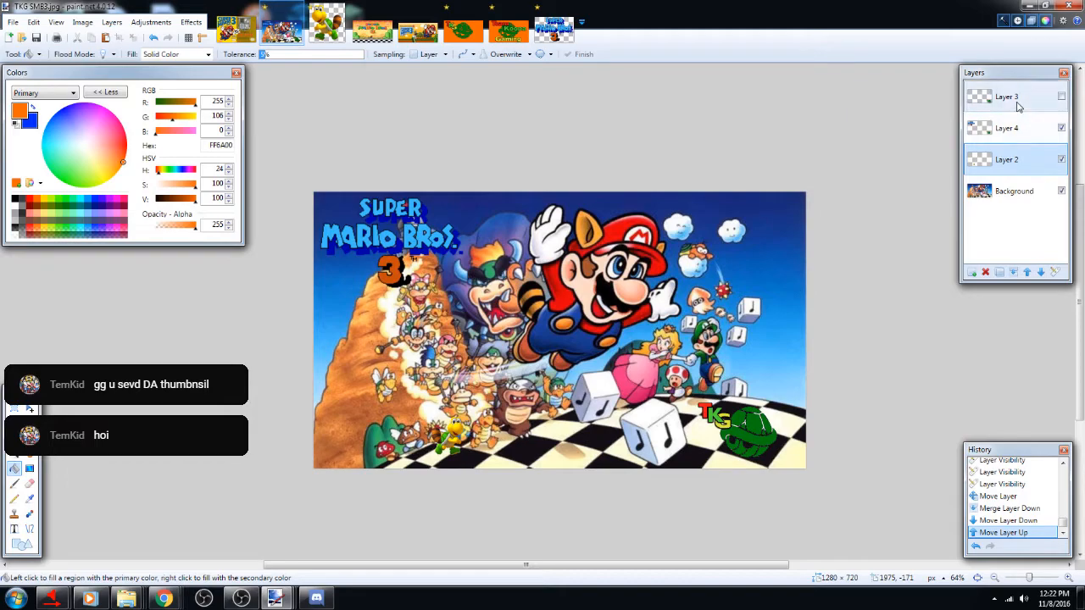
{"action": "left_click", "coordinate": [1007, 127]}
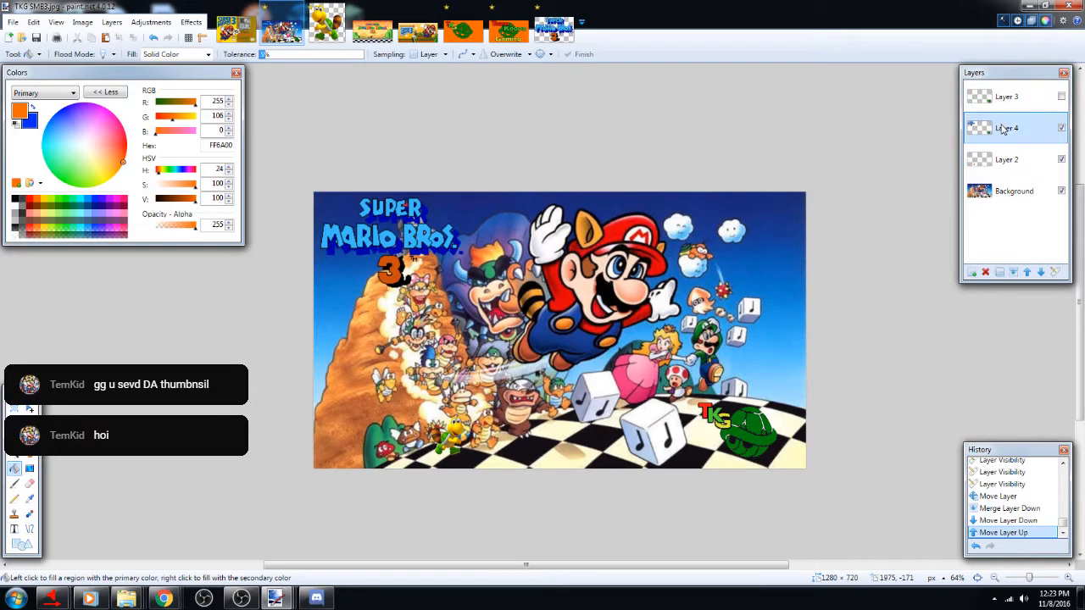
Undo the layer reordering and the merge, returning Layer 5 to its place above Layer 3
{"action": "left_click", "coordinate": [154, 39]}
{"action": "left_click", "coordinate": [155, 39]}
{"action": "left_click", "coordinate": [154, 39]}
{"action": "left_click", "coordinate": [154, 39]}
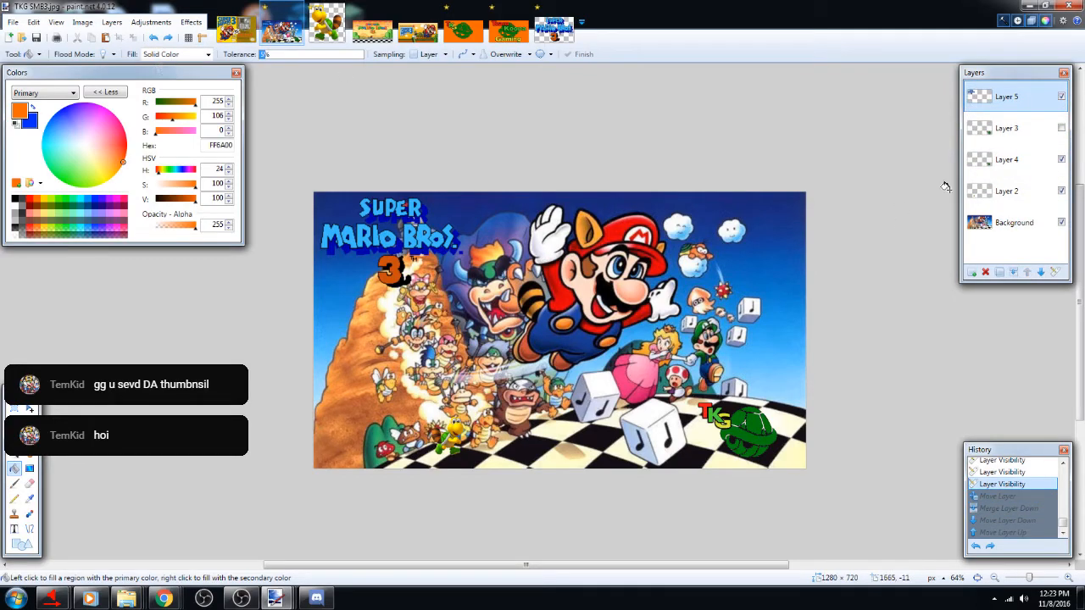
Open Layer 4's properties and examine the available blending modes and the opacity setting, keeping Normal at 255 opacity
{"action": "left_click", "coordinate": [1029, 169]}
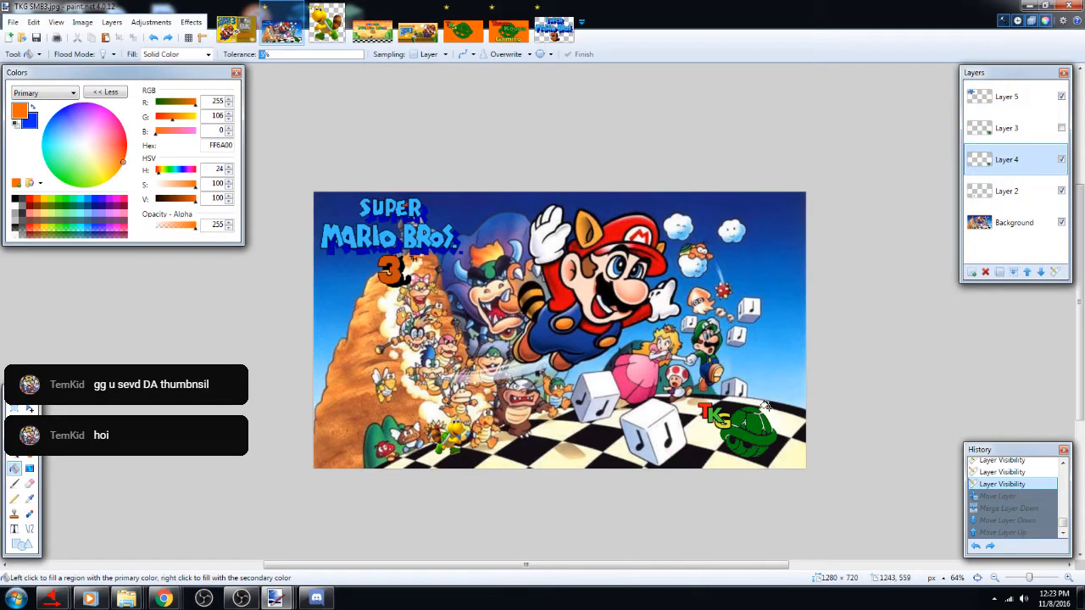
{"action": "left_click", "coordinate": [1054, 272]}
{"action": "left_click_drag", "start_coordinate": [557, 245], "coordinate": [467, 148]}
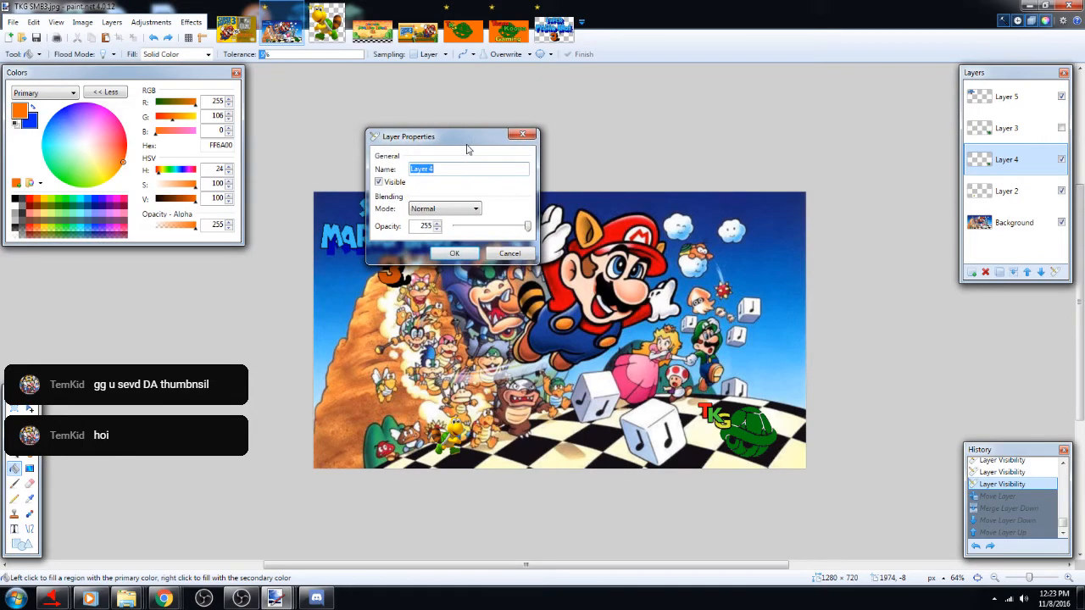
{"action": "left_click", "coordinate": [462, 217]}
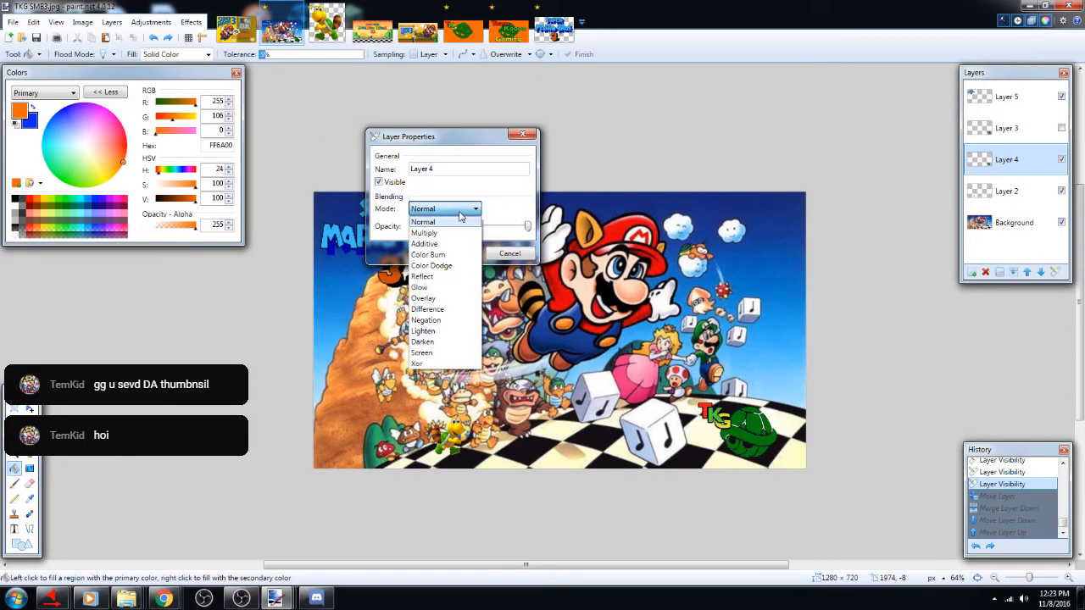
{"action": "left_click", "coordinate": [455, 222]}
{"action": "left_click_drag", "start_coordinate": [527, 229], "coordinate": [566, 227]}
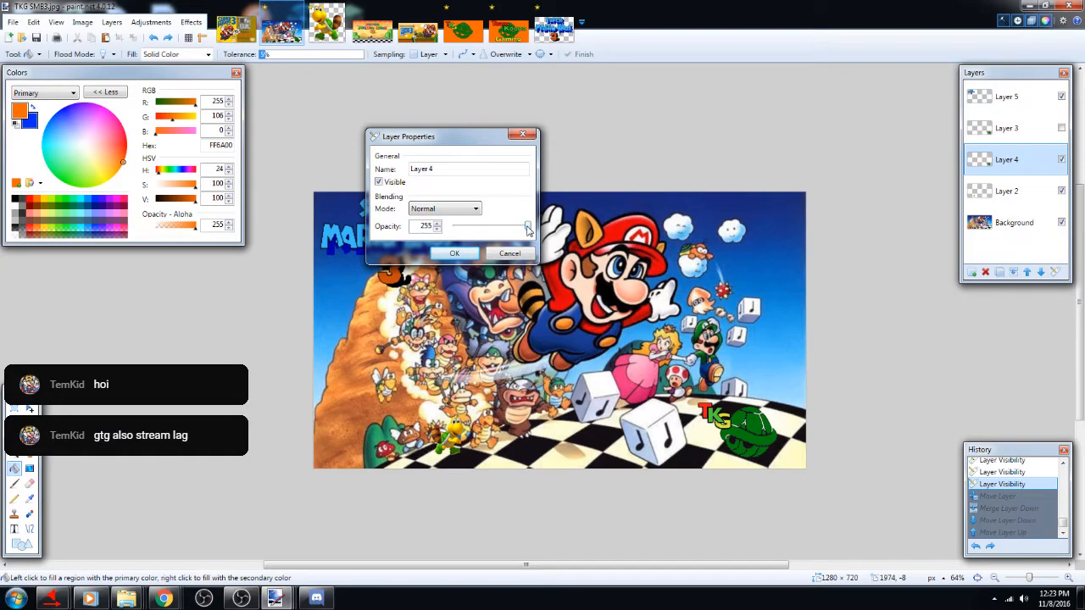
Preview Layer 4's blending modes one after another from Multiply through Negation, and discard the changes
{"action": "left_click", "coordinate": [436, 209]}
{"action": "left_click", "coordinate": [435, 210]}
{"action": "key", "text": "Down"}
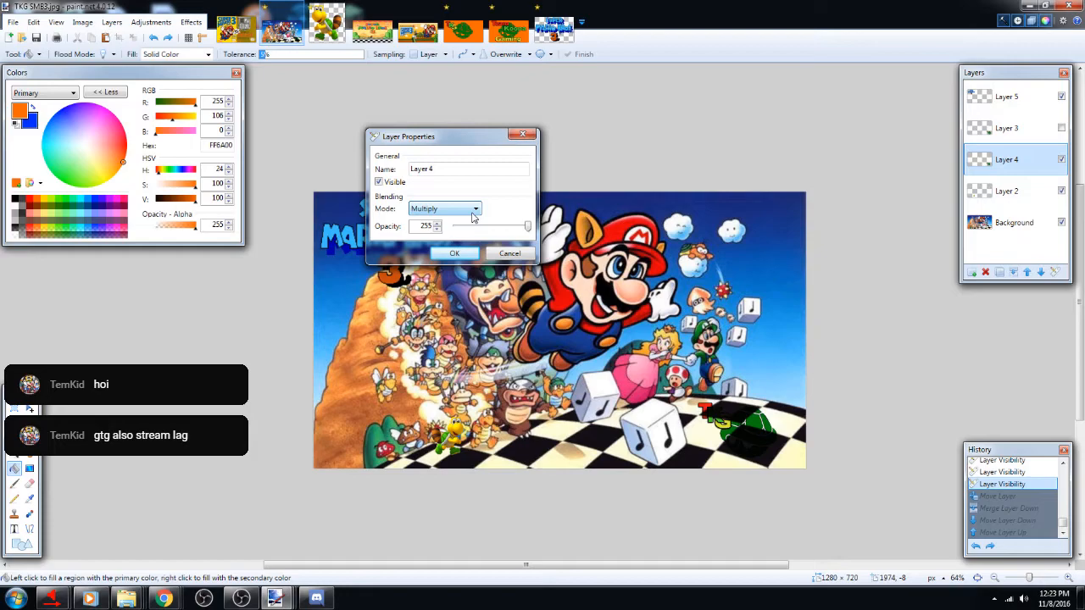
{"action": "key", "text": "Down"}
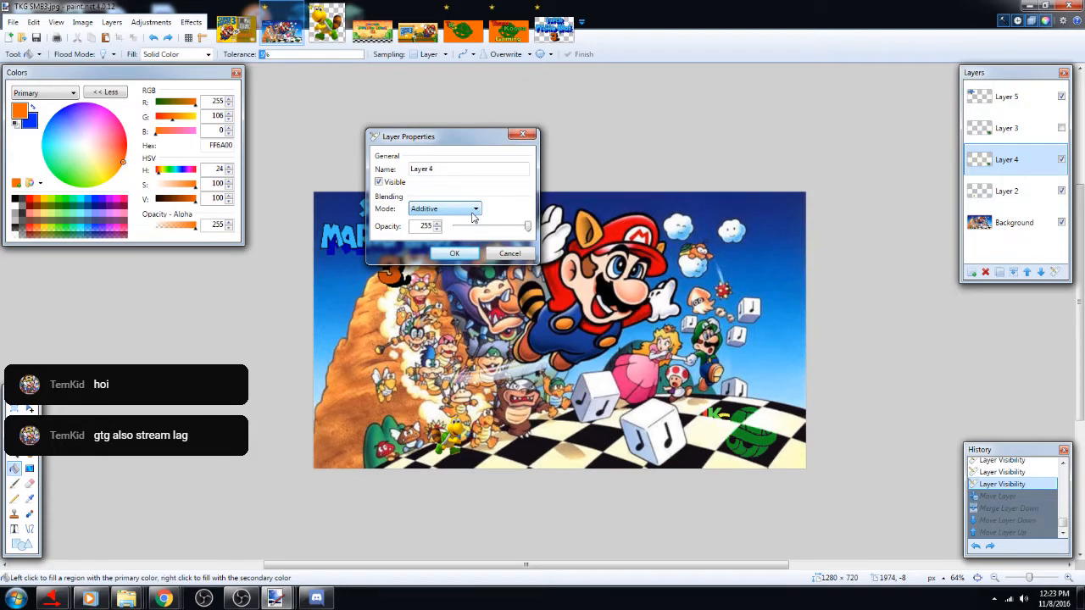
{"action": "key", "text": "Down"}
{"action": "key", "text": "Down"}
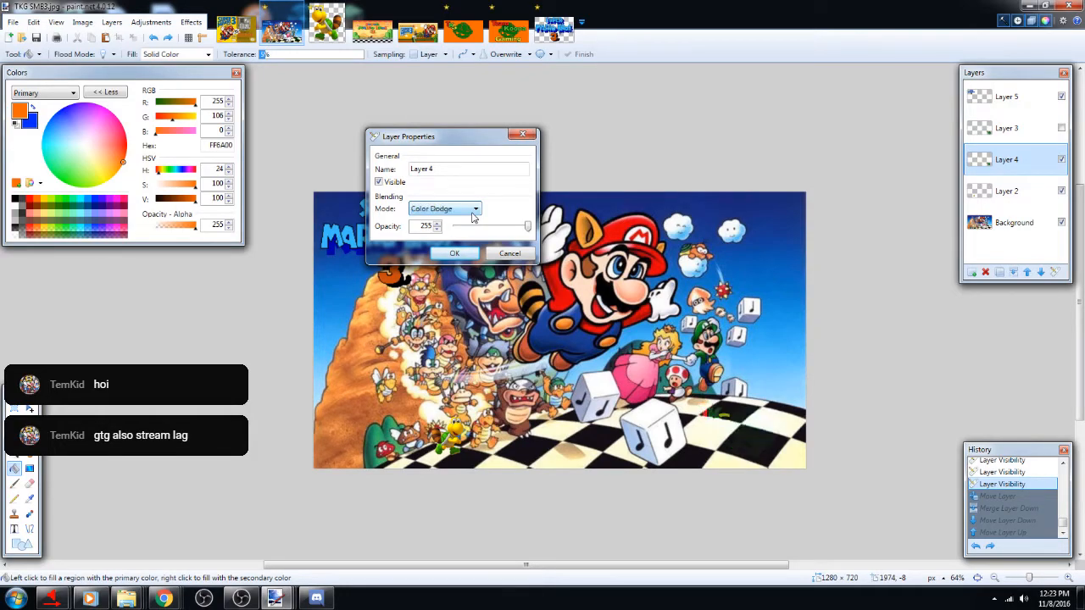
{"action": "key", "text": "Down"}
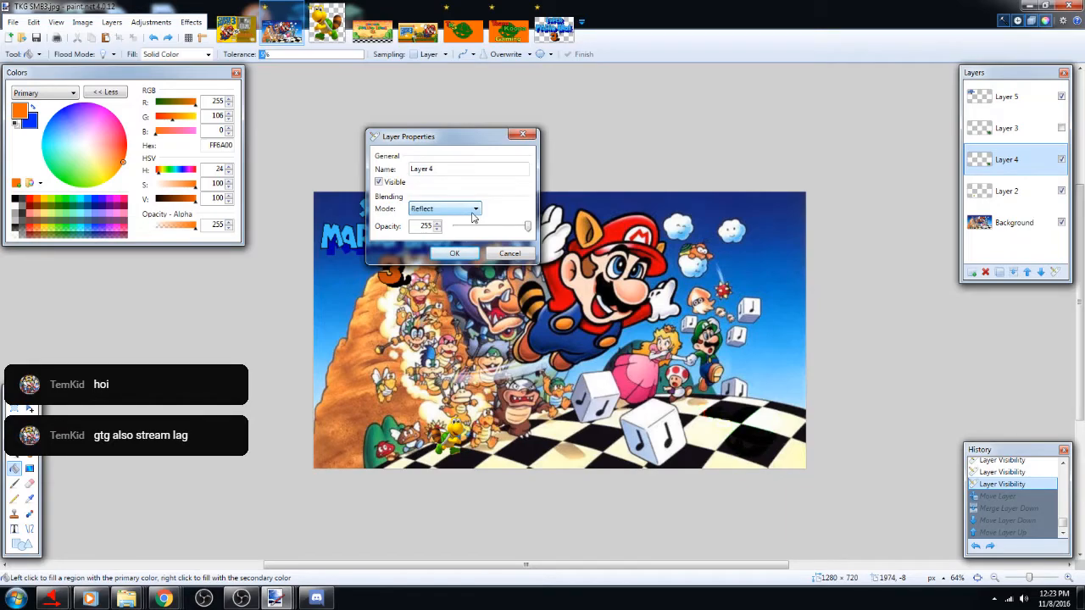
{"action": "key", "text": "Down"}
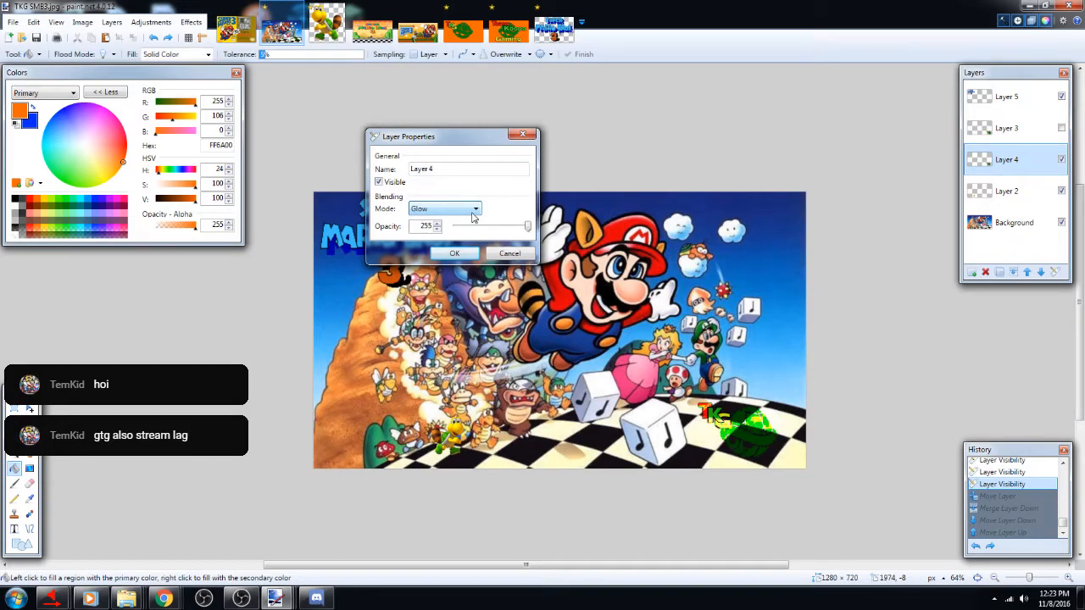
{"action": "key", "text": "Down"}
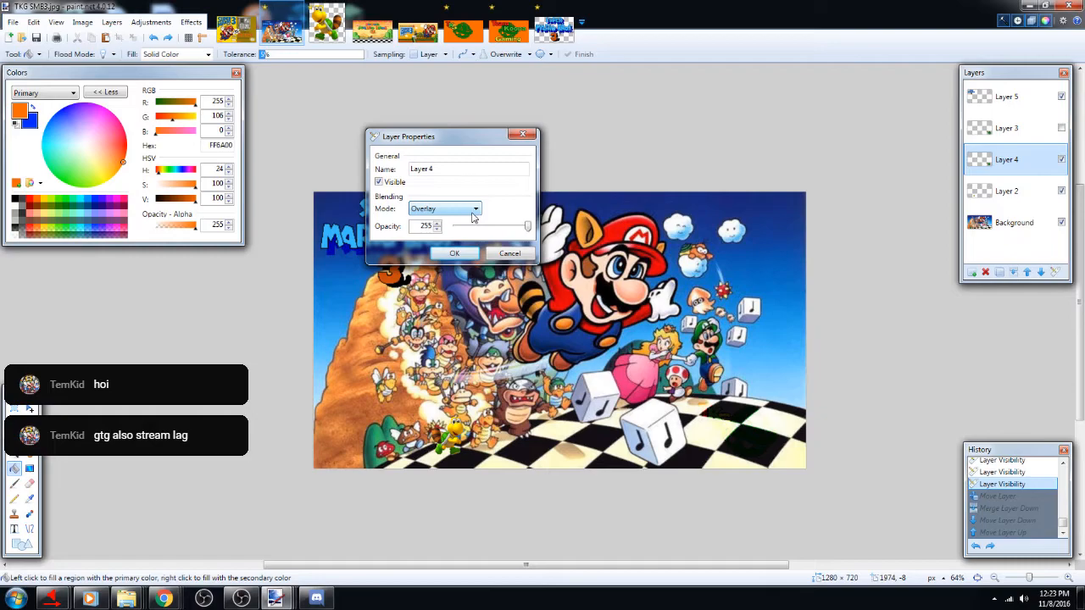
{"action": "key", "text": "Down"}
{"action": "key", "text": "Down"}
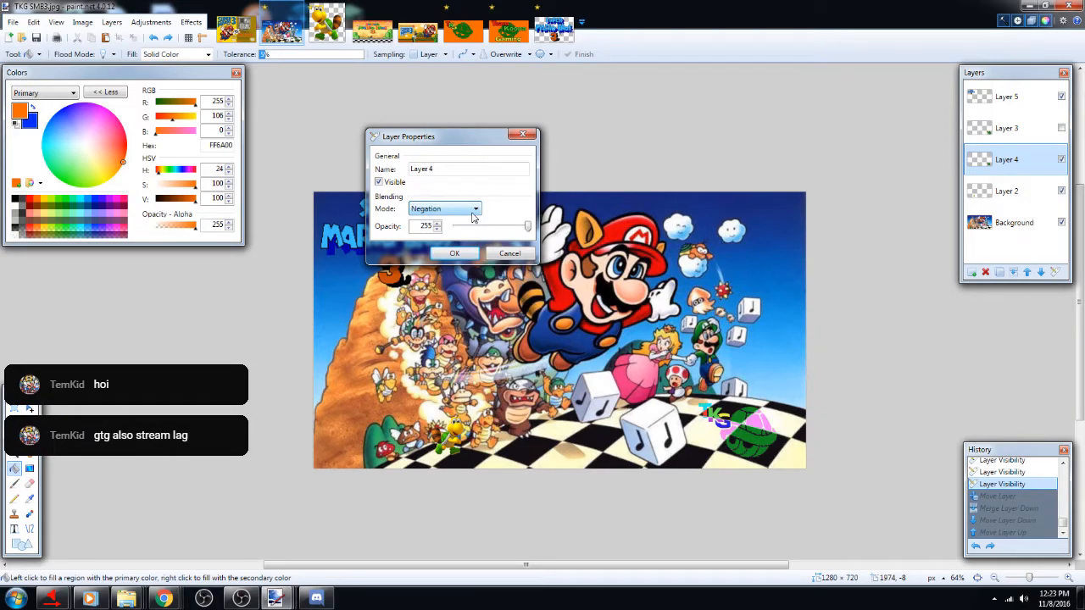
{"action": "left_click", "coordinate": [903, 404]}
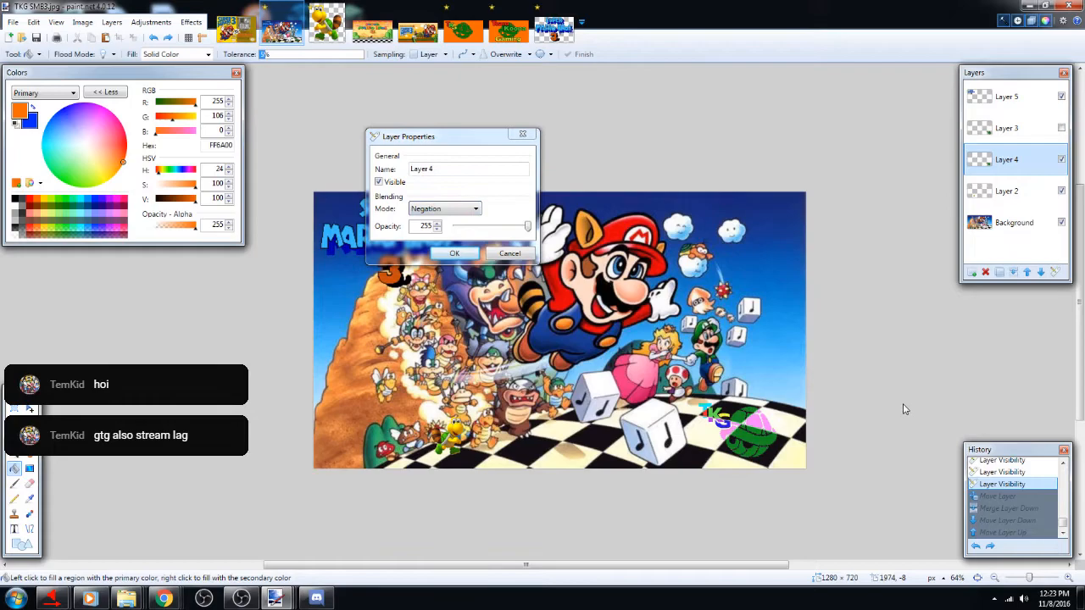
{"action": "left_click", "coordinate": [507, 253]}
Preview Layer 4's blending modes through Negation, Darken and Xor on the enlarged TKG shell logo, reset to Normal and cancel
{"action": "scroll", "coordinate": [793, 415], "scroll_direction": "up", "scroll_amount": 5}
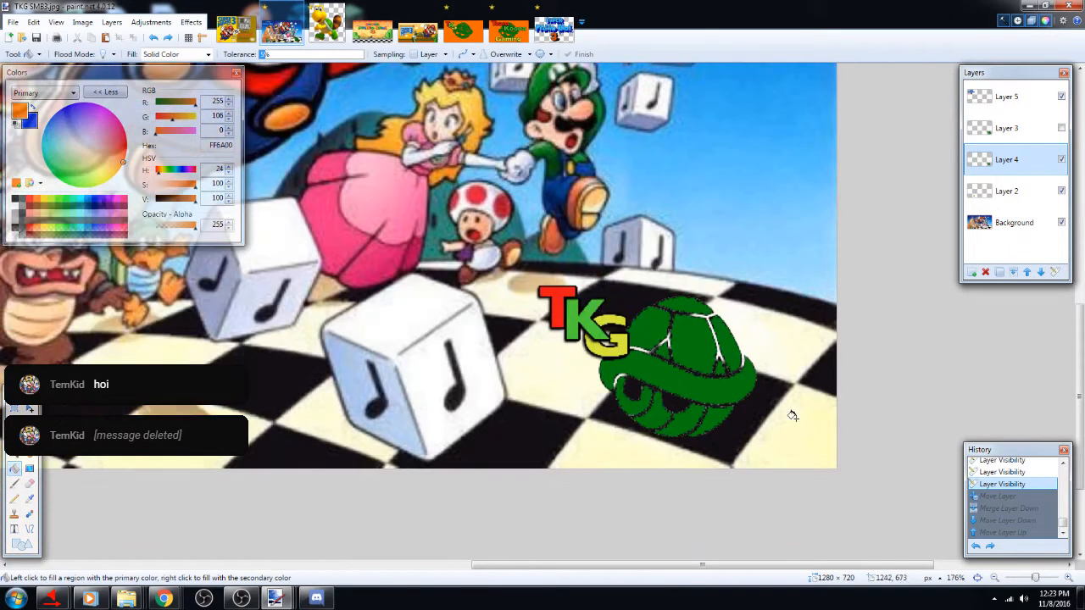
{"action": "left_click", "coordinate": [1056, 272]}
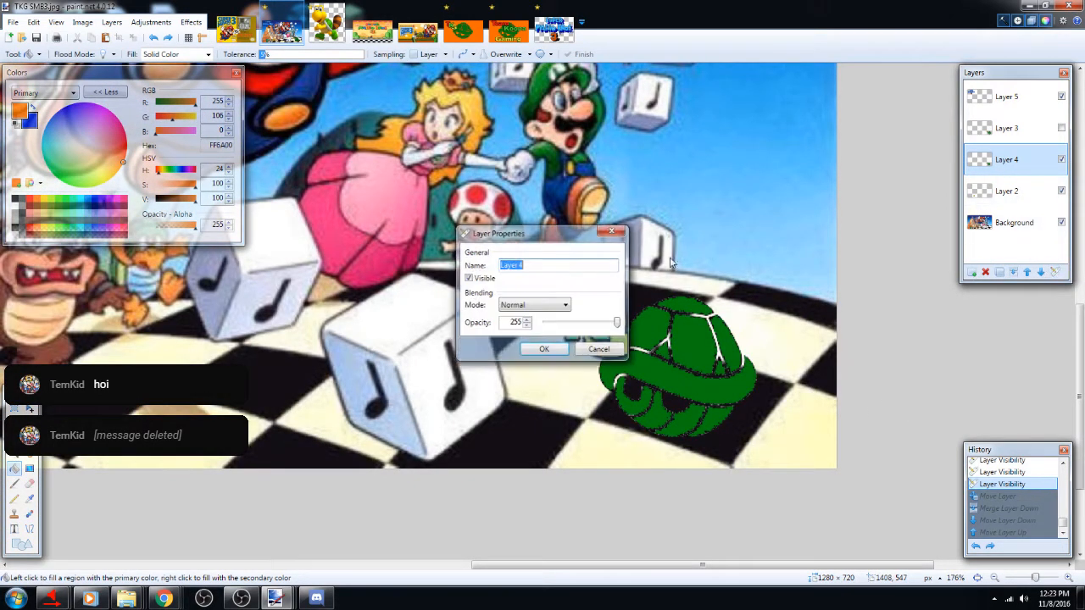
{"action": "left_click_drag", "start_coordinate": [560, 235], "coordinate": [333, 237]}
{"action": "left_click", "coordinate": [317, 309]}
{"action": "left_click", "coordinate": [311, 356]}
{"action": "key", "text": "Down"}
{"action": "key", "text": "Down"}
{"action": "key", "text": "Down"}
{"action": "key", "text": "Down"}
{"action": "key", "text": "Down"}
{"action": "key", "text": "Down"}
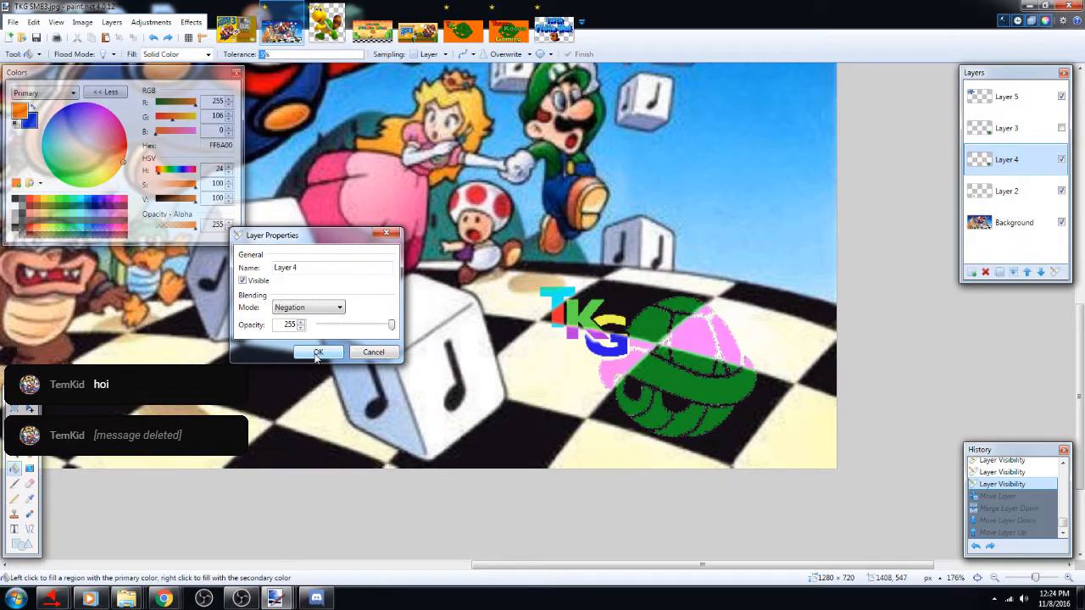
{"action": "key", "text": "Down"}
{"action": "key", "text": "Down"}
{"action": "key", "text": "Down"}
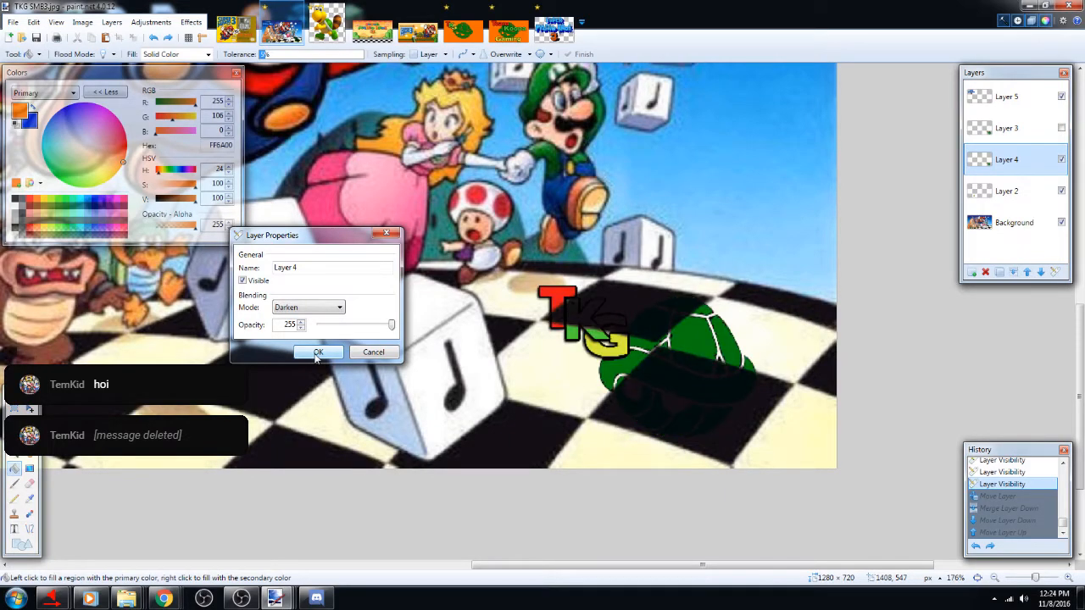
{"action": "key", "text": "Down"}
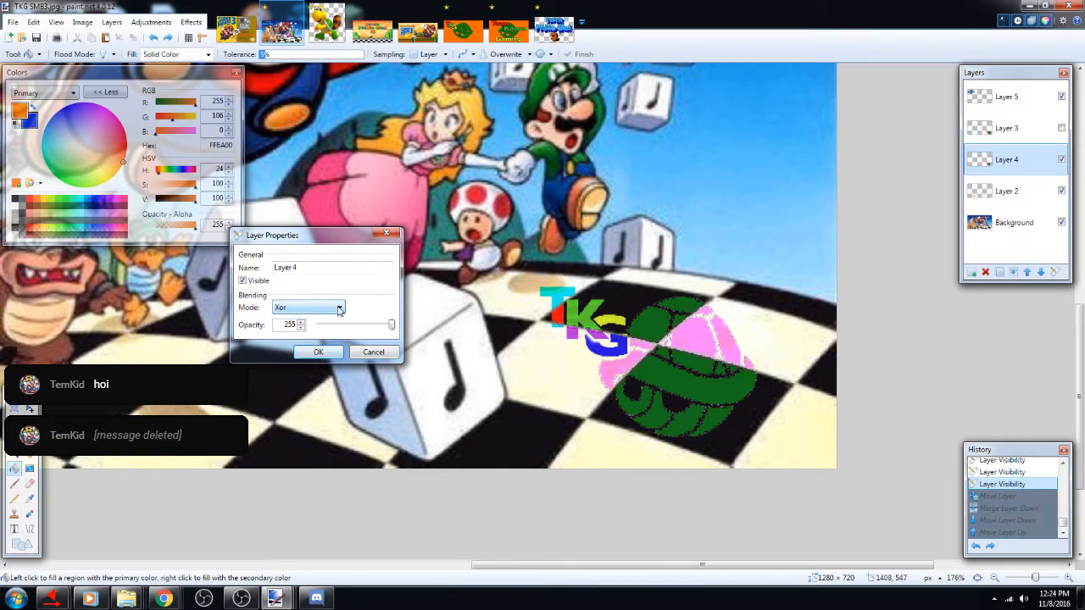
{"action": "left_click", "coordinate": [339, 307]}
{"action": "left_click", "coordinate": [320, 322]}
{"action": "left_click", "coordinate": [379, 352]}
{"action": "scroll", "coordinate": [394, 301], "scroll_direction": "down", "scroll_amount": 6}
{"action": "scroll", "coordinate": [394, 356], "scroll_direction": "up", "scroll_amount": 3}
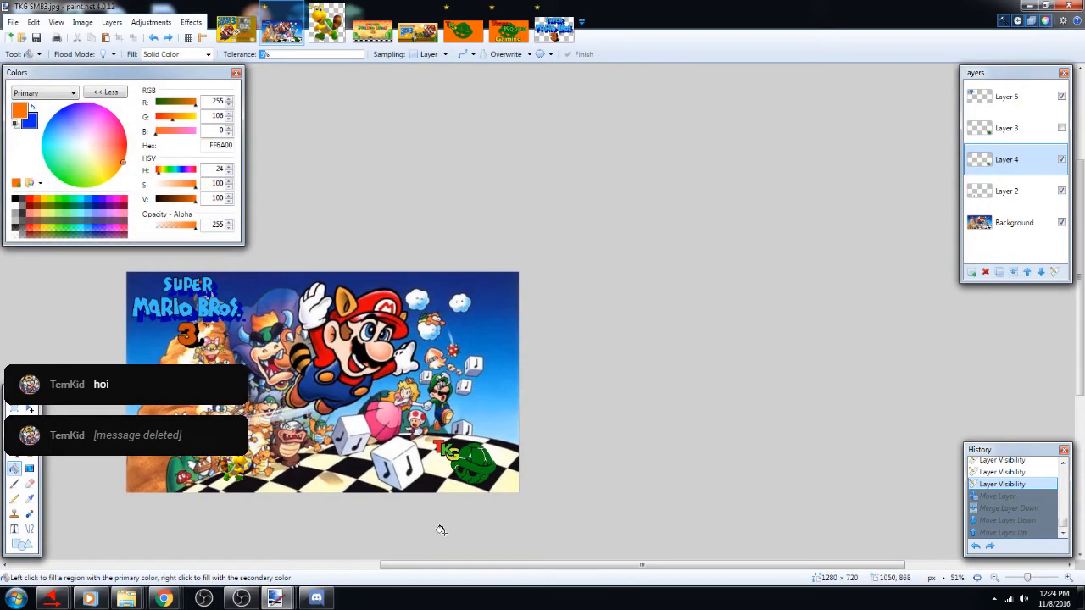
{"action": "left_click_drag", "start_coordinate": [480, 565], "coordinate": [402, 566]}
{"action": "scroll", "coordinate": [343, 325], "scroll_direction": "down", "scroll_amount": 2}
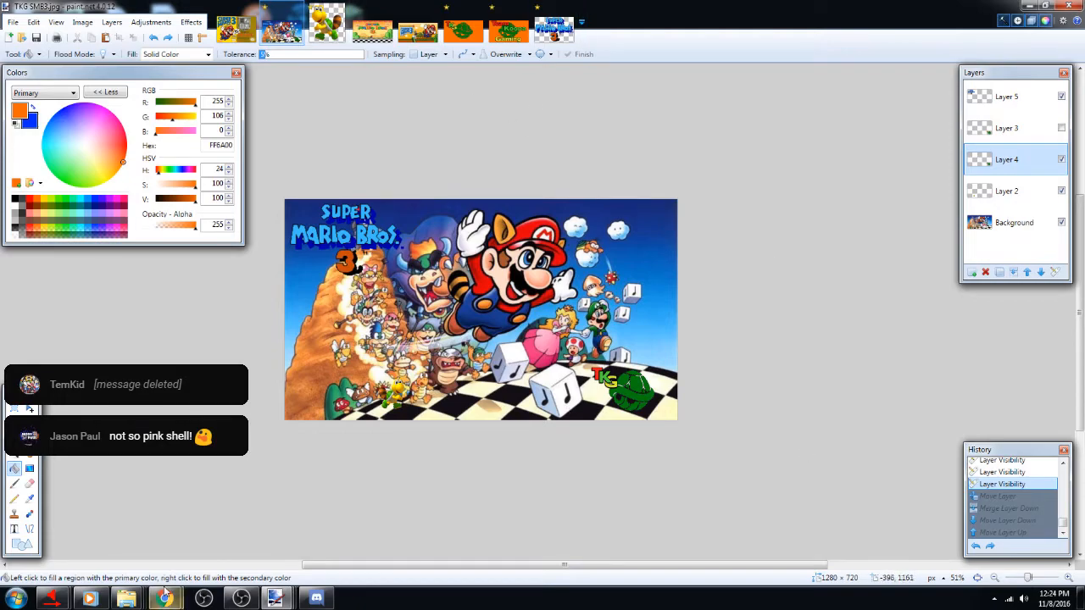
Open the Glow Purple TKG image from the Icons folder as a separate image in paint.net
{"action": "mouse_move", "coordinate": [127, 596]}
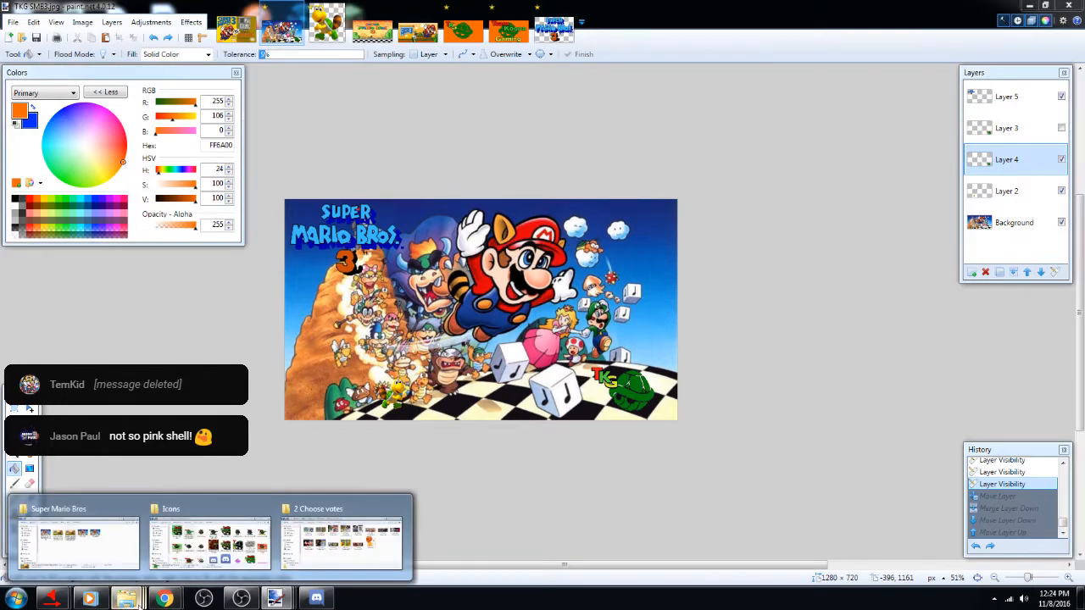
{"action": "left_click", "coordinate": [168, 540]}
{"action": "scroll", "coordinate": [737, 366], "scroll_direction": "down", "scroll_amount": 3}
{"action": "mouse_move", "coordinate": [691, 250]}
{"action": "left_mouse_down"}
{"action": "mouse_move", "coordinate": [822, 322]}
{"action": "mouse_move", "coordinate": [933, 351]}
{"action": "mouse_move", "coordinate": [579, 332]}
{"action": "left_mouse_up"}
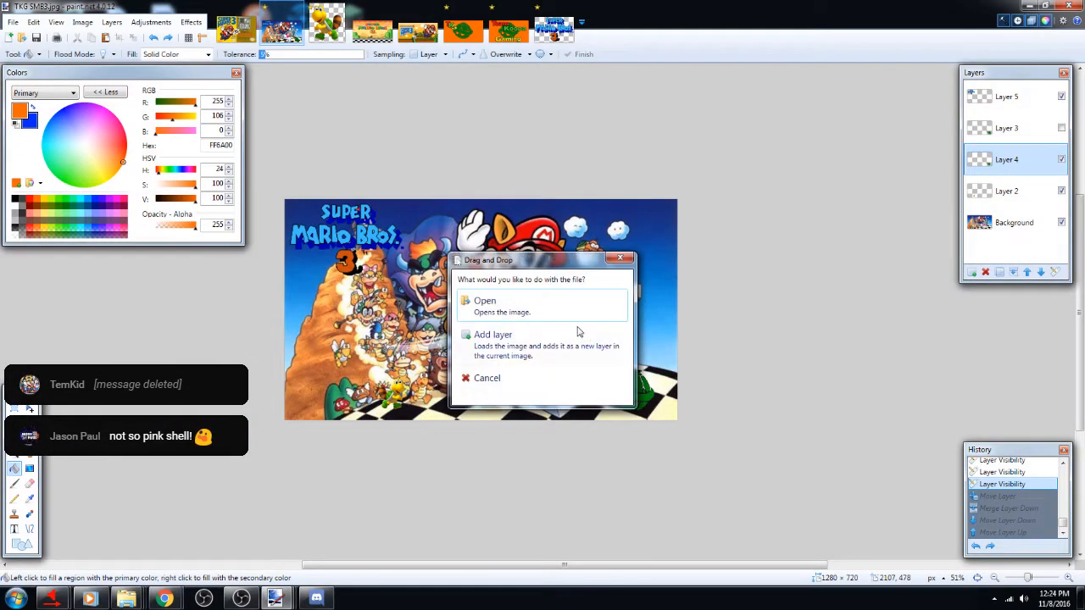
{"action": "left_click", "coordinate": [553, 309]}
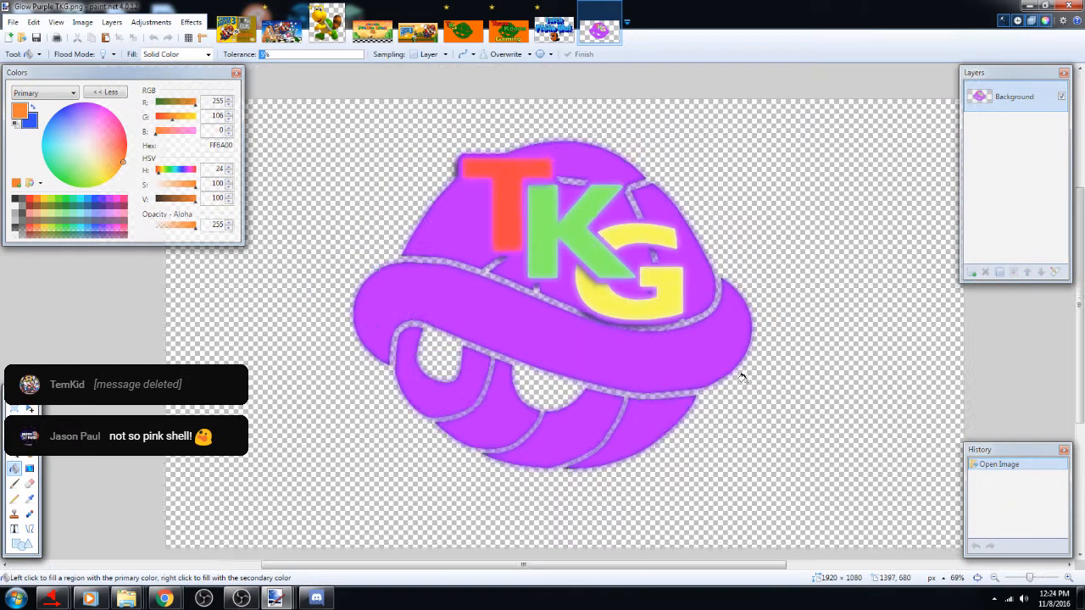
{"action": "scroll", "coordinate": [741, 377], "scroll_direction": "down", "scroll_amount": 2}
Open the Pink Cute Team KG logo from the Icons folder as a separate image in paint.net
{"action": "left_click", "coordinate": [126, 598]}
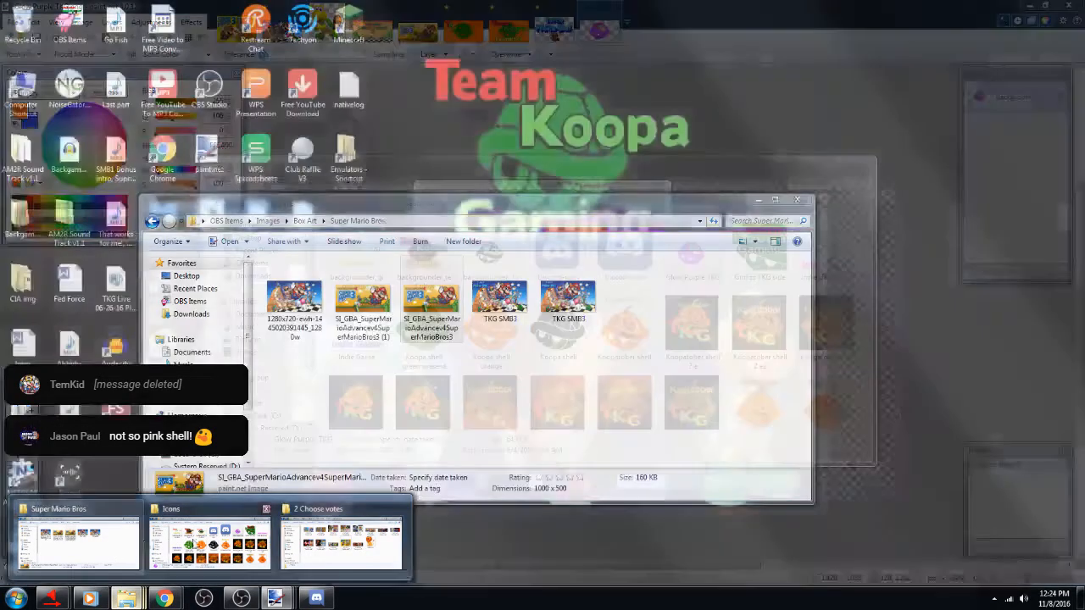
{"action": "left_click", "coordinate": [194, 537]}
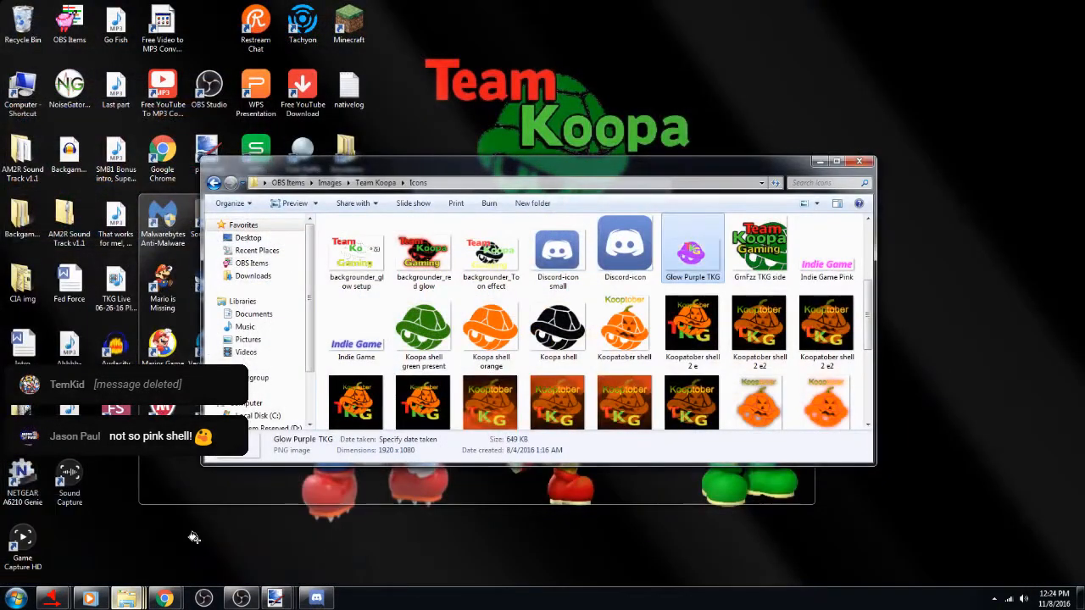
{"action": "scroll", "coordinate": [716, 373], "scroll_direction": "down", "scroll_amount": 5}
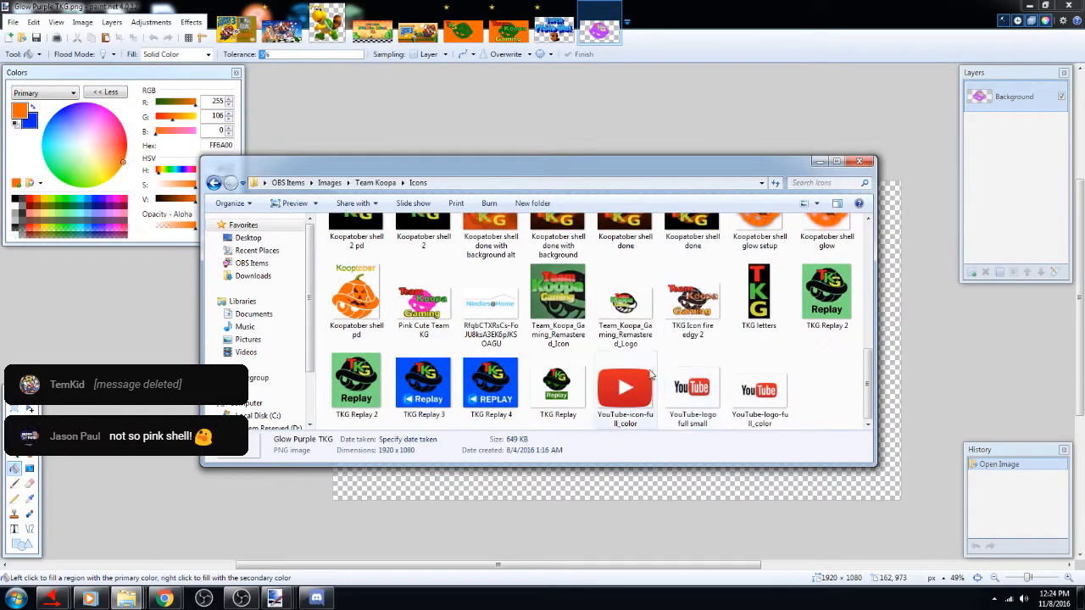
{"action": "mouse_move", "coordinate": [423, 299]}
{"action": "left_mouse_down"}
{"action": "mouse_move", "coordinate": [1033, 344]}
{"action": "mouse_move", "coordinate": [873, 354]}
{"action": "left_mouse_up"}
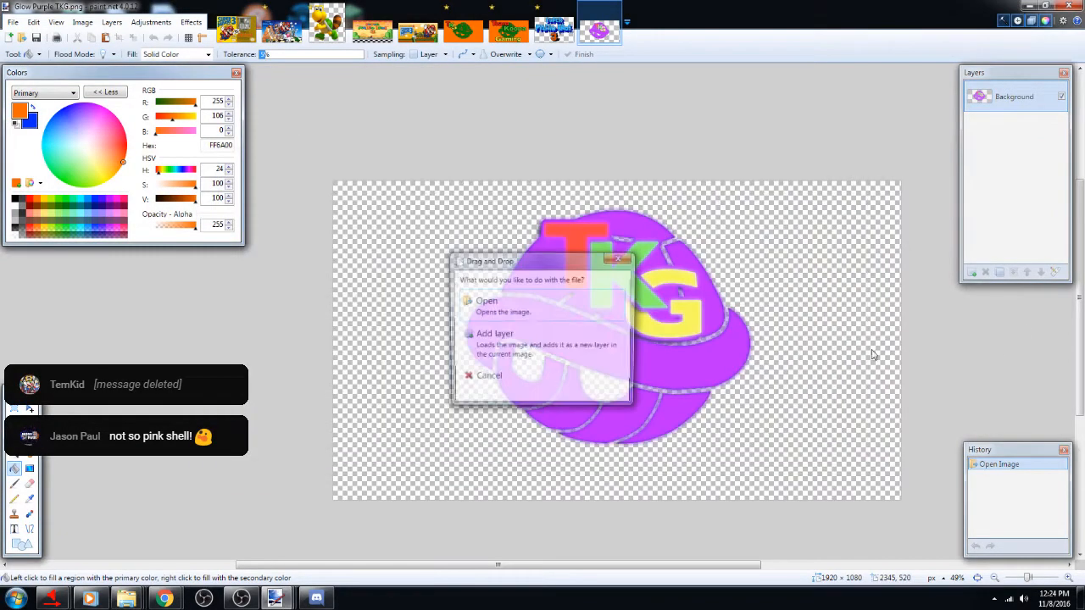
{"action": "left_click", "coordinate": [533, 296]}
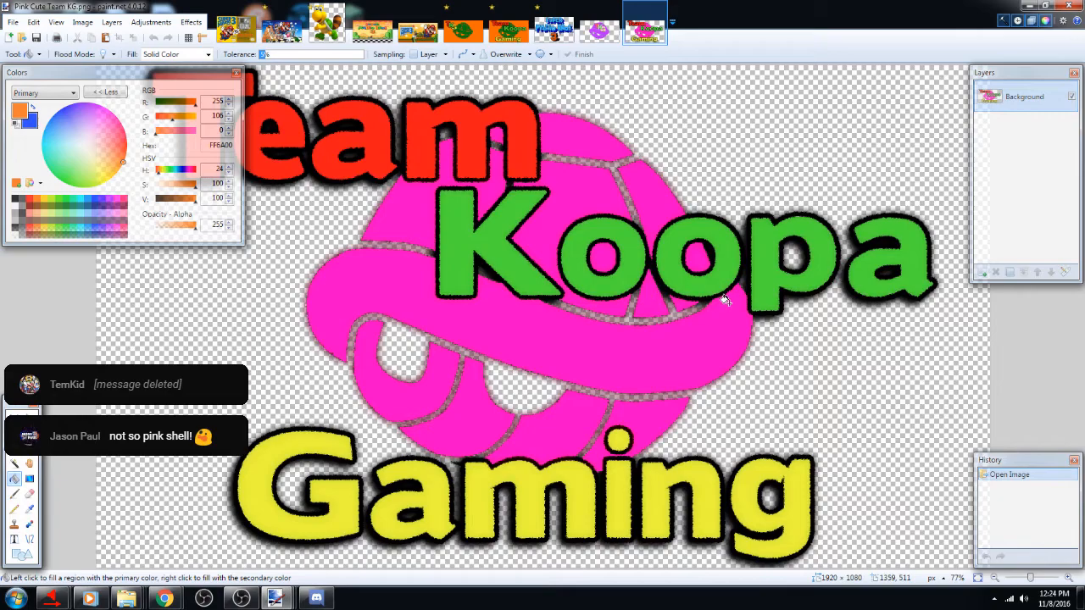
{"action": "scroll", "coordinate": [723, 298], "scroll_direction": "down", "scroll_amount": 2}
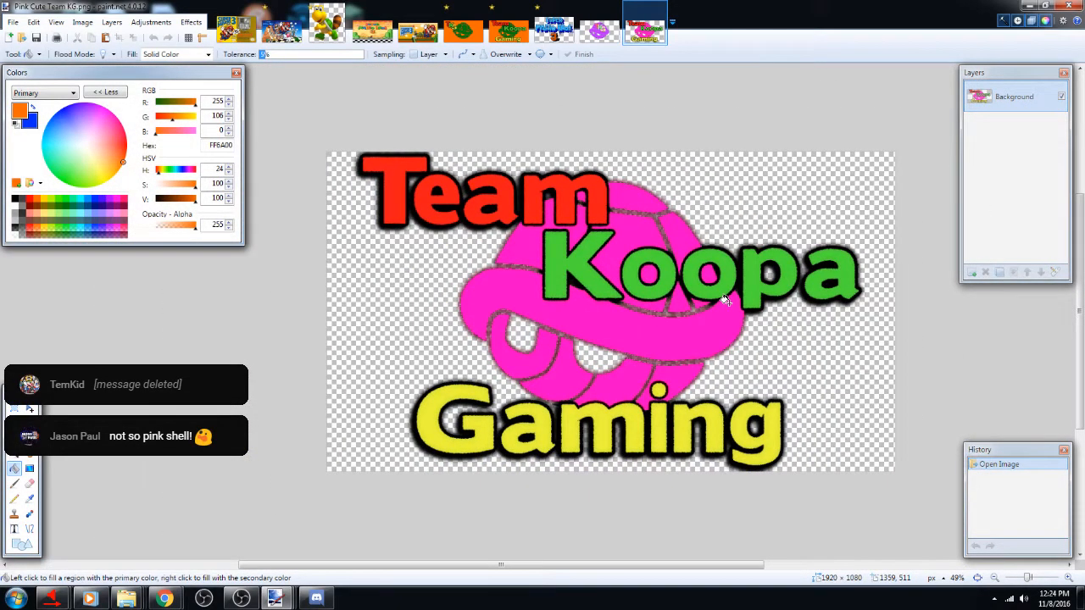
{"action": "scroll", "coordinate": [725, 299], "scroll_direction": "up", "scroll_amount": 1}
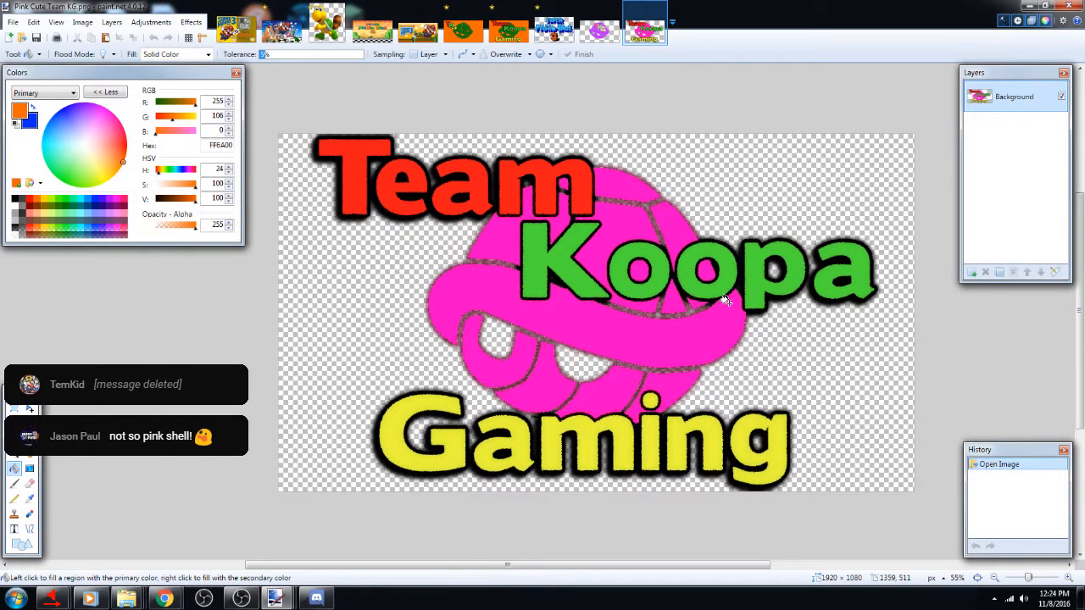
Compare the Pink Cute Team KG logo with the Glow Purple TKG image, and close both images
{"action": "scroll", "coordinate": [724, 299], "scroll_direction": "down", "scroll_amount": 2}
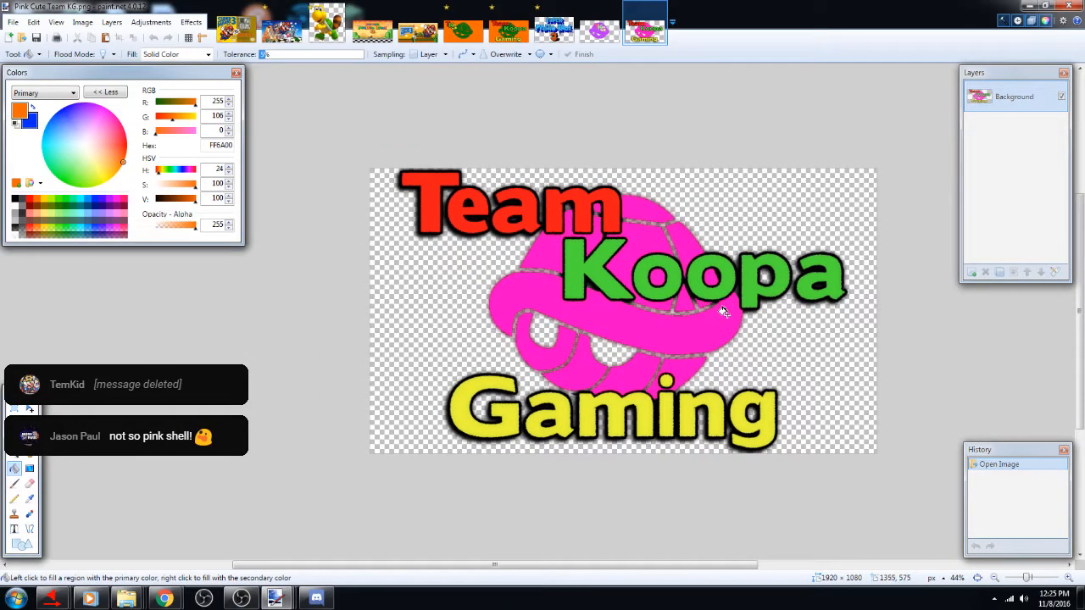
{"action": "left_click", "coordinate": [599, 30]}
{"action": "left_click", "coordinate": [645, 29]}
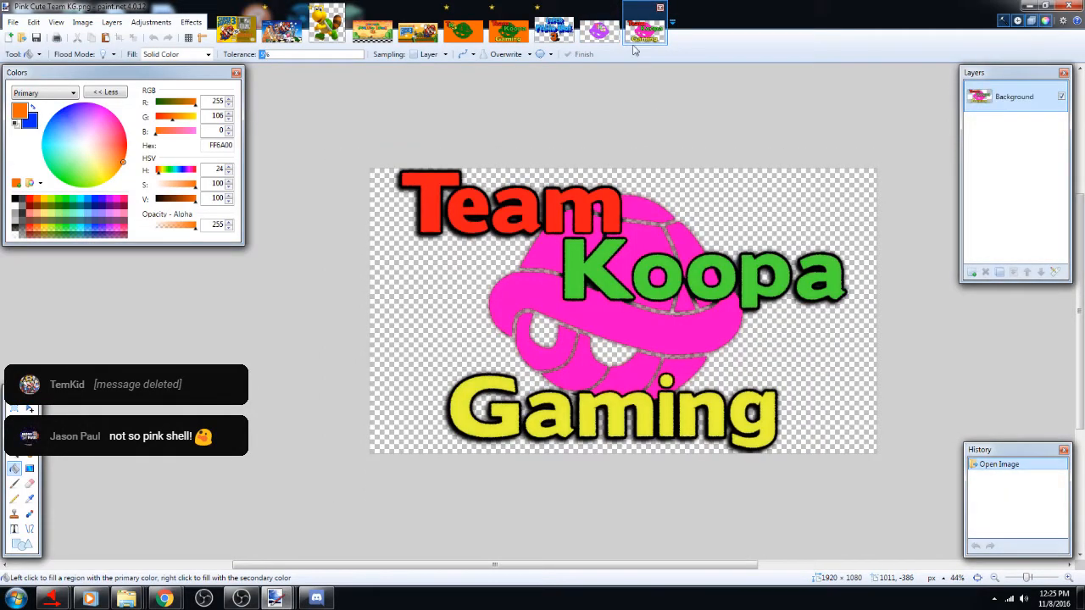
{"action": "left_click", "coordinate": [661, 6]}
{"action": "left_click", "coordinate": [615, 7]}
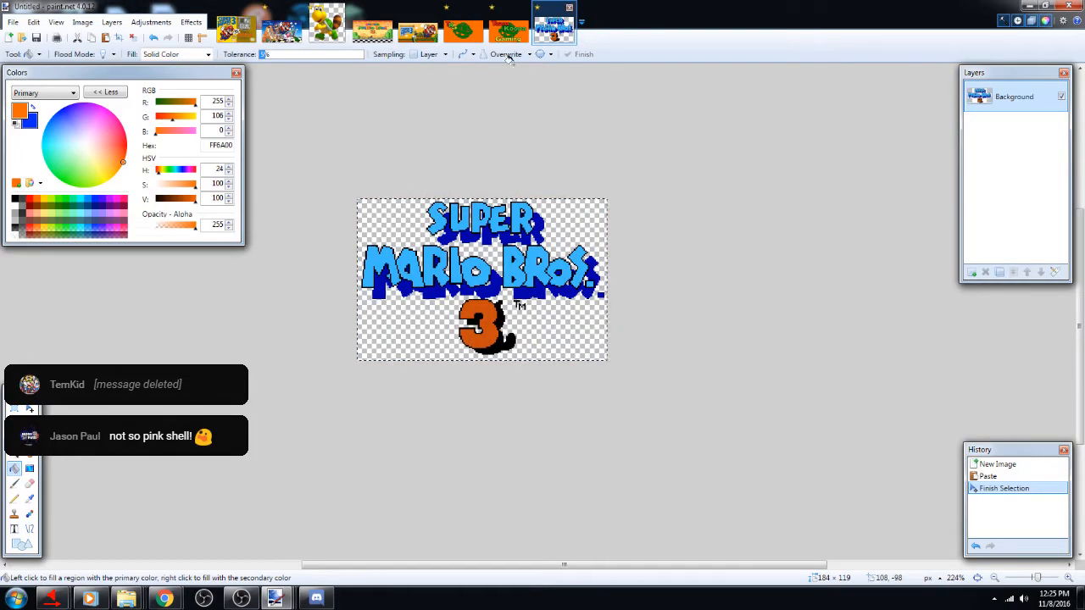
Clear the selection on the Super Mario Bros. 3 logo image and activate the Rectangle Select tool
{"action": "key", "text": "ctrl+d"}
{"action": "key", "text": "s"}
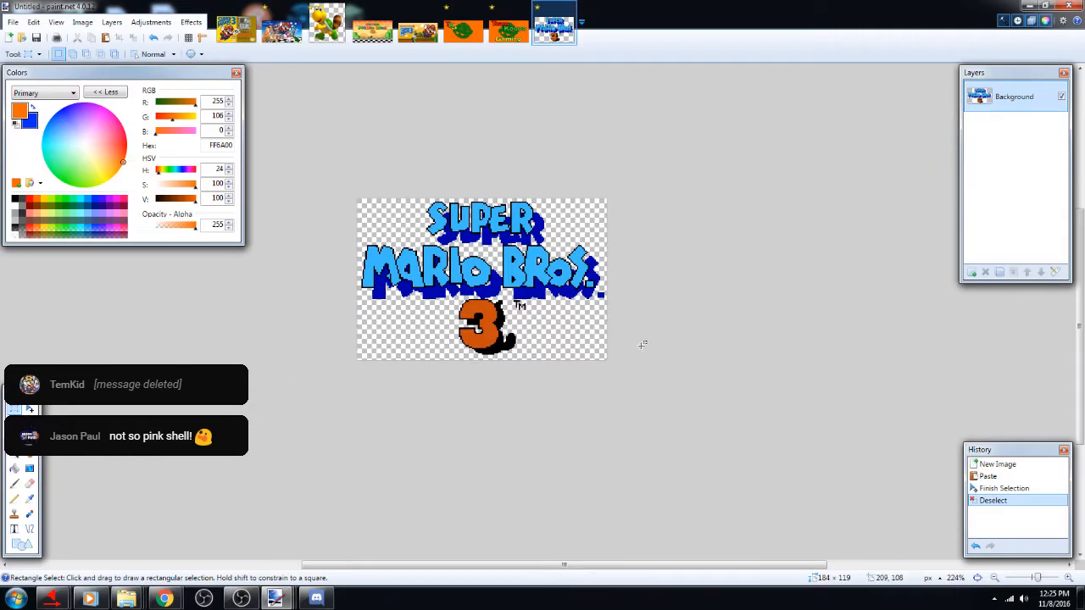
Bring up the TKG SMB3 image and examine its layered composition enlarged to 64%
{"action": "left_click", "coordinate": [293, 29]}
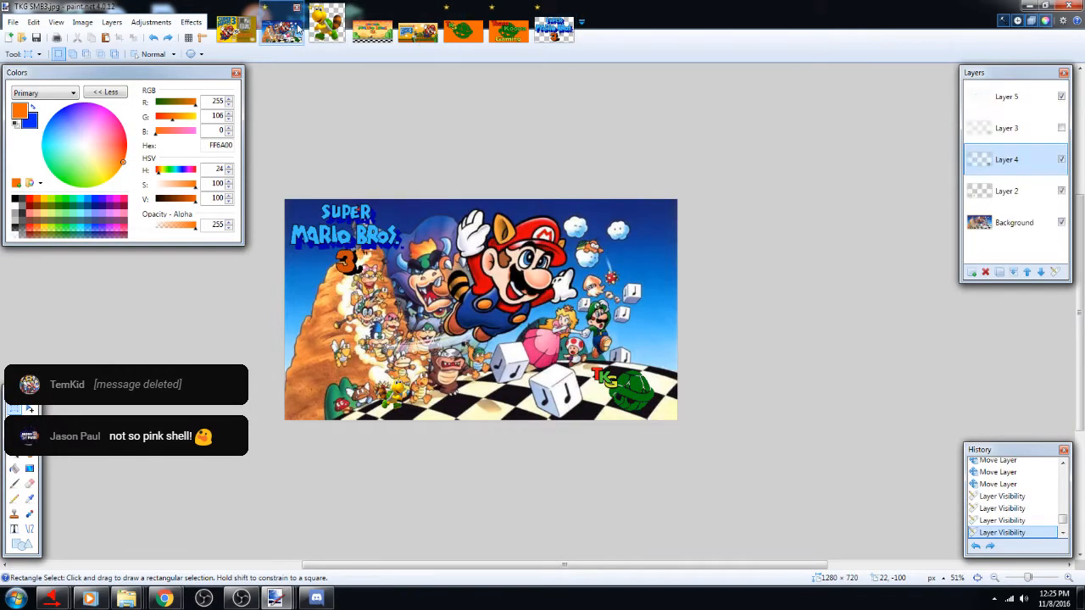
{"action": "scroll", "coordinate": [717, 385], "scroll_direction": "down", "scroll_amount": 2}
{"action": "scroll", "coordinate": [717, 384], "scroll_direction": "up", "scroll_amount": 2}
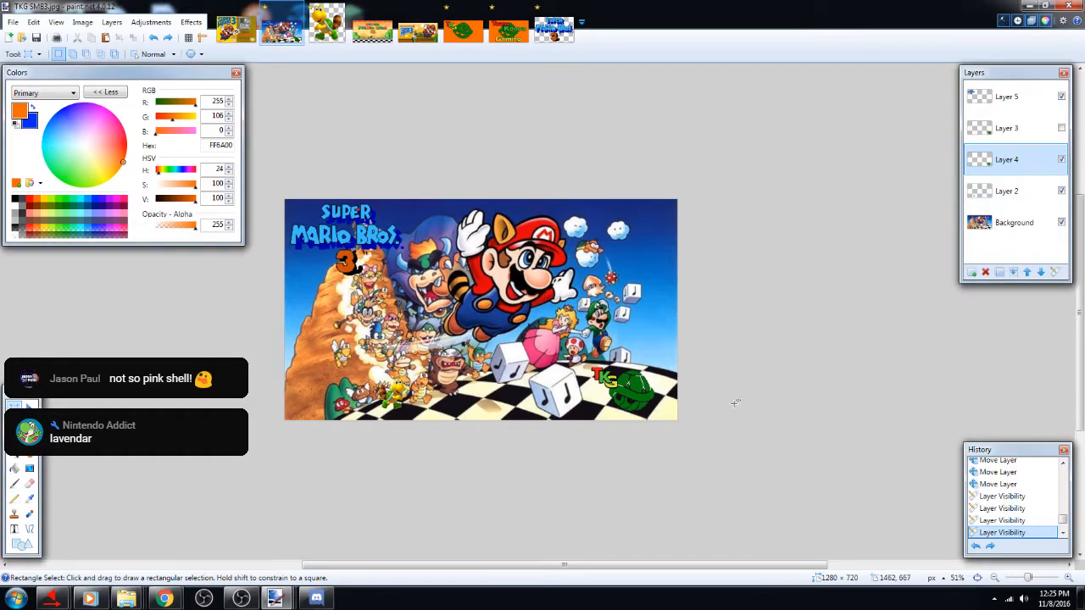
{"action": "scroll", "coordinate": [676, 411], "scroll_direction": "up", "scroll_amount": 1}
{"action": "scroll", "coordinate": [675, 411], "scroll_direction": "up", "scroll_amount": 1}
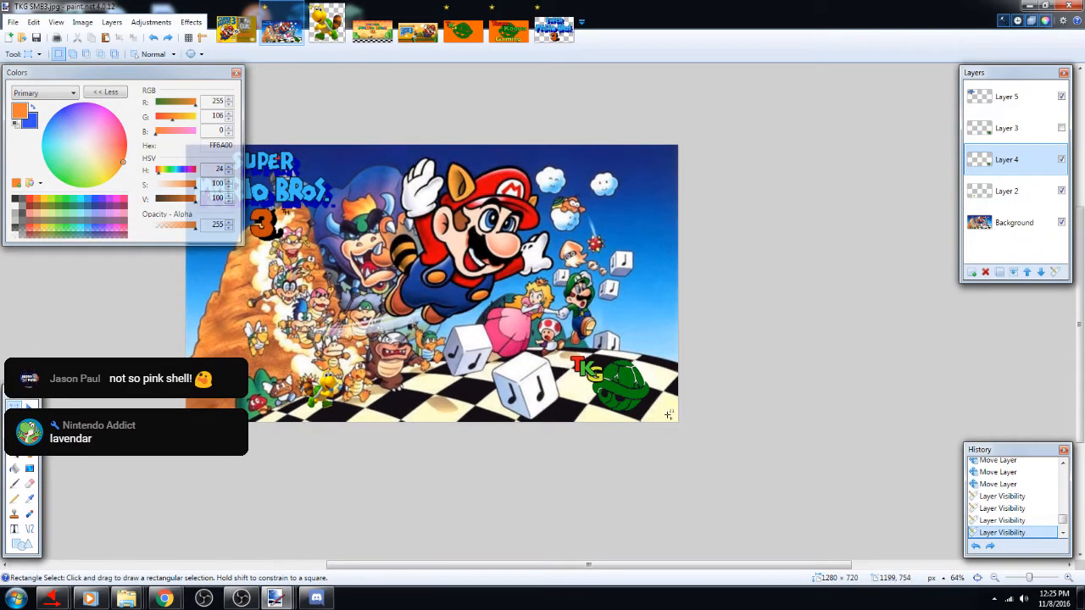
{"action": "left_click_drag", "start_coordinate": [502, 568], "coordinate": [467, 574]}
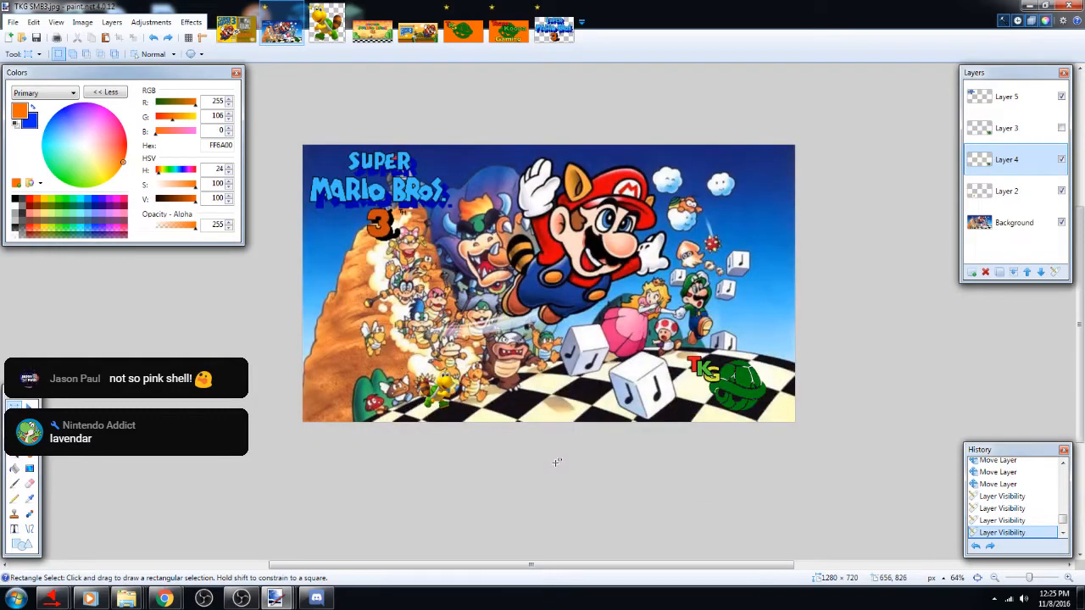
{"action": "scroll", "coordinate": [556, 462], "scroll_direction": "up", "scroll_amount": 1}
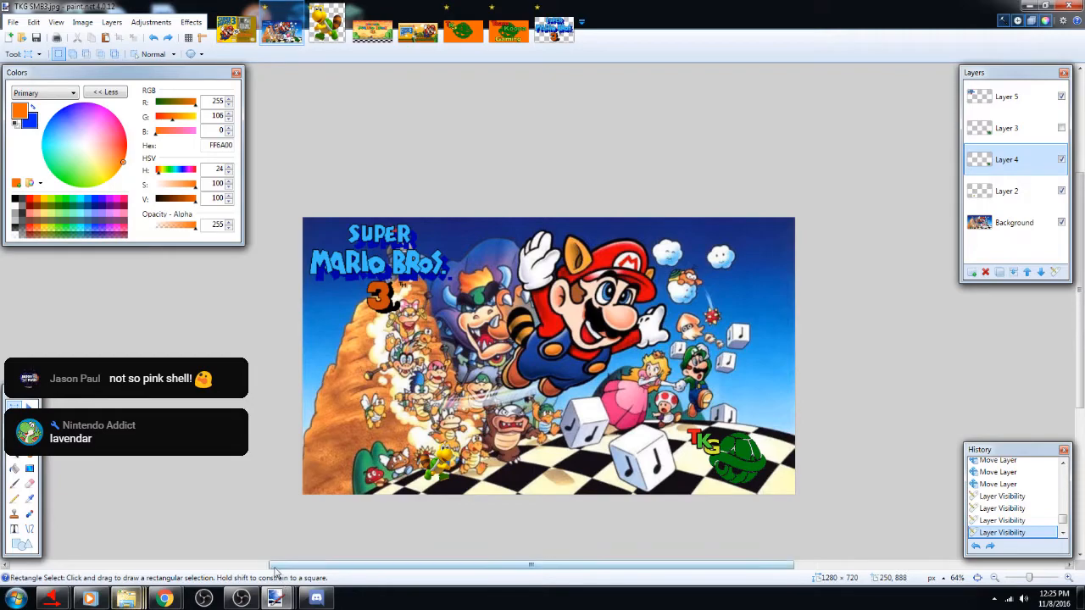
Switch to Chrome and examine the 2 Choose Tuesday Poll form from its introduction to the game choices
{"action": "mouse_move", "coordinate": [89, 600]}
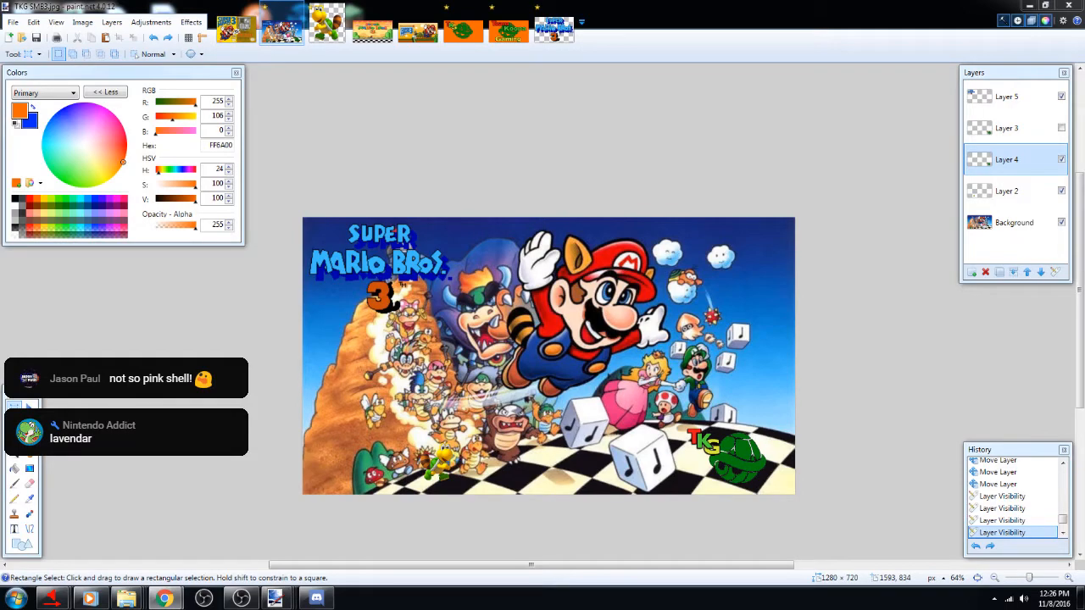
{"action": "left_click_drag", "start_coordinate": [1084, 609], "coordinate": [404, 2]}
{"action": "scroll", "coordinate": [1068, 421], "scroll_direction": "down", "scroll_amount": 3}
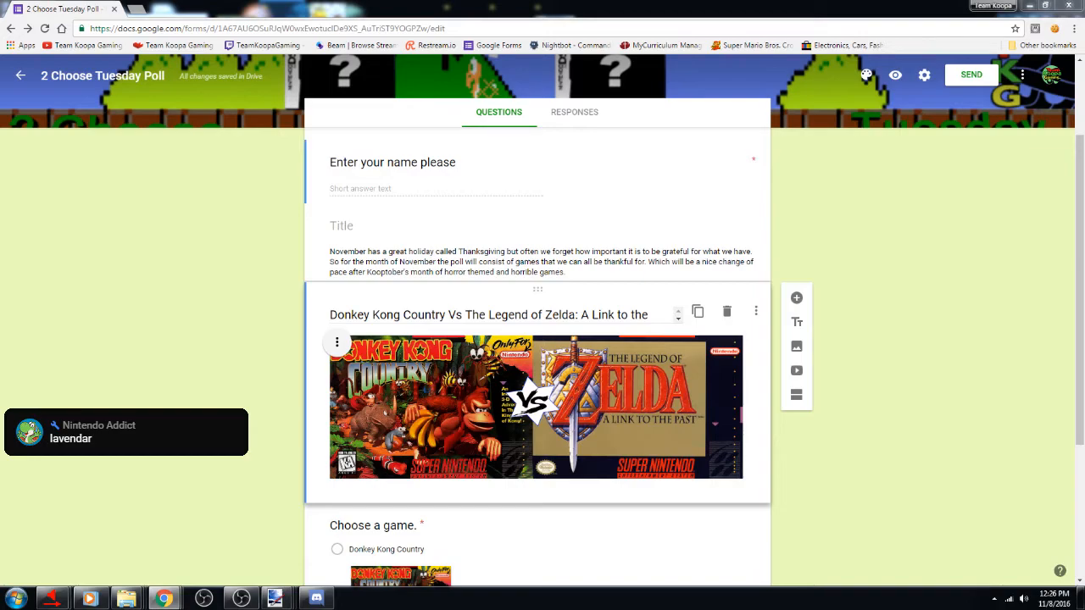
{"action": "scroll", "coordinate": [945, 412], "scroll_direction": "down", "scroll_amount": 1}
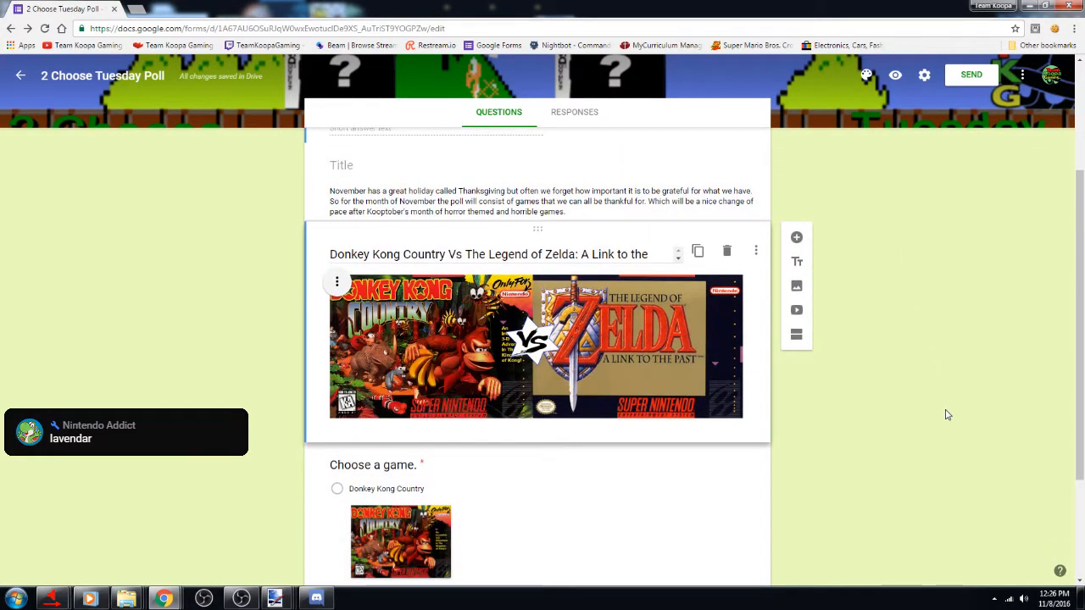
{"action": "scroll", "coordinate": [948, 414], "scroll_direction": "down", "scroll_amount": 1}
{"action": "scroll", "coordinate": [948, 415], "scroll_direction": "down", "scroll_amount": 1}
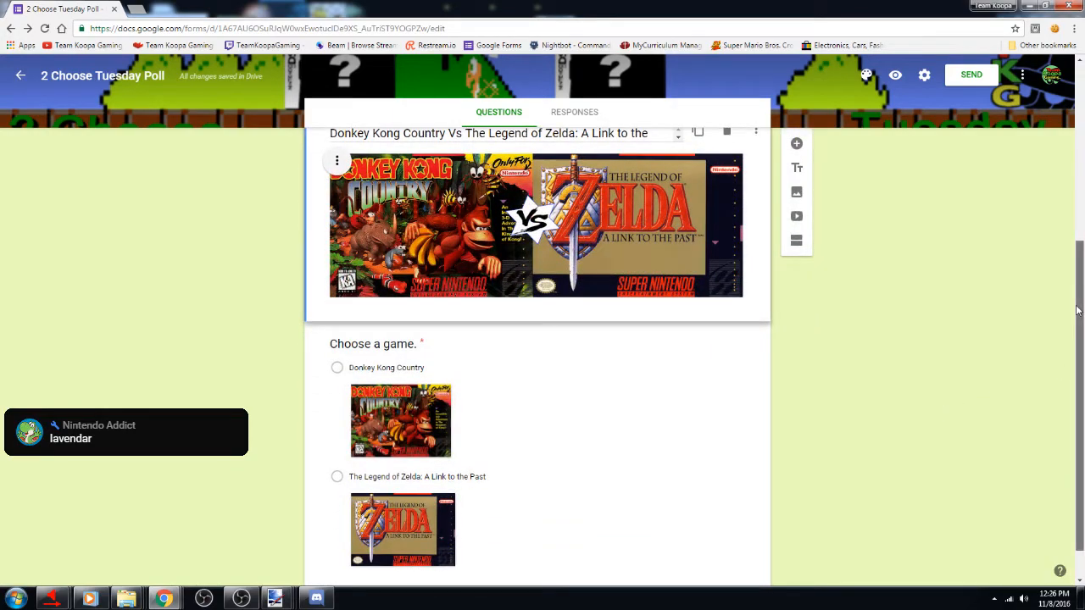
{"action": "left_click_drag", "start_coordinate": [1080, 305], "coordinate": [1080, 301]}
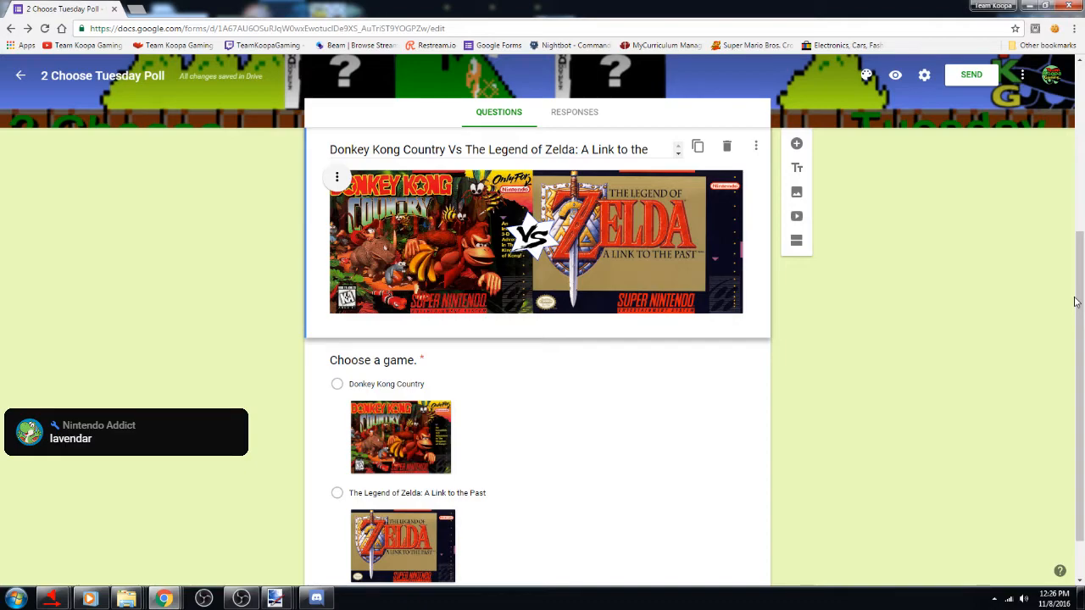
{"action": "mouse_move", "coordinate": [1077, 303]}
{"action": "left_mouse_down"}
{"action": "mouse_move", "coordinate": [1079, 145]}
{"action": "mouse_move", "coordinate": [1082, 354]}
{"action": "mouse_move", "coordinate": [1080, 291]}
{"action": "mouse_move", "coordinate": [1079, 301]}
{"action": "left_mouse_up"}
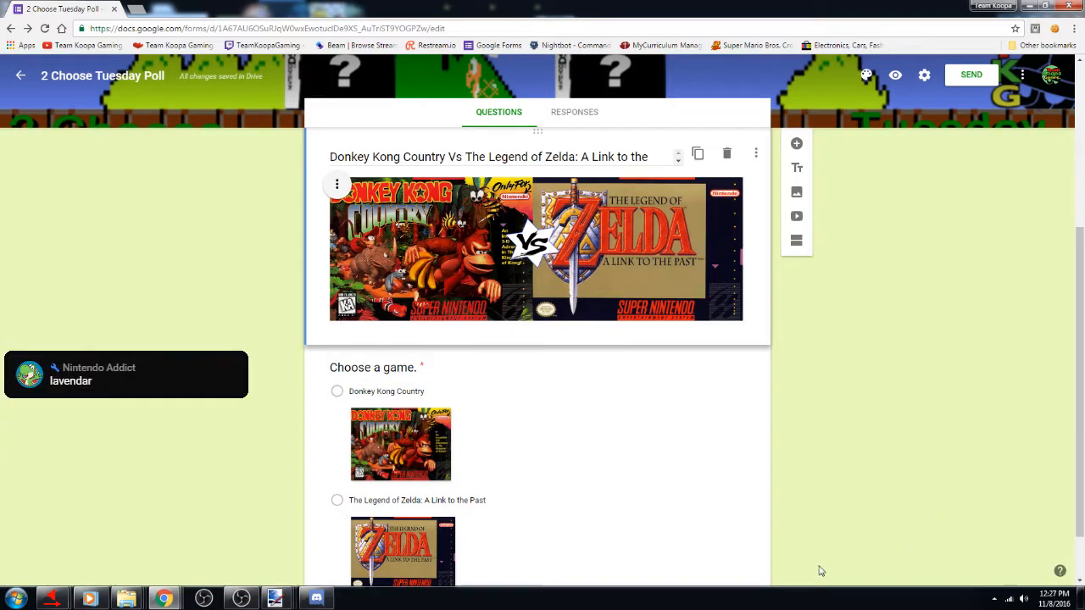
Review the poll's Donkey Kong Country versus The Legend of Zelda: A Link to the Past matchup and its choices, and close the browser window
{"action": "scroll", "coordinate": [341, 513], "scroll_direction": "up", "scroll_amount": 1}
{"action": "scroll", "coordinate": [267, 450], "scroll_direction": "up", "scroll_amount": 2}
{"action": "scroll", "coordinate": [270, 449], "scroll_direction": "down", "scroll_amount": 4}
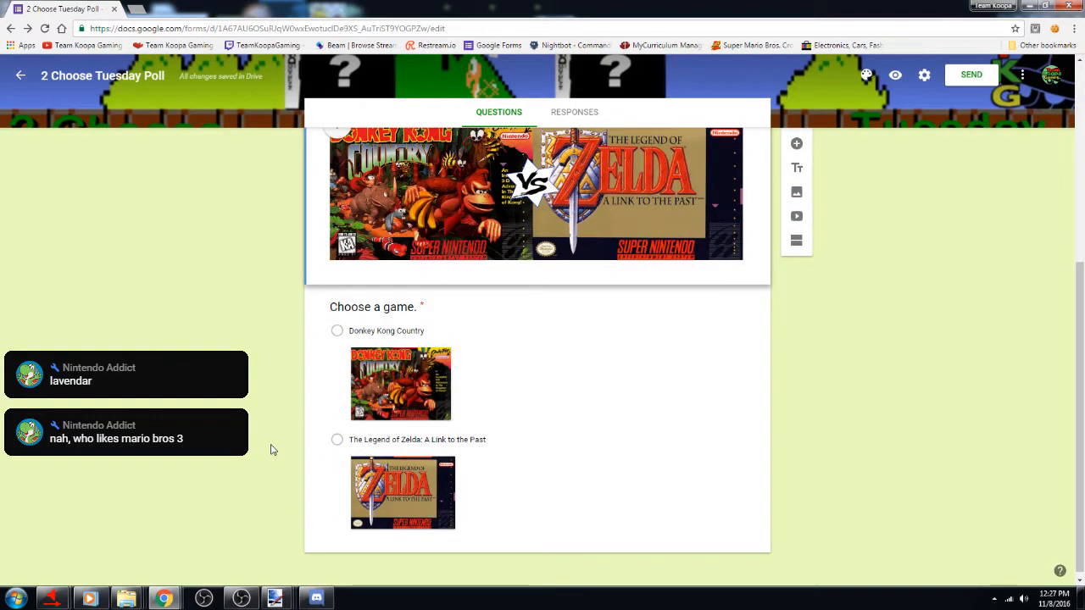
{"action": "scroll", "coordinate": [280, 398], "scroll_direction": "up", "scroll_amount": 2}
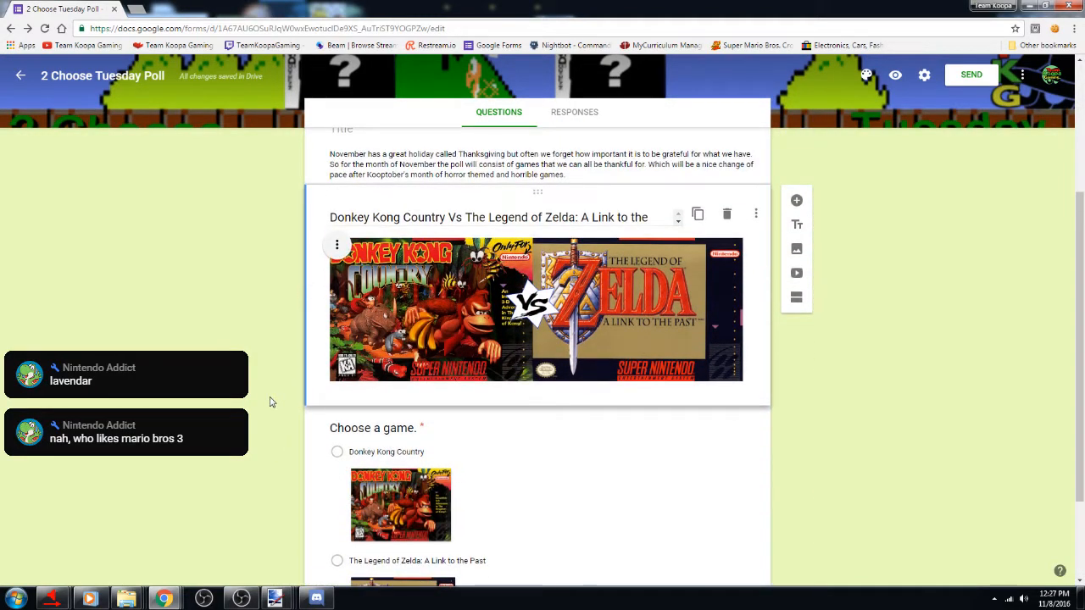
{"action": "scroll", "coordinate": [270, 402], "scroll_direction": "down", "scroll_amount": 2}
{"action": "scroll", "coordinate": [267, 401], "scroll_direction": "up", "scroll_amount": 1}
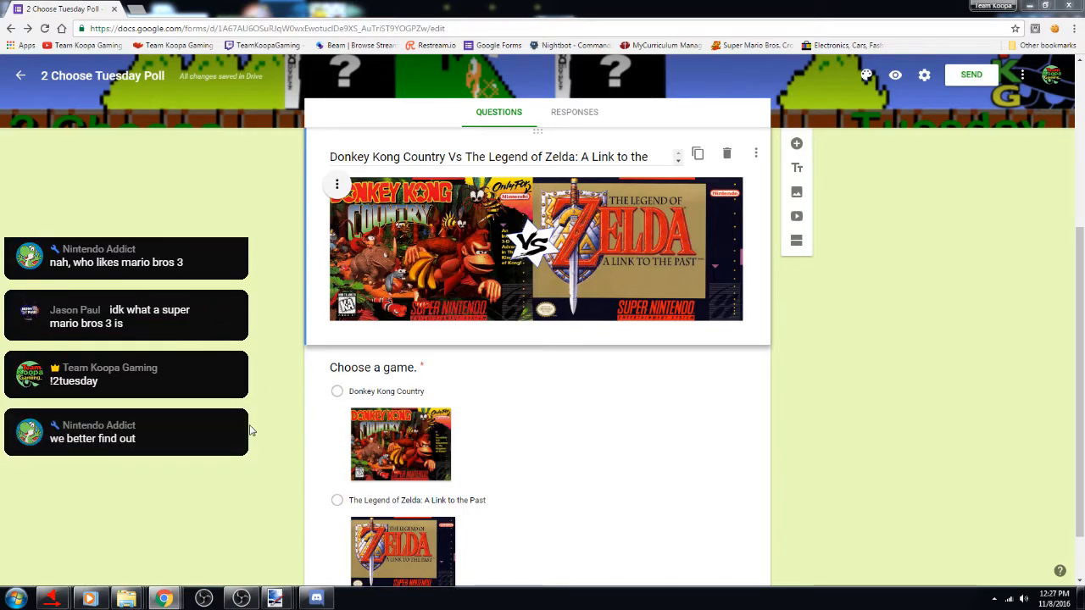
{"action": "scroll", "coordinate": [249, 431], "scroll_direction": "up", "scroll_amount": 1}
{"action": "scroll", "coordinate": [249, 430], "scroll_direction": "down", "scroll_amount": 1}
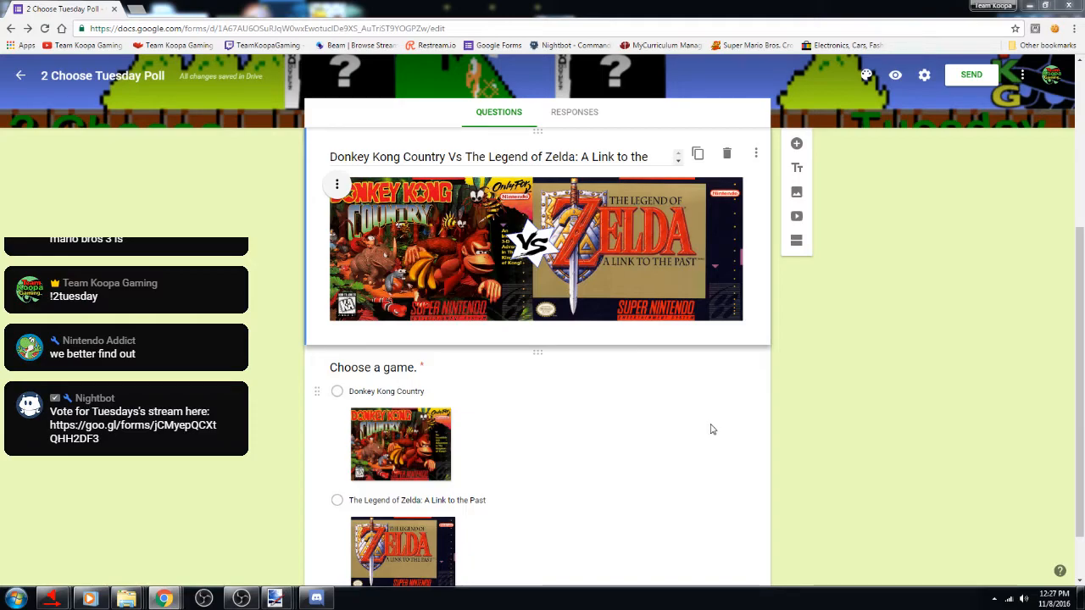
{"action": "scroll", "coordinate": [414, 392], "scroll_direction": "up", "scroll_amount": 2}
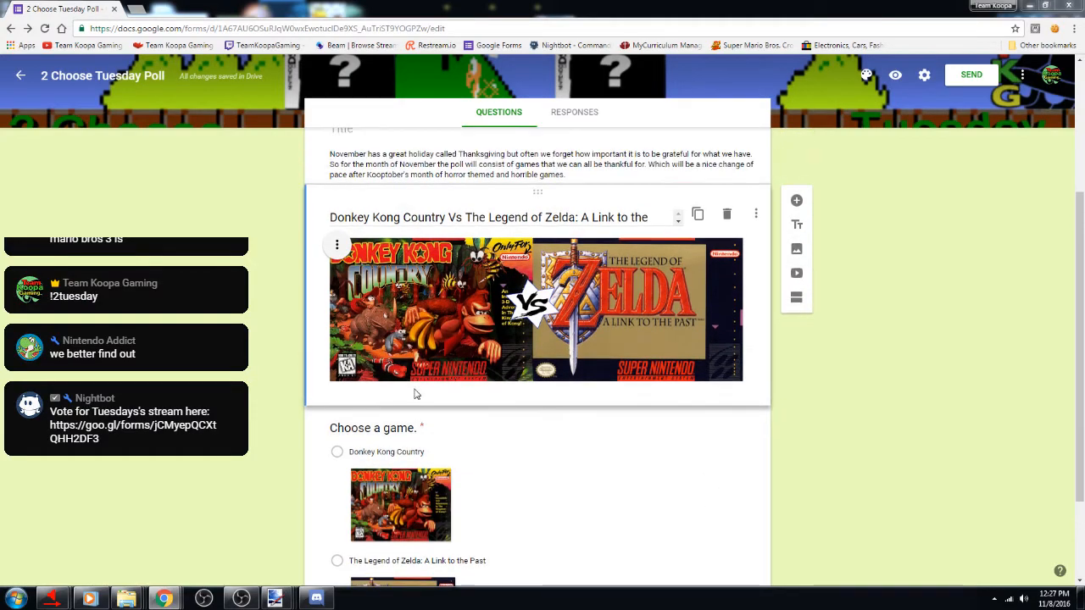
{"action": "left_click", "coordinate": [1070, 7]}
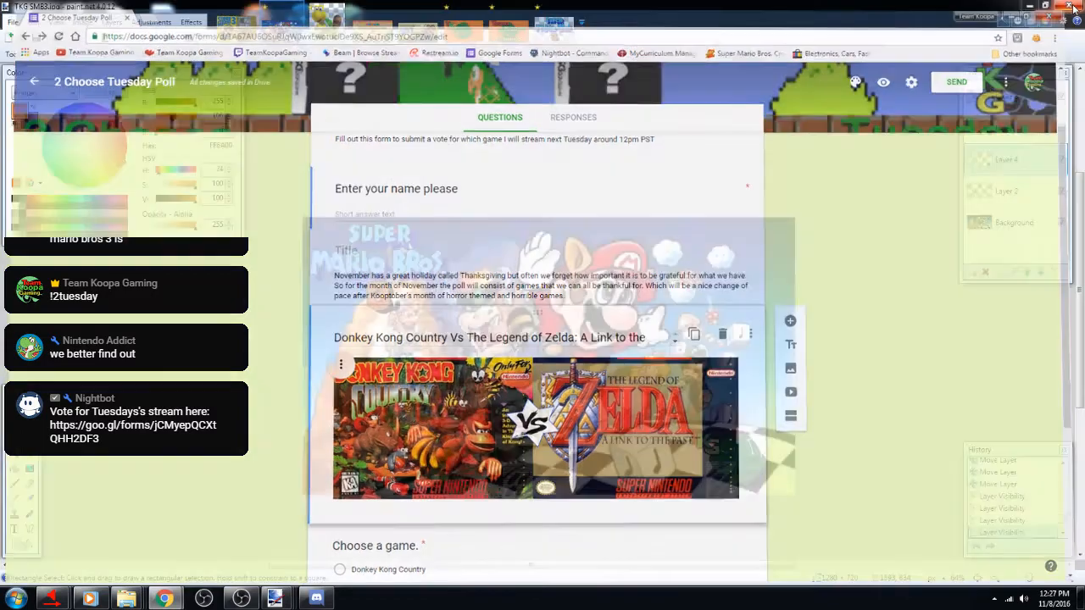